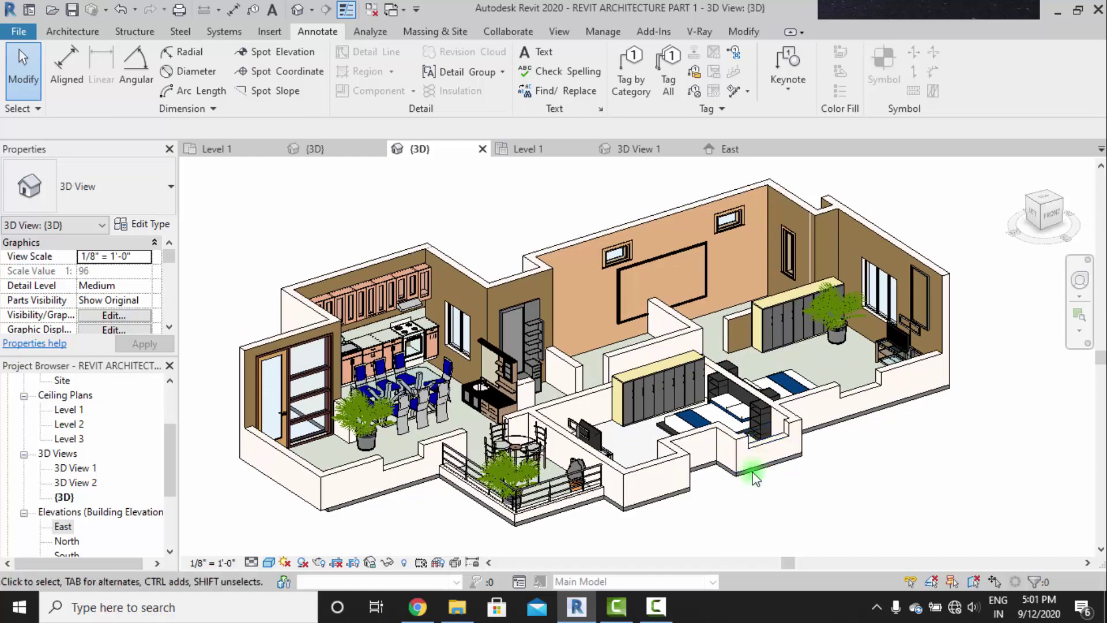
Examine the furnished house model in the 3D view from several angles and distances.
{"action": "middle_click_drag", "start_coordinate": [833, 449], "coordinate": [796, 461], "text": "shift"}
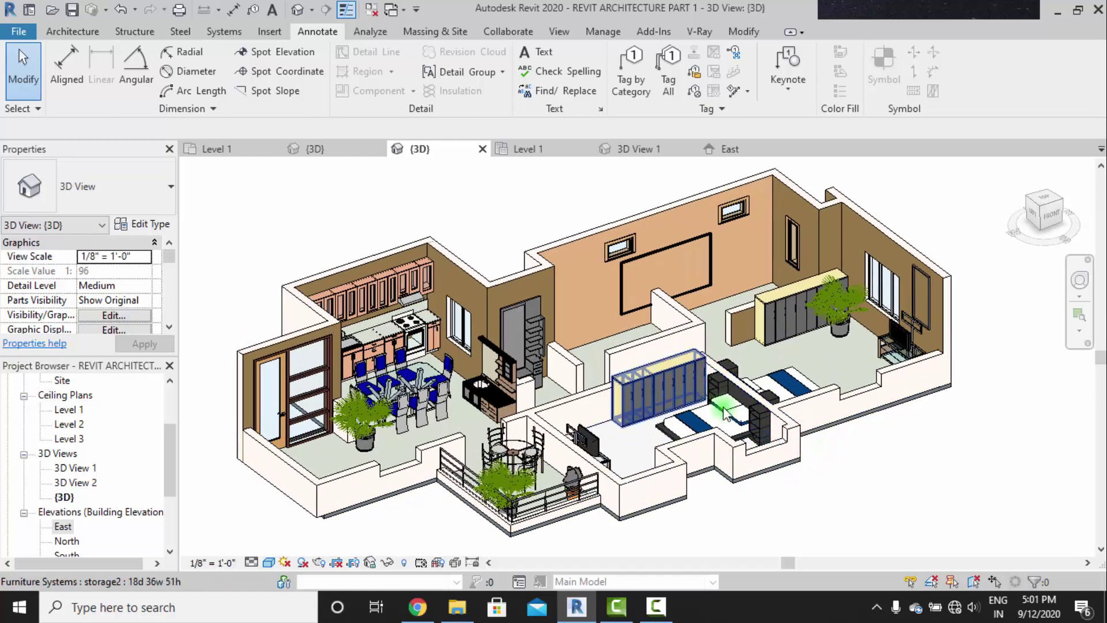
{"action": "middle_click_drag", "start_coordinate": [725, 414], "coordinate": [628, 334], "text": "shift"}
{"action": "middle_click_drag", "start_coordinate": [644, 297], "coordinate": [701, 366], "text": "shift"}
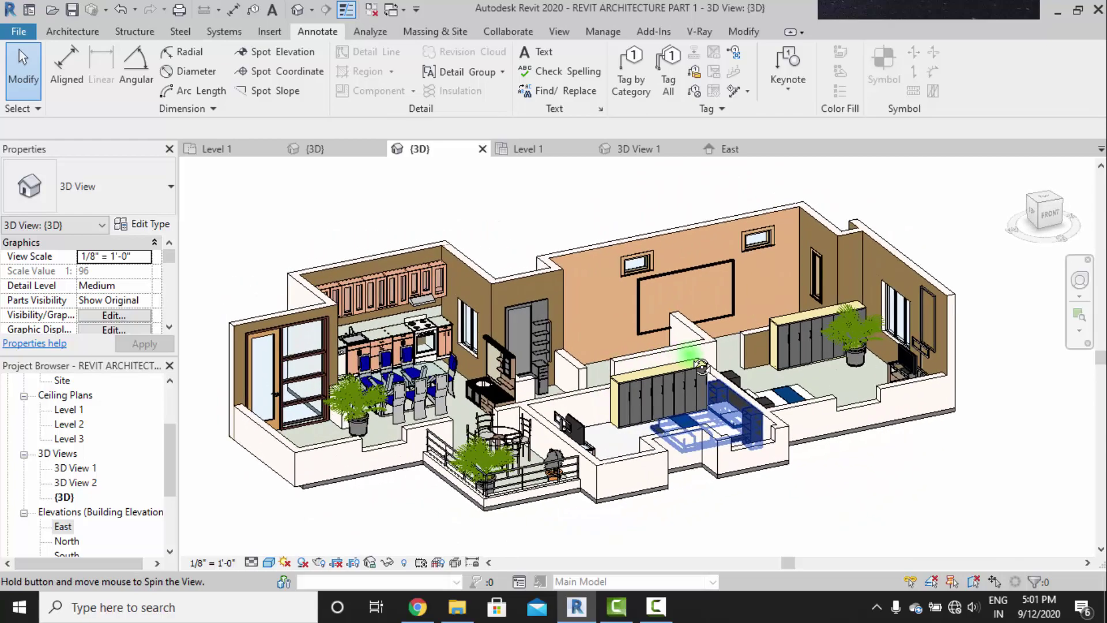
{"action": "mouse_move", "coordinate": [776, 431]}
{"action": "middle_mouse_down", "text": "shift"}
{"action": "mouse_move", "coordinate": [731, 416]}
{"action": "mouse_move", "coordinate": [778, 422]}
{"action": "middle_mouse_up", "text": "shift"}
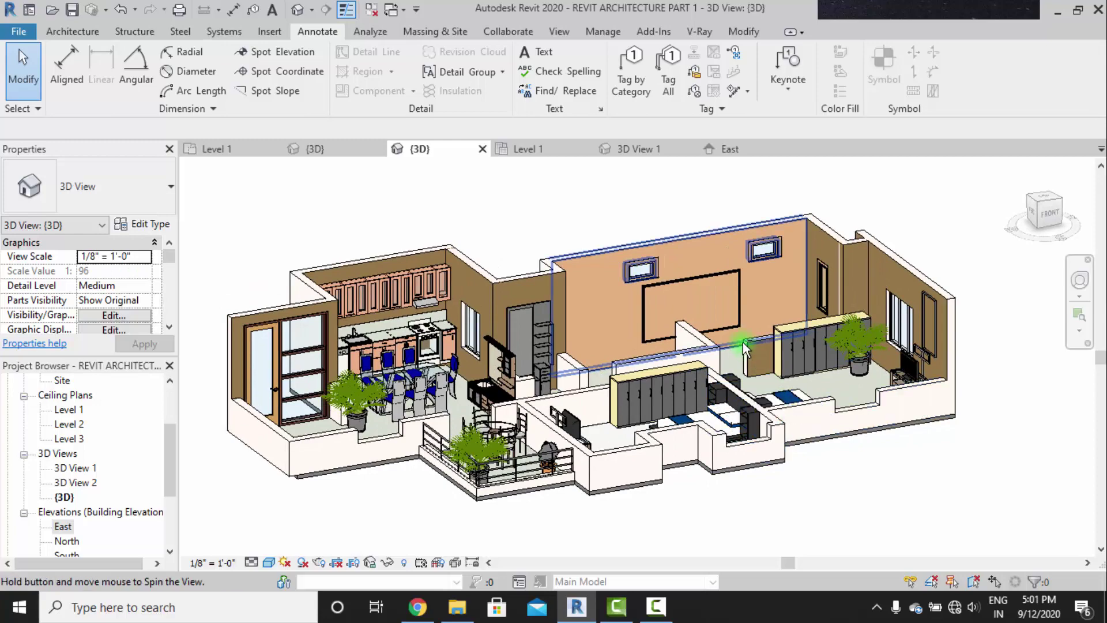
{"action": "middle_click_drag", "start_coordinate": [744, 348], "coordinate": [475, 352], "text": "shift"}
{"action": "middle_click_drag", "start_coordinate": [682, 440], "coordinate": [500, 318], "text": "shift"}
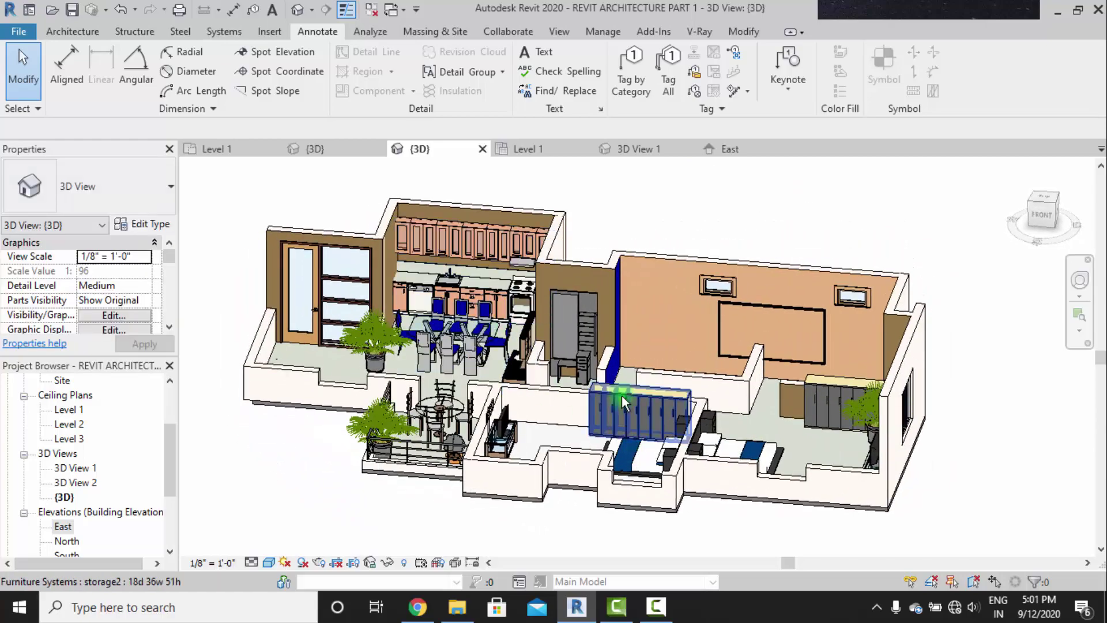
{"action": "middle_click_drag", "start_coordinate": [624, 402], "coordinate": [830, 461], "text": "shift"}
{"action": "scroll", "coordinate": [663, 490], "scroll_direction": "up", "scroll_amount": 4}
{"action": "scroll", "coordinate": [708, 505], "scroll_direction": "down", "scroll_amount": 5}
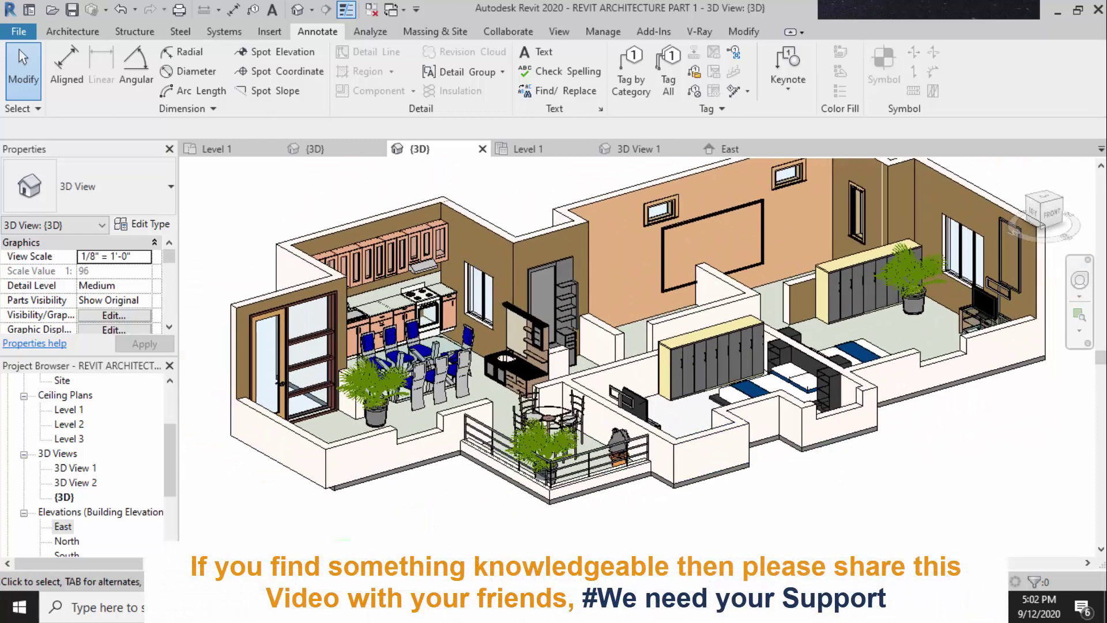
Set the house's 3D view to the Realistic visual style, dismiss the save reminder without saving, and inspect the materials.
{"action": "left_click", "coordinate": [249, 563]}
{"action": "left_click", "coordinate": [311, 525]}
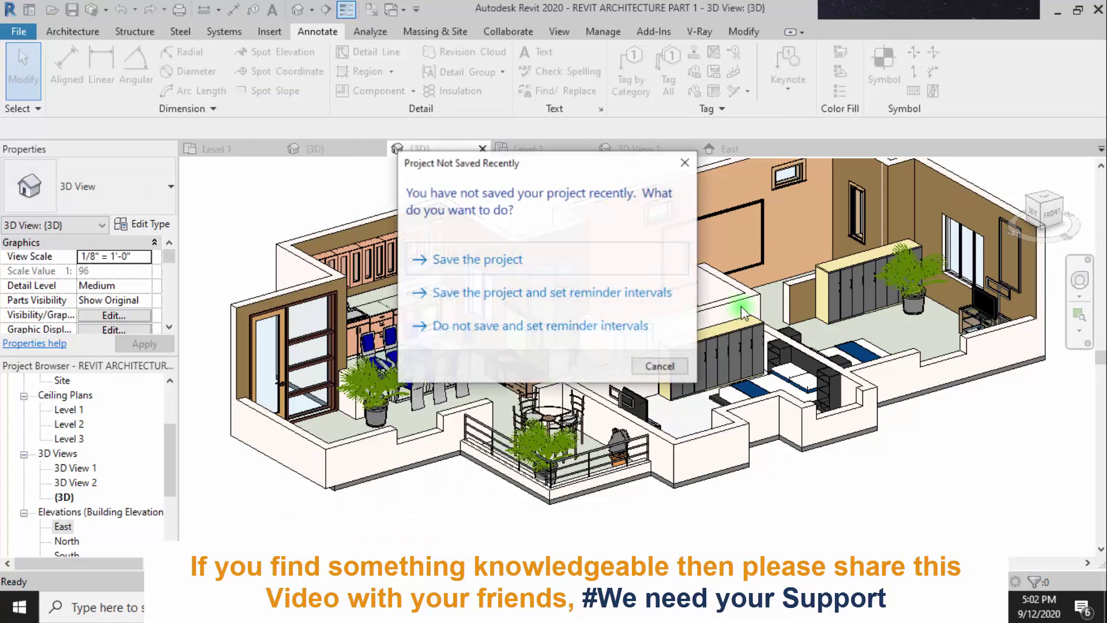
{"action": "left_click", "coordinate": [652, 365]}
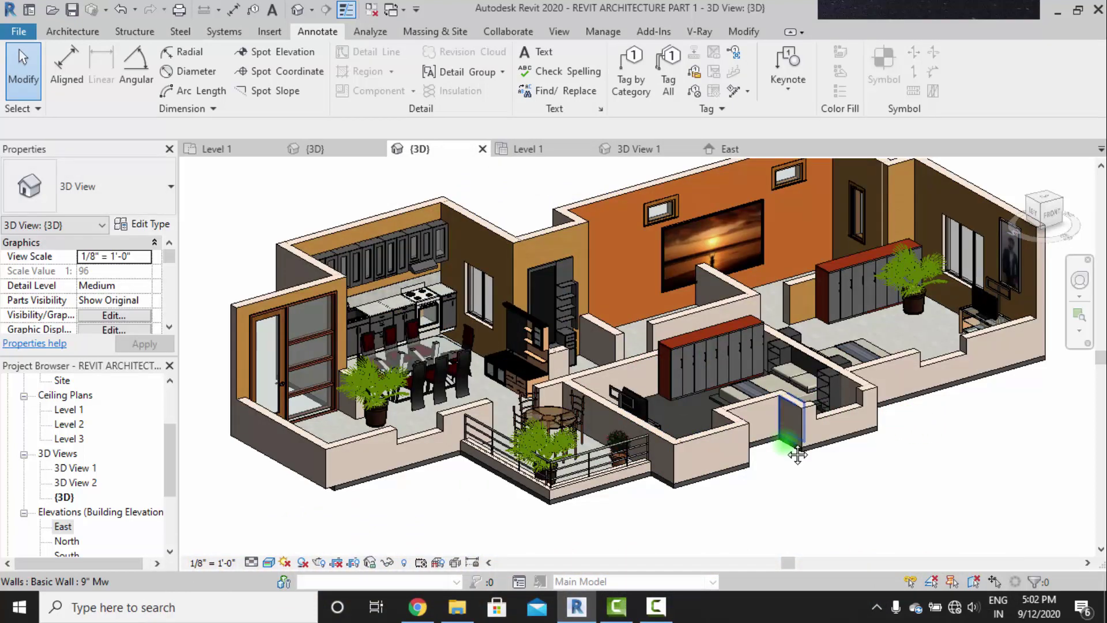
{"action": "middle_click_drag", "start_coordinate": [787, 463], "coordinate": [634, 336]}
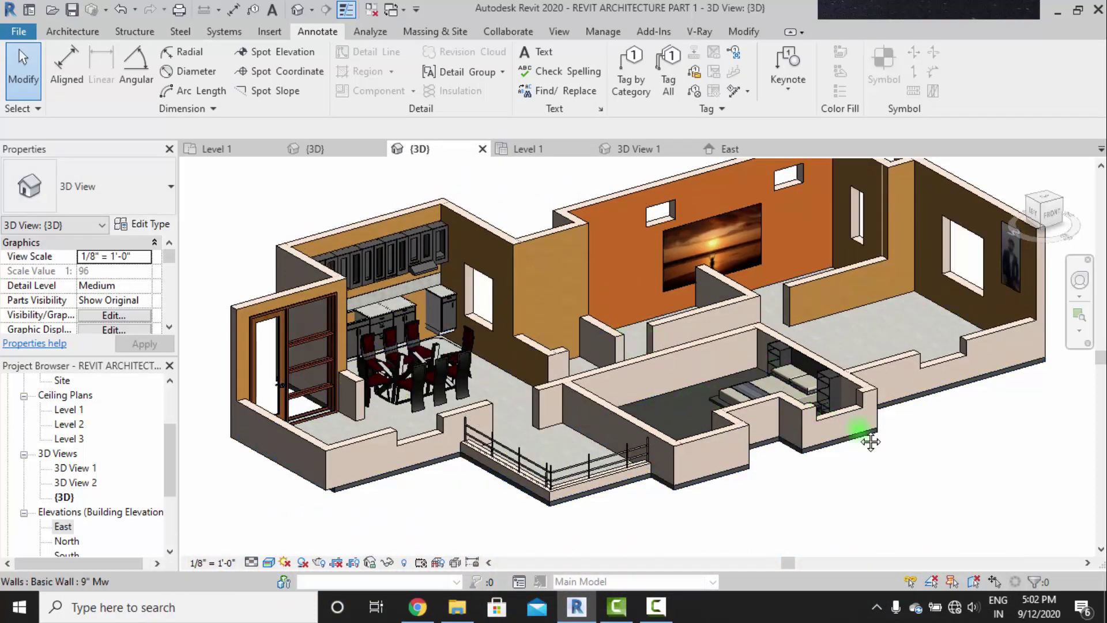
{"action": "middle_click_drag", "start_coordinate": [893, 463], "coordinate": [884, 480]}
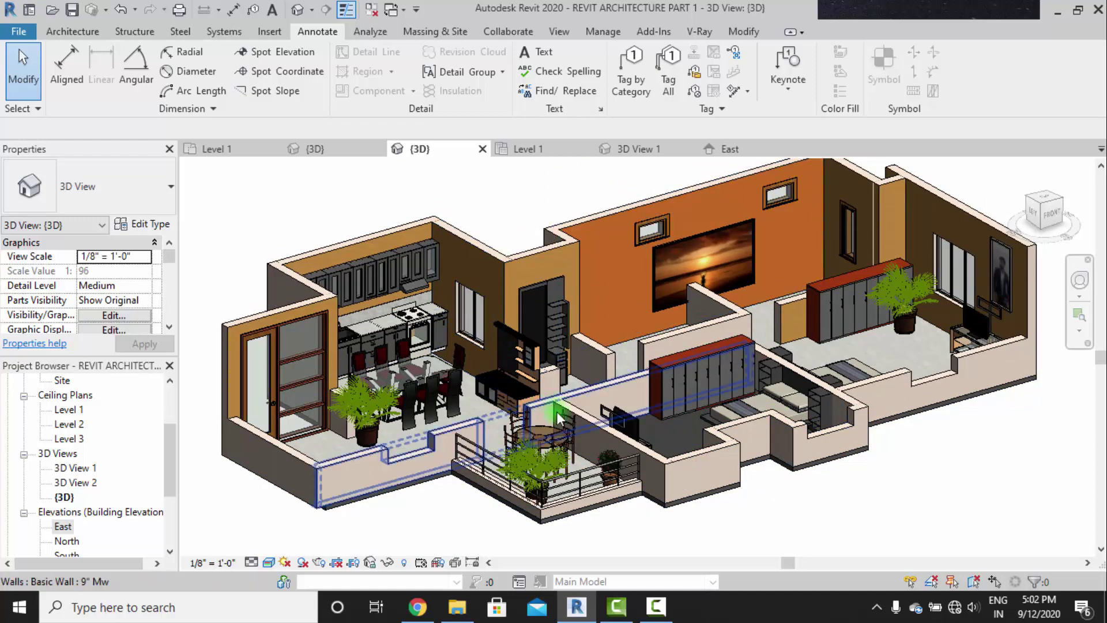
{"action": "middle_click_drag", "start_coordinate": [853, 480], "coordinate": [788, 489], "text": "shift"}
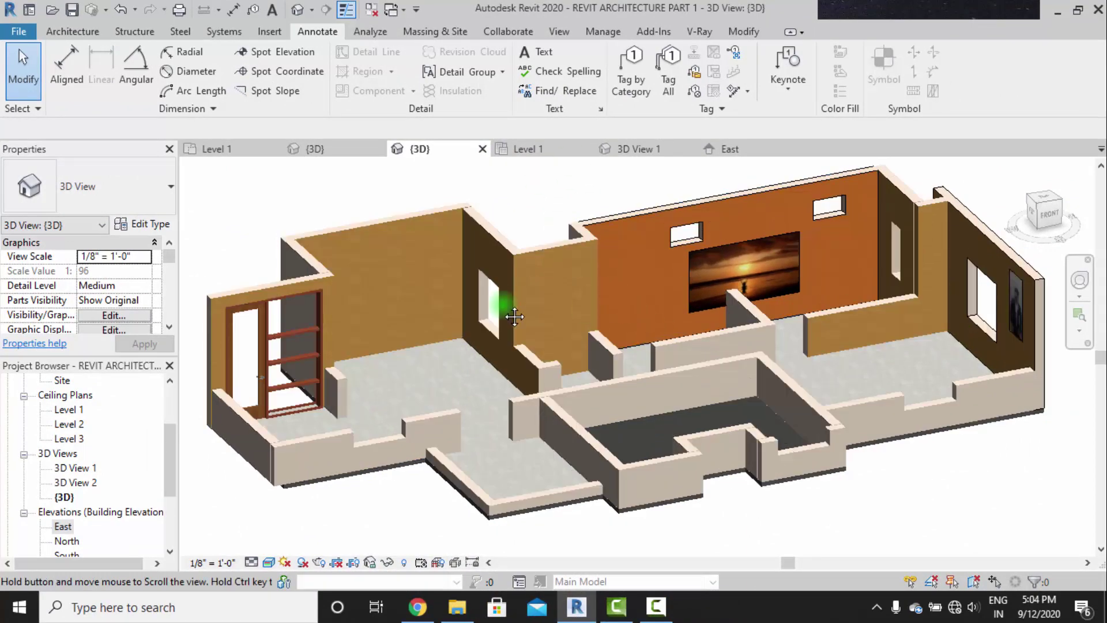
{"action": "middle_click_drag", "start_coordinate": [514, 317], "coordinate": [632, 285], "text": "shift"}
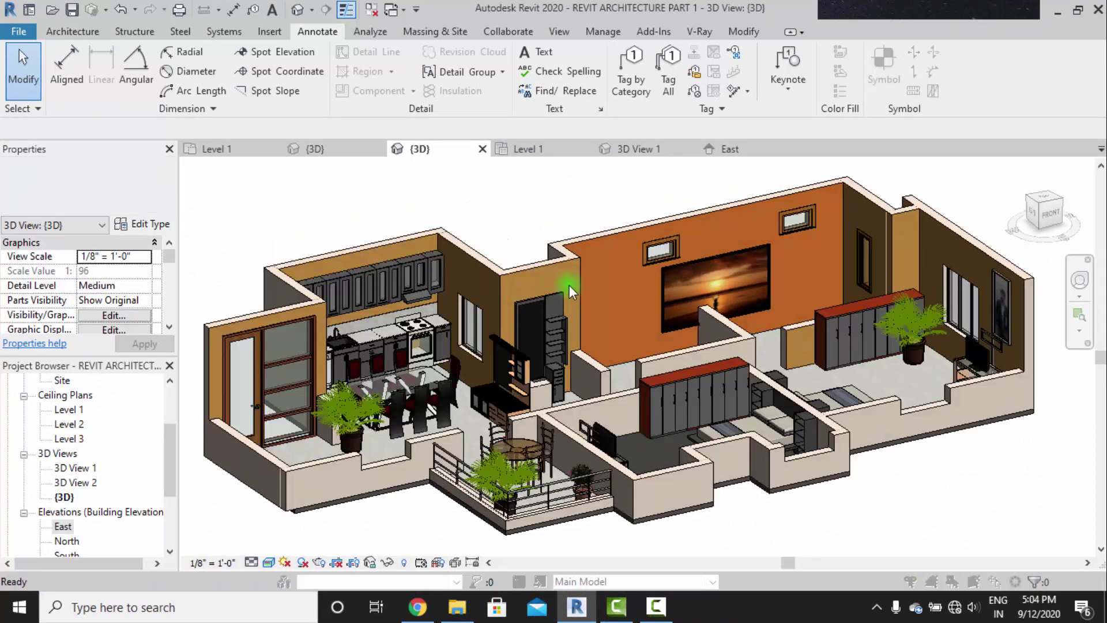
Create a new project from the default.rte template in the US Imperial templates folder.
{"action": "key", "text": "ctrl+n"}
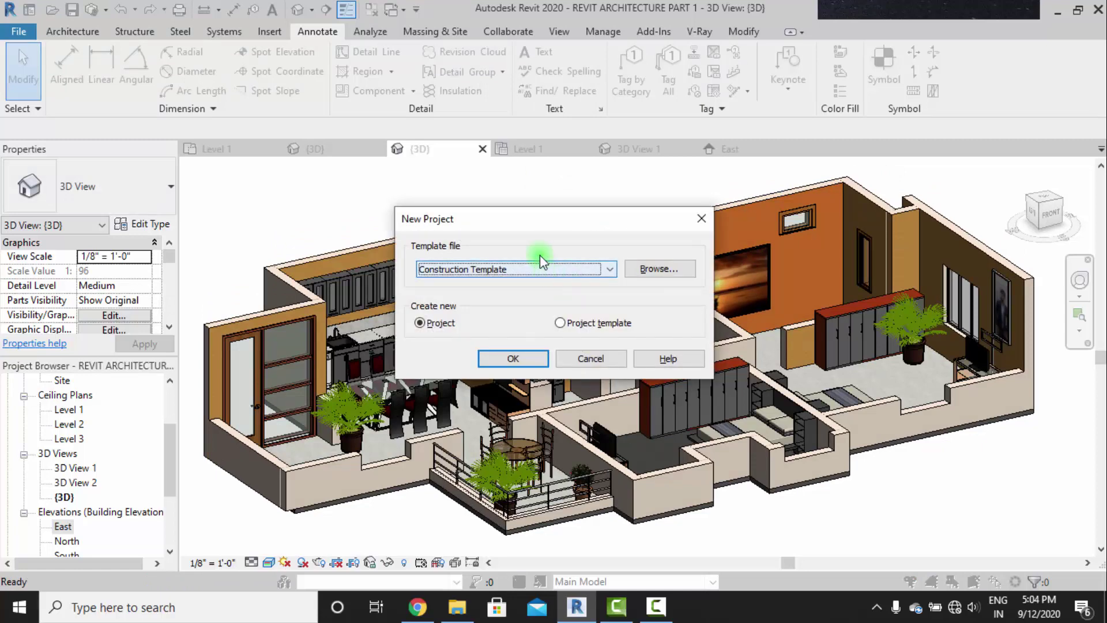
{"action": "left_click", "coordinate": [665, 269]}
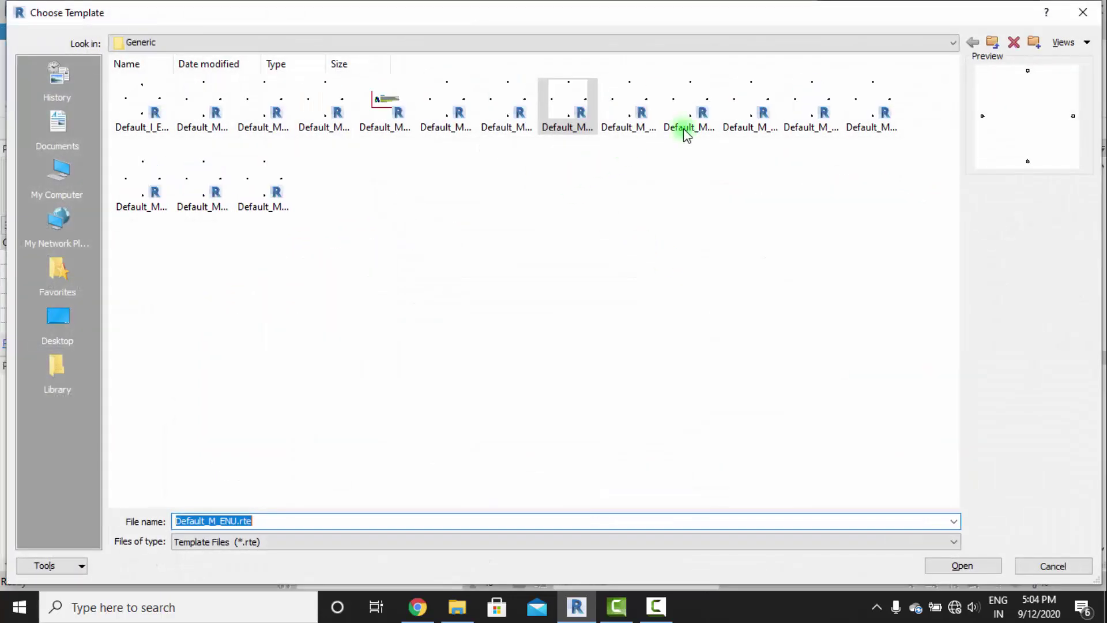
{"action": "left_click", "coordinate": [991, 42]}
{"action": "double_click", "coordinate": [205, 107]}
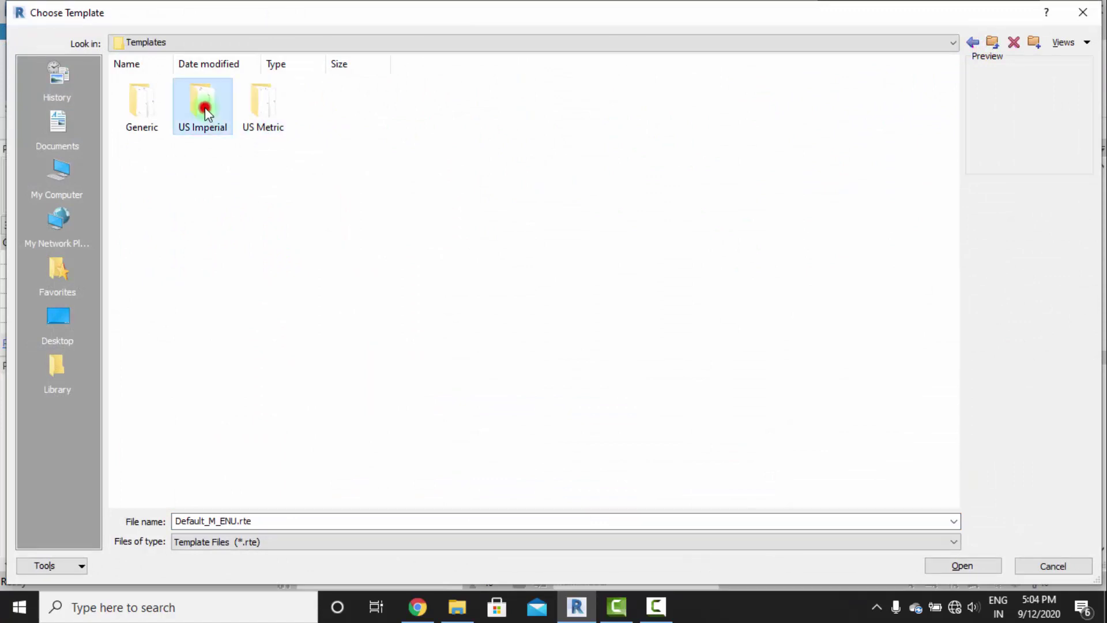
{"action": "left_click", "coordinate": [267, 105]}
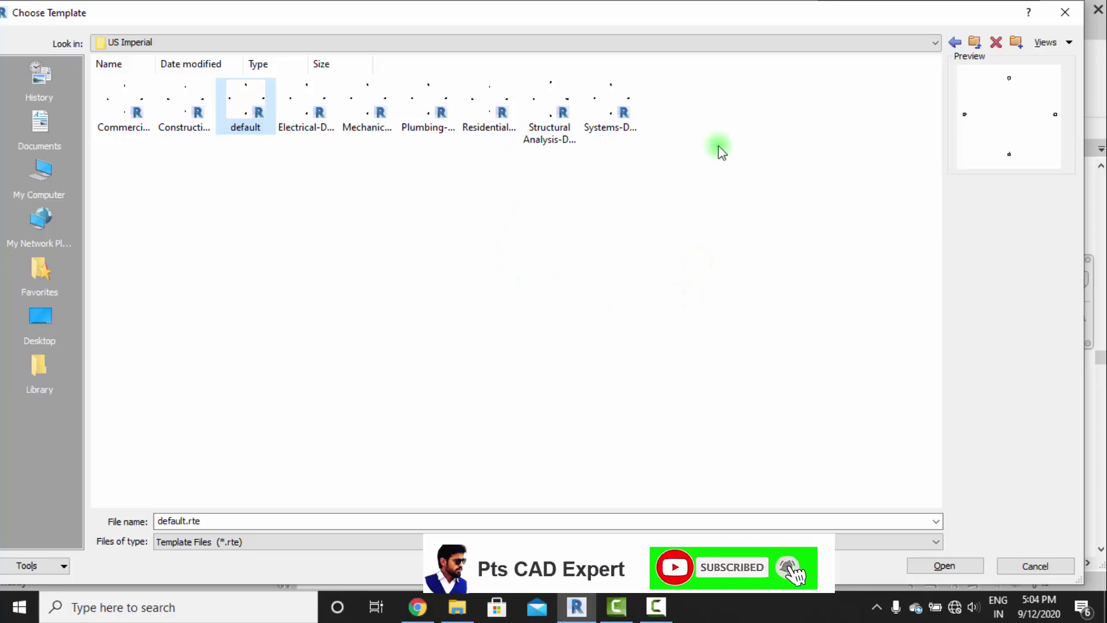
{"action": "left_click", "coordinate": [932, 563]}
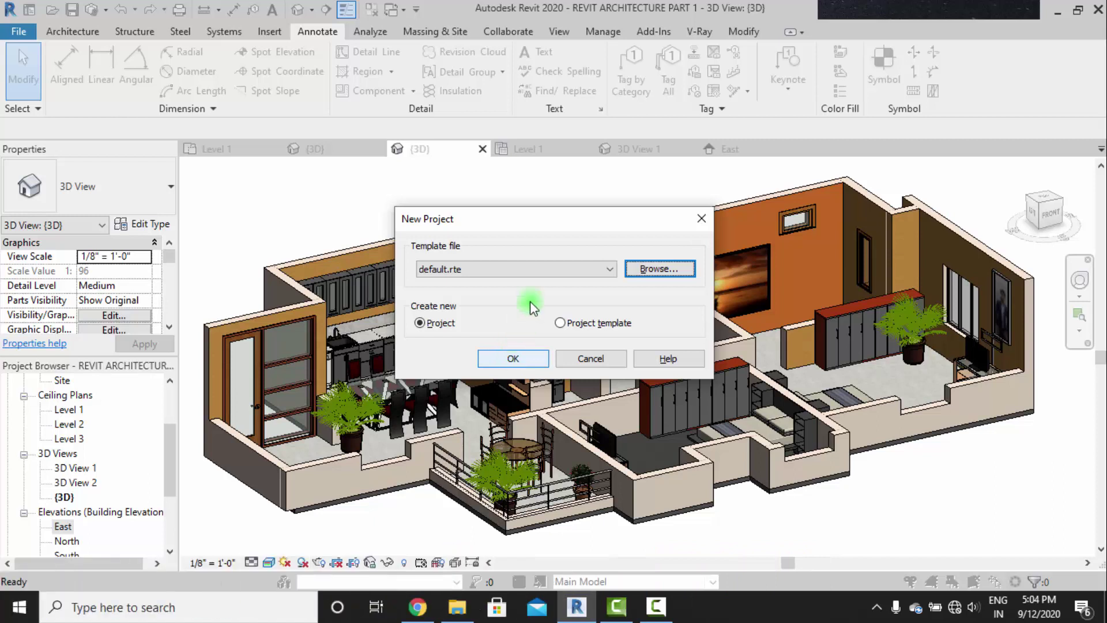
{"action": "left_click_drag", "start_coordinate": [552, 214], "coordinate": [585, 218]}
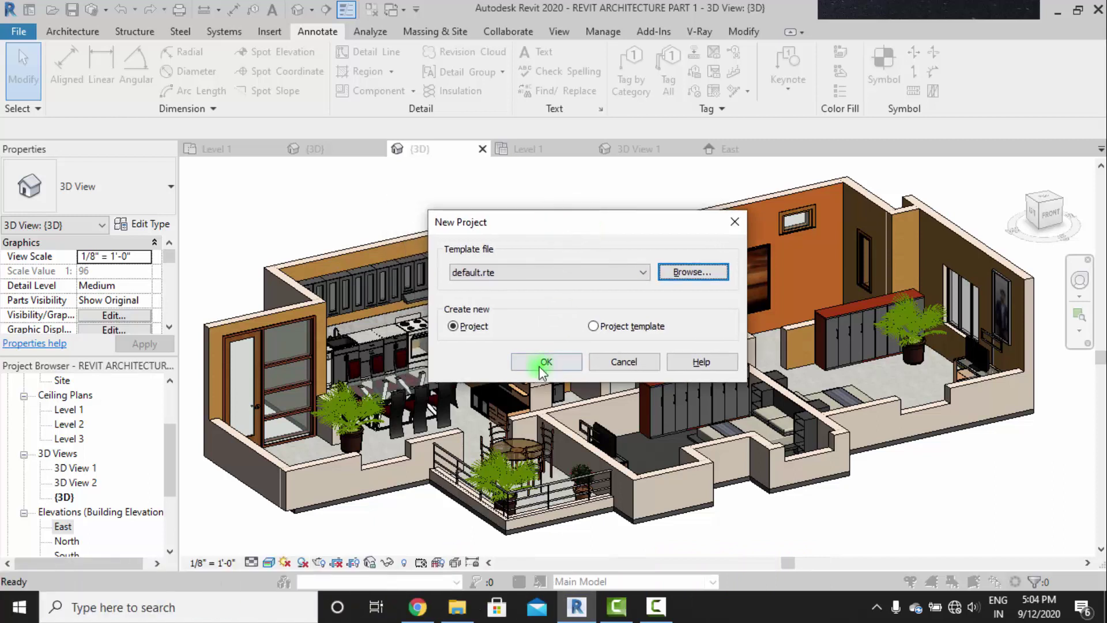
{"action": "left_click", "coordinate": [545, 363]}
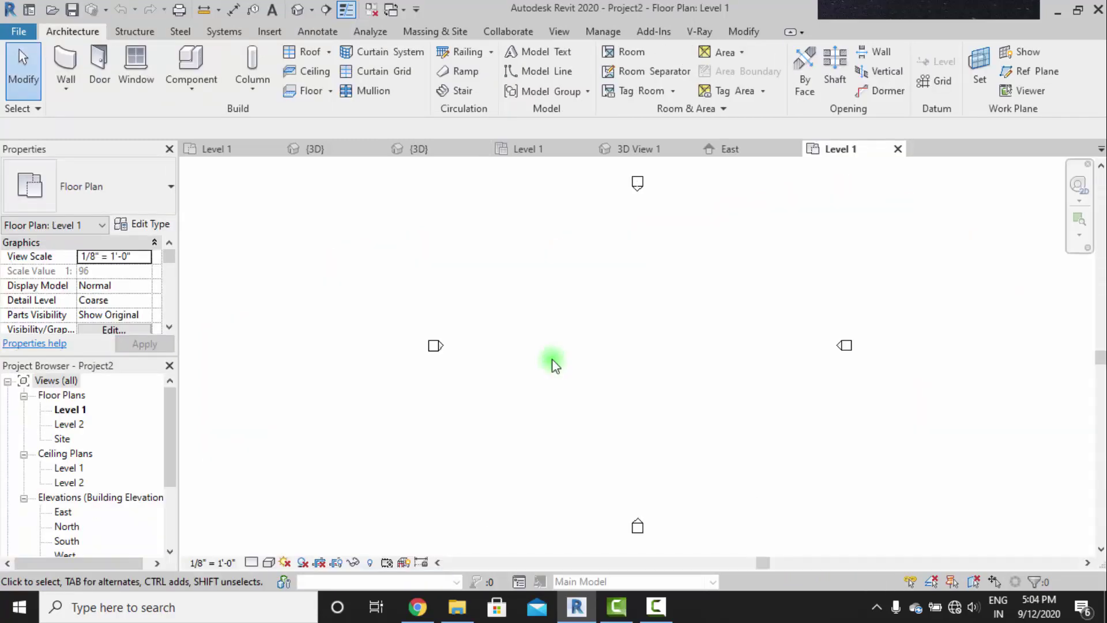
{"action": "middle_click_drag", "start_coordinate": [616, 363], "coordinate": [597, 365]}
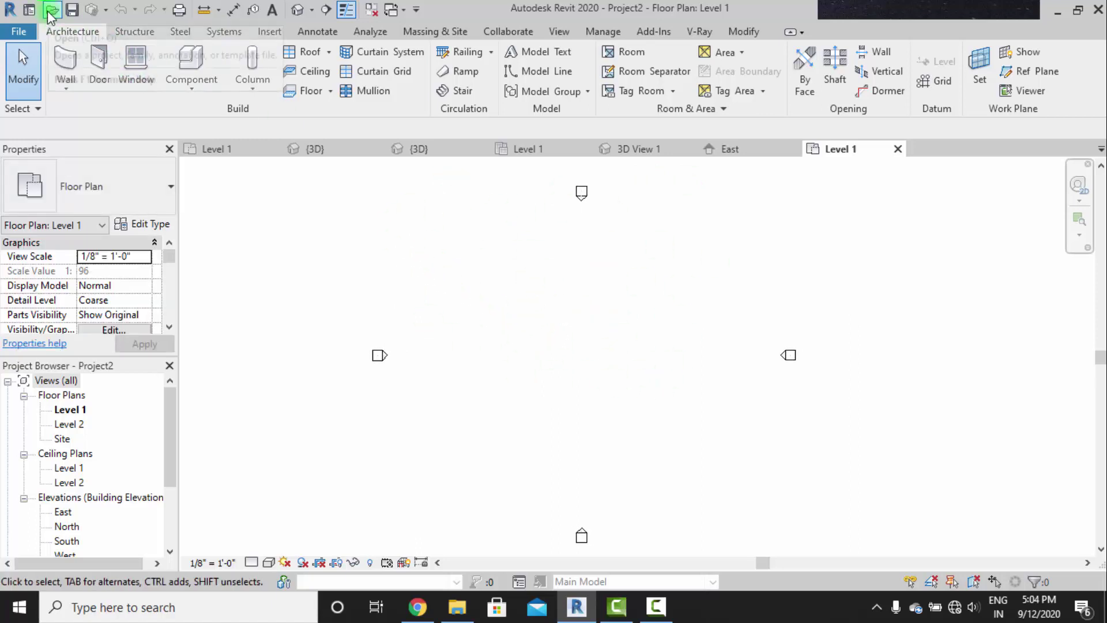
Start a CAD link and choose REVIT ARCHITECTURE PART 1 - Floor Plan - Level 1.dwg from the desktop folder NEW Project library.
{"action": "left_click", "coordinate": [19, 33]}
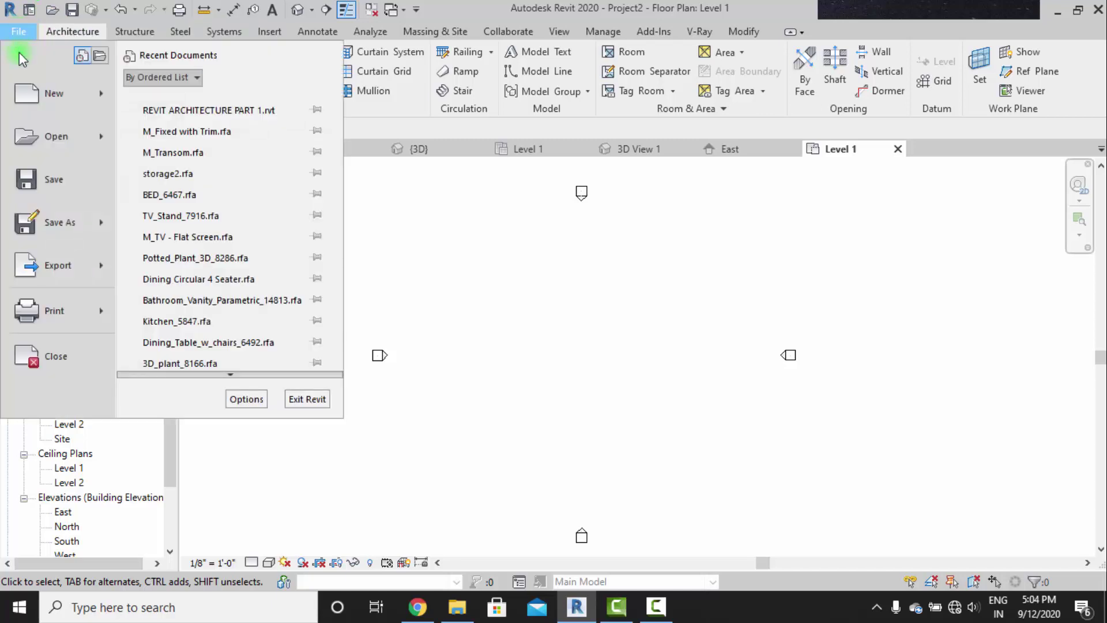
{"action": "left_click", "coordinate": [265, 29]}
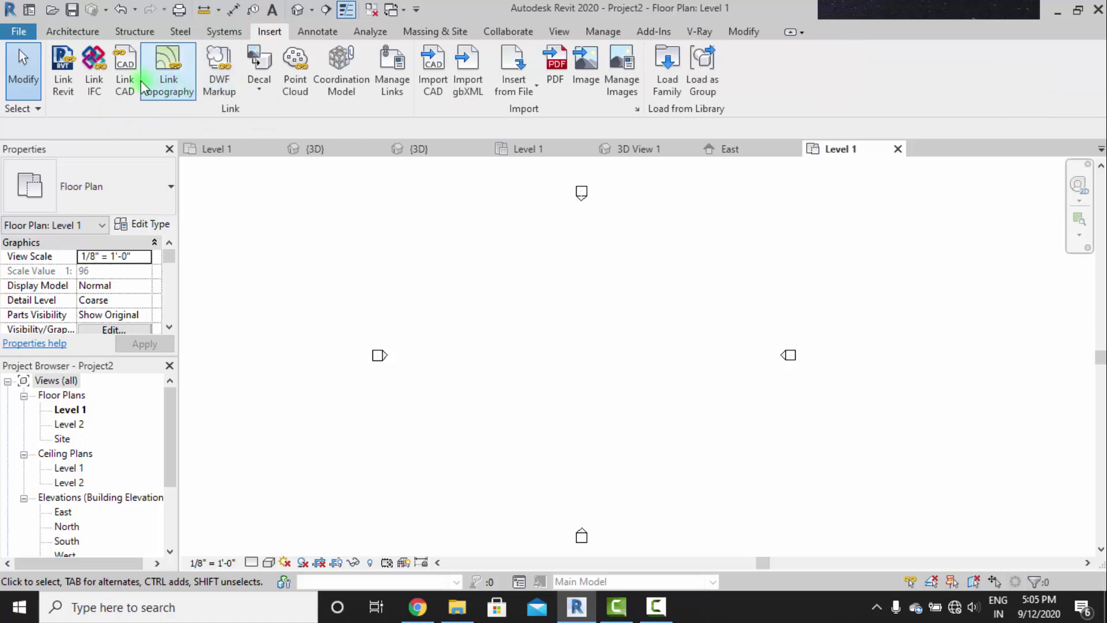
{"action": "left_click", "coordinate": [122, 74]}
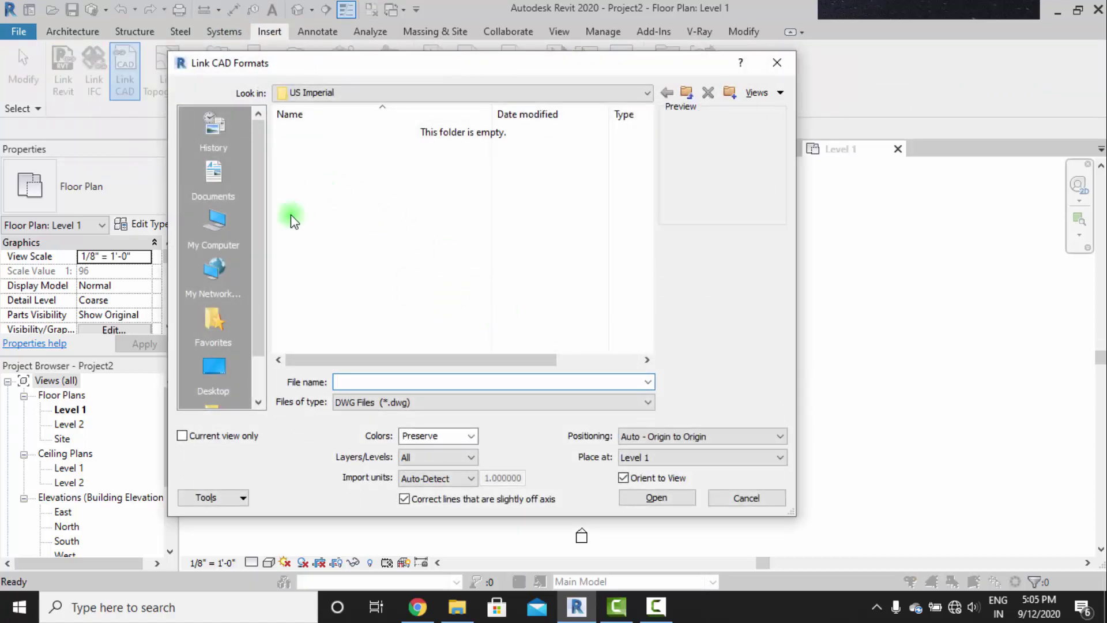
{"action": "left_click", "coordinate": [214, 369]}
{"action": "left_click", "coordinate": [341, 286]}
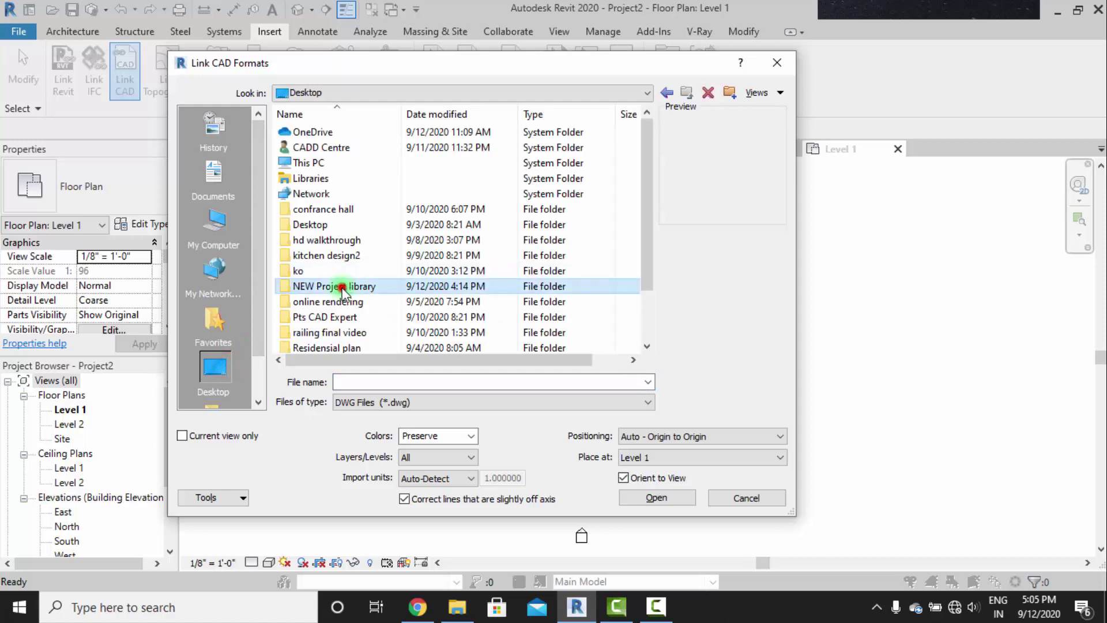
{"action": "double_click", "coordinate": [341, 286]}
{"action": "left_click", "coordinate": [331, 134]}
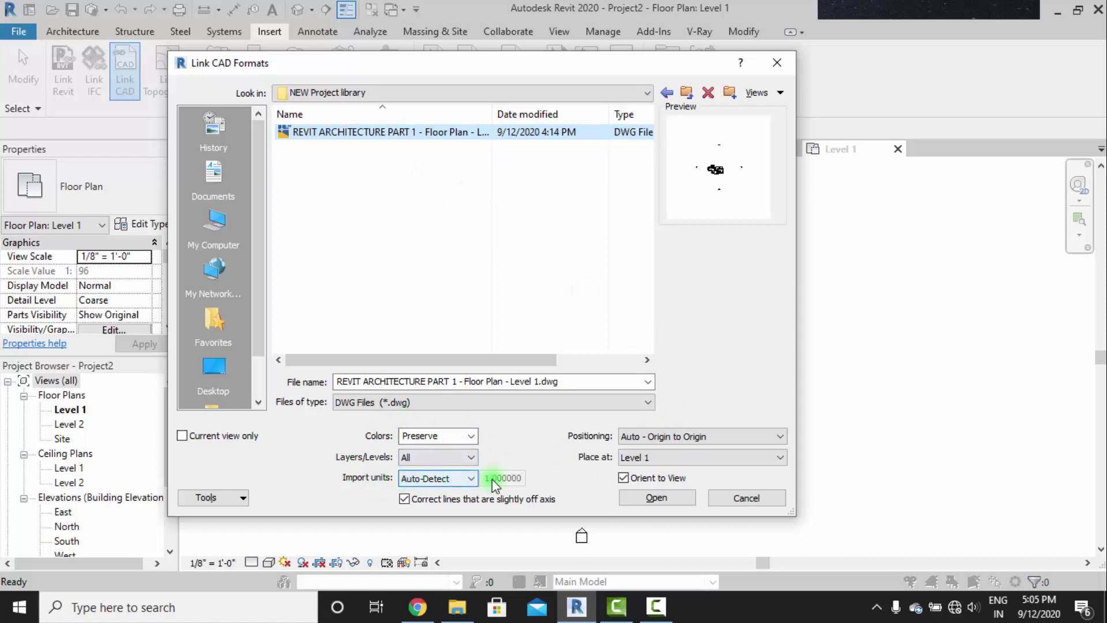
Link the chosen drawing at Level 1 with Auto-Detect import units and Auto - Center to Center positioning.
{"action": "left_click", "coordinate": [465, 477]}
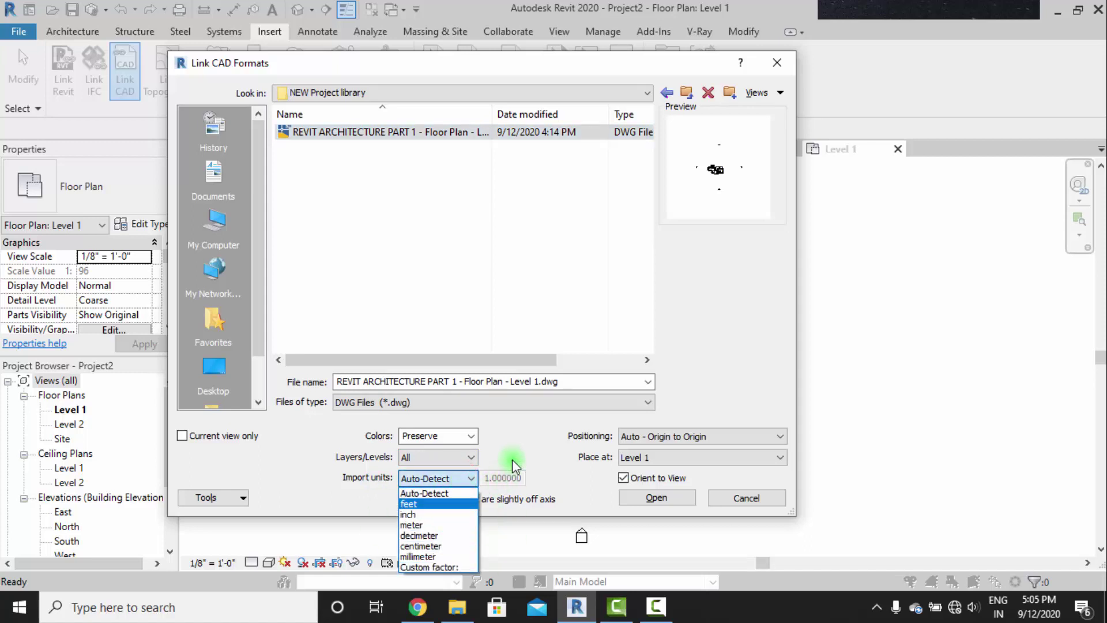
{"action": "left_click", "coordinate": [518, 444]}
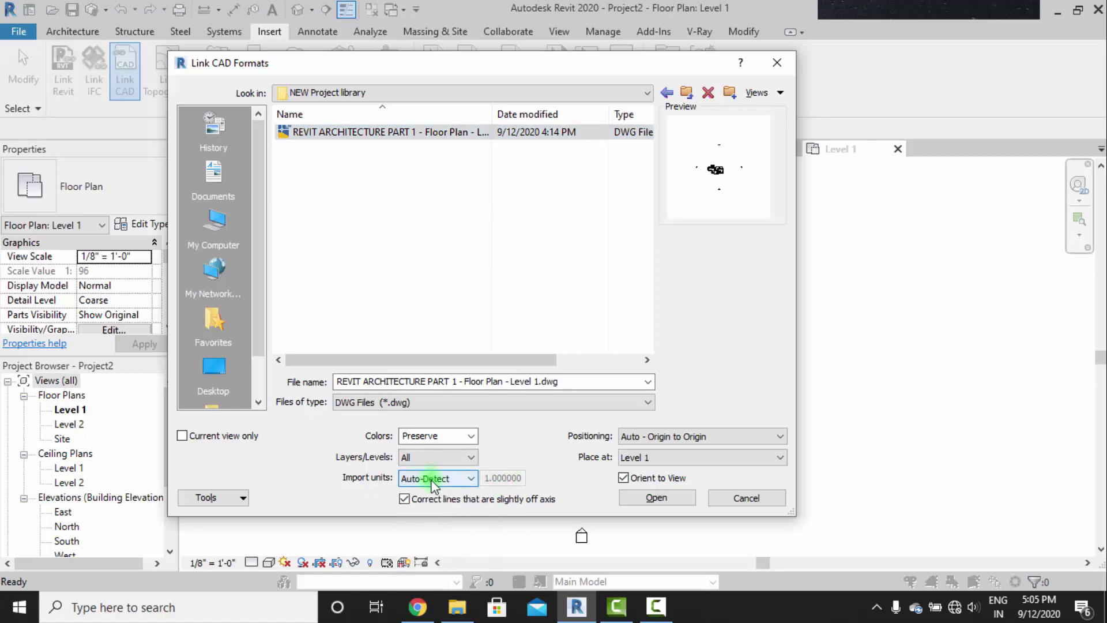
{"action": "left_click", "coordinate": [455, 479]}
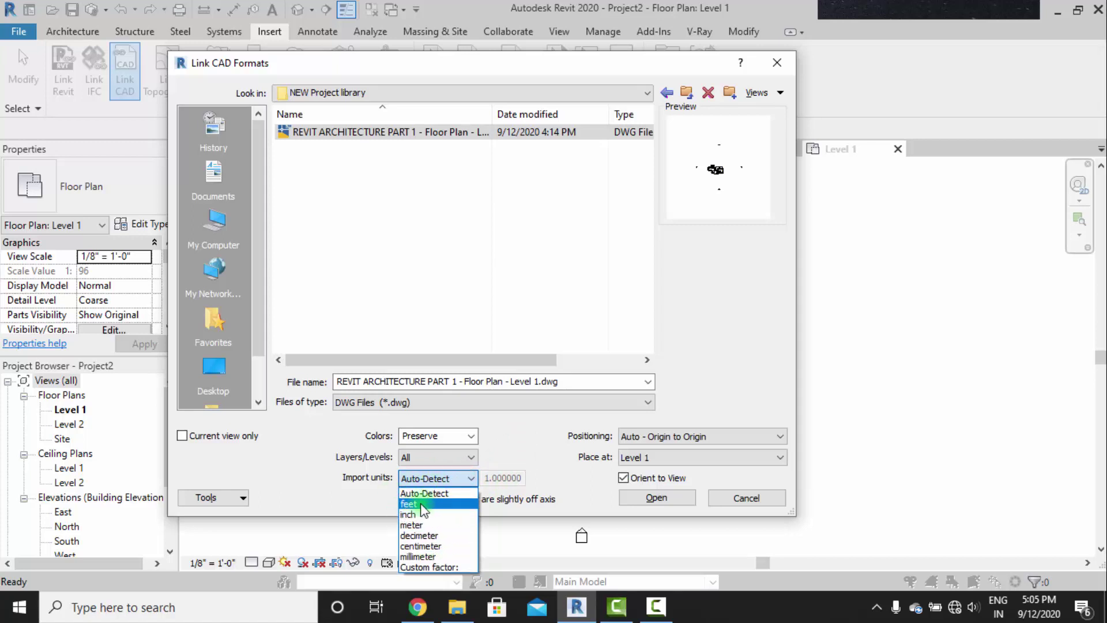
{"action": "left_click", "coordinate": [539, 445]}
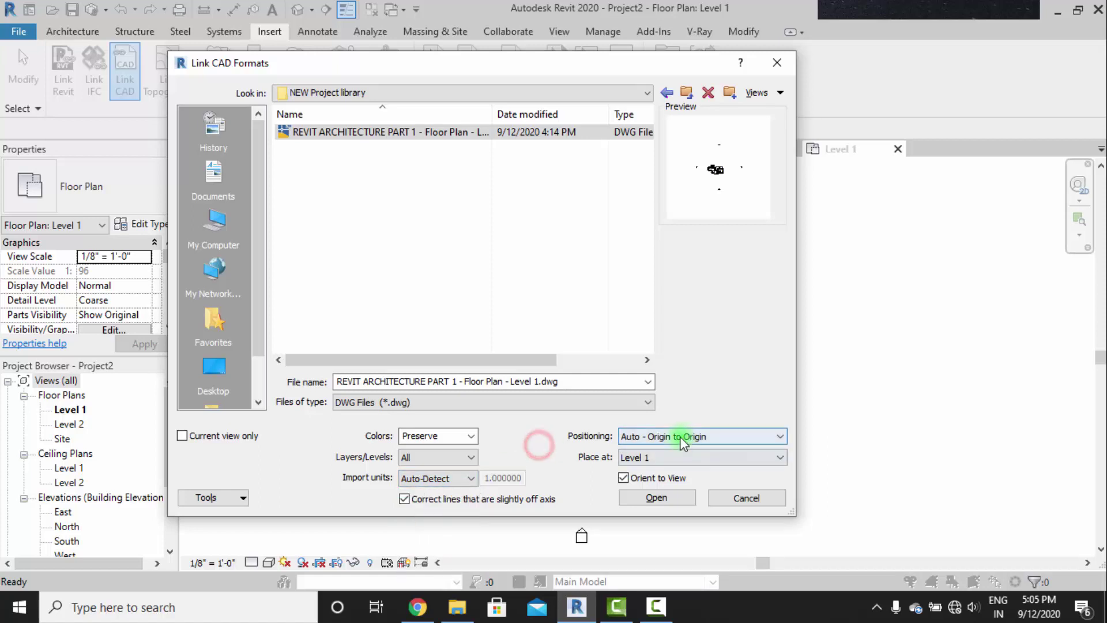
{"action": "left_click", "coordinate": [689, 448]}
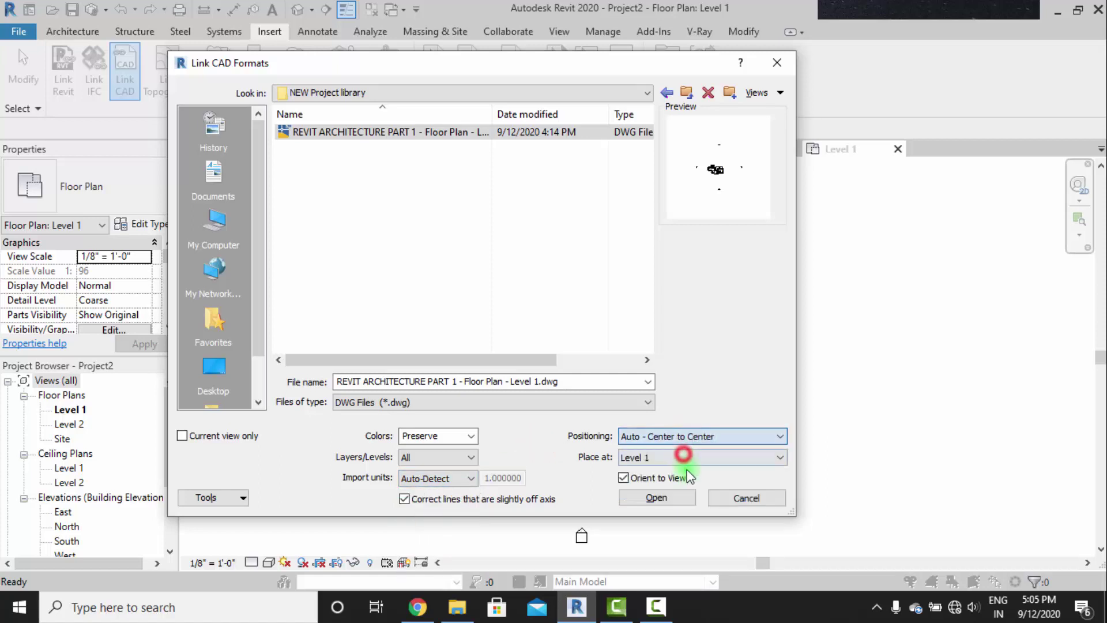
{"action": "left_click", "coordinate": [655, 500]}
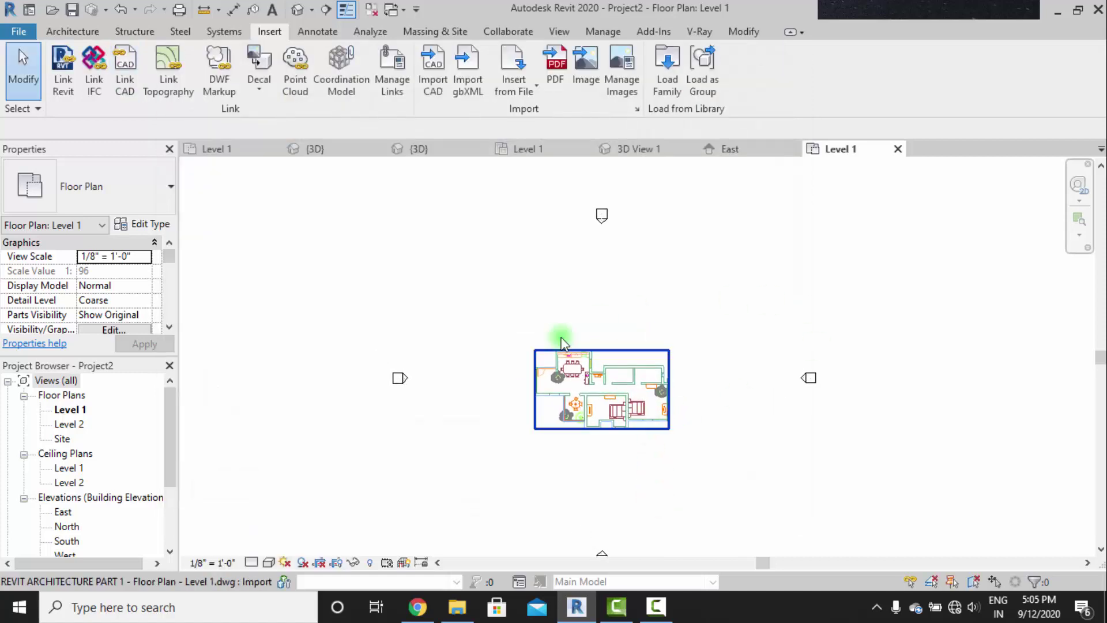
Inspect the linked drawing in plan and in the default 3D view, and return to the Level 1 floor plan.
{"action": "scroll", "coordinate": [610, 383], "scroll_direction": "up", "scroll_amount": 5}
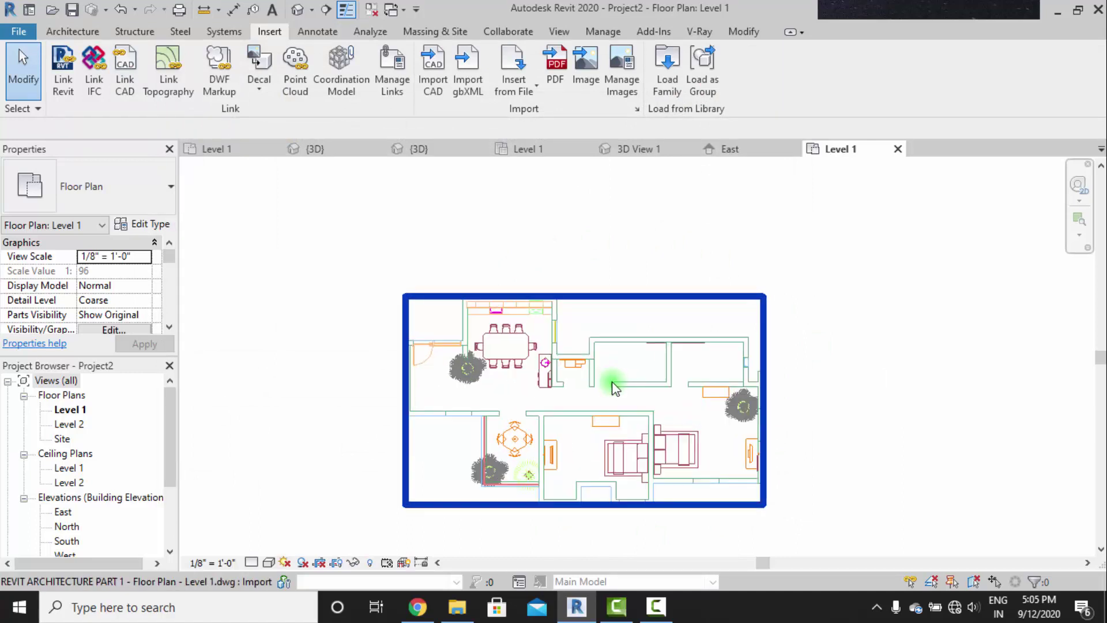
{"action": "left_click", "coordinate": [294, 10]}
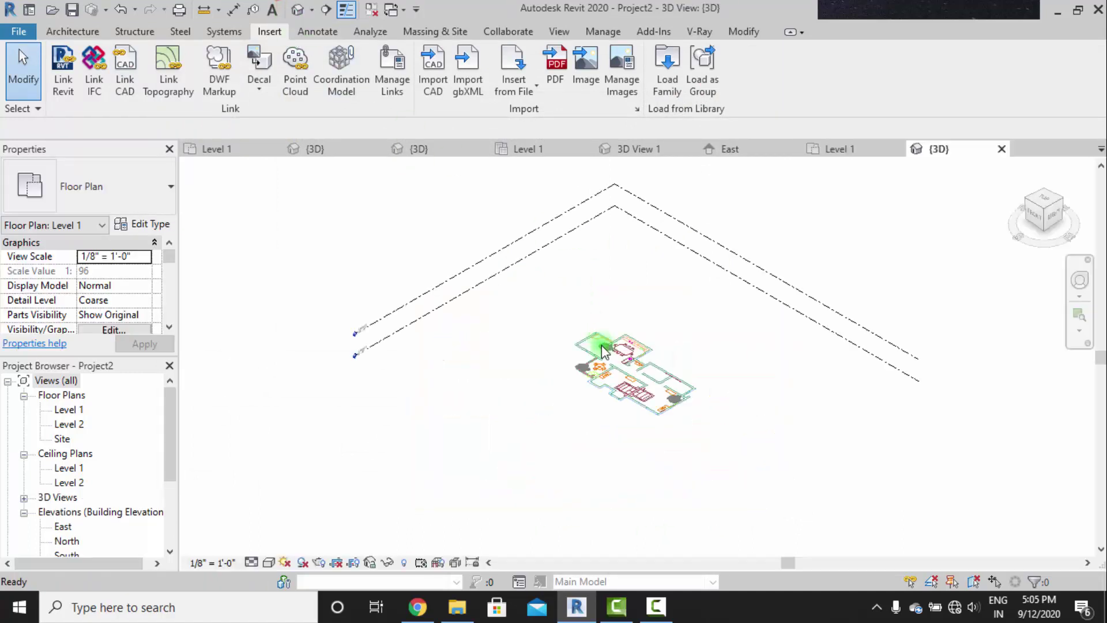
{"action": "middle_click_drag", "start_coordinate": [593, 341], "coordinate": [519, 323], "text": "shift"}
{"action": "double_click", "coordinate": [68, 411]}
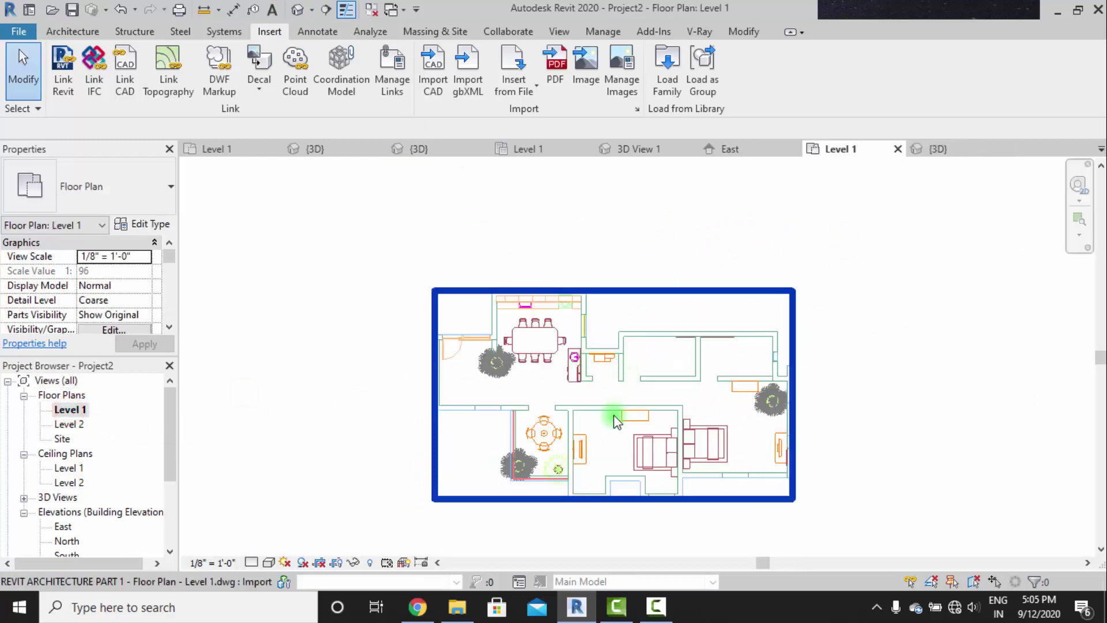
Add an aligned dimension above the plan between the kitchen's outer east face and the outer east face of the upper rooms.
{"action": "scroll", "coordinate": [613, 414], "scroll_direction": "up", "scroll_amount": 3}
{"action": "scroll", "coordinate": [535, 310], "scroll_direction": "up", "scroll_amount": 1}
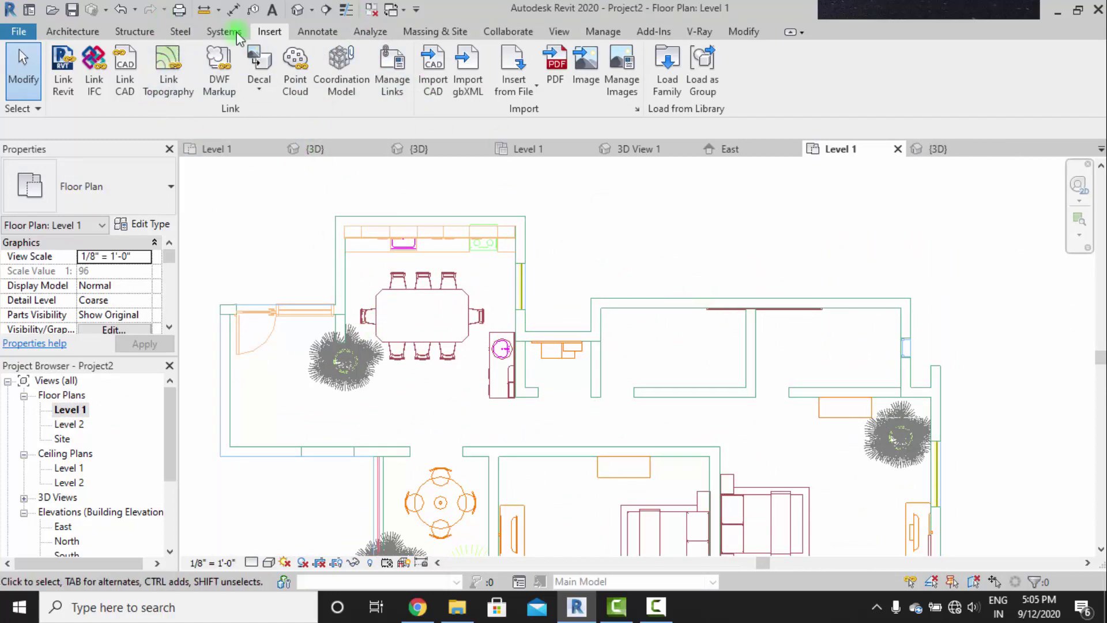
{"action": "left_click", "coordinate": [317, 32]}
{"action": "left_click", "coordinate": [72, 64]}
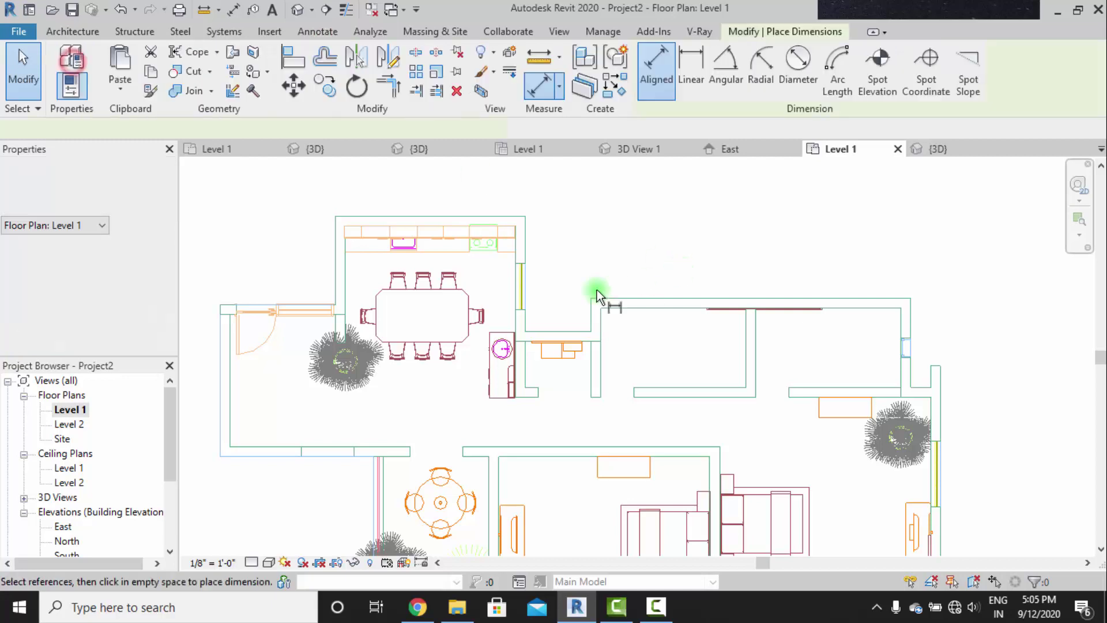
{"action": "left_click", "coordinate": [526, 252]}
{"action": "left_click", "coordinate": [909, 315]}
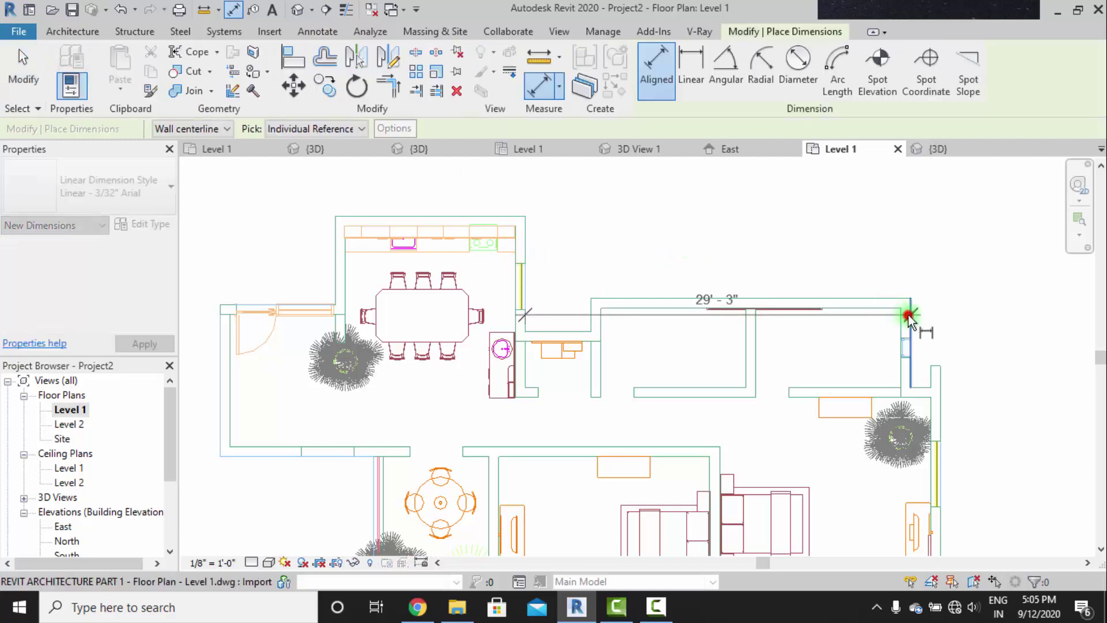
{"action": "middle_click_drag", "start_coordinate": [782, 217], "coordinate": [803, 269]}
{"action": "left_click", "coordinate": [784, 219]}
{"action": "scroll", "coordinate": [782, 219], "scroll_direction": "down", "scroll_amount": 2}
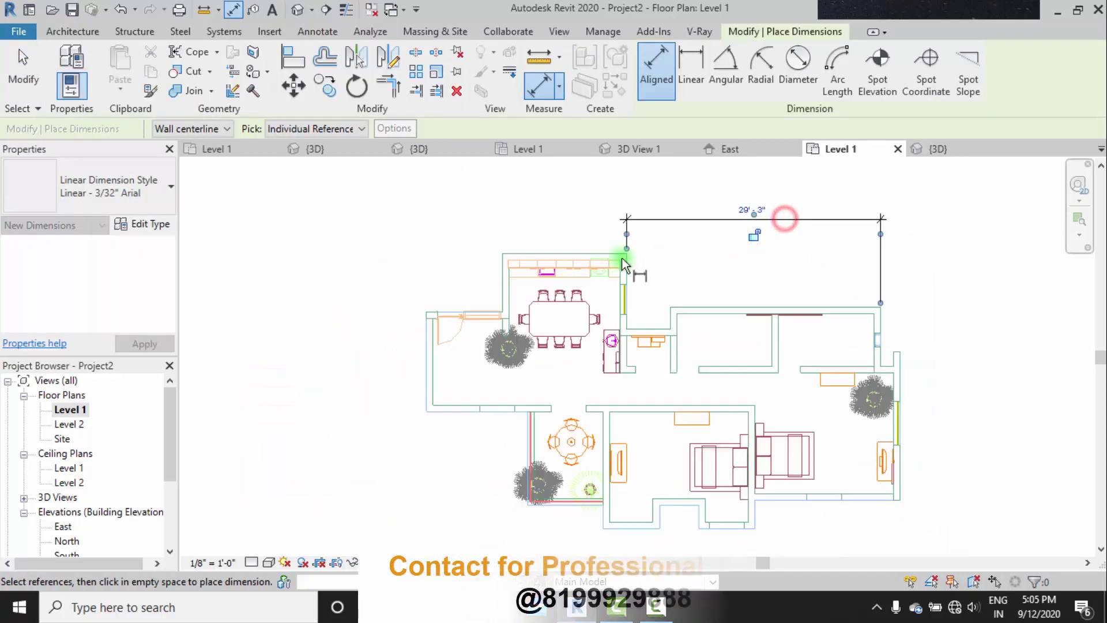
Dimension the plan's overall depth beside it and its overall width above it with aligned dimensions.
{"action": "left_click", "coordinate": [571, 254]}
{"action": "left_click", "coordinate": [710, 527]}
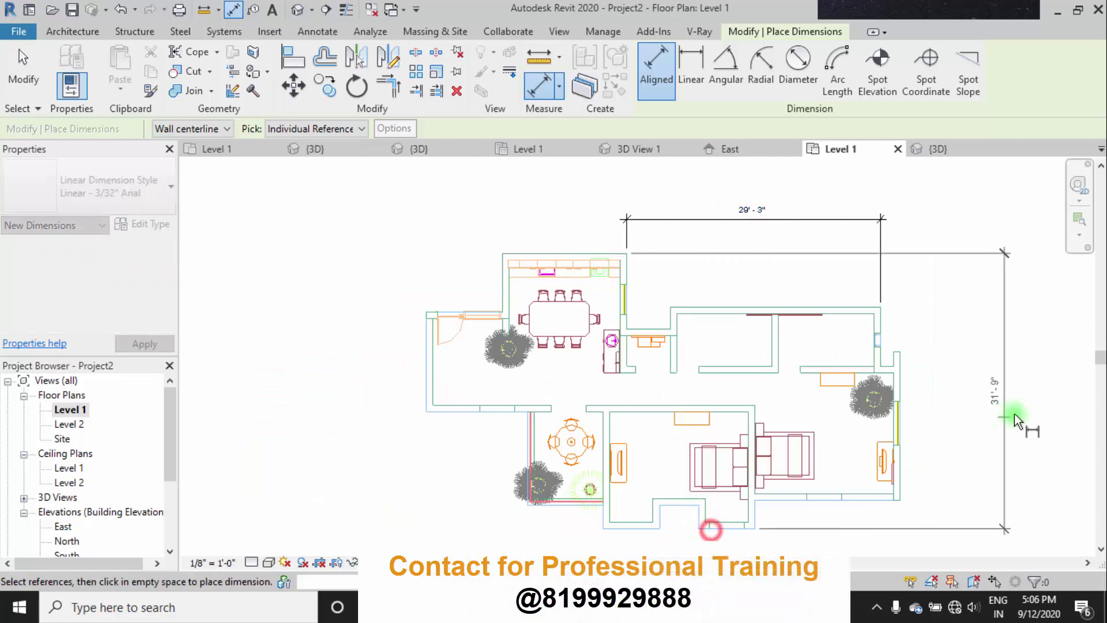
{"action": "left_click", "coordinate": [1015, 403]}
{"action": "left_click", "coordinate": [898, 376]}
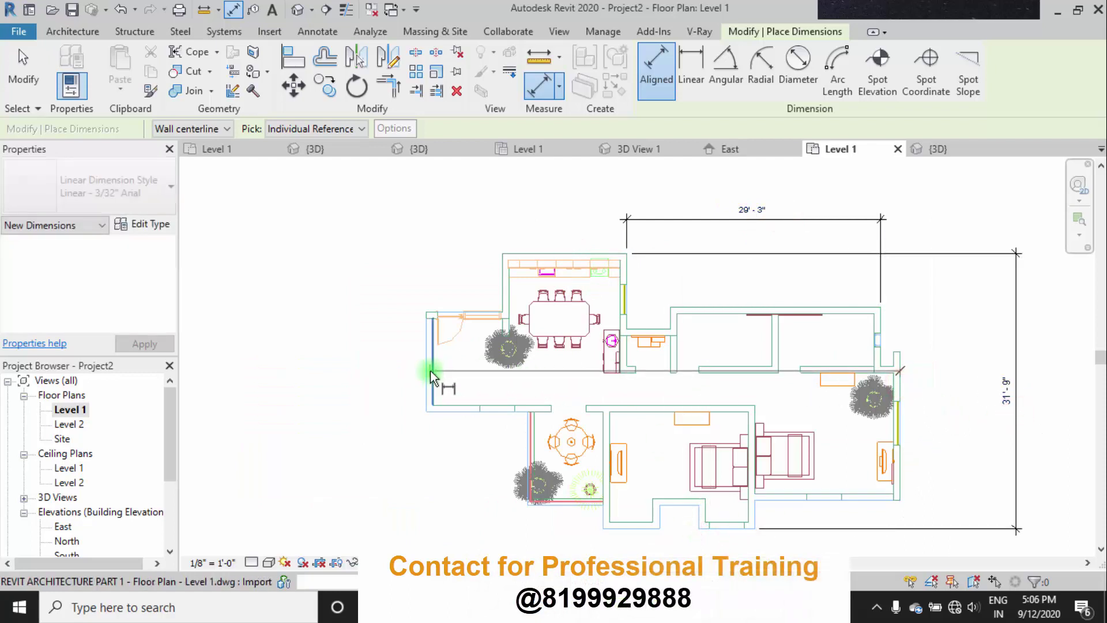
{"action": "left_click", "coordinate": [432, 376]}
{"action": "left_click", "coordinate": [667, 182]}
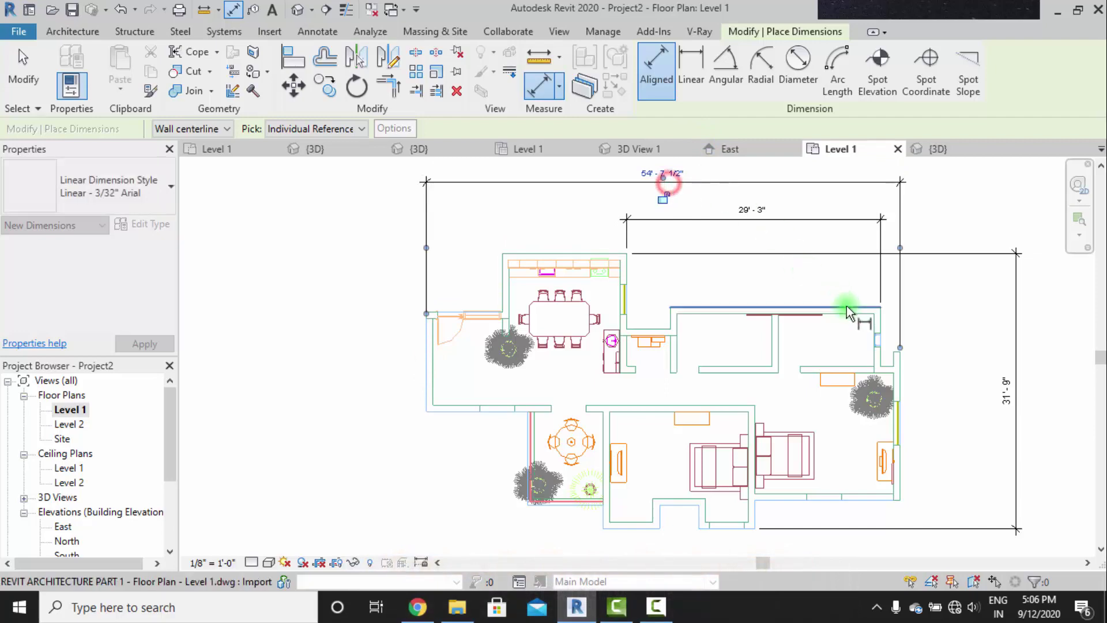
{"action": "key", "text": "Escape"}
{"action": "key", "text": "Escape"}
{"action": "scroll", "coordinate": [673, 369], "scroll_direction": "up", "scroll_amount": 2}
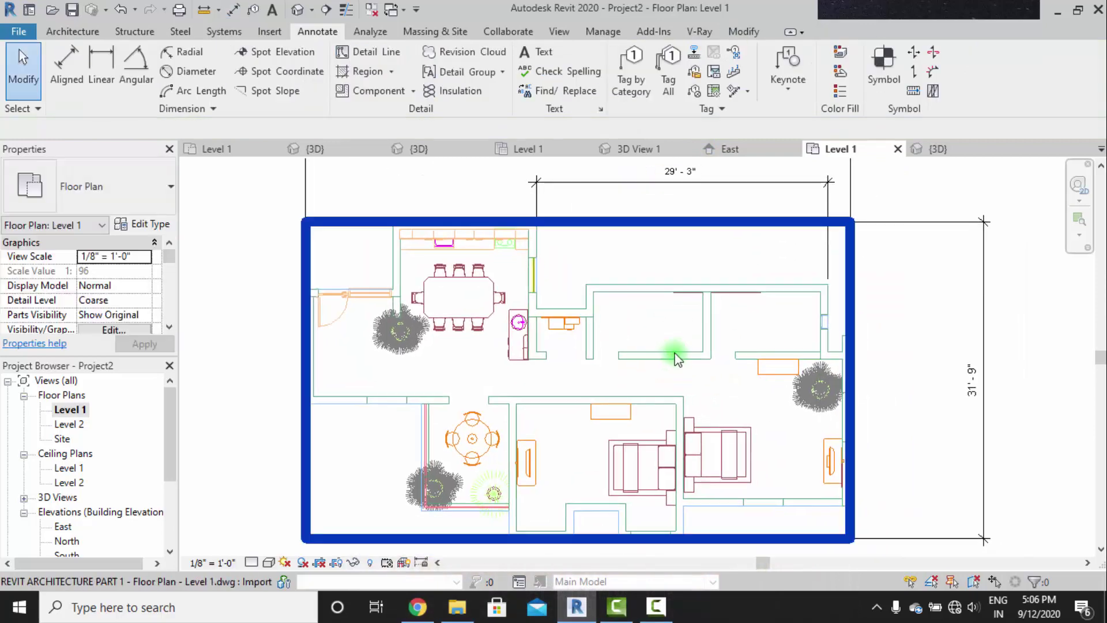
Start an architectural wall of type Generic - 8" and duplicate the type as 9"wall.
{"action": "left_click", "coordinate": [73, 31]}
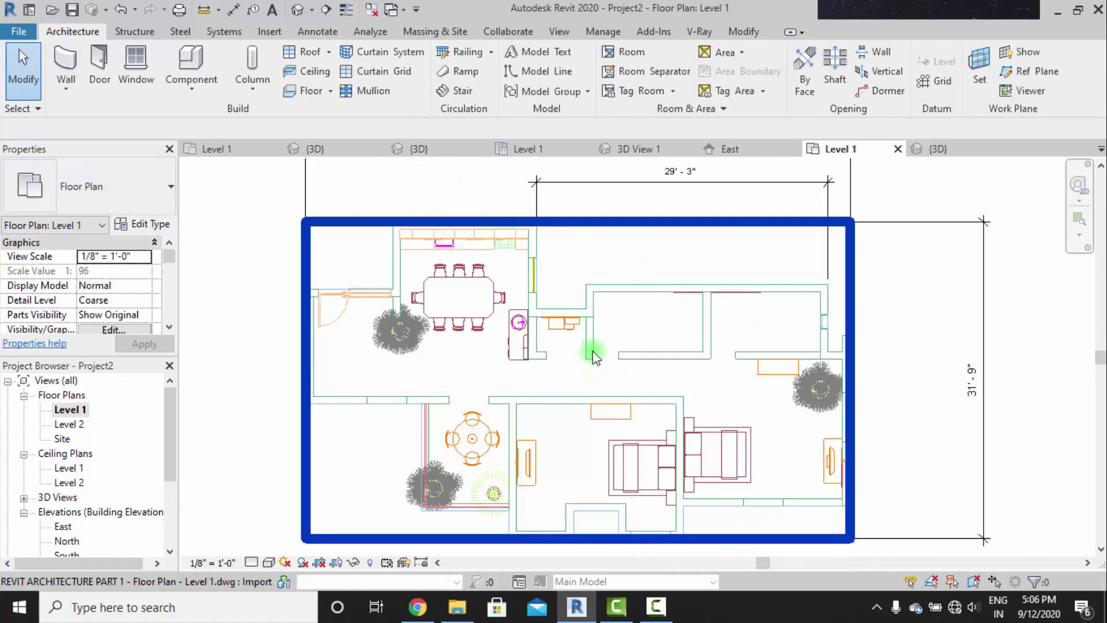
{"action": "middle_click_drag", "start_coordinate": [628, 314], "coordinate": [633, 327]}
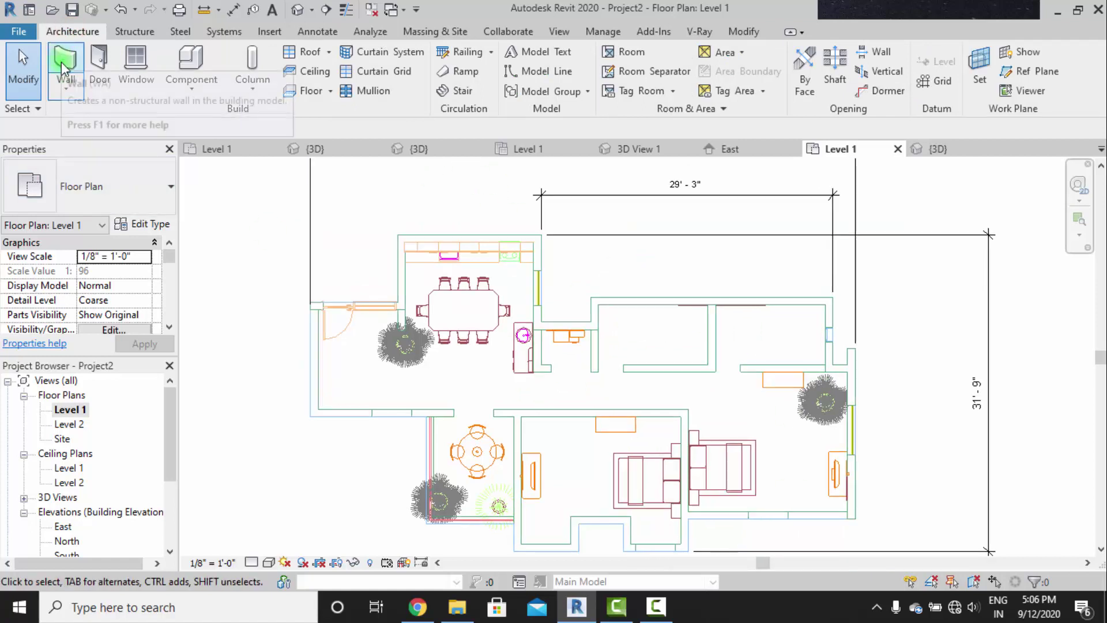
{"action": "left_click", "coordinate": [63, 72]}
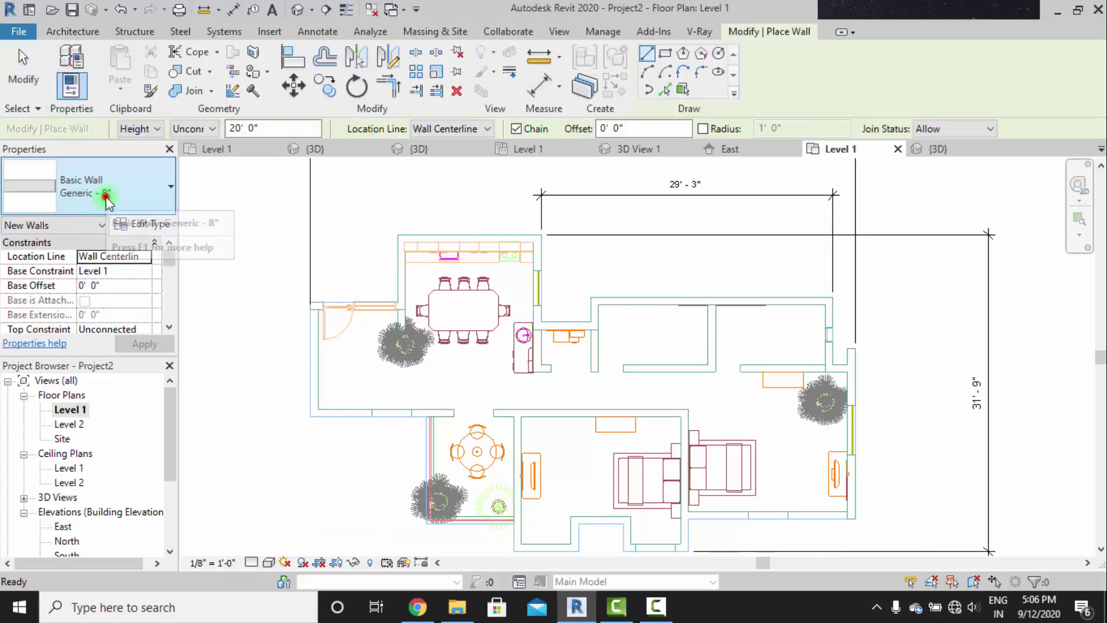
{"action": "left_click", "coordinate": [107, 202]}
{"action": "scroll", "coordinate": [117, 403], "scroll_direction": "up", "scroll_amount": 1}
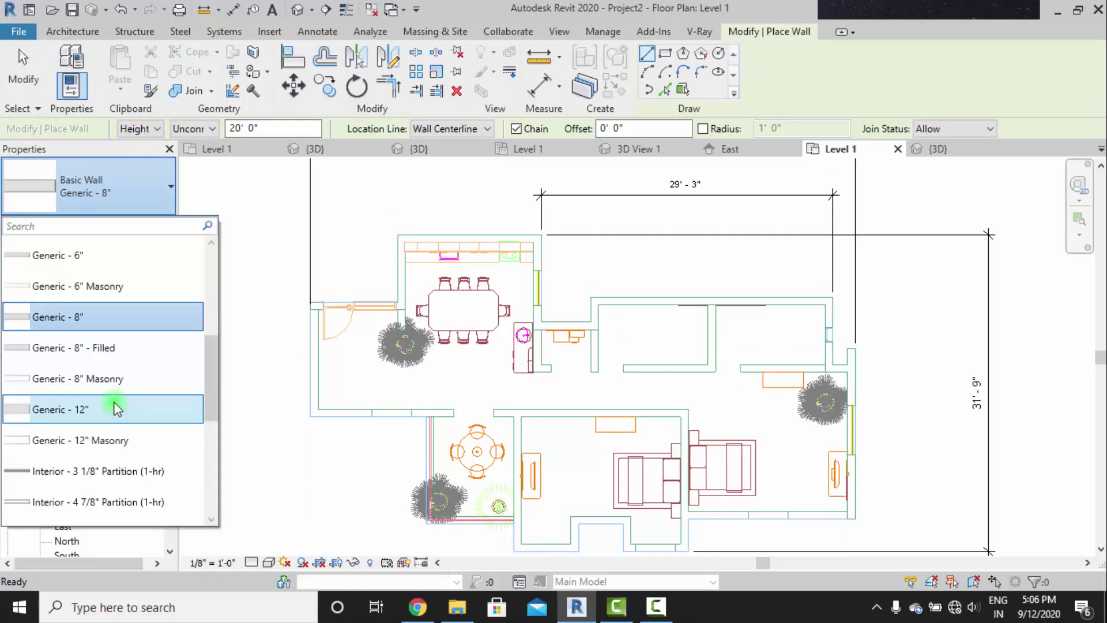
{"action": "left_click", "coordinate": [104, 316]}
{"action": "left_click", "coordinate": [142, 225]}
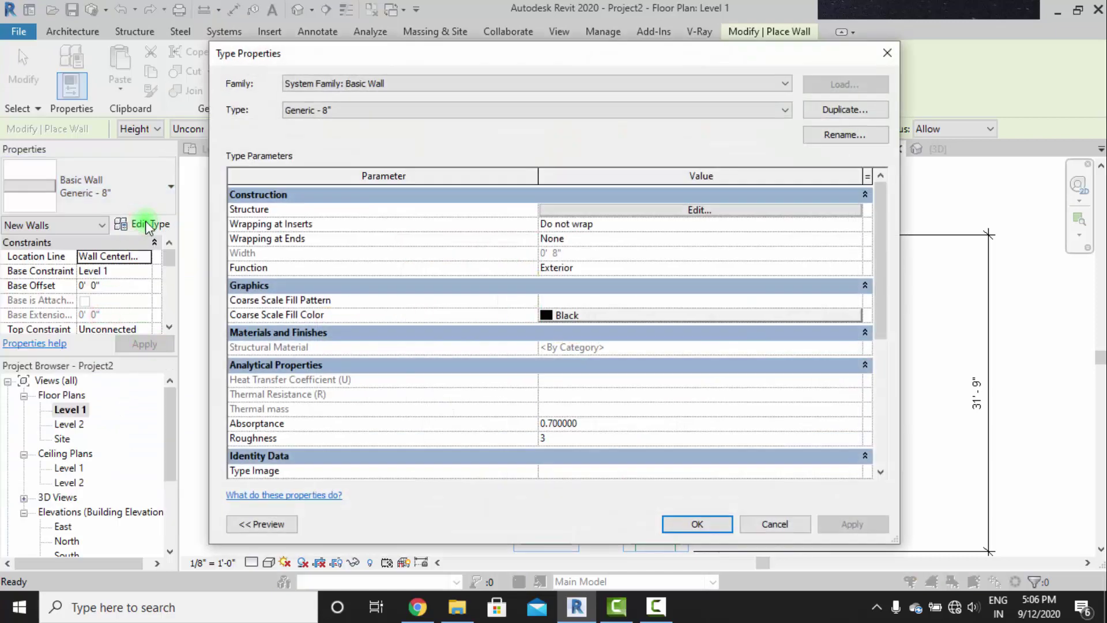
{"action": "left_click", "coordinate": [838, 111]}
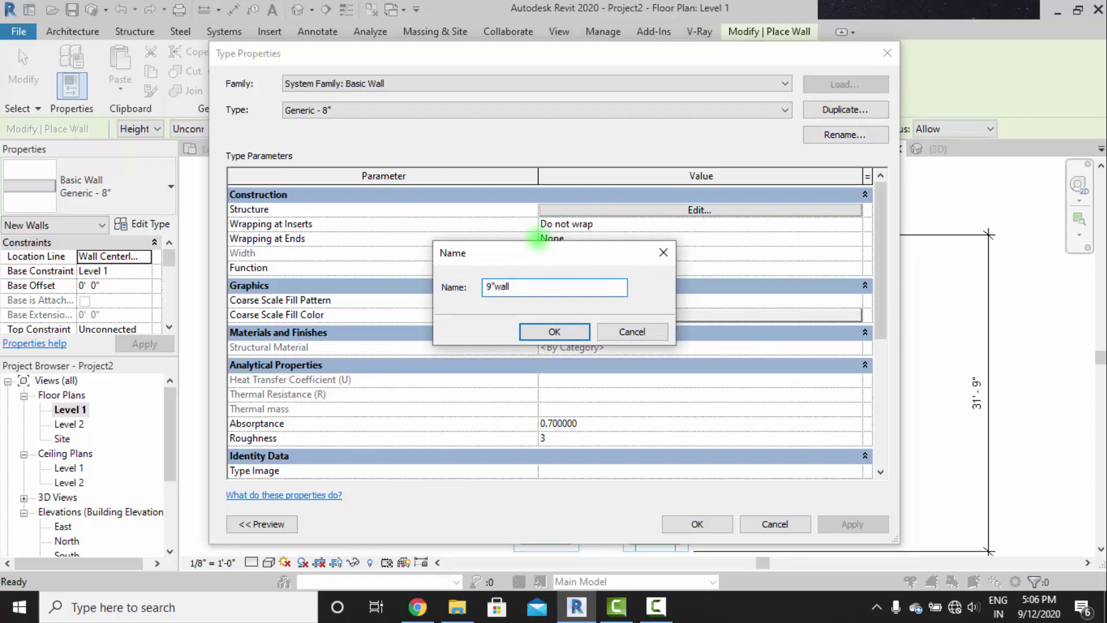
{"action": "left_click", "coordinate": [551, 339]}
Open the 9"wall layer structure, show its section preview and set the sample height to 10'.
{"action": "left_click", "coordinate": [668, 211]}
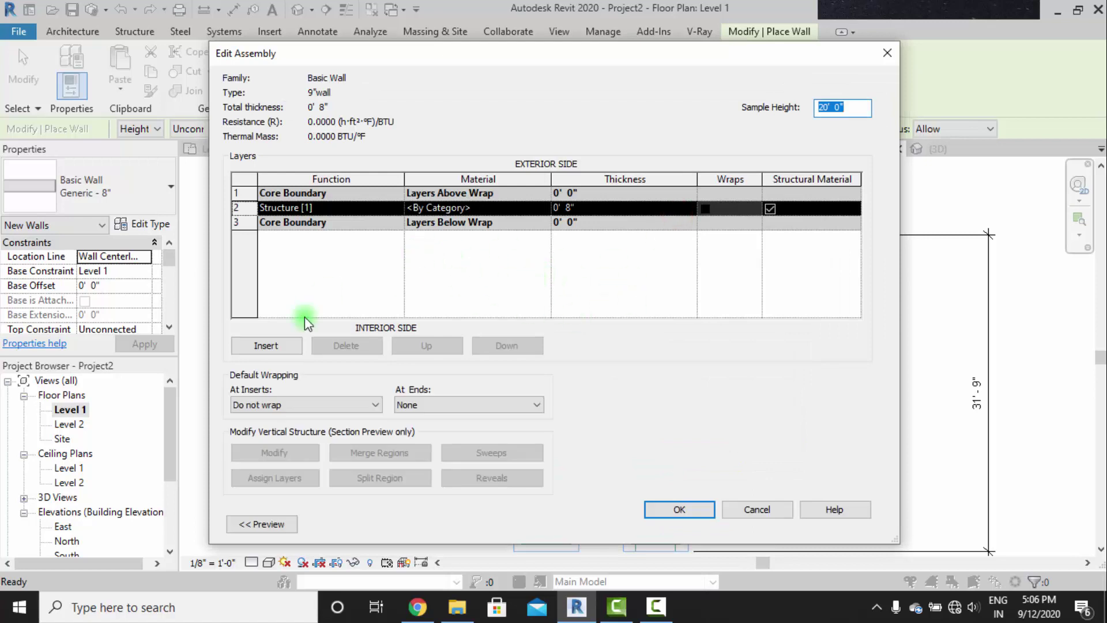
{"action": "left_click", "coordinate": [241, 530]}
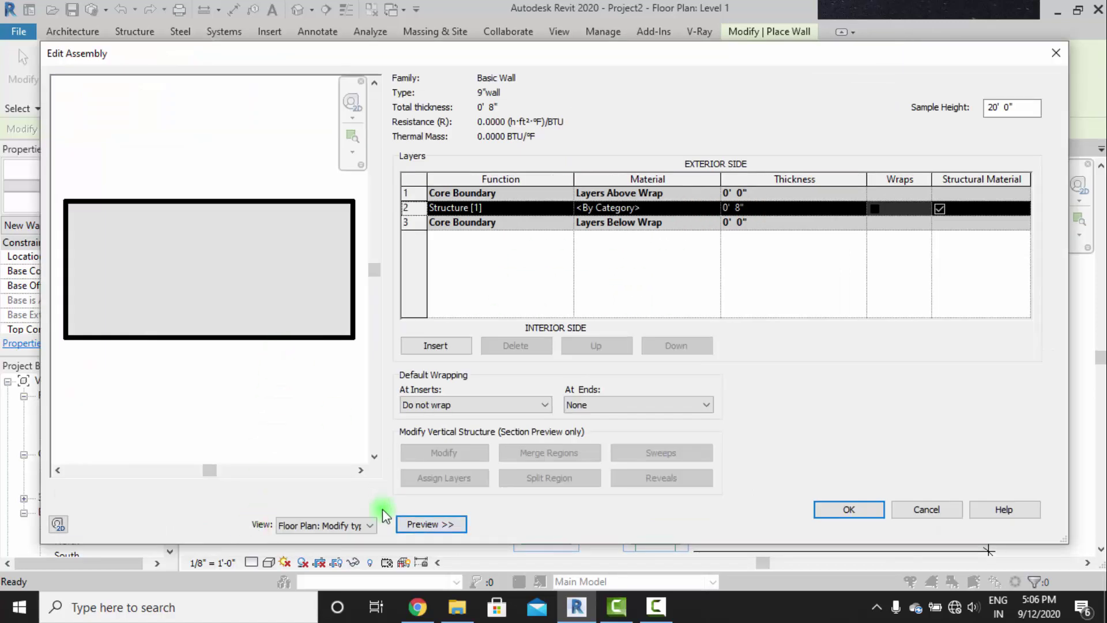
{"action": "left_click", "coordinate": [361, 527]}
{"action": "left_click", "coordinate": [364, 550]}
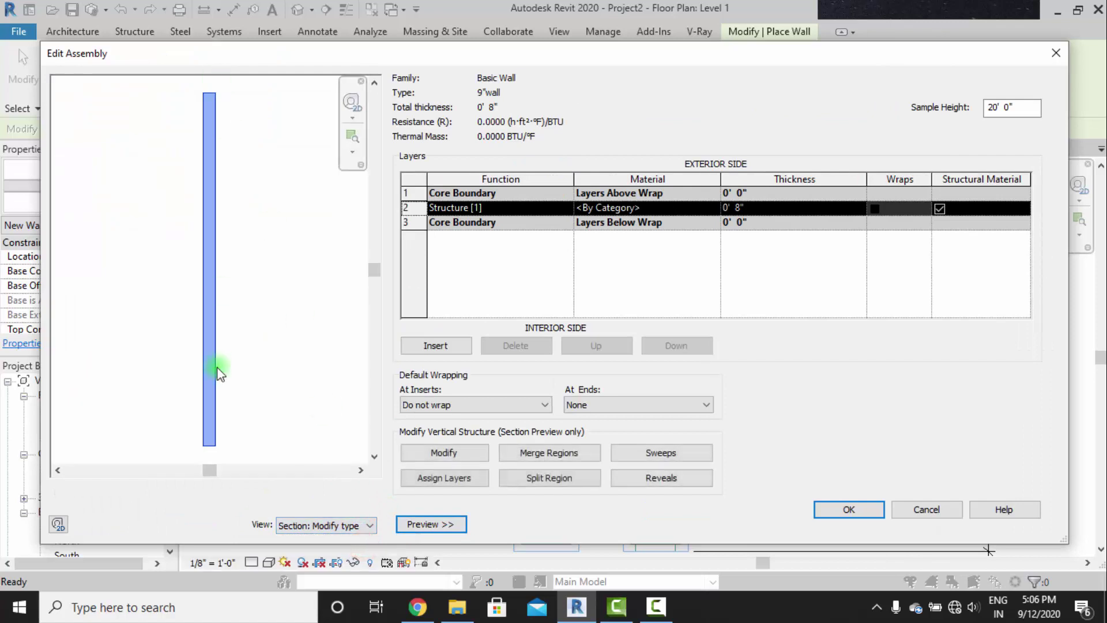
{"action": "double_click", "coordinate": [1027, 106]}
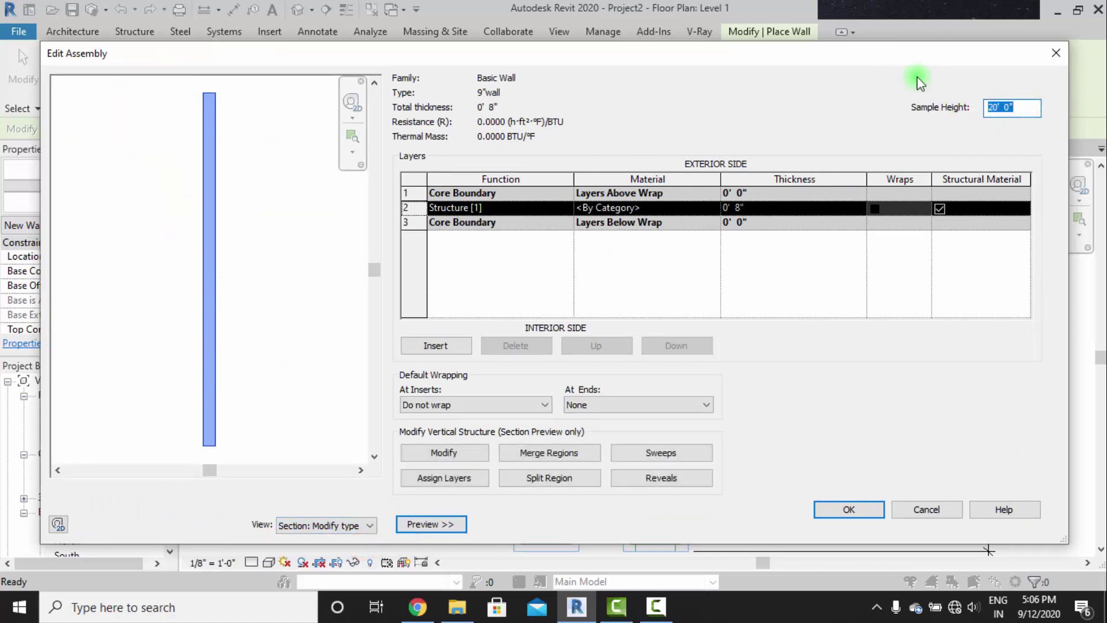
{"action": "type", "text": "10"}
{"action": "key", "text": "Tab"}
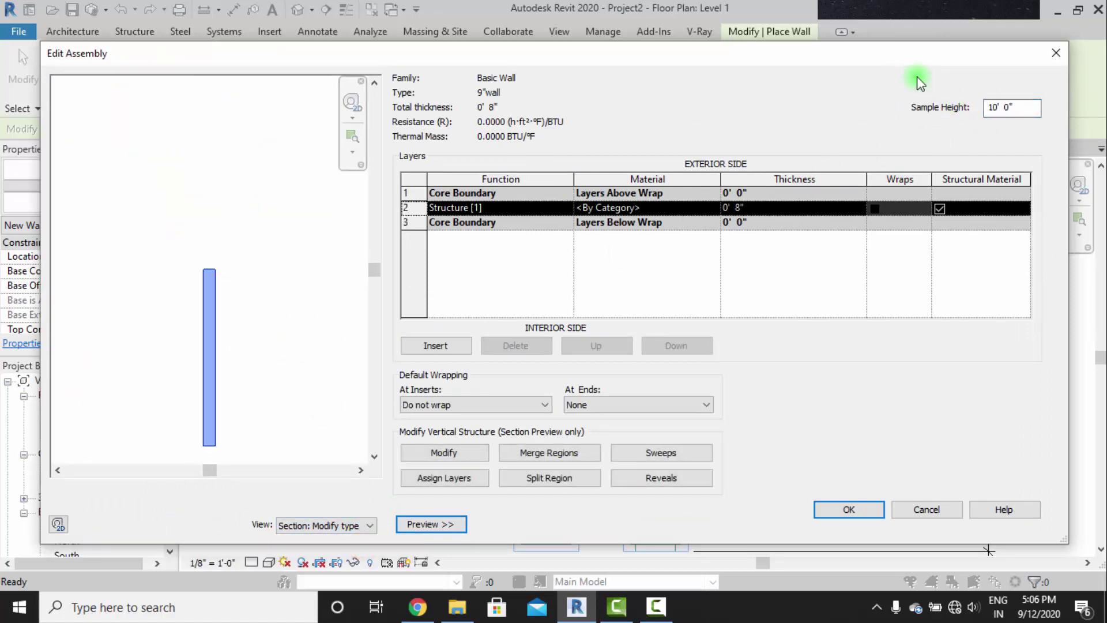
{"action": "scroll", "coordinate": [228, 289], "scroll_direction": "up", "scroll_amount": 4}
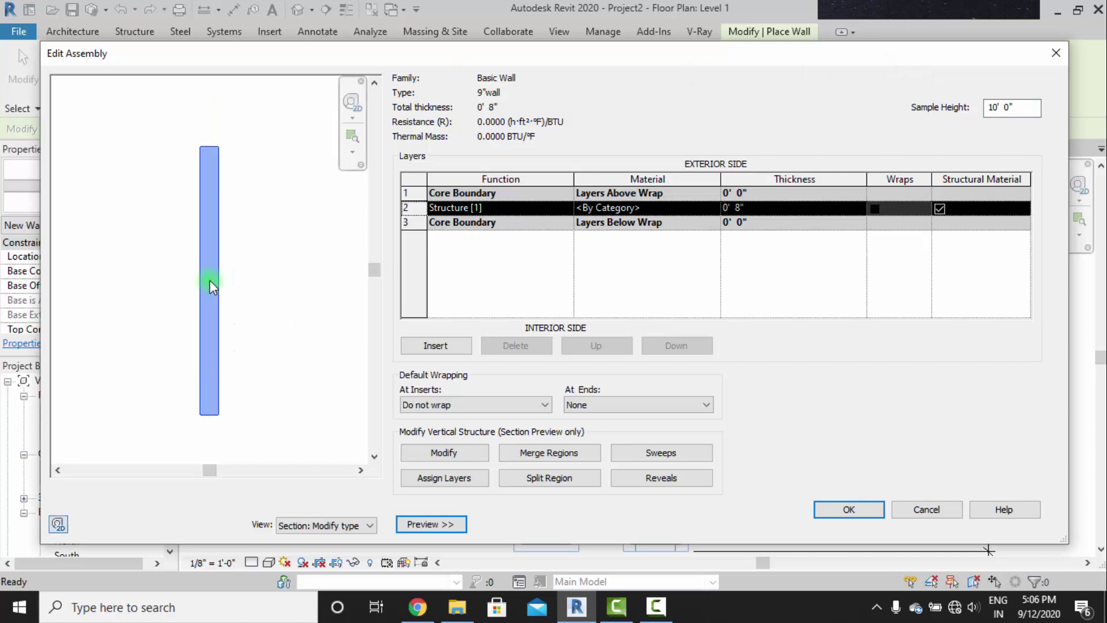
Insert two layers in the wall assembly, one outside the exterior core boundary and one beyond the interior core boundary.
{"action": "left_click", "coordinate": [434, 348]}
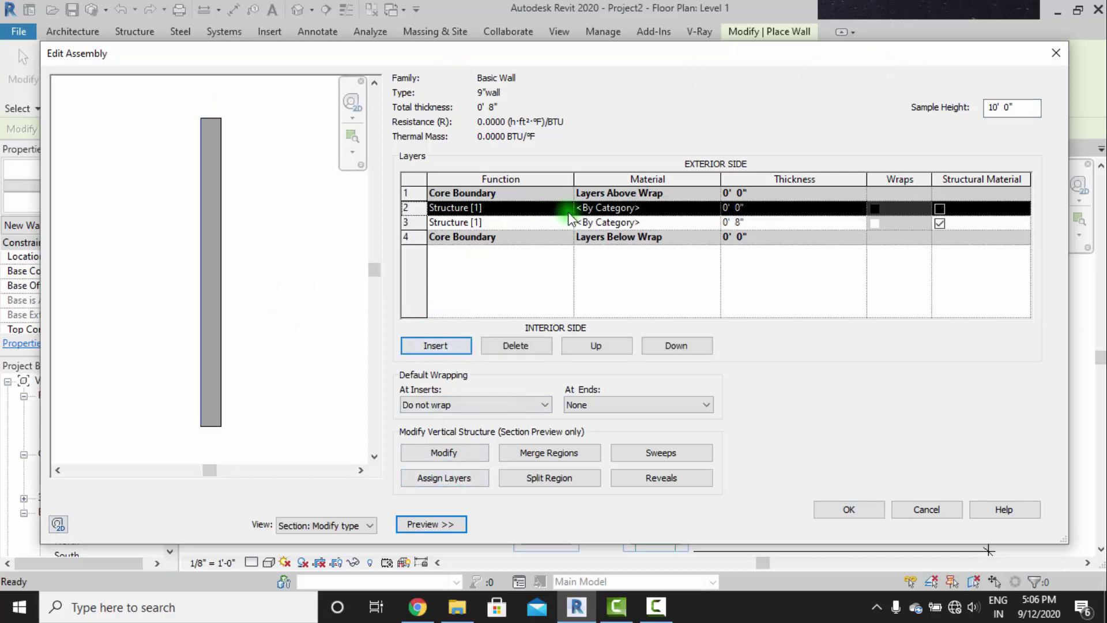
{"action": "left_click", "coordinate": [581, 347]}
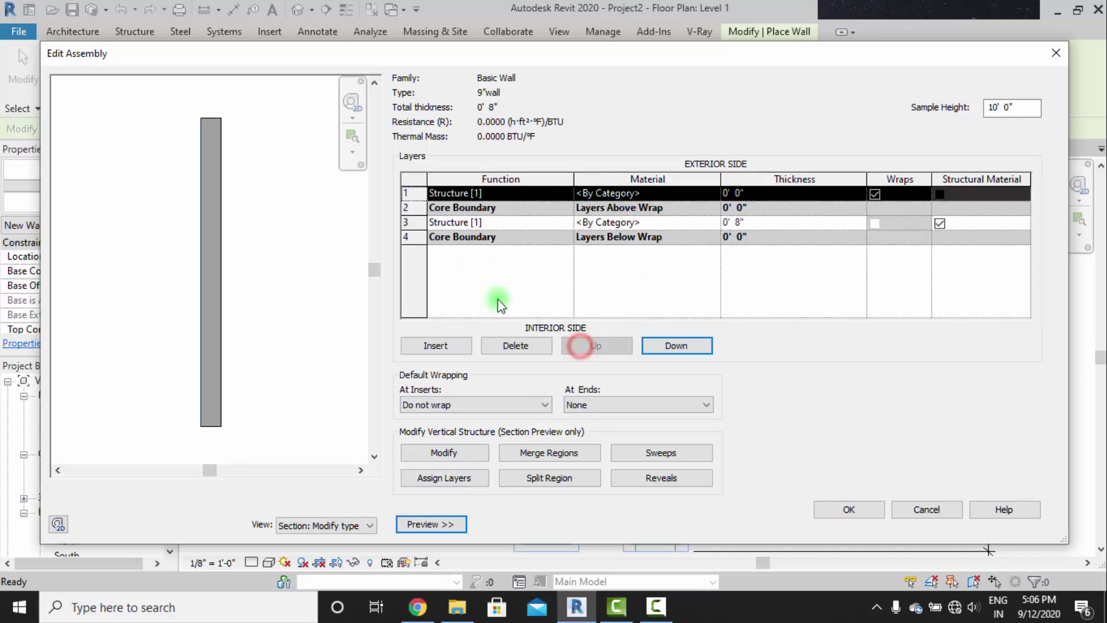
{"action": "left_click", "coordinate": [439, 347]}
{"action": "left_click", "coordinate": [677, 346]}
{"action": "left_click", "coordinate": [677, 346]}
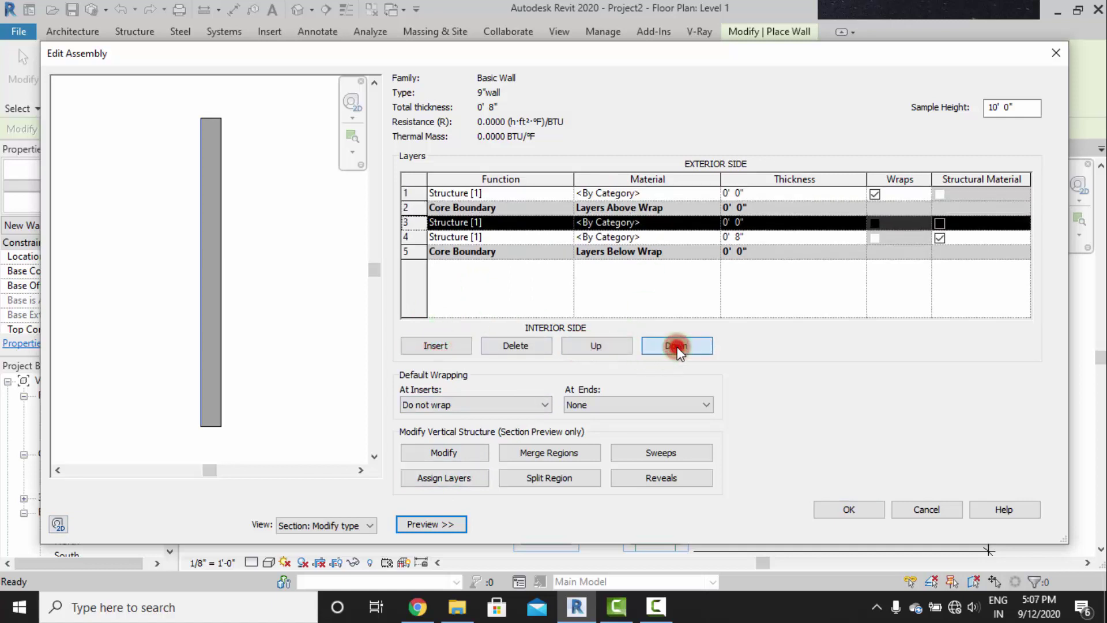
{"action": "left_click", "coordinate": [677, 346]}
{"action": "left_click", "coordinate": [677, 346]}
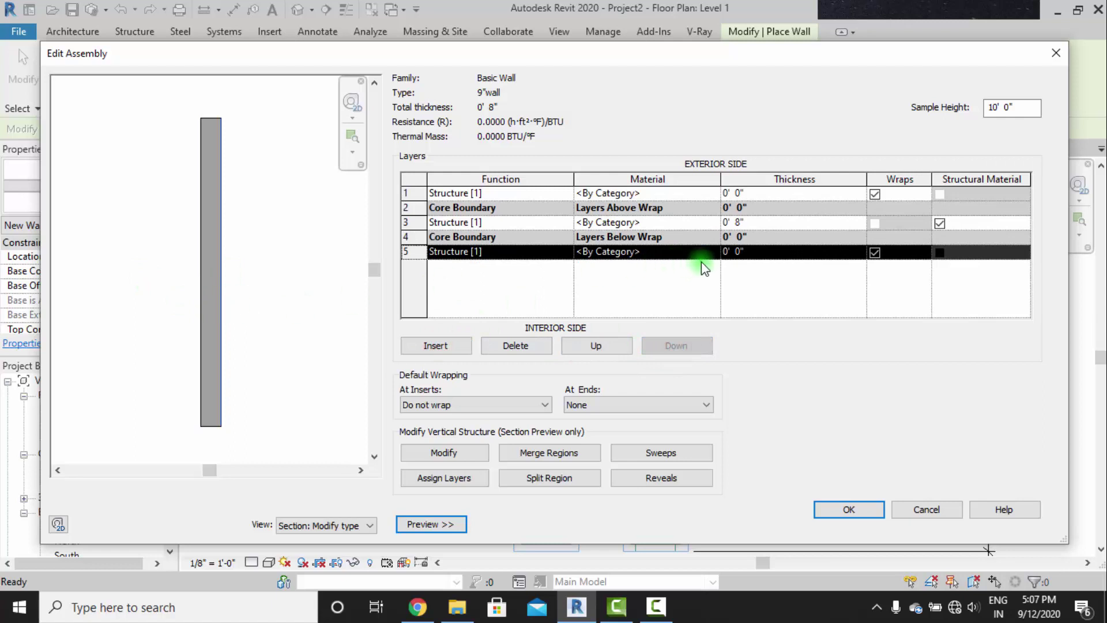
Set both outer layers to 0.5" thick and accept the wall assembly and type properties.
{"action": "left_click", "coordinate": [747, 248]}
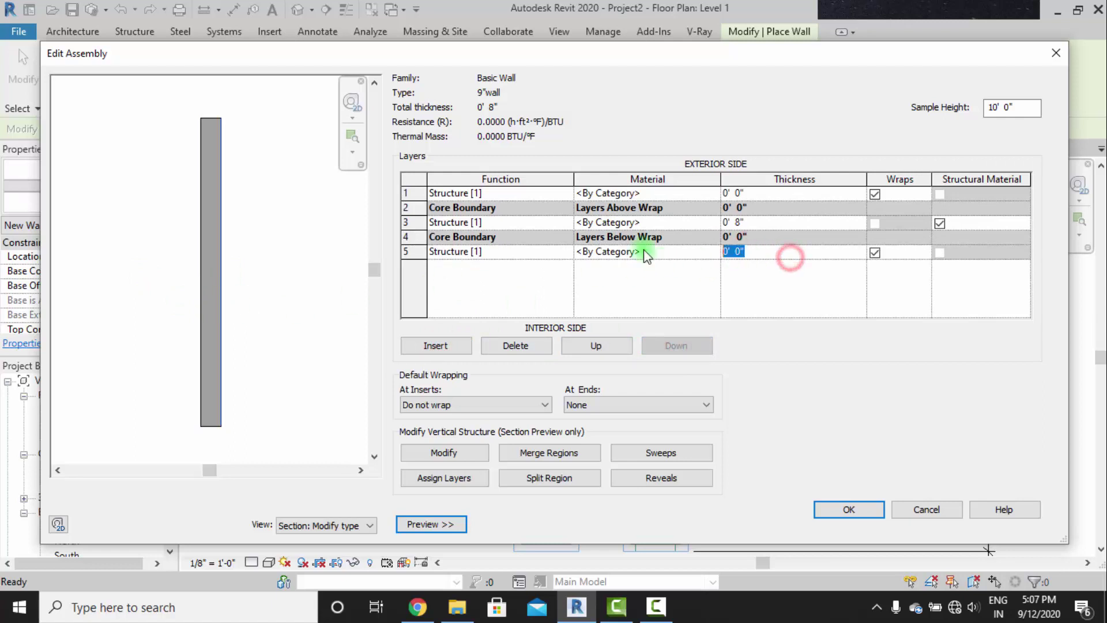
{"action": "type", "text": ".5\""}
{"action": "key", "text": "Tab"}
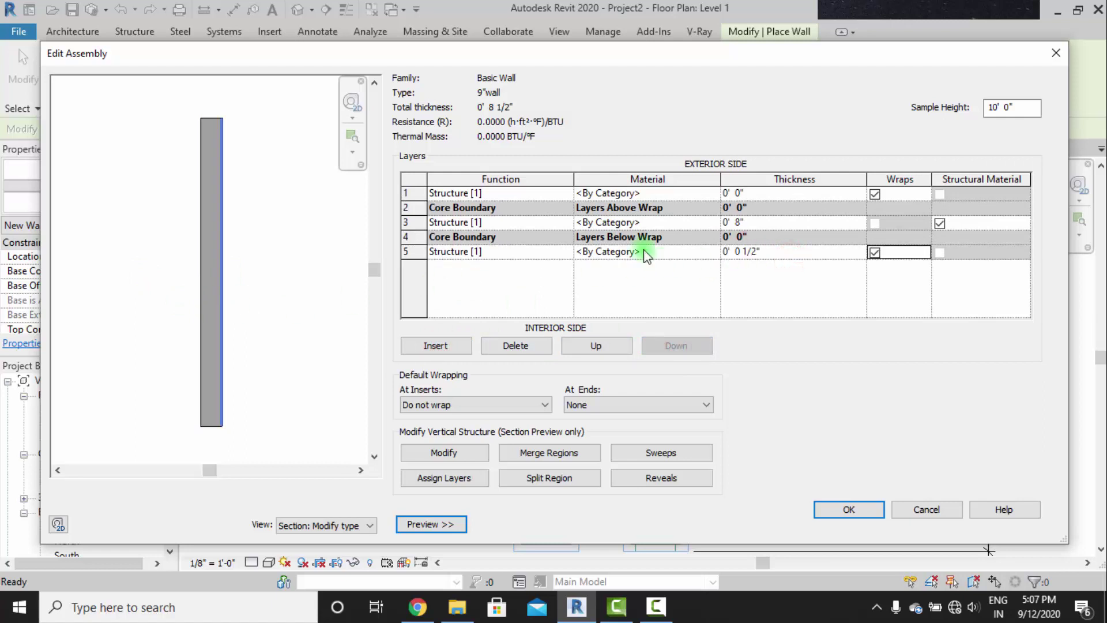
{"action": "left_click", "coordinate": [764, 196]}
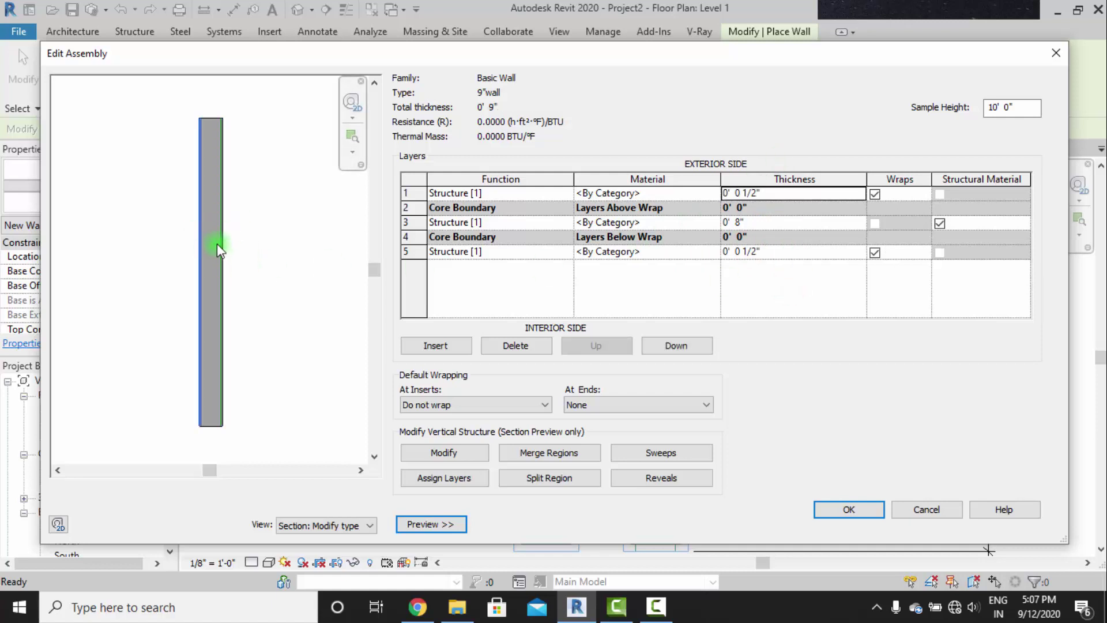
{"action": "left_click", "coordinate": [848, 510]}
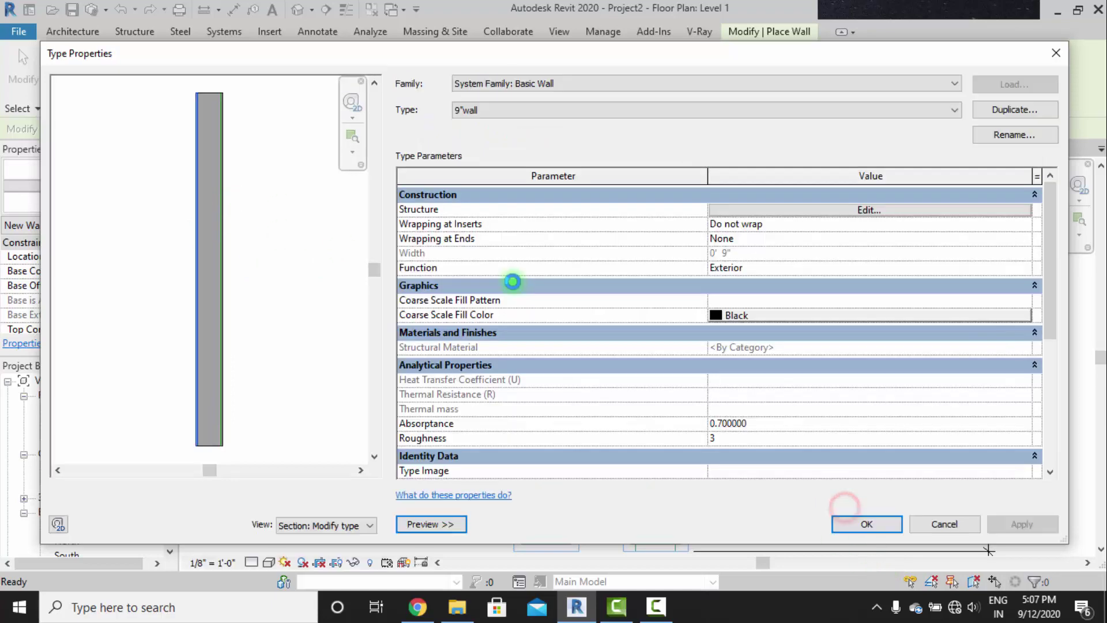
{"action": "left_click", "coordinate": [860, 506]}
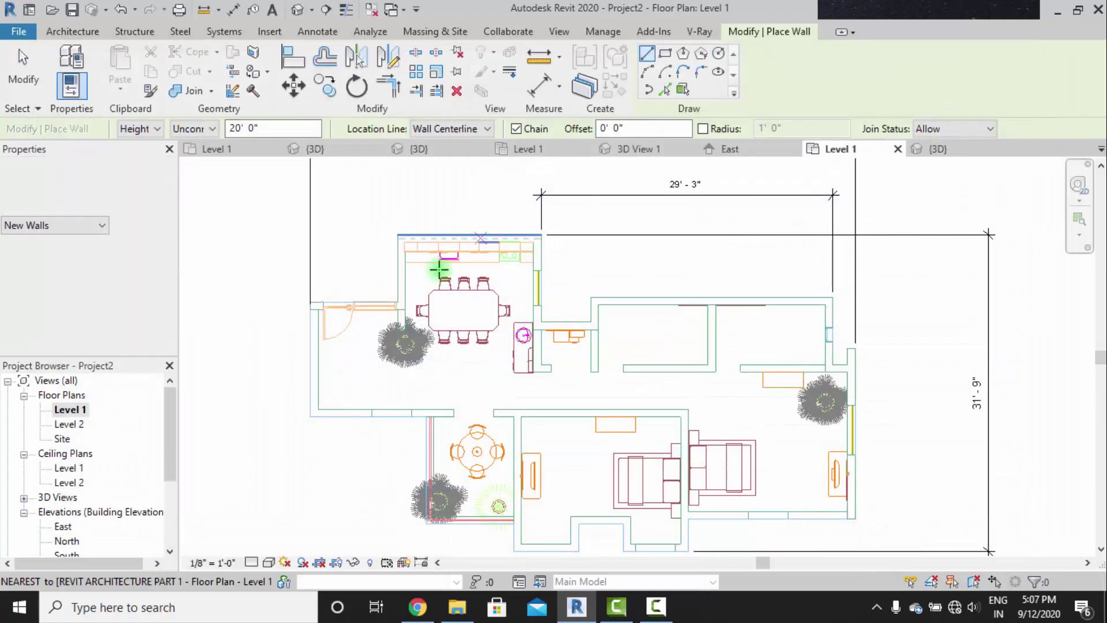
Set the height of the new 9"wall walls to reach Level 2.
{"action": "middle_click_drag", "start_coordinate": [440, 266], "coordinate": [529, 294]}
{"action": "left_click", "coordinate": [193, 128]}
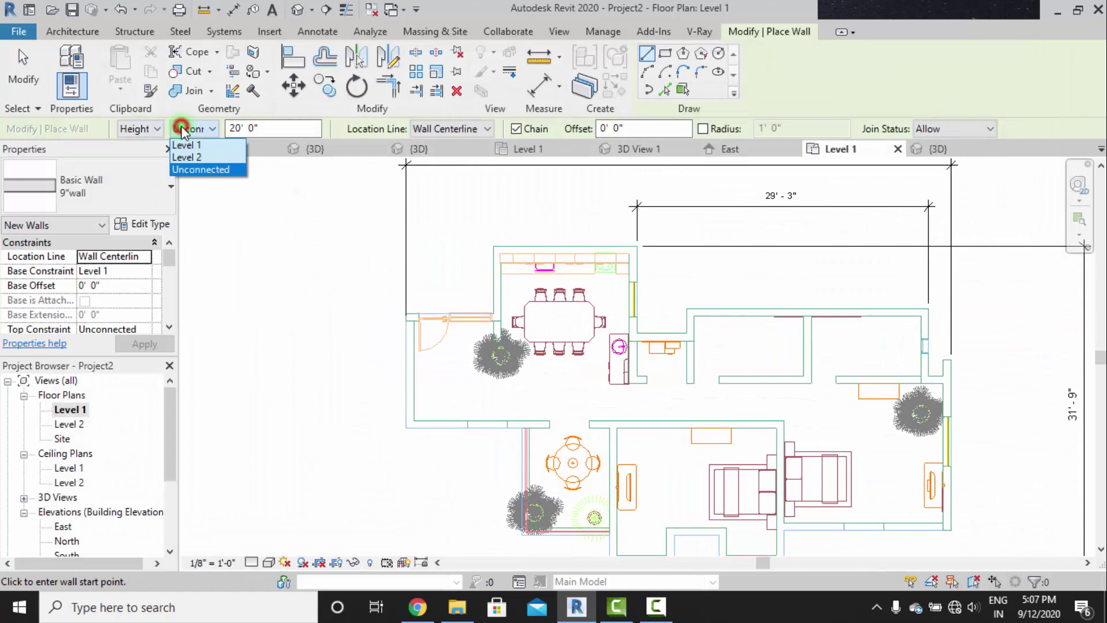
{"action": "left_click", "coordinate": [195, 162]}
Set the wall location line to Finish Face: Exterior and try starting a wall at the outer corner beside the entrance door.
{"action": "scroll", "coordinate": [454, 298], "scroll_direction": "up", "scroll_amount": 5}
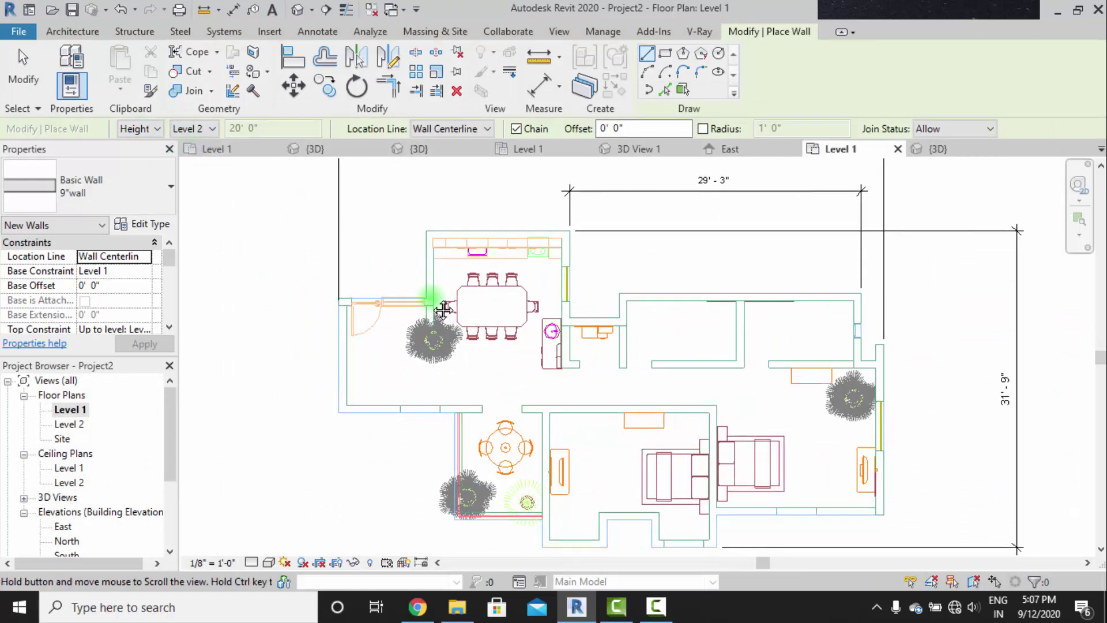
{"action": "scroll", "coordinate": [328, 297], "scroll_direction": "up", "scroll_amount": 2}
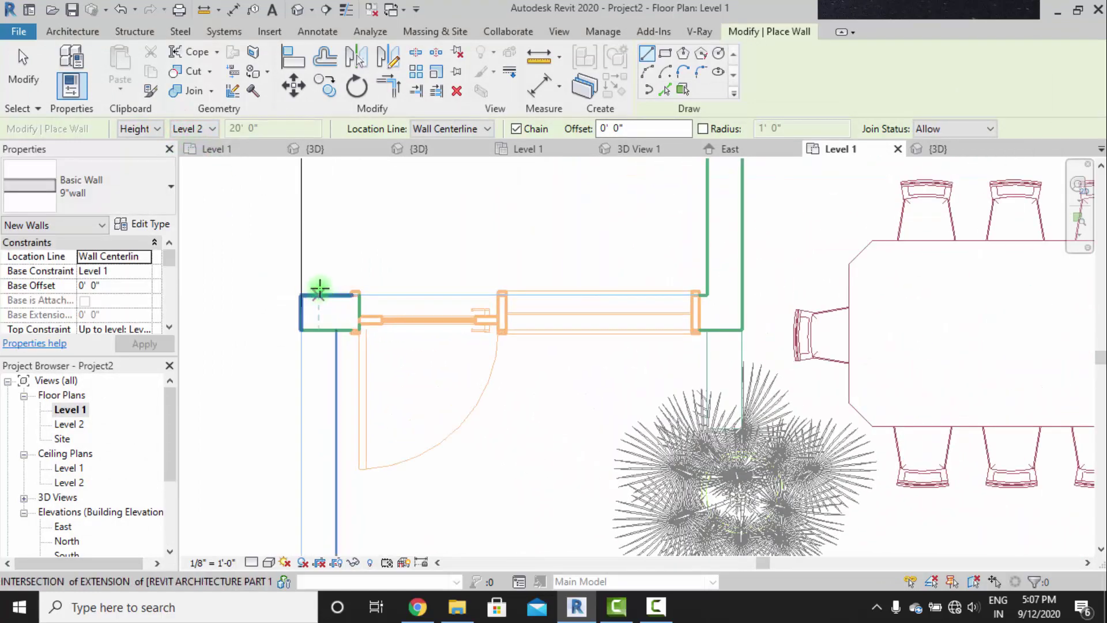
{"action": "left_click", "coordinate": [463, 129]}
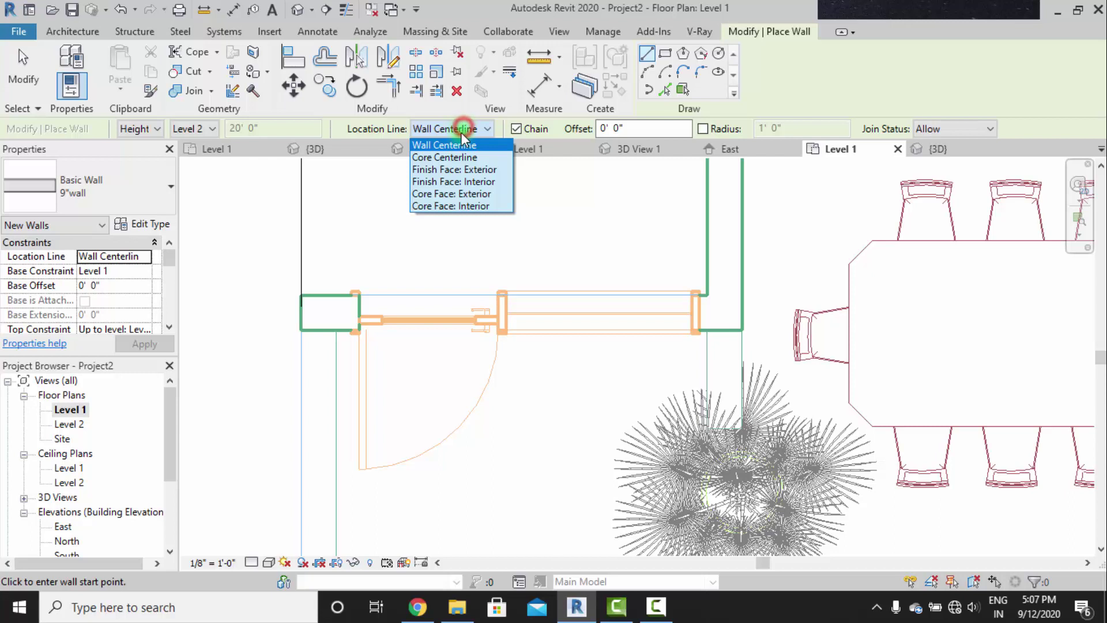
{"action": "left_click", "coordinate": [469, 169]}
{"action": "left_click", "coordinate": [305, 297]}
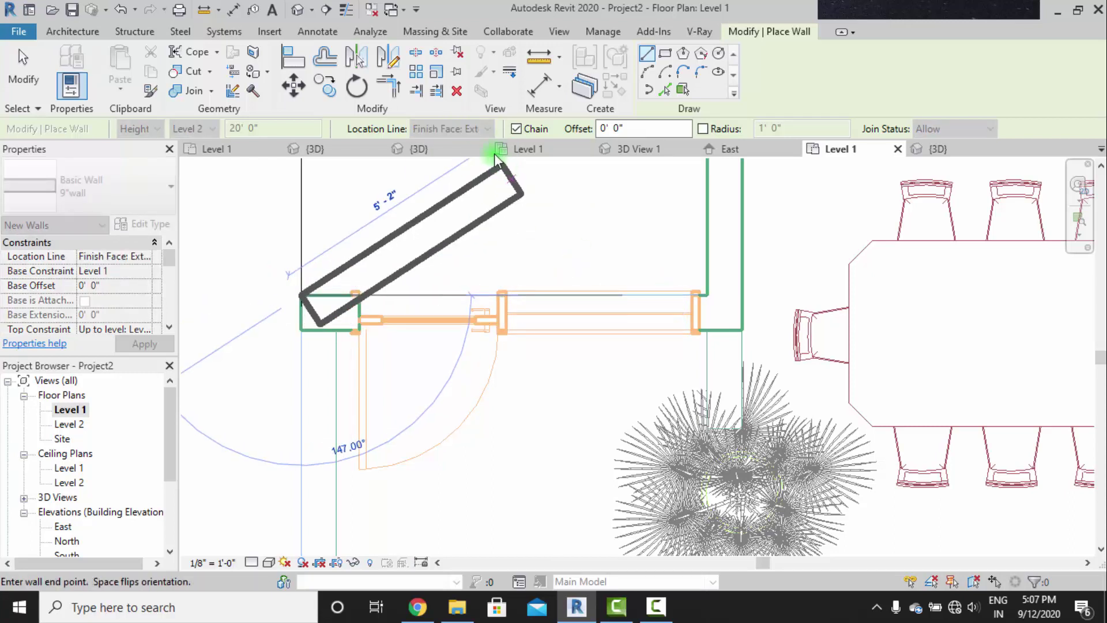
Try the Wall Centerline location line with a wall started at the same entrance corner, and cancel that wall.
{"action": "left_click", "coordinate": [470, 130]}
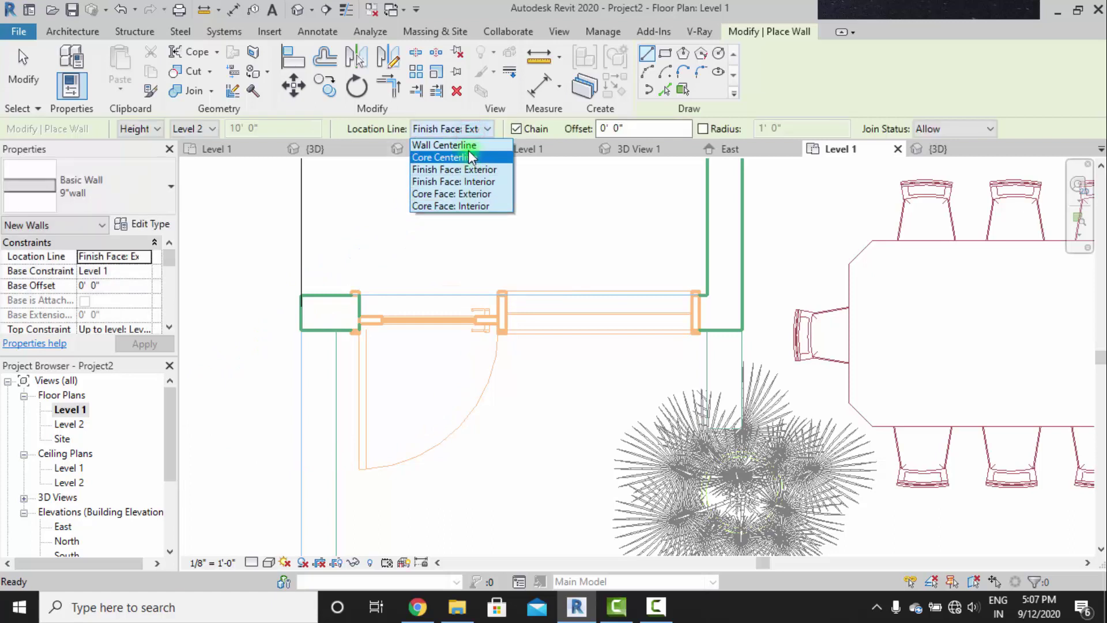
{"action": "left_click", "coordinate": [444, 144]}
{"action": "left_click", "coordinate": [301, 295]}
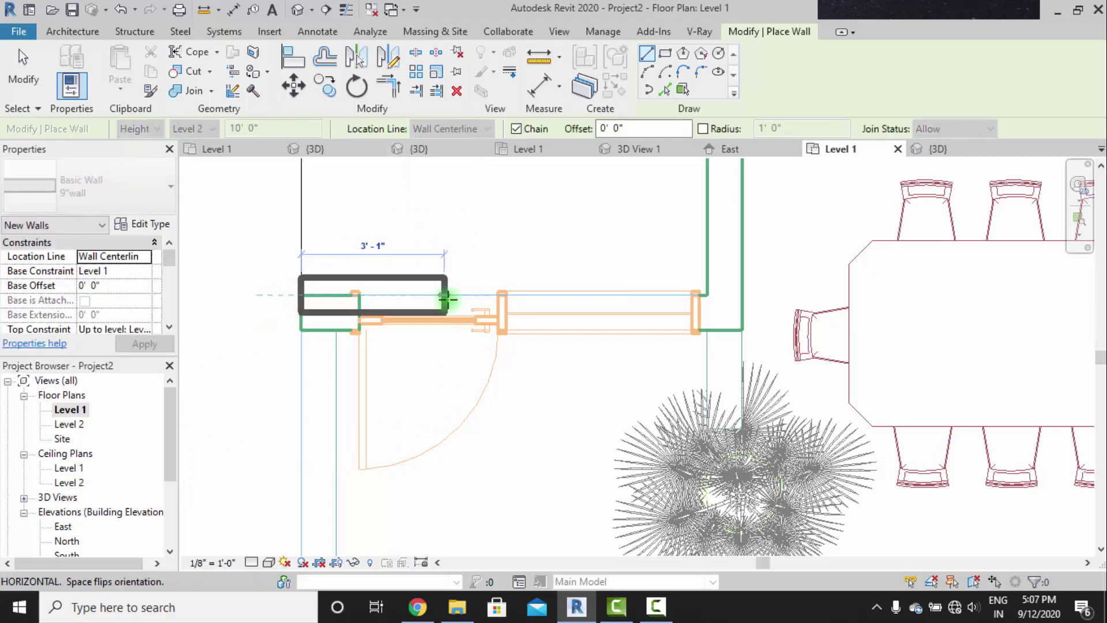
{"action": "key", "text": "Escape"}
Restore the Finish Face: Exterior location line and preview a horizontal wall from the entrance corner toward the kitchen.
{"action": "left_click", "coordinate": [457, 129]}
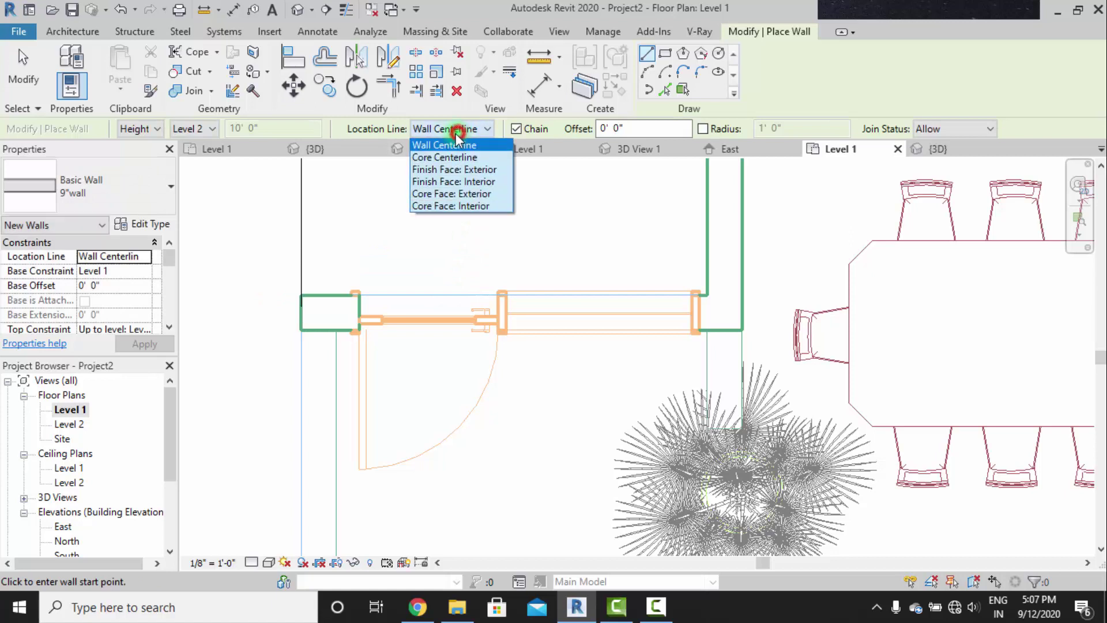
{"action": "left_click", "coordinate": [458, 168]}
{"action": "left_click", "coordinate": [304, 295]}
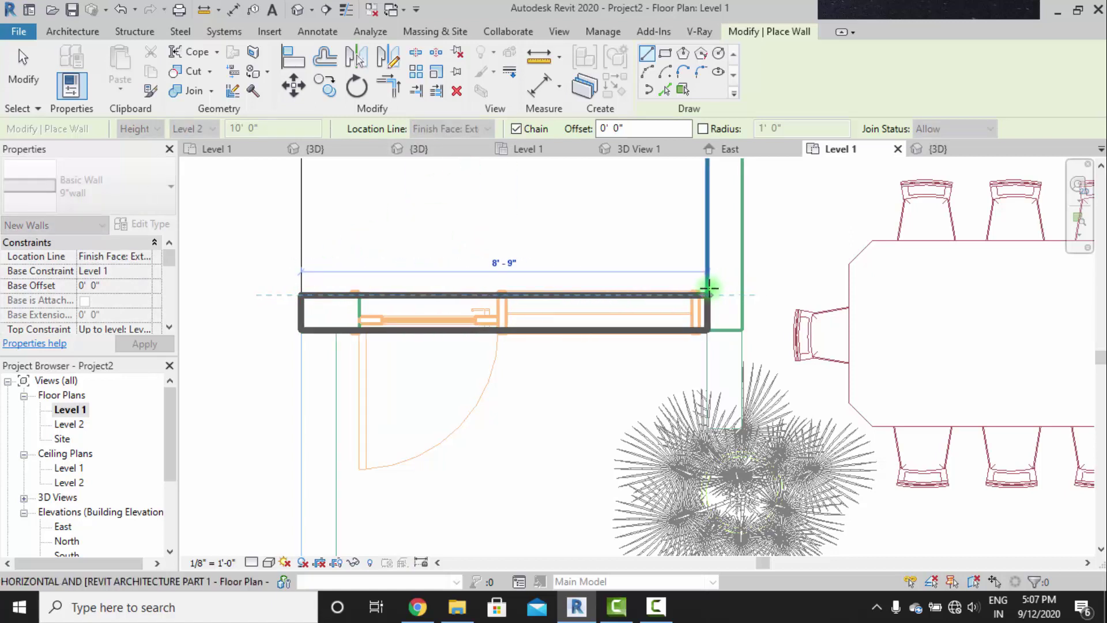
{"action": "scroll", "coordinate": [704, 299], "scroll_direction": "down", "scroll_amount": 4}
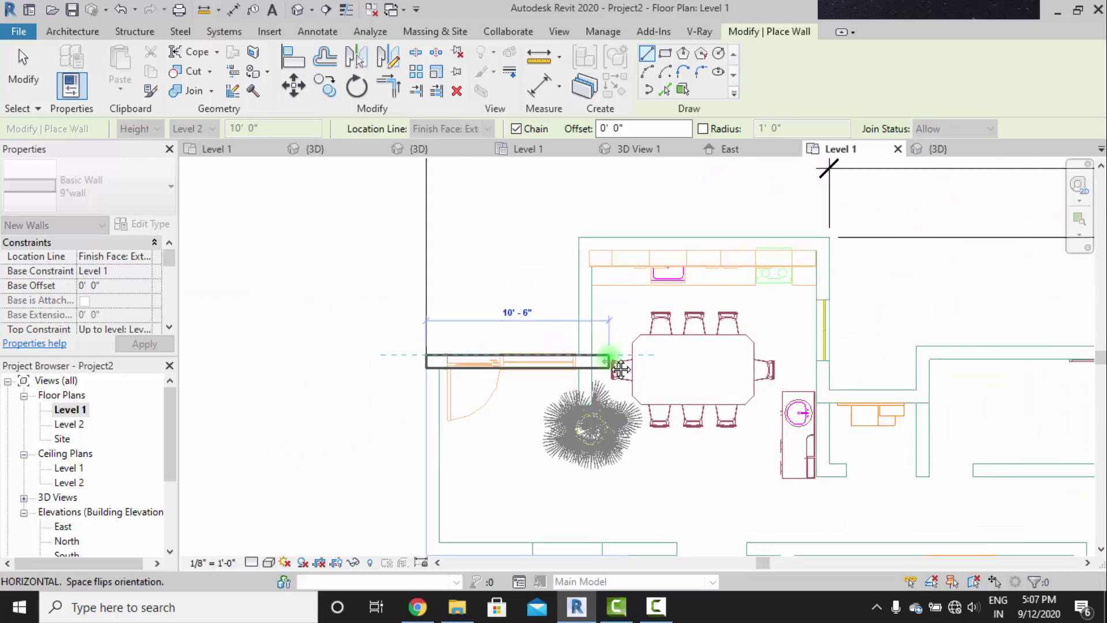
{"action": "middle_click_drag", "start_coordinate": [621, 370], "coordinate": [630, 344]}
{"action": "scroll", "coordinate": [438, 329], "scroll_direction": "up", "scroll_amount": 3}
{"action": "scroll", "coordinate": [576, 321], "scroll_direction": "down", "scroll_amount": 2}
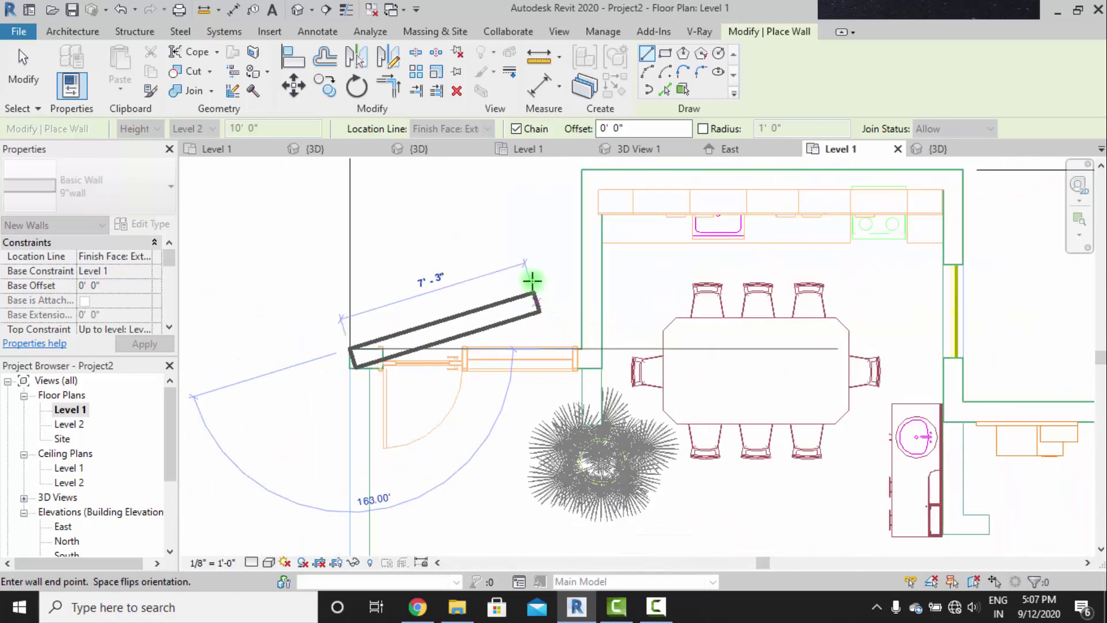
Examine the furnished house in the reference project's 3D view and return to the Level 1 floor plan of Project2.
{"action": "left_click", "coordinate": [416, 150]}
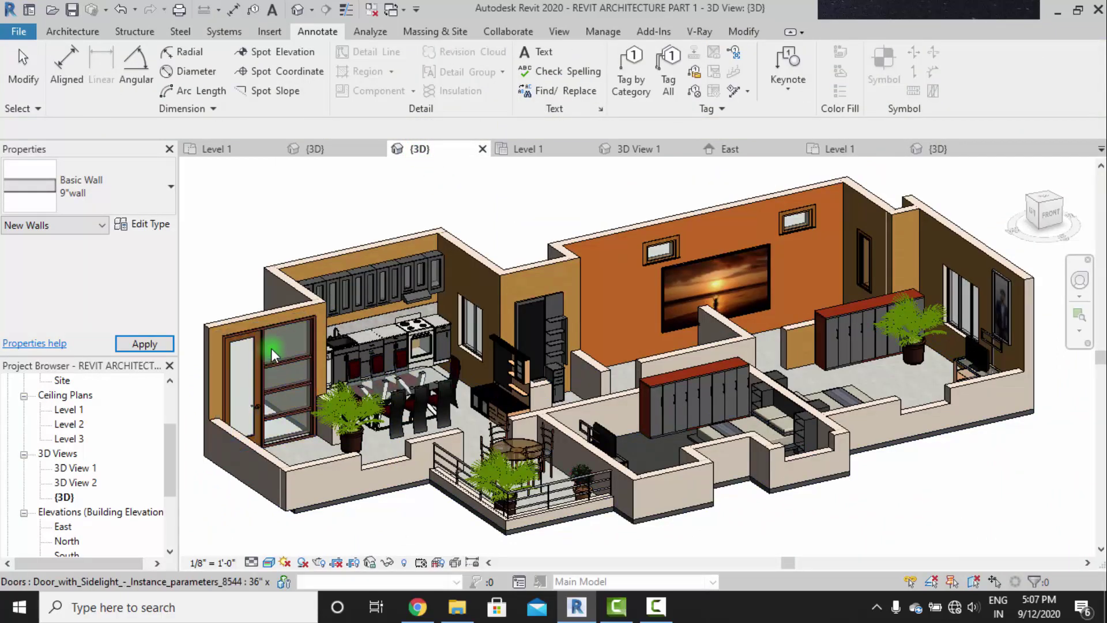
{"action": "key", "text": "Escape"}
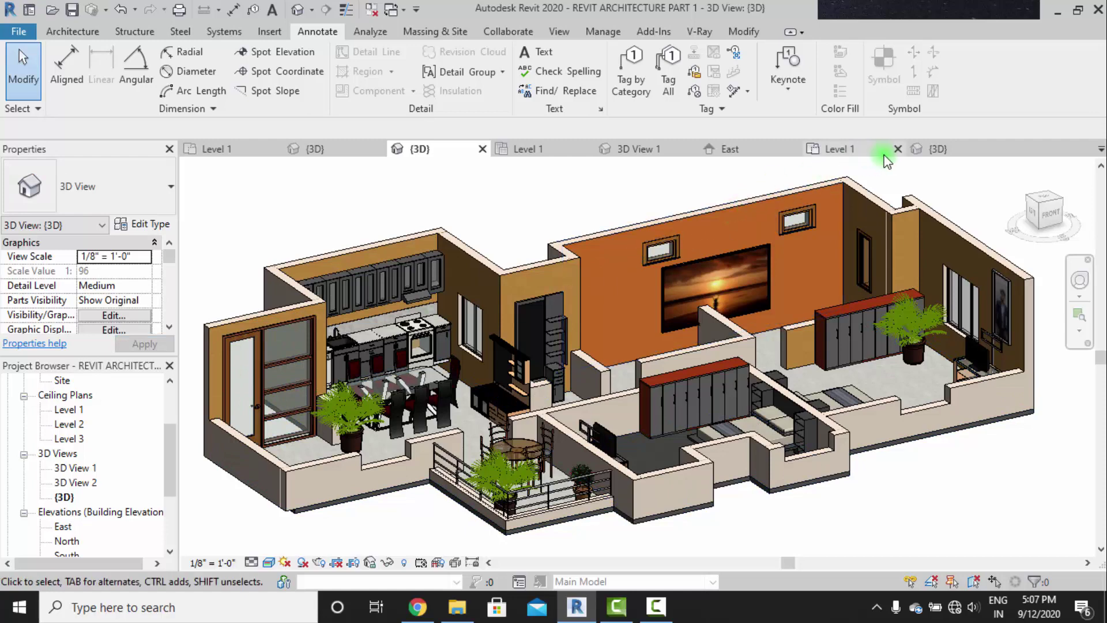
{"action": "left_click", "coordinate": [933, 152]}
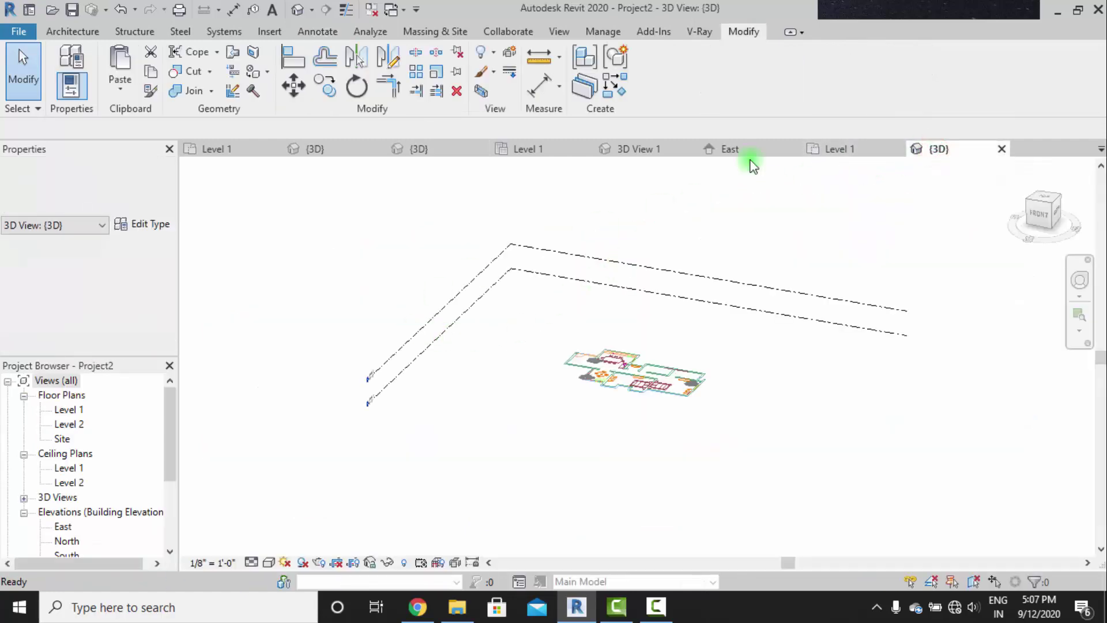
{"action": "left_click", "coordinate": [859, 149]}
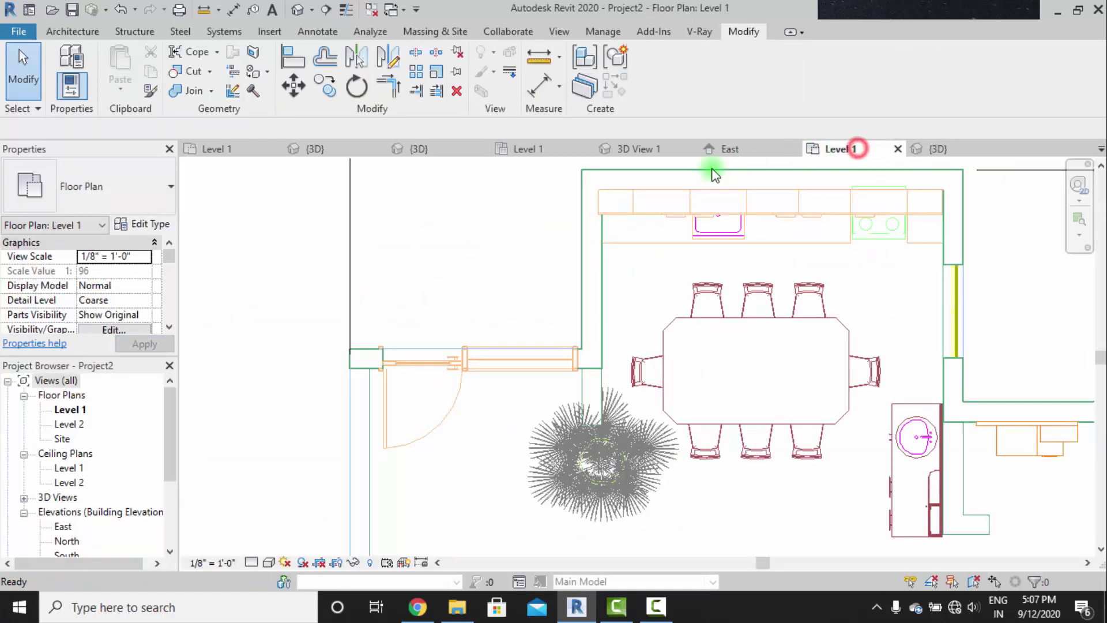
Draw chained 9"wall walls from the entrance's outer corner to the kitchen, up its side and across its full north edge.
{"action": "left_click", "coordinate": [65, 32]}
{"action": "left_click", "coordinate": [350, 349]}
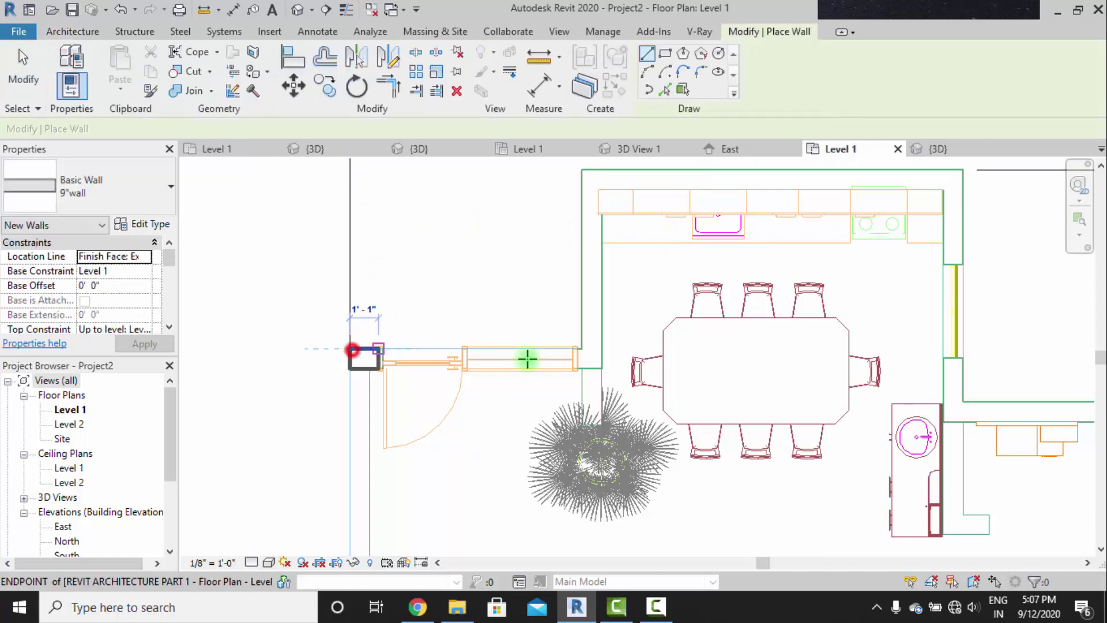
{"action": "left_click", "coordinate": [582, 349]}
{"action": "middle_click_drag", "start_coordinate": [581, 349], "coordinate": [569, 481]}
{"action": "left_click", "coordinate": [574, 299]}
{"action": "scroll", "coordinate": [574, 300], "scroll_direction": "down", "scroll_amount": 3}
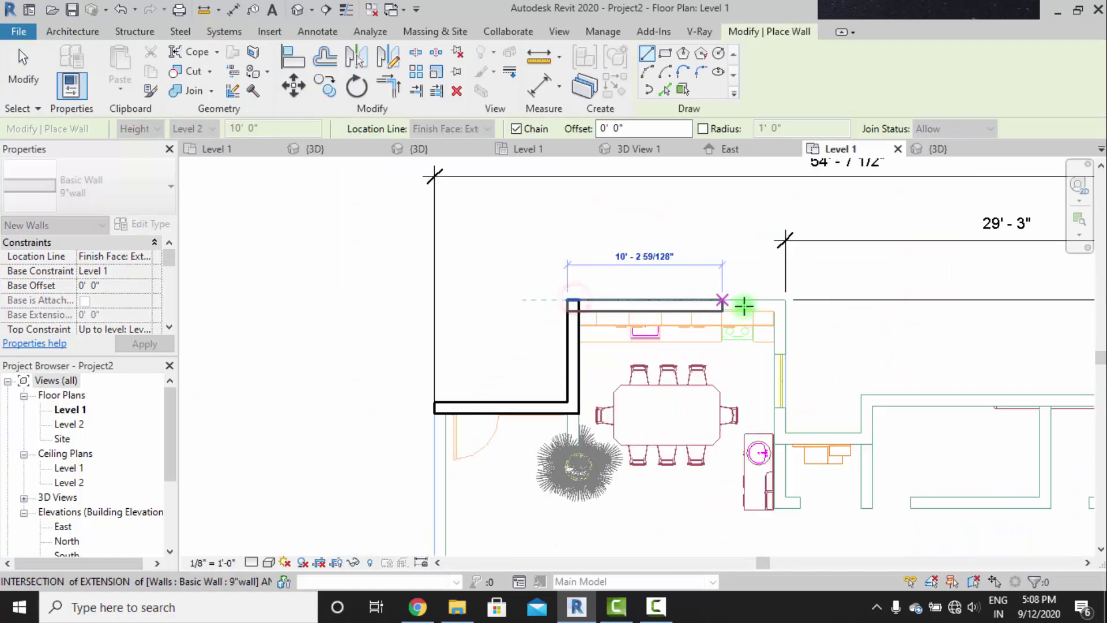
{"action": "left_click", "coordinate": [784, 301]}
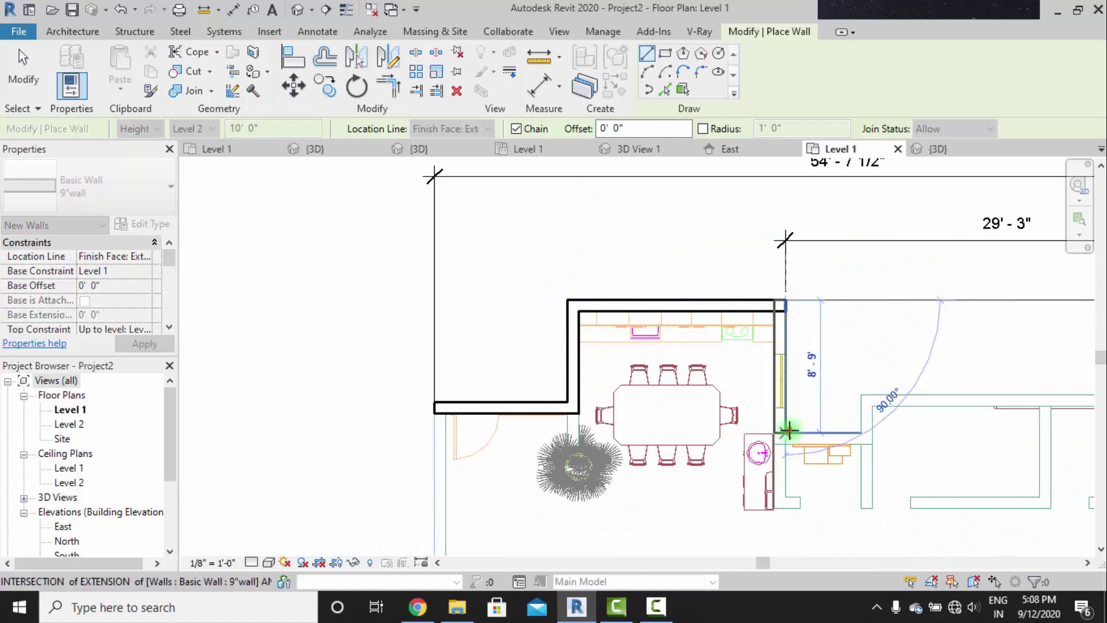
Continue the wall chain down the kitchen's east side, around the recess and along the north edge to the building's northeast corner.
{"action": "left_click", "coordinate": [785, 431]}
{"action": "left_click", "coordinate": [859, 431]}
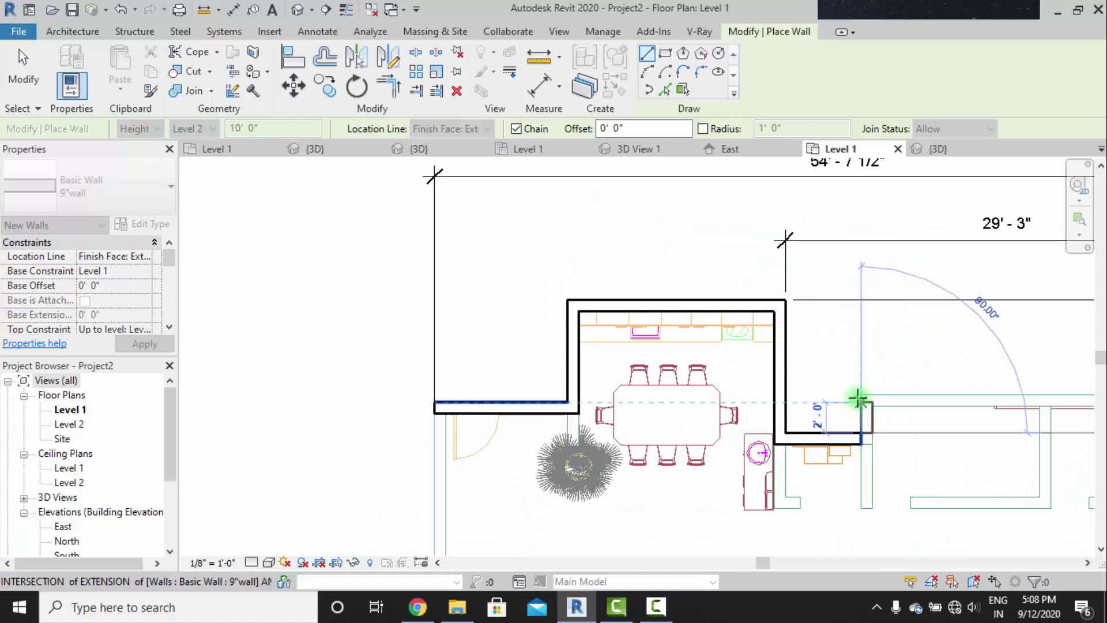
{"action": "left_click", "coordinate": [860, 395]}
{"action": "middle_click_drag", "start_coordinate": [827, 406], "coordinate": [346, 394]}
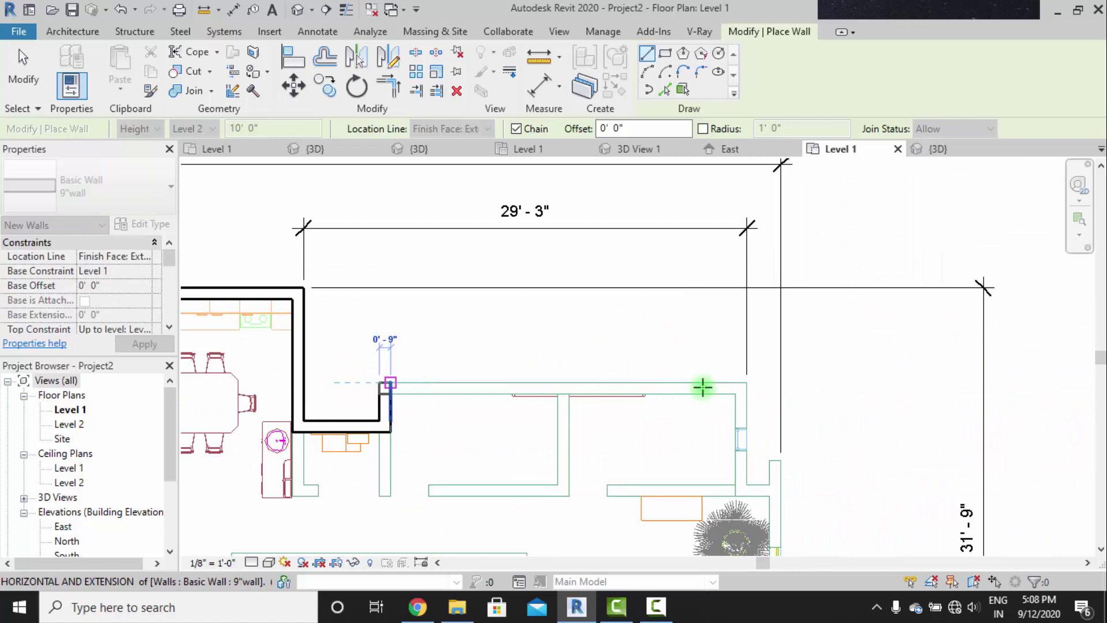
{"action": "left_click", "coordinate": [747, 385]}
Continue the chain down the short east wall, about 1' 6" outward and up along the projecting stub, and end it.
{"action": "scroll", "coordinate": [748, 501], "scroll_direction": "up", "scroll_amount": 2}
{"action": "scroll", "coordinate": [736, 473], "scroll_direction": "up", "scroll_amount": 2}
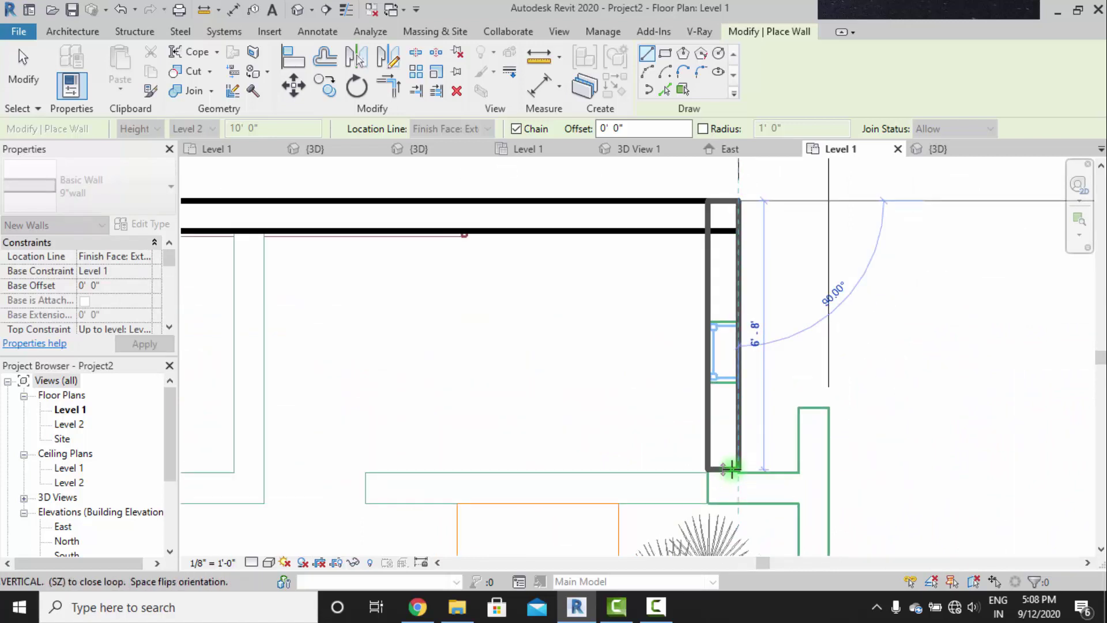
{"action": "left_click", "coordinate": [734, 472]}
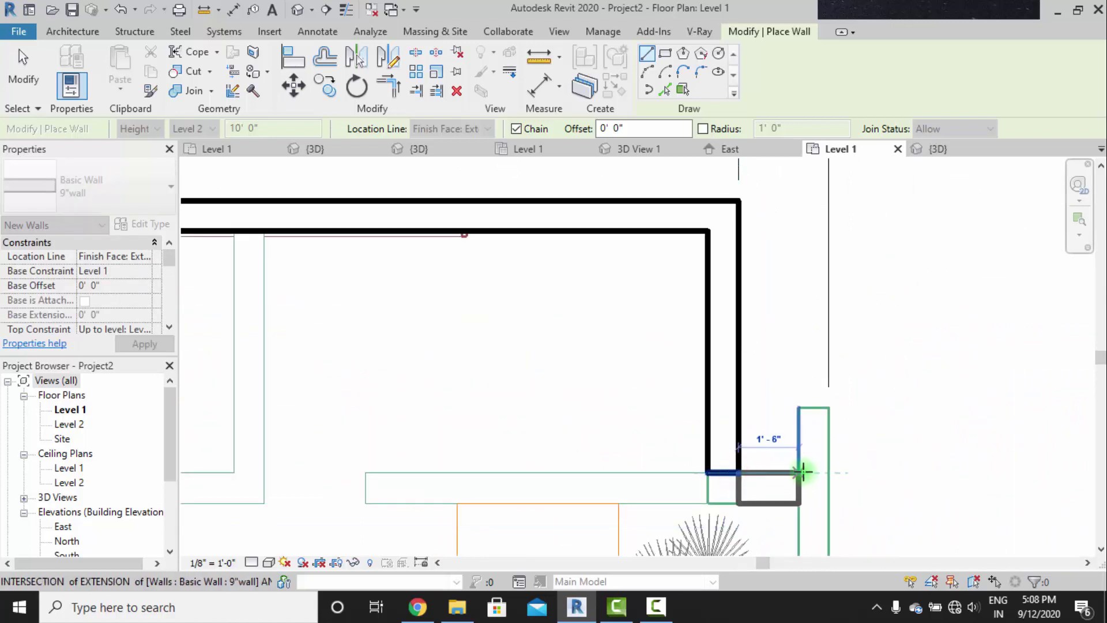
{"action": "left_click", "coordinate": [799, 472]}
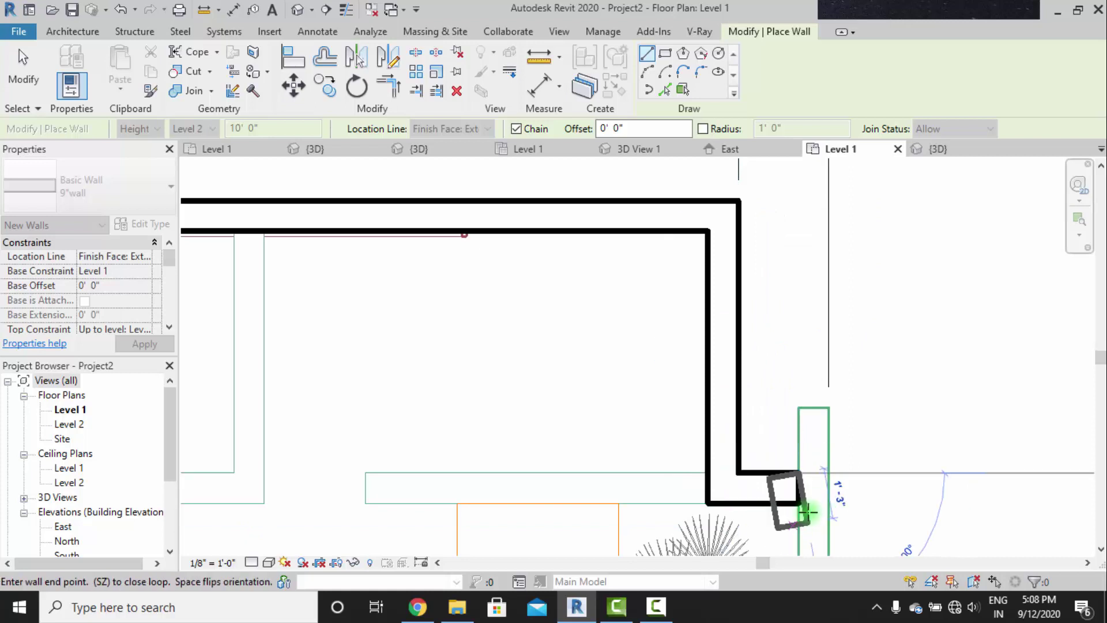
{"action": "middle_click_drag", "start_coordinate": [813, 517], "coordinate": [804, 456]}
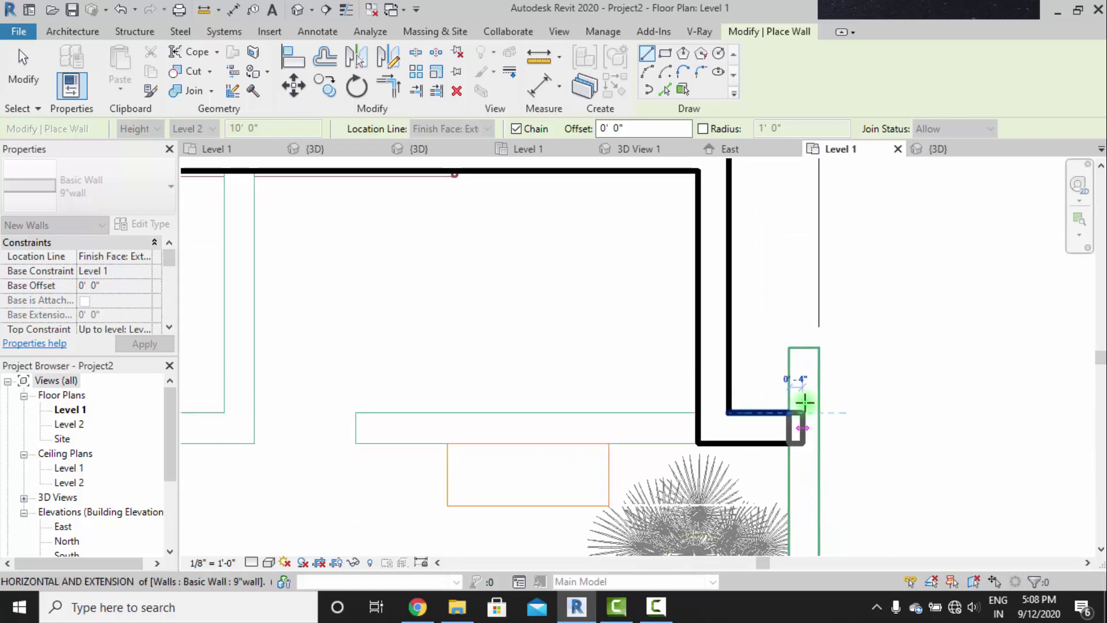
{"action": "left_click", "coordinate": [793, 346]}
{"action": "middle_click_drag", "start_coordinate": [897, 430], "coordinate": [881, 328]}
{"action": "key", "text": "Escape"}
{"action": "key", "text": "Escape"}
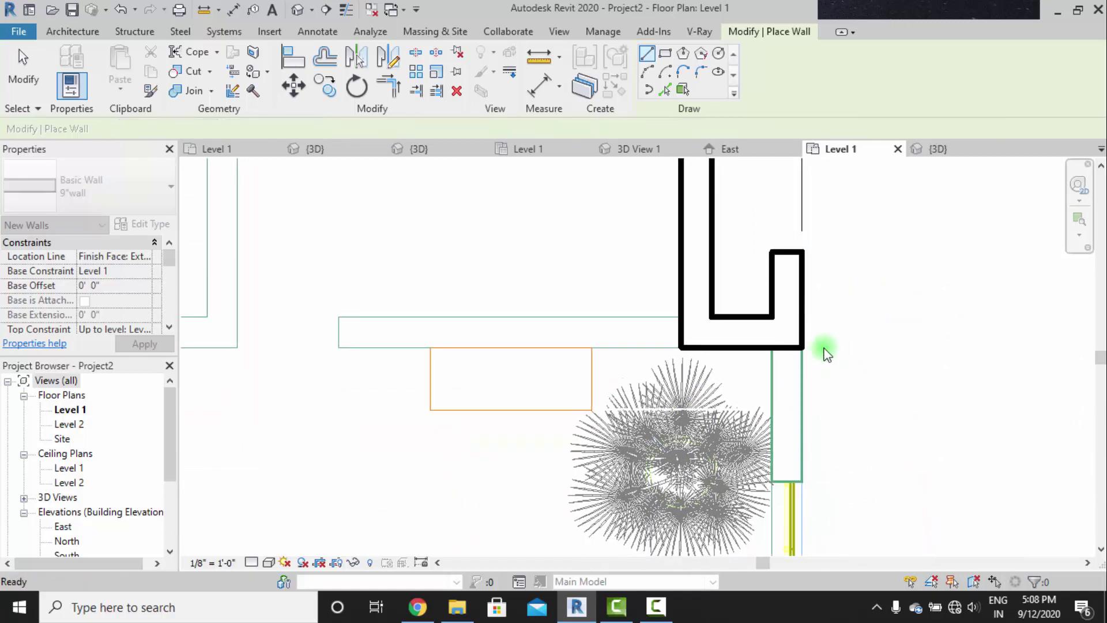
Draw the bedroom's east exterior wall about 14' 9" long from the stub down to the southeast corner.
{"action": "left_click", "coordinate": [802, 341]}
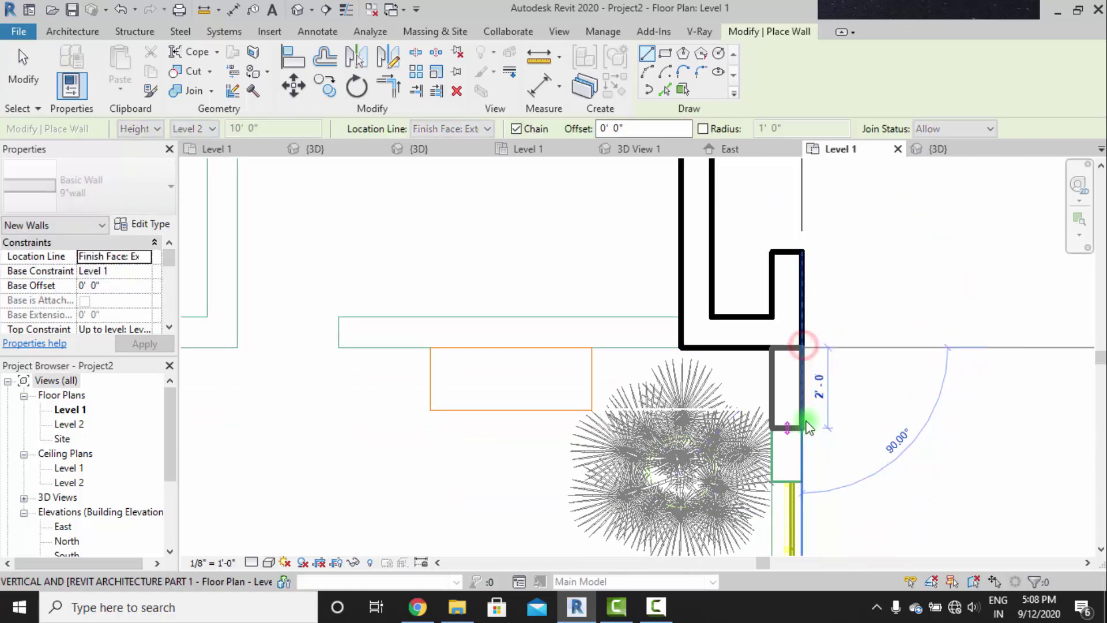
{"action": "left_click", "coordinate": [802, 350]}
{"action": "middle_click_drag", "start_coordinate": [813, 476], "coordinate": [781, 321]}
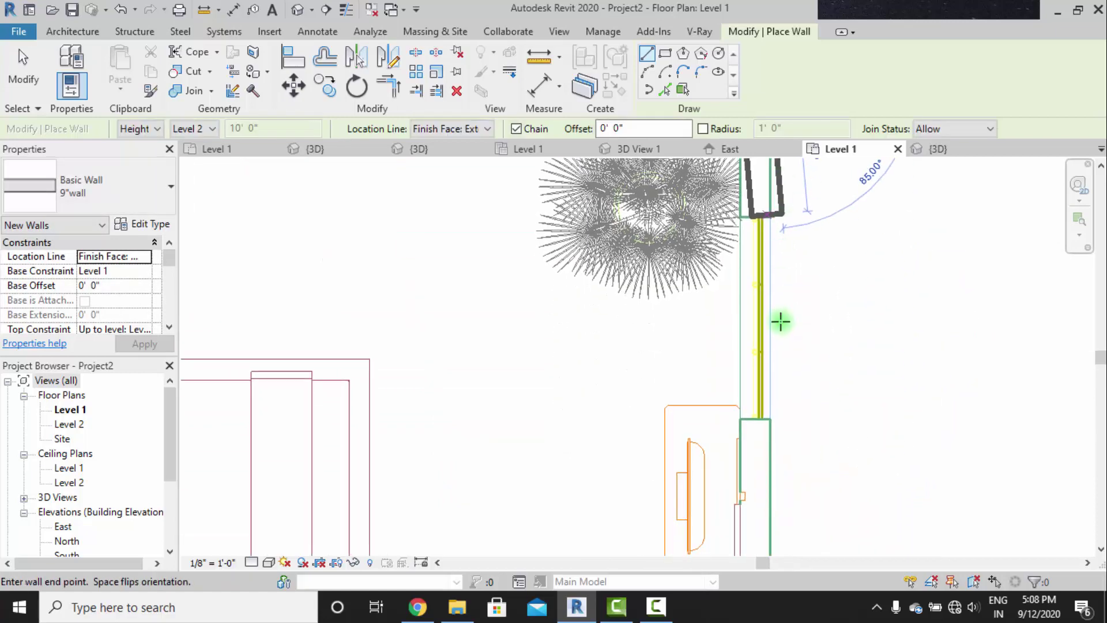
{"action": "scroll", "coordinate": [781, 321], "scroll_direction": "down", "scroll_amount": 4}
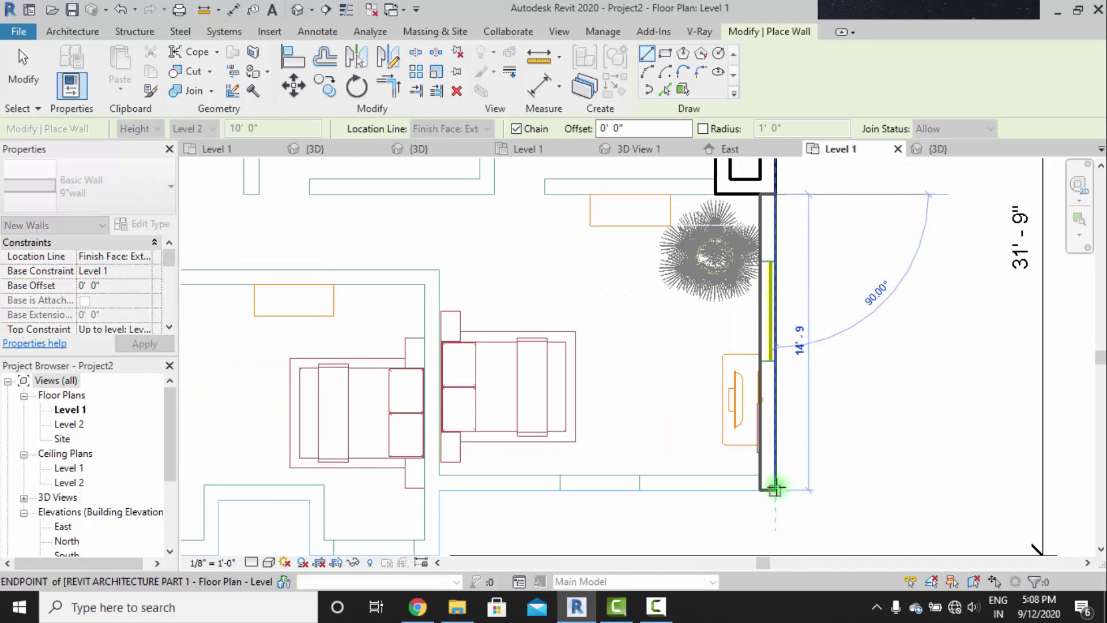
{"action": "left_click", "coordinate": [778, 480]}
{"action": "key", "text": "Escape"}
{"action": "key", "text": "Escape"}
Open the default 3D view and show the new walls in the Realistic visual style.
{"action": "scroll", "coordinate": [786, 444], "scroll_direction": "up", "scroll_amount": 3}
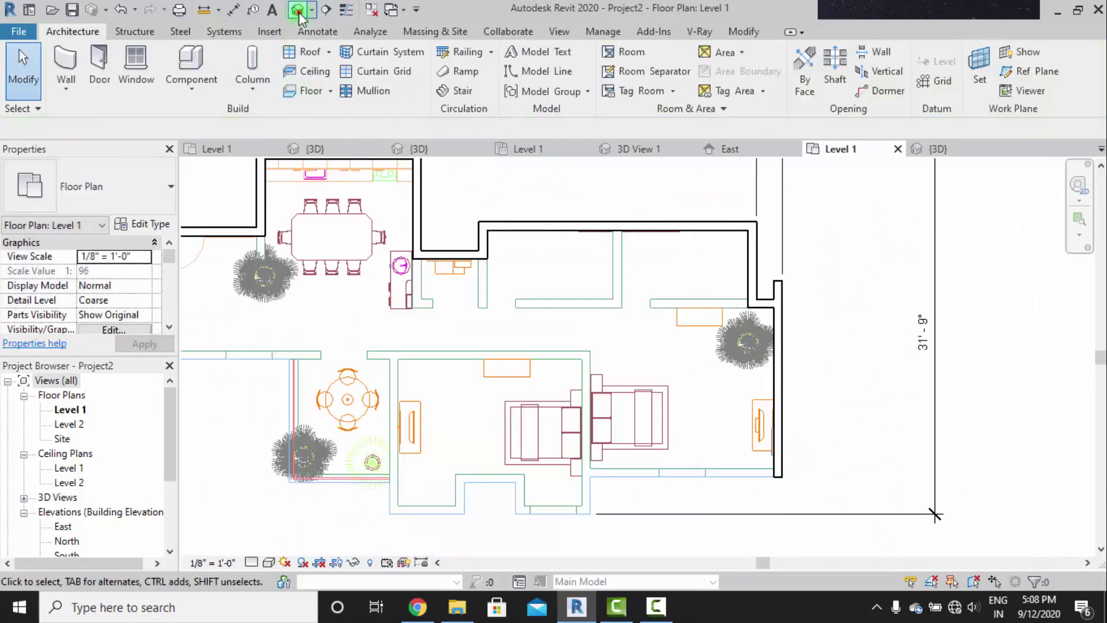
{"action": "left_click", "coordinate": [297, 10]}
{"action": "scroll", "coordinate": [629, 404], "scroll_direction": "up", "scroll_amount": 3}
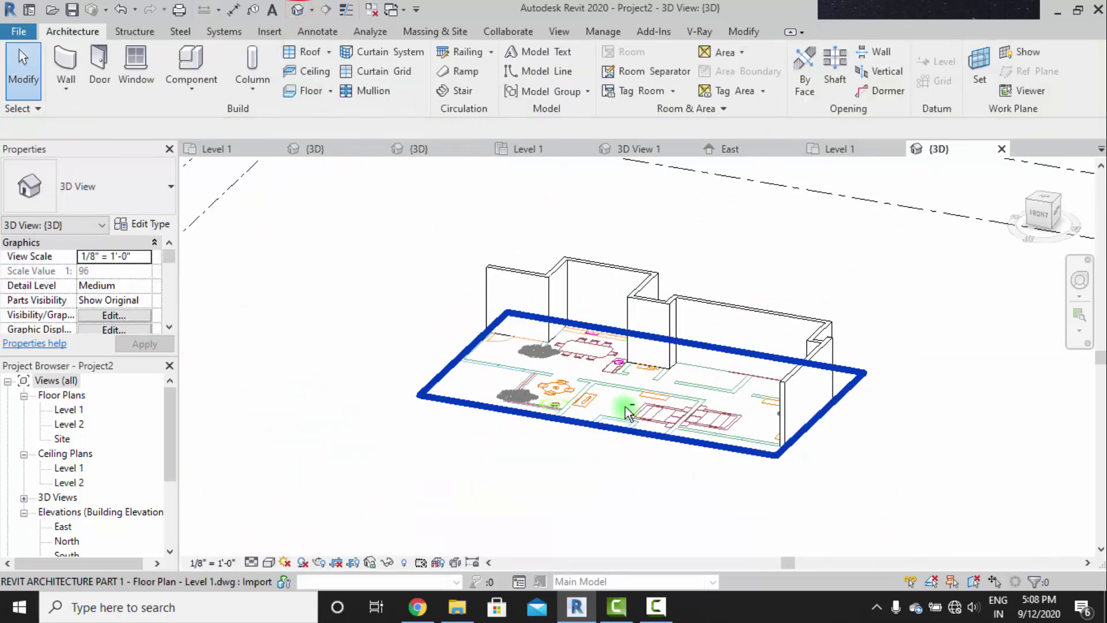
{"action": "middle_click_drag", "start_coordinate": [628, 412], "coordinate": [767, 369], "text": "shift"}
{"action": "left_click", "coordinate": [269, 562]}
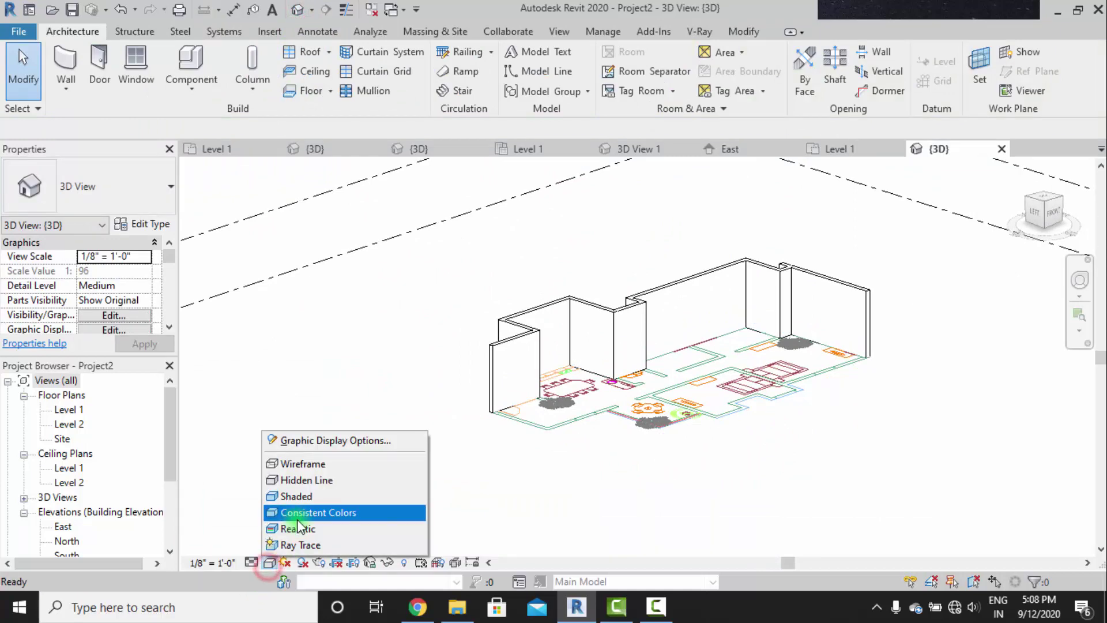
{"action": "left_click", "coordinate": [298, 527]}
{"action": "middle_click_drag", "start_coordinate": [686, 484], "coordinate": [537, 427], "text": "shift"}
{"action": "scroll", "coordinate": [582, 383], "scroll_direction": "up", "scroll_amount": 2}
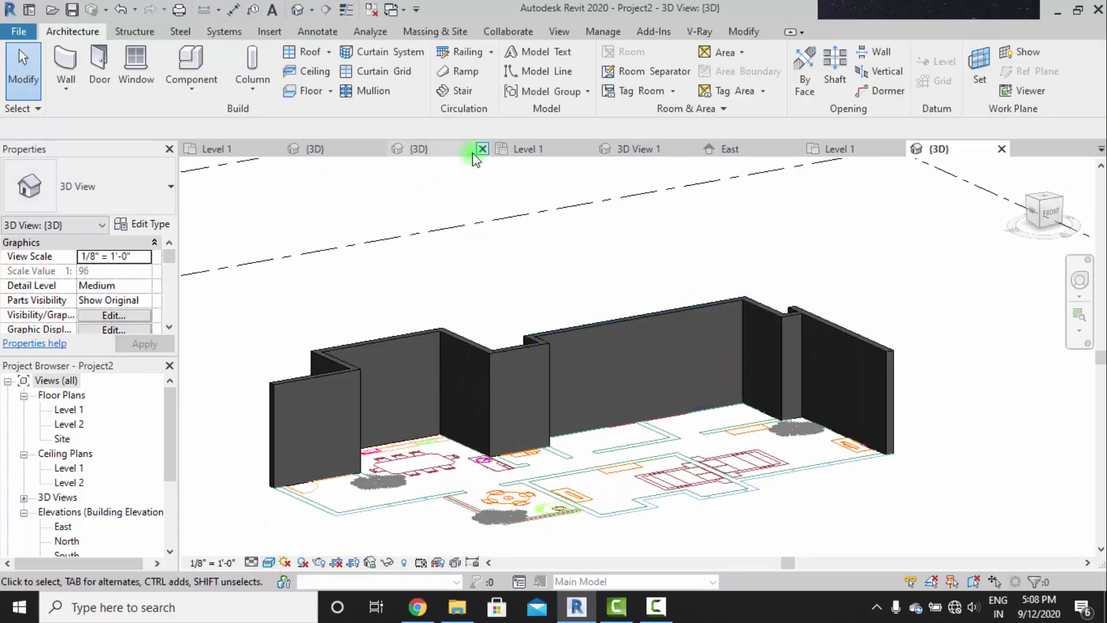
Check the reference project's 3D view, close its Level 1 ceiling plan and return to the Level 1 floor plan of Project2.
{"action": "left_click", "coordinate": [469, 154]}
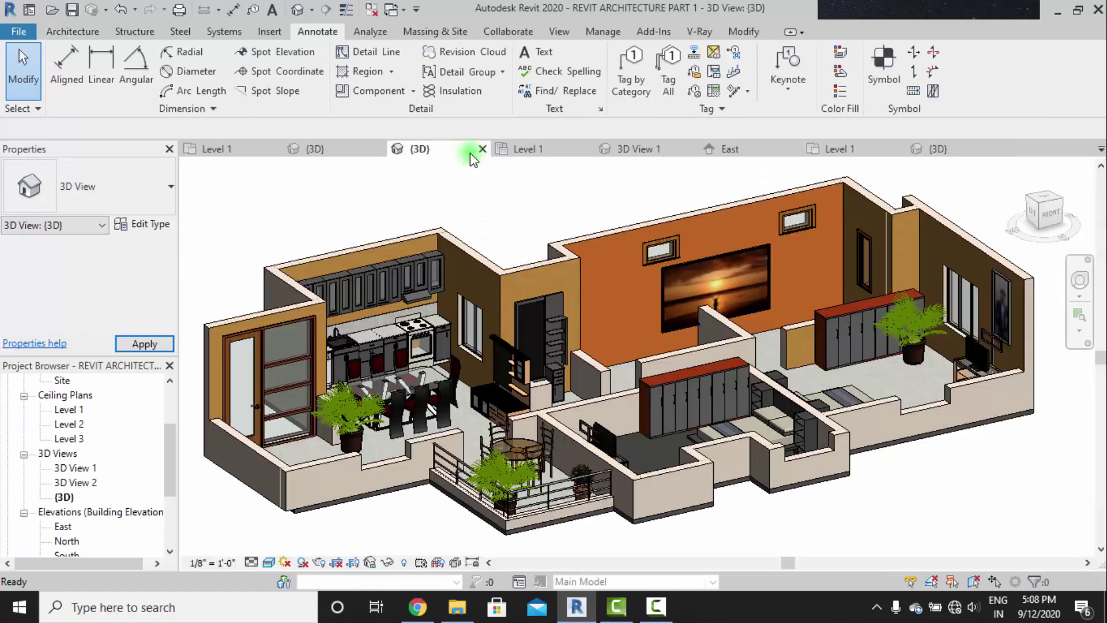
{"action": "left_click", "coordinate": [552, 155]}
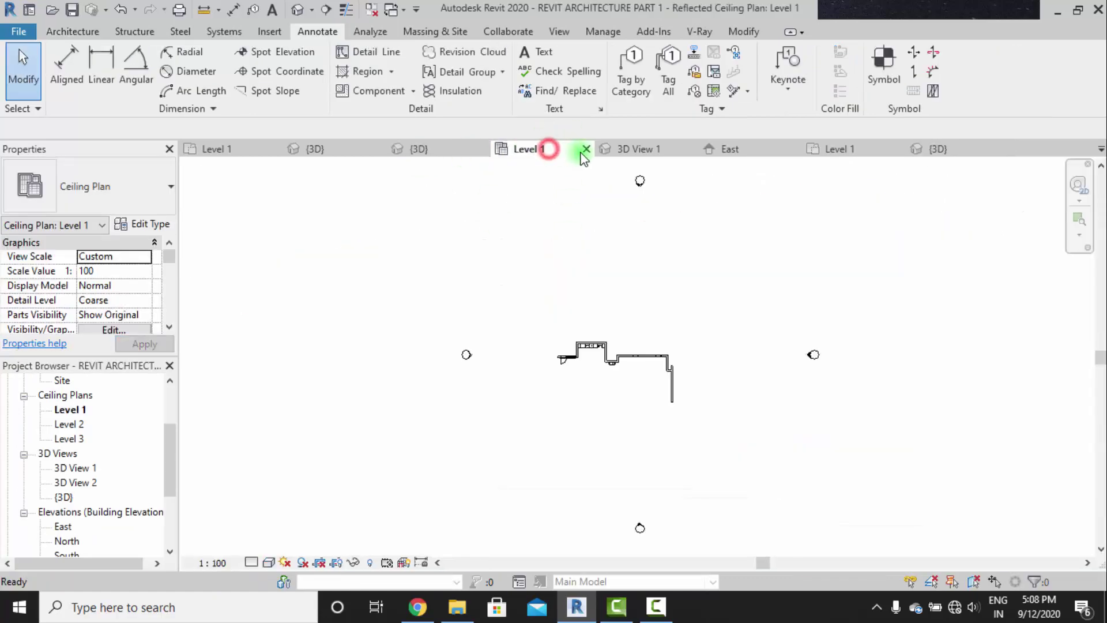
{"action": "left_click", "coordinate": [586, 149]}
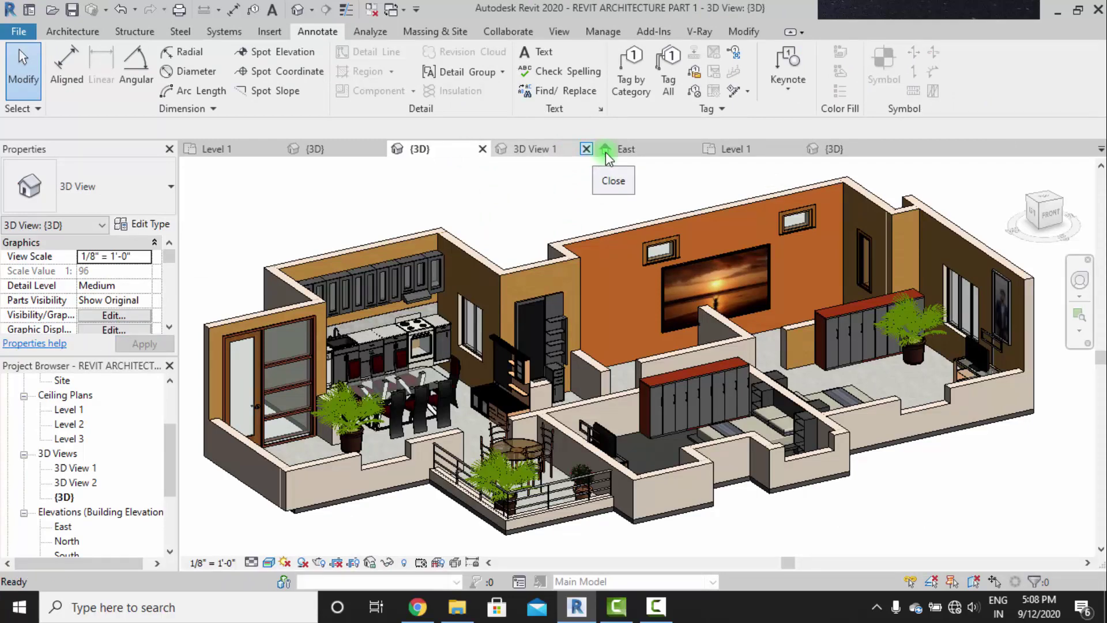
{"action": "left_click", "coordinate": [744, 149]}
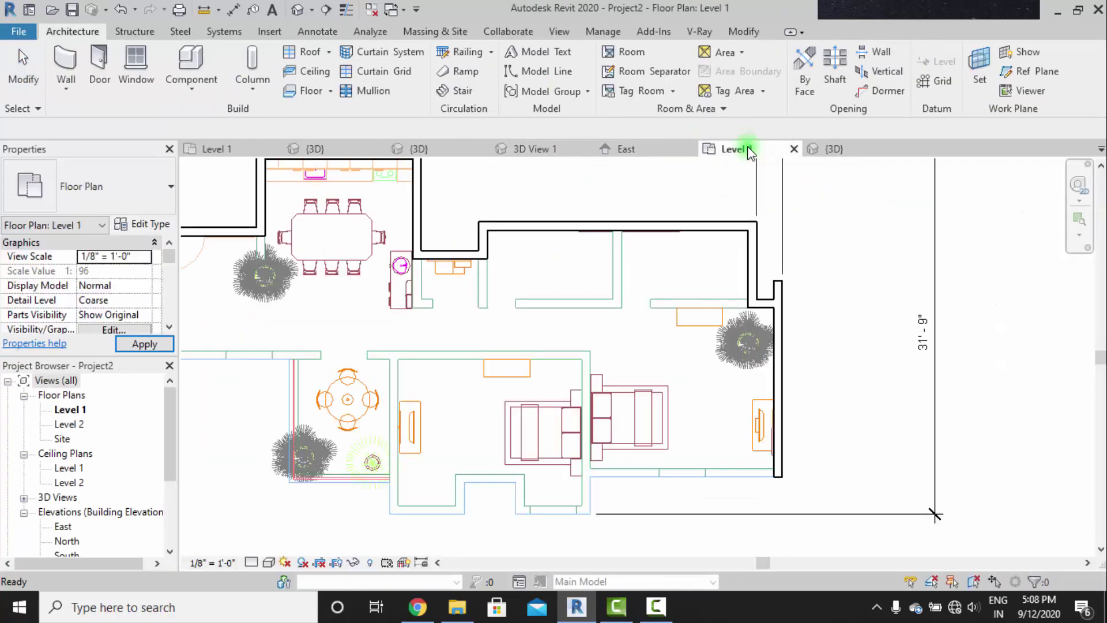
Close the East elevation and 3D View 1, and return to the Level 1 floor plan of Project2.
{"action": "left_click", "coordinate": [831, 151]}
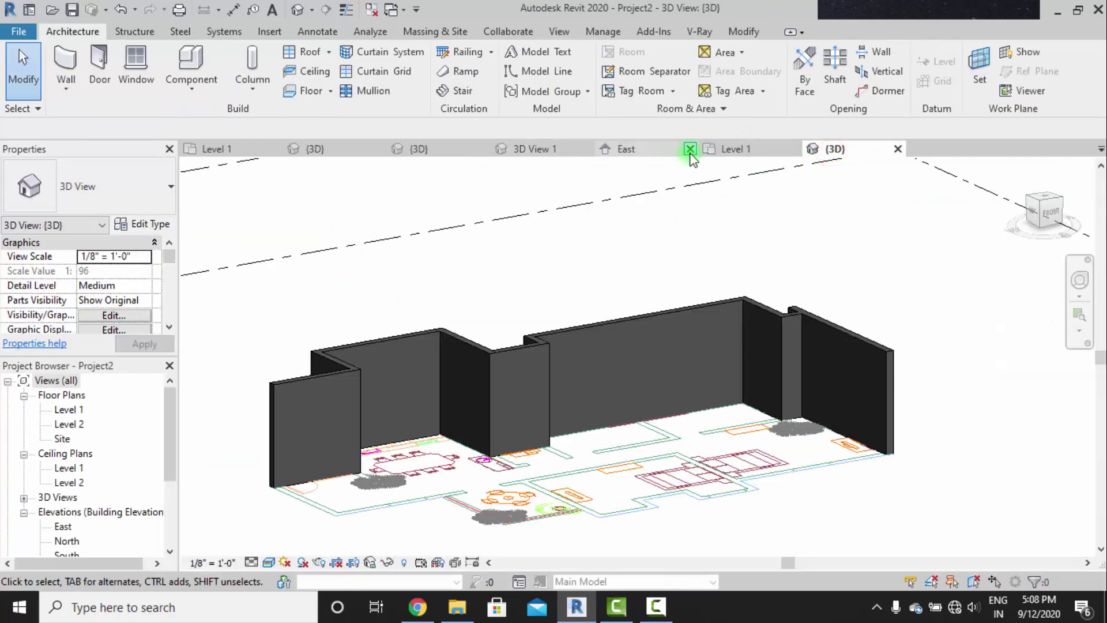
{"action": "left_click", "coordinate": [689, 148]}
{"action": "left_click", "coordinate": [547, 151]}
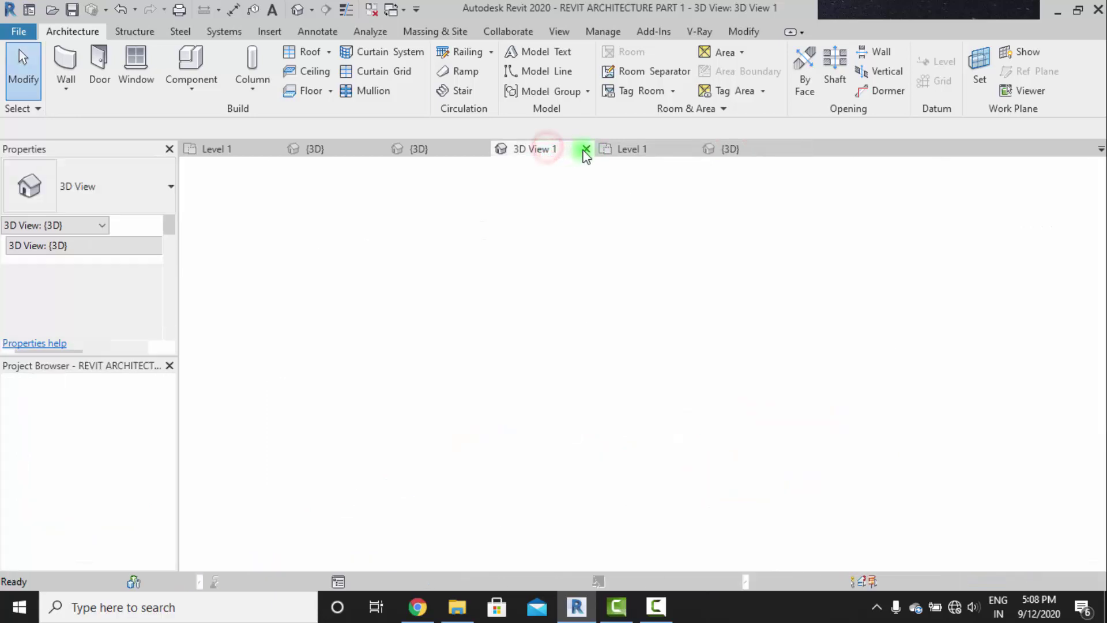
{"action": "left_click", "coordinate": [585, 149]}
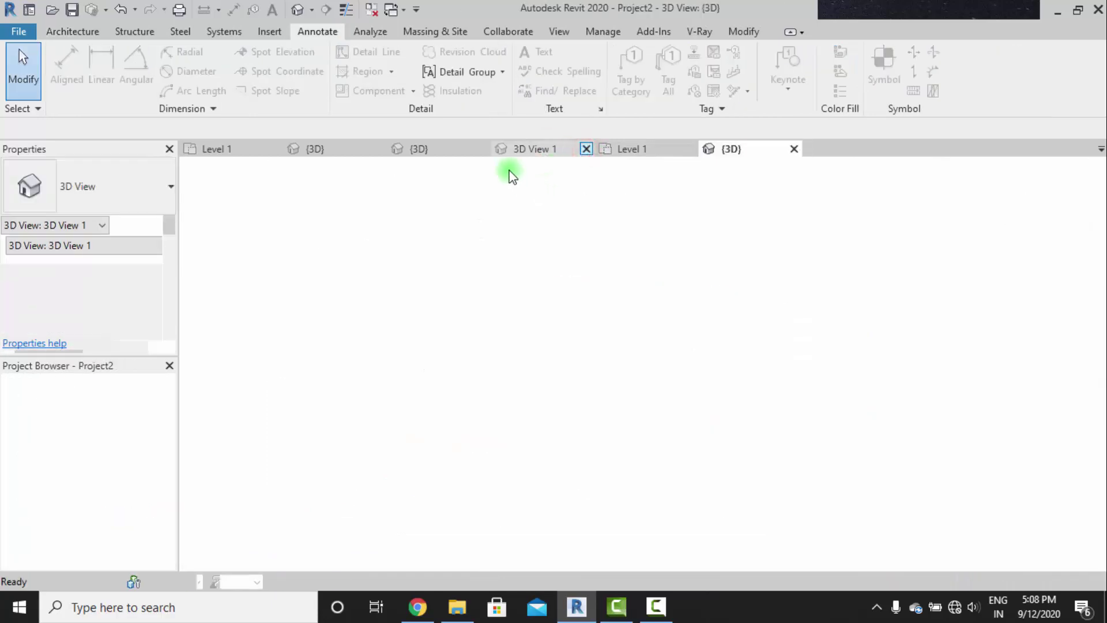
{"action": "left_click", "coordinate": [526, 149]}
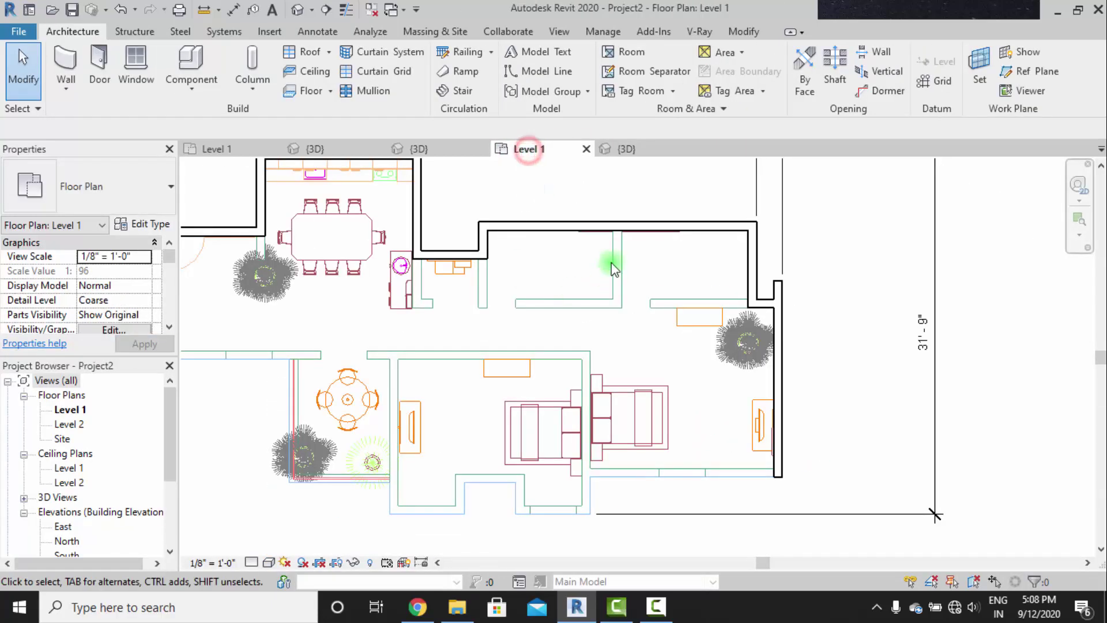
{"action": "scroll", "coordinate": [563, 261], "scroll_direction": "down", "scroll_amount": 1}
{"action": "middle_click_drag", "start_coordinate": [488, 279], "coordinate": [626, 271]}
Compare Project2's 3D view with the reference project's 3D view, examining the heights of the front and interior walls.
{"action": "left_click", "coordinate": [616, 151]}
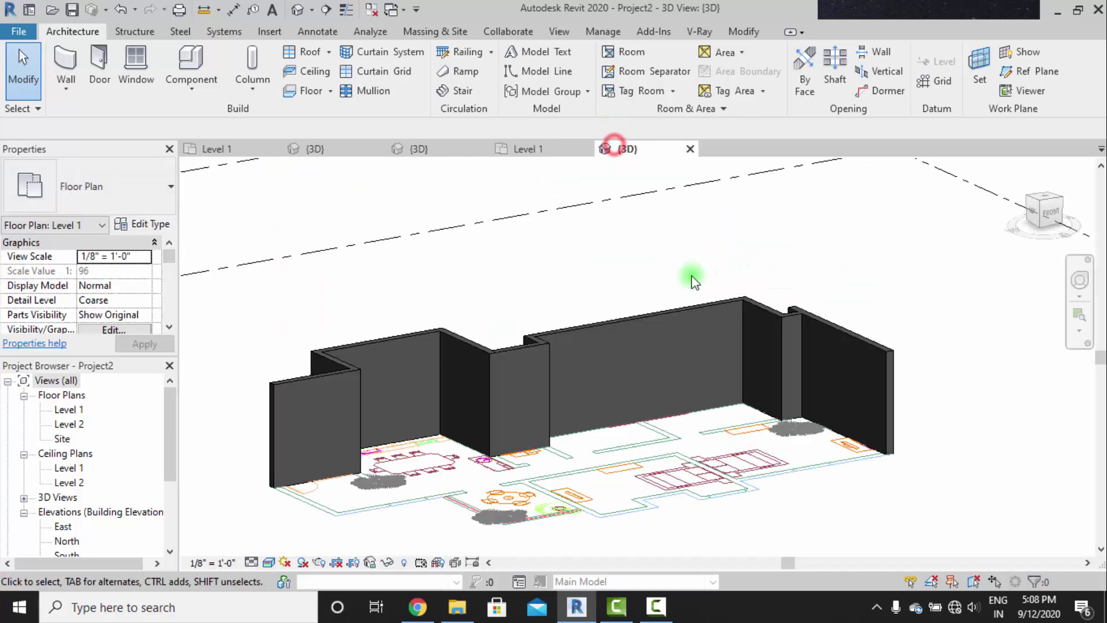
{"action": "left_click", "coordinate": [436, 151]}
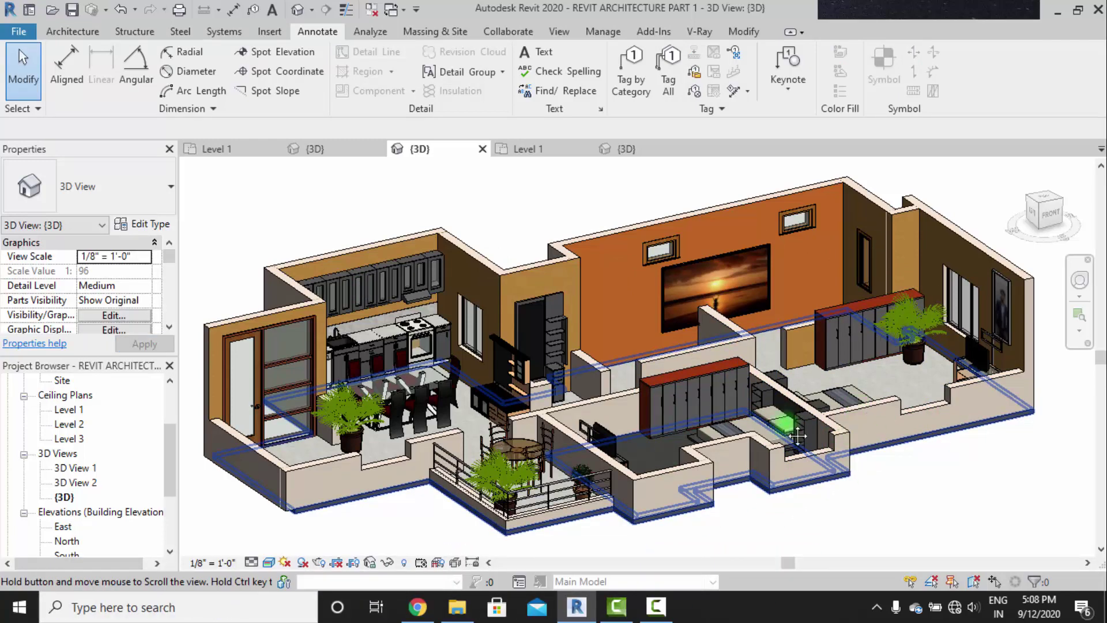
{"action": "middle_click_drag", "start_coordinate": [798, 436], "coordinate": [790, 415], "text": "shift"}
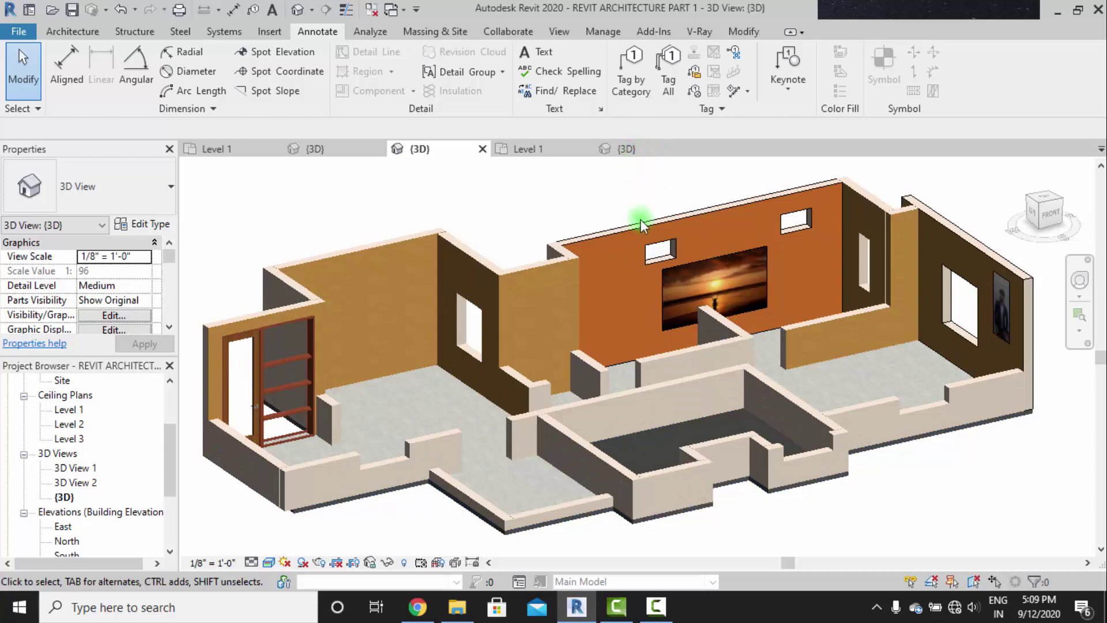
{"action": "middle_click_drag", "start_coordinate": [530, 151], "coordinate": [585, 147], "text": "shift"}
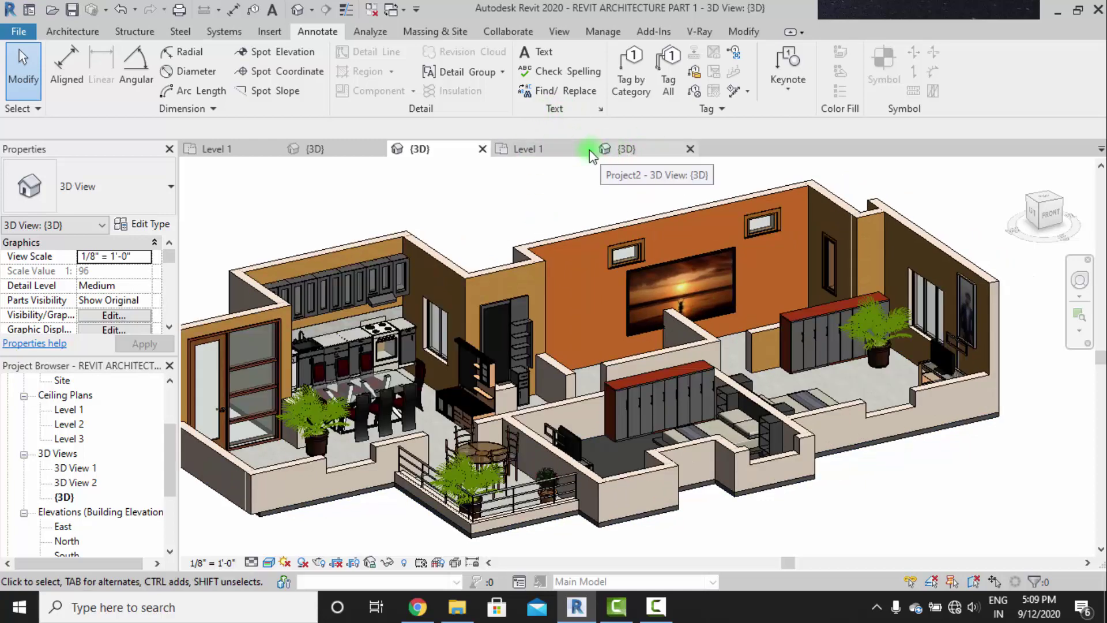
In Project2's Level 1 floor plan, start a new wall and duplicate the 9"wall type as 9"wall 3'.
{"action": "left_click", "coordinate": [549, 149]}
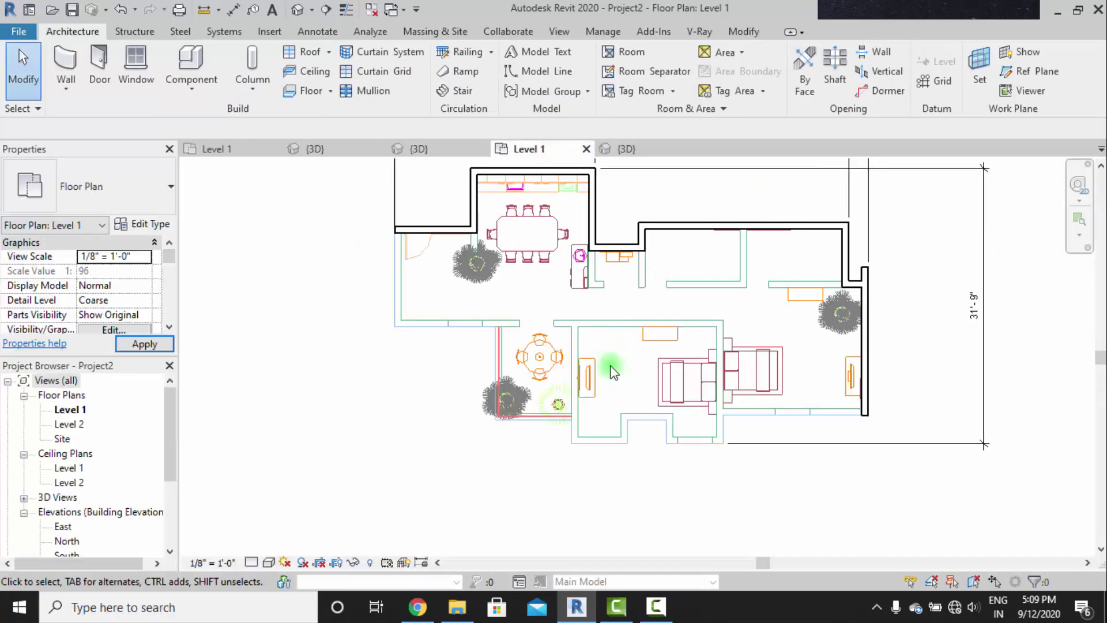
{"action": "scroll", "coordinate": [625, 371], "scroll_direction": "down", "scroll_amount": 1}
{"action": "middle_click_drag", "start_coordinate": [628, 371], "coordinate": [596, 382]}
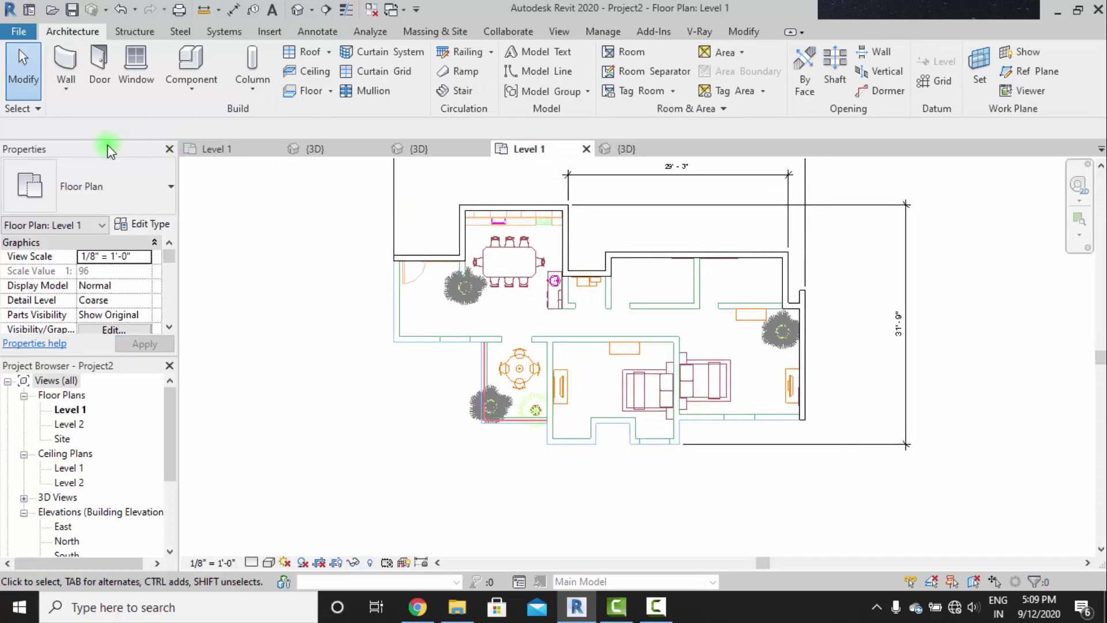
{"action": "left_click", "coordinate": [67, 57]}
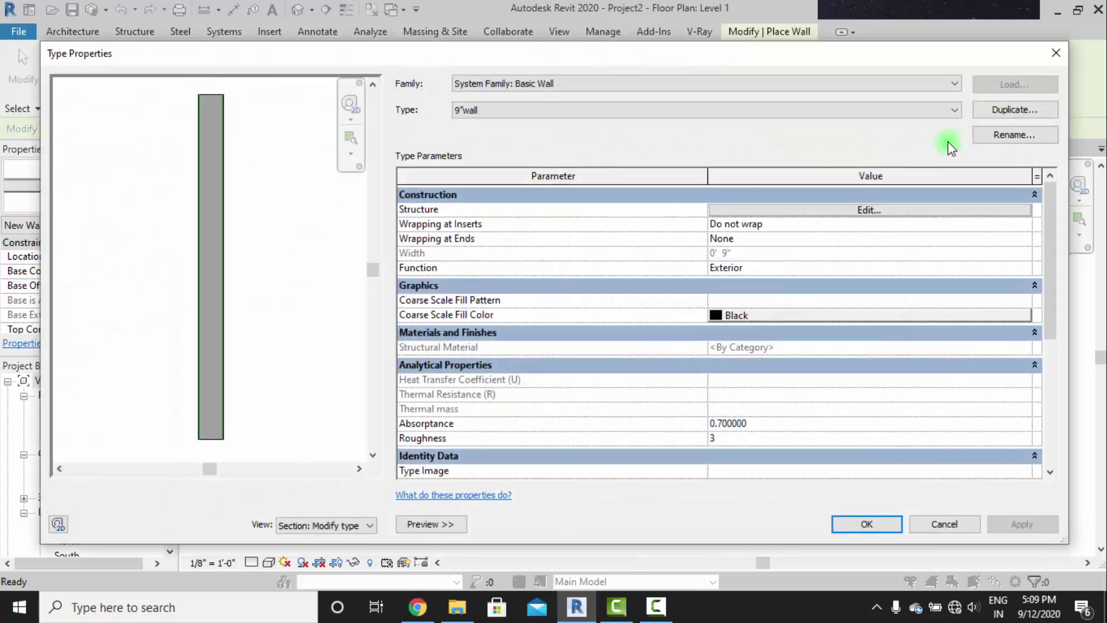
{"action": "left_click", "coordinate": [1004, 110]}
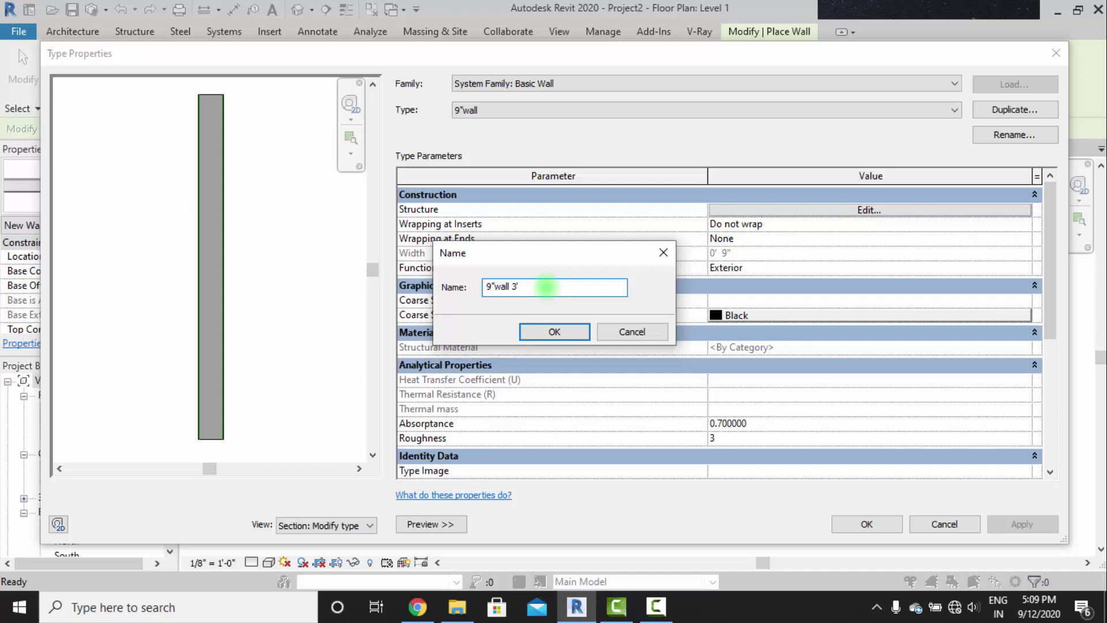
{"action": "left_click", "coordinate": [554, 333]}
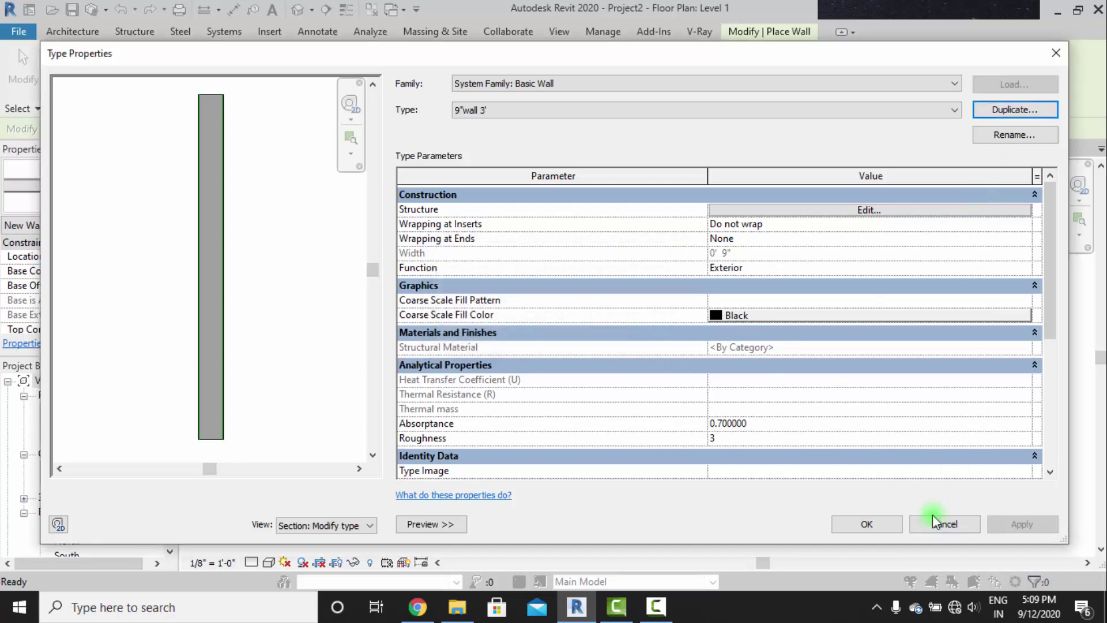
{"action": "left_click", "coordinate": [885, 530]}
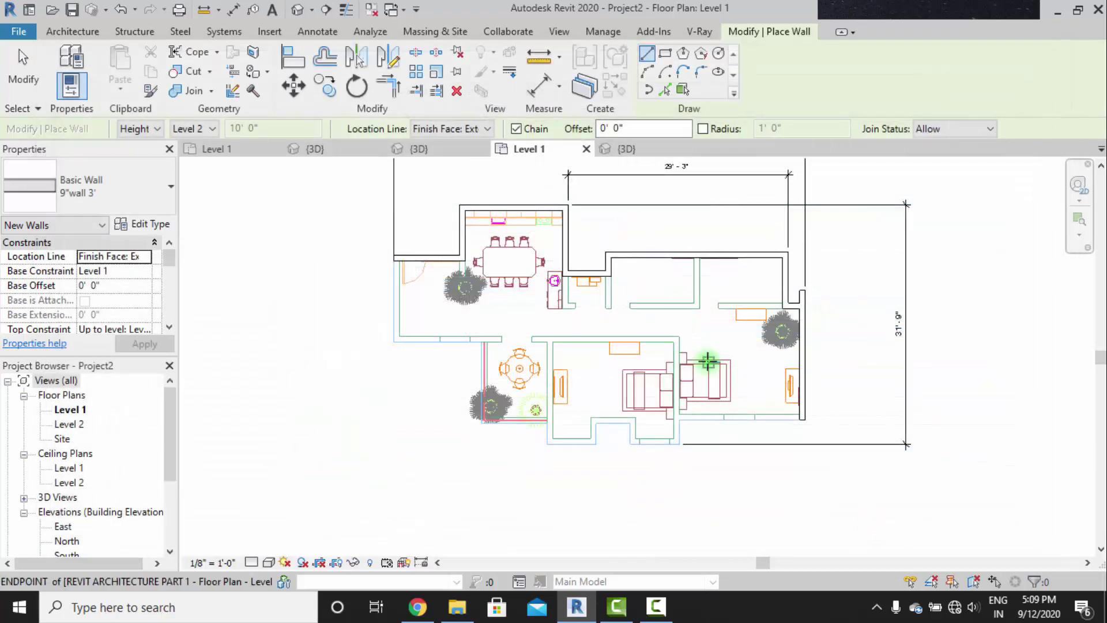
Make the new walls Unconnected at the top with a height of 4'.
{"action": "scroll", "coordinate": [708, 361], "scroll_direction": "up", "scroll_amount": 2}
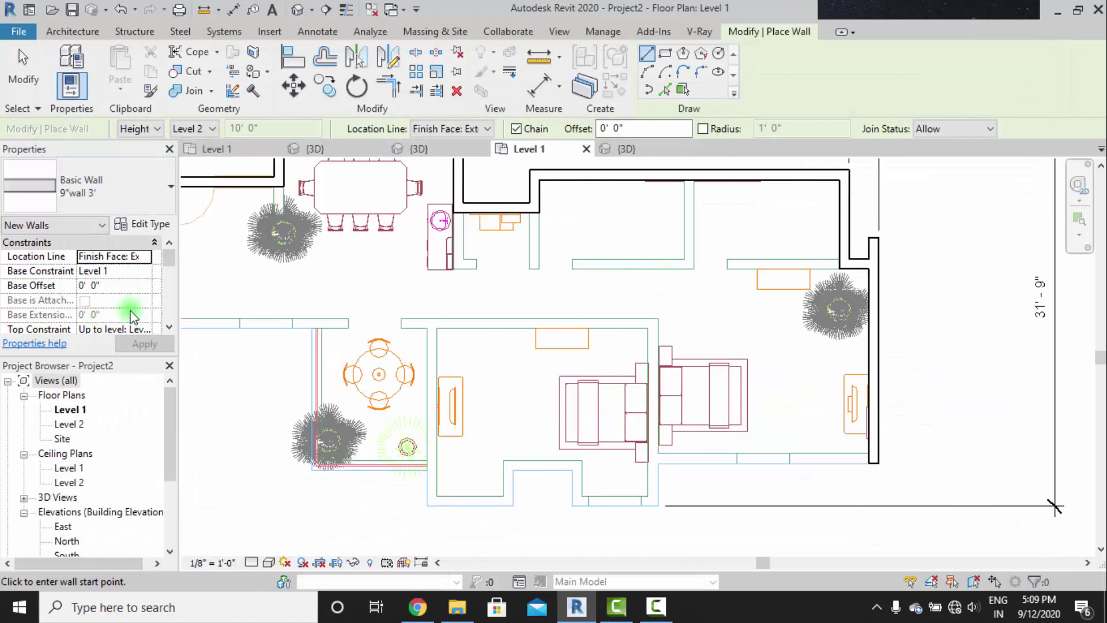
{"action": "left_click", "coordinate": [196, 169]}
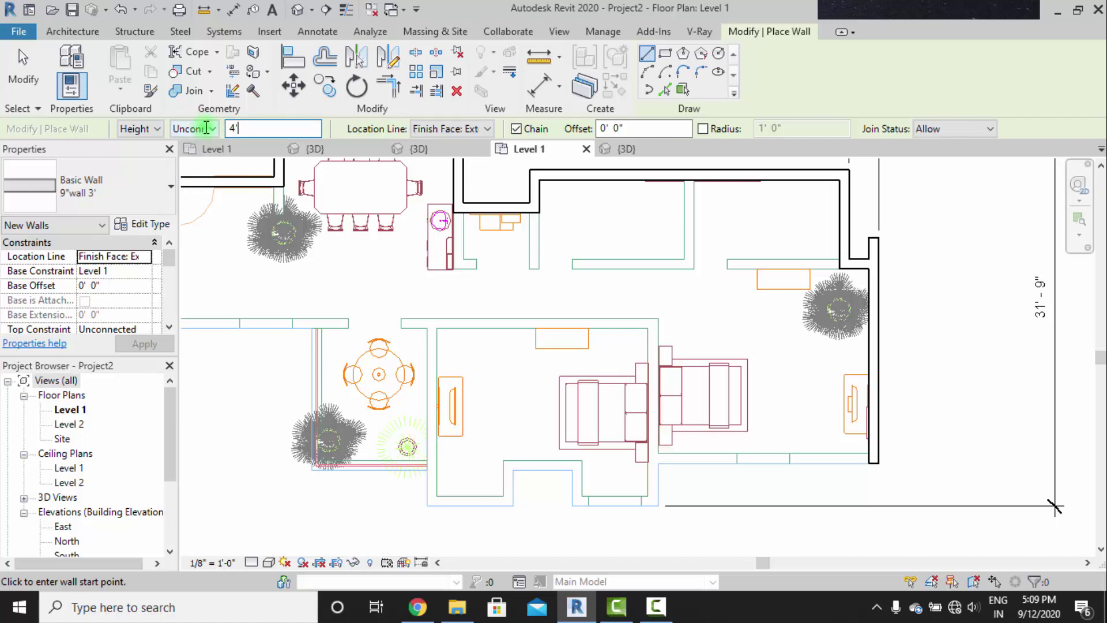
{"action": "middle_click_drag", "start_coordinate": [583, 393], "coordinate": [617, 390]}
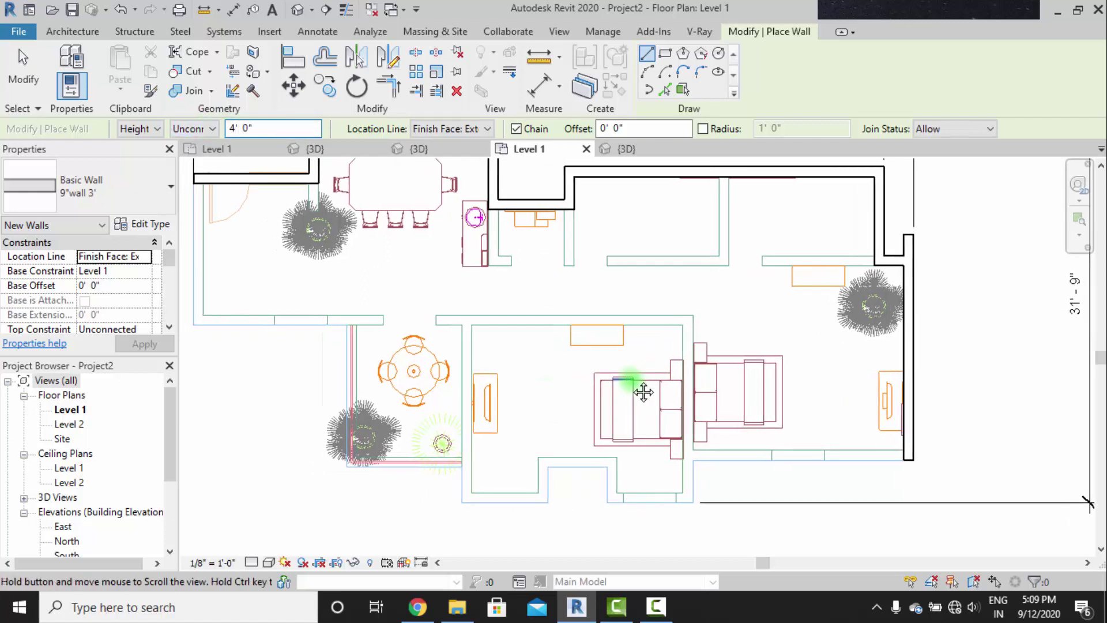
{"action": "scroll", "coordinate": [894, 452], "scroll_direction": "up", "scroll_amount": 3}
{"action": "left_click", "coordinate": [906, 445]}
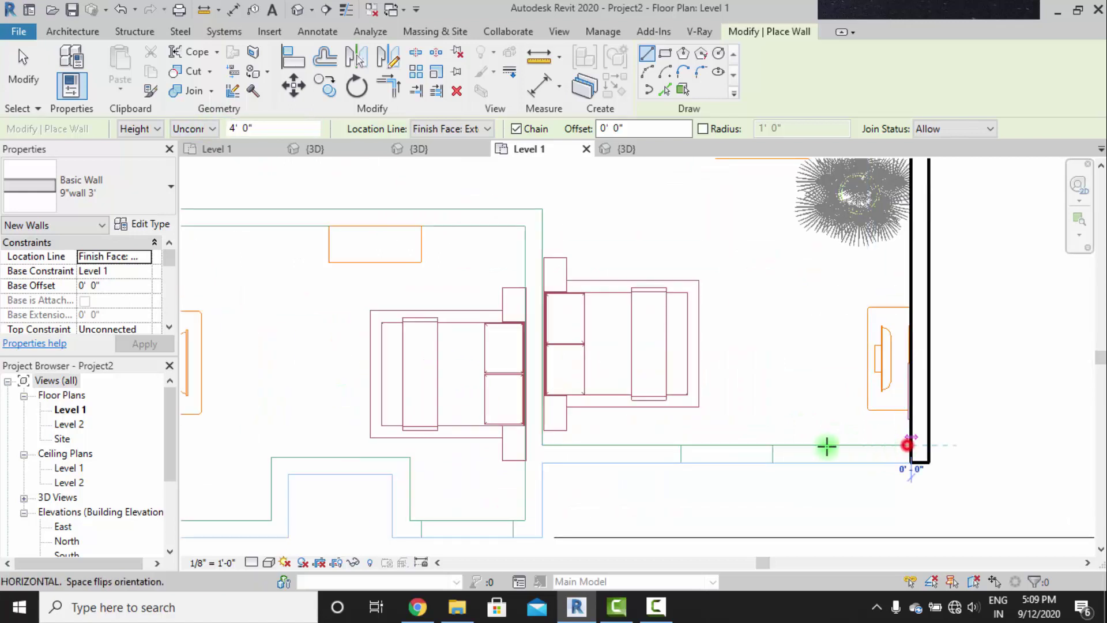
{"action": "key", "text": "Escape"}
{"action": "key", "text": "Escape"}
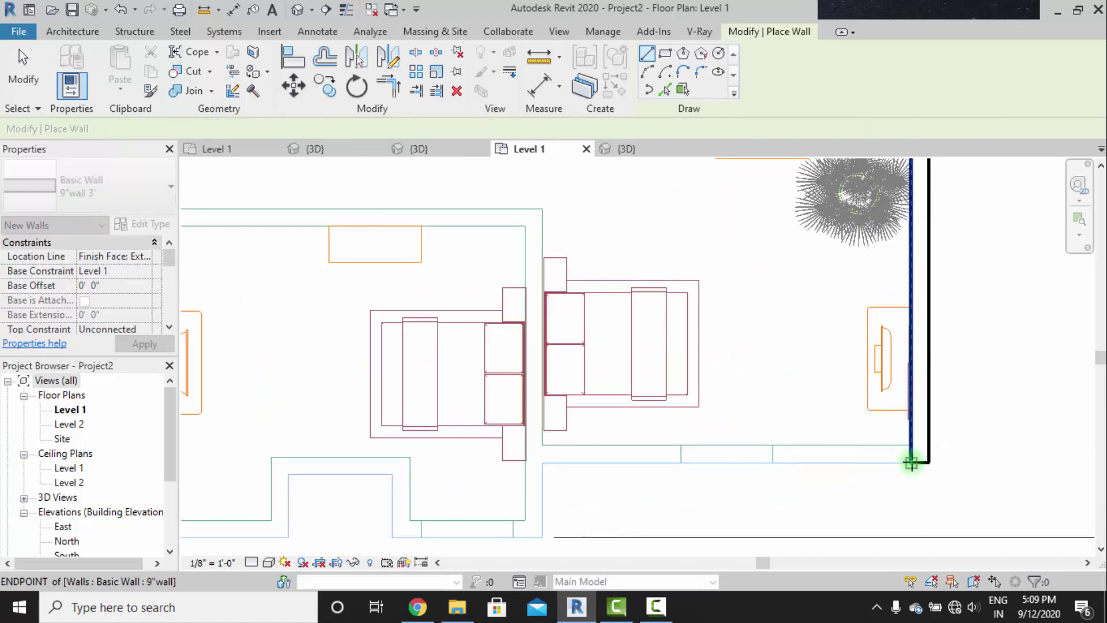
Trace the low south wall from the east wall's inner bottom corner west, down the bedroom offset and west to the recess.
{"action": "left_click", "coordinate": [909, 462]}
{"action": "left_click", "coordinate": [542, 463]}
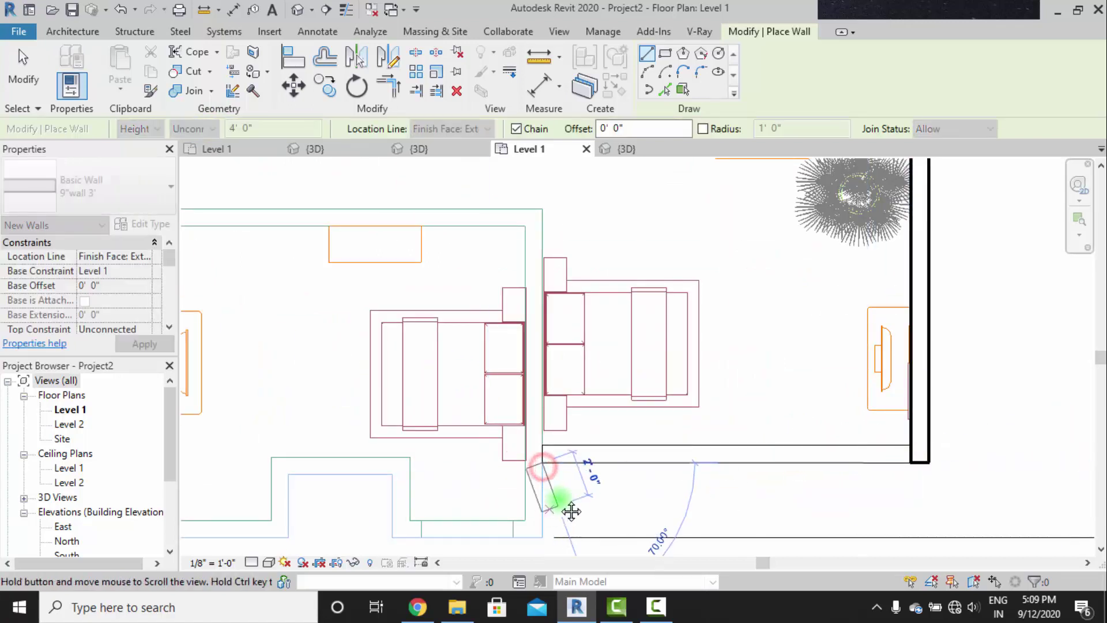
{"action": "middle_click_drag", "start_coordinate": [563, 506], "coordinate": [557, 383]}
{"action": "left_click", "coordinate": [533, 422]}
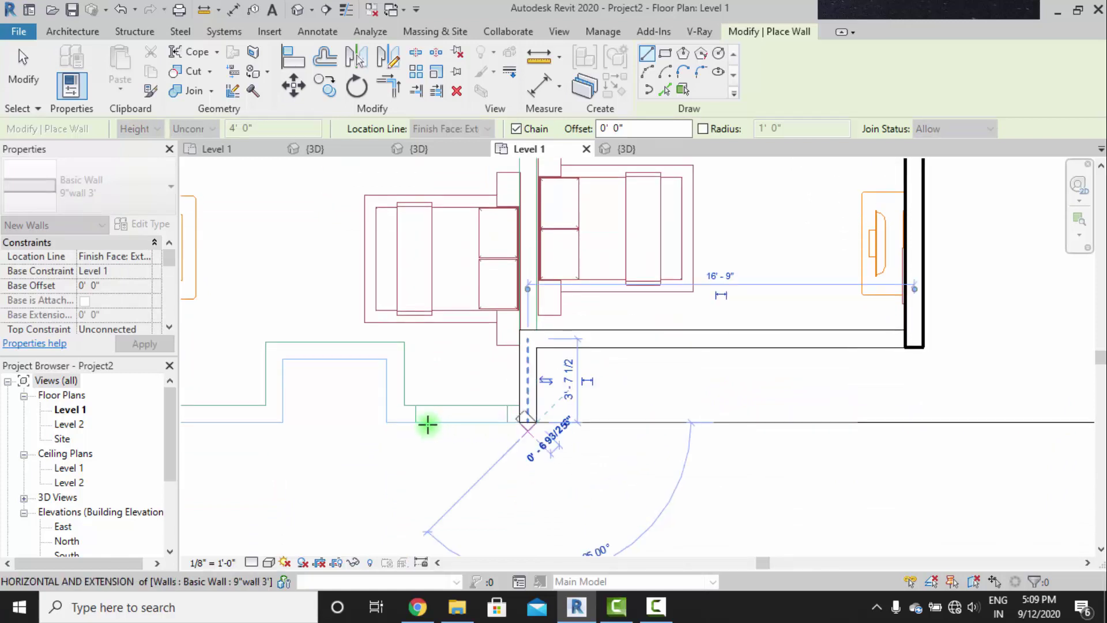
{"action": "left_click", "coordinate": [387, 423]}
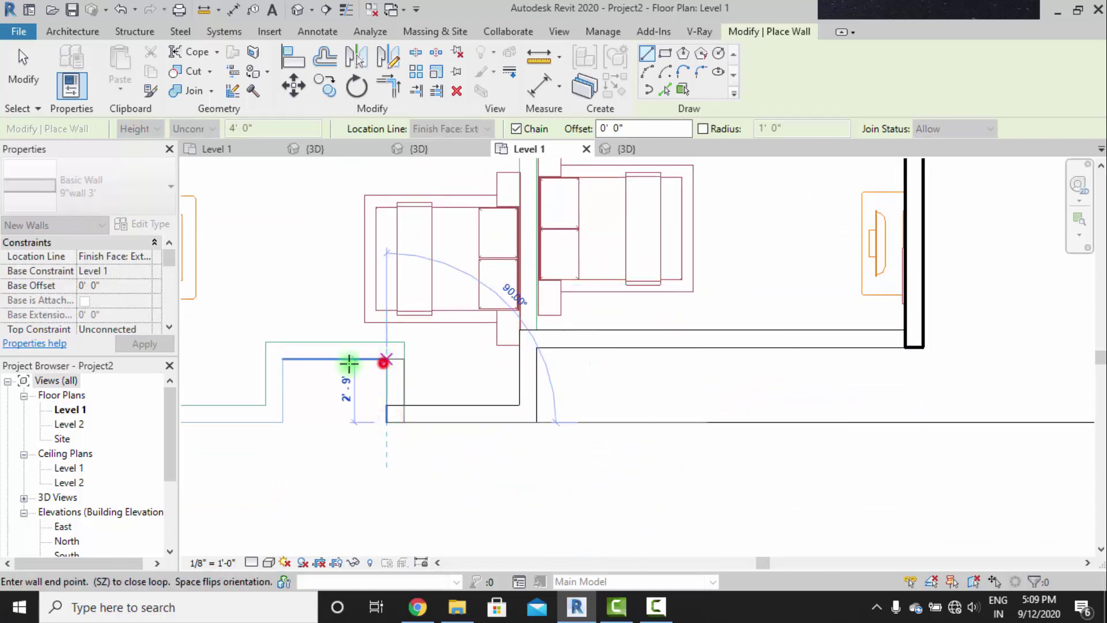
Continue the low wall around the recess, about 2' 9" deep, and west to the middle bedroom's southwest corner.
{"action": "left_click", "coordinate": [283, 360]}
{"action": "left_click", "coordinate": [284, 422]}
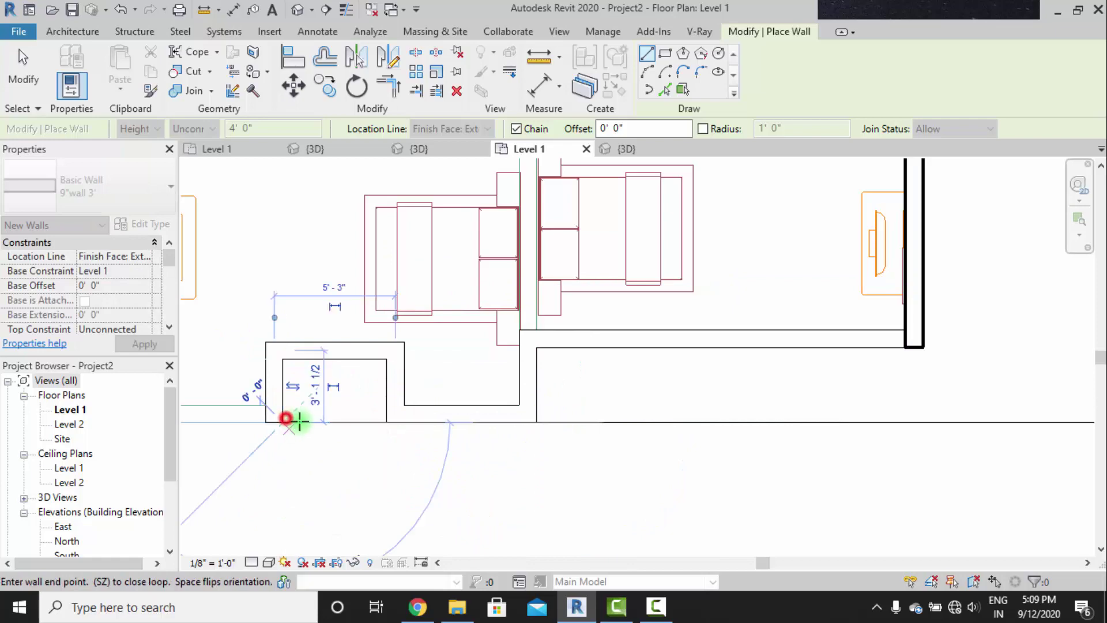
{"action": "middle_click_drag", "start_coordinate": [287, 417], "coordinate": [643, 422]}
{"action": "left_click", "coordinate": [489, 426]}
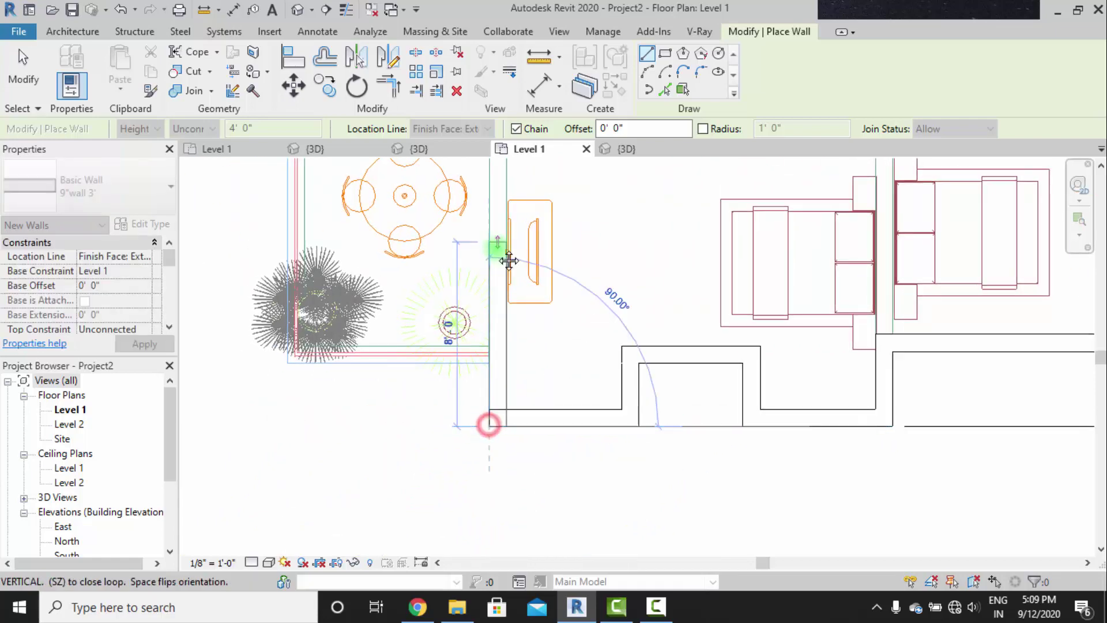
Run the low wall about 13' 1 1/2" up the middle bedroom's west side and end the chain.
{"action": "middle_click_drag", "start_coordinate": [503, 255], "coordinate": [487, 488]}
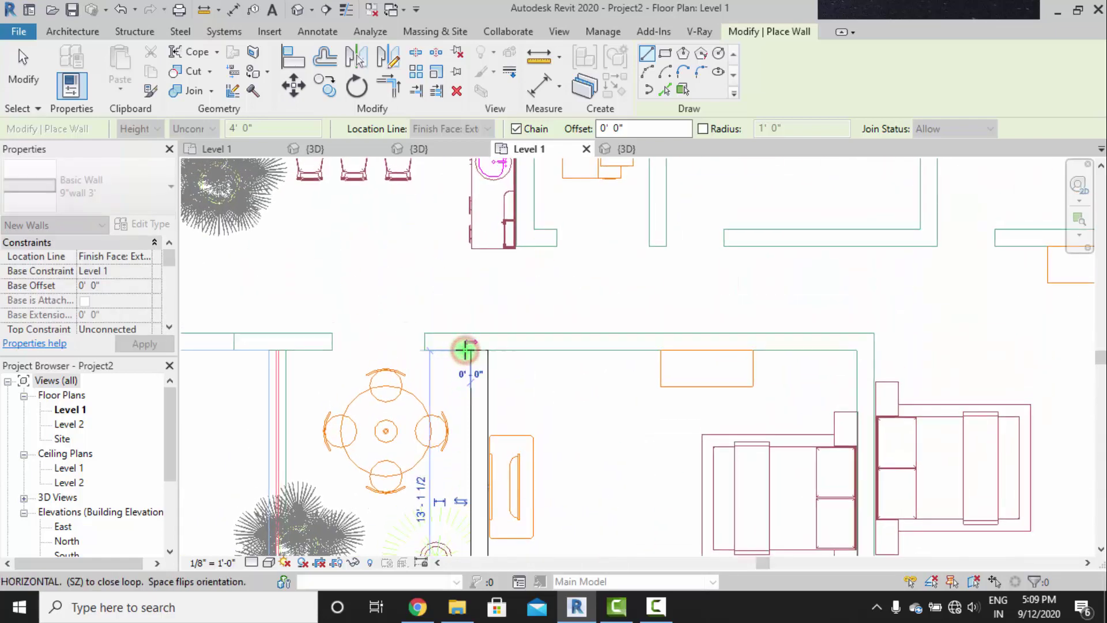
{"action": "scroll", "coordinate": [465, 350], "scroll_direction": "down", "scroll_amount": 1}
{"action": "key", "text": "Escape"}
Draw the dining area's low south wall about 14' 4 1/2" west from the balcony opening, then up the west side to the 9" wall.
{"action": "middle_click_drag", "start_coordinate": [484, 368], "coordinate": [704, 389]}
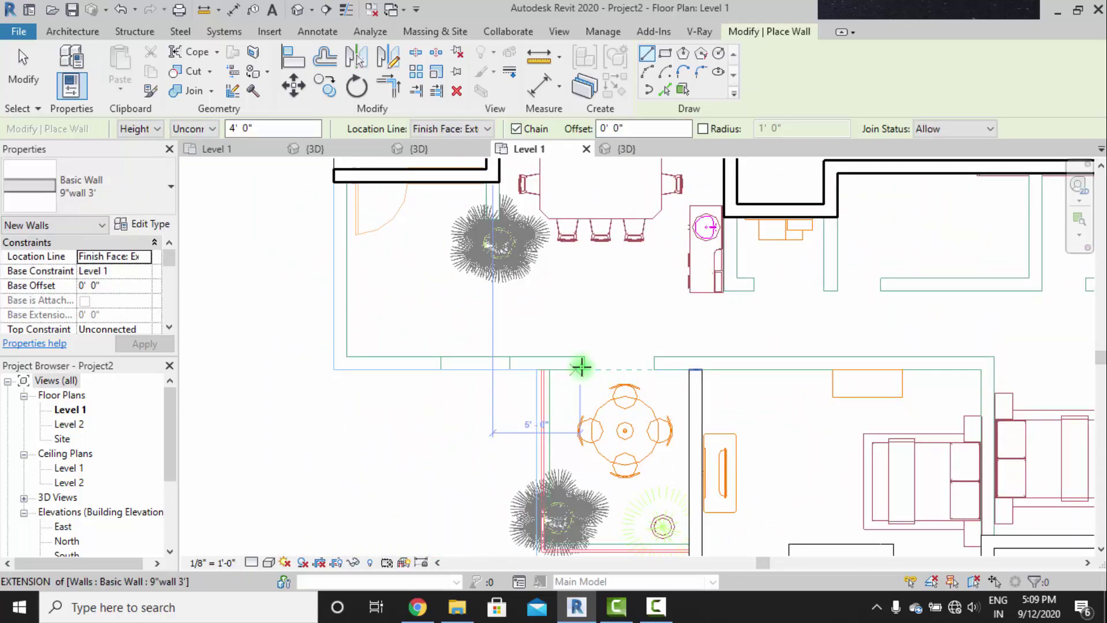
{"action": "left_click", "coordinate": [581, 366]}
{"action": "left_click", "coordinate": [333, 372]}
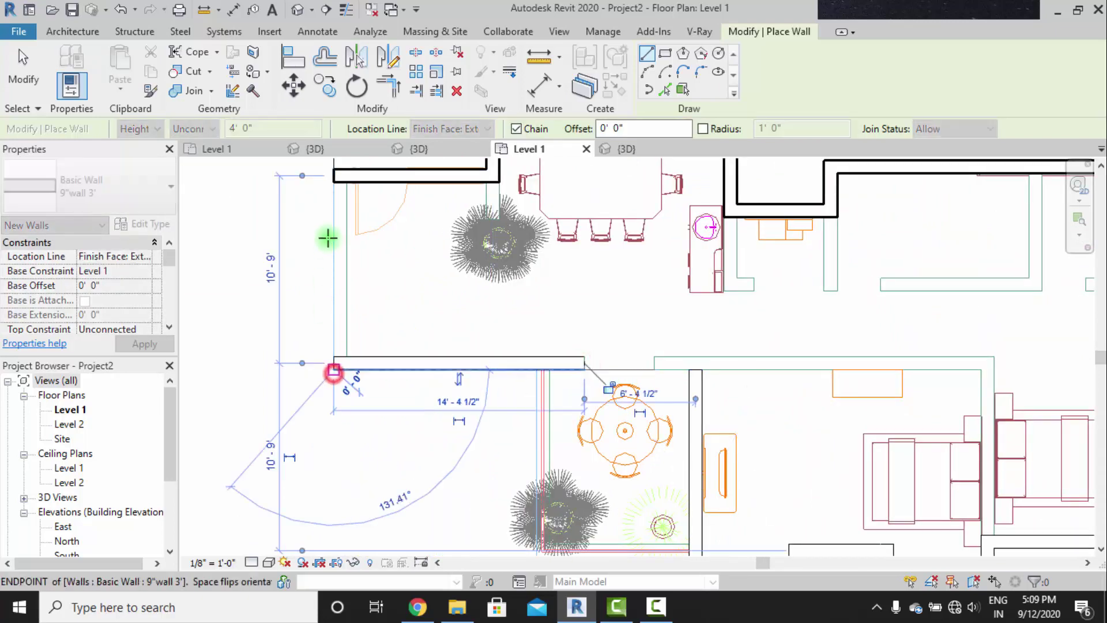
{"action": "middle_click_drag", "start_coordinate": [703, 410], "coordinate": [494, 471]}
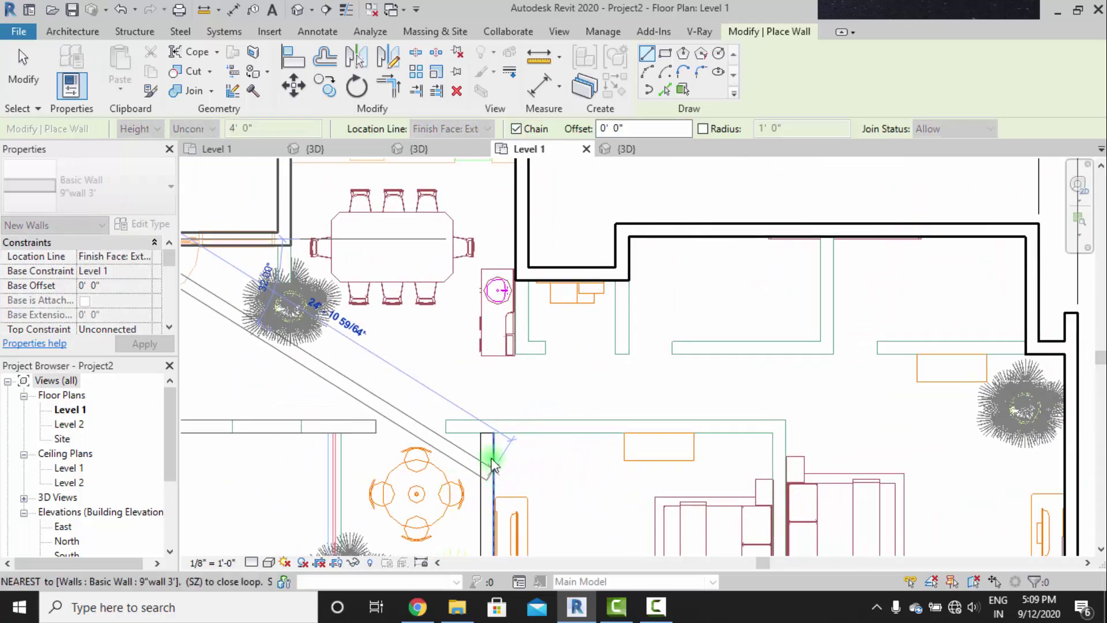
{"action": "key", "text": "Escape"}
Draw a low wall from the balcony opening's east side along the middle bedroom's north edge and down the partition between the bedrooms.
{"action": "left_click", "coordinate": [654, 367]}
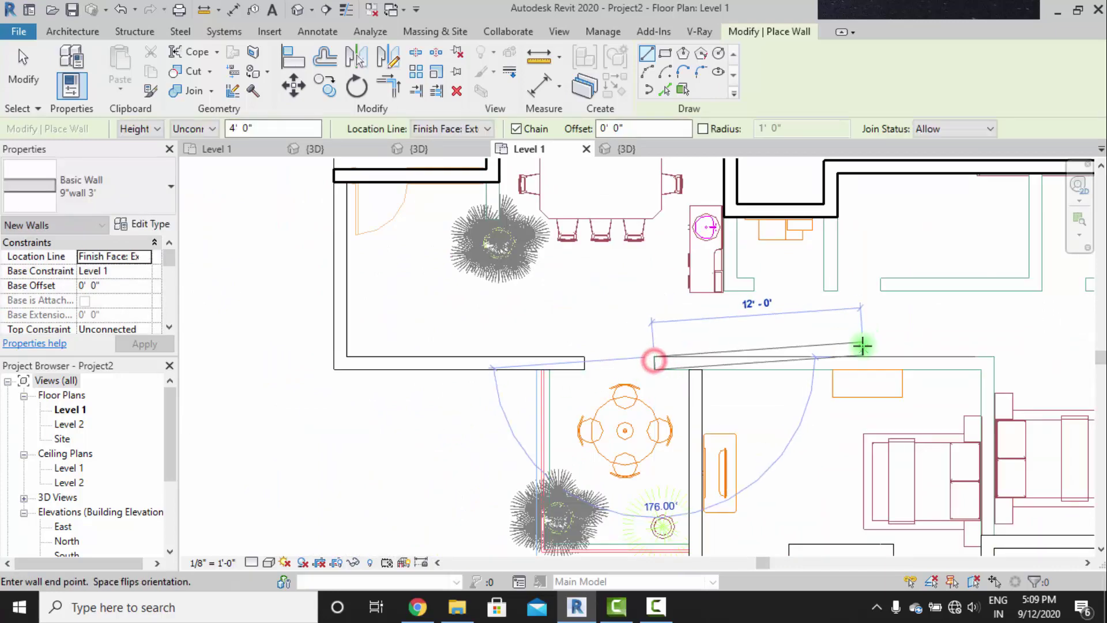
{"action": "middle_click_drag", "start_coordinate": [863, 344], "coordinate": [680, 373]}
{"action": "left_click", "coordinate": [716, 383]}
{"action": "scroll", "coordinate": [715, 385], "scroll_direction": "down", "scroll_amount": 1}
{"action": "mouse_move", "coordinate": [715, 464]}
{"action": "middle_mouse_down"}
{"action": "mouse_move", "coordinate": [673, 342]}
{"action": "mouse_move", "coordinate": [630, 520]}
{"action": "middle_mouse_up"}
{"action": "scroll", "coordinate": [667, 395], "scroll_direction": "up", "scroll_amount": 1}
{"action": "left_click", "coordinate": [686, 376]}
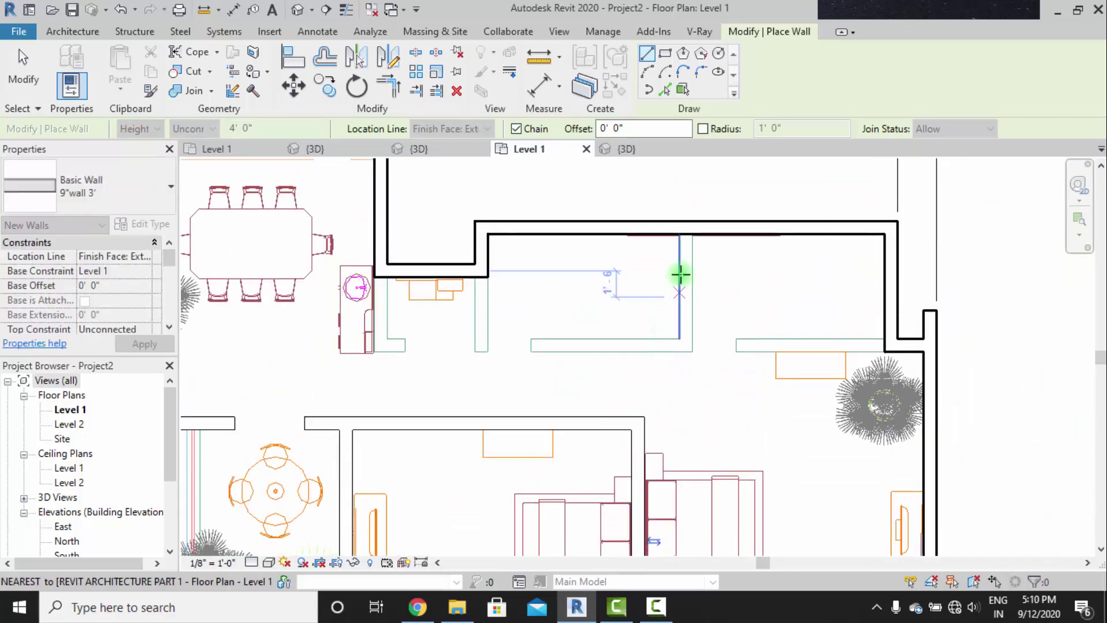
{"action": "key", "text": "Escape"}
Draw the low partition down from the north exterior wall and about 9' 3" west to the door opening.
{"action": "left_click", "coordinate": [693, 237]}
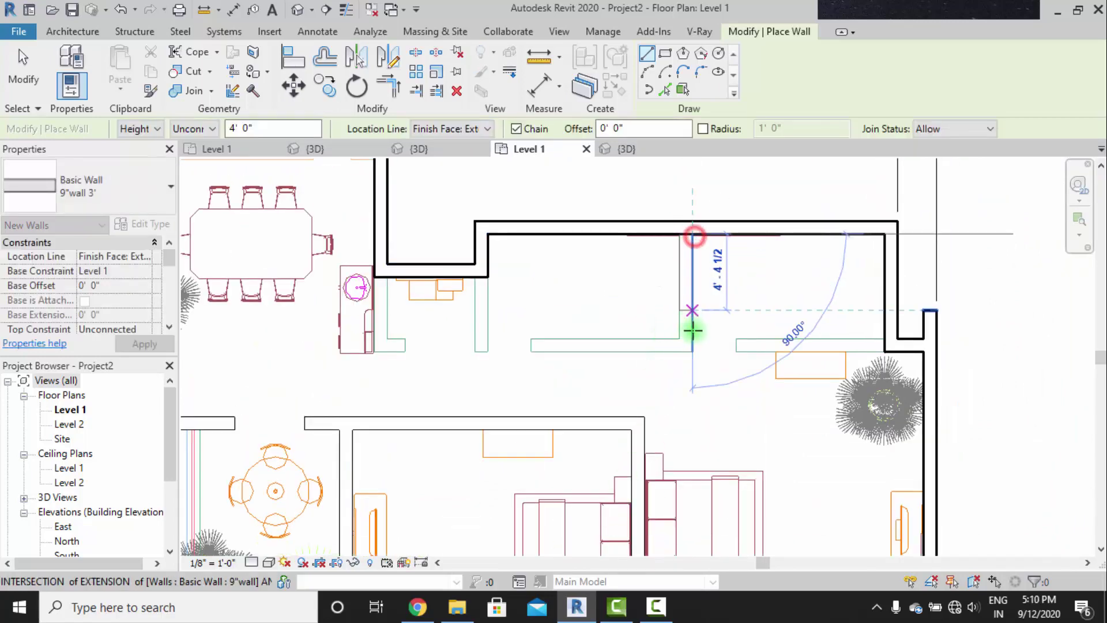
{"action": "left_click", "coordinate": [695, 349]}
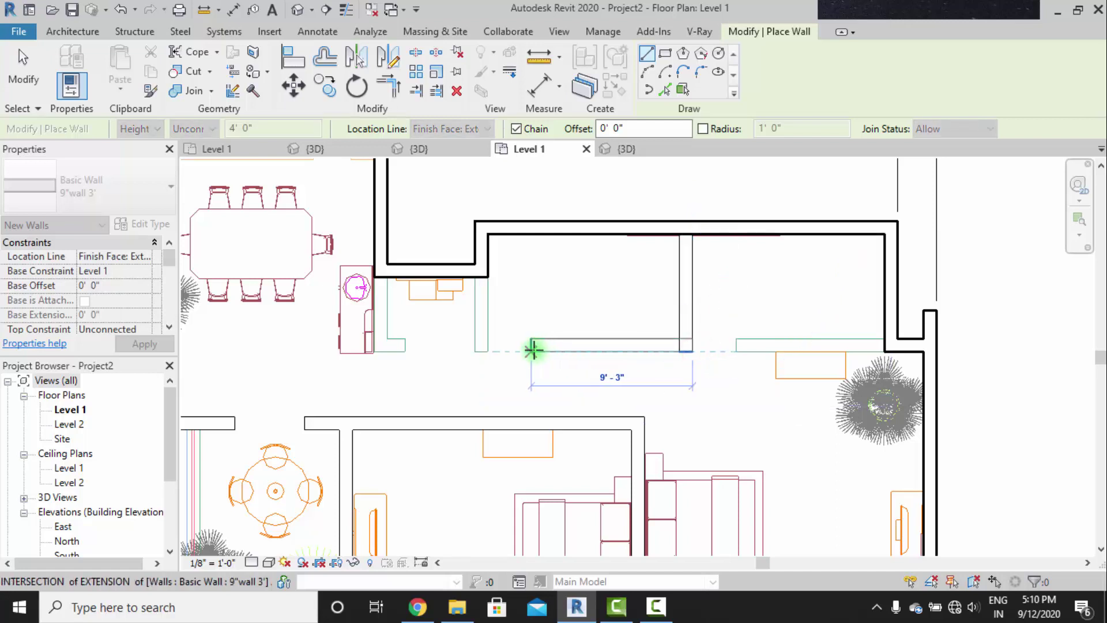
{"action": "key", "text": "Escape"}
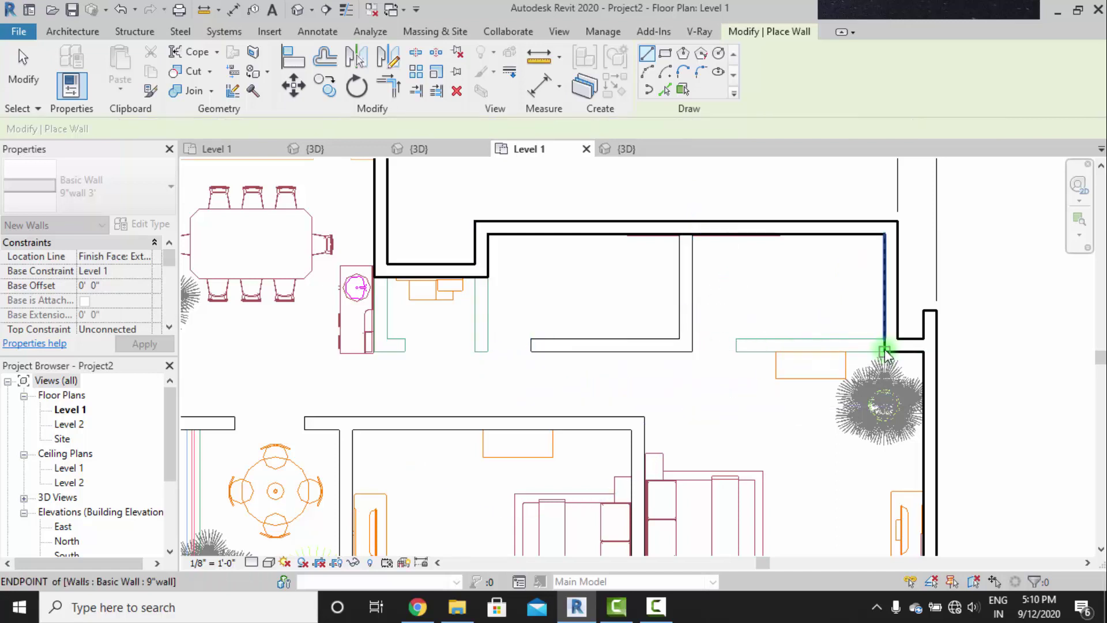
Draw the low wall above the east bedroom from the exterior wall's inner corner west to the door opening.
{"action": "left_click", "coordinate": [884, 348]}
{"action": "left_click", "coordinate": [738, 351]}
{"action": "middle_click_drag", "start_coordinate": [494, 366], "coordinate": [635, 395]}
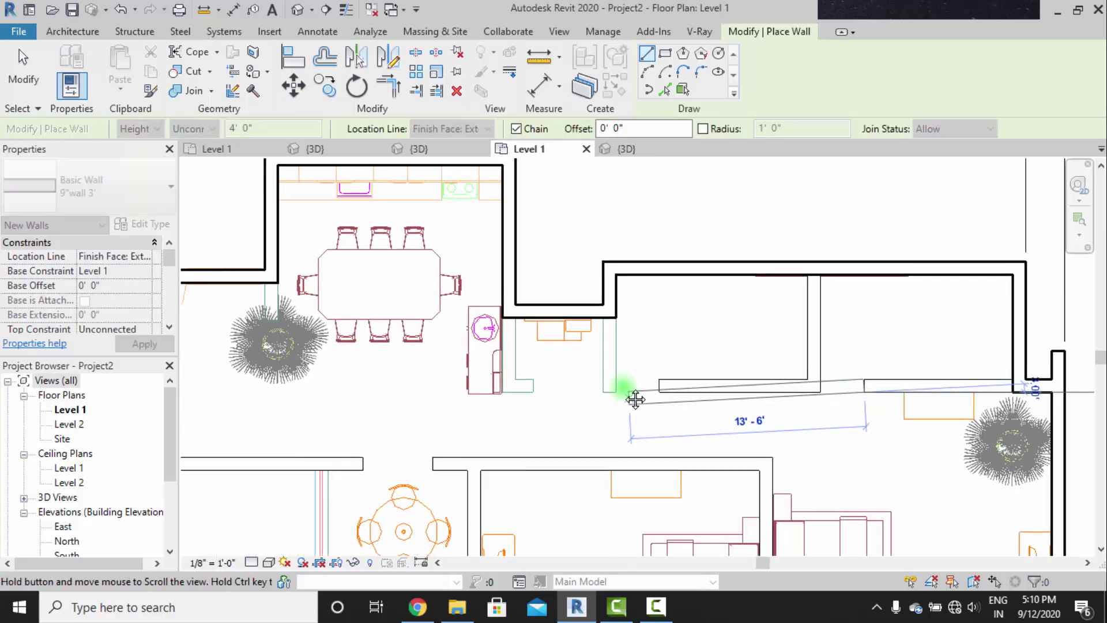
{"action": "key", "text": "Escape"}
Draw the low walls on both sides of the small room below the notch, the east one 4' 3" long and the west one with a short eastward return.
{"action": "left_click", "coordinate": [616, 314]}
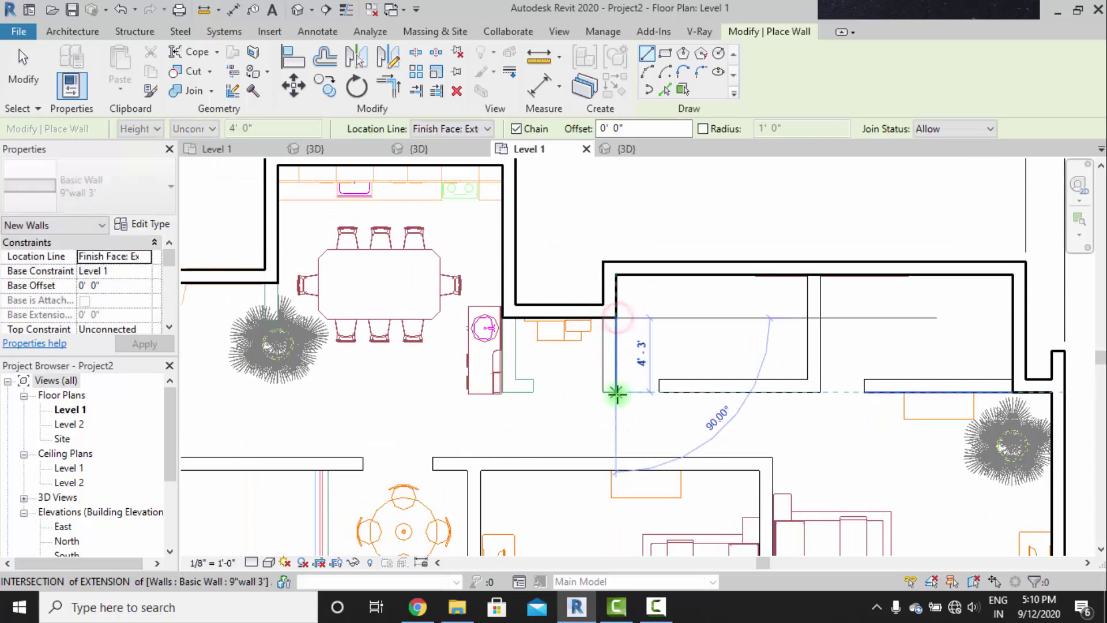
{"action": "left_click", "coordinate": [617, 393]}
{"action": "left_click", "coordinate": [515, 316]}
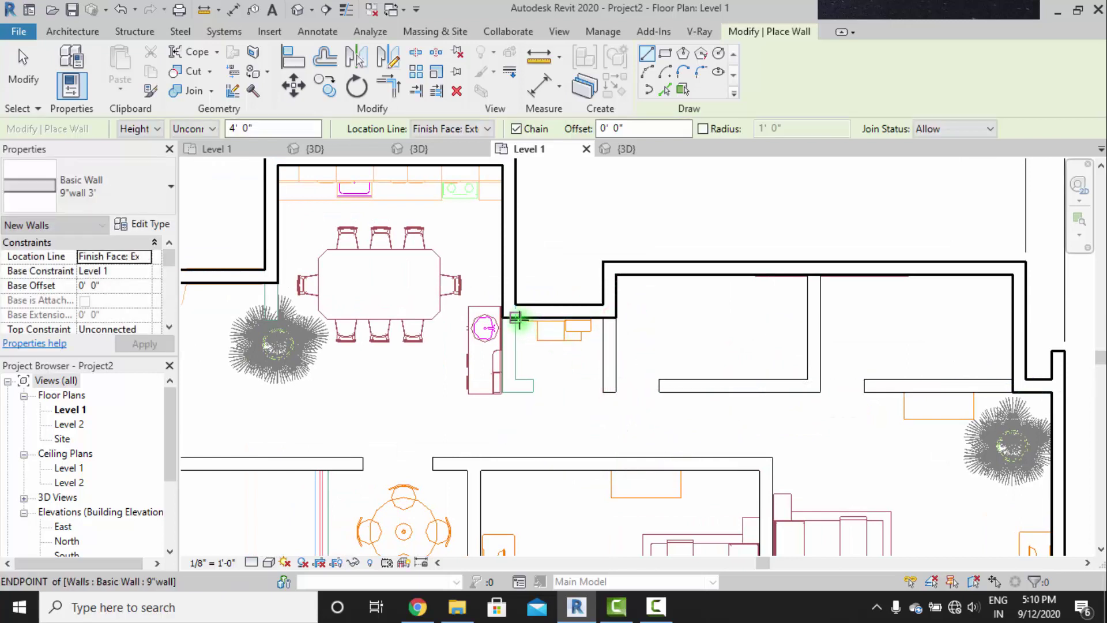
{"action": "left_click", "coordinate": [519, 377]}
{"action": "left_click", "coordinate": [532, 380]}
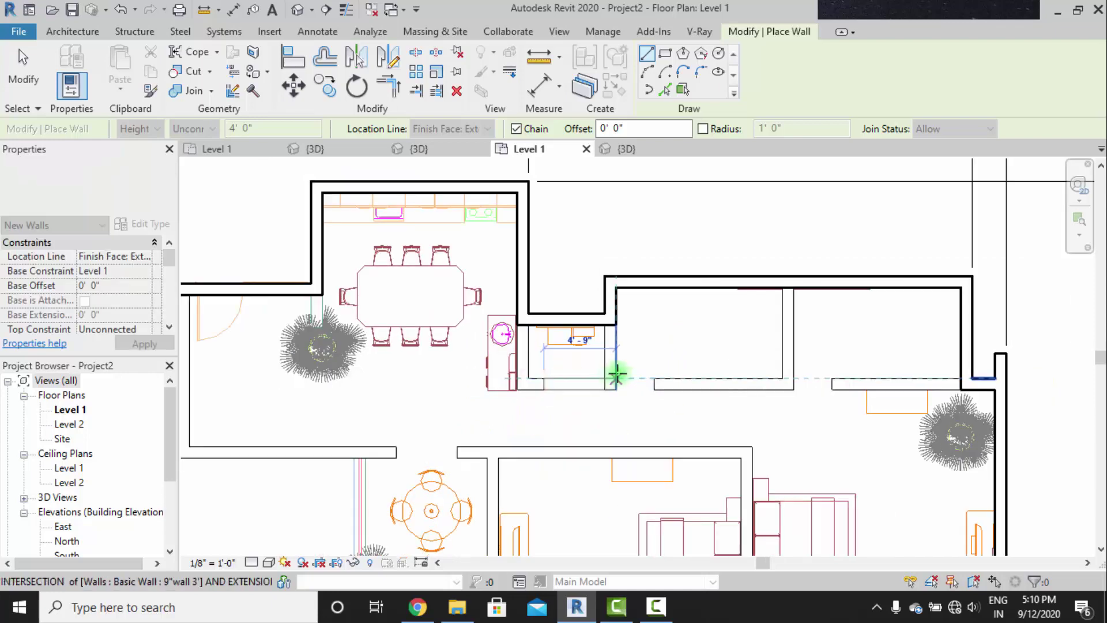
{"action": "scroll", "coordinate": [556, 351], "scroll_direction": "down", "scroll_amount": 3}
{"action": "key", "text": "Escape"}
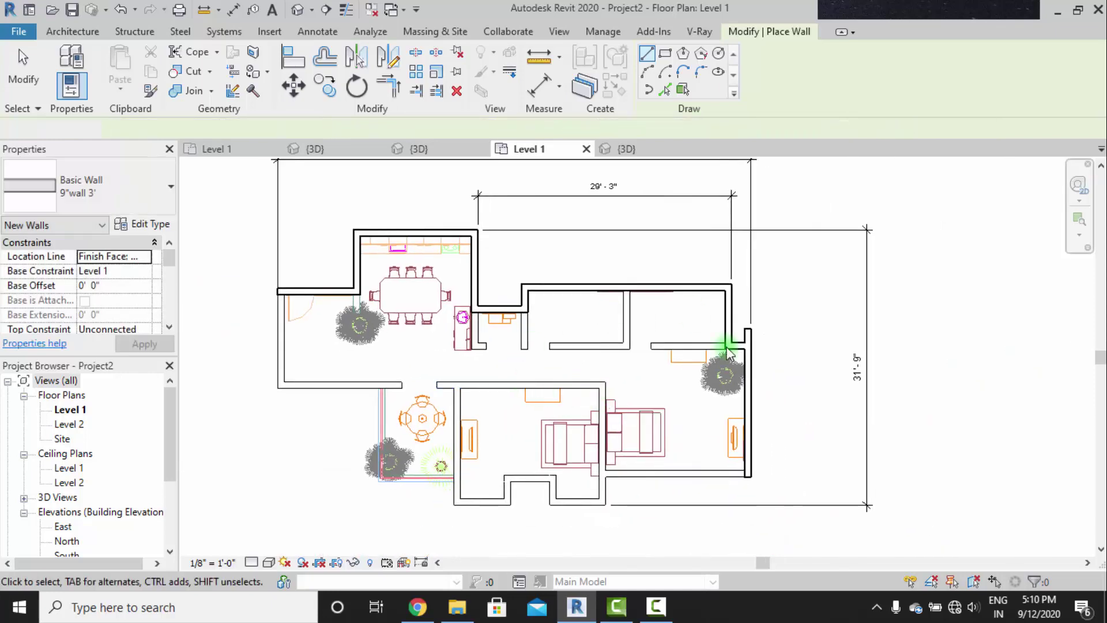
{"action": "key", "text": "Escape"}
{"action": "middle_click_drag", "start_coordinate": [566, 388], "coordinate": [597, 383]}
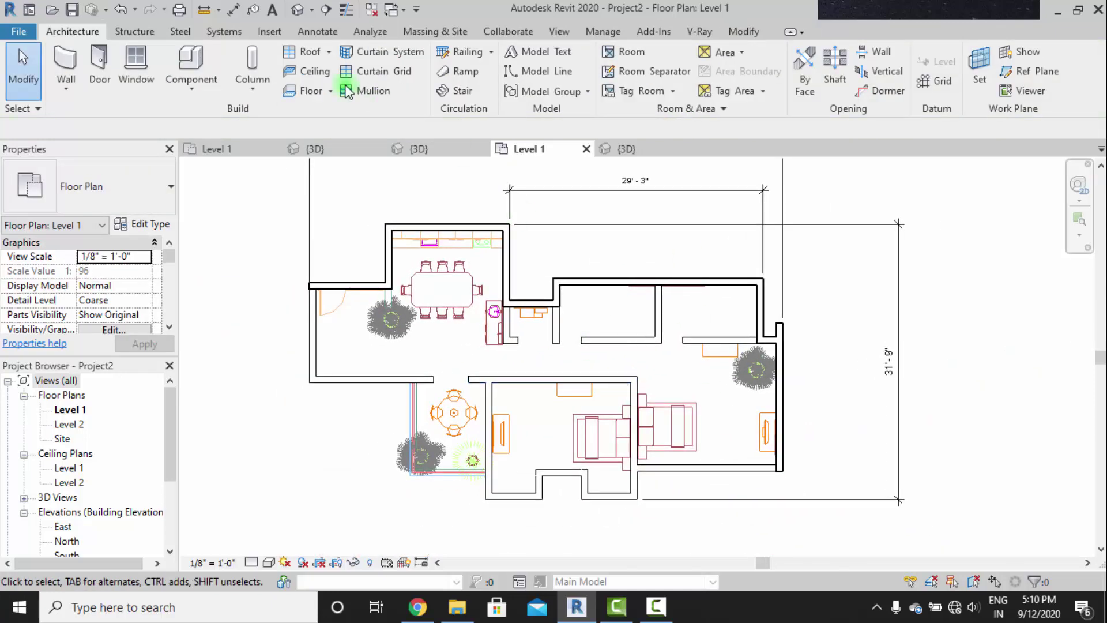
Inspect the low interior and exterior walls in Project2's 3D view.
{"action": "left_click", "coordinate": [627, 150]}
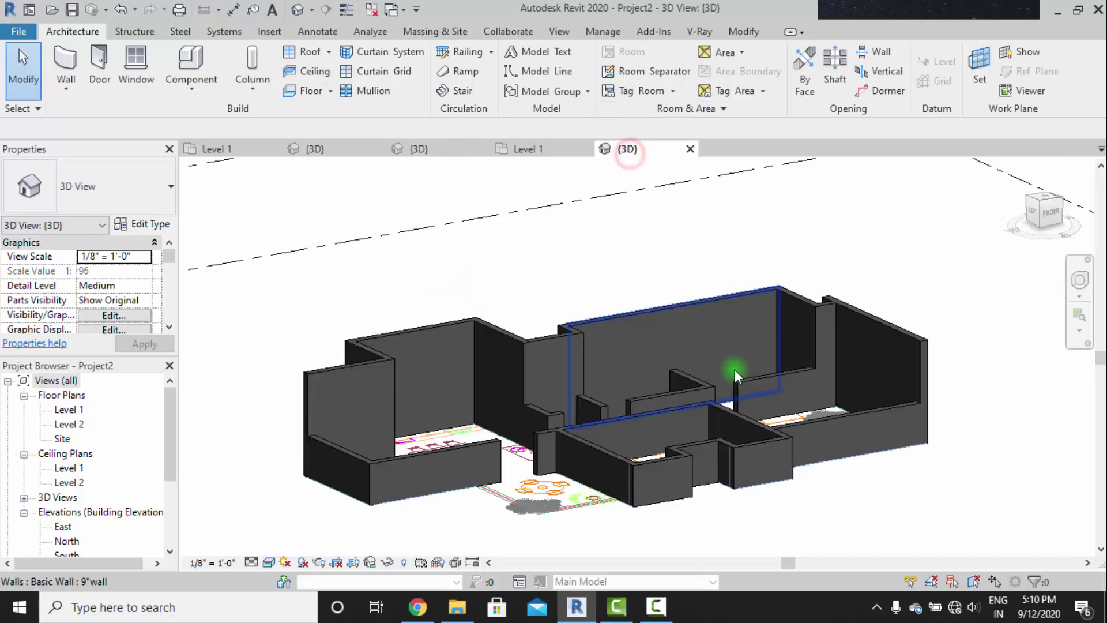
{"action": "middle_click_drag", "start_coordinate": [800, 388], "coordinate": [850, 427], "text": "shift"}
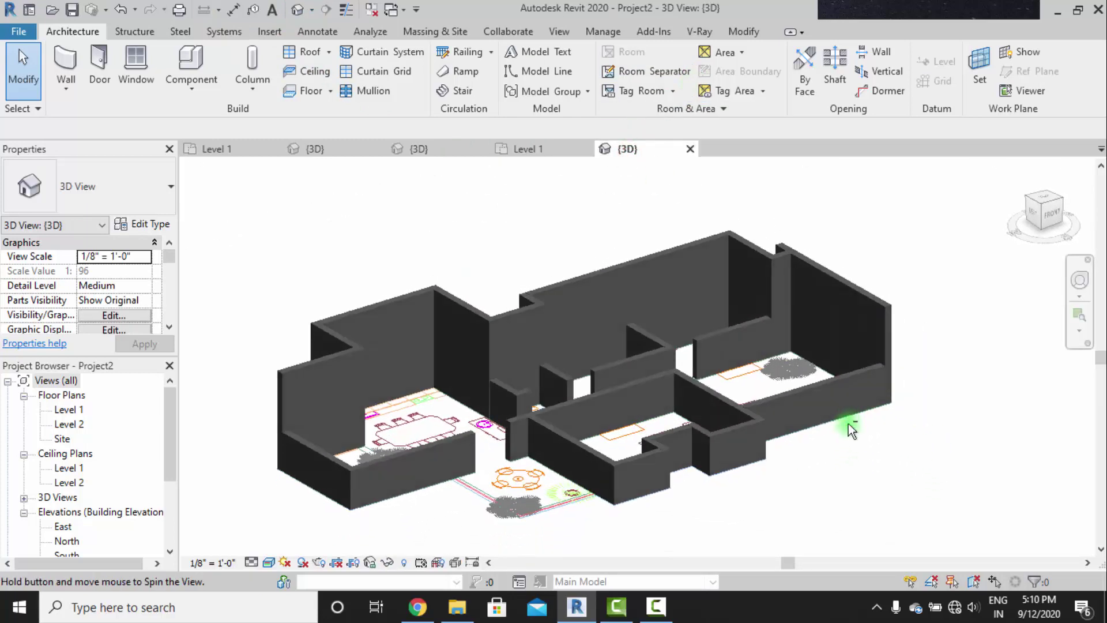
{"action": "scroll", "coordinate": [634, 444], "scroll_direction": "up", "scroll_amount": 5}
{"action": "middle_click_drag", "start_coordinate": [701, 468], "coordinate": [689, 455], "text": "shift"}
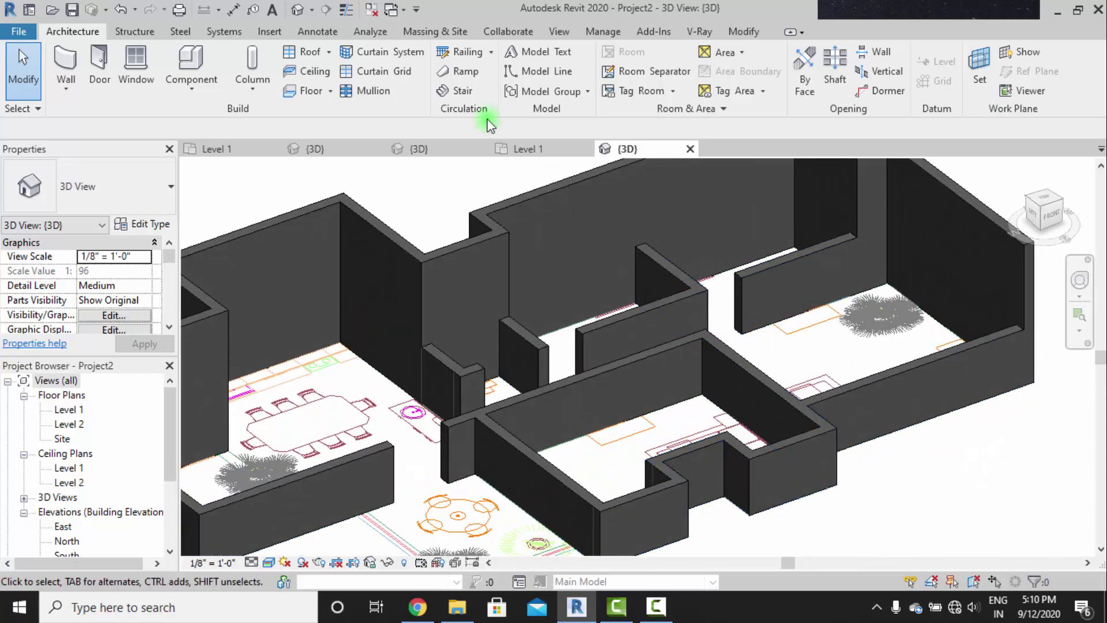
Examine the floor in the 3D view of the finished REVIT ARCHITECTURE PART 1 model as a reference.
{"action": "left_click", "coordinate": [419, 150]}
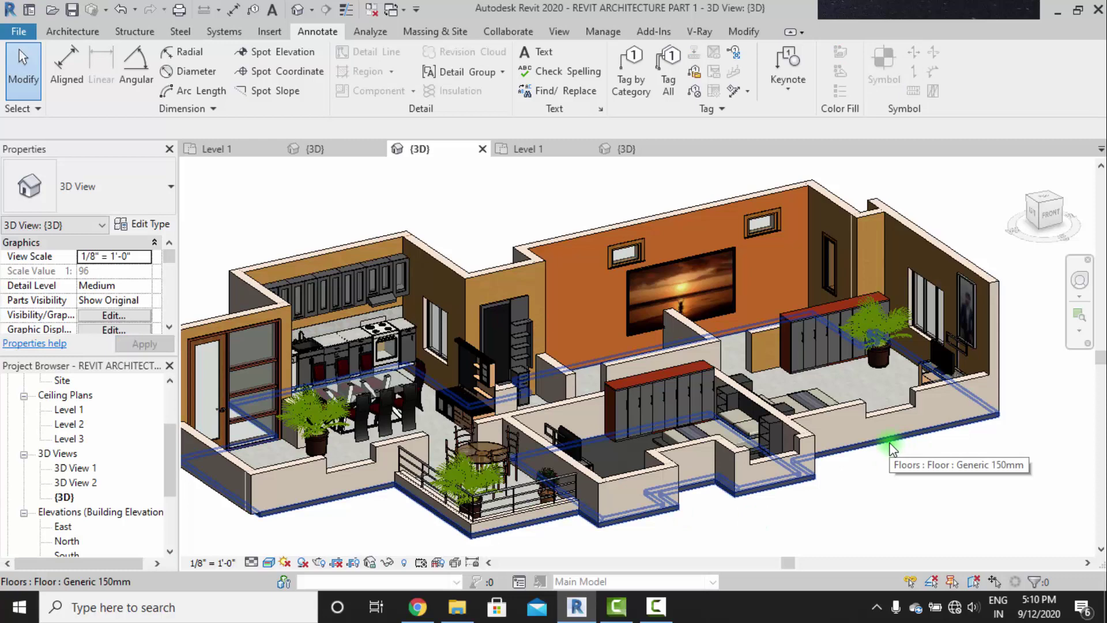
{"action": "left_click", "coordinate": [821, 434]}
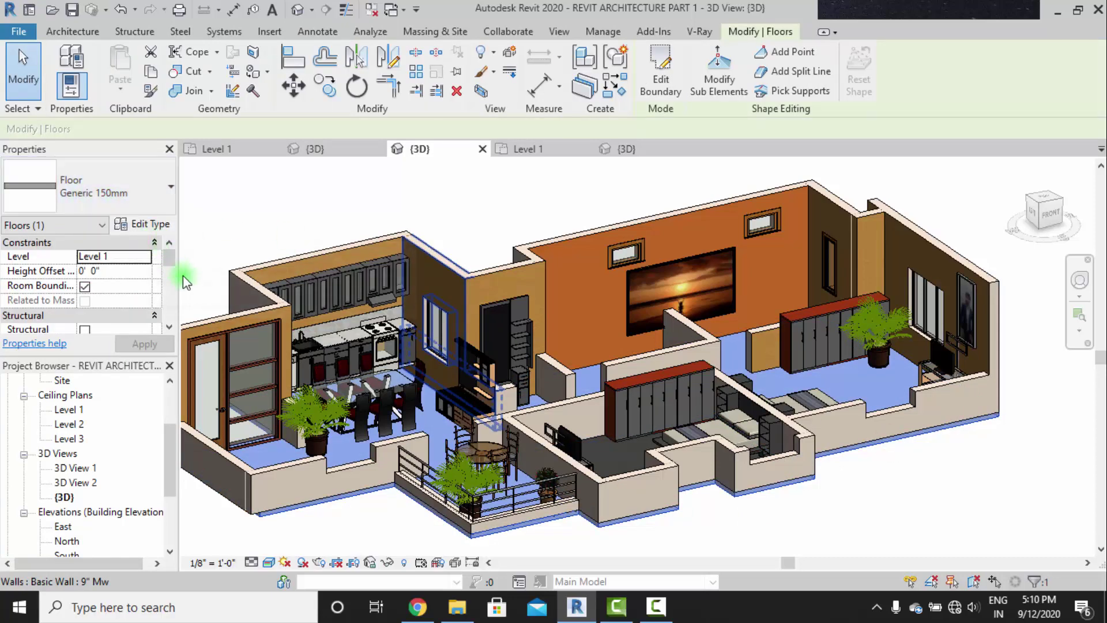
{"action": "left_click", "coordinate": [898, 493]}
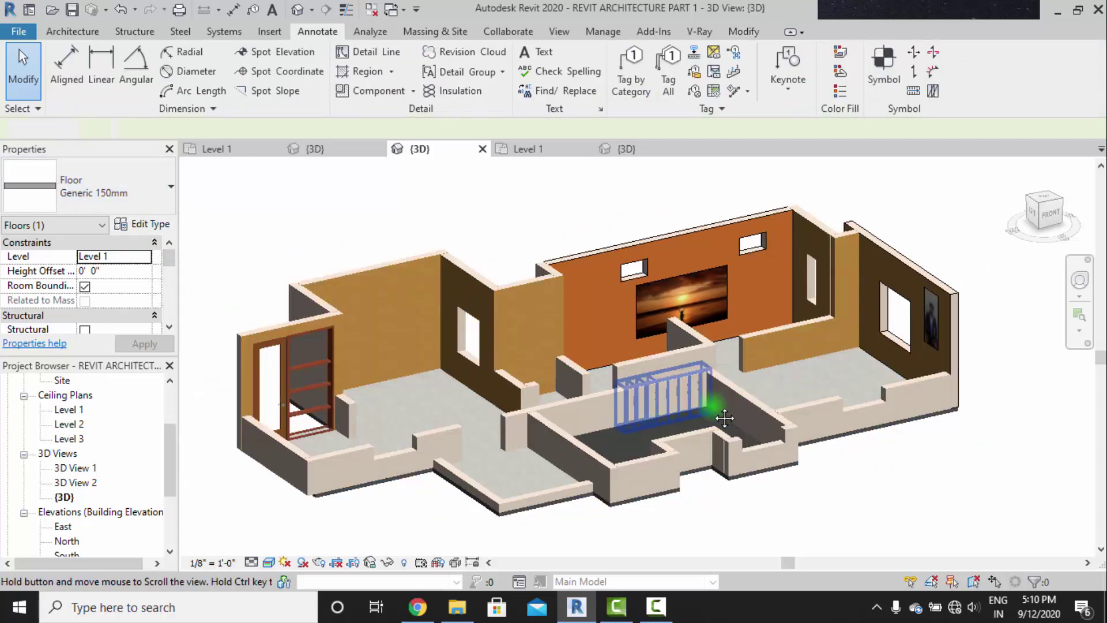
{"action": "scroll", "coordinate": [778, 423], "scroll_direction": "down", "scroll_amount": 1}
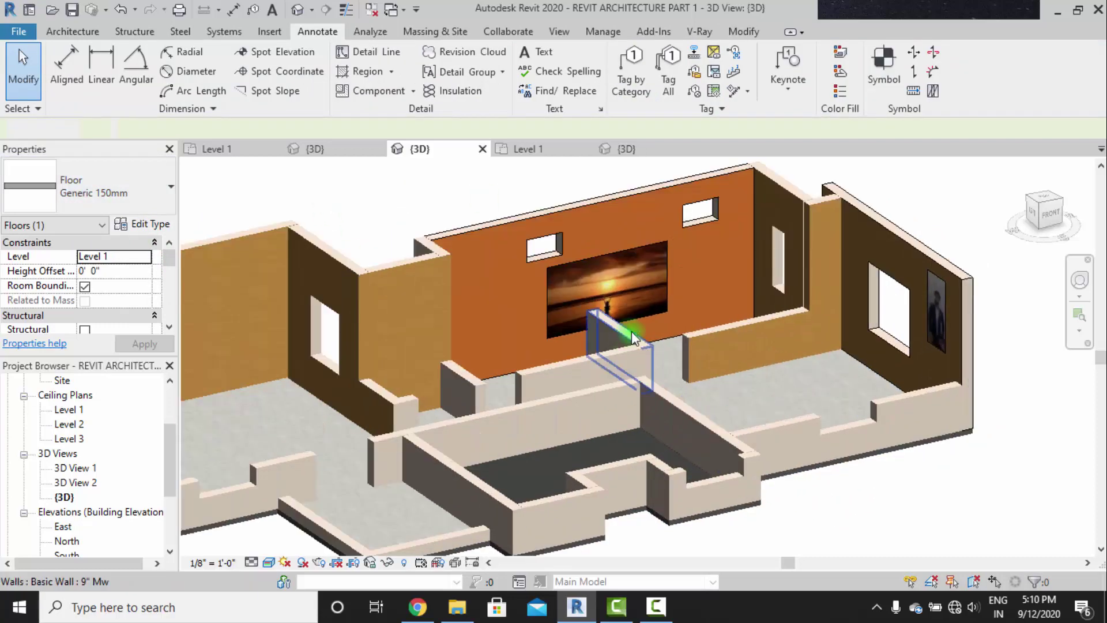
{"action": "scroll", "coordinate": [690, 330], "scroll_direction": "down", "scroll_amount": 1}
{"action": "scroll", "coordinate": [689, 332], "scroll_direction": "down", "scroll_amount": 1}
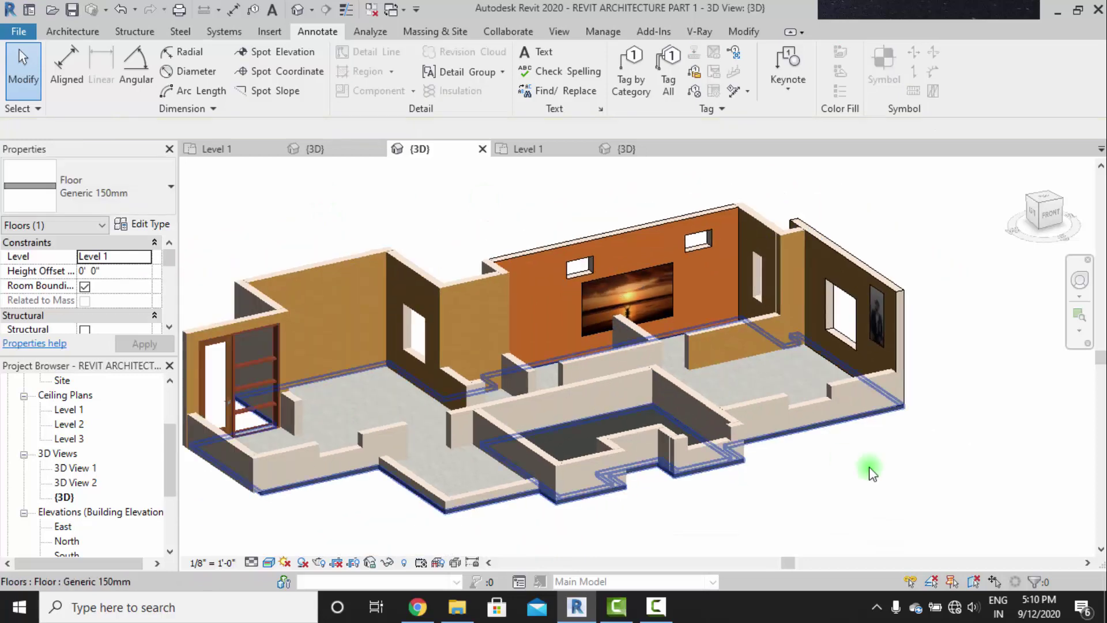
{"action": "left_click", "coordinate": [874, 469]}
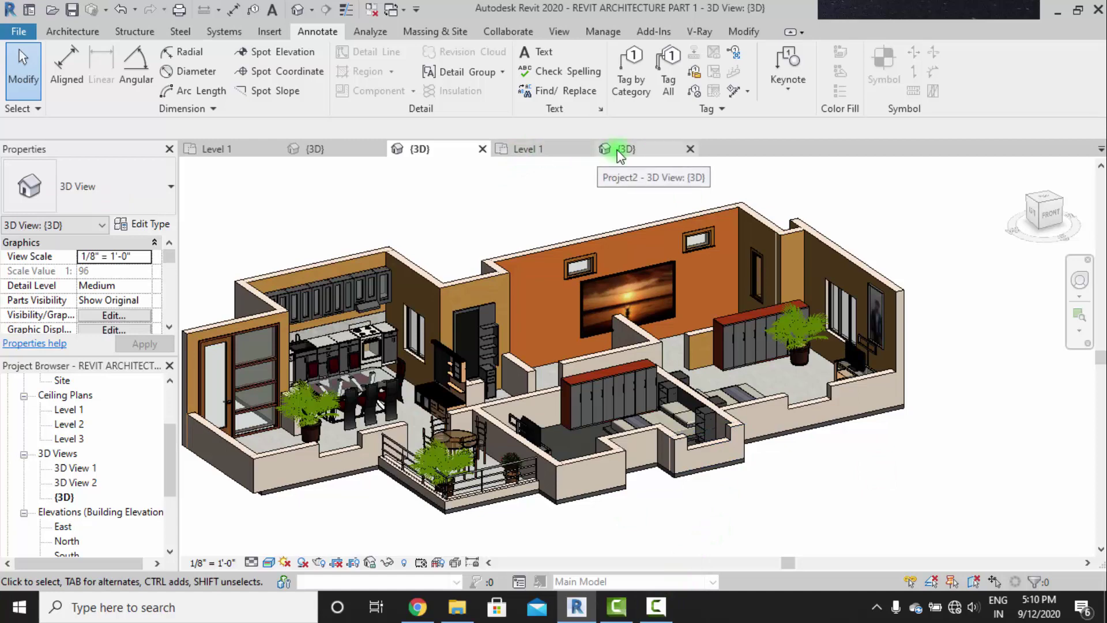
Start an architectural floor in Project2's Level 1 plan and sketch its boundary from the northwest corner along the north walls' inner faces to the east end.
{"action": "left_click", "coordinate": [557, 154]}
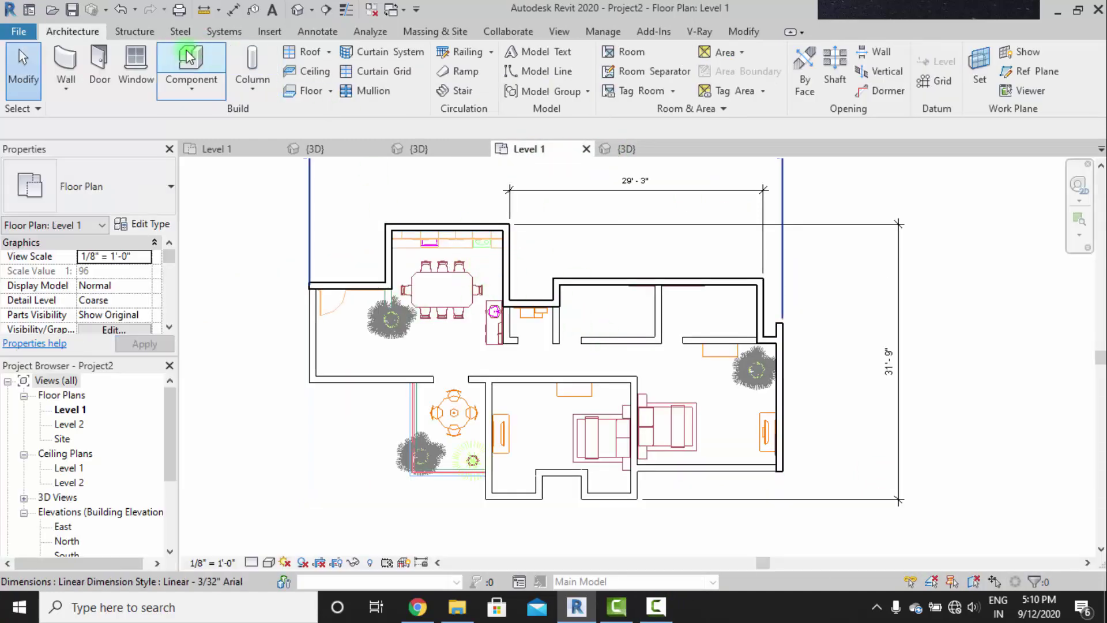
{"action": "left_click", "coordinate": [332, 91]}
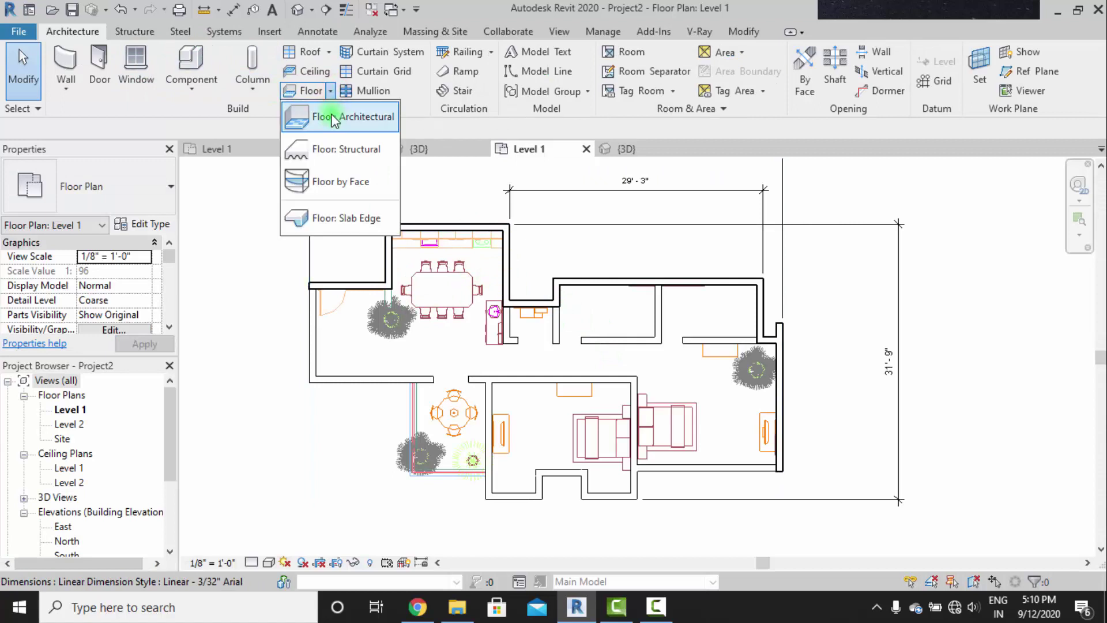
{"action": "left_click", "coordinate": [334, 118]}
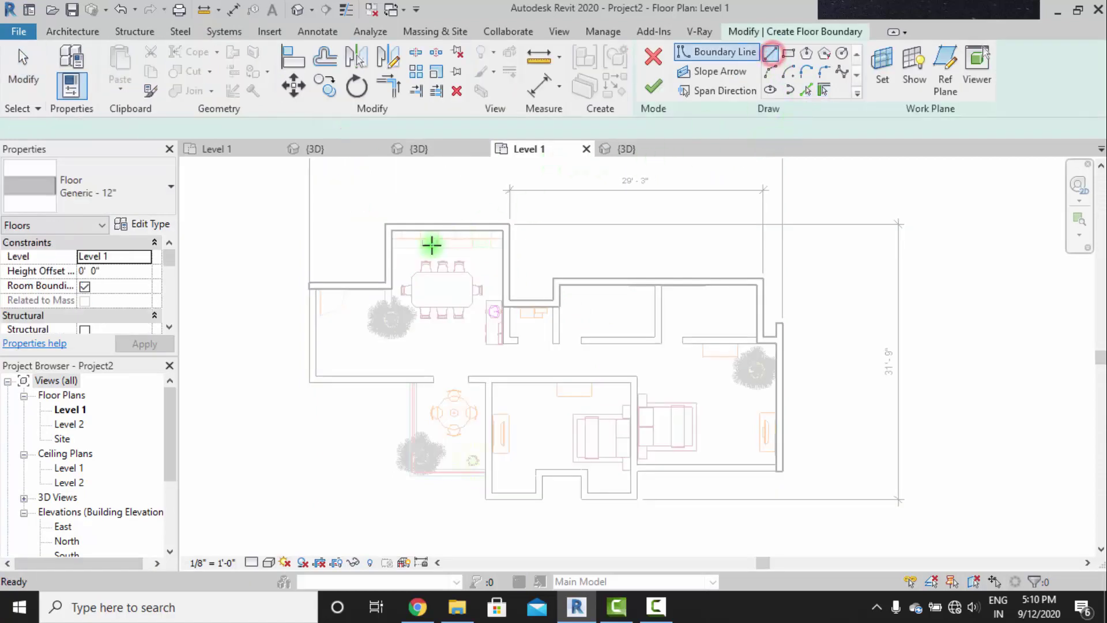
{"action": "left_click", "coordinate": [310, 289]}
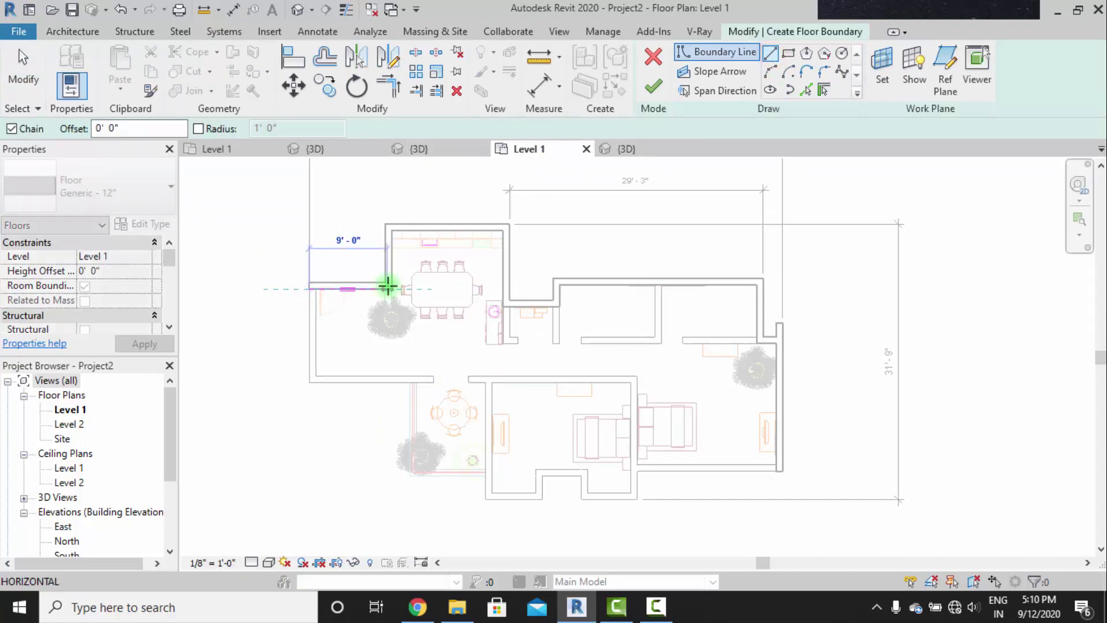
{"action": "left_click", "coordinate": [392, 288]}
{"action": "left_click", "coordinate": [392, 230]}
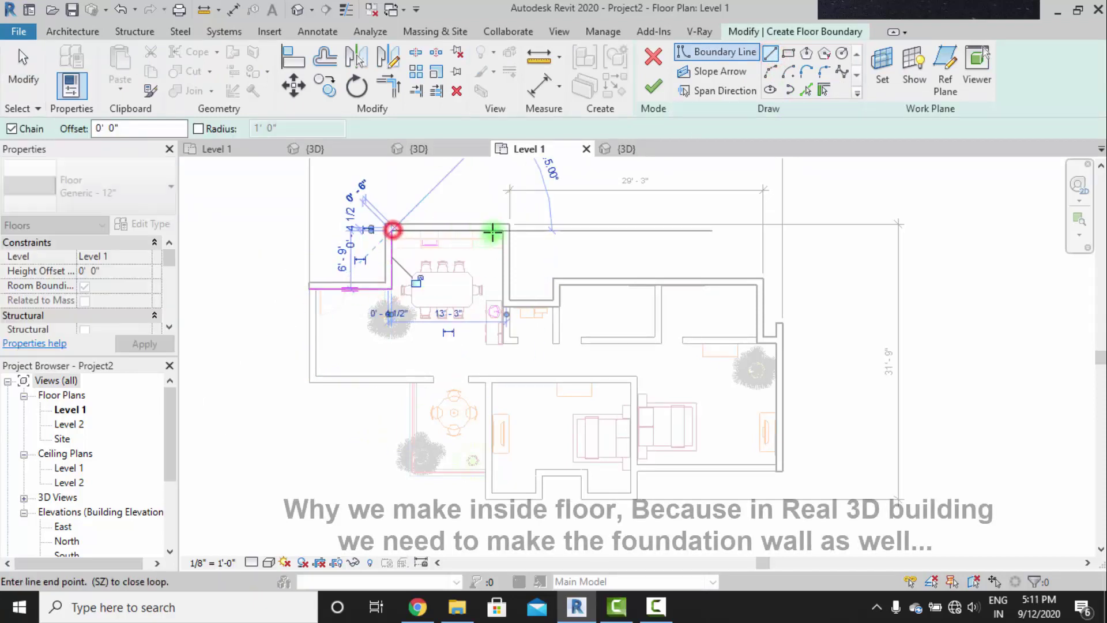
{"action": "left_click", "coordinate": [503, 231]}
{"action": "left_click", "coordinate": [503, 306]}
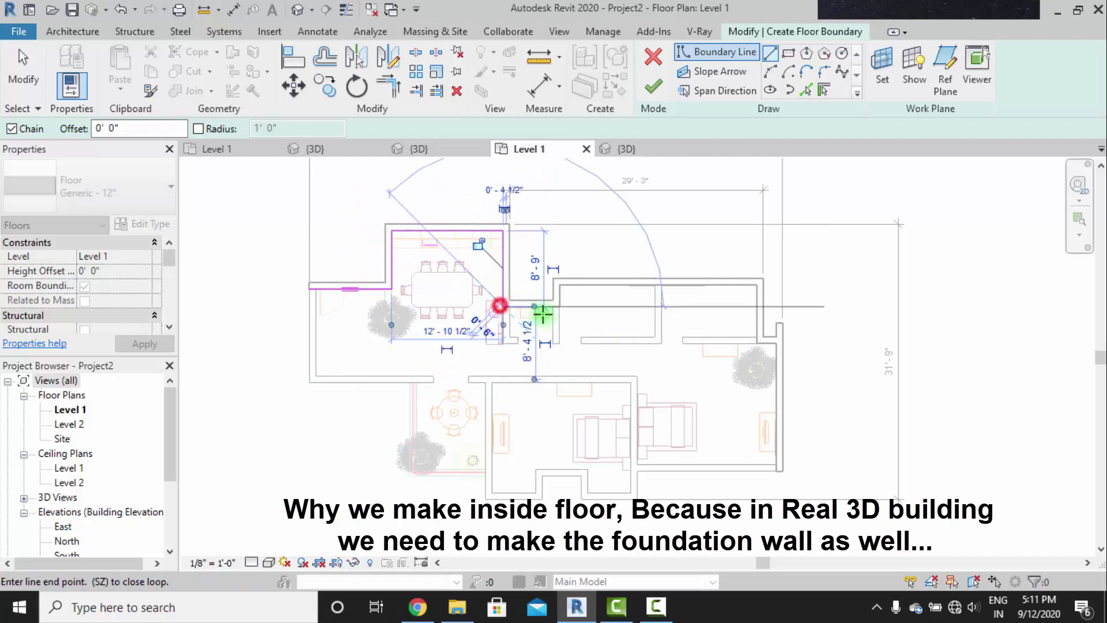
{"action": "left_click", "coordinate": [558, 306]}
{"action": "left_click", "coordinate": [559, 284]}
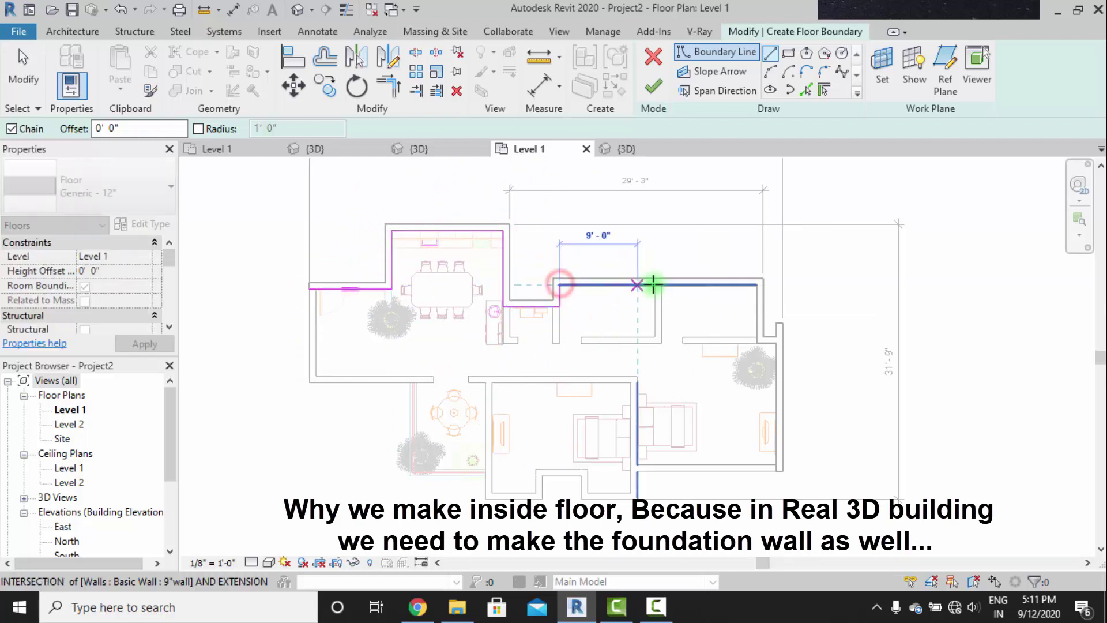
{"action": "left_click", "coordinate": [753, 284]}
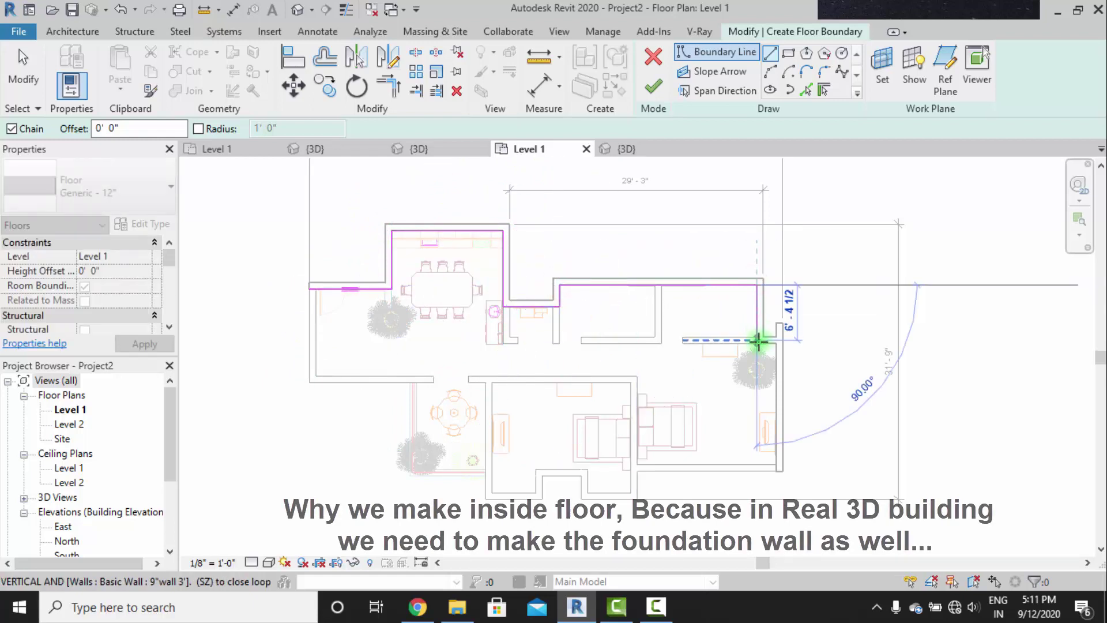
Continue the floor boundary around the east bedroom's inner wall faces and up its west partition to the hallway's south wall.
{"action": "scroll", "coordinate": [754, 344], "scroll_direction": "up", "scroll_amount": 2}
{"action": "left_click", "coordinate": [757, 343]}
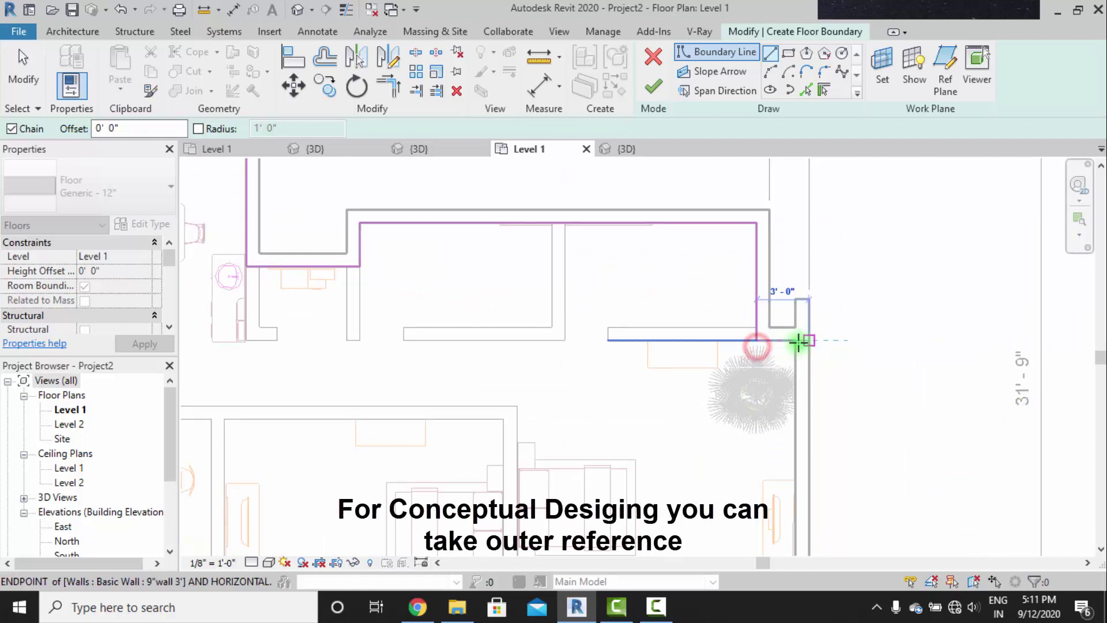
{"action": "left_click", "coordinate": [784, 335]}
{"action": "scroll", "coordinate": [779, 467], "scroll_direction": "down", "scroll_amount": 2}
{"action": "scroll", "coordinate": [786, 400], "scroll_direction": "up", "scroll_amount": 3}
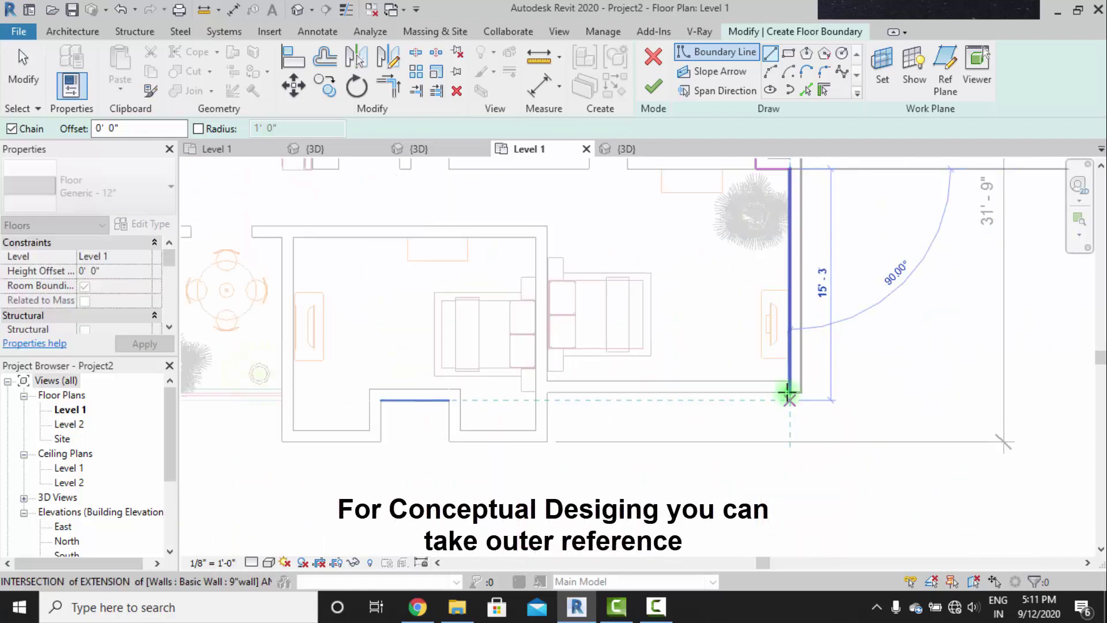
{"action": "left_click", "coordinate": [789, 380]}
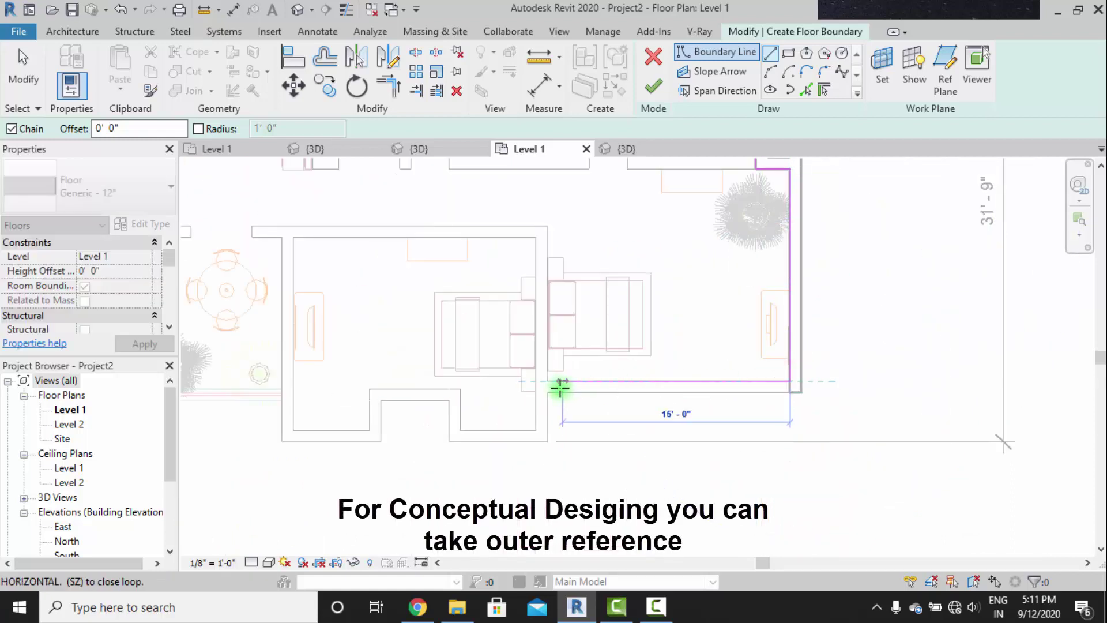
{"action": "left_click", "coordinate": [548, 382]}
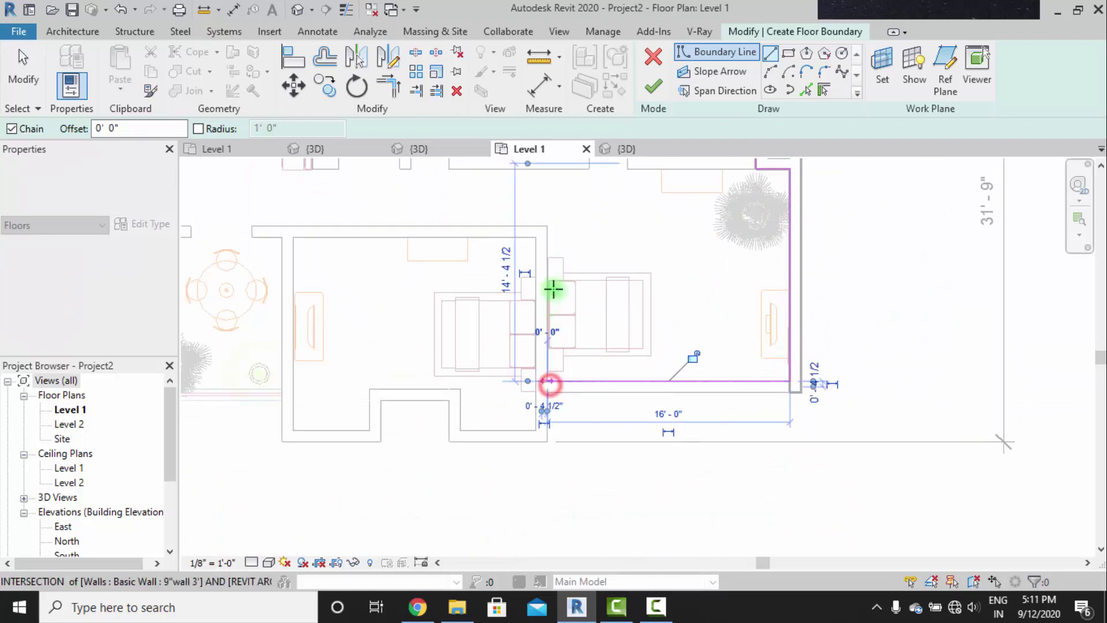
{"action": "left_click", "coordinate": [544, 225]}
Extend the floor boundary west along the hallway's south wall and up the west wall's inner face to the north boundary line.
{"action": "middle_click_drag", "start_coordinate": [437, 229], "coordinate": [680, 264]}
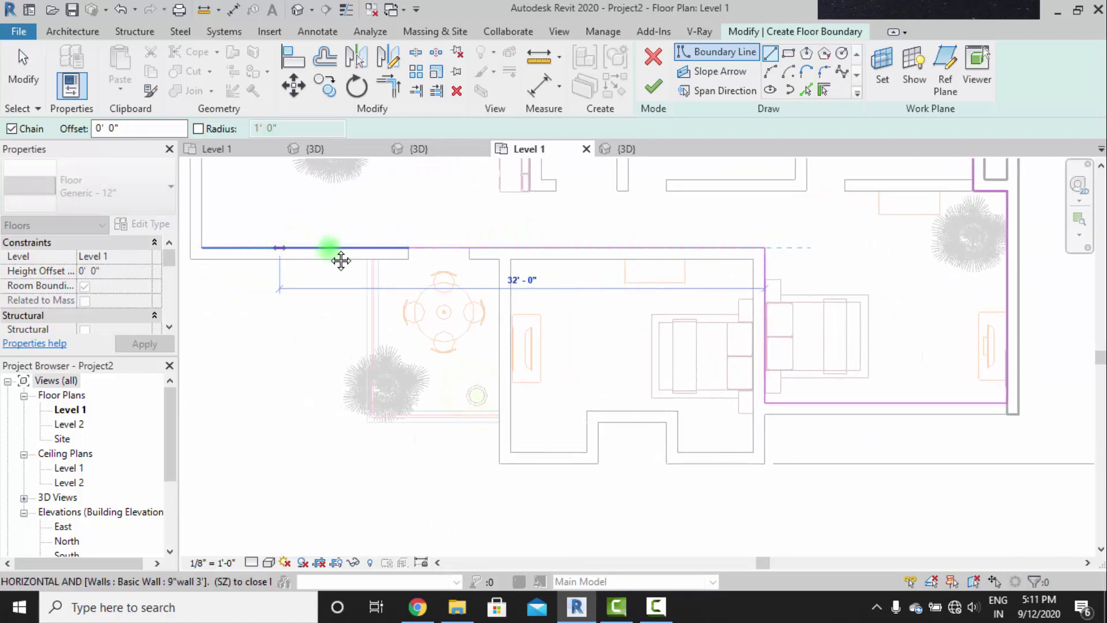
{"action": "middle_click_drag", "start_coordinate": [341, 260], "coordinate": [628, 310]}
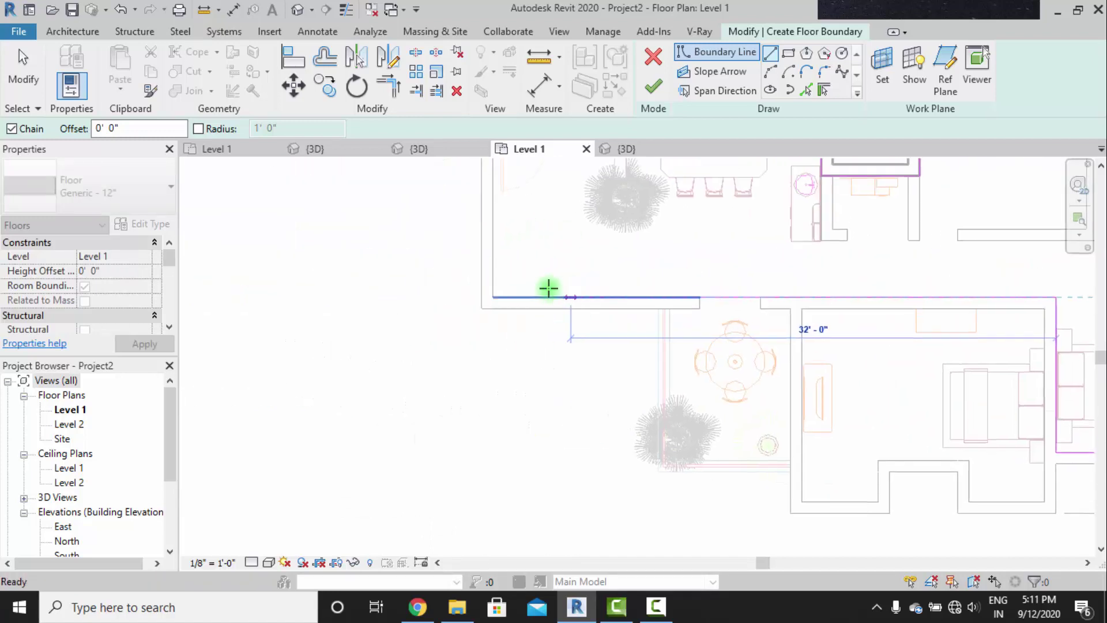
{"action": "left_click", "coordinate": [531, 242]}
{"action": "middle_click_drag", "start_coordinate": [530, 242], "coordinate": [519, 452]}
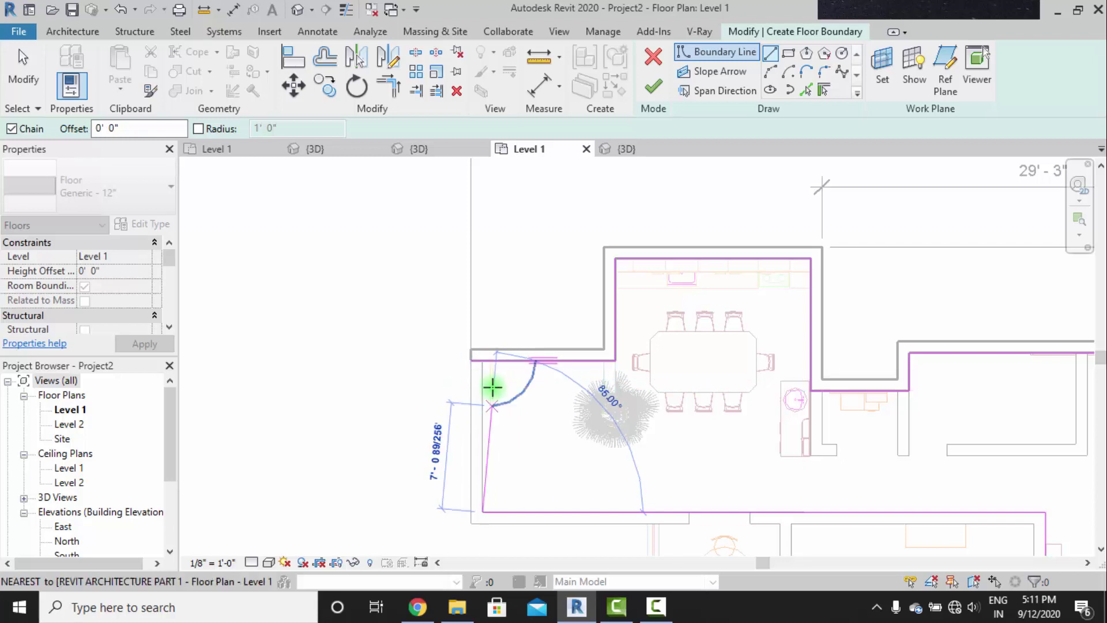
{"action": "scroll", "coordinate": [493, 382], "scroll_direction": "up", "scroll_amount": 4}
{"action": "left_click", "coordinate": [466, 304]}
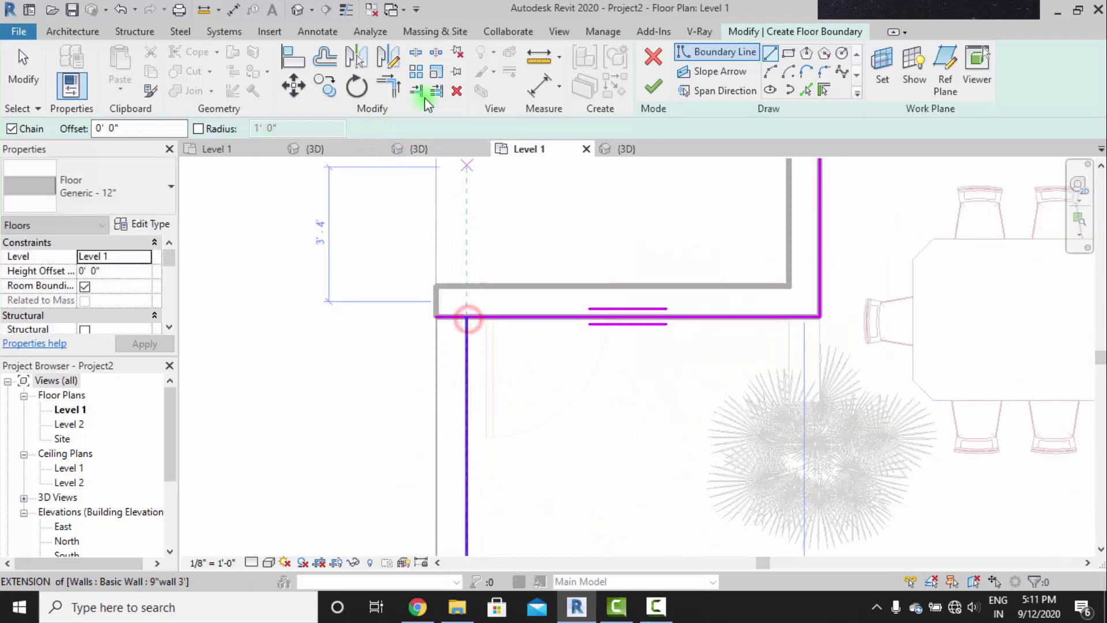
Trim the boundary's northwest corner where the west and north lines meet, and finish the floor sketch.
{"action": "left_click", "coordinate": [387, 90]}
{"action": "left_click", "coordinate": [487, 316]}
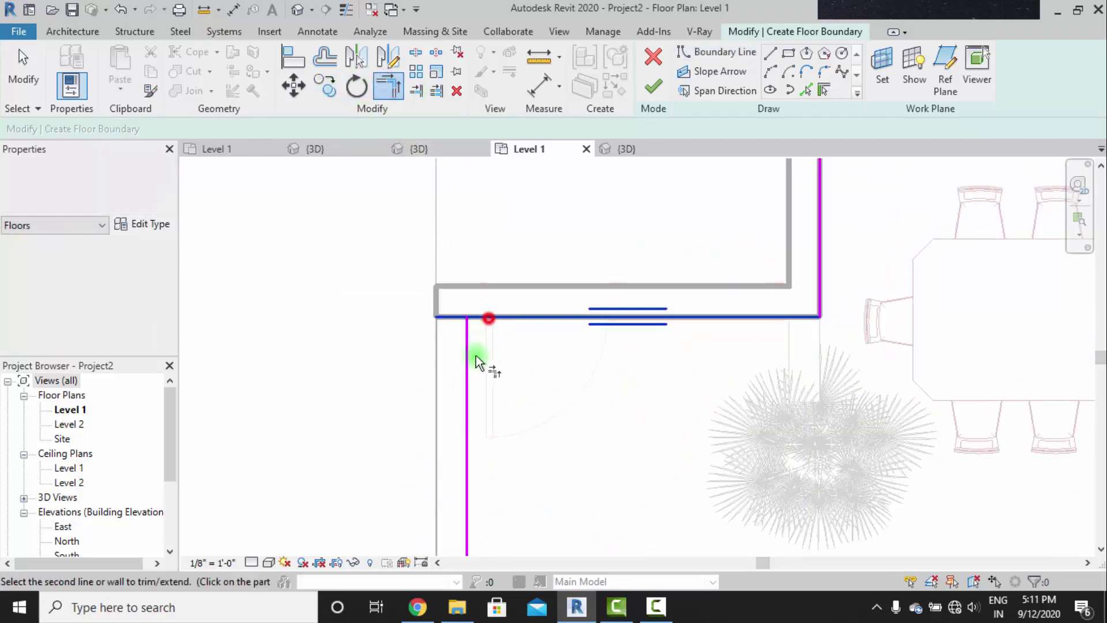
{"action": "left_click", "coordinate": [472, 367]}
{"action": "scroll", "coordinate": [456, 320], "scroll_direction": "down", "scroll_amount": 2}
{"action": "scroll", "coordinate": [482, 349], "scroll_direction": "down", "scroll_amount": 3}
{"action": "scroll", "coordinate": [686, 375], "scroll_direction": "down", "scroll_amount": 3}
{"action": "middle_click_drag", "start_coordinate": [697, 367], "coordinate": [567, 284]}
{"action": "scroll", "coordinate": [731, 374], "scroll_direction": "up", "scroll_amount": 3}
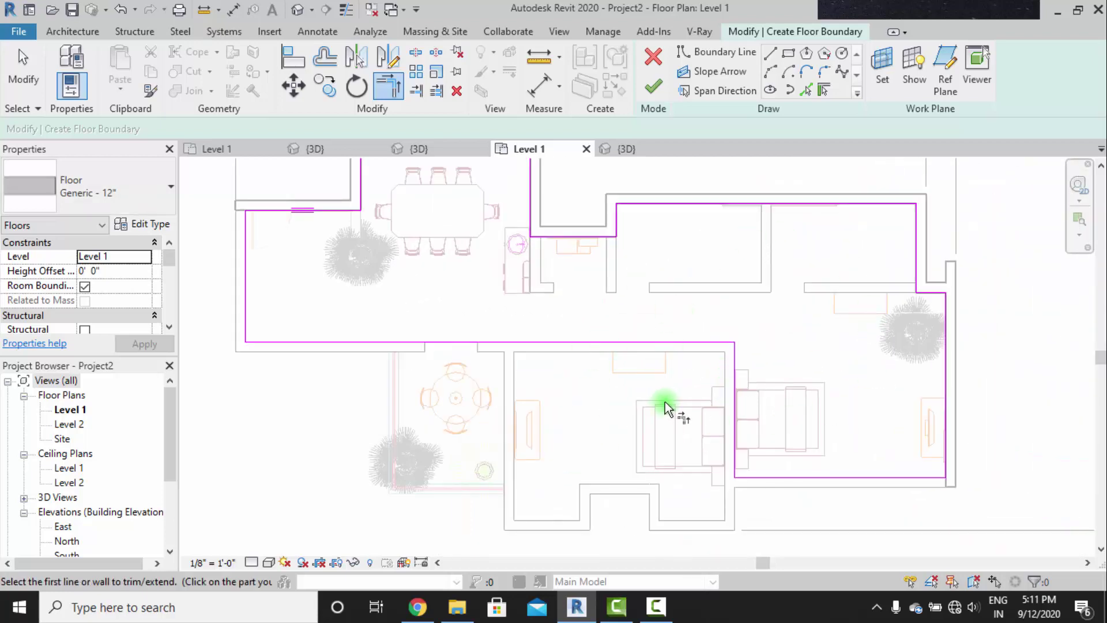
{"action": "middle_click_drag", "start_coordinate": [680, 417], "coordinate": [692, 381]}
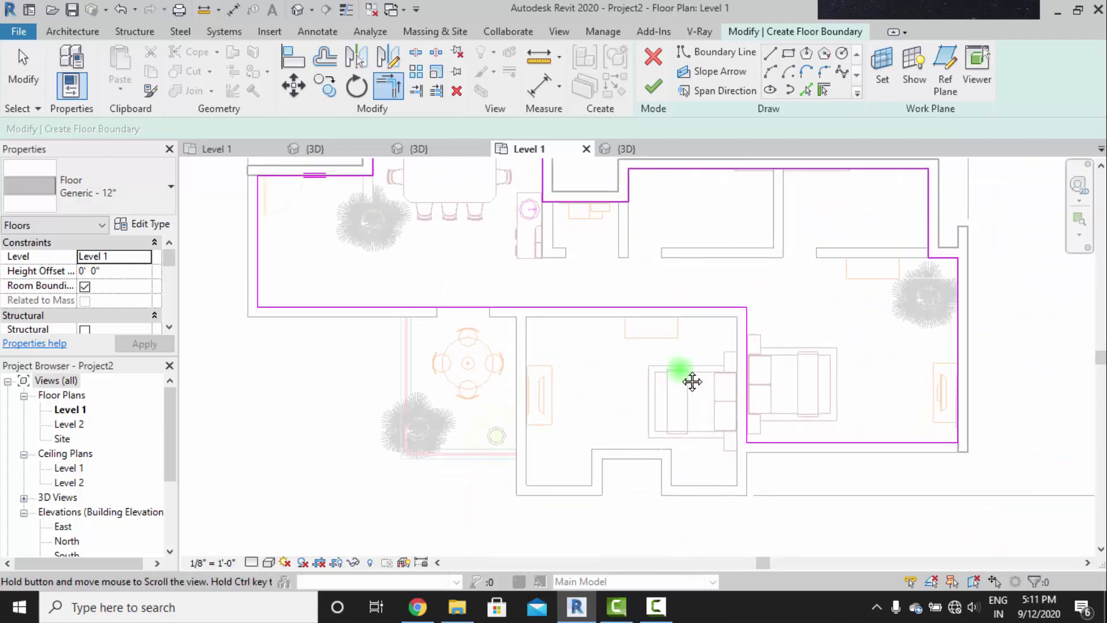
{"action": "left_click", "coordinate": [652, 91]}
{"action": "left_click", "coordinate": [328, 497]}
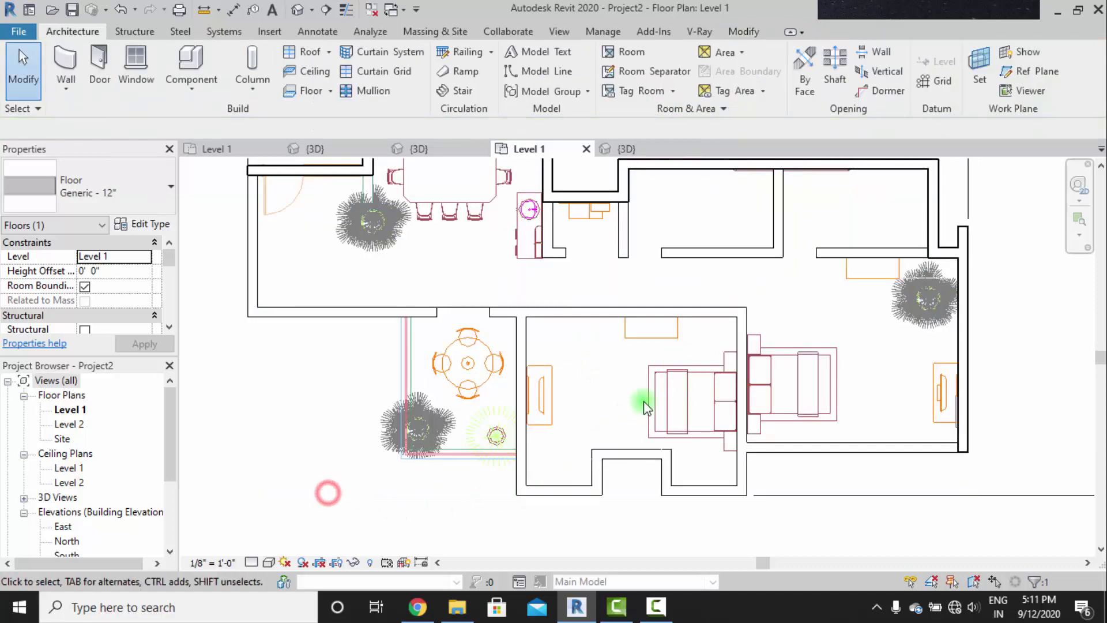
Start a Generic - 12" floor for the south bedroom and sketch its boundary along the north and east inner faces to the south wall's notch.
{"action": "left_click", "coordinate": [306, 92]}
{"action": "left_click", "coordinate": [772, 53]}
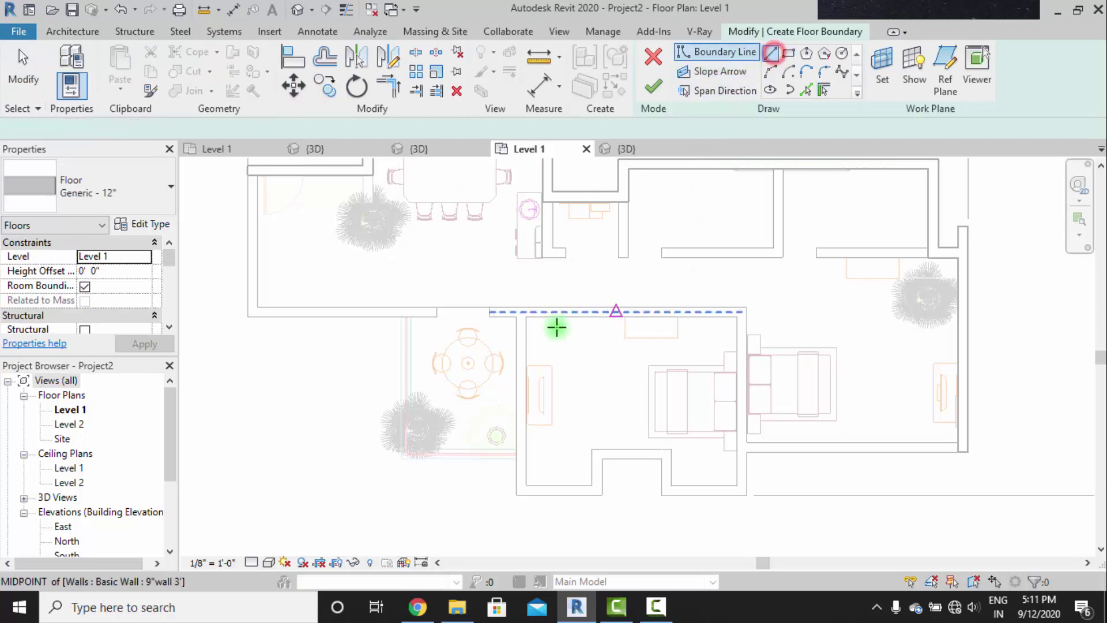
{"action": "left_click", "coordinate": [524, 316]}
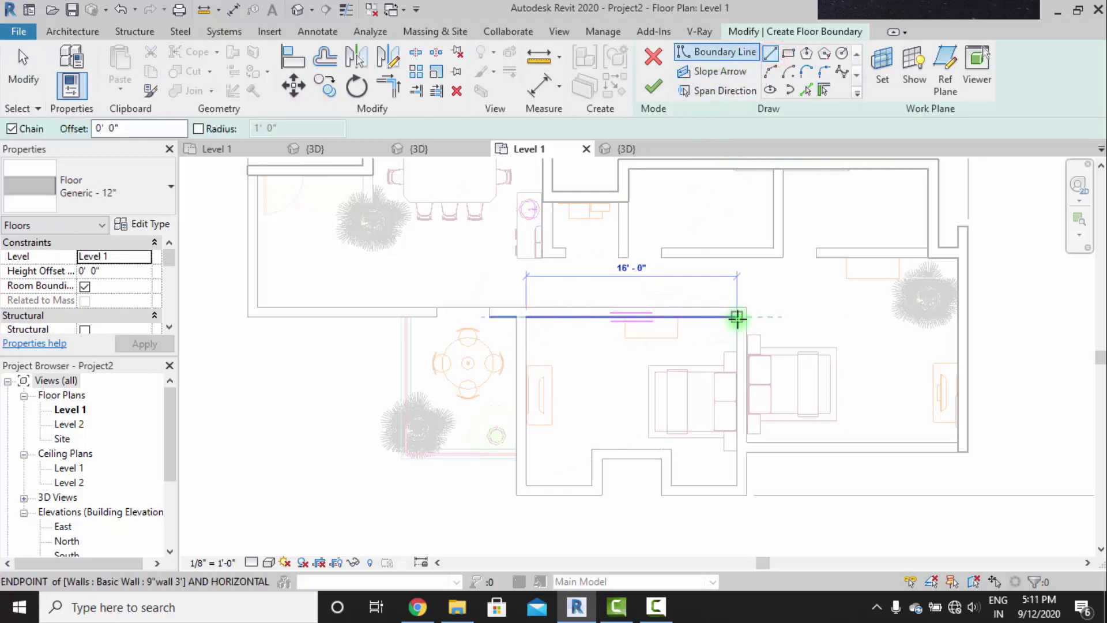
{"action": "left_click", "coordinate": [737, 317]}
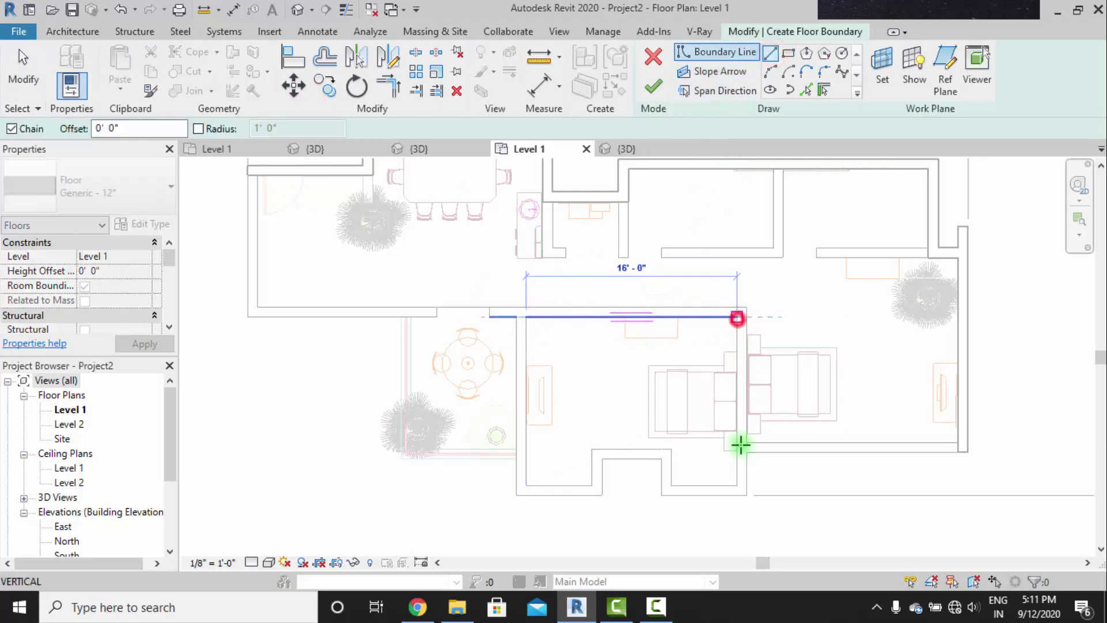
{"action": "left_click", "coordinate": [671, 486]}
{"action": "left_click", "coordinate": [671, 450]}
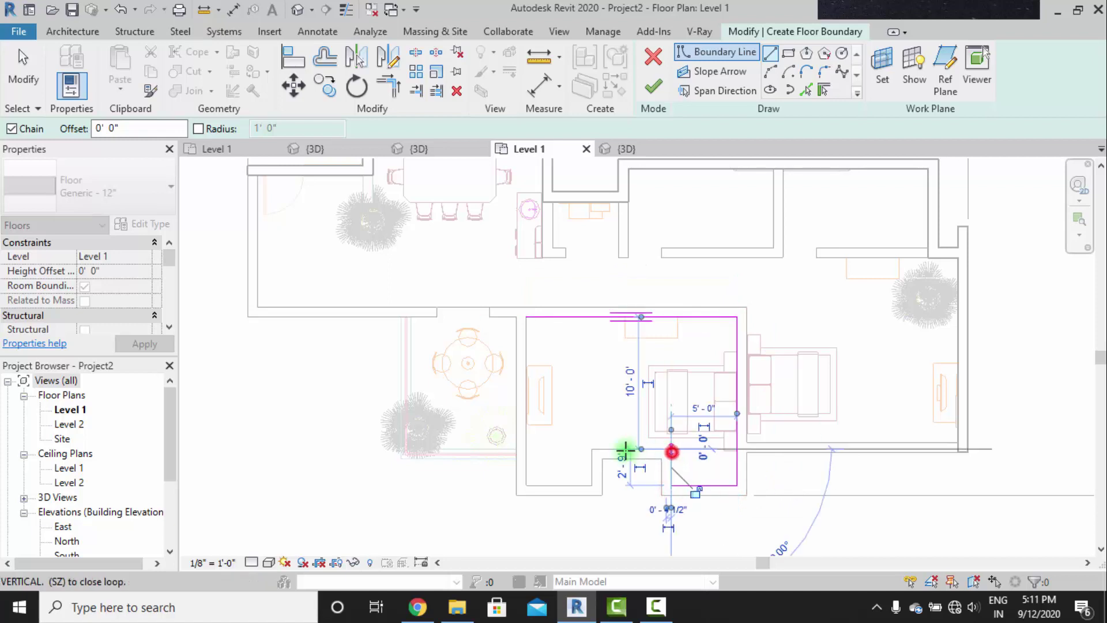
Continue the boundary around the south wall's notch, close it up the bedroom's west inner face, and finish the floor.
{"action": "left_click", "coordinate": [592, 449]}
{"action": "left_click", "coordinate": [592, 486]}
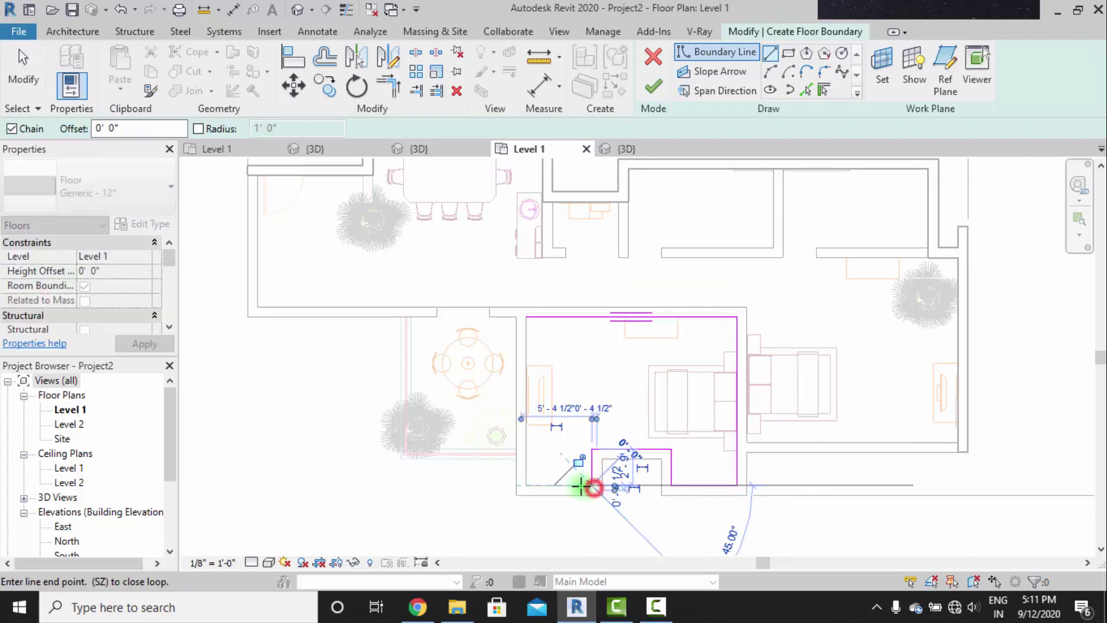
{"action": "left_click", "coordinate": [529, 484]}
{"action": "left_click", "coordinate": [527, 316]}
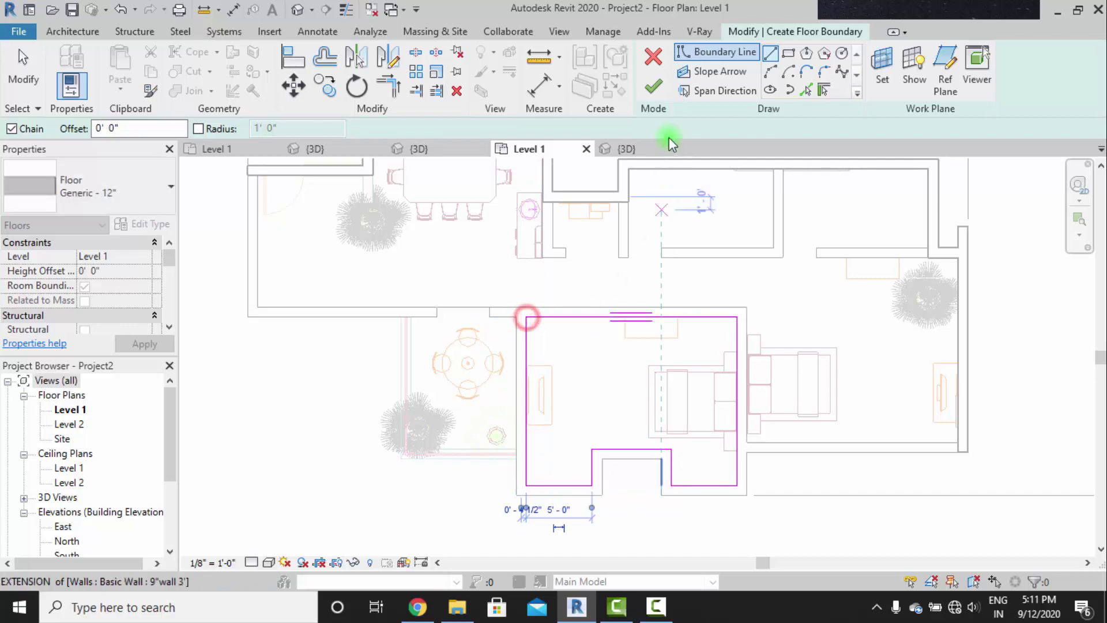
{"action": "left_click", "coordinate": [652, 87]}
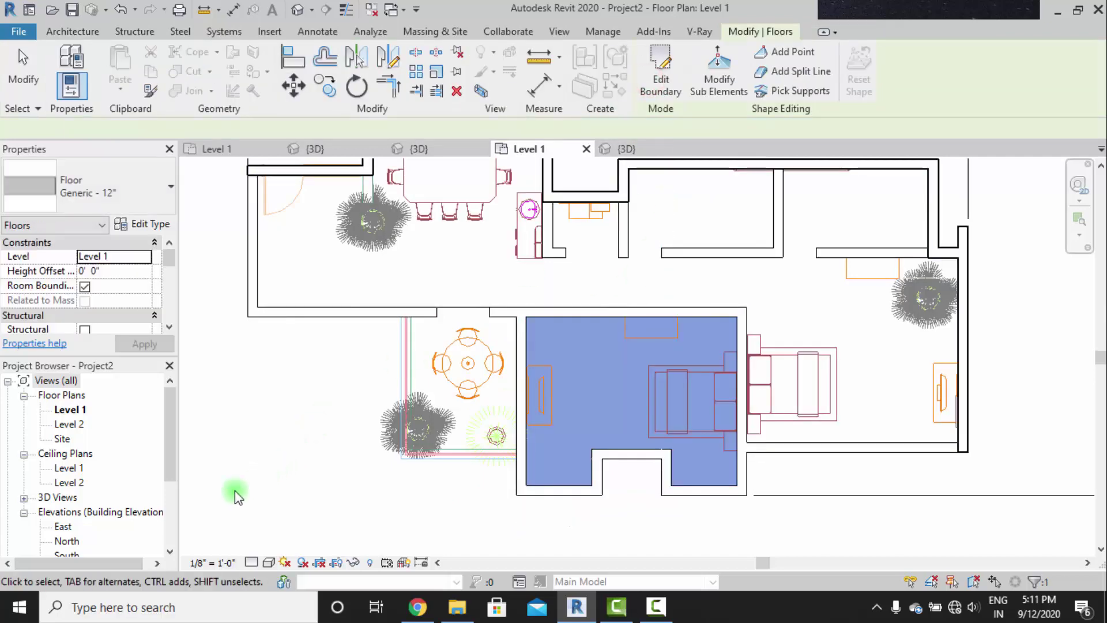
{"action": "left_click", "coordinate": [234, 490]}
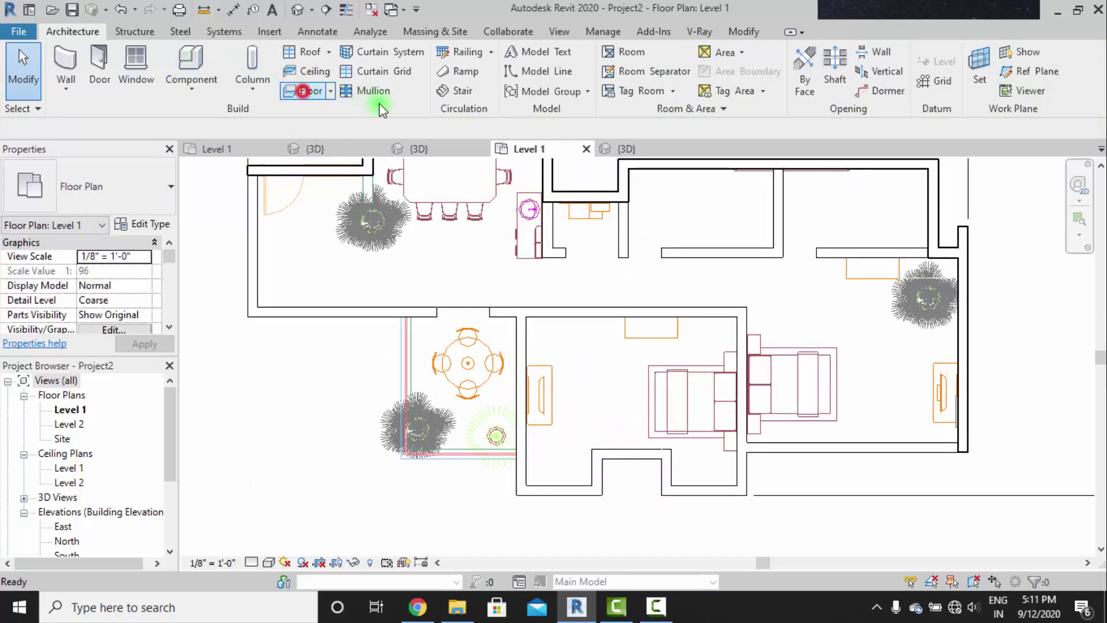
Create a rectangular Generic - 12" floor, about 8'-9" by 10'-9", covering the balcony outline west of the south bedroom.
{"action": "left_click", "coordinate": [515, 317]}
{"action": "scroll", "coordinate": [403, 450], "scroll_direction": "up", "scroll_amount": 3}
{"action": "left_click", "coordinate": [400, 468]}
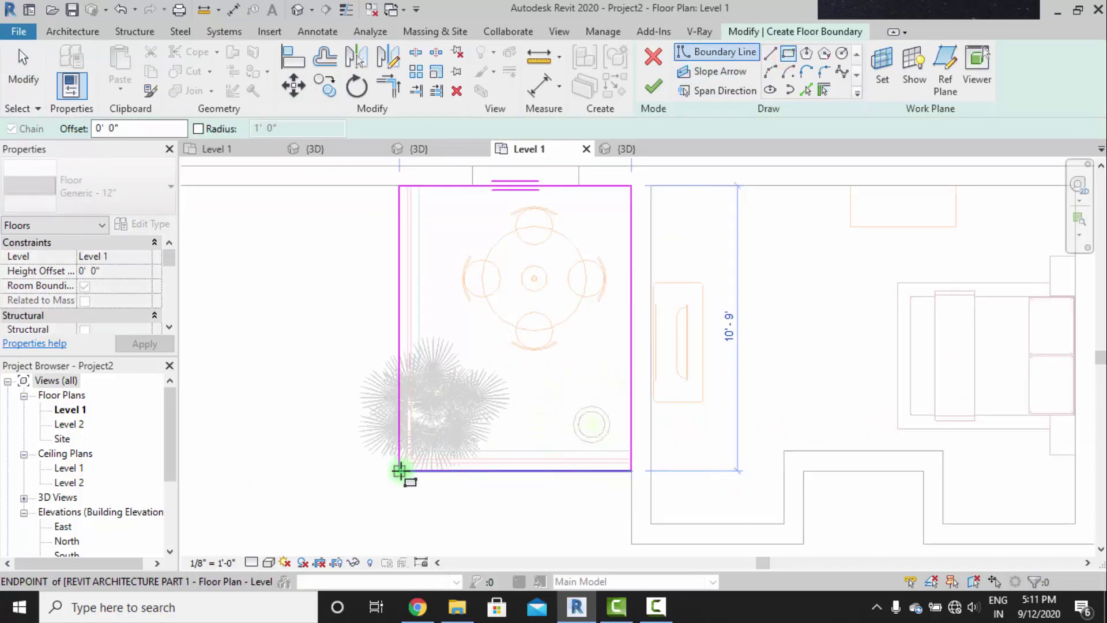
{"action": "scroll", "coordinate": [428, 425], "scroll_direction": "down", "scroll_amount": 2}
{"action": "left_click", "coordinate": [654, 87]}
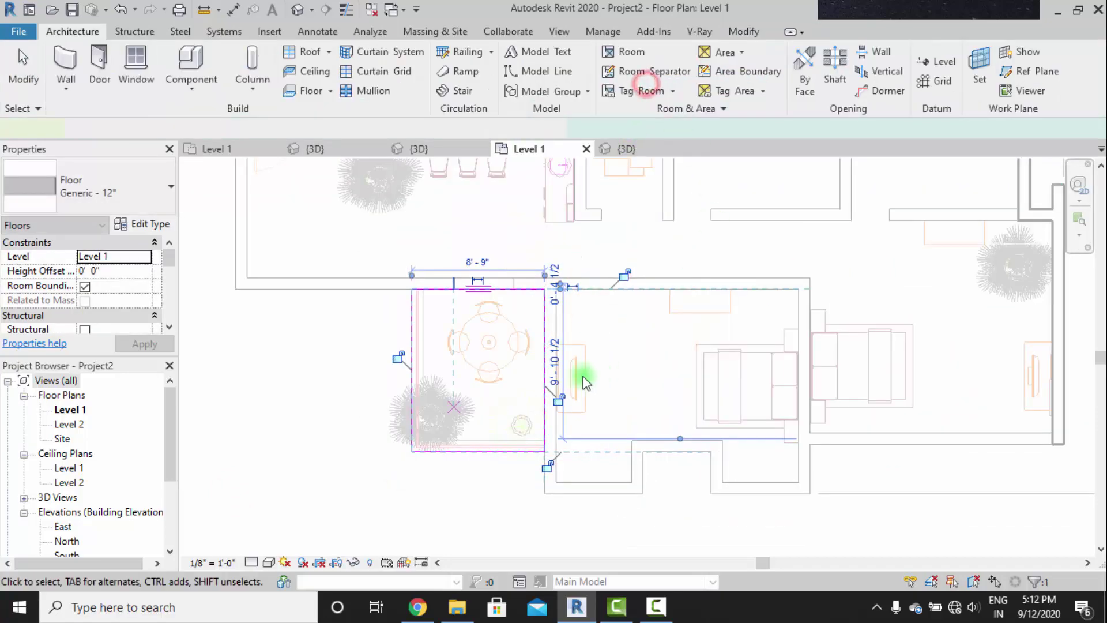
{"action": "scroll", "coordinate": [580, 375], "scroll_direction": "down", "scroll_amount": 2}
{"action": "left_click", "coordinate": [603, 509]}
Examine the new bedroom and balcony floors from several angles in Project2's 3D view.
{"action": "left_click", "coordinate": [297, 9]}
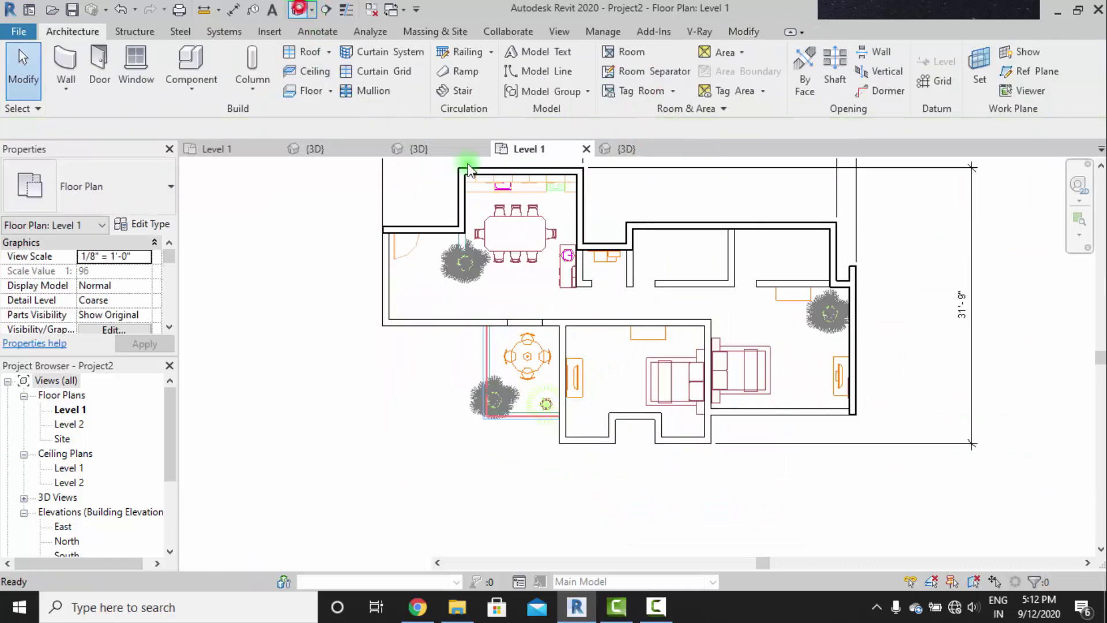
{"action": "middle_click_drag", "start_coordinate": [755, 400], "coordinate": [755, 373]}
{"action": "scroll", "coordinate": [773, 369], "scroll_direction": "down", "scroll_amount": 1}
{"action": "middle_click_drag", "start_coordinate": [796, 476], "coordinate": [811, 418]}
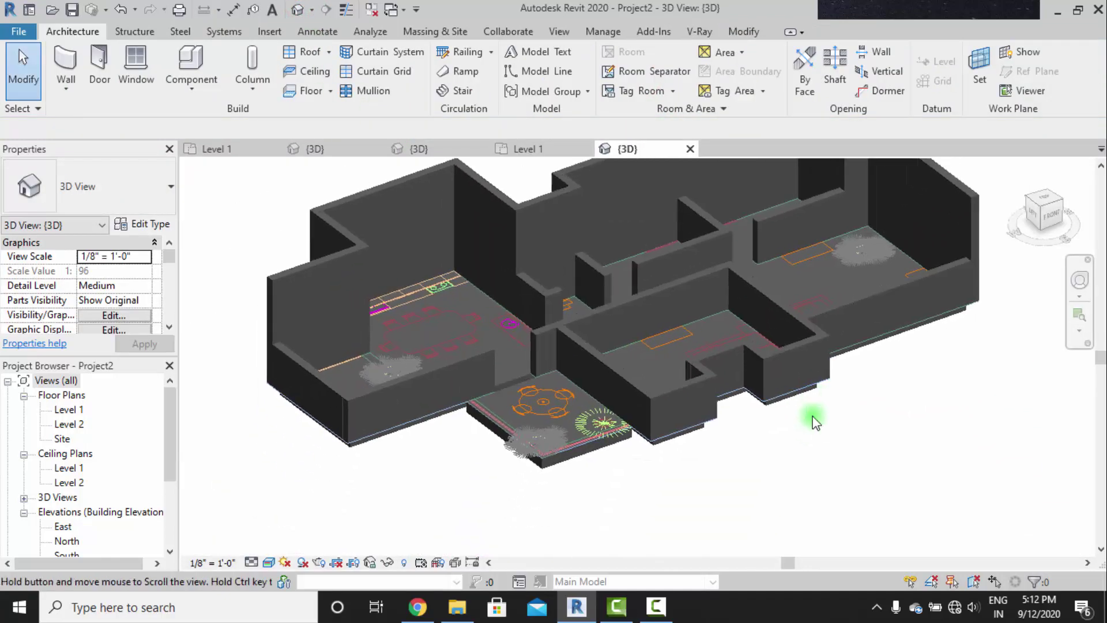
{"action": "middle_click_drag", "start_coordinate": [754, 475], "coordinate": [740, 449], "text": "shift"}
{"action": "scroll", "coordinate": [663, 415], "scroll_direction": "up", "scroll_amount": 2}
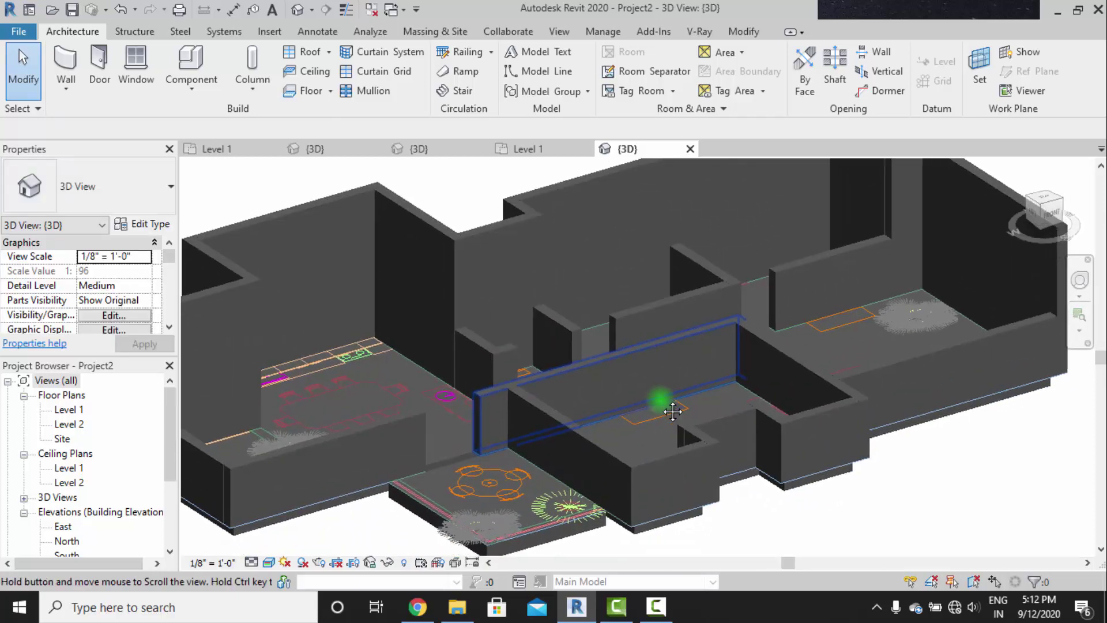
{"action": "mouse_move", "coordinate": [696, 420]}
{"action": "middle_mouse_down", "text": "shift"}
{"action": "mouse_move", "coordinate": [686, 410]}
{"action": "mouse_move", "coordinate": [696, 415]}
{"action": "middle_mouse_up", "text": "shift"}
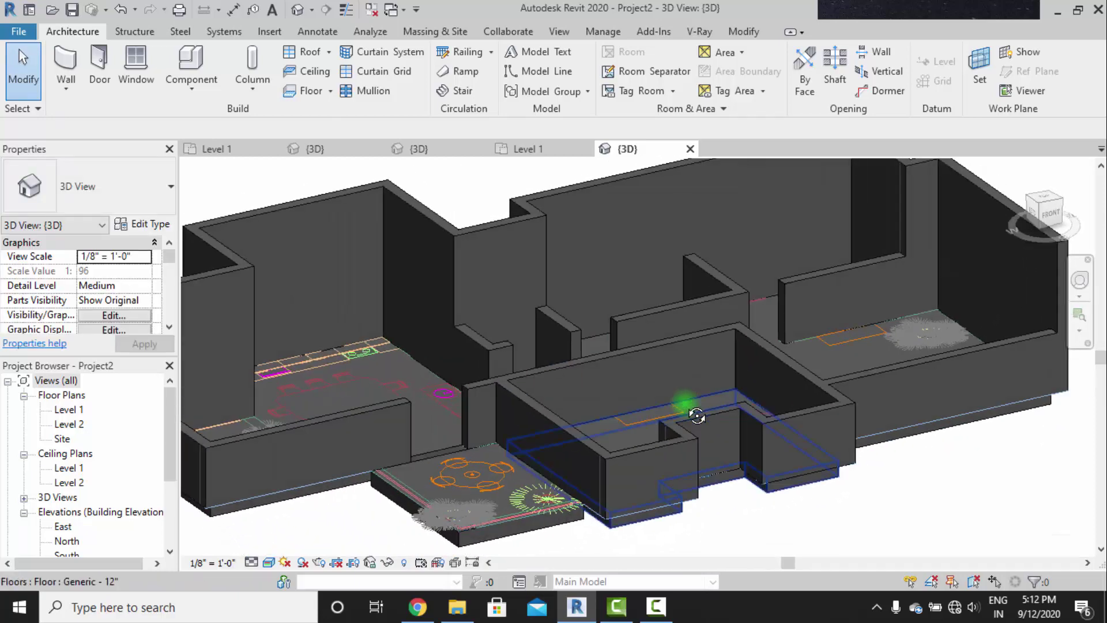
{"action": "scroll", "coordinate": [537, 474], "scroll_direction": "down", "scroll_amount": 3}
{"action": "middle_click_drag", "start_coordinate": [537, 474], "coordinate": [565, 478], "text": "shift"}
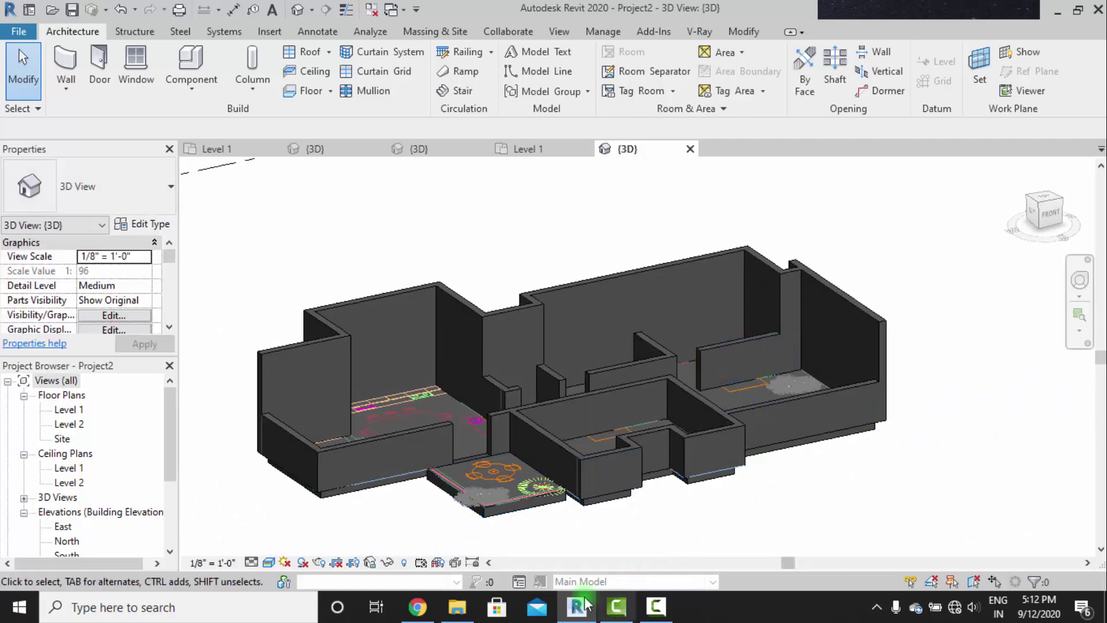
Check the balcony railing in the reference house's 3D view, and start a sketched Guardrail - Pipe railing in Project2's Level 1 plan.
{"action": "left_click", "coordinate": [420, 151]}
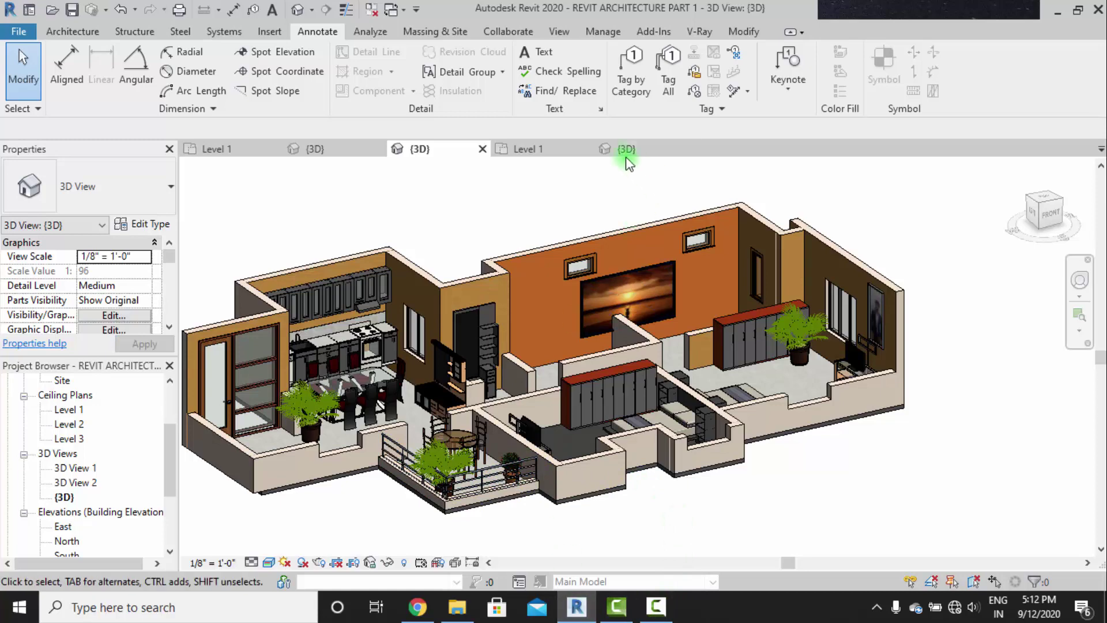
{"action": "left_click", "coordinate": [556, 151]}
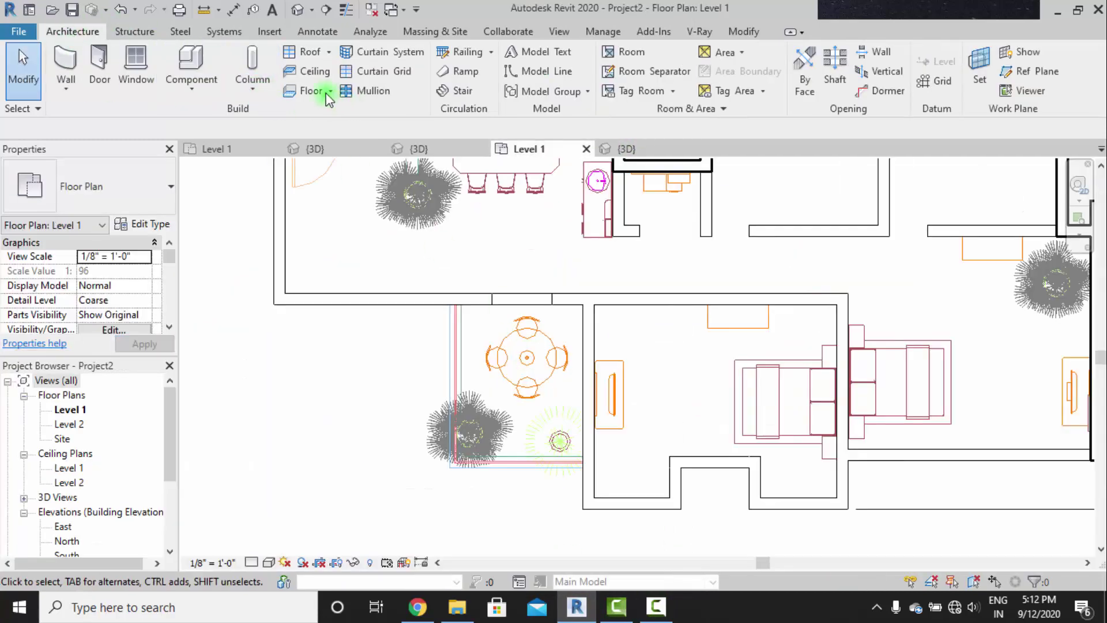
{"action": "left_click", "coordinate": [113, 188]}
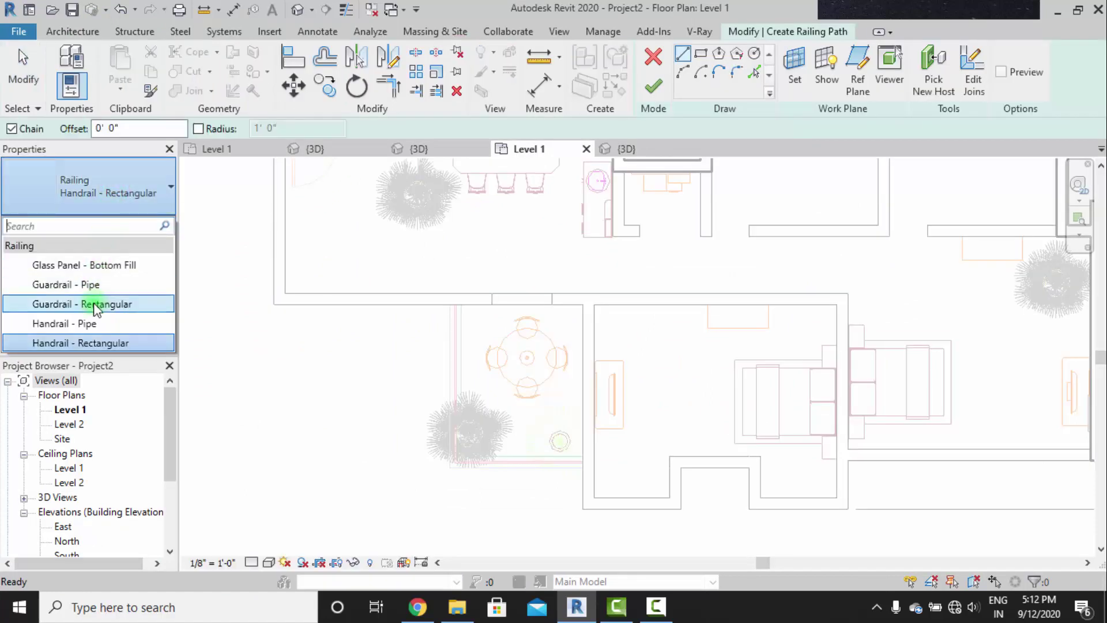
{"action": "left_click", "coordinate": [92, 285]}
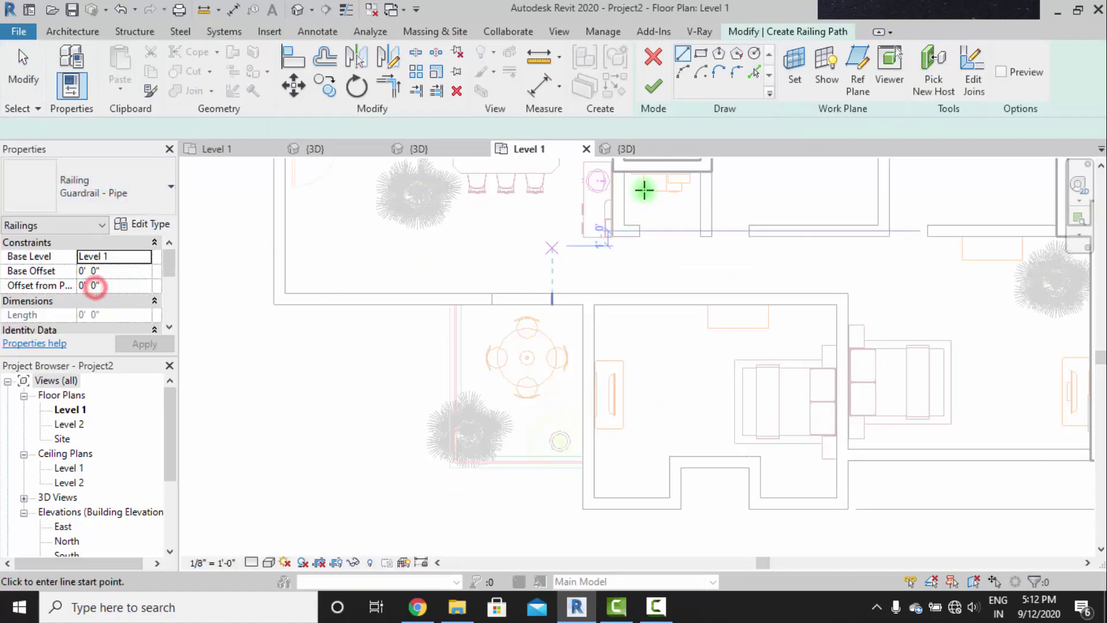
{"action": "left_click", "coordinate": [683, 58]}
Sketch the railing path about 10'-4" down the balcony's west edge and along its south edge to the bedroom wall, and finish it.
{"action": "left_click", "coordinate": [456, 304]}
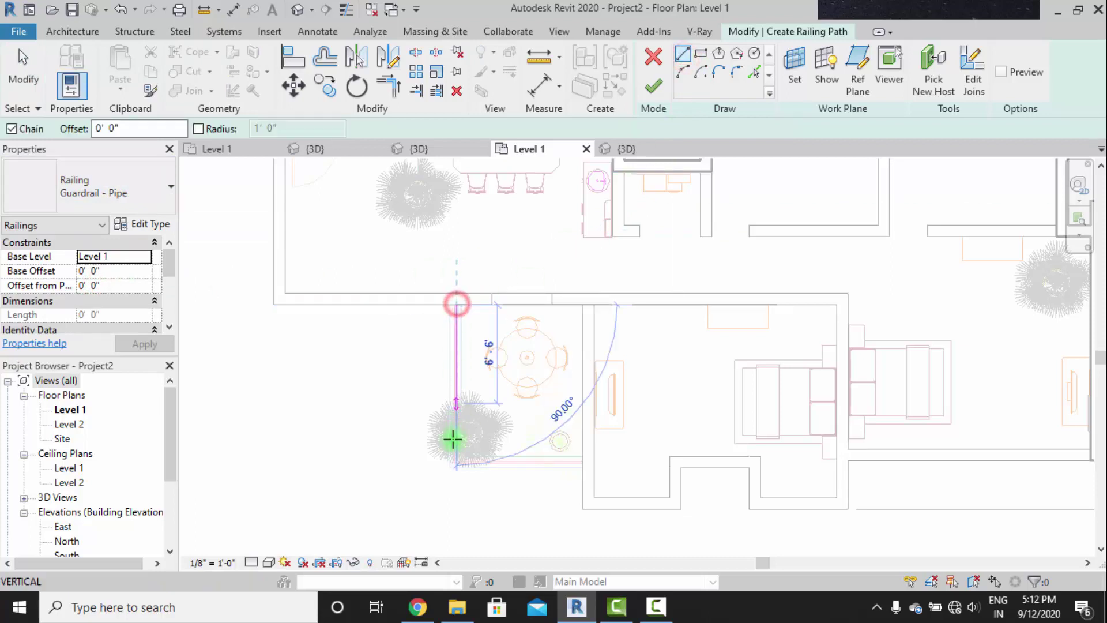
{"action": "scroll", "coordinate": [452, 462], "scroll_direction": "up", "scroll_amount": 4}
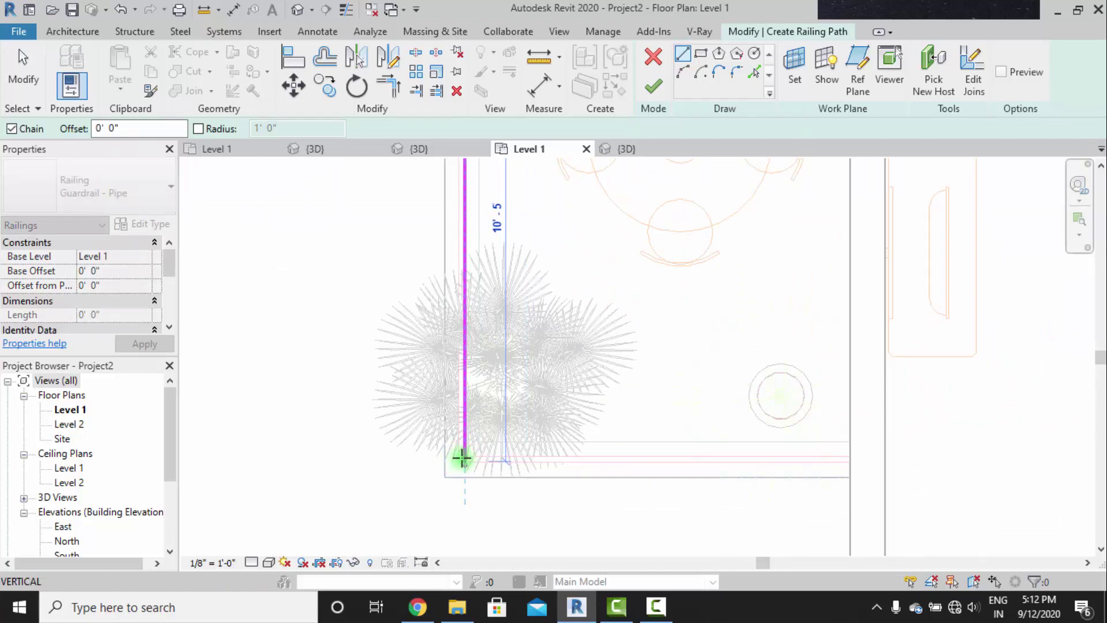
{"action": "left_click", "coordinate": [464, 456]}
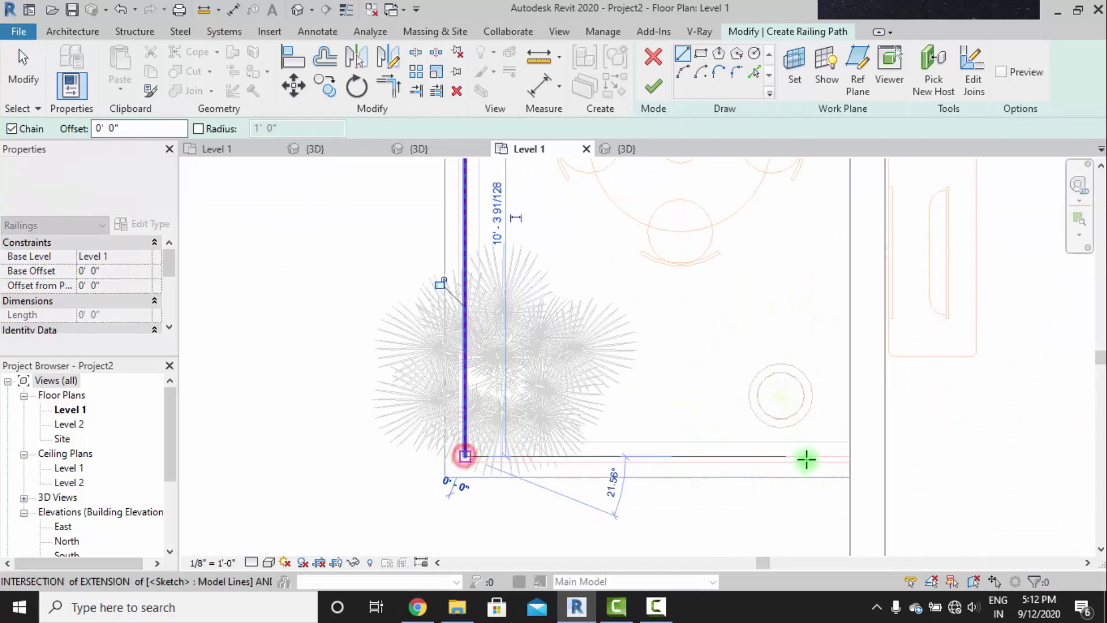
{"action": "left_click", "coordinate": [845, 455]}
{"action": "scroll", "coordinate": [801, 432], "scroll_direction": "down", "scroll_amount": 2}
{"action": "scroll", "coordinate": [765, 415], "scroll_direction": "down", "scroll_amount": 1}
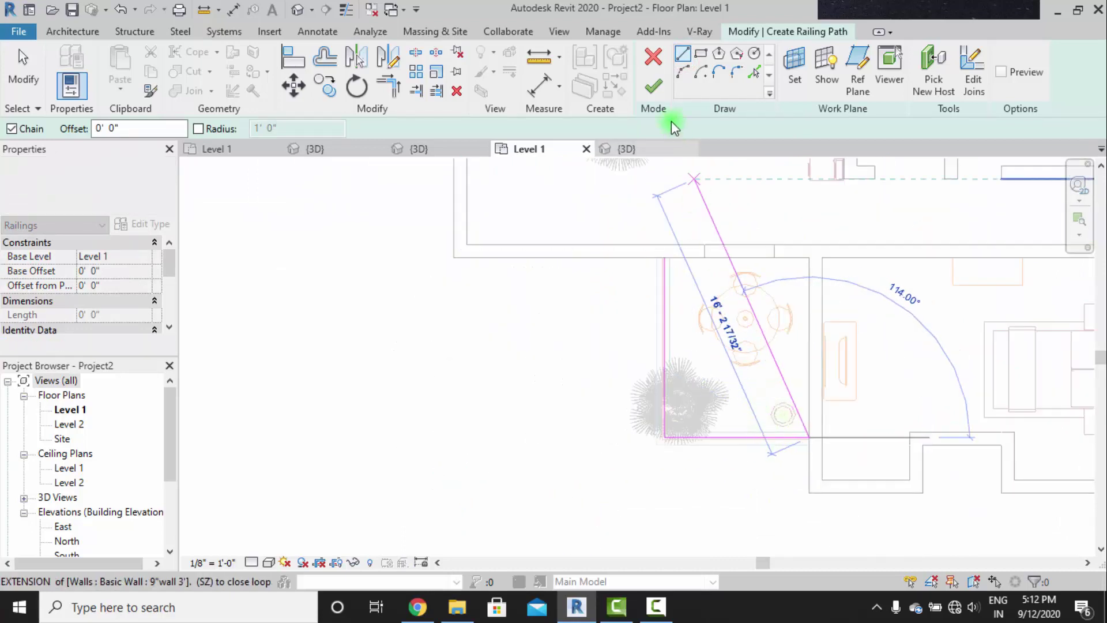
{"action": "scroll", "coordinate": [701, 316], "scroll_direction": "down", "scroll_amount": 1}
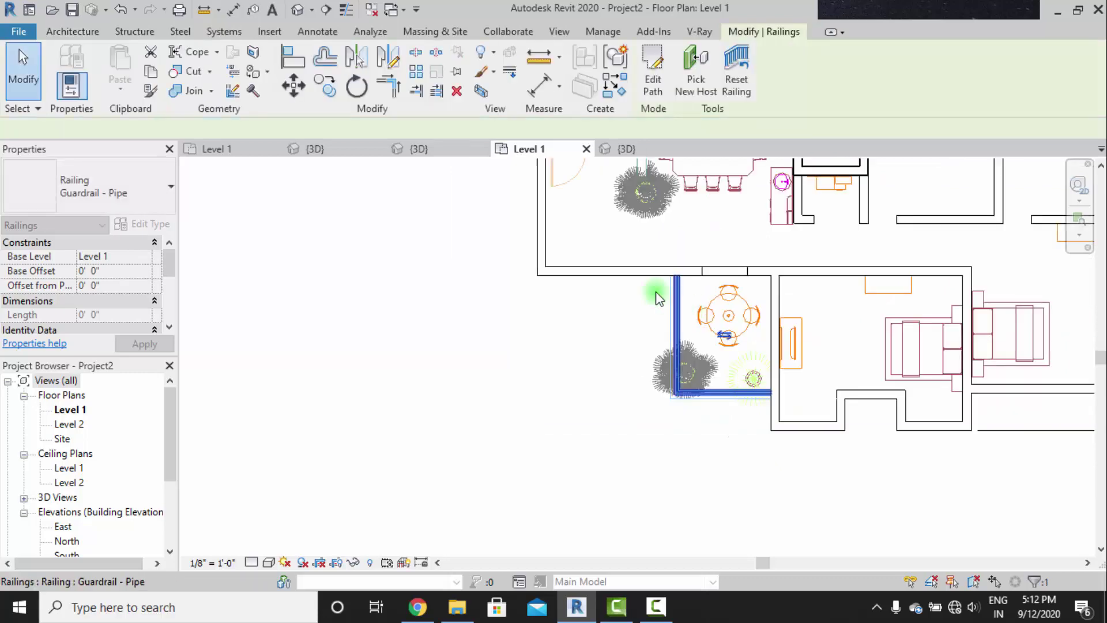
Examine the balcony railing in Project2's 3D view and compare it with the railing in the reference house's 3D view.
{"action": "left_click", "coordinate": [296, 11]}
{"action": "left_click", "coordinate": [563, 489]}
{"action": "scroll", "coordinate": [514, 489], "scroll_direction": "up", "scroll_amount": 2}
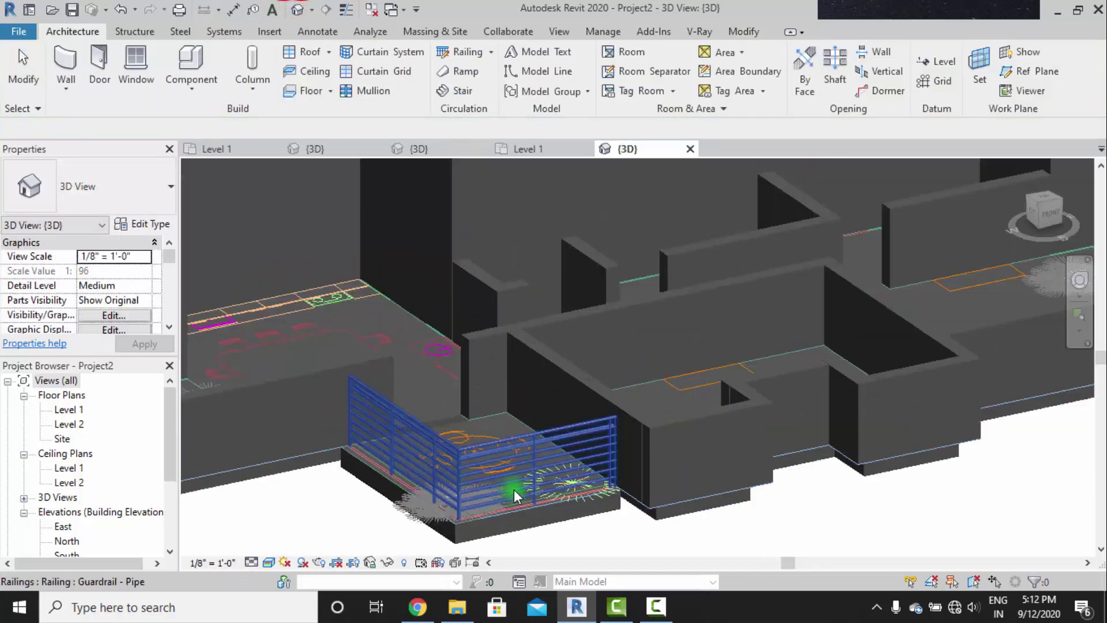
{"action": "middle_click_drag", "start_coordinate": [514, 489], "coordinate": [576, 477], "text": "shift"}
{"action": "scroll", "coordinate": [729, 391], "scroll_direction": "up", "scroll_amount": 4}
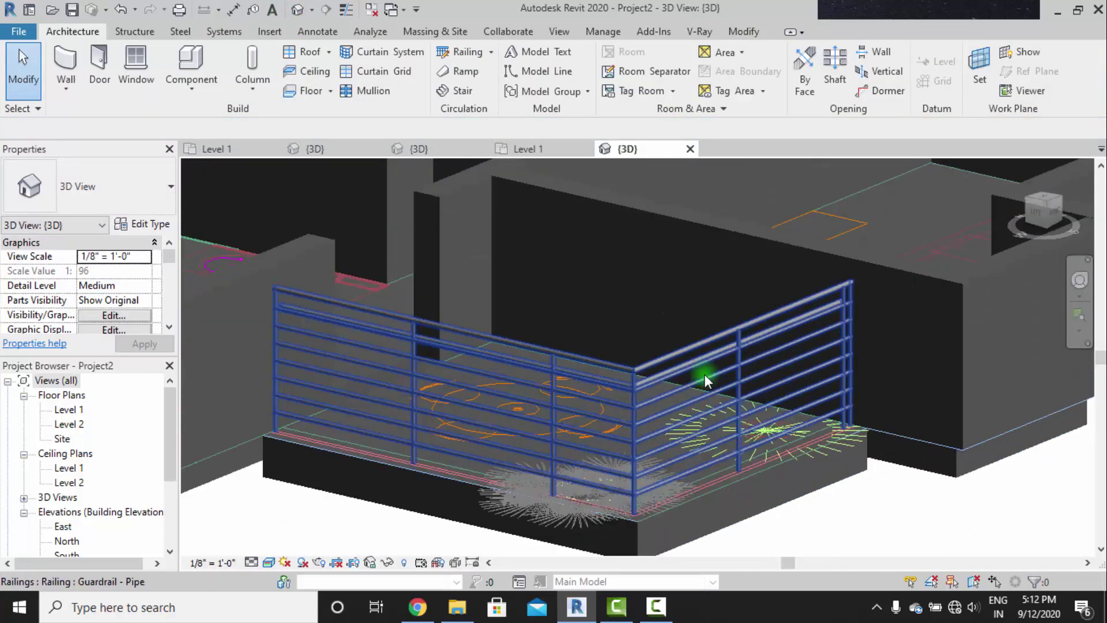
{"action": "scroll", "coordinate": [698, 369], "scroll_direction": "down", "scroll_amount": 3}
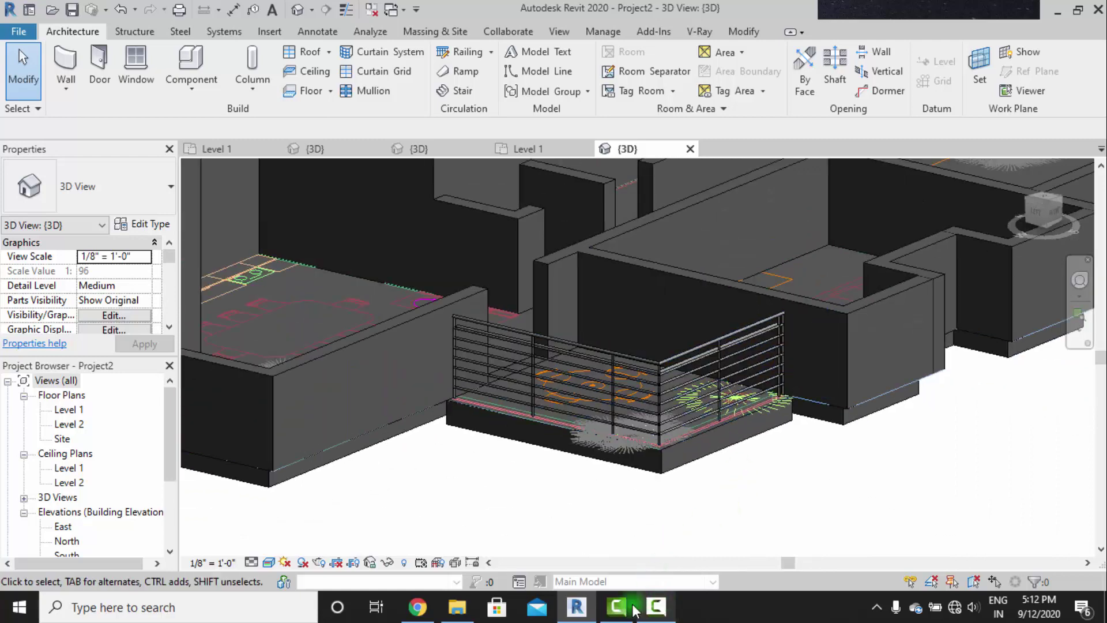
{"action": "left_click", "coordinate": [425, 149]}
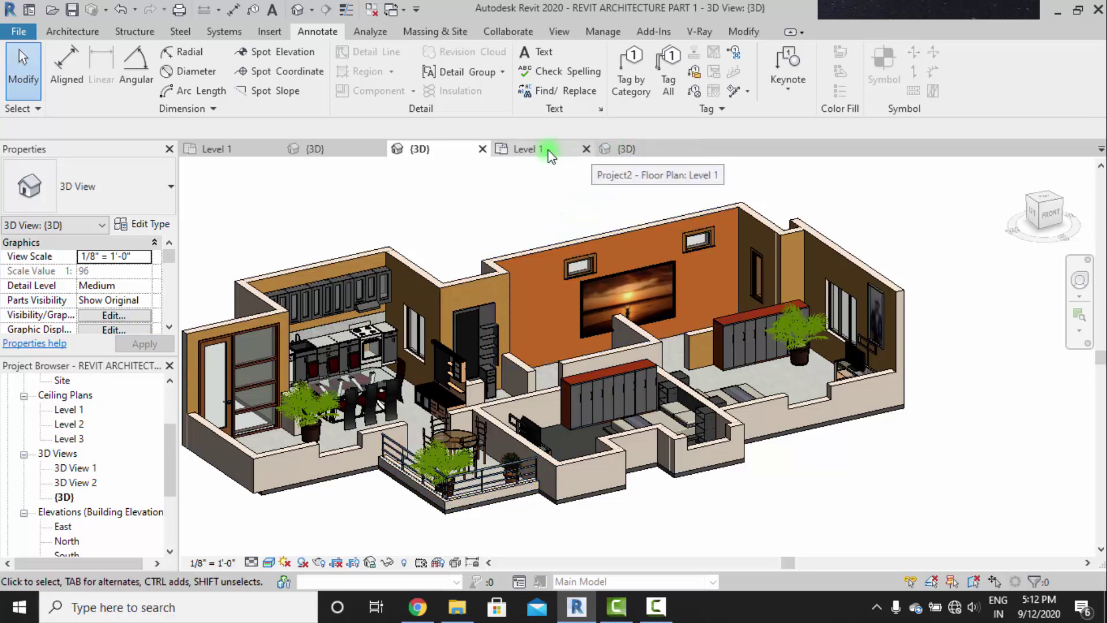
{"action": "left_click", "coordinate": [617, 148]}
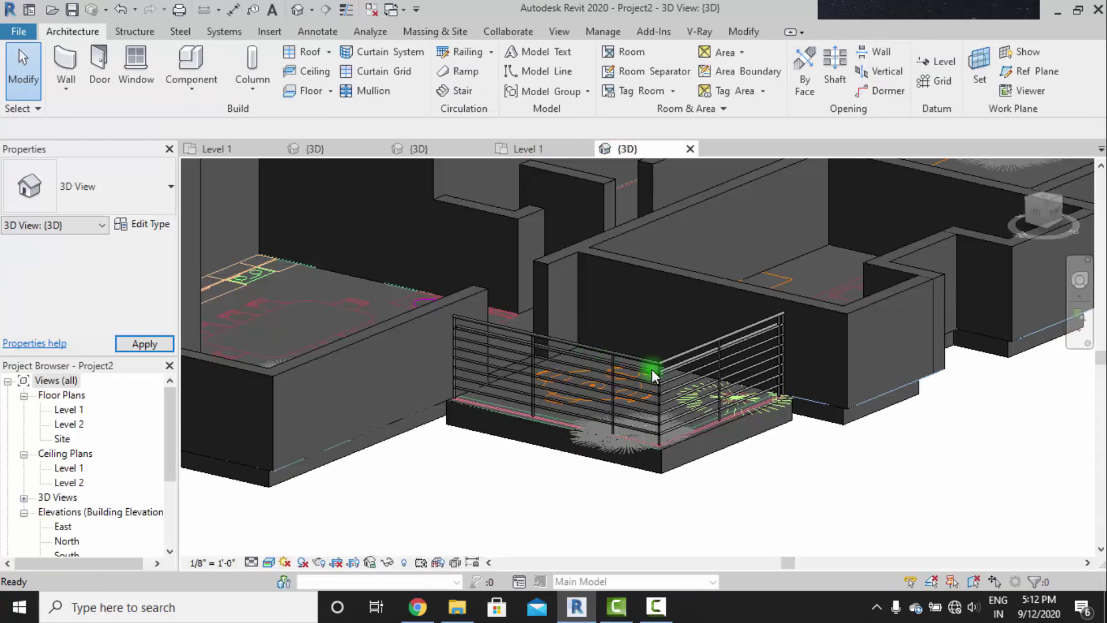
Change the balcony railing's type to Handrail - Pipe.
{"action": "left_click", "coordinate": [726, 339]}
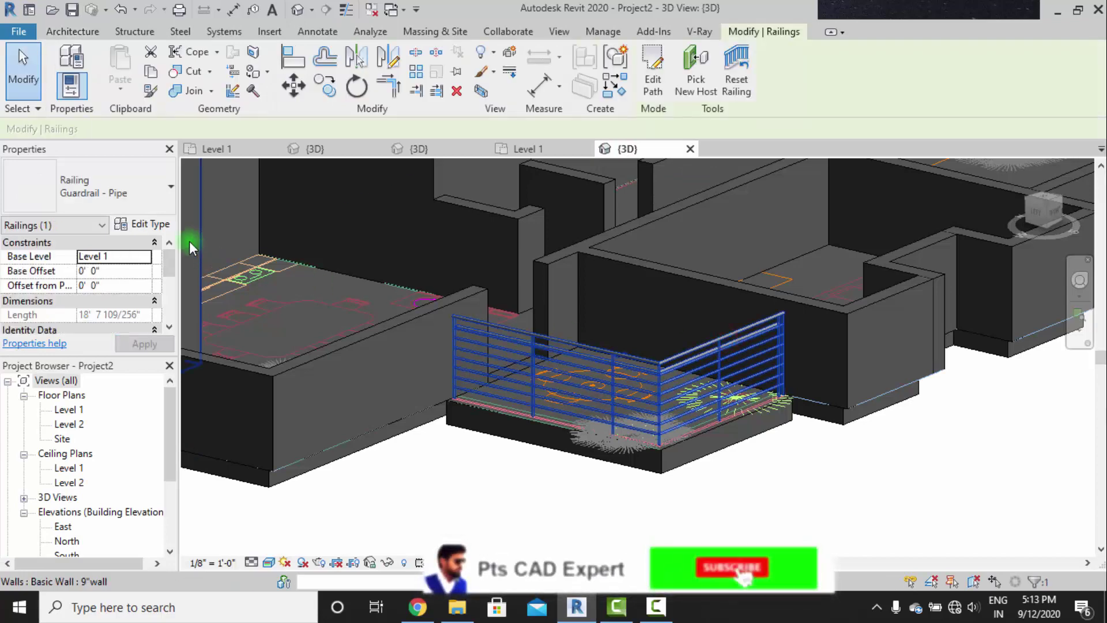
{"action": "left_click", "coordinate": [165, 186]}
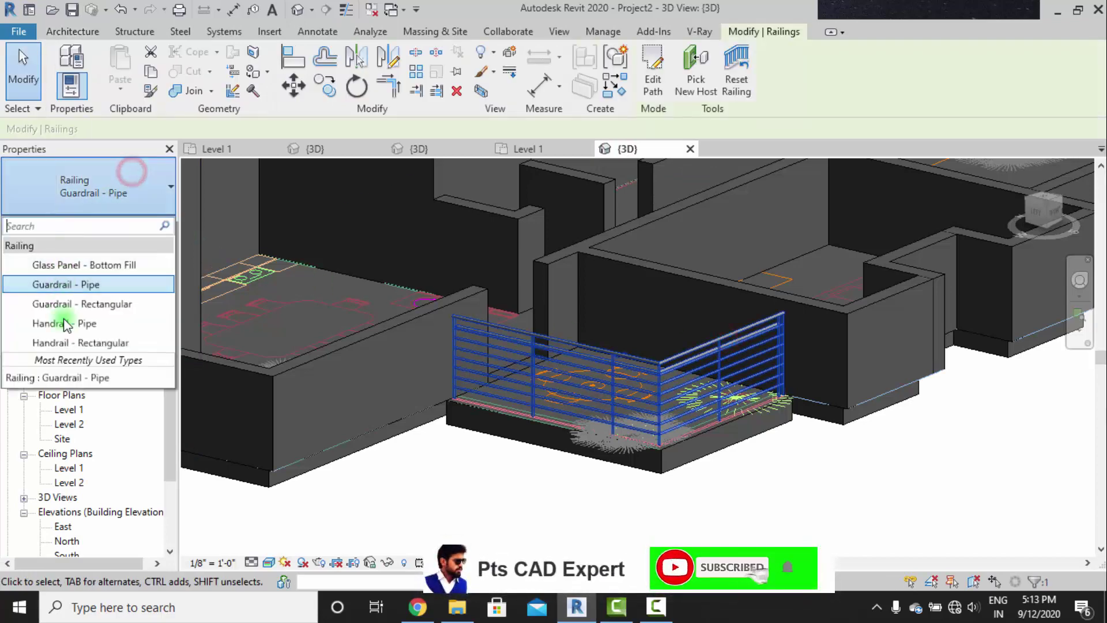
{"action": "left_click", "coordinate": [112, 321]}
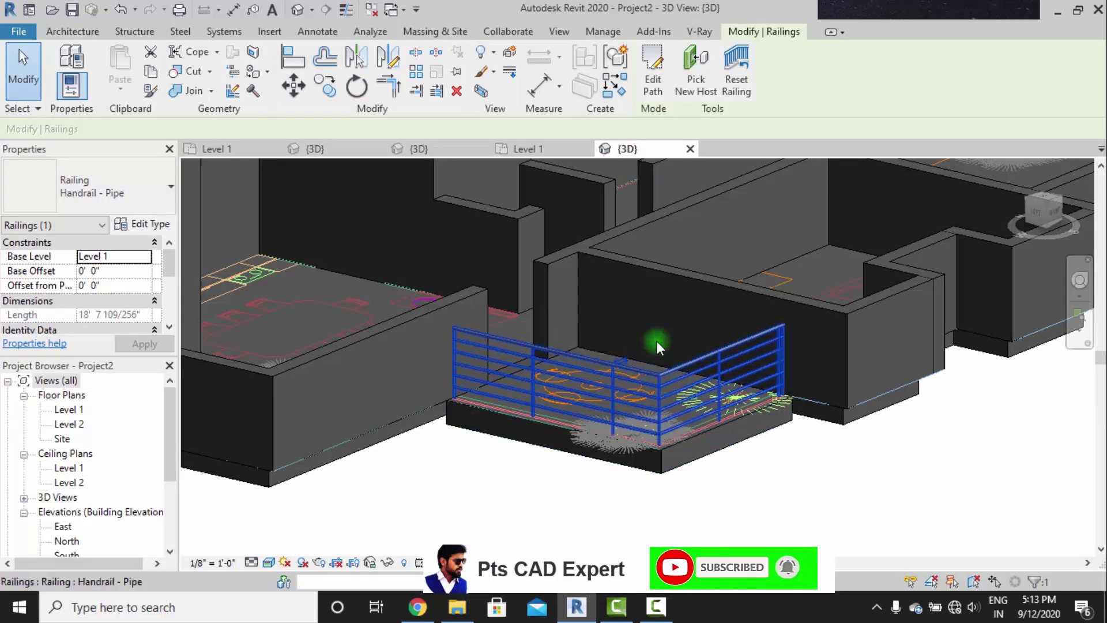
{"action": "left_click", "coordinate": [807, 504]}
Inspect the balcony's pipe handrail up close from several angles, and view it together with the whole house in 3D.
{"action": "scroll", "coordinate": [786, 464], "scroll_direction": "down", "scroll_amount": 2}
{"action": "middle_click_drag", "start_coordinate": [830, 480], "coordinate": [796, 473], "text": "shift"}
{"action": "scroll", "coordinate": [642, 440], "scroll_direction": "up", "scroll_amount": 4}
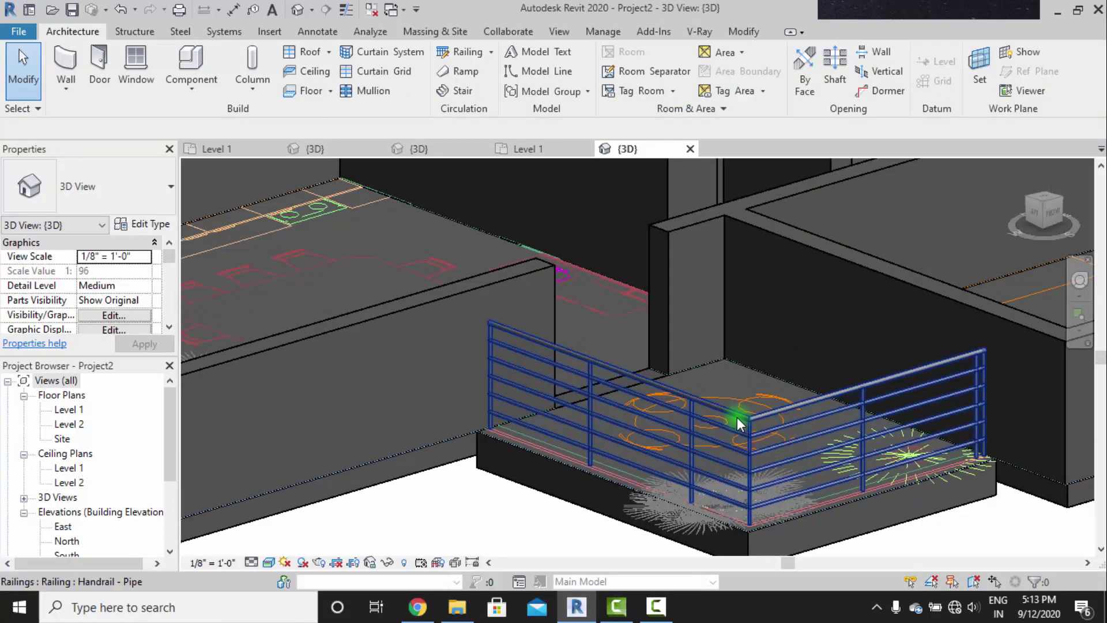
{"action": "scroll", "coordinate": [739, 425], "scroll_direction": "down", "scroll_amount": 3}
{"action": "middle_click_drag", "start_coordinate": [852, 469], "coordinate": [808, 469]}
{"action": "scroll", "coordinate": [640, 444], "scroll_direction": "up", "scroll_amount": 4}
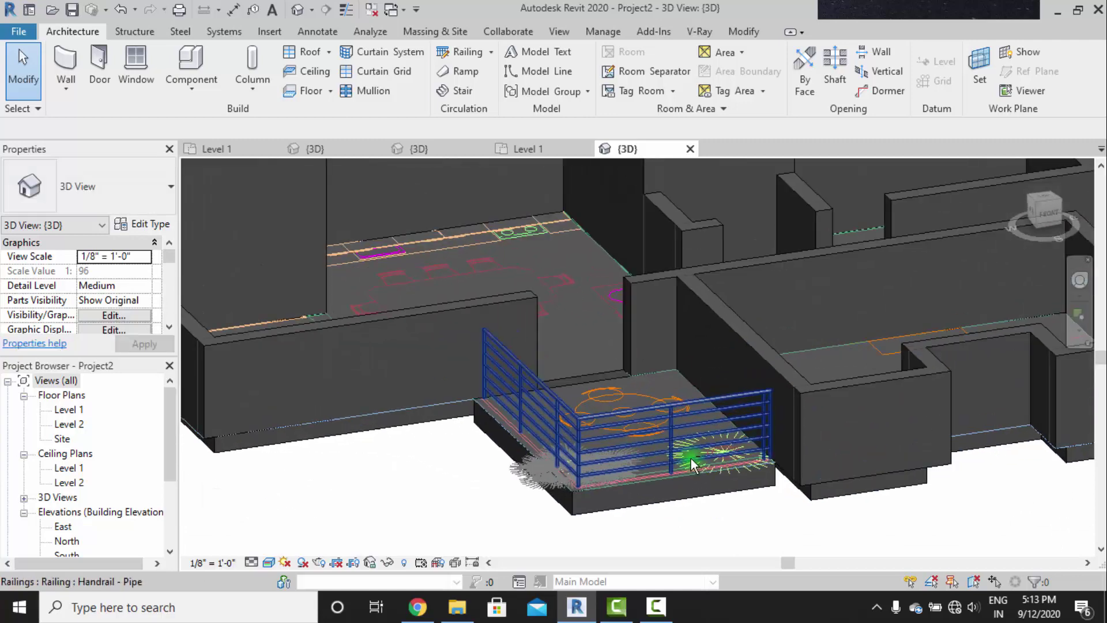
{"action": "middle_click_drag", "start_coordinate": [690, 458], "coordinate": [724, 465], "text": "shift"}
{"action": "scroll", "coordinate": [514, 431], "scroll_direction": "down", "scroll_amount": 3}
{"action": "scroll", "coordinate": [600, 398], "scroll_direction": "up", "scroll_amount": 3}
{"action": "scroll", "coordinate": [600, 398], "scroll_direction": "down", "scroll_amount": 3}
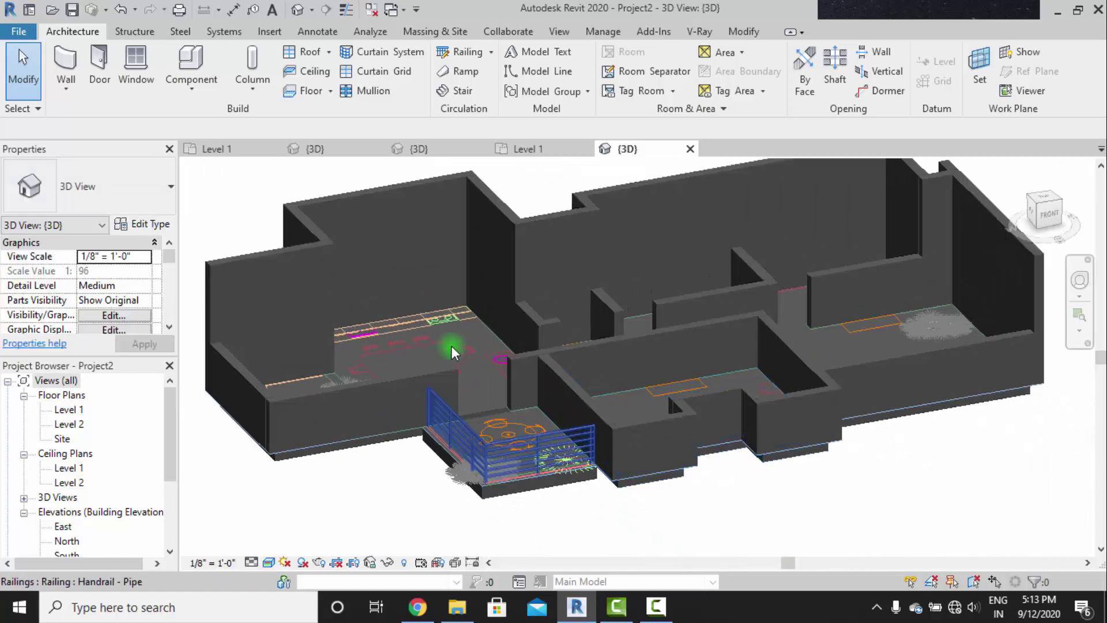
Examine the house from several angles in Project2's 3D view and compare it with the reference house's 3D view.
{"action": "middle_click_drag", "start_coordinate": [683, 378], "coordinate": [726, 380], "text": "shift"}
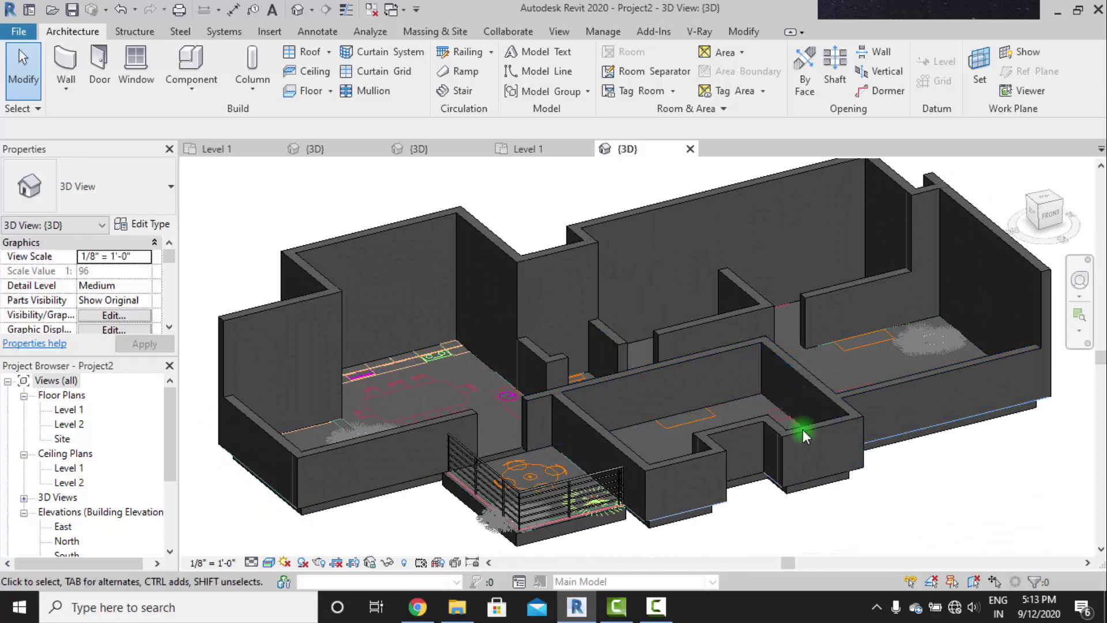
{"action": "middle_click_drag", "start_coordinate": [803, 432], "coordinate": [750, 412], "text": "shift"}
{"action": "middle_click_drag", "start_coordinate": [460, 321], "coordinate": [554, 322]}
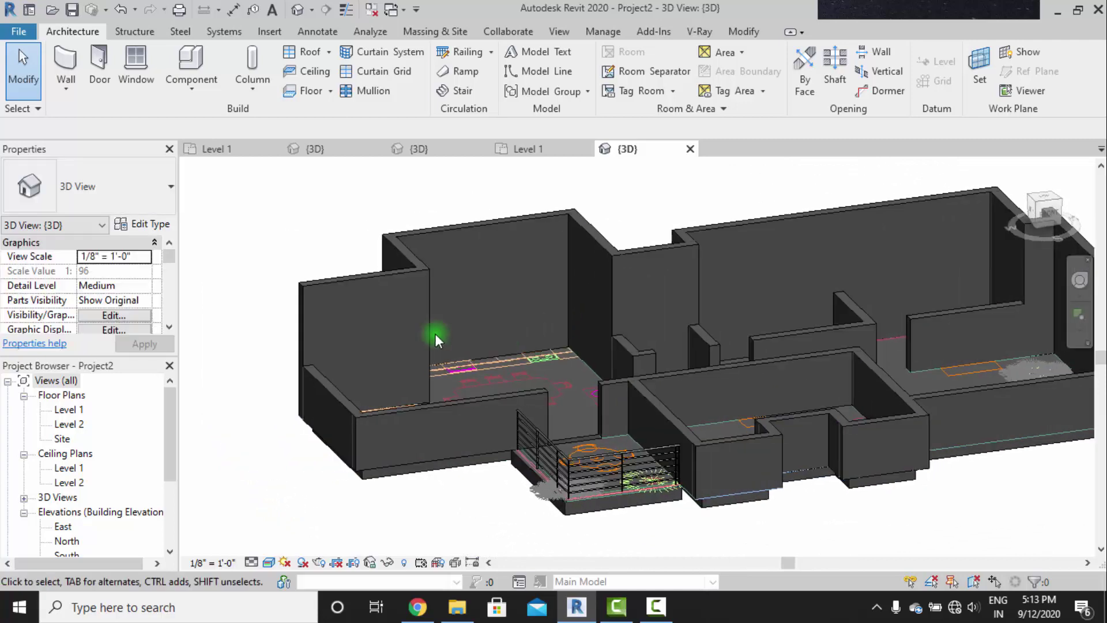
{"action": "middle_click_drag", "start_coordinate": [614, 372], "coordinate": [881, 351], "text": "shift"}
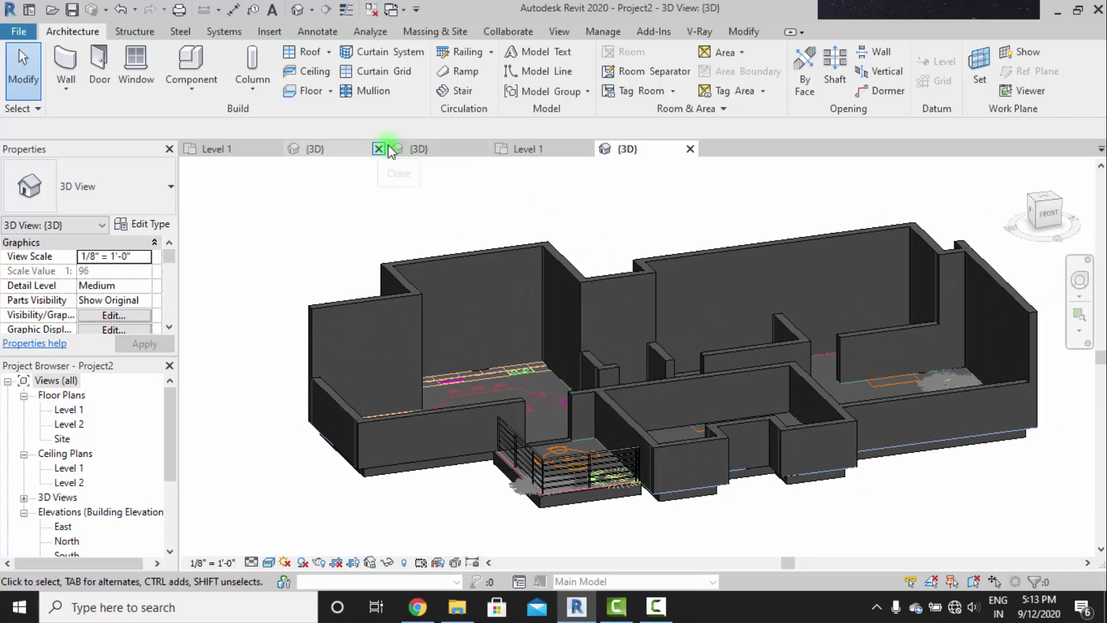
{"action": "left_click", "coordinate": [420, 149]}
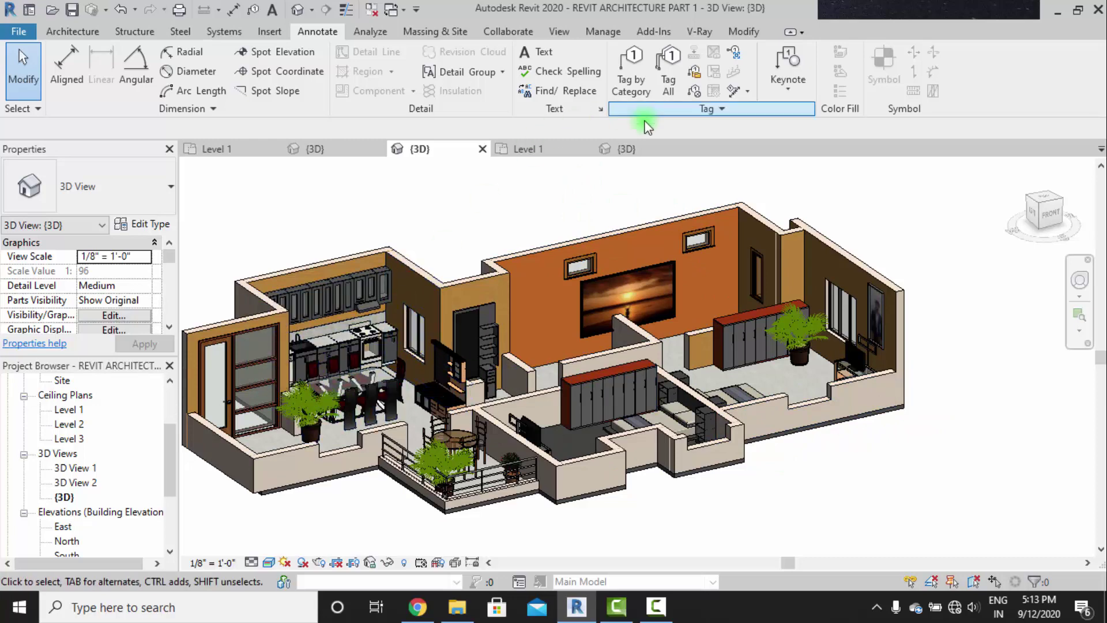
{"action": "left_click", "coordinate": [626, 149]}
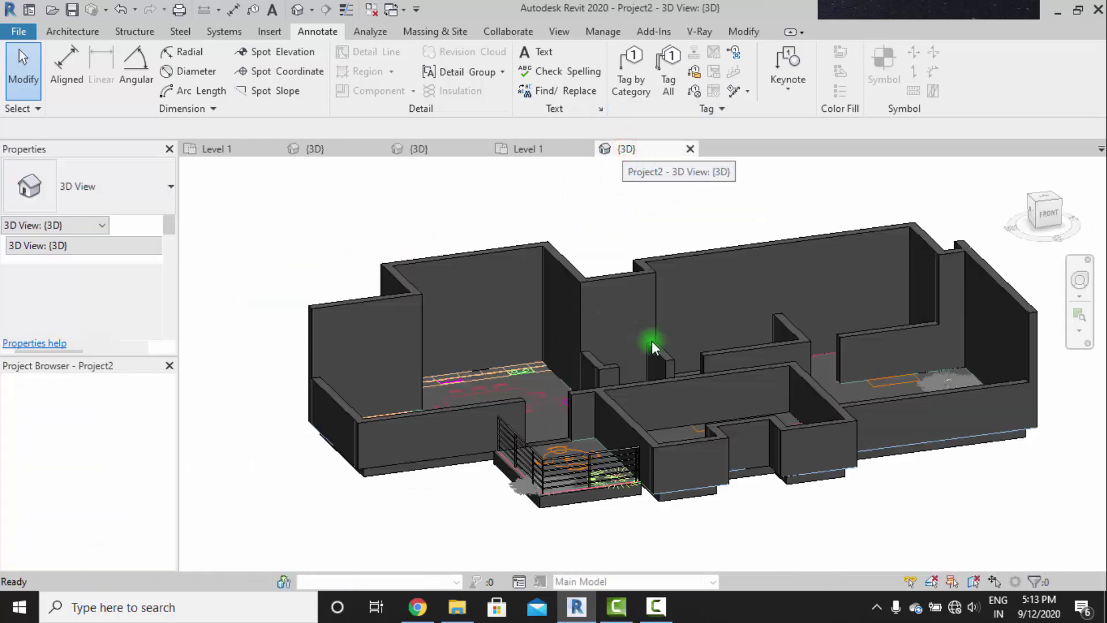
{"action": "middle_click_drag", "start_coordinate": [583, 363], "coordinate": [605, 406], "text": "shift"}
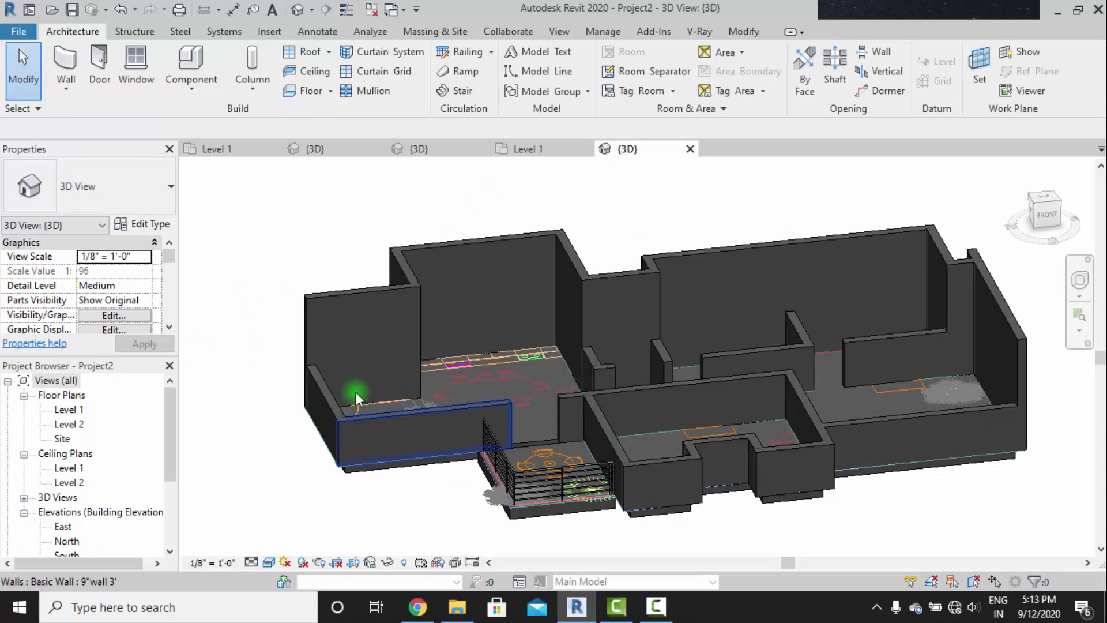
Start placing a window in Project2's Level 1 floor plan and browse the computer for a window family to load.
{"action": "double_click", "coordinate": [68, 409]}
{"action": "middle_click_drag", "start_coordinate": [598, 354], "coordinate": [440, 425]}
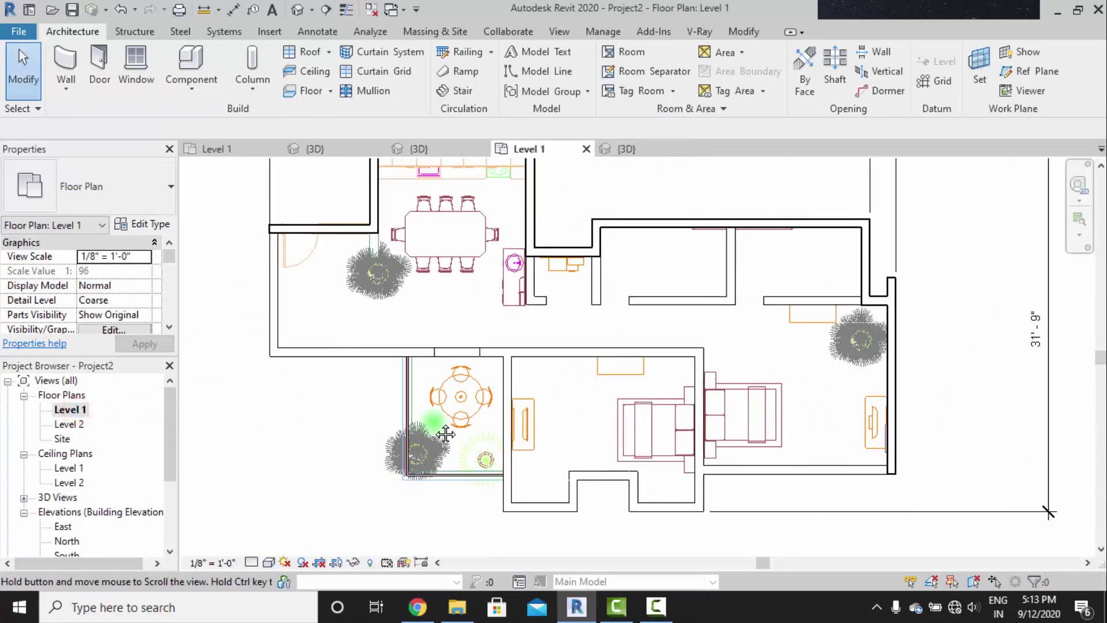
{"action": "scroll", "coordinate": [440, 425], "scroll_direction": "down", "scroll_amount": 3}
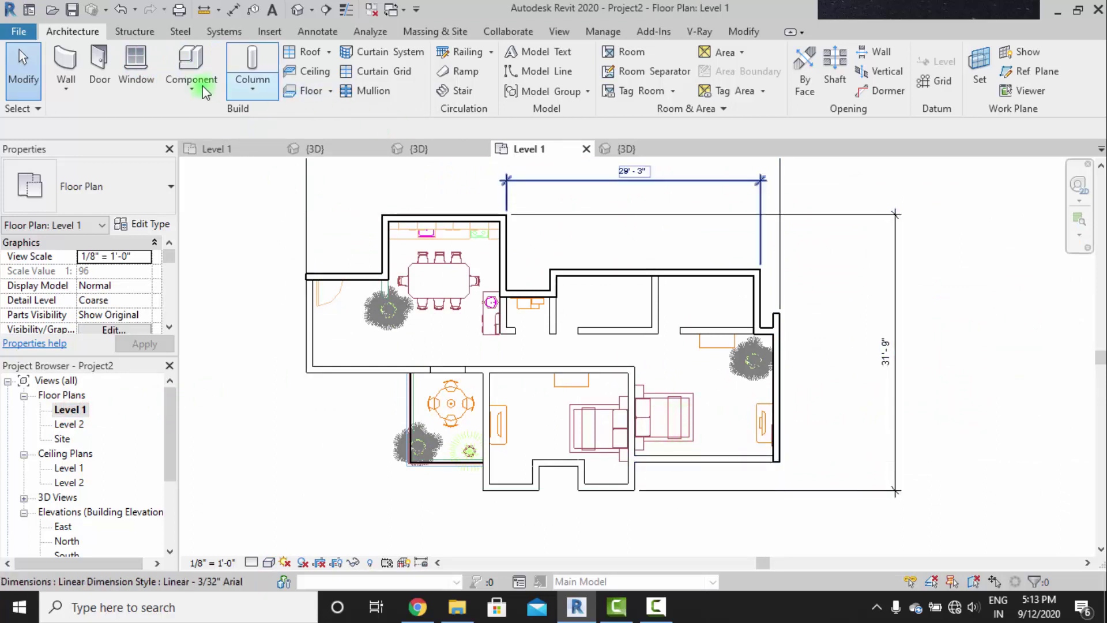
{"action": "left_click", "coordinate": [139, 65]}
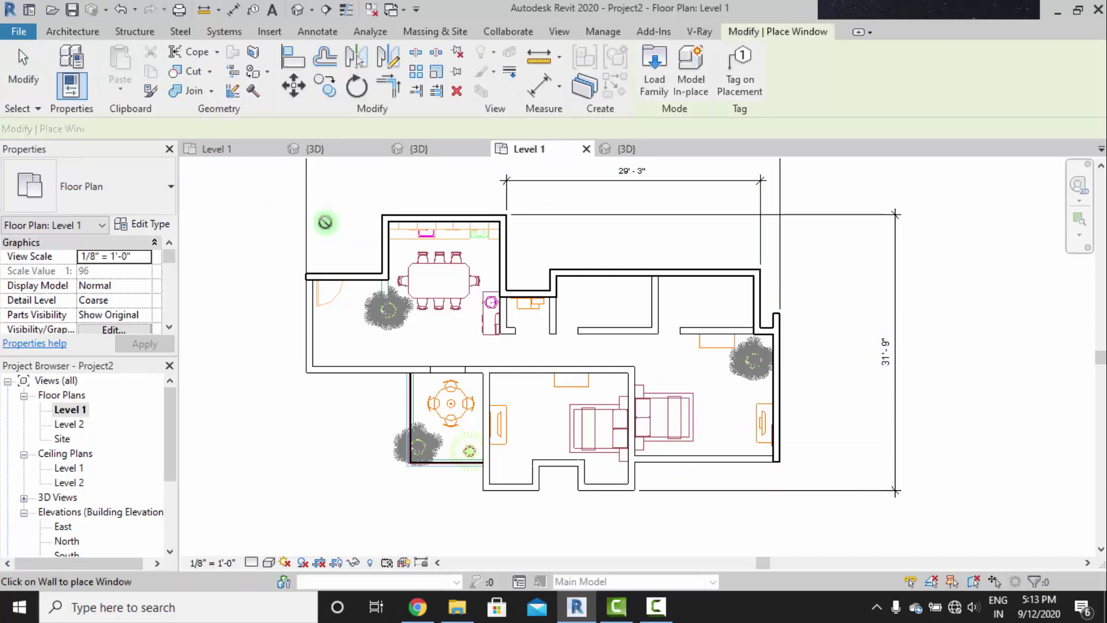
{"action": "left_click", "coordinate": [653, 67]}
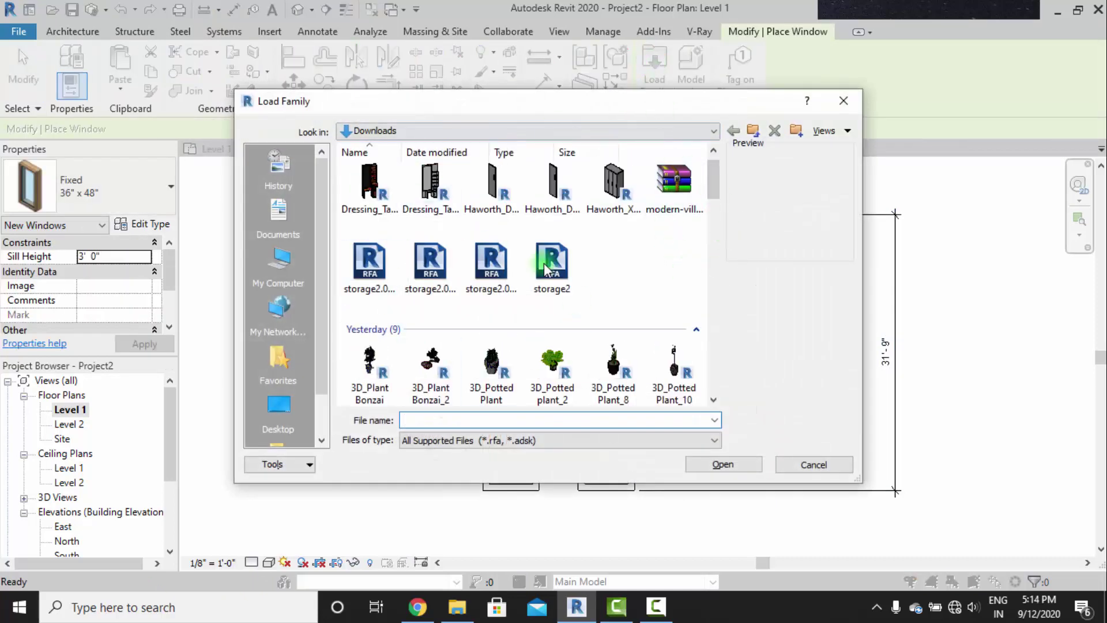
{"action": "left_click", "coordinate": [273, 292]}
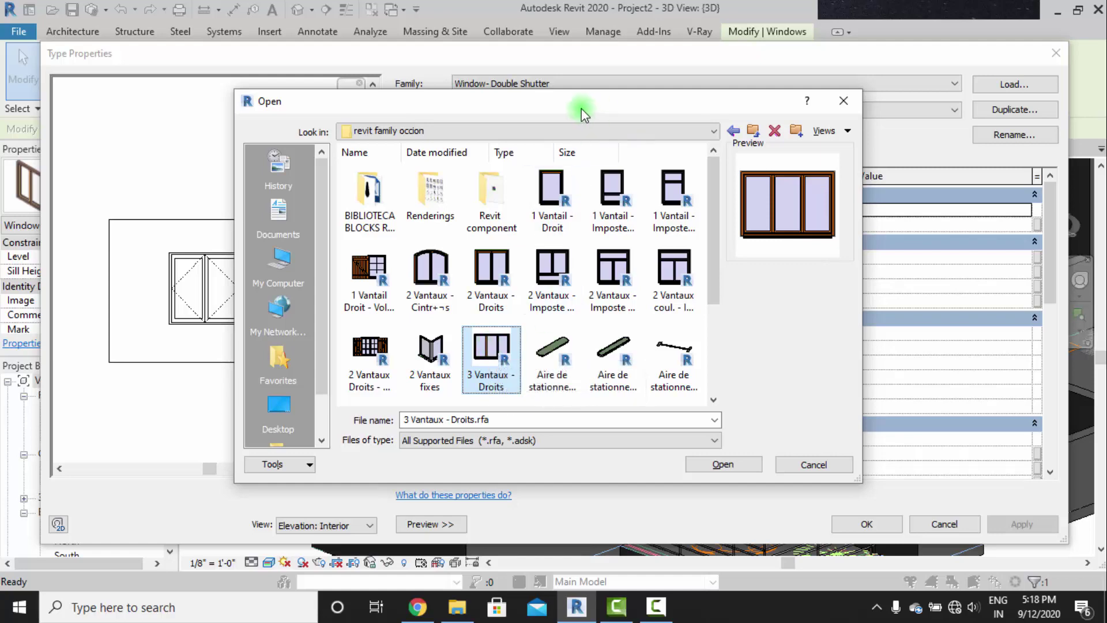
Load the 3 Vantaux - Droits.rfa family and apply it to the window in the kitchen and dining area's east wall.
{"action": "left_click_drag", "start_coordinate": [581, 108], "coordinate": [626, 91]}
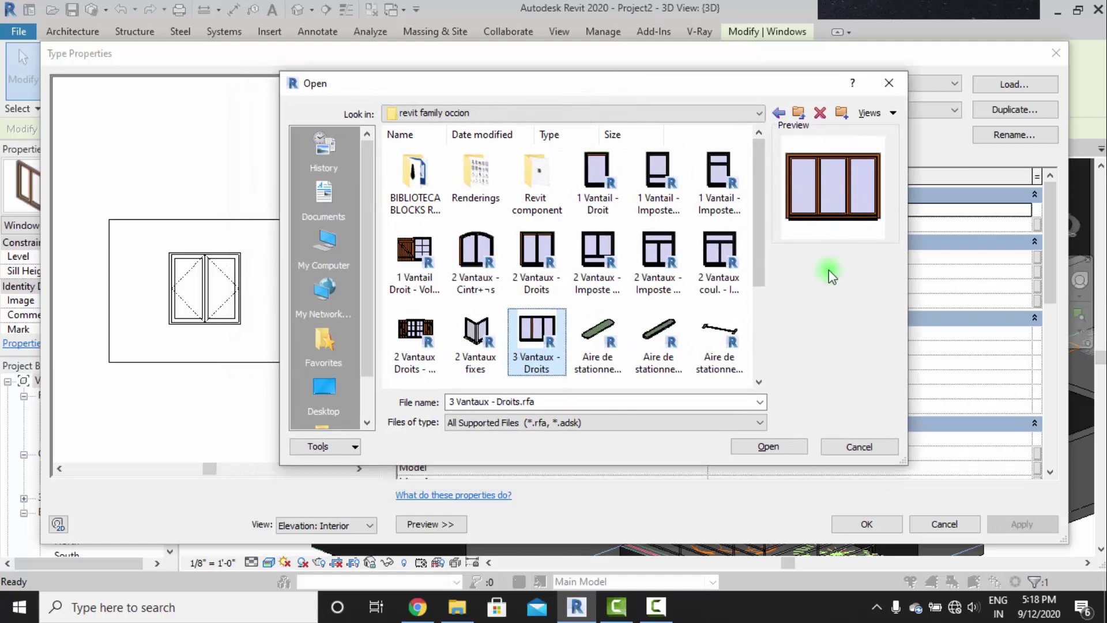
{"action": "left_click", "coordinate": [762, 448]}
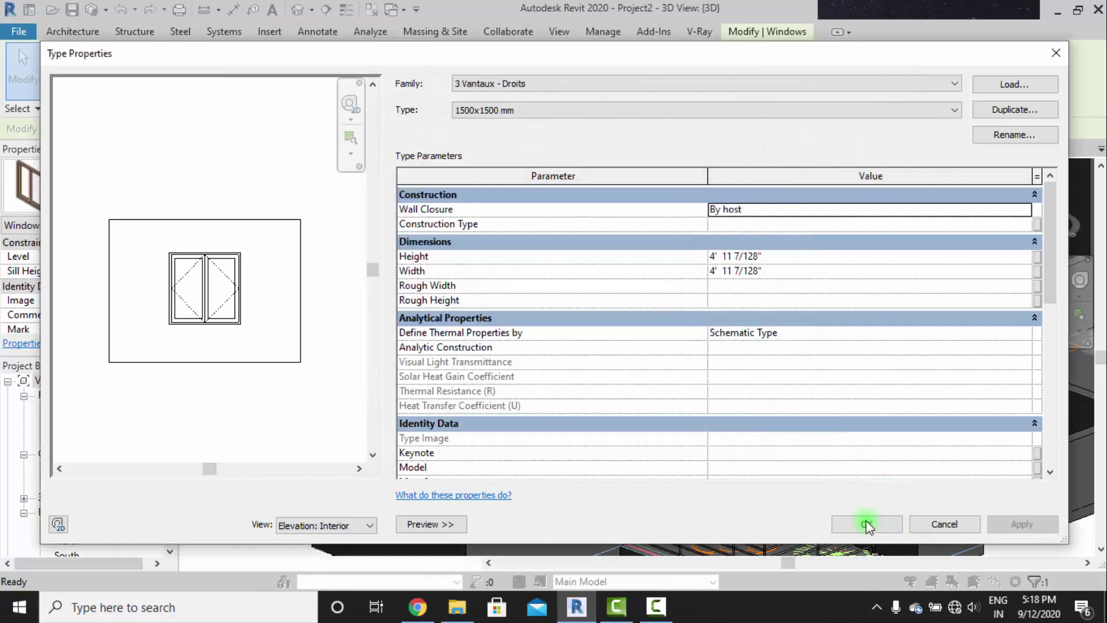
{"action": "left_click", "coordinate": [867, 525]}
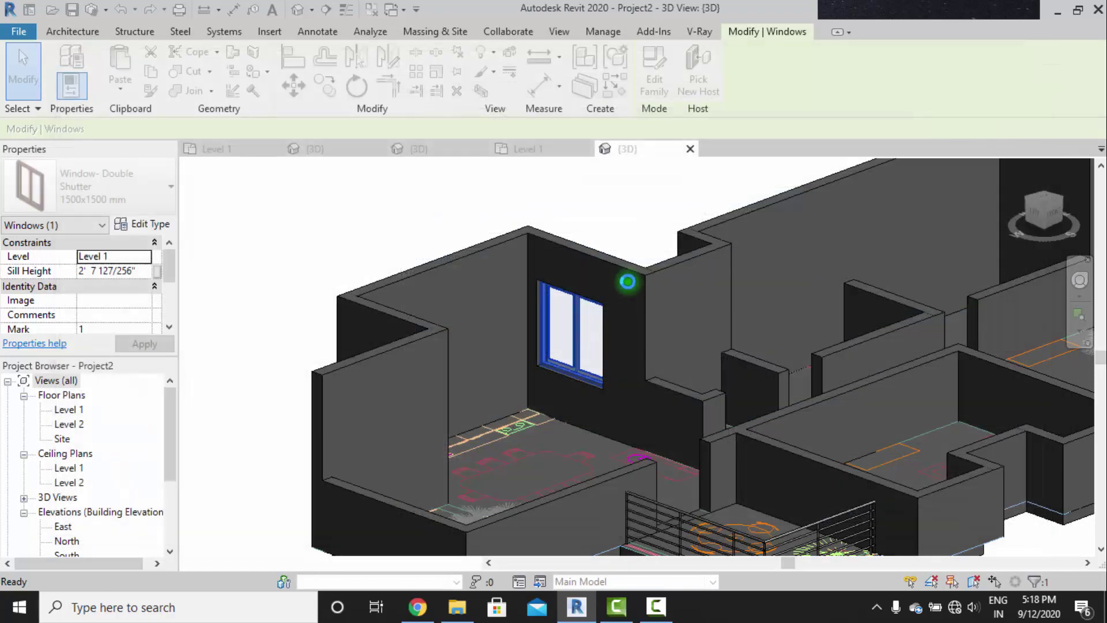
{"action": "left_click", "coordinate": [614, 186]}
{"action": "scroll", "coordinate": [608, 345], "scroll_direction": "down", "scroll_amount": 2}
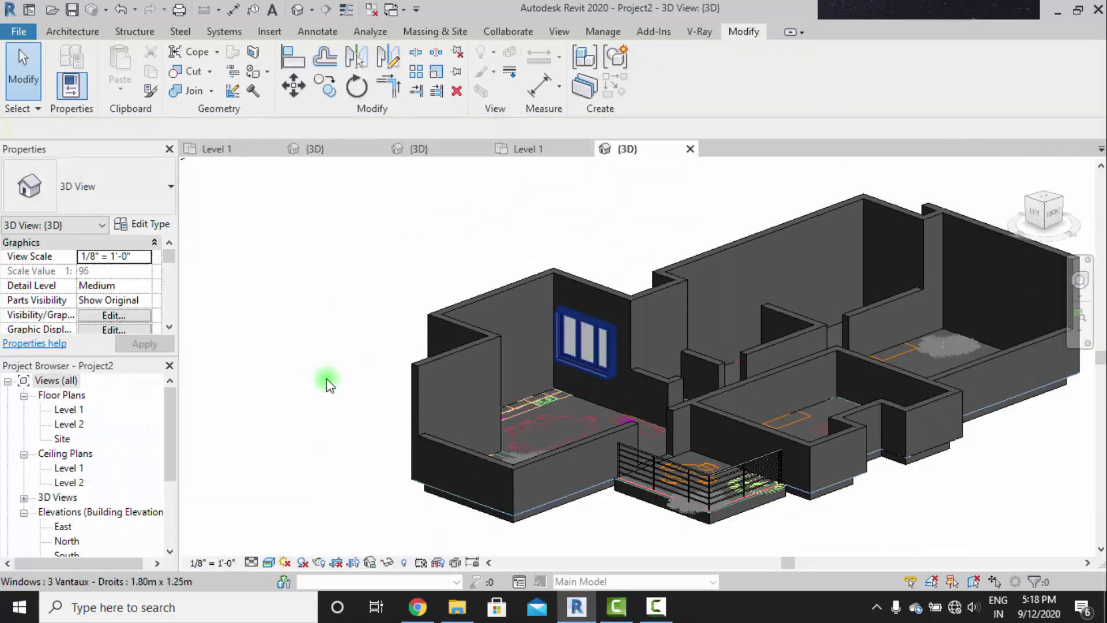
In the Level 1 plan, nudge the kitchen window along the east wall until its centre is 4'-4" from the north wall.
{"action": "left_click", "coordinate": [510, 151]}
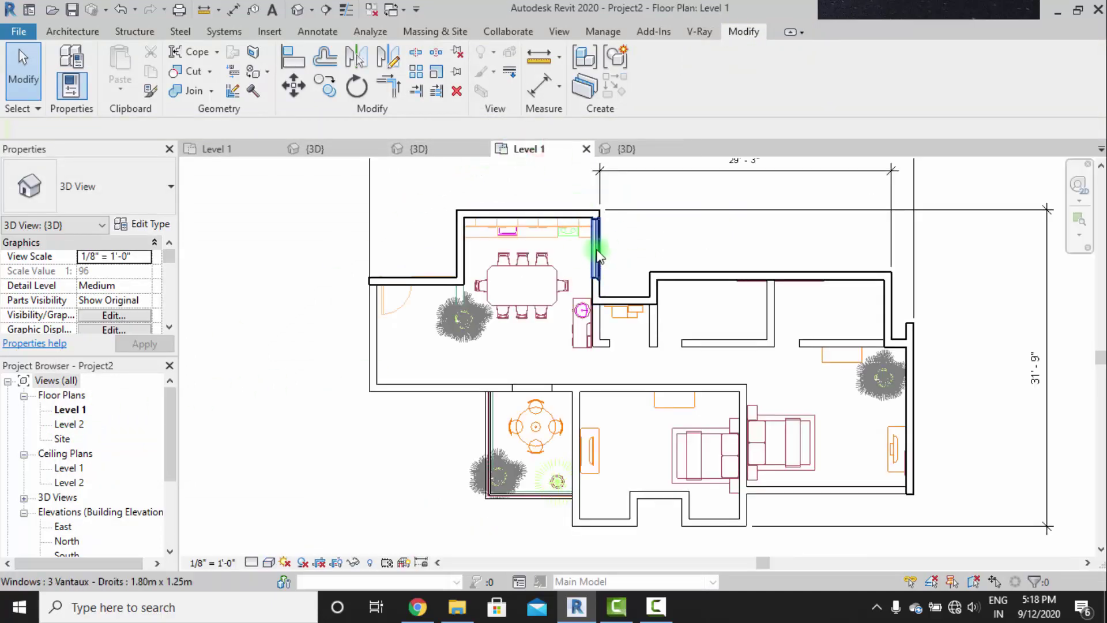
{"action": "scroll", "coordinate": [594, 238], "scroll_direction": "up", "scroll_amount": 2}
{"action": "left_click", "coordinate": [594, 238]}
{"action": "key", "text": "Down"}
{"action": "key", "text": "Down"}
{"action": "key", "text": "Down"}
{"action": "key", "text": "Down"}
{"action": "key", "text": "Down"}
{"action": "key", "text": "Down"}
{"action": "key", "text": "Down"}
{"action": "key", "text": "Down"}
{"action": "key", "text": "Down"}
{"action": "key", "text": "Down"}
{"action": "key", "text": "Down"}
{"action": "key", "text": "Down"}
{"action": "key", "text": "Down"}
{"action": "key", "text": "Down"}
{"action": "key", "text": "Down"}
{"action": "key", "text": "Down"}
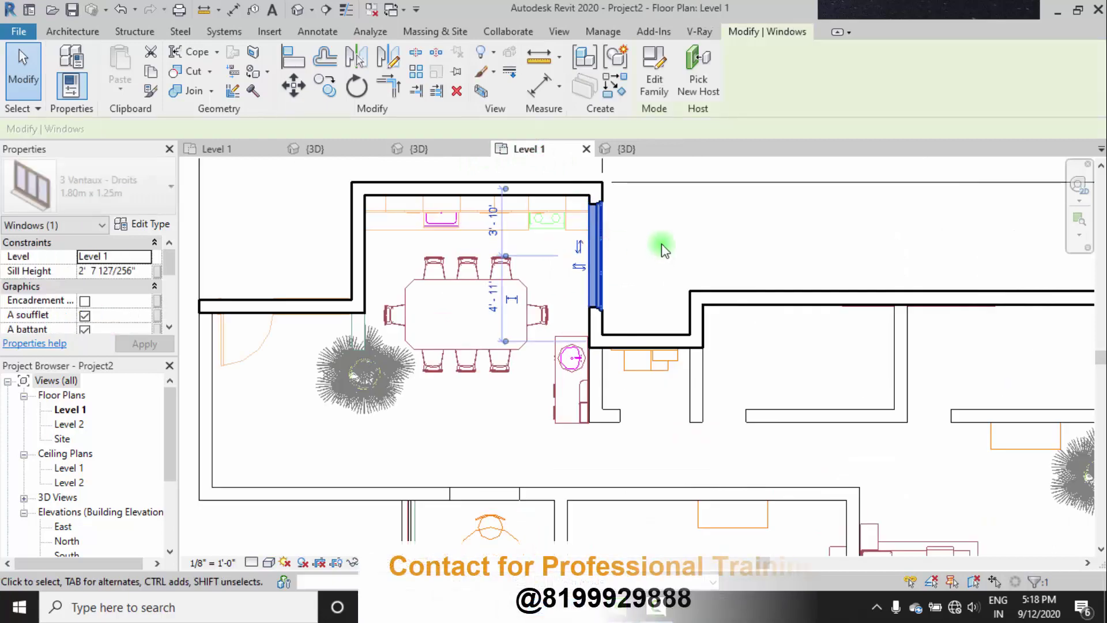
{"action": "key", "text": "Up"}
{"action": "key", "text": "Up"}
{"action": "key", "text": "Up"}
{"action": "key", "text": "Up"}
{"action": "key", "text": "Up"}
{"action": "key", "text": "Up"}
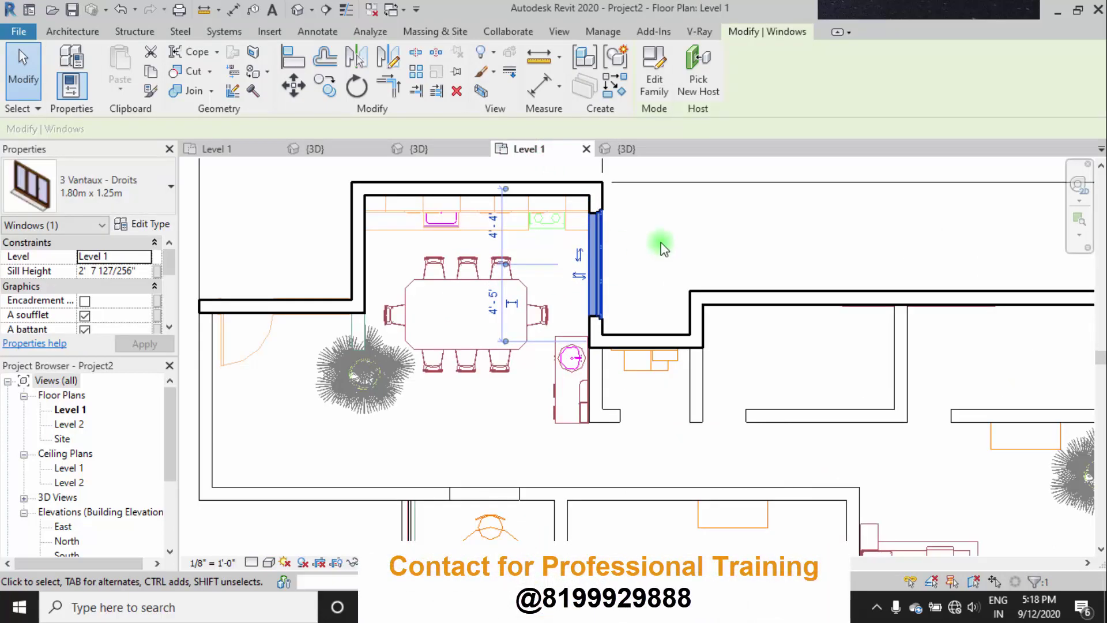
{"action": "left_click", "coordinate": [660, 243]}
{"action": "scroll", "coordinate": [674, 238], "scroll_direction": "down", "scroll_amount": 1}
{"action": "middle_click_drag", "start_coordinate": [605, 249], "coordinate": [488, 260]}
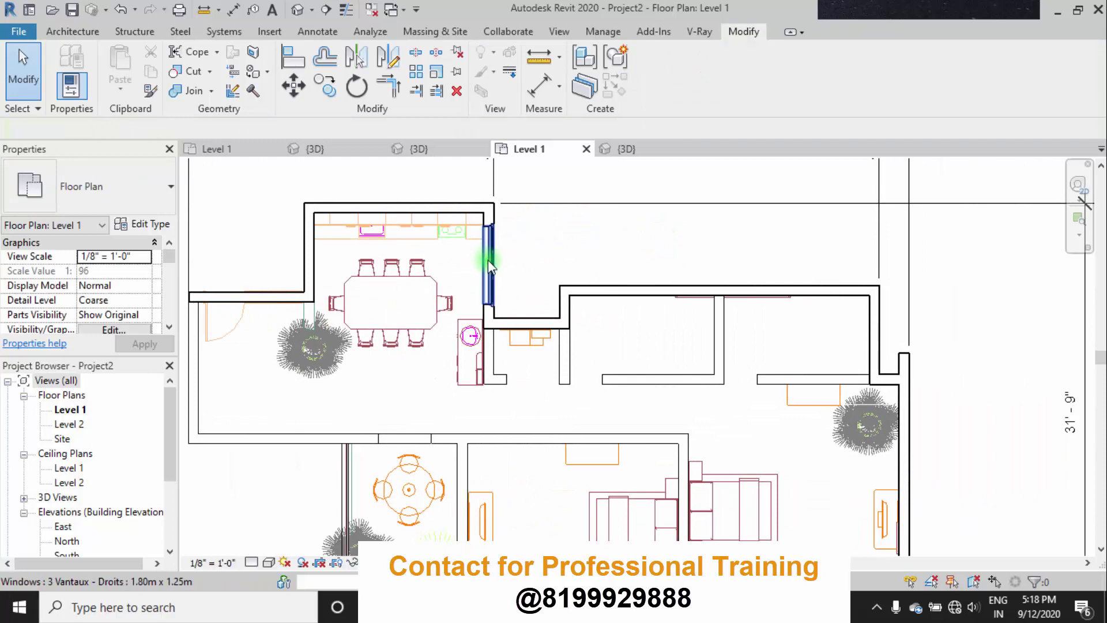
Check the reference 3D view, and place a similar 3 Vantaux - Droits 1.80m x 1.25m window in the east bedroom's east wall.
{"action": "left_click", "coordinate": [488, 259]}
{"action": "scroll", "coordinate": [576, 266], "scroll_direction": "down", "scroll_amount": 2}
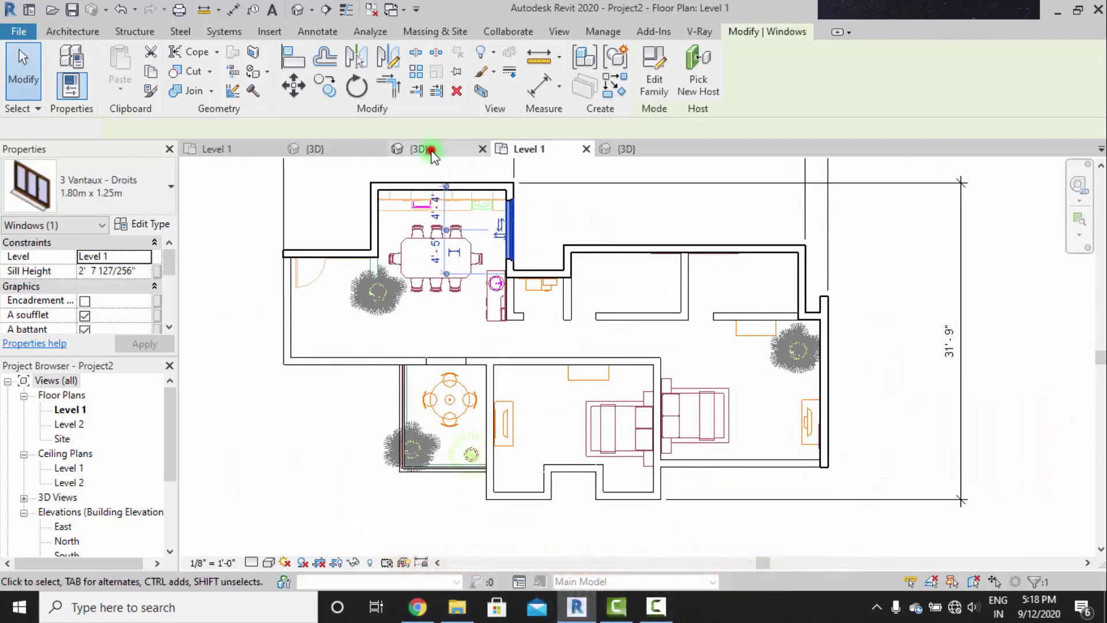
{"action": "left_click", "coordinate": [431, 151]}
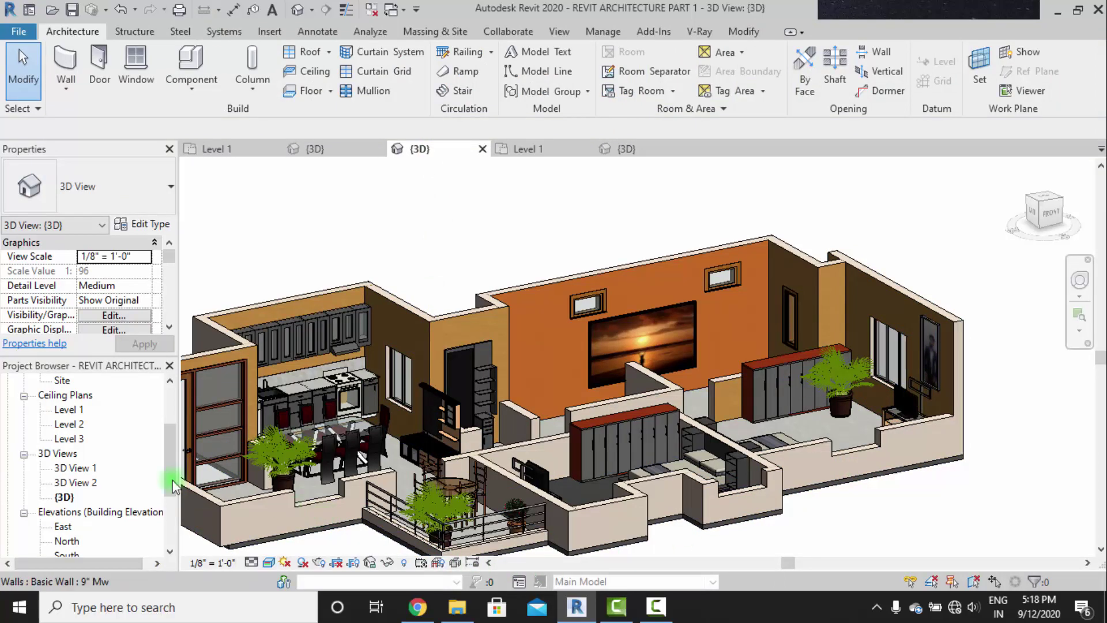
{"action": "left_click", "coordinate": [555, 156]}
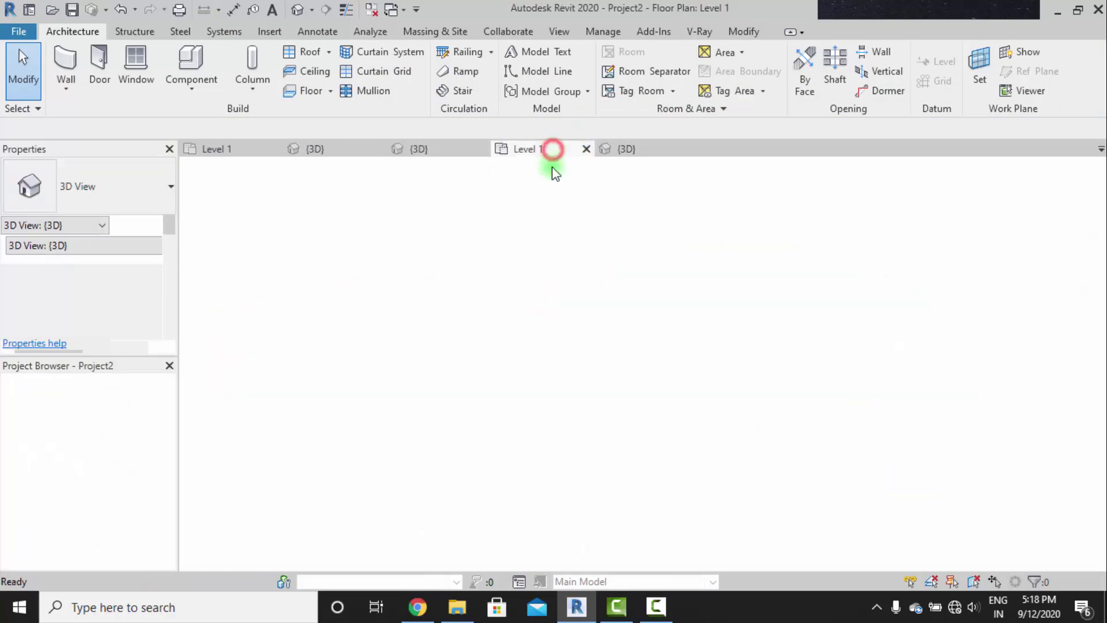
{"action": "left_click", "coordinate": [513, 247]}
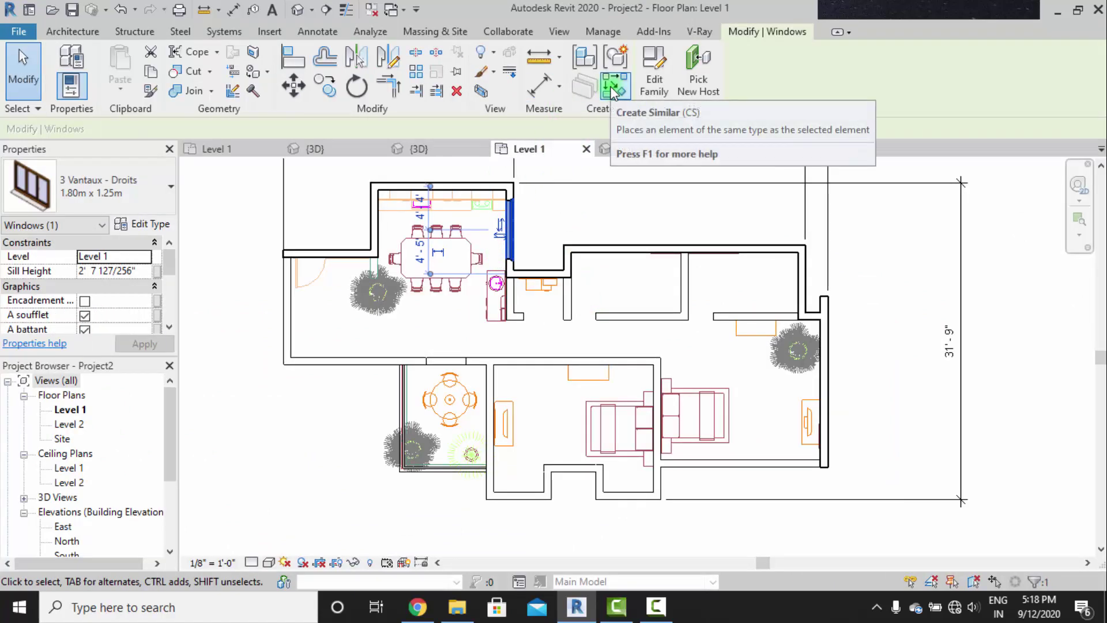
{"action": "left_click", "coordinate": [612, 92]}
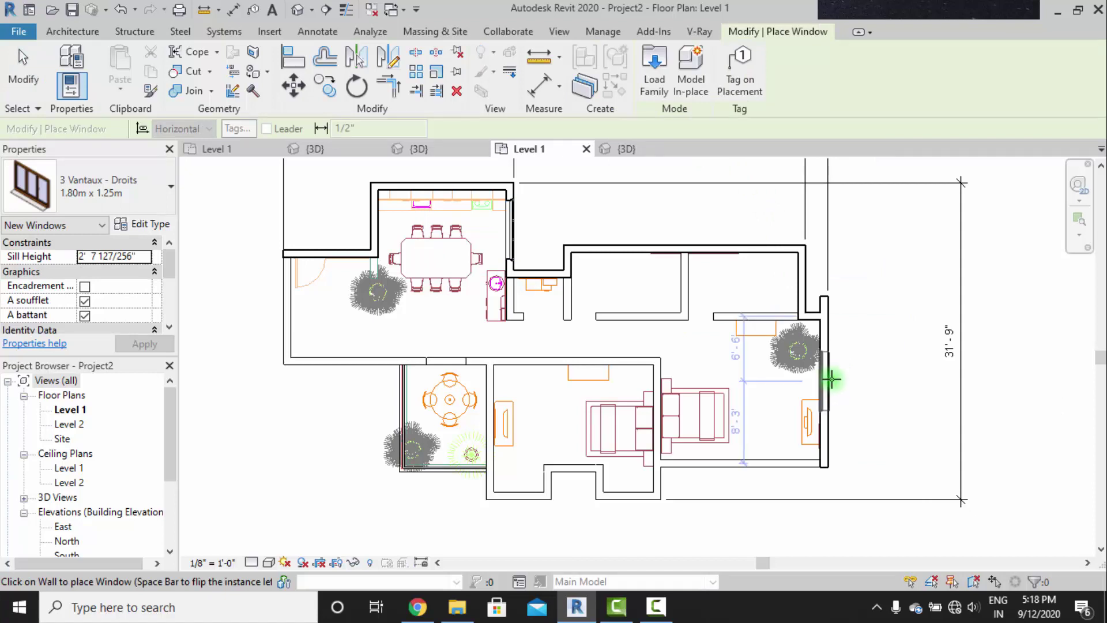
{"action": "scroll", "coordinate": [831, 379], "scroll_direction": "up", "scroll_amount": 4}
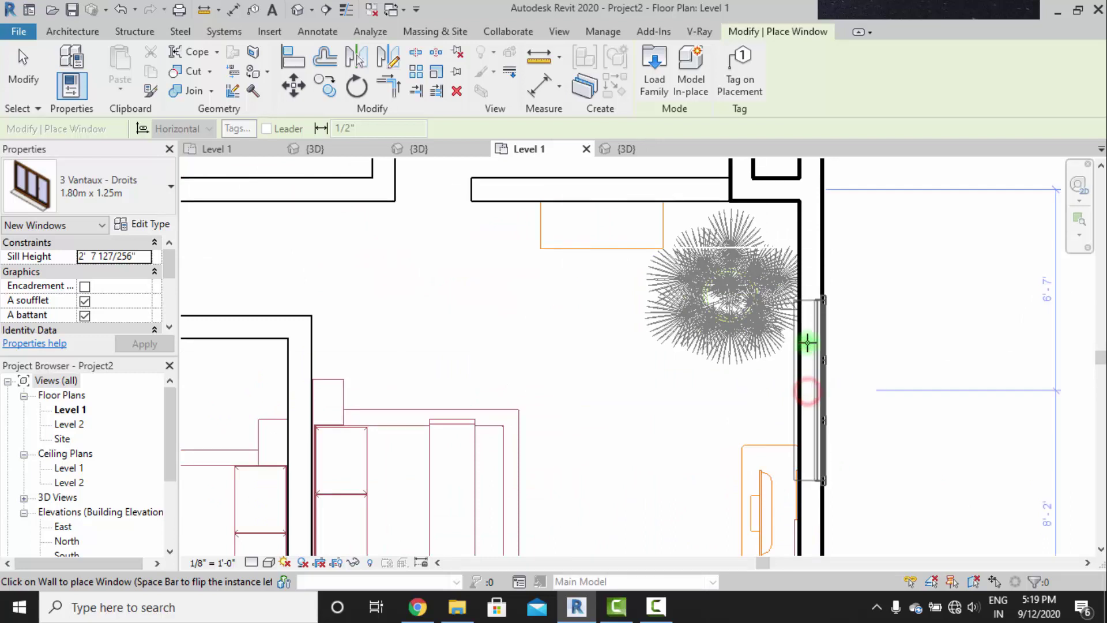
{"action": "scroll", "coordinate": [798, 304], "scroll_direction": "down", "scroll_amount": 5}
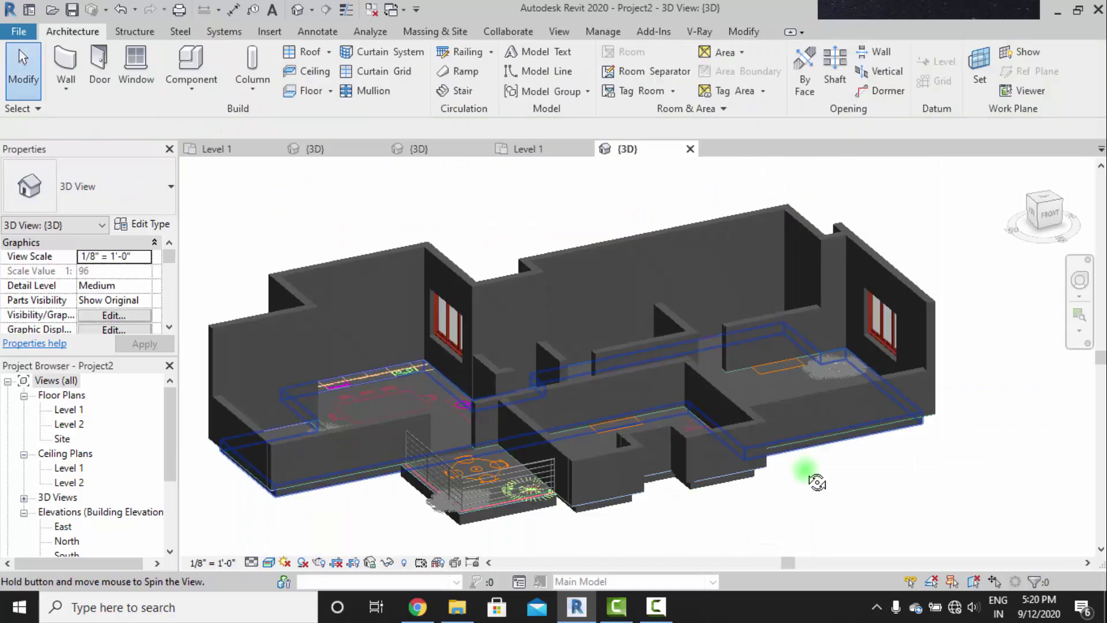
Compare the placed windows with the reference 3D view, and pick the Window- Double Shutter 1200x1500 mm type for placement in Project2's Level 1 plan.
{"action": "middle_click_drag", "start_coordinate": [496, 323], "coordinate": [522, 312], "text": "shift"}
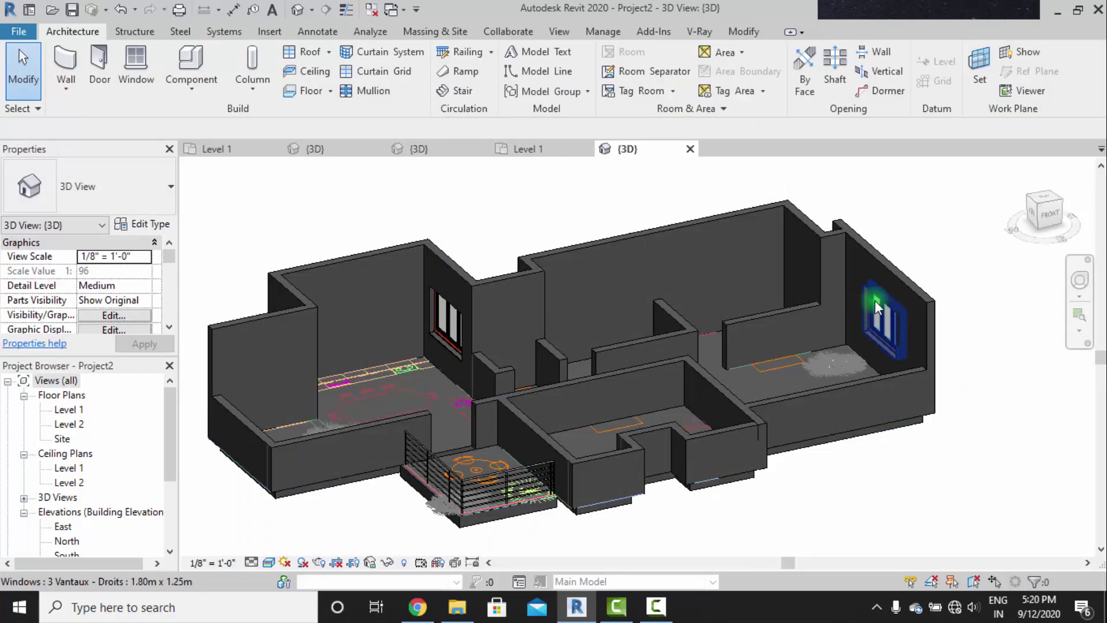
{"action": "middle_click_drag", "start_coordinate": [866, 331], "coordinate": [458, 148], "text": "shift"}
{"action": "left_click", "coordinate": [445, 153]}
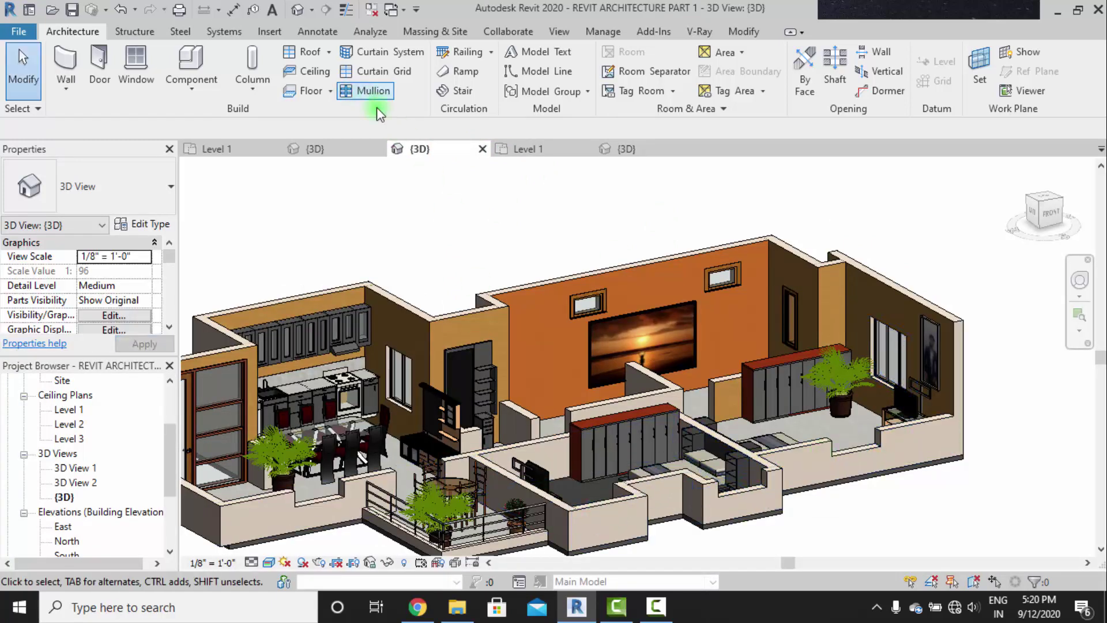
{"action": "left_click", "coordinate": [623, 150]}
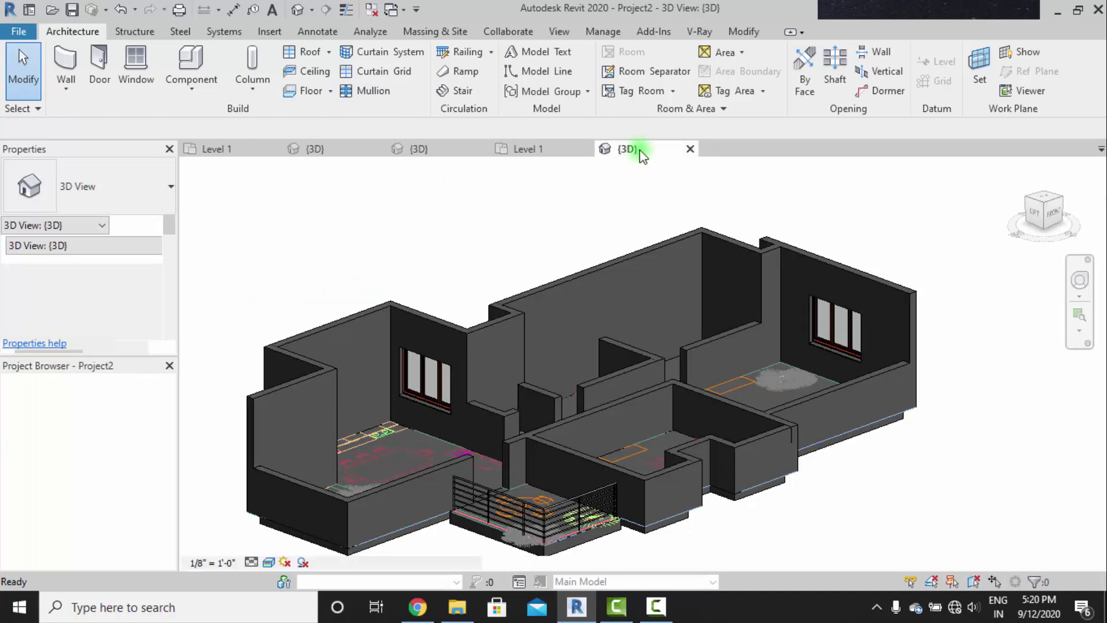
{"action": "left_click", "coordinate": [523, 149]}
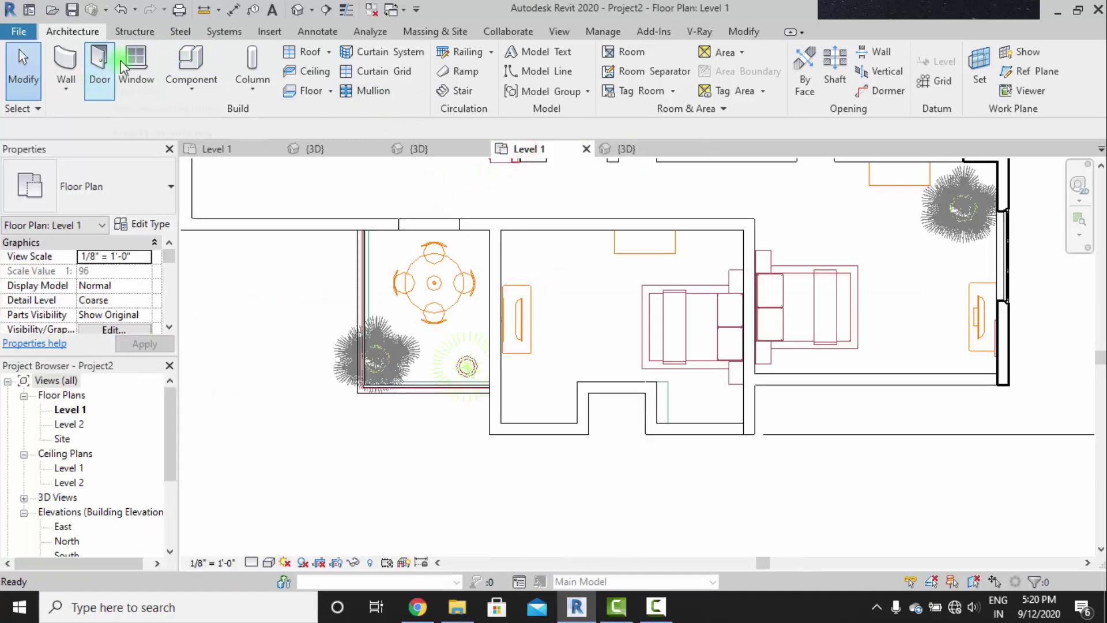
{"action": "left_click", "coordinate": [87, 185]}
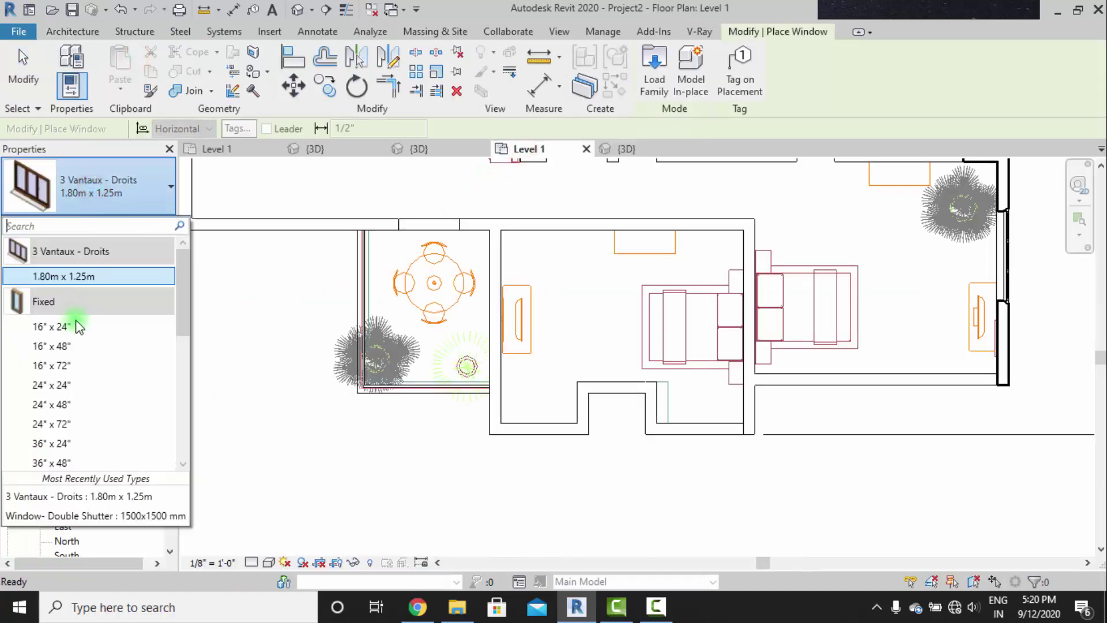
{"action": "scroll", "coordinate": [54, 372], "scroll_direction": "down", "scroll_amount": 5}
{"action": "scroll", "coordinate": [92, 366], "scroll_direction": "up", "scroll_amount": 1}
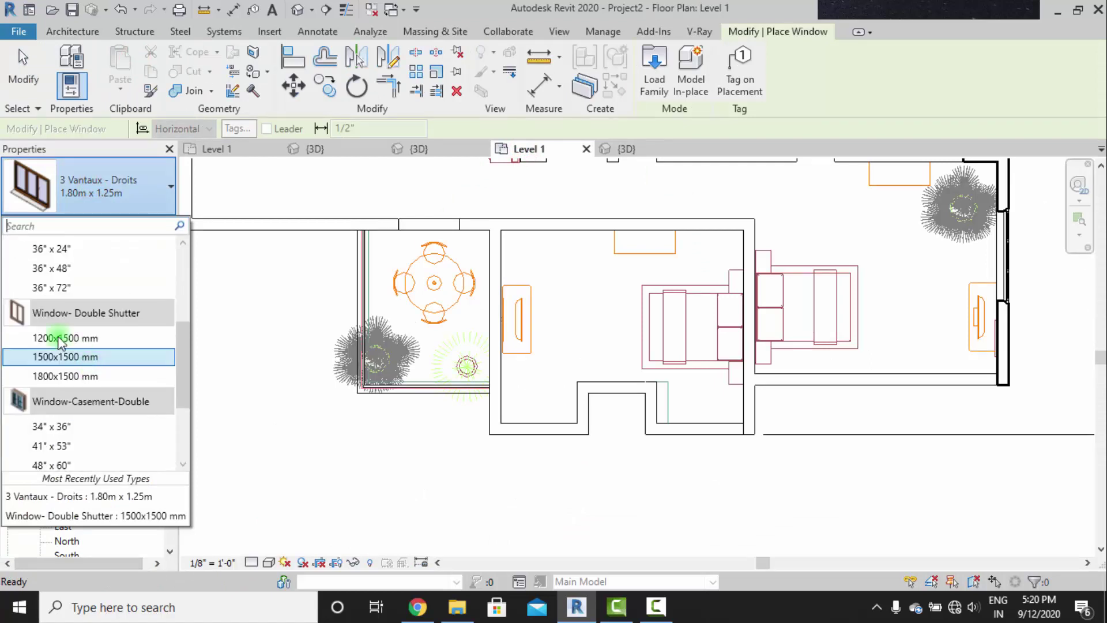
{"action": "left_click", "coordinate": [73, 344]}
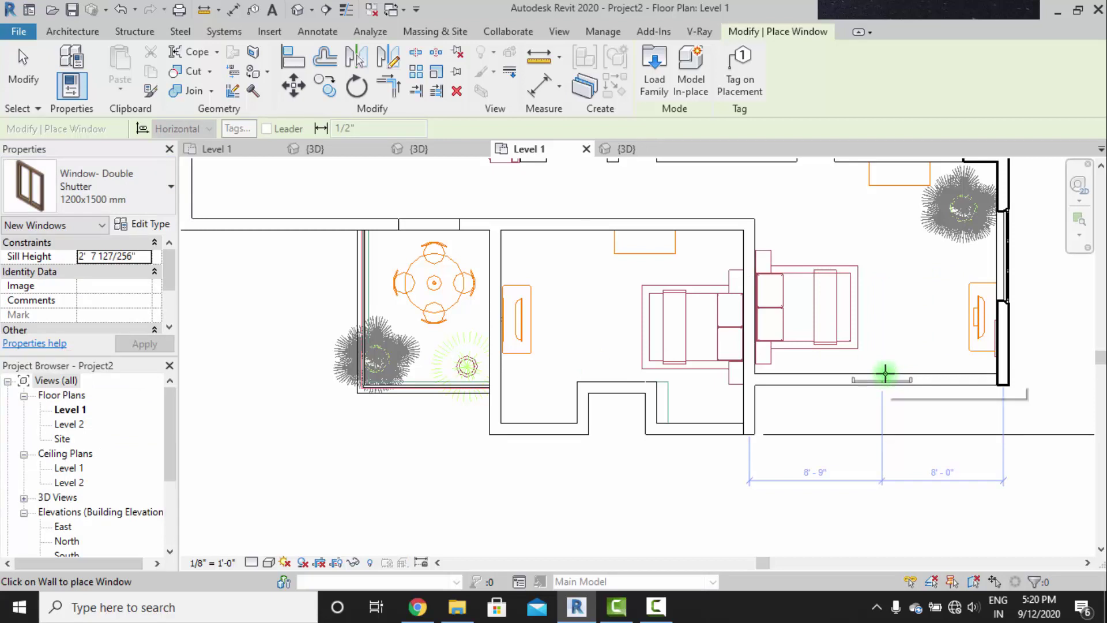
Place double-shutter windows in the south walls of the east bedroom, the middle bedroom and the living area beside the balcony.
{"action": "left_click", "coordinate": [704, 424]}
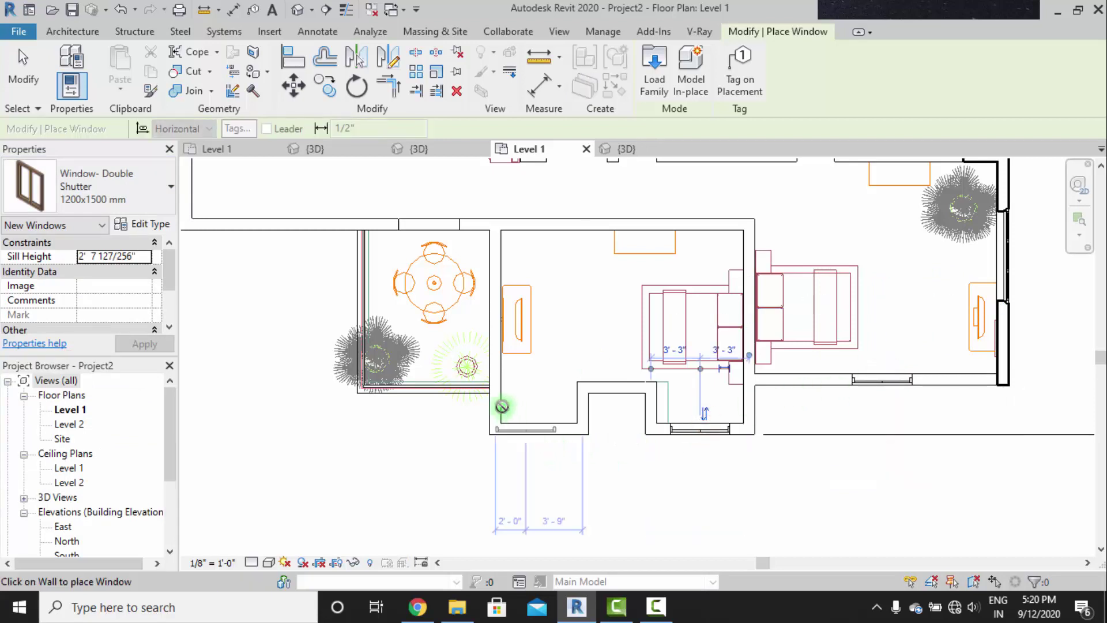
{"action": "middle_click_drag", "start_coordinate": [431, 369], "coordinate": [556, 487]}
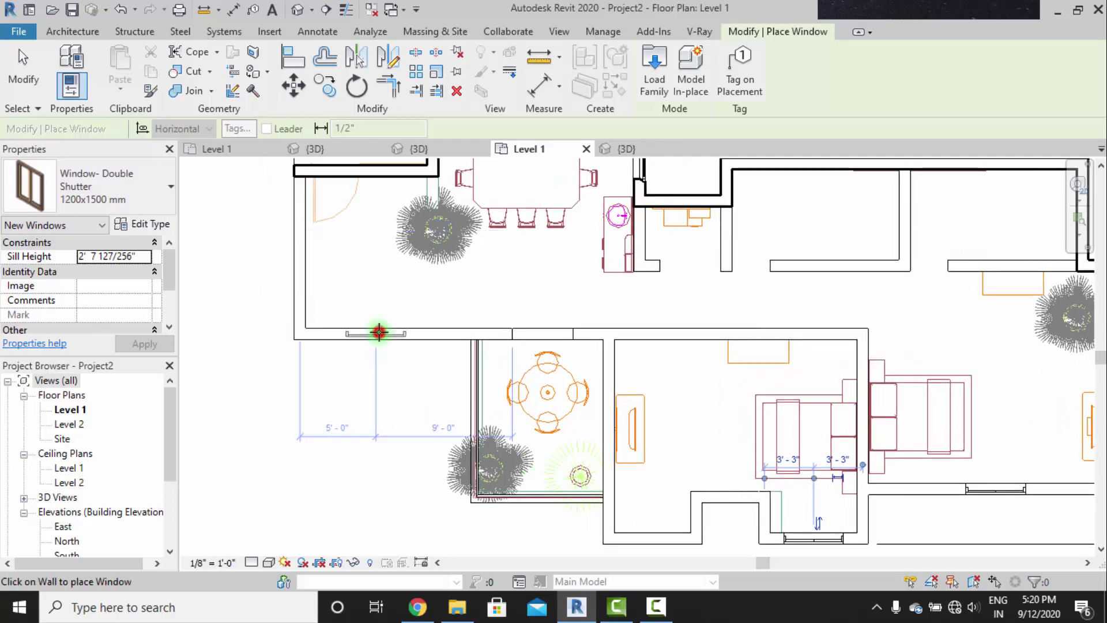
{"action": "scroll", "coordinate": [379, 332], "scroll_direction": "down", "scroll_amount": 4}
{"action": "key", "text": "Escape"}
{"action": "scroll", "coordinate": [709, 403], "scroll_direction": "down", "scroll_amount": 2}
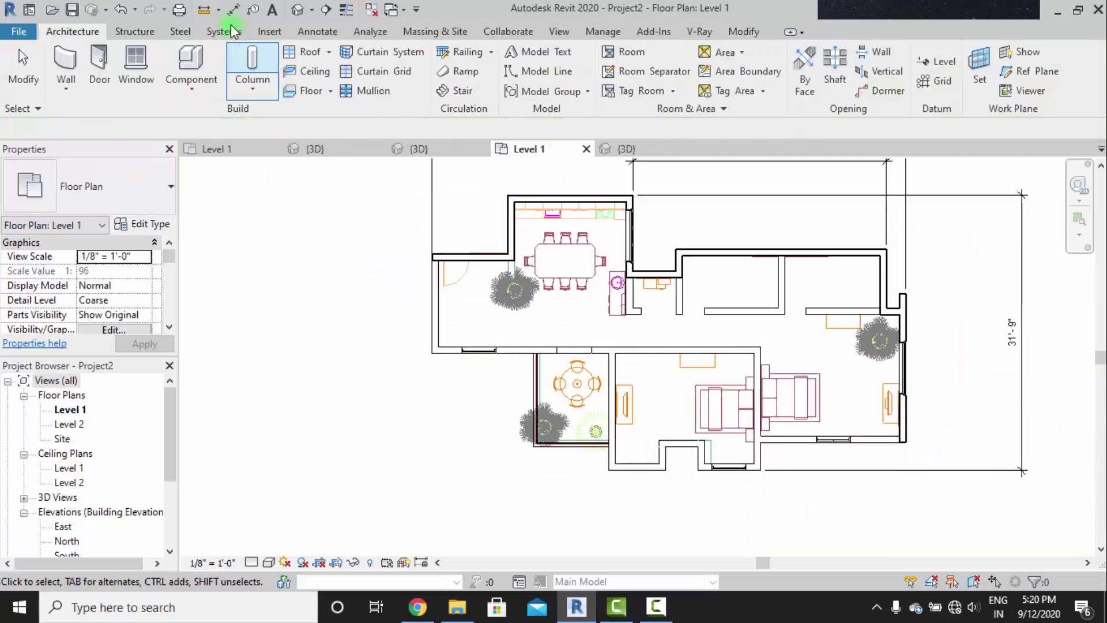
Inspect the new south-side windows in Project2's 3D view and compare the house with the reference model, including its entrance door.
{"action": "left_click", "coordinate": [627, 147]}
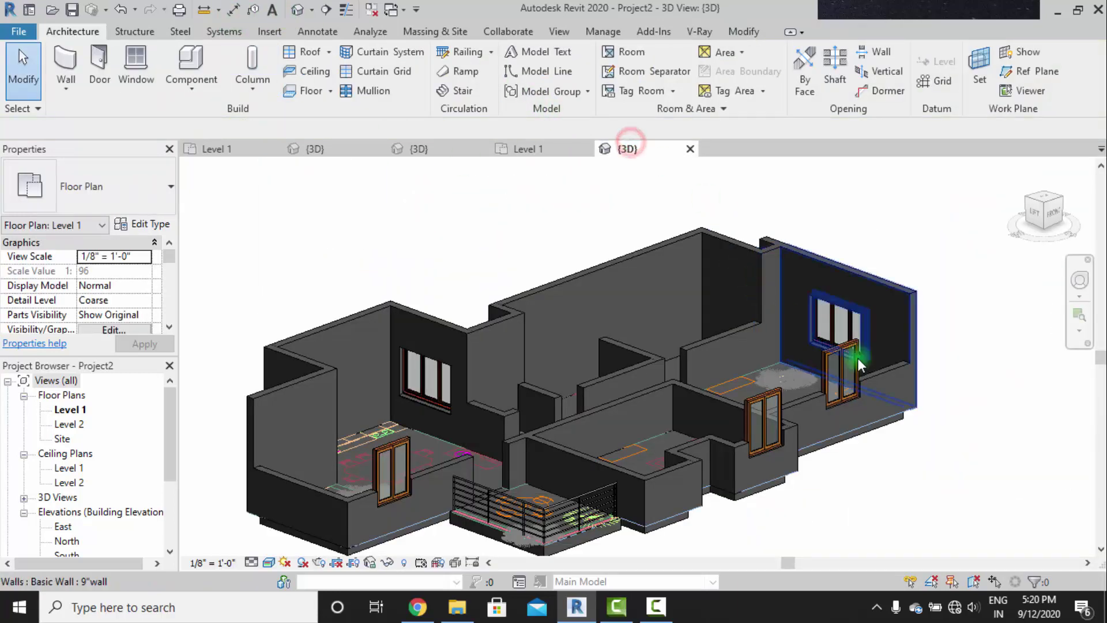
{"action": "middle_click_drag", "start_coordinate": [929, 409], "coordinate": [876, 466], "text": "shift"}
{"action": "middle_click_drag", "start_coordinate": [798, 419], "coordinate": [825, 407]}
{"action": "scroll", "coordinate": [623, 407], "scroll_direction": "up", "scroll_amount": 3}
{"action": "middle_click_drag", "start_coordinate": [628, 404], "coordinate": [636, 424], "text": "shift"}
{"action": "scroll", "coordinate": [653, 361], "scroll_direction": "down", "scroll_amount": 2}
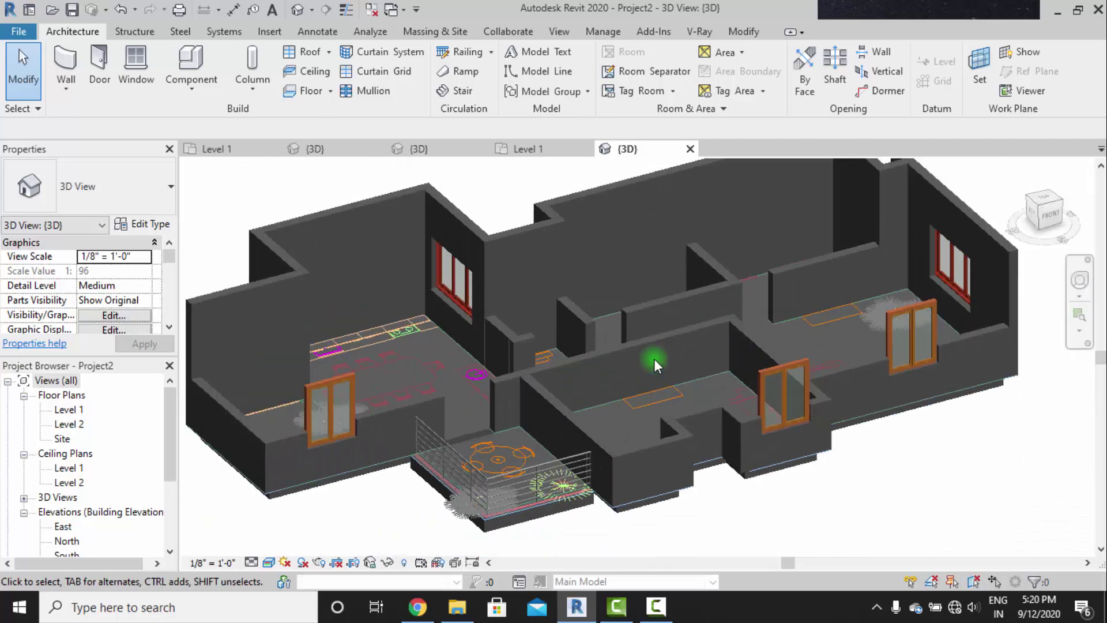
{"action": "middle_click_drag", "start_coordinate": [657, 372], "coordinate": [698, 369]}
{"action": "left_click", "coordinate": [420, 150]}
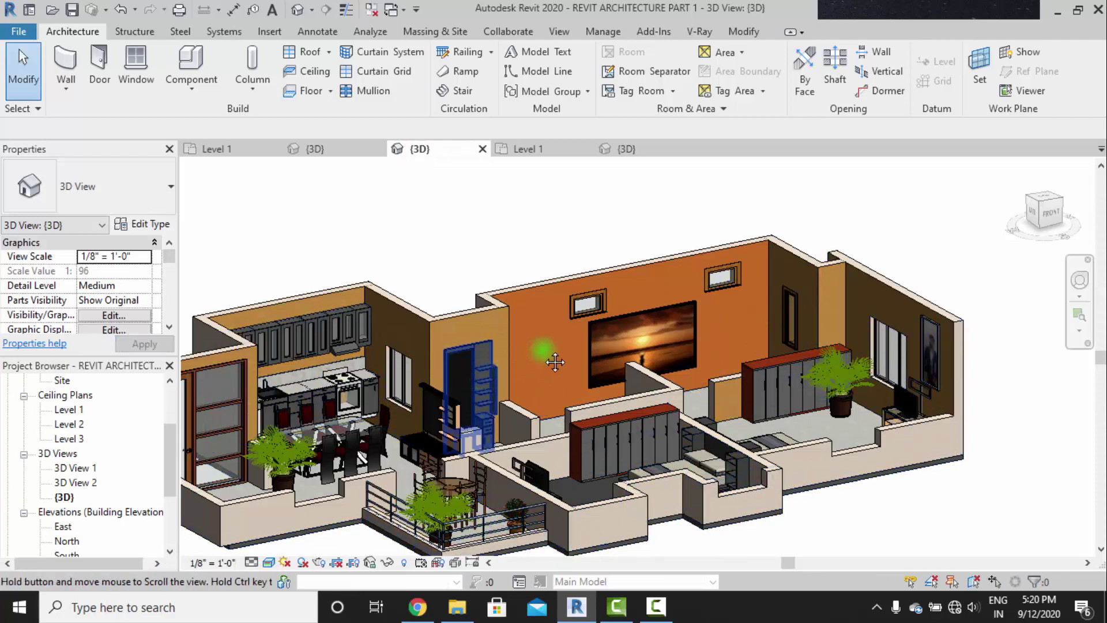
{"action": "middle_click_drag", "start_coordinate": [207, 410], "coordinate": [288, 401]}
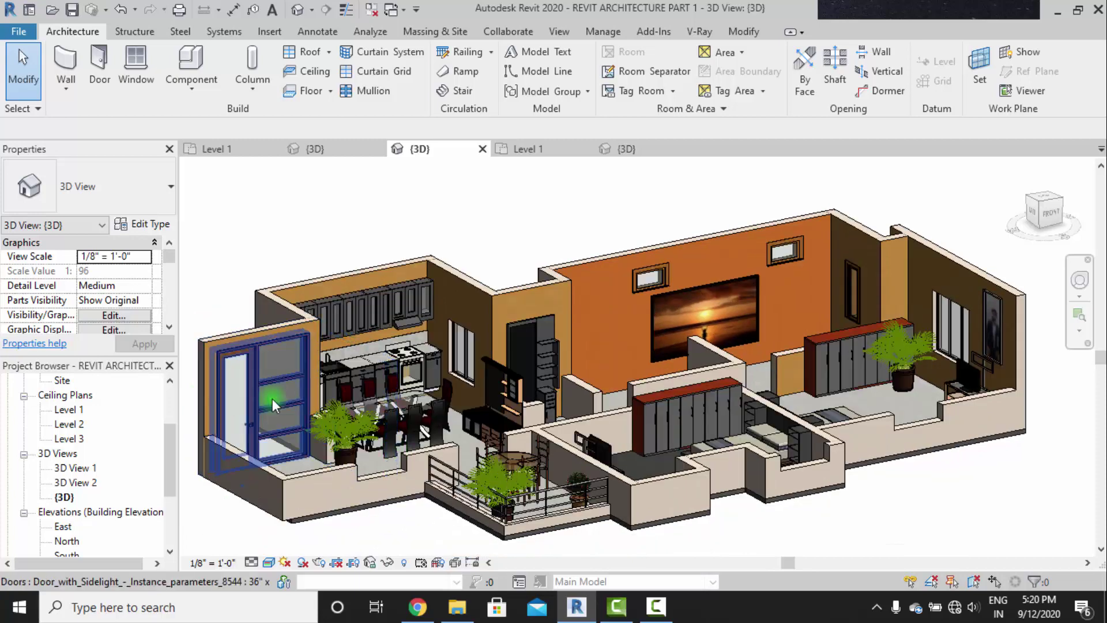
{"action": "left_click", "coordinate": [636, 149]}
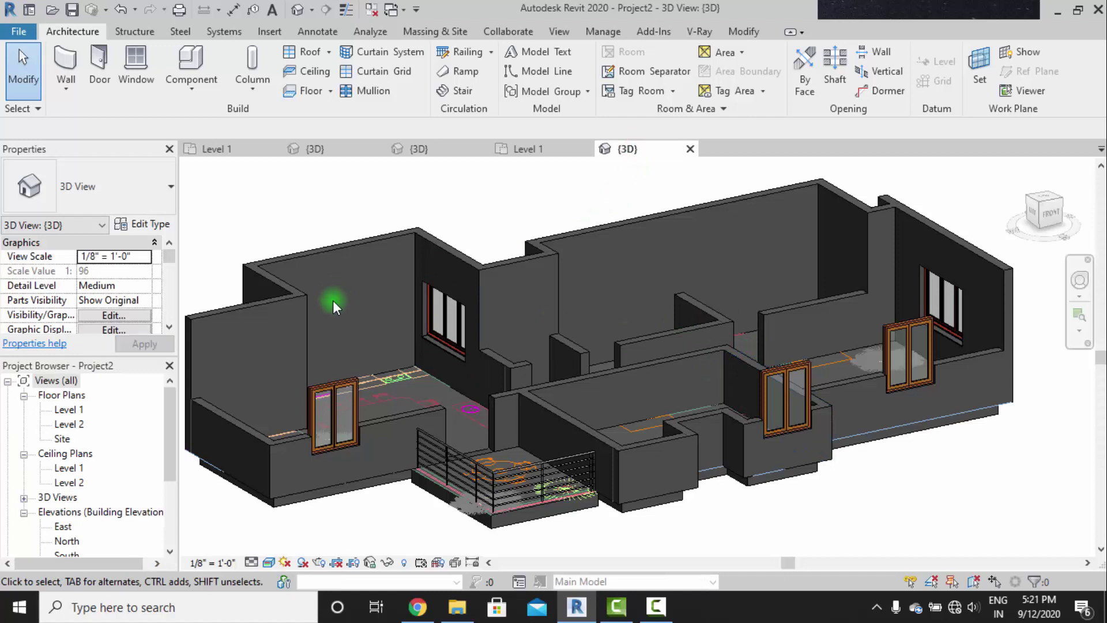
Start placing a door and load Door_with_Sidelight_-_Instance_parameters_8544.rfa from the NEW Project library folder on the Desktop.
{"action": "left_click", "coordinate": [101, 64]}
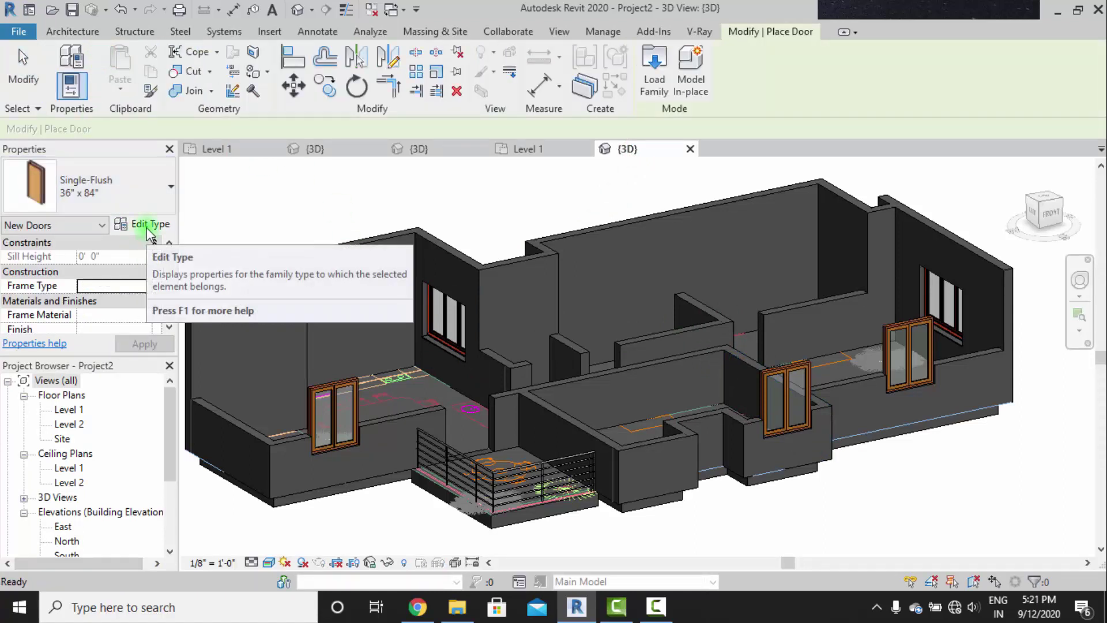
{"action": "left_click", "coordinate": [659, 73]}
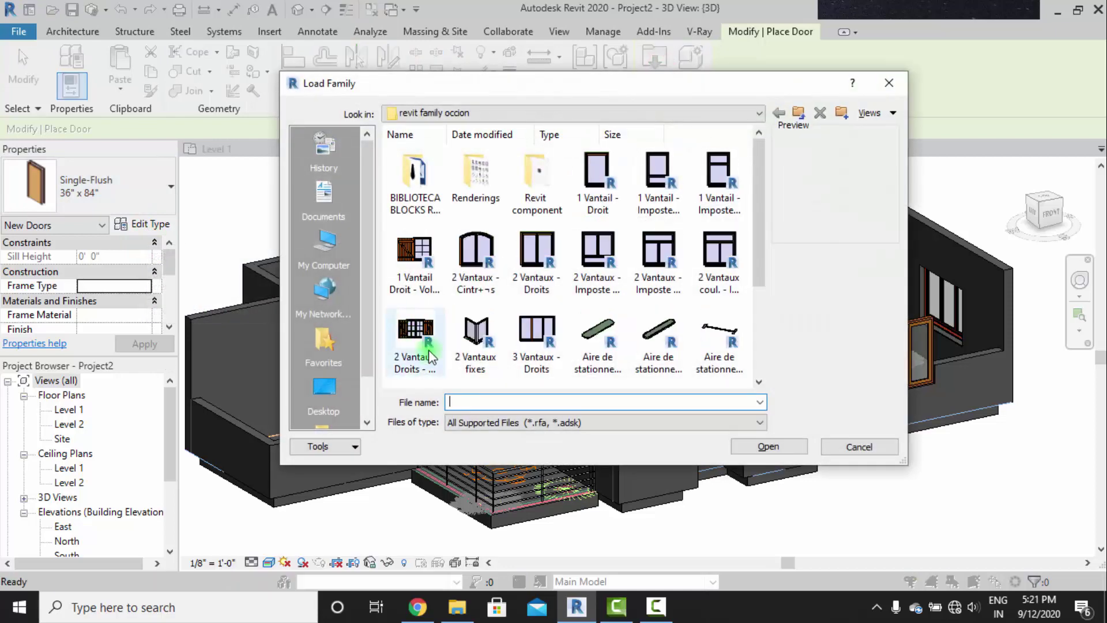
{"action": "left_click", "coordinate": [339, 388]}
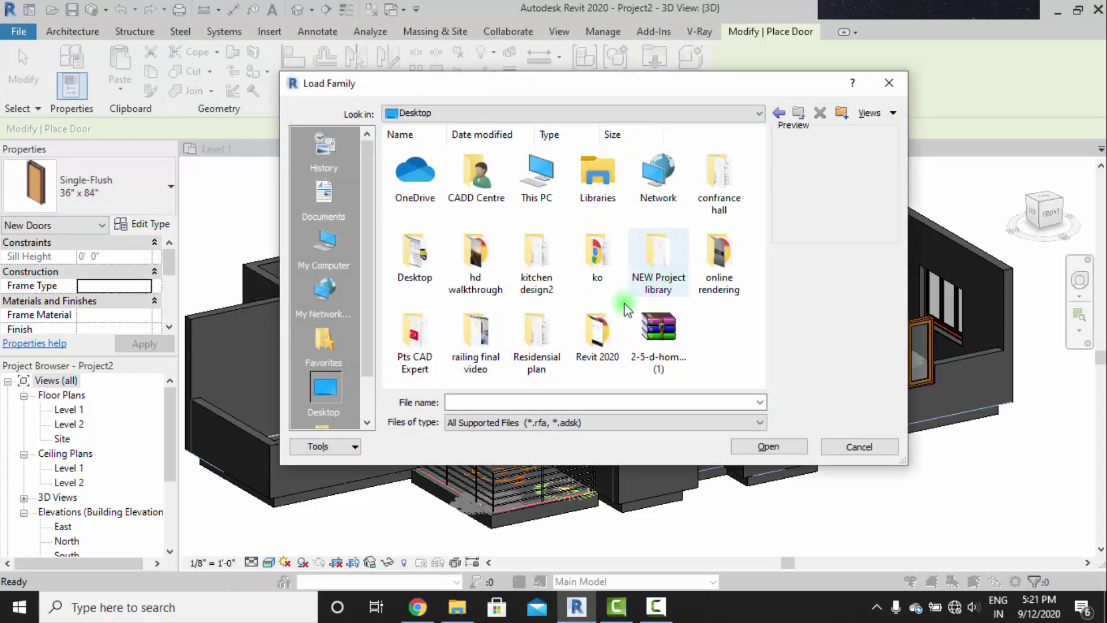
{"action": "double_click", "coordinate": [653, 281]}
{"action": "left_click", "coordinate": [712, 189]}
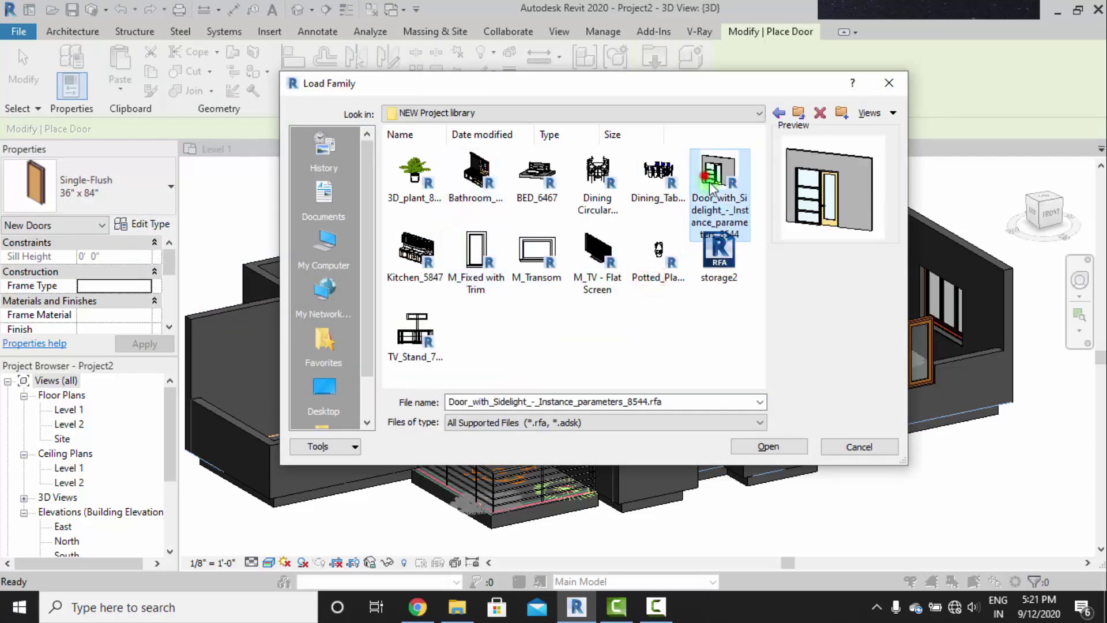
{"action": "left_click", "coordinate": [801, 446]}
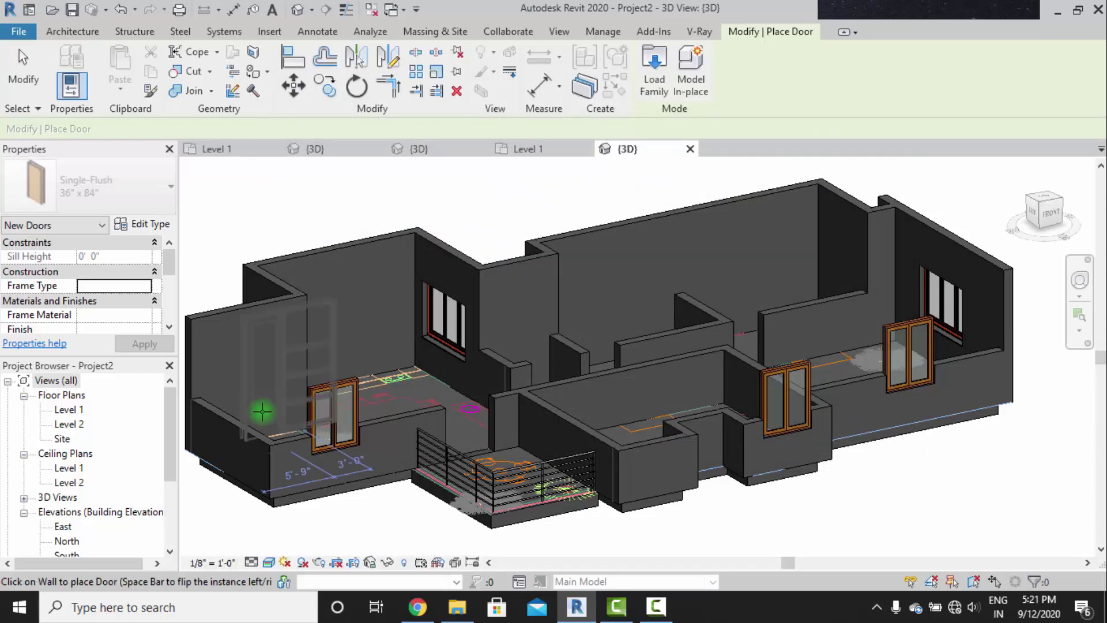
Place the 36" x 94" W-G on HM sidelight door in the entrance area's north wall, about 2'-6" from its west end.
{"action": "mouse_move", "coordinate": [257, 413]}
{"action": "middle_mouse_down", "text": "shift"}
{"action": "mouse_move", "coordinate": [247, 430]}
{"action": "mouse_move", "coordinate": [255, 404]}
{"action": "middle_mouse_up", "text": "shift"}
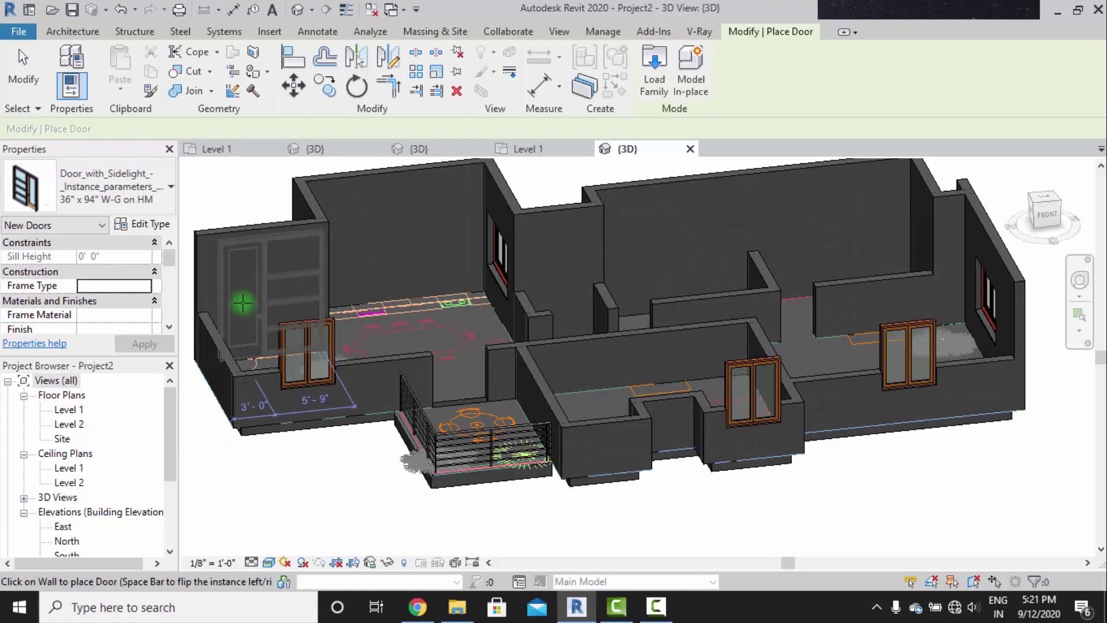
{"action": "left_click", "coordinate": [236, 300]}
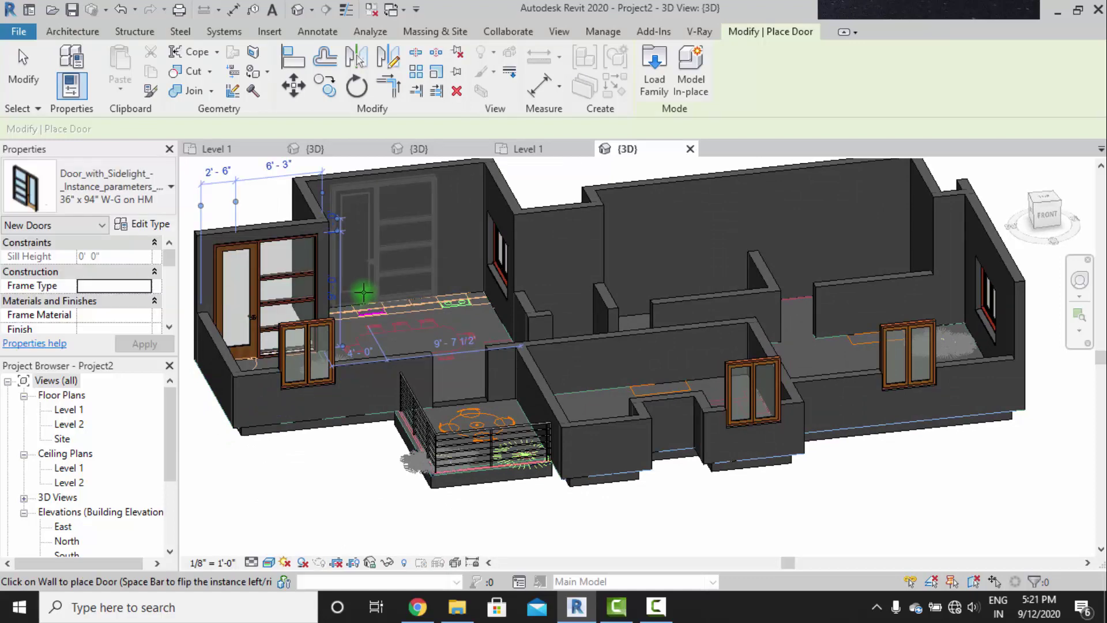
{"action": "key", "text": "Escape"}
{"action": "key", "text": "Escape"}
{"action": "scroll", "coordinate": [560, 402], "scroll_direction": "down", "scroll_amount": 1}
{"action": "middle_click_drag", "start_coordinate": [560, 402], "coordinate": [510, 402]}
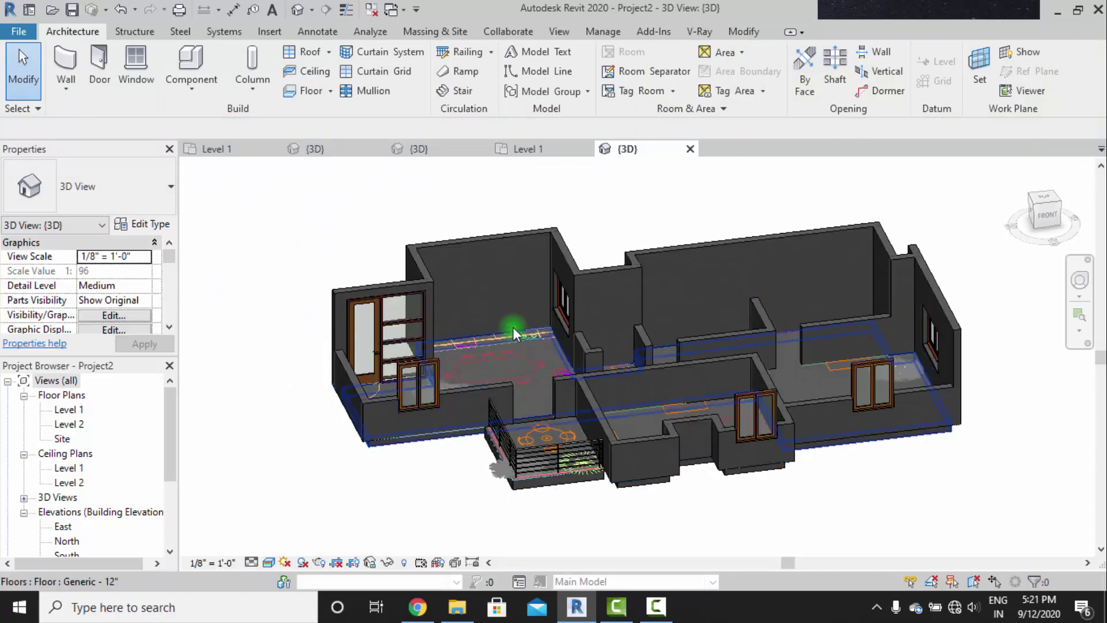
Load the Kitchen_5847.rfa component family from the NEW Project library folder.
{"action": "scroll", "coordinate": [514, 328], "scroll_direction": "up", "scroll_amount": 1}
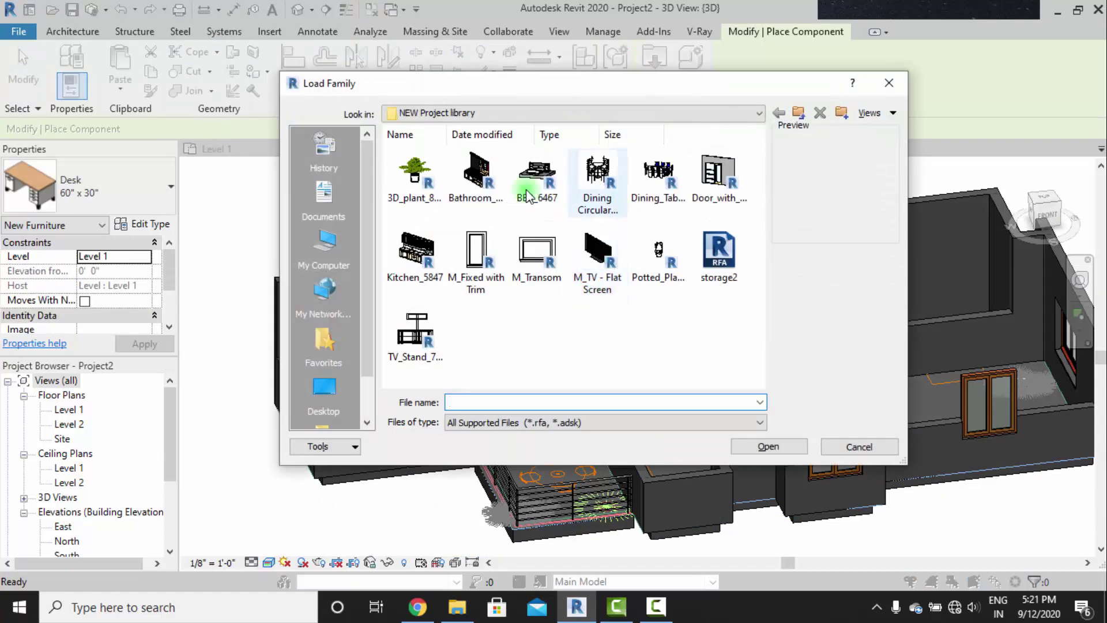
{"action": "left_click", "coordinate": [477, 183]}
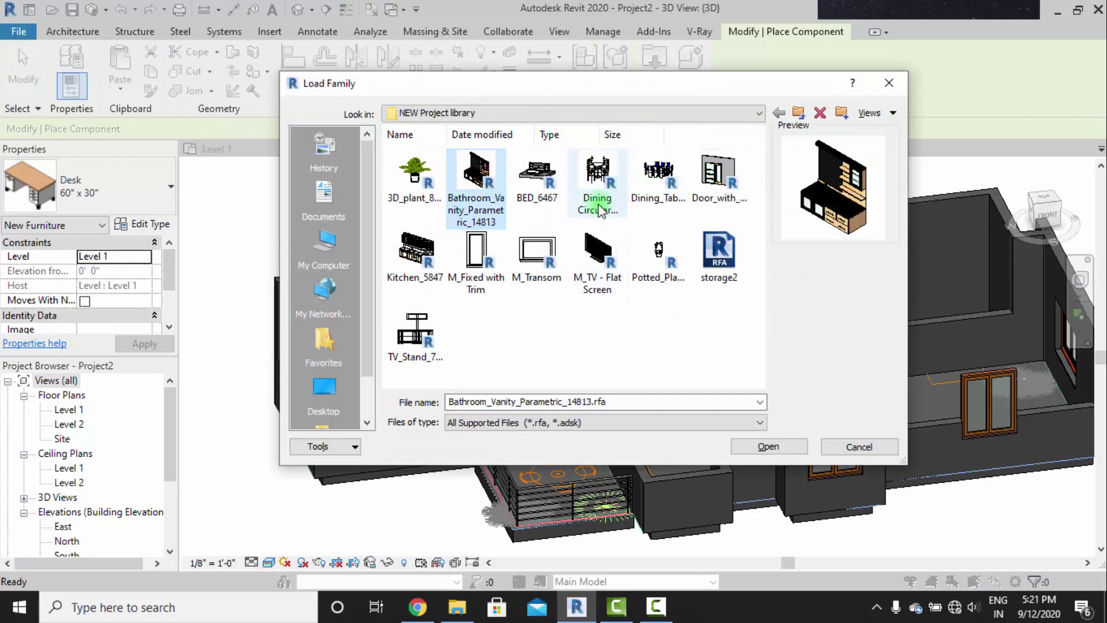
{"action": "left_click", "coordinate": [425, 265]}
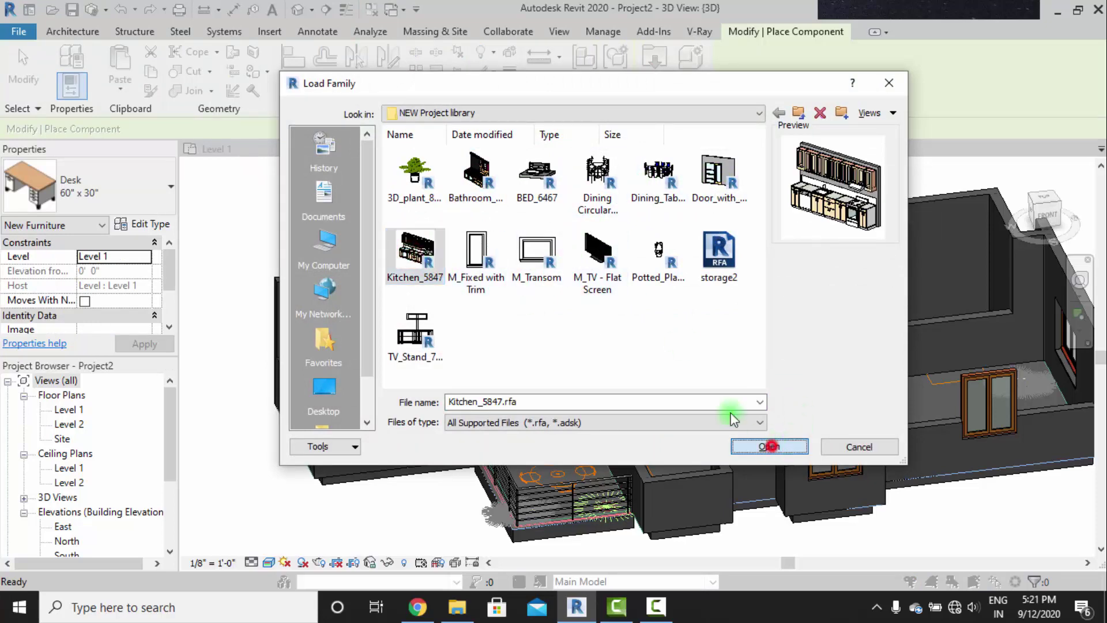
{"action": "left_click", "coordinate": [770, 446]}
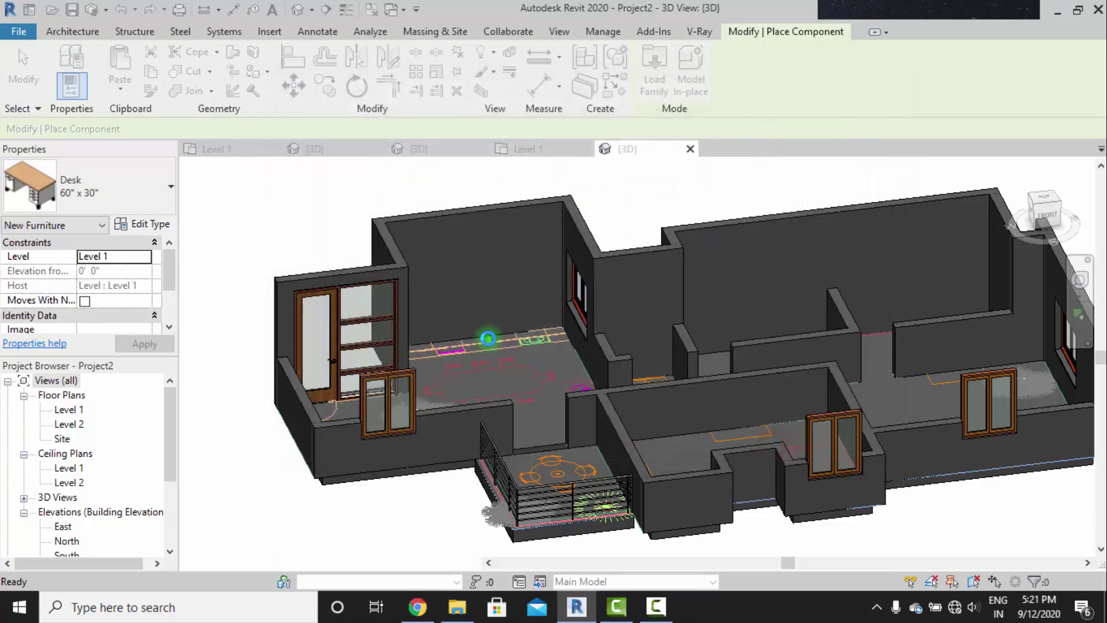
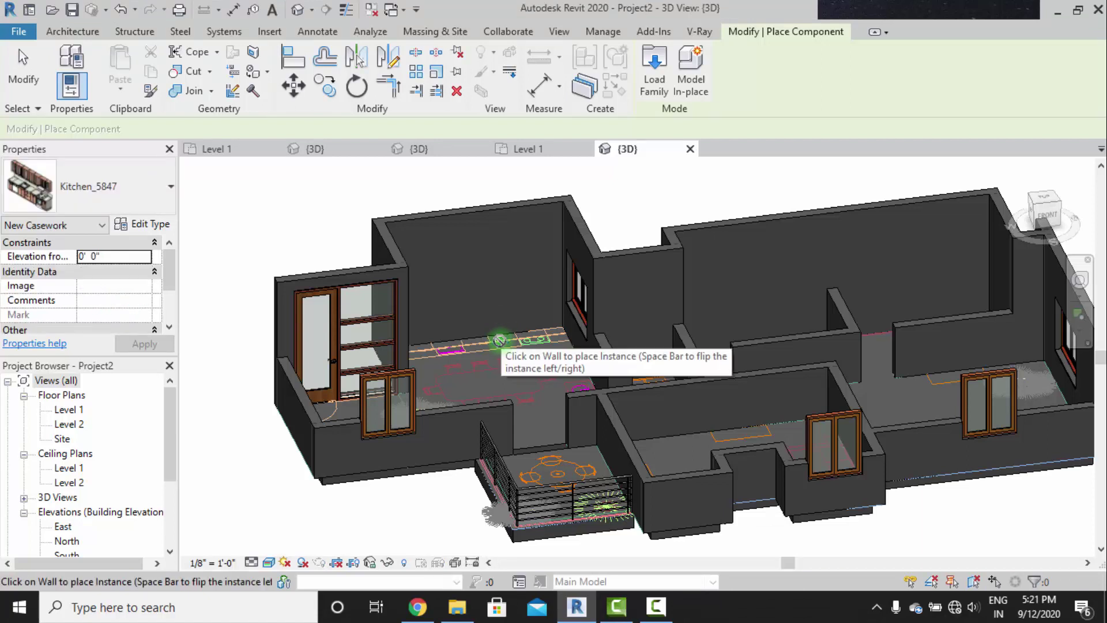
Place the Kitchen_5847 casework on the kitchen's north wall, centred about 6'-9 3/4" from each end.
{"action": "left_click", "coordinate": [480, 281]}
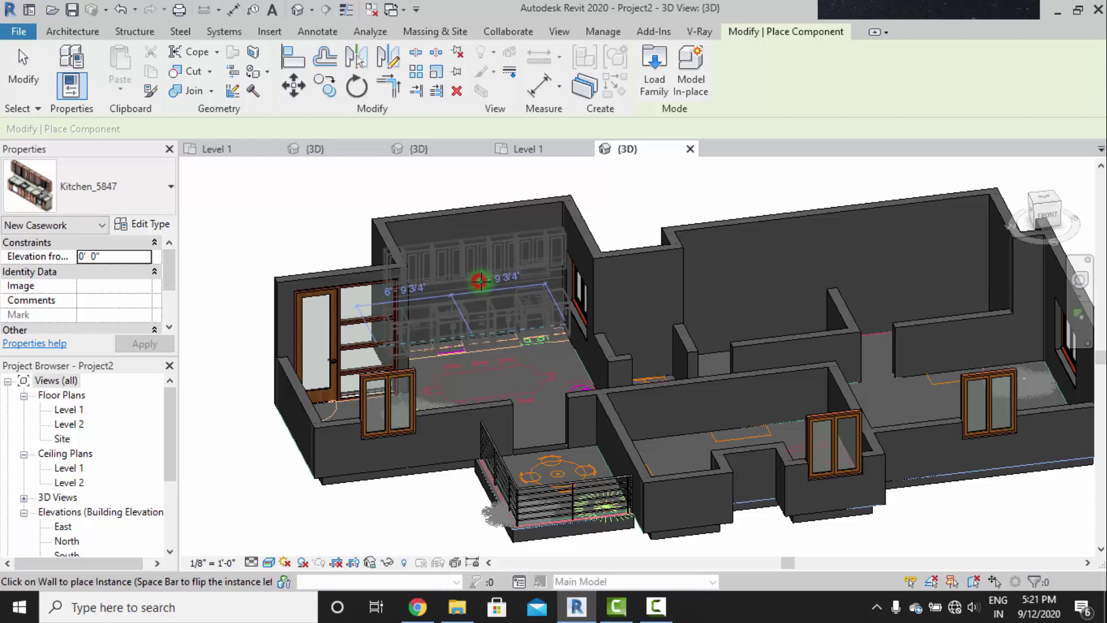
{"action": "left_click", "coordinate": [548, 297]}
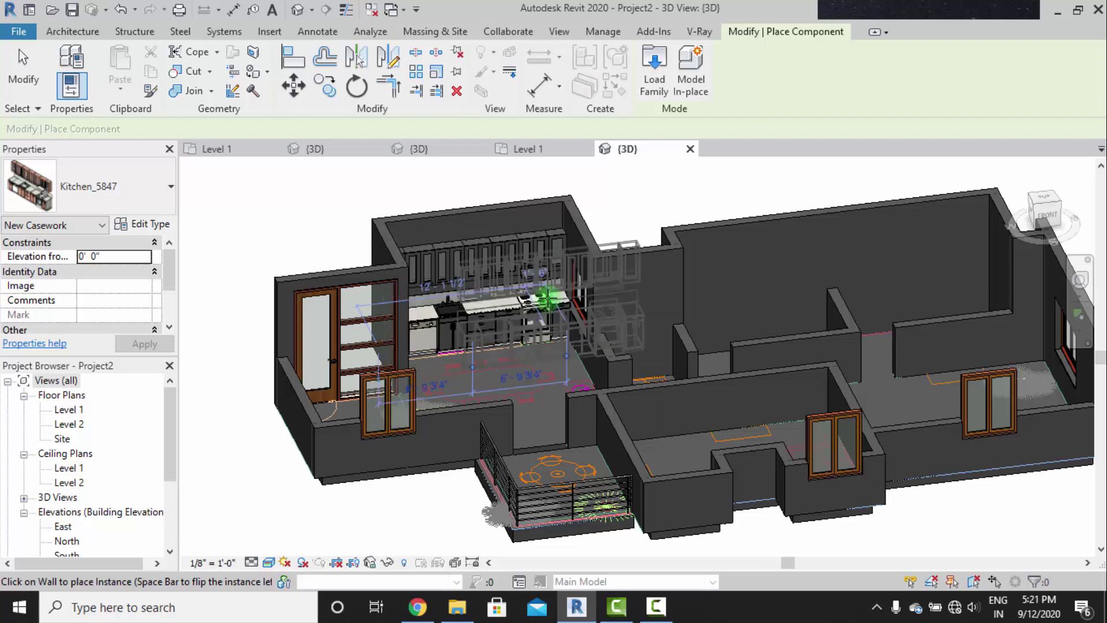
{"action": "key", "text": "Escape"}
{"action": "key", "text": "Escape"}
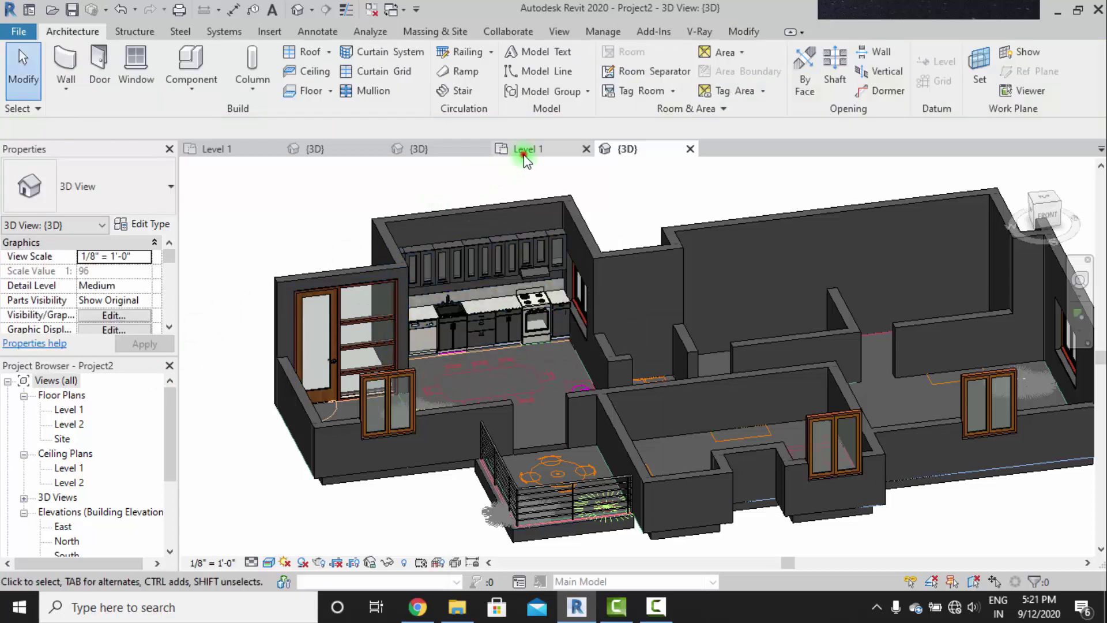
Check the kitchen casework's fit against the walls and the linked drawing in the Level 1 plan, and examine it in 3D.
{"action": "left_click", "coordinate": [525, 158]}
{"action": "scroll", "coordinate": [573, 312], "scroll_direction": "up", "scroll_amount": 4}
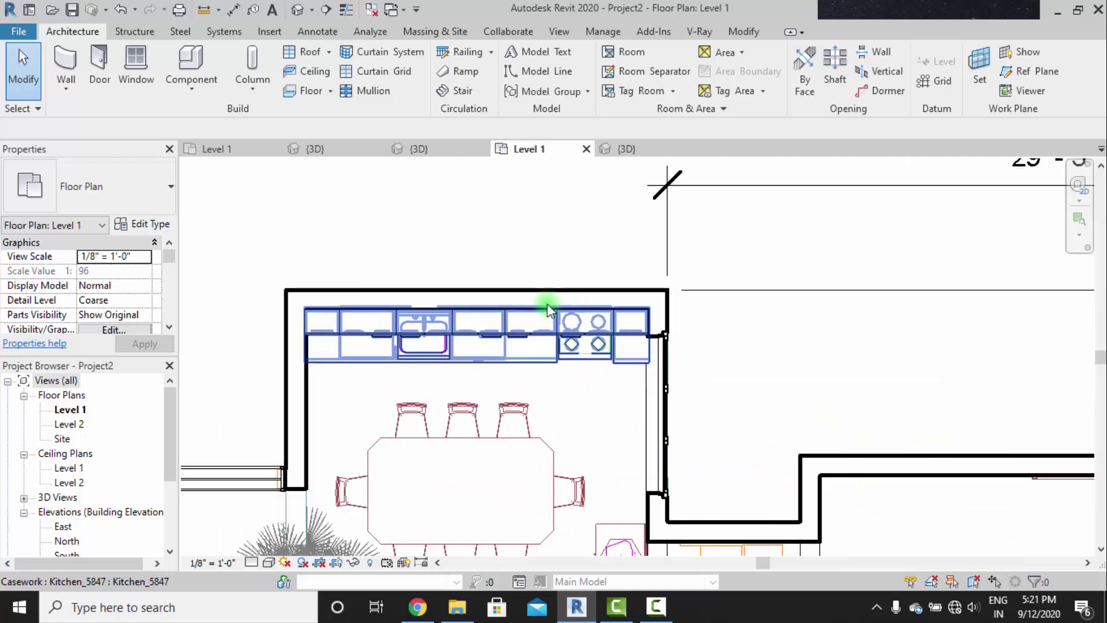
{"action": "scroll", "coordinate": [548, 303], "scroll_direction": "up", "scroll_amount": 1}
{"action": "left_click", "coordinate": [544, 366]}
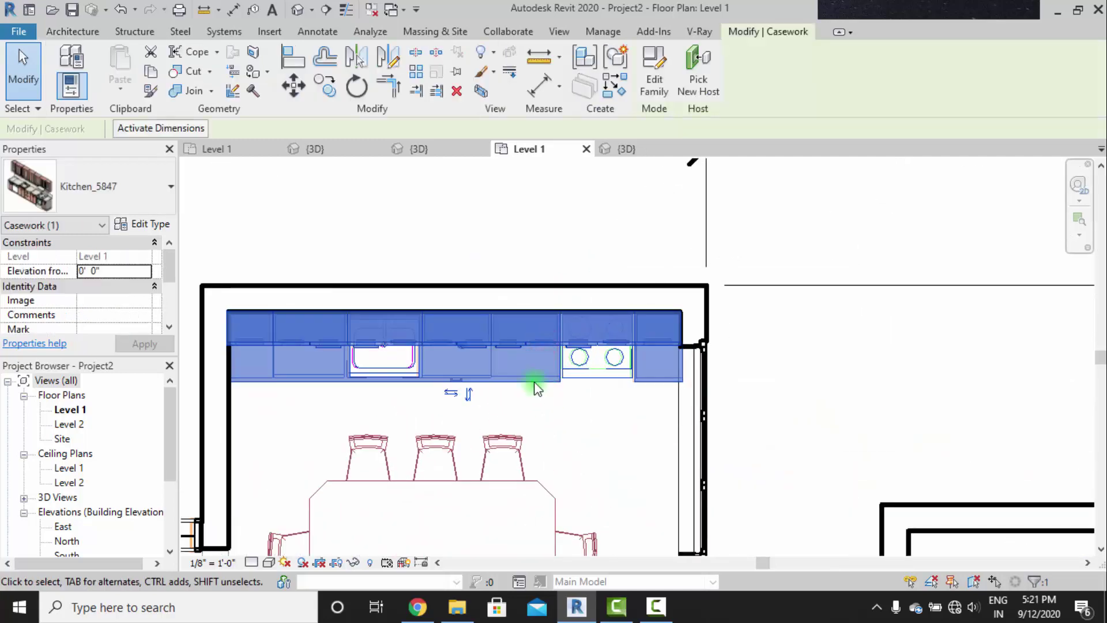
{"action": "scroll", "coordinate": [496, 334], "scroll_direction": "down", "scroll_amount": 3}
{"action": "left_click", "coordinate": [793, 350]}
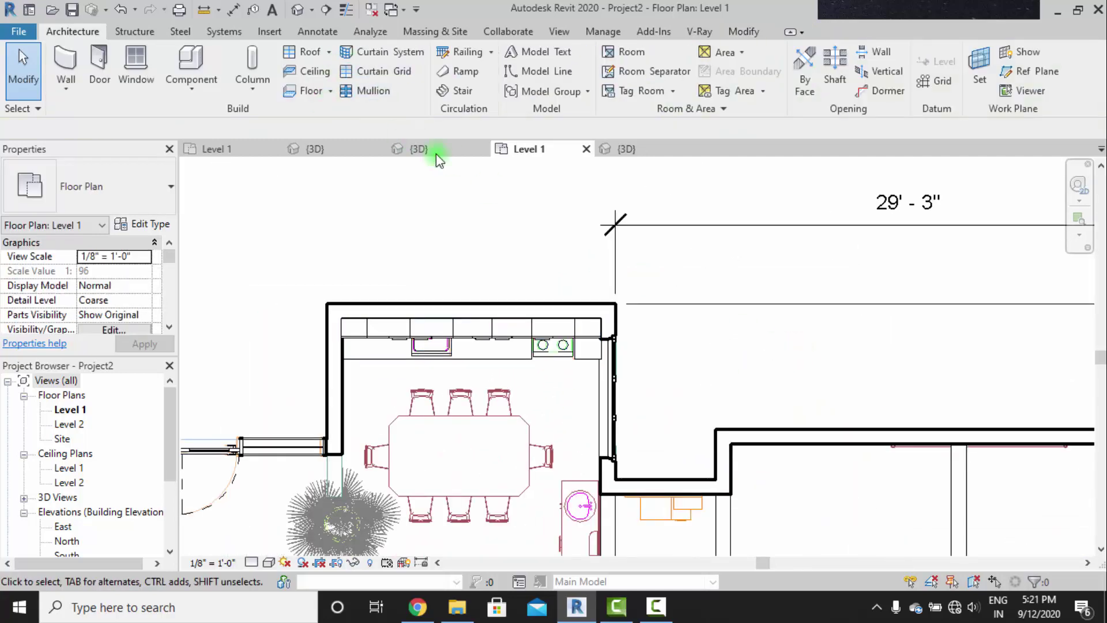
{"action": "left_click", "coordinate": [603, 152]}
{"action": "scroll", "coordinate": [555, 338], "scroll_direction": "down", "scroll_amount": 1}
{"action": "middle_click_drag", "start_coordinate": [558, 339], "coordinate": [519, 342], "text": "shift"}
{"action": "scroll", "coordinate": [514, 341], "scroll_direction": "up", "scroll_amount": 4}
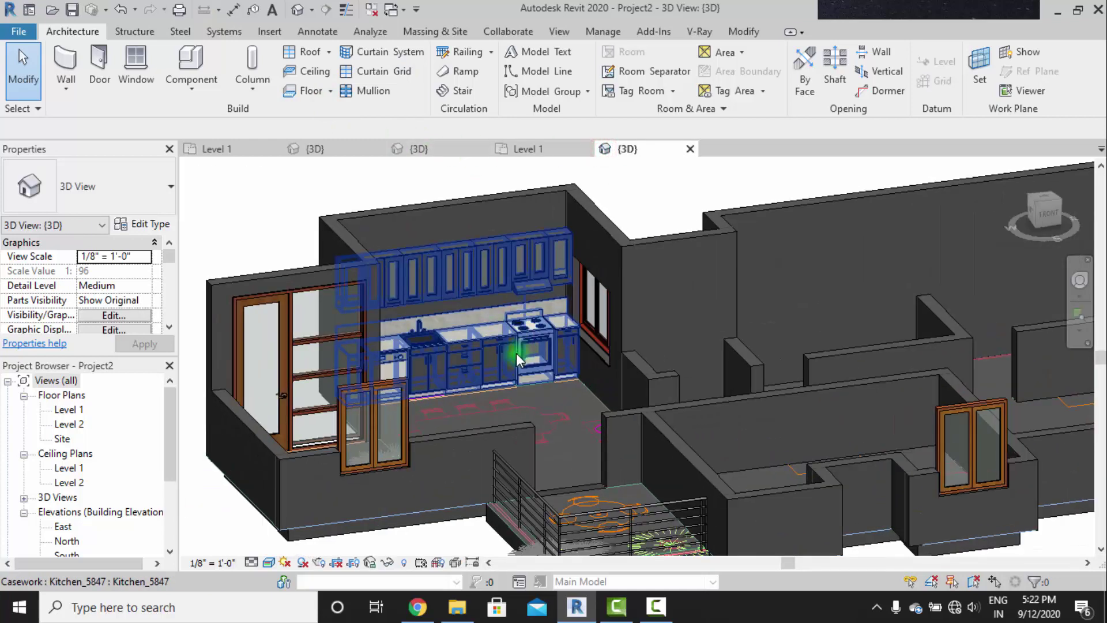
Load Dressing_Table2_20335.rfa and place it against the north wall of the small room east of the dining area, over its linked outline.
{"action": "middle_click_drag", "start_coordinate": [553, 374], "coordinate": [559, 361]}
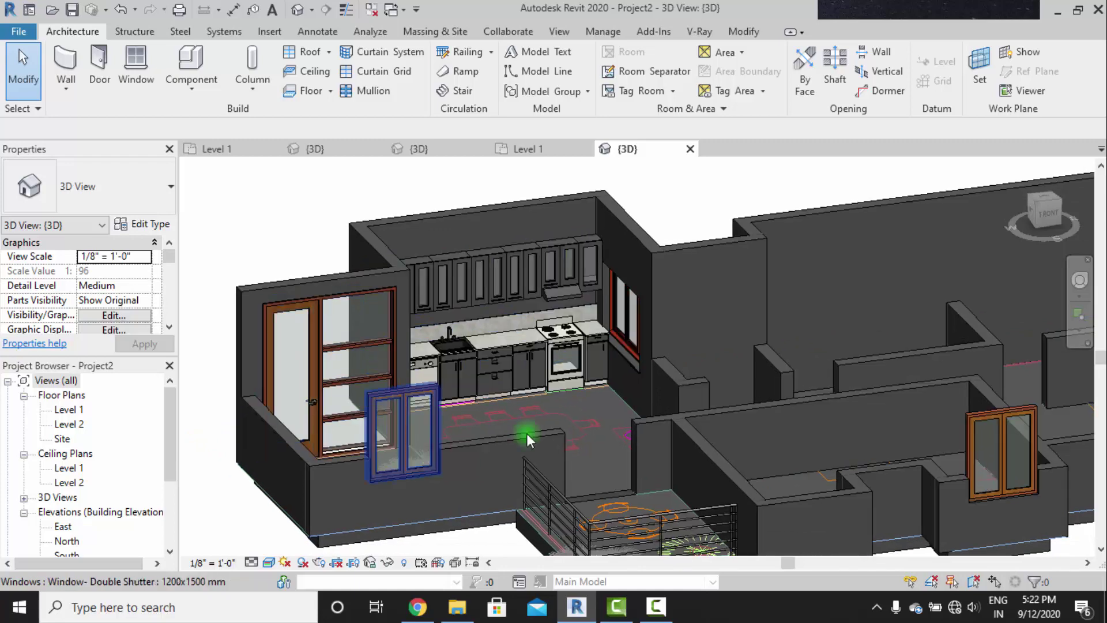
{"action": "middle_click_drag", "start_coordinate": [664, 416], "coordinate": [589, 413]}
{"action": "mouse_move", "coordinate": [653, 338]}
{"action": "middle_mouse_down"}
{"action": "mouse_move", "coordinate": [669, 368]}
{"action": "mouse_move", "coordinate": [636, 346]}
{"action": "middle_mouse_up"}
{"action": "left_click", "coordinate": [528, 150]}
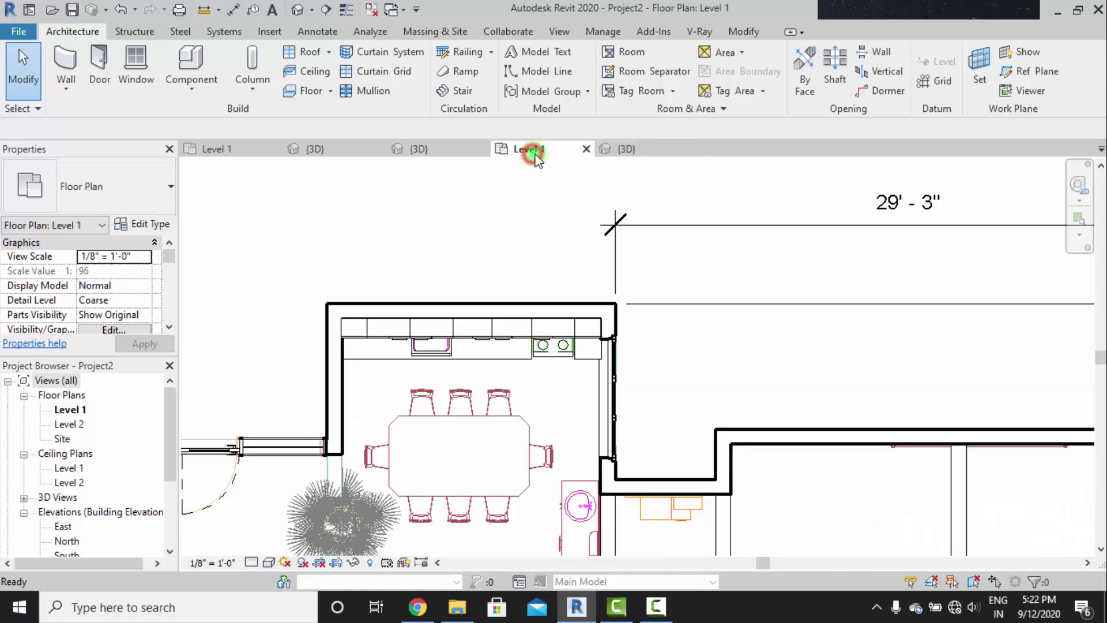
{"action": "left_click", "coordinate": [191, 63]}
{"action": "left_click", "coordinate": [653, 64]}
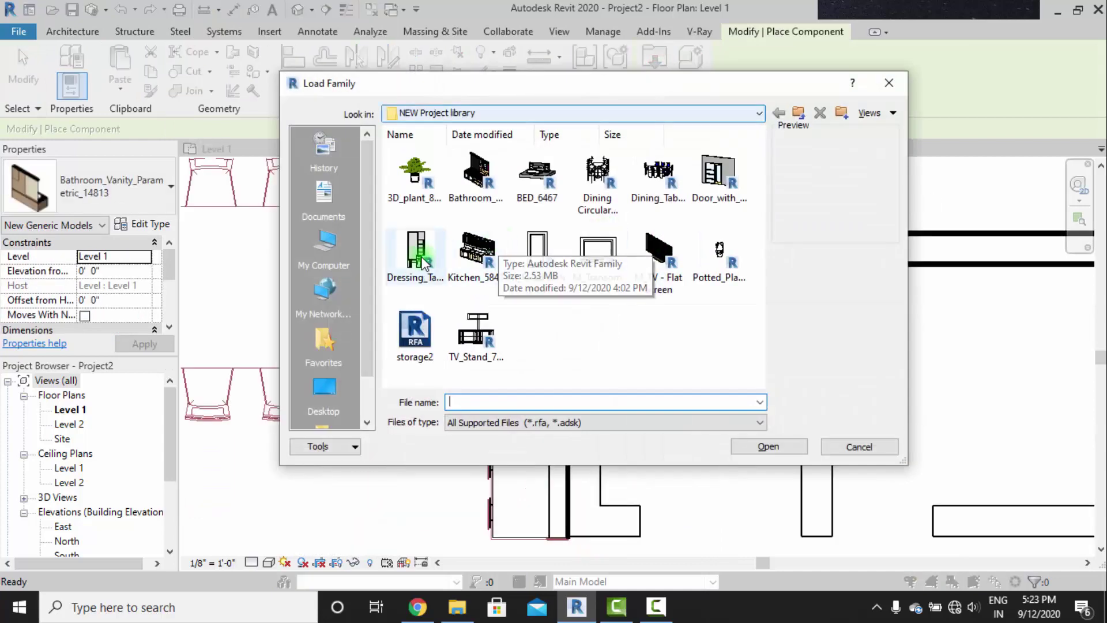
{"action": "left_click", "coordinate": [413, 251]}
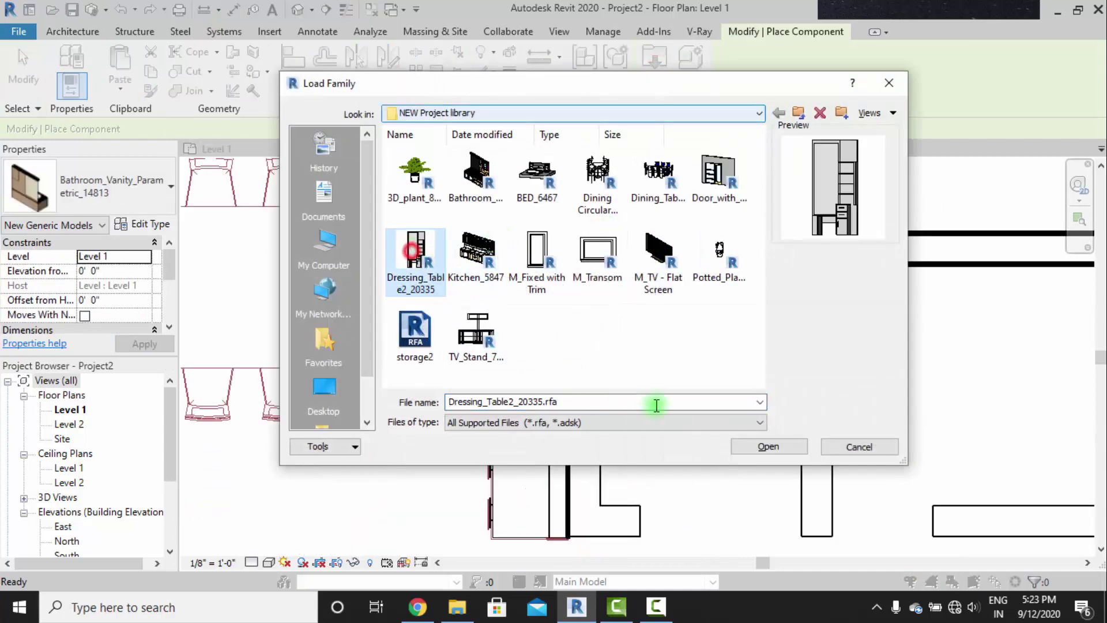
{"action": "left_click", "coordinate": [773, 445]}
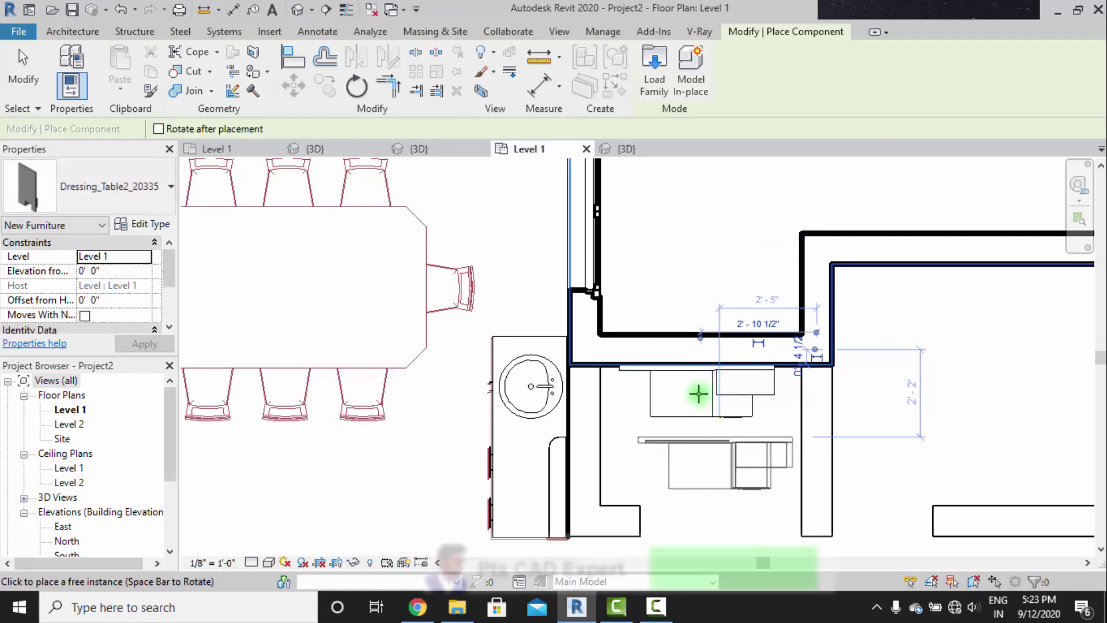
{"action": "scroll", "coordinate": [695, 393], "scroll_direction": "down", "scroll_amount": 3}
{"action": "key", "text": "Escape"}
{"action": "key", "text": "Escape"}
Load the Dining Circular 4 Seater.rfa component family from the NEW Project library folder.
{"action": "scroll", "coordinate": [663, 346], "scroll_direction": "down", "scroll_amount": 3}
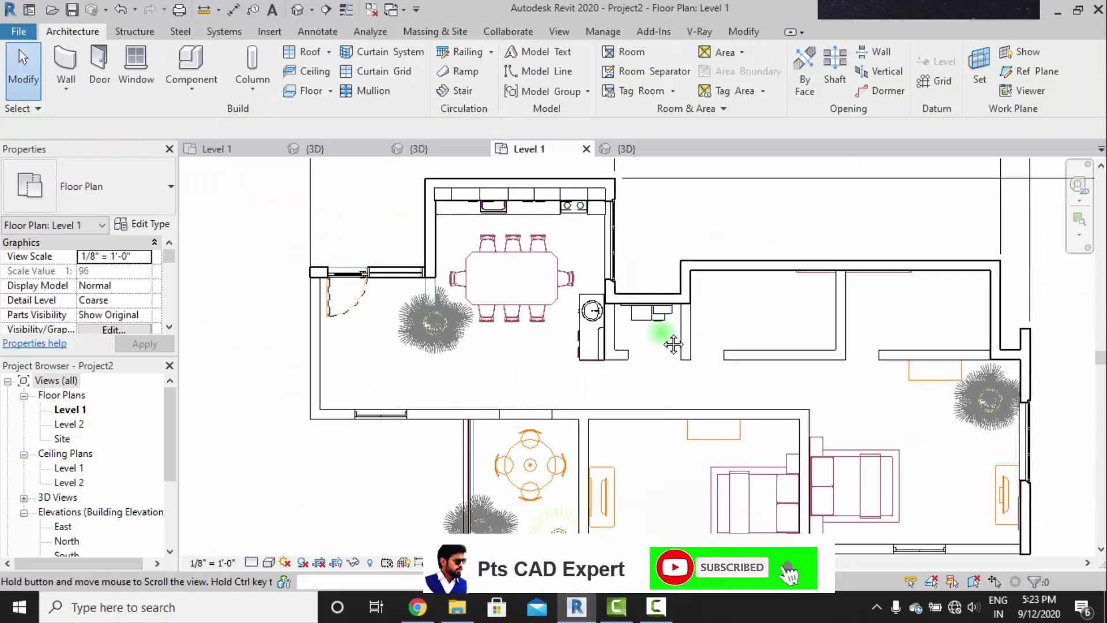
{"action": "scroll", "coordinate": [588, 388], "scroll_direction": "up", "scroll_amount": 5}
{"action": "scroll", "coordinate": [465, 412], "scroll_direction": "up", "scroll_amount": 1}
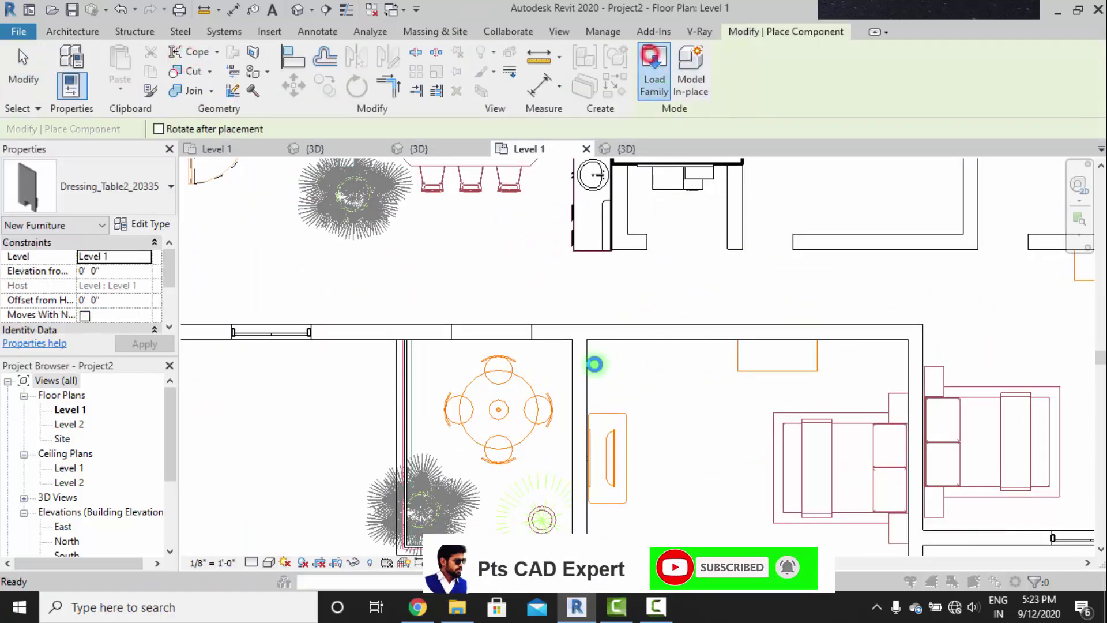
{"action": "left_click", "coordinate": [599, 173]}
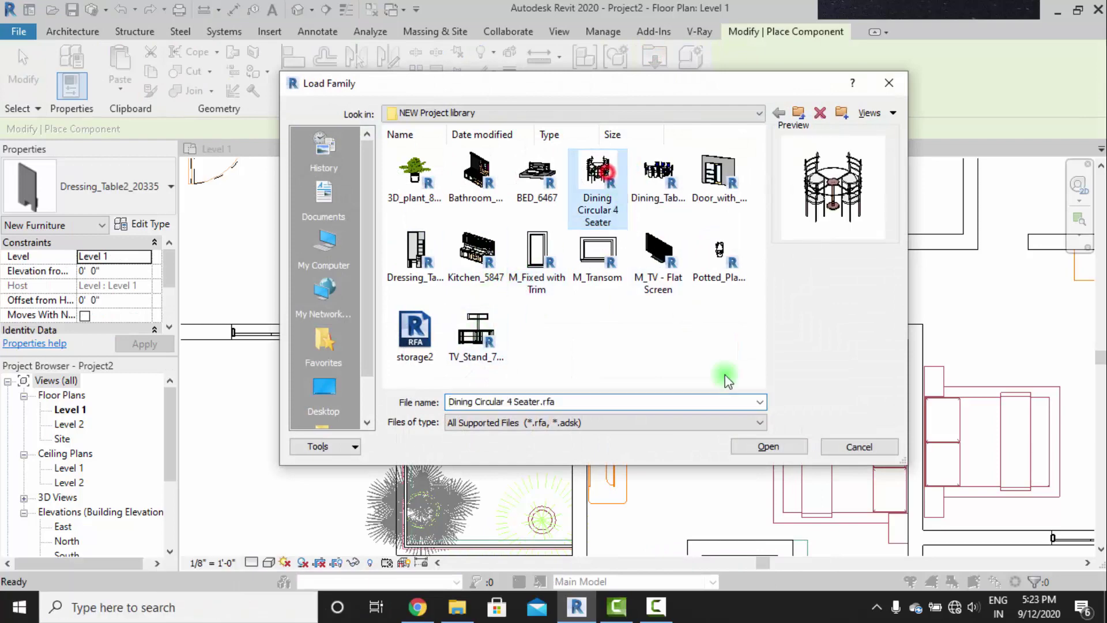
{"action": "left_click", "coordinate": [794, 447]}
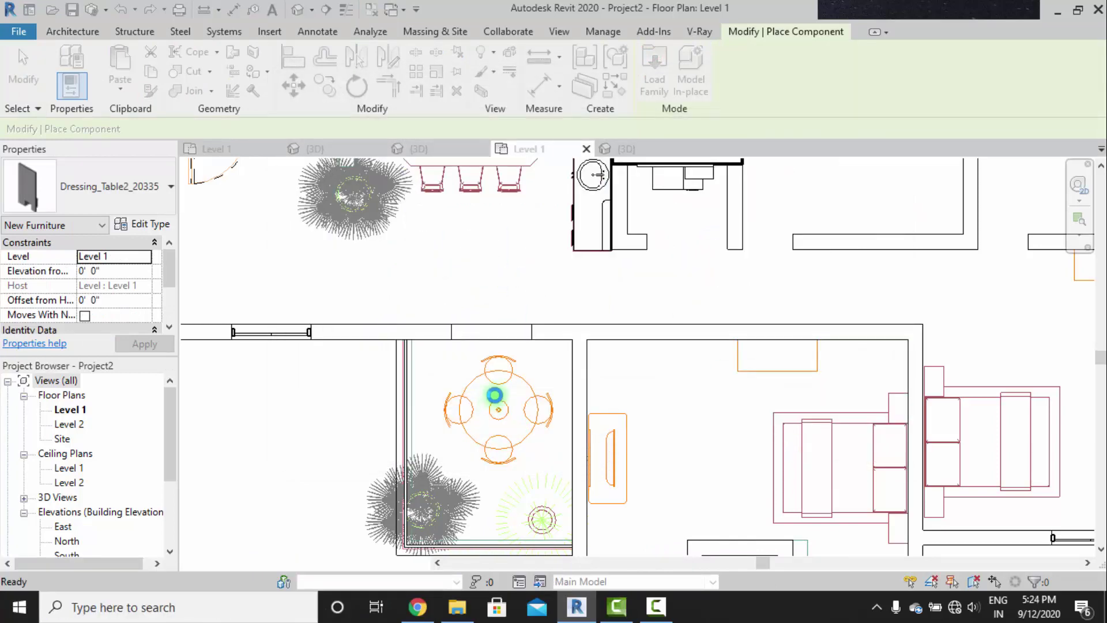
Place the 1200 mm dia circular dining set on the balcony, about 4'-1 3/8" from its east wall, over the linked round table.
{"action": "left_click", "coordinate": [495, 394]}
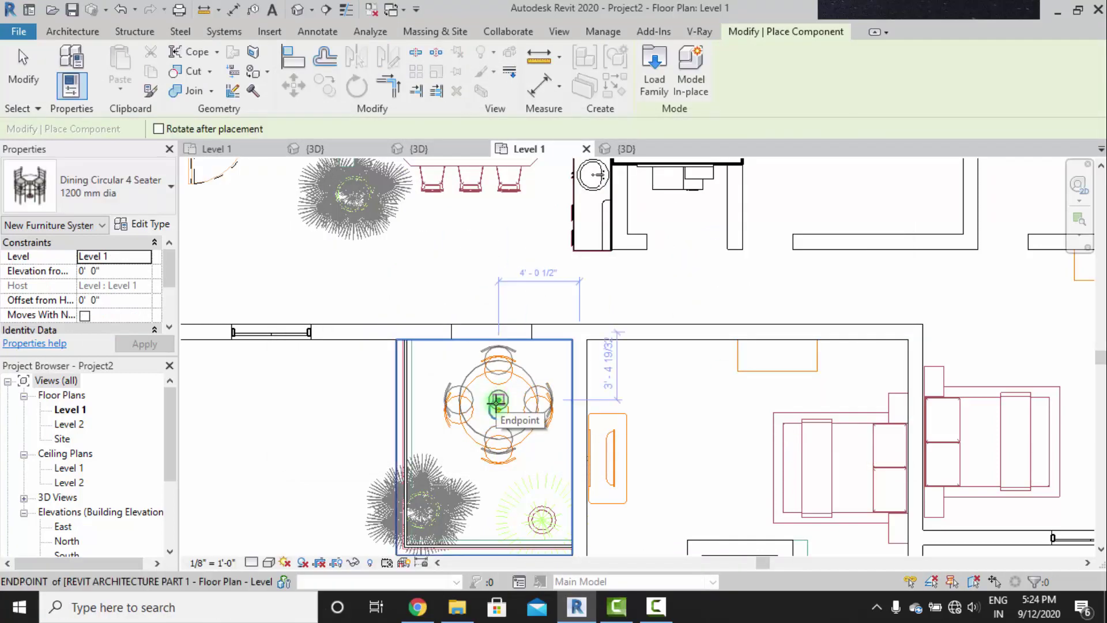
{"action": "left_click", "coordinate": [495, 407]}
{"action": "scroll", "coordinate": [551, 392], "scroll_direction": "down", "scroll_amount": 1}
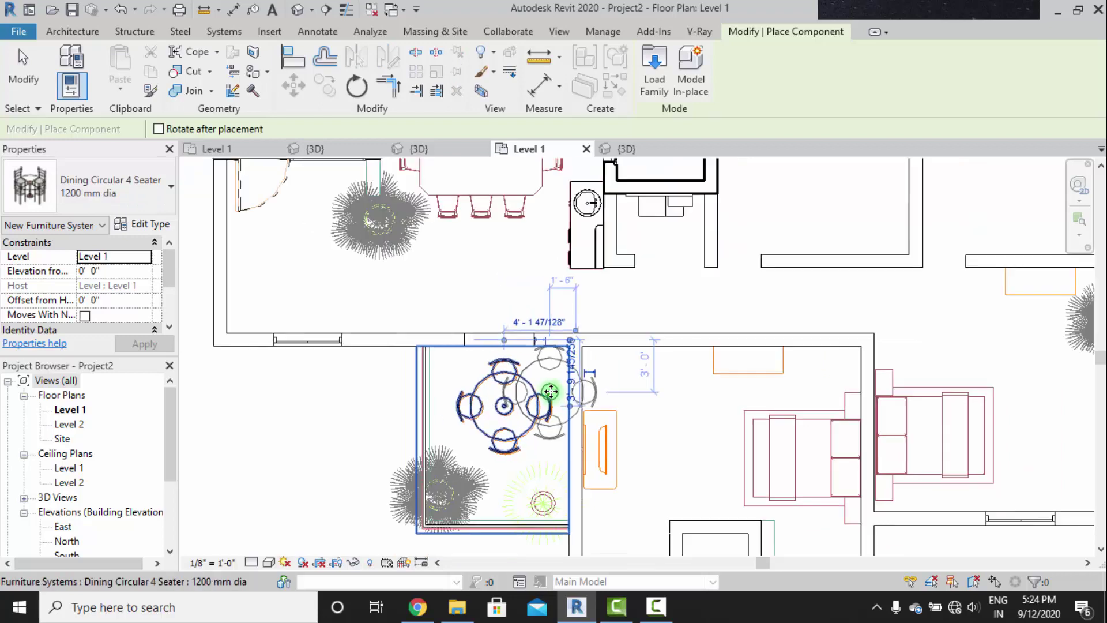
{"action": "scroll", "coordinate": [551, 392], "scroll_direction": "down", "scroll_amount": 1}
{"action": "middle_click_drag", "start_coordinate": [551, 392], "coordinate": [621, 455]}
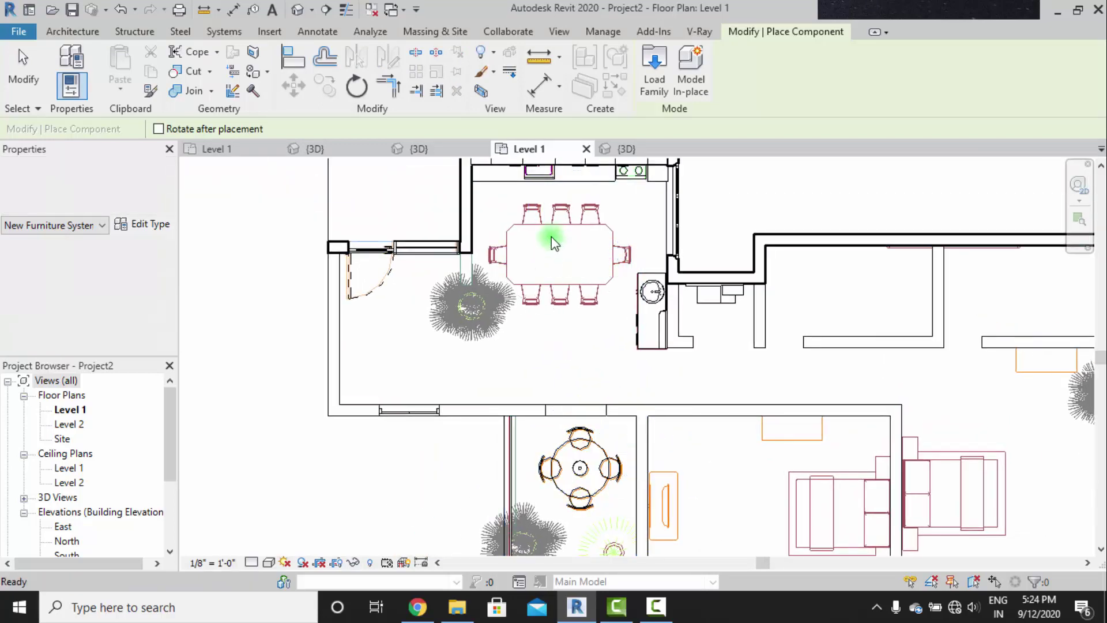
{"action": "key", "text": "Escape"}
Load the Dining_Table_w_chairs_6492 component family from the NEW Project library folder.
{"action": "left_click", "coordinate": [199, 61]}
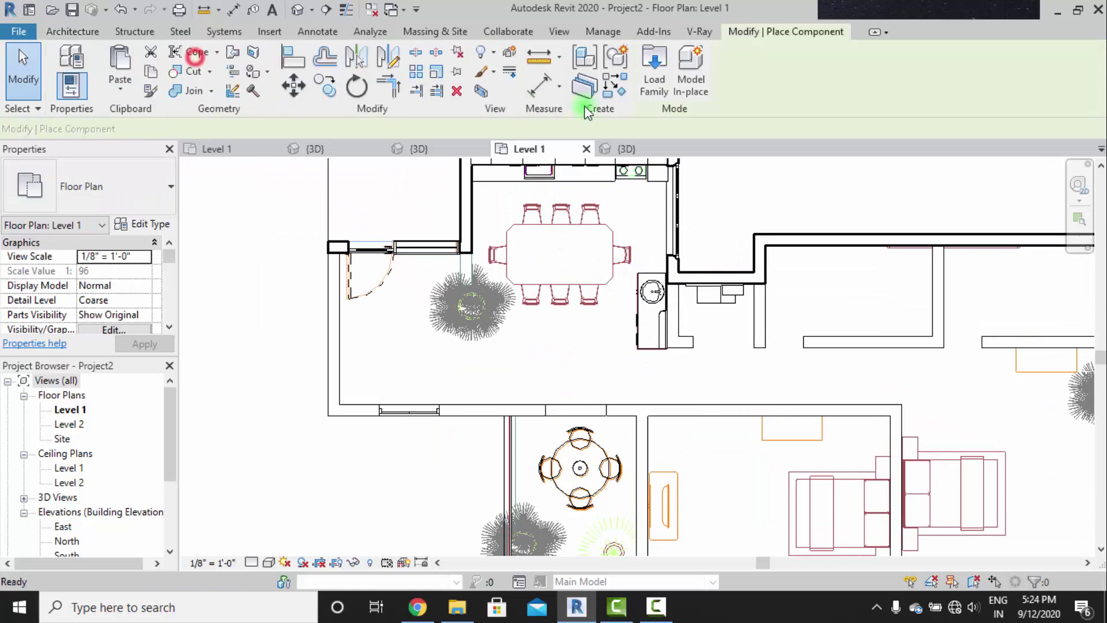
{"action": "left_click", "coordinate": [656, 70]}
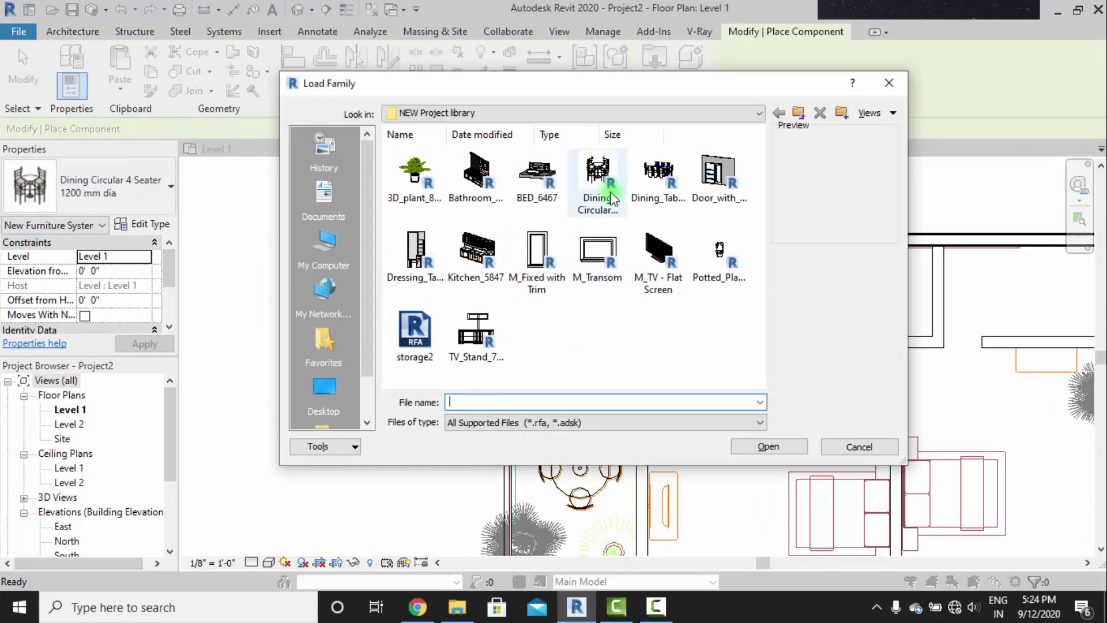
{"action": "left_click", "coordinate": [637, 199]}
{"action": "left_click", "coordinate": [780, 446]}
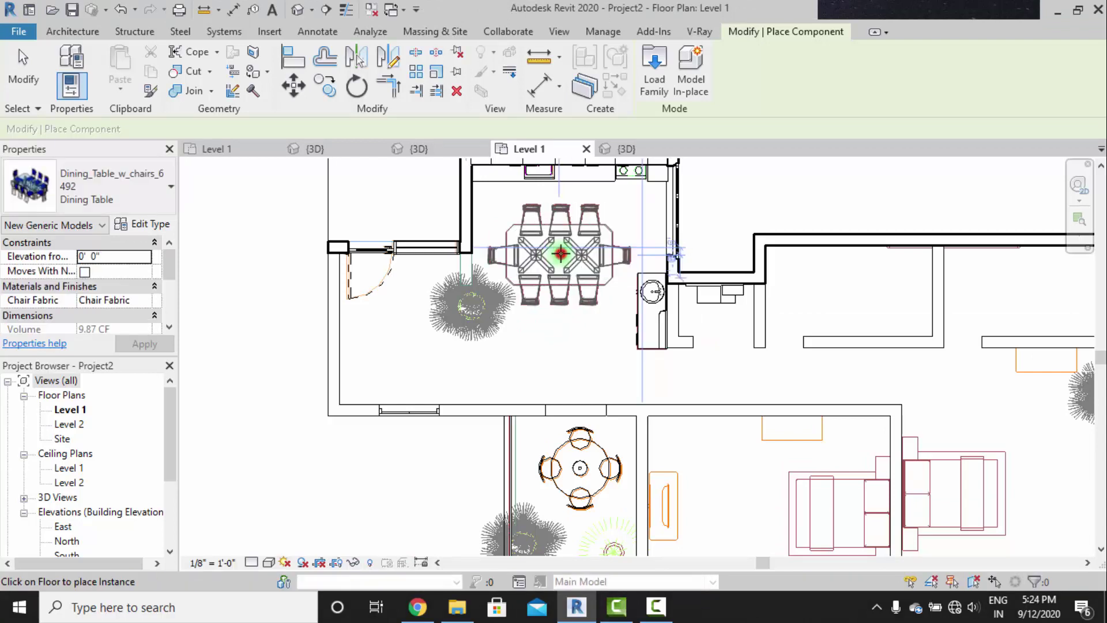
Place the Dining_Table_w_chairs_6492 set over the linked eight-seat table outline south of the kitchen counter.
{"action": "left_click", "coordinate": [560, 253]}
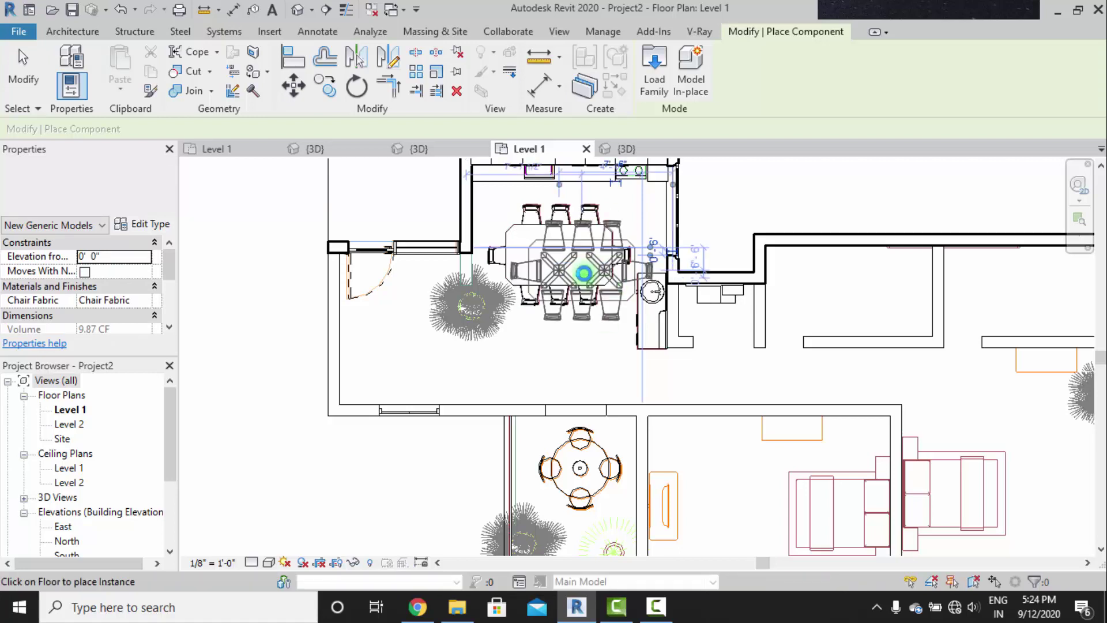
{"action": "key", "text": "Escape"}
{"action": "key", "text": "Escape"}
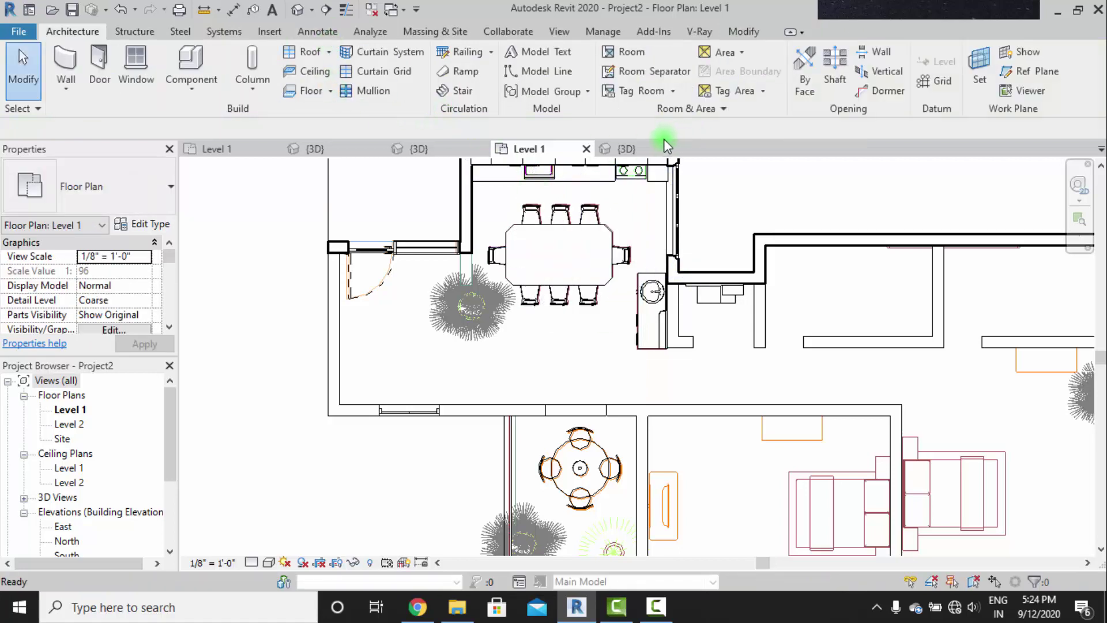
Examine the placed dining sets and dressing table in 3D, checking them against the kitchen, balcony and surrounding rooms.
{"action": "left_click", "coordinate": [661, 149]}
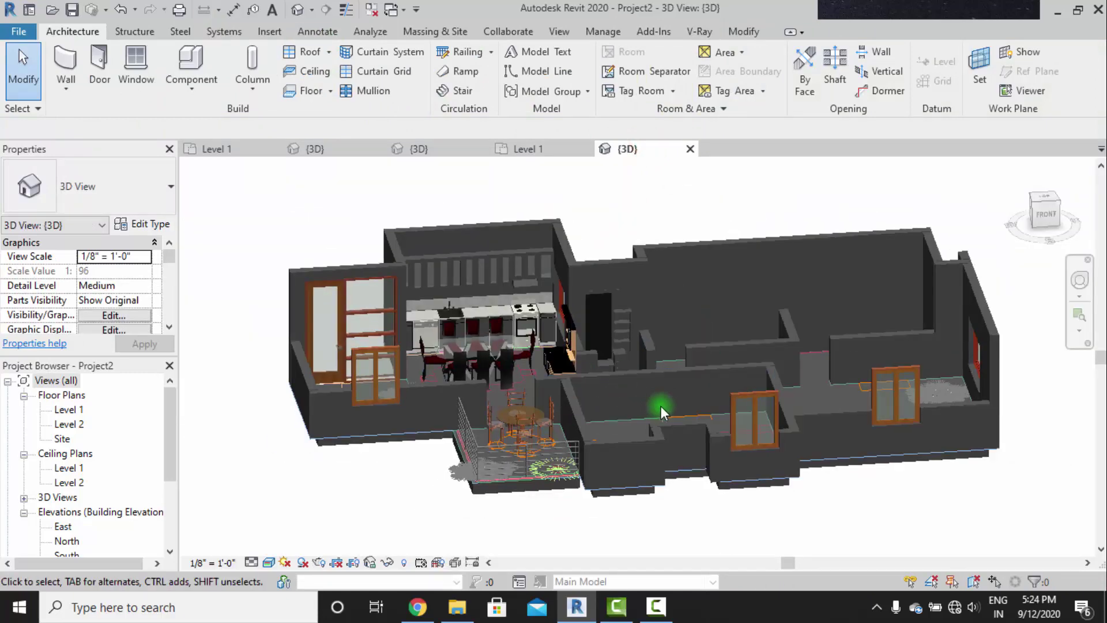
{"action": "middle_click_drag", "start_coordinate": [661, 406], "coordinate": [580, 427], "text": "shift"}
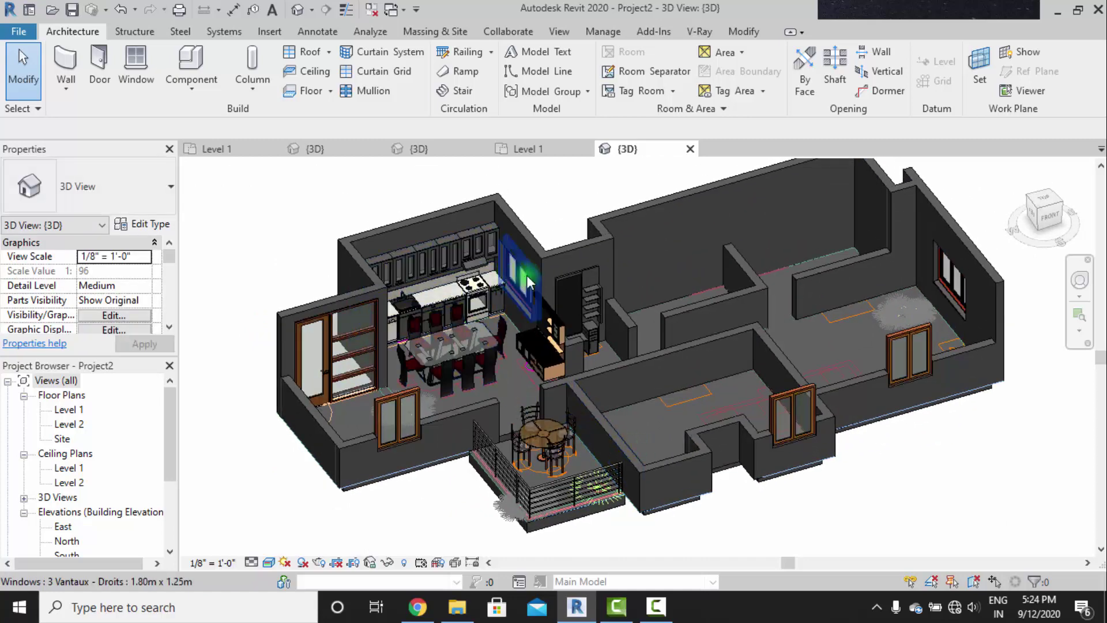
{"action": "middle_click_drag", "start_coordinate": [607, 371], "coordinate": [728, 462], "text": "shift"}
{"action": "scroll", "coordinate": [535, 333], "scroll_direction": "up", "scroll_amount": 5}
{"action": "scroll", "coordinate": [537, 336], "scroll_direction": "up", "scroll_amount": 2}
{"action": "scroll", "coordinate": [550, 396], "scroll_direction": "down", "scroll_amount": 2}
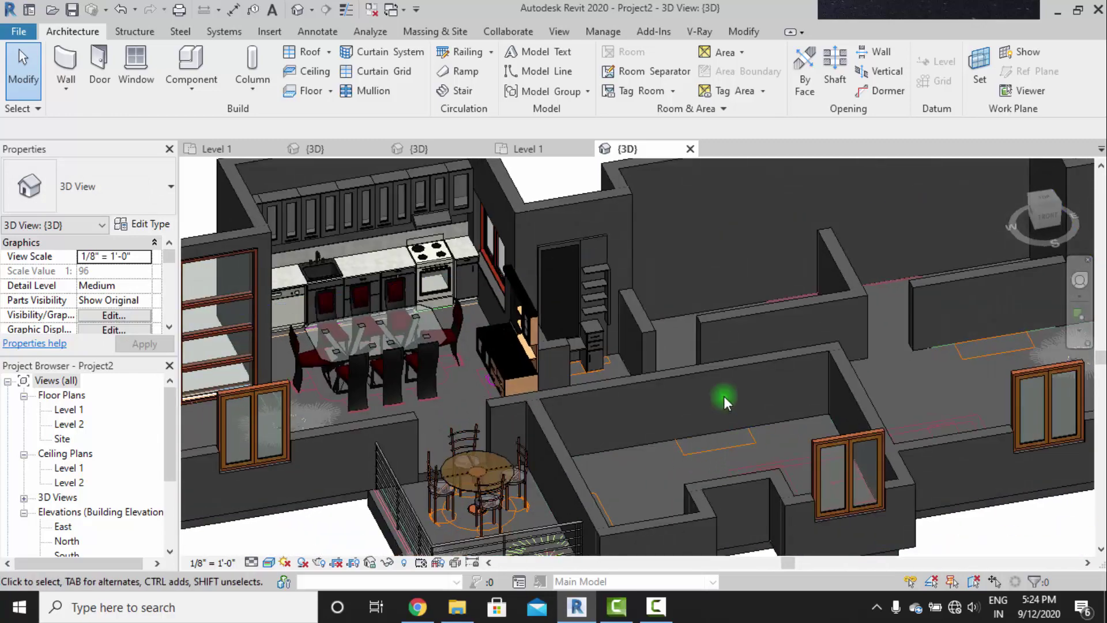
{"action": "scroll", "coordinate": [724, 396], "scroll_direction": "down", "scroll_amount": 2}
{"action": "middle_click_drag", "start_coordinate": [820, 428], "coordinate": [776, 457]}
{"action": "middle_click_drag", "start_coordinate": [722, 383], "coordinate": [729, 431], "text": "shift"}
Load the TV_Stand_7916 component family from the NEW Project library folder into the Level 1 plan.
{"action": "left_click", "coordinate": [519, 149]}
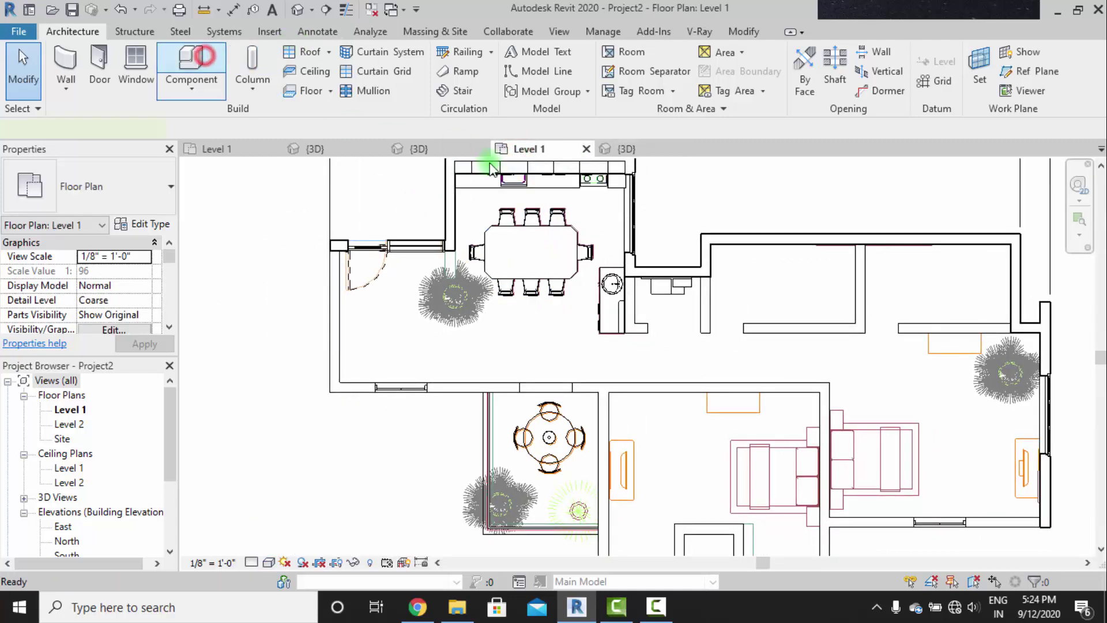
{"action": "left_click", "coordinate": [660, 93]}
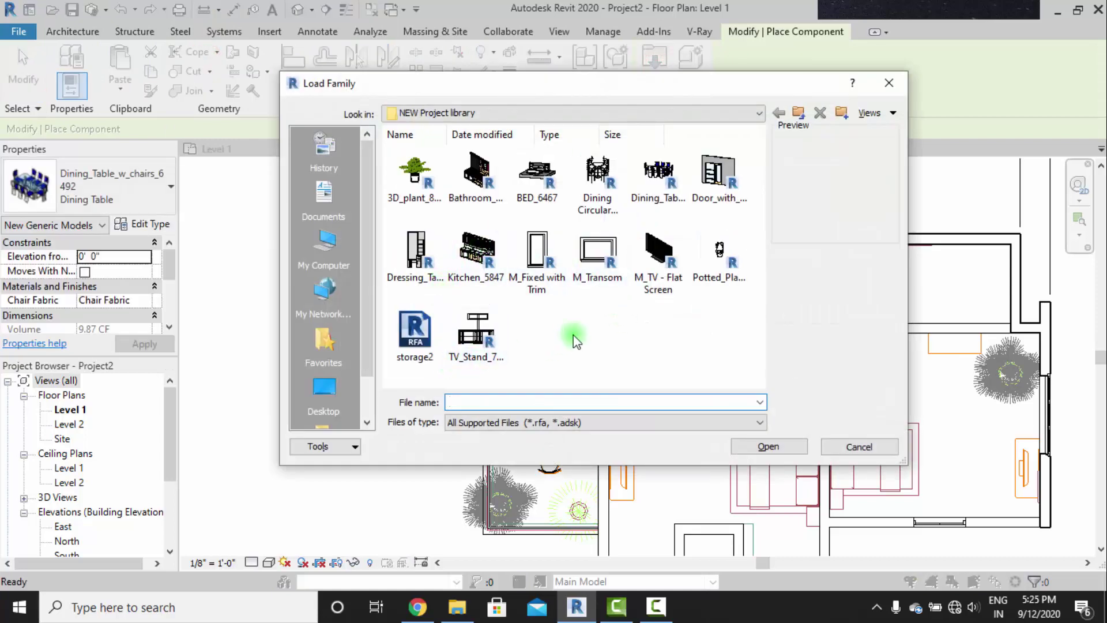
{"action": "left_click", "coordinate": [488, 333]}
{"action": "left_click", "coordinate": [781, 443]}
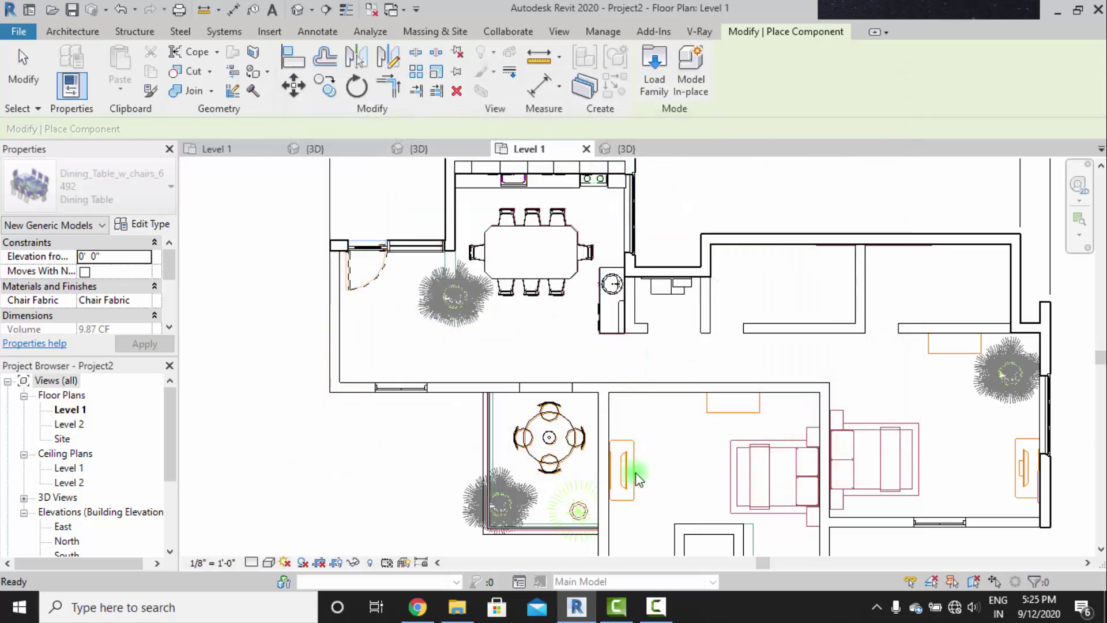
Place TV_Stand_7916 against the middle bedroom's west wall and the east bedroom's east wall, over the linked TV unit outlines.
{"action": "scroll", "coordinate": [629, 473], "scroll_direction": "up", "scroll_amount": 3}
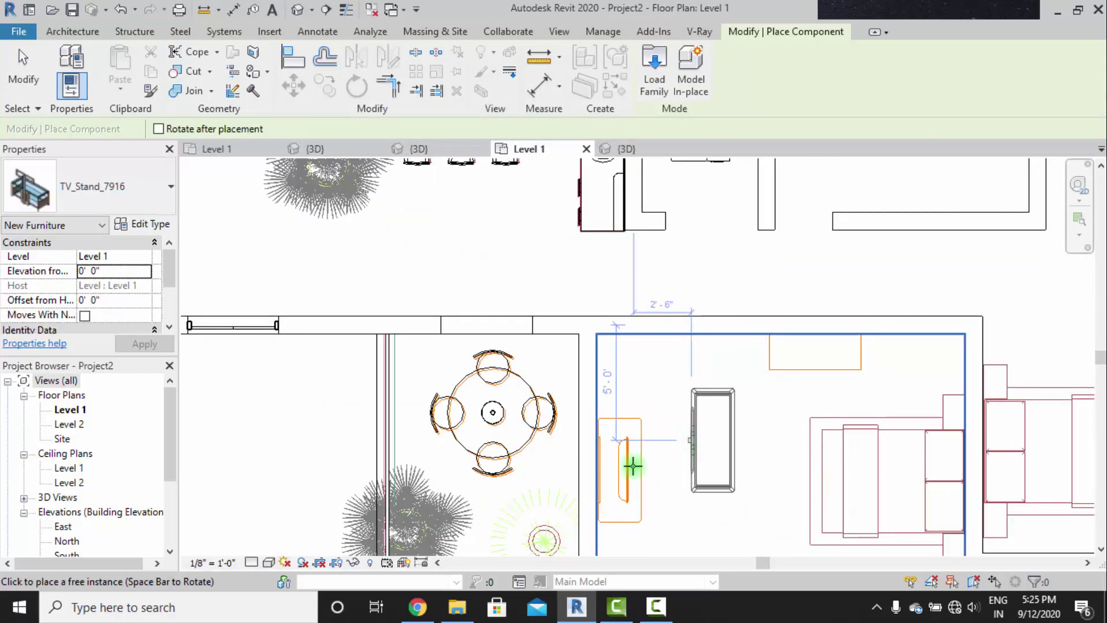
{"action": "left_click", "coordinate": [604, 470]}
{"action": "scroll", "coordinate": [654, 465], "scroll_direction": "down", "scroll_amount": 3}
{"action": "middle_click_drag", "start_coordinate": [770, 450], "coordinate": [437, 432]}
{"action": "scroll", "coordinate": [715, 435], "scroll_direction": "up", "scroll_amount": 4}
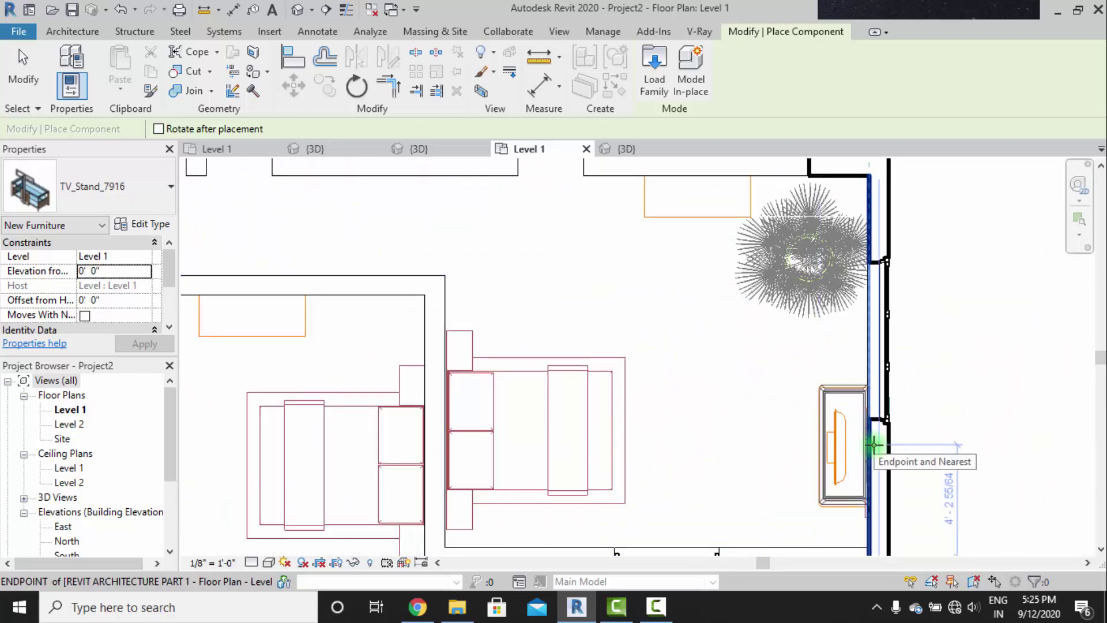
{"action": "left_click", "coordinate": [874, 445]}
{"action": "scroll", "coordinate": [735, 403], "scroll_direction": "down", "scroll_amount": 2}
Load the BED_6467 component family from the NEW Project library folder.
{"action": "middle_click_drag", "start_coordinate": [572, 411], "coordinate": [749, 408]}
{"action": "left_click", "coordinate": [87, 34]}
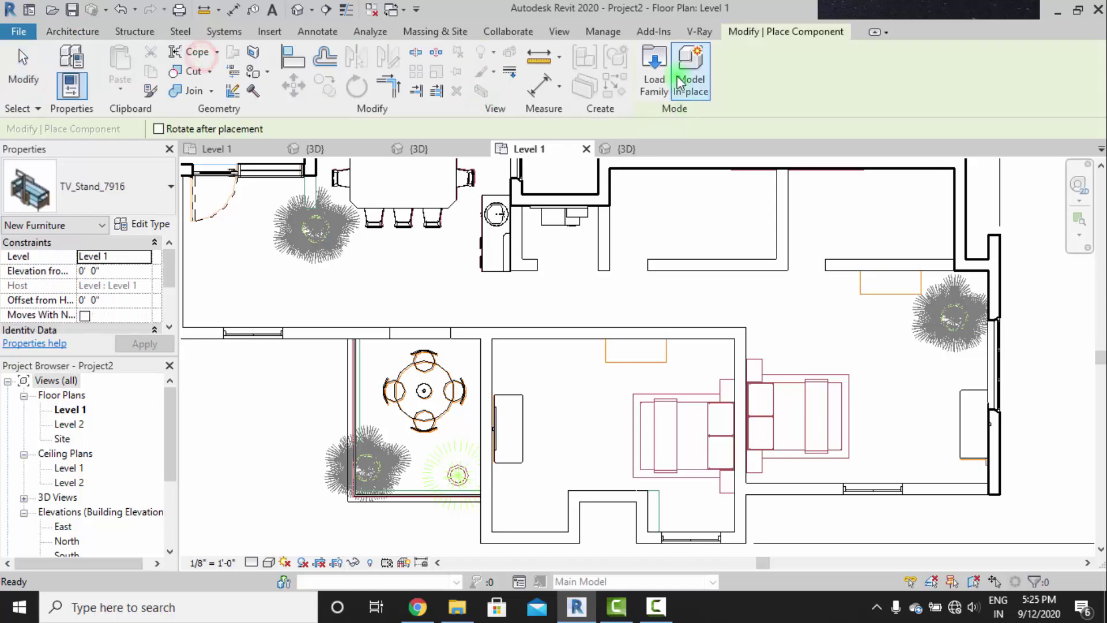
{"action": "left_click", "coordinate": [654, 72]}
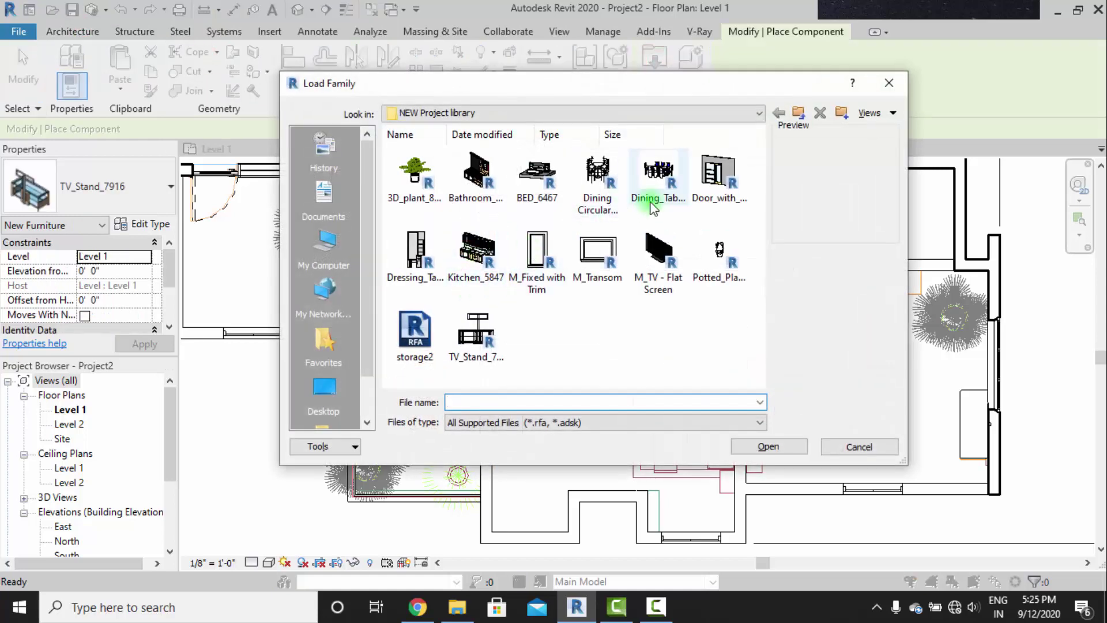
{"action": "left_click", "coordinate": [521, 169]}
{"action": "left_click", "coordinate": [766, 447]}
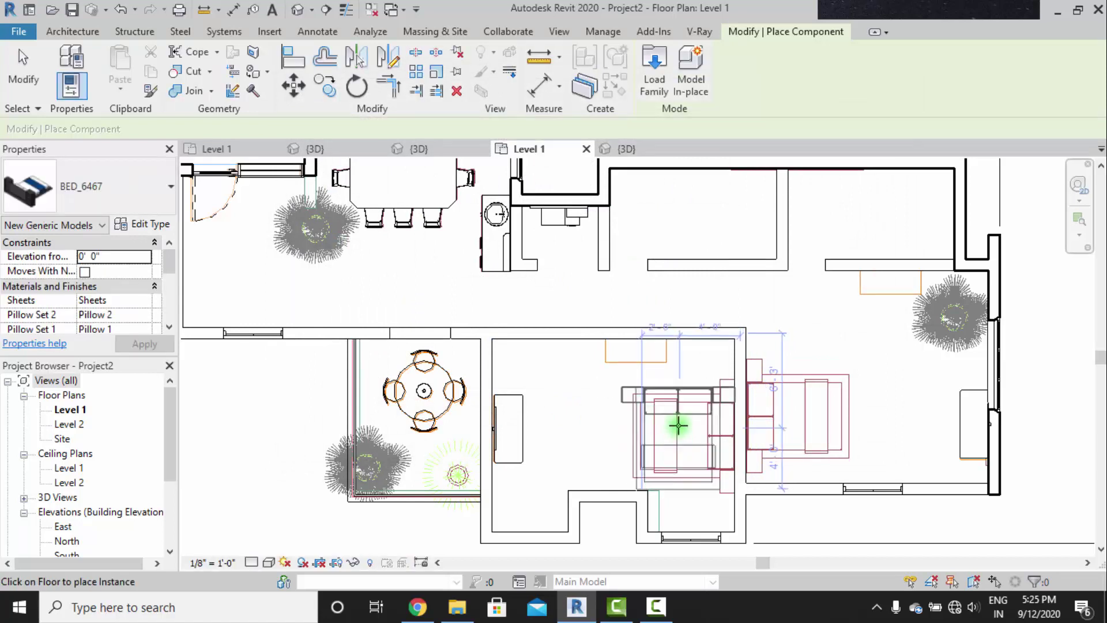
Place one BED_6467 on the middle bedroom's floor, near the linked bed outline.
{"action": "left_click", "coordinate": [678, 425]}
{"action": "key", "text": "Escape"}
{"action": "key", "text": "Escape"}
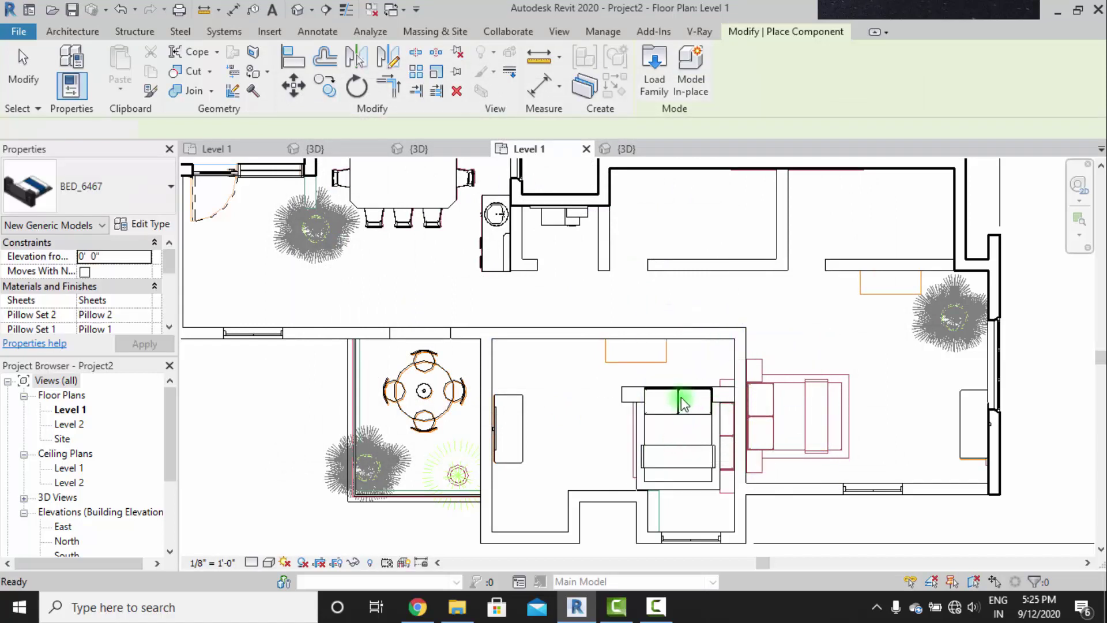
Rotate the middle bedroom's bed so its headboard faces east, and move it against the east wall over the linked bed outline.
{"action": "left_click", "coordinate": [681, 400]}
{"action": "key", "text": "space"}
{"action": "key", "text": "space"}
{"action": "key", "text": "space"}
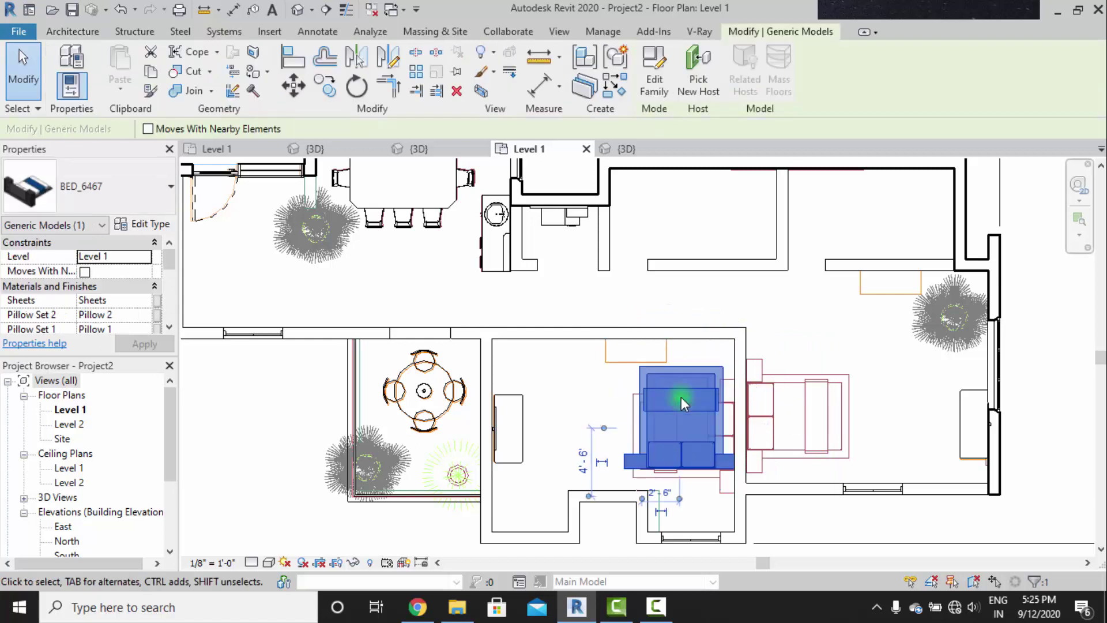
{"action": "scroll", "coordinate": [719, 410], "scroll_direction": "up", "scroll_amount": 2}
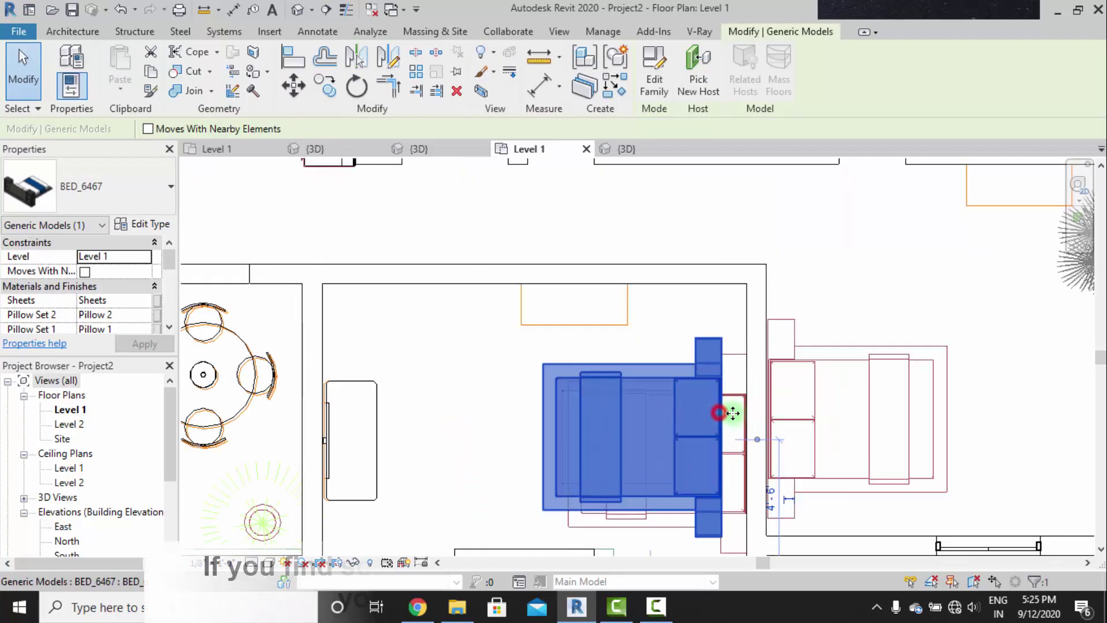
{"action": "left_click_drag", "start_coordinate": [727, 412], "coordinate": [802, 420]}
{"action": "scroll", "coordinate": [692, 353], "scroll_direction": "down", "scroll_amount": 2}
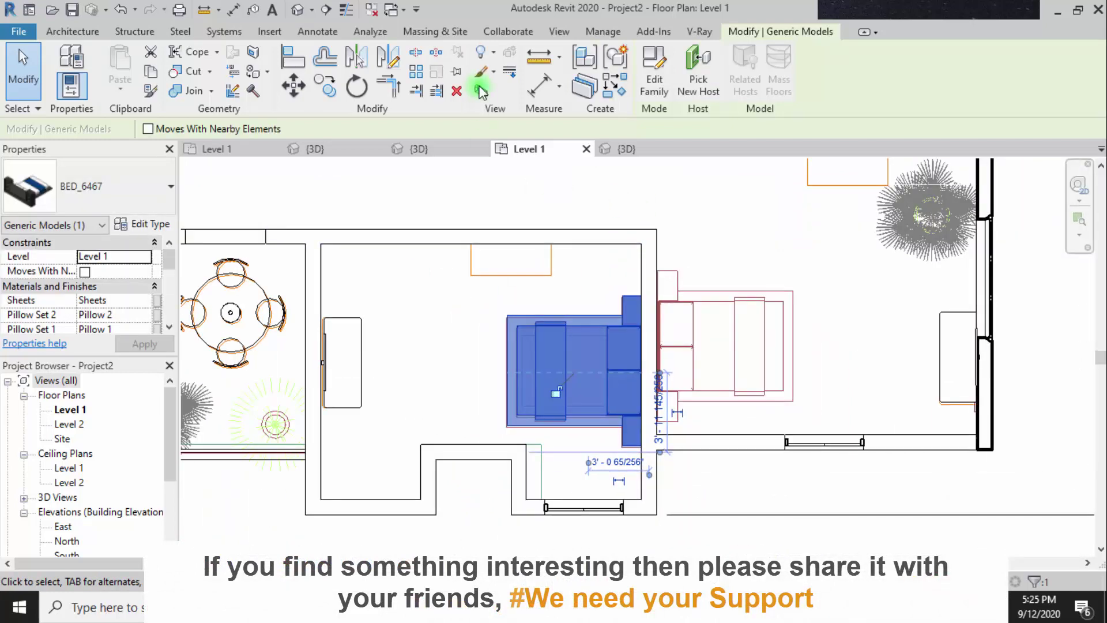
Mirror a copy of the bed into the east bedroom, using a vertical axis through the middle of the shared wall.
{"action": "left_click", "coordinate": [388, 56]}
{"action": "left_click", "coordinate": [649, 228]}
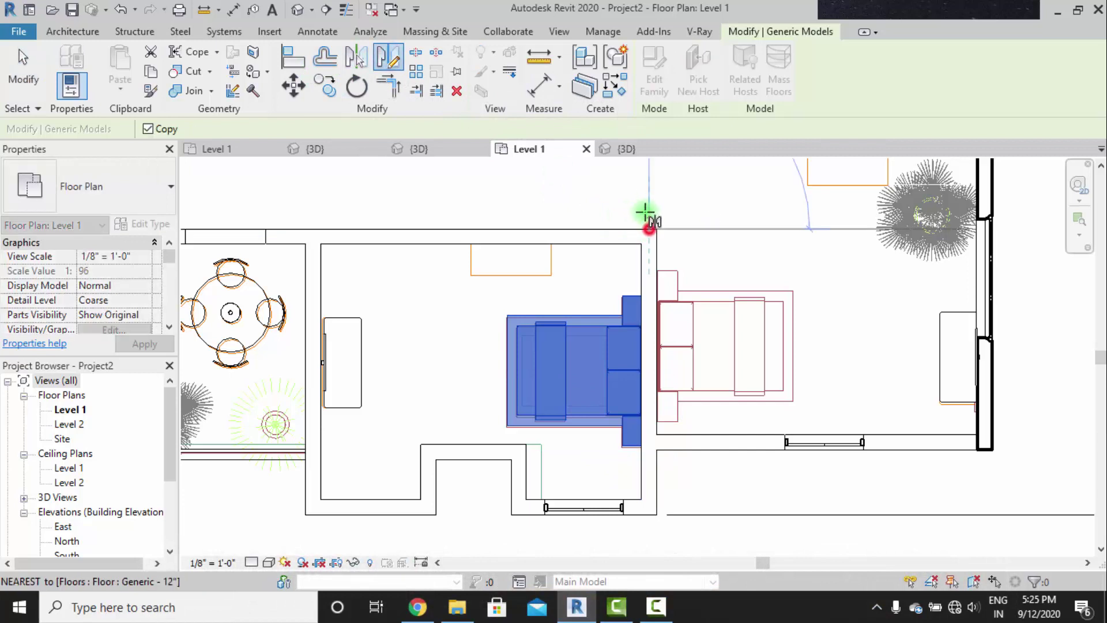
{"action": "left_click", "coordinate": [678, 300]}
{"action": "key", "text": "Escape"}
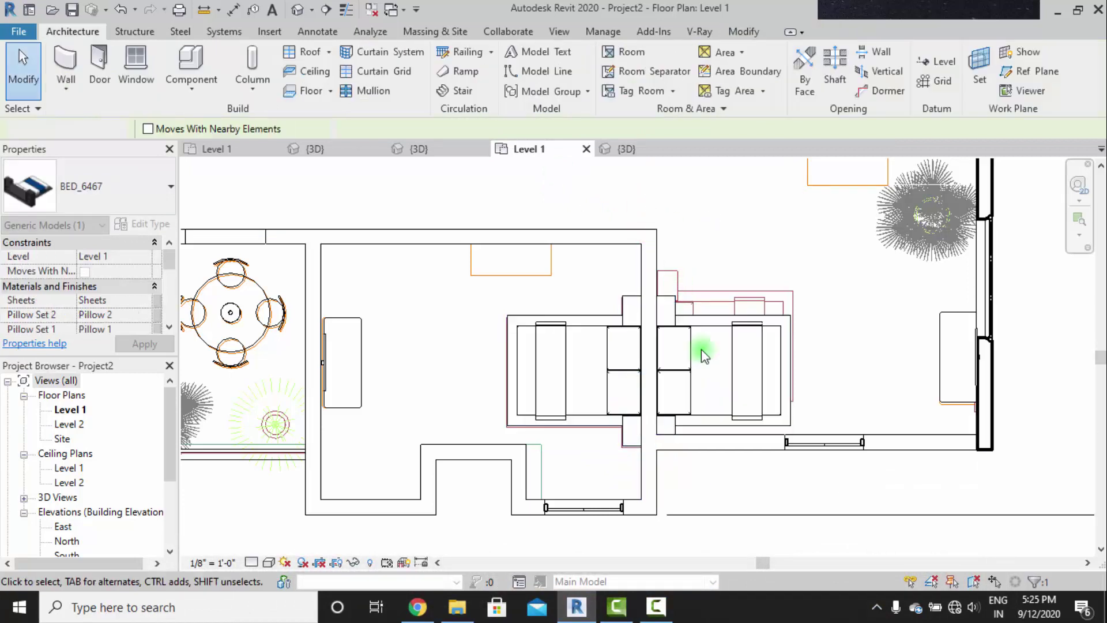
Align the east bedroom's bed to the linked bed outline, matching the nightstand's north edge and its east edge.
{"action": "scroll", "coordinate": [670, 344], "scroll_direction": "up", "scroll_amount": 4}
{"action": "left_click", "coordinate": [644, 380]}
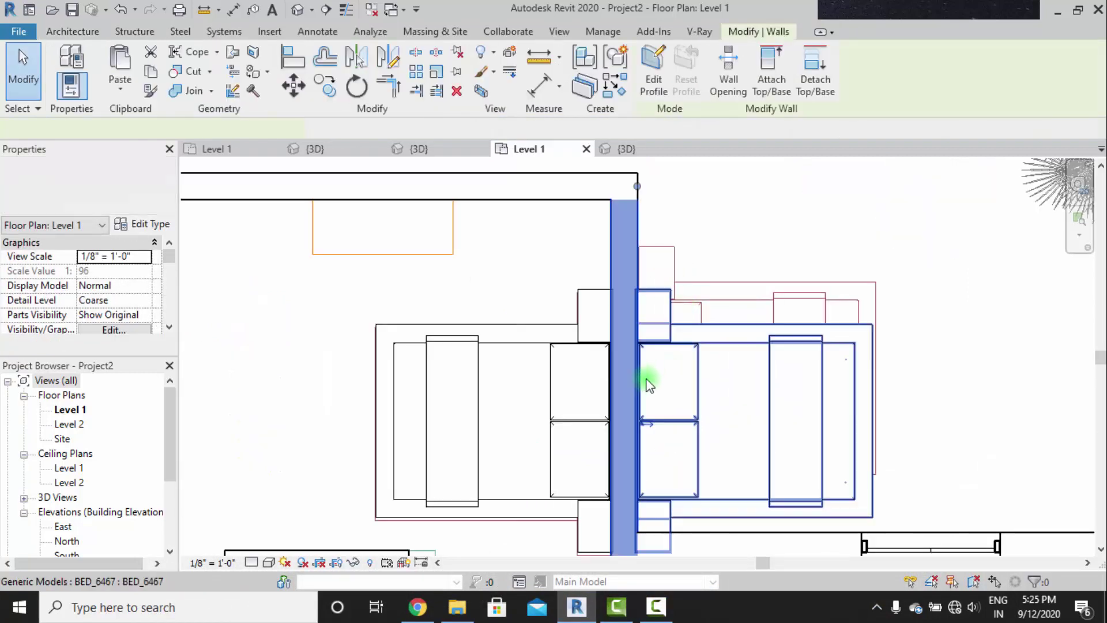
{"action": "left_click", "coordinate": [691, 419]}
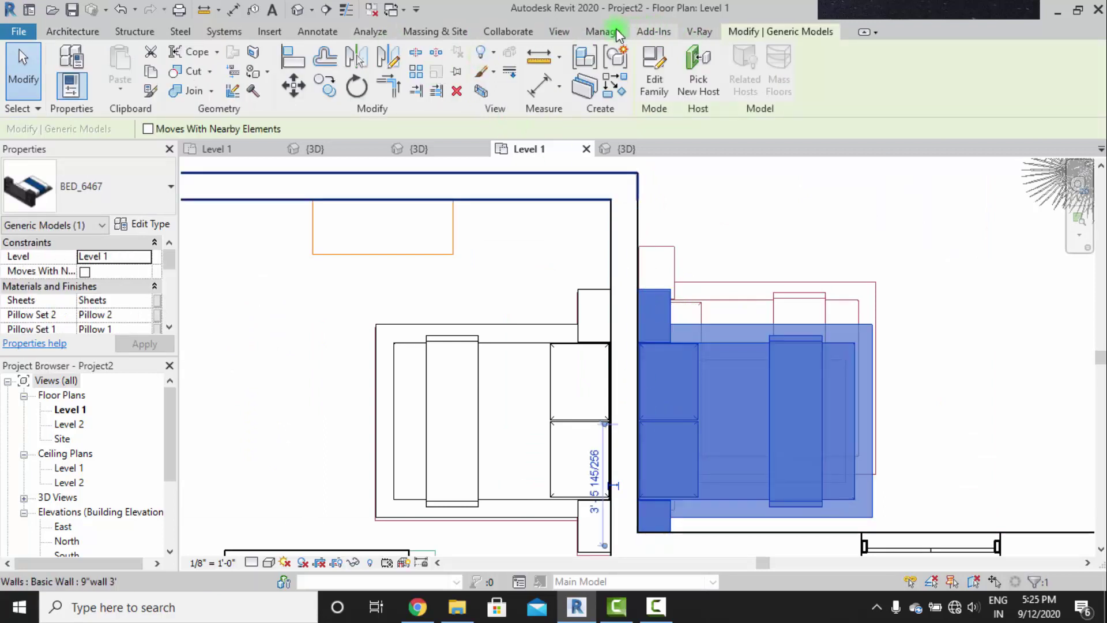
{"action": "key", "text": "Escape"}
{"action": "left_click", "coordinate": [744, 32]}
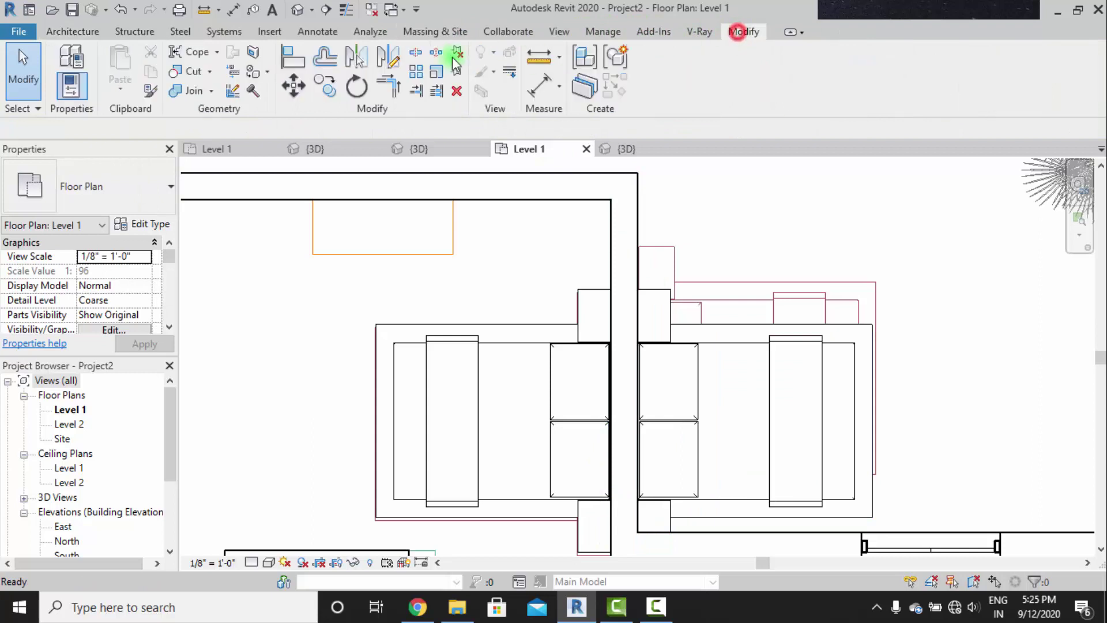
{"action": "left_click", "coordinate": [658, 288]}
{"action": "scroll", "coordinate": [686, 279], "scroll_direction": "up", "scroll_amount": 4}
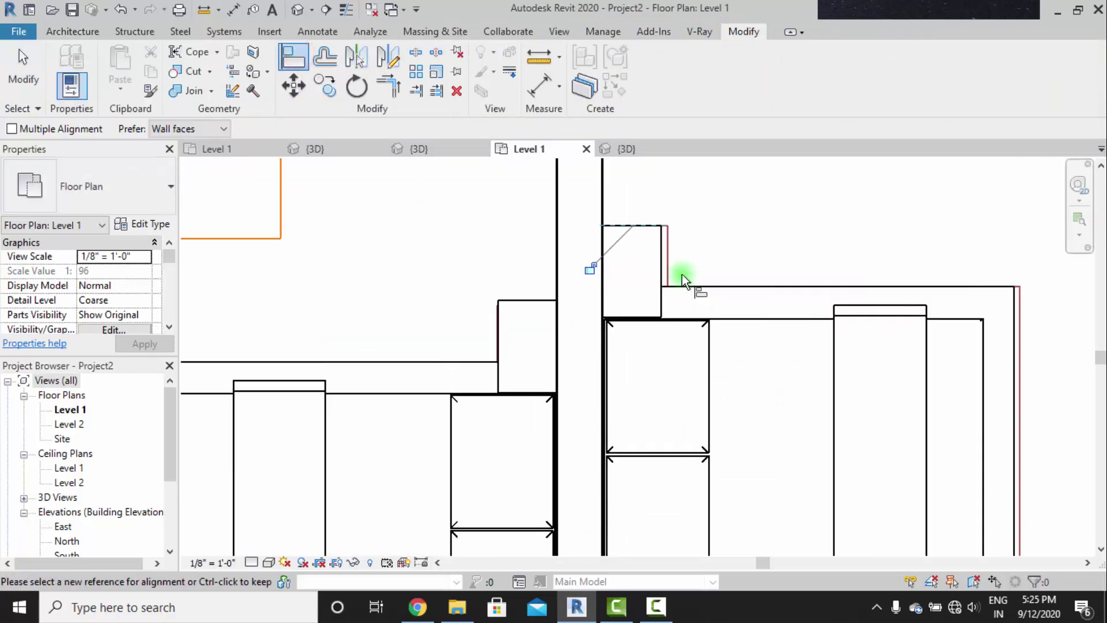
{"action": "left_click", "coordinate": [664, 261]}
{"action": "left_click", "coordinate": [659, 260]}
{"action": "scroll", "coordinate": [657, 267], "scroll_direction": "down", "scroll_amount": 5}
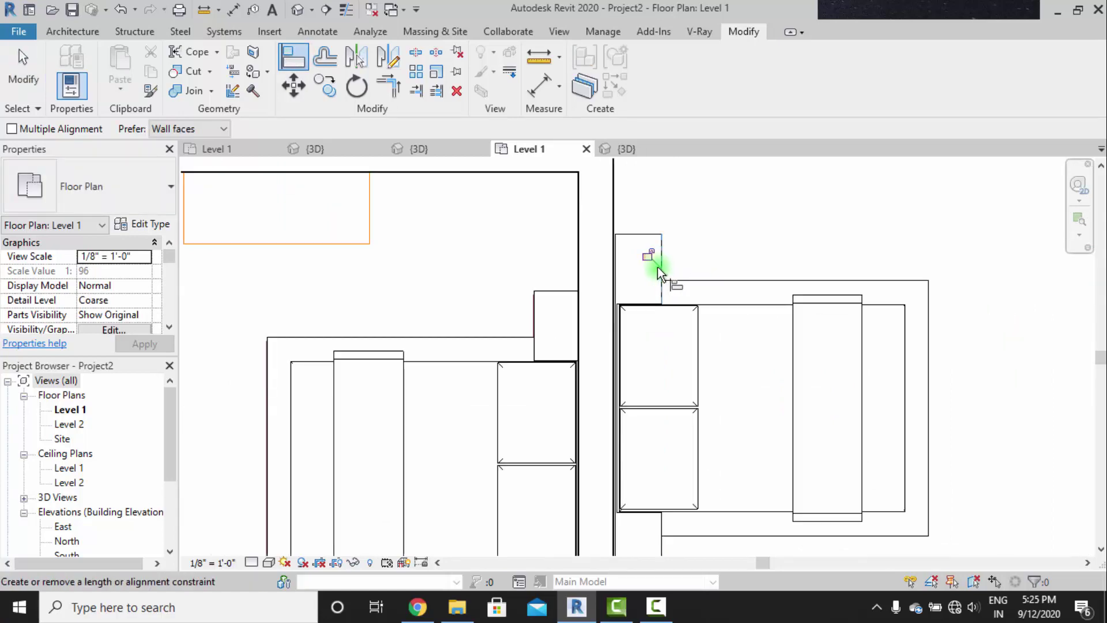
{"action": "key", "text": "Escape"}
{"action": "left_click", "coordinate": [712, 366]}
Examine the two bedrooms in plan and in 3D, checking the placed beds against the TV stands and linked furniture outlines.
{"action": "scroll", "coordinate": [642, 339], "scroll_direction": "down", "scroll_amount": 1}
{"action": "mouse_move", "coordinate": [708, 379]}
{"action": "middle_mouse_down"}
{"action": "mouse_move", "coordinate": [680, 369]}
{"action": "mouse_move", "coordinate": [727, 389]}
{"action": "middle_mouse_up"}
{"action": "scroll", "coordinate": [680, 368], "scroll_direction": "down", "scroll_amount": 1}
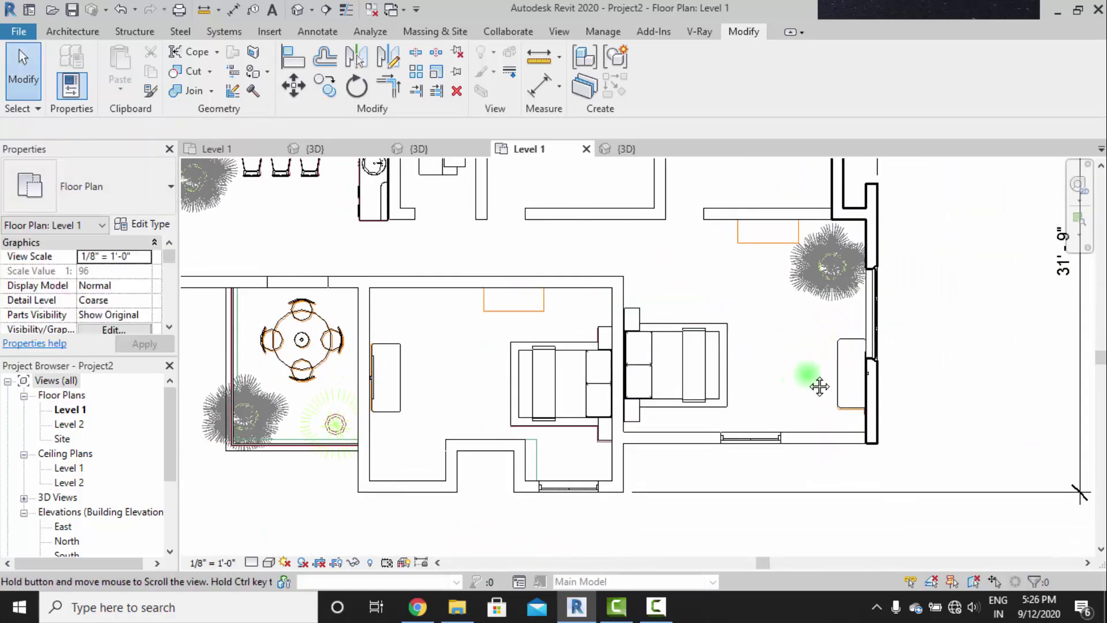
{"action": "middle_click_drag", "start_coordinate": [808, 376], "coordinate": [836, 443]}
{"action": "scroll", "coordinate": [796, 375], "scroll_direction": "up", "scroll_amount": 1}
{"action": "scroll", "coordinate": [797, 376], "scroll_direction": "up", "scroll_amount": 1}
{"action": "scroll", "coordinate": [361, 348], "scroll_direction": "down", "scroll_amount": 3}
{"action": "middle_click_drag", "start_coordinate": [365, 349], "coordinate": [549, 361]}
{"action": "middle_click_drag", "start_coordinate": [776, 412], "coordinate": [581, 342]}
{"action": "scroll", "coordinate": [784, 366], "scroll_direction": "up", "scroll_amount": 2}
{"action": "scroll", "coordinate": [779, 381], "scroll_direction": "down", "scroll_amount": 3}
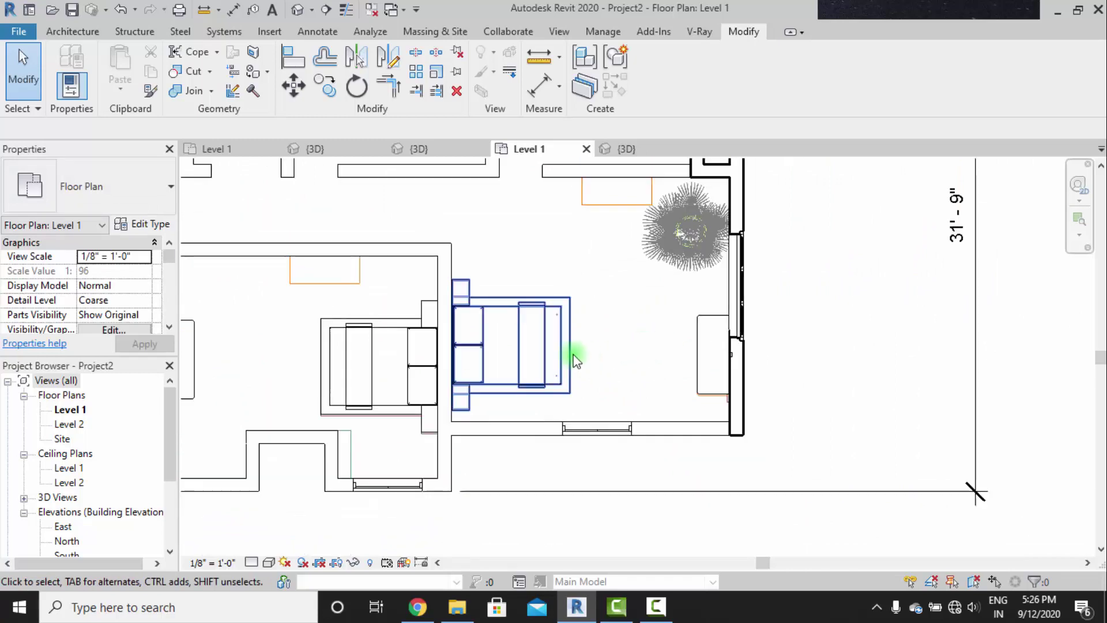
{"action": "scroll", "coordinate": [573, 353], "scroll_direction": "up", "scroll_amount": 2}
{"action": "left_click", "coordinate": [290, 12]}
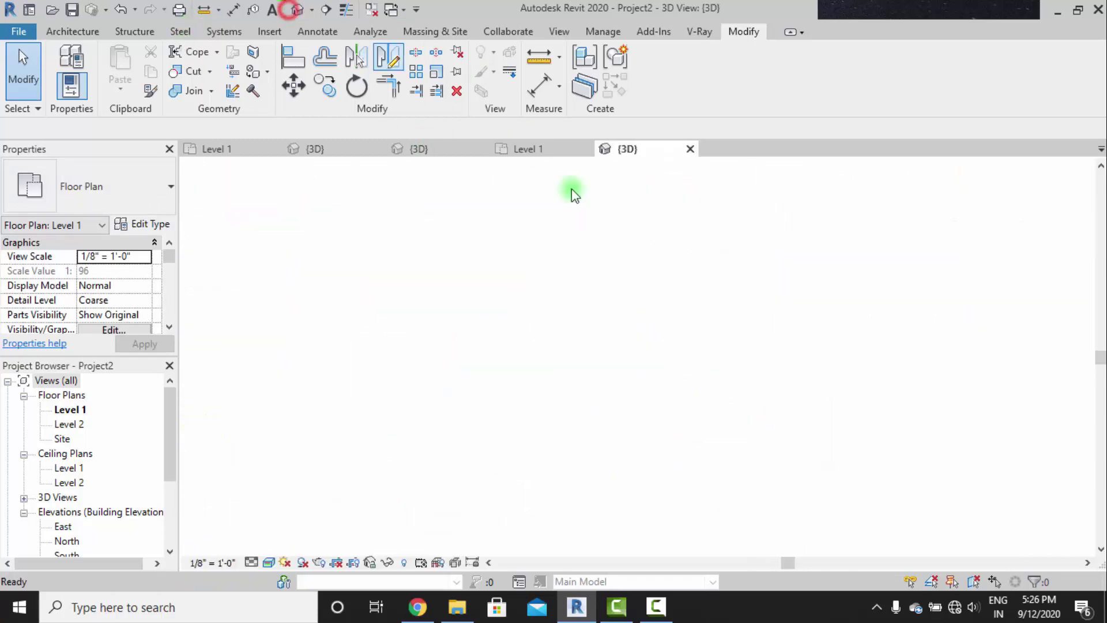
{"action": "scroll", "coordinate": [906, 372], "scroll_direction": "up", "scroll_amount": 2}
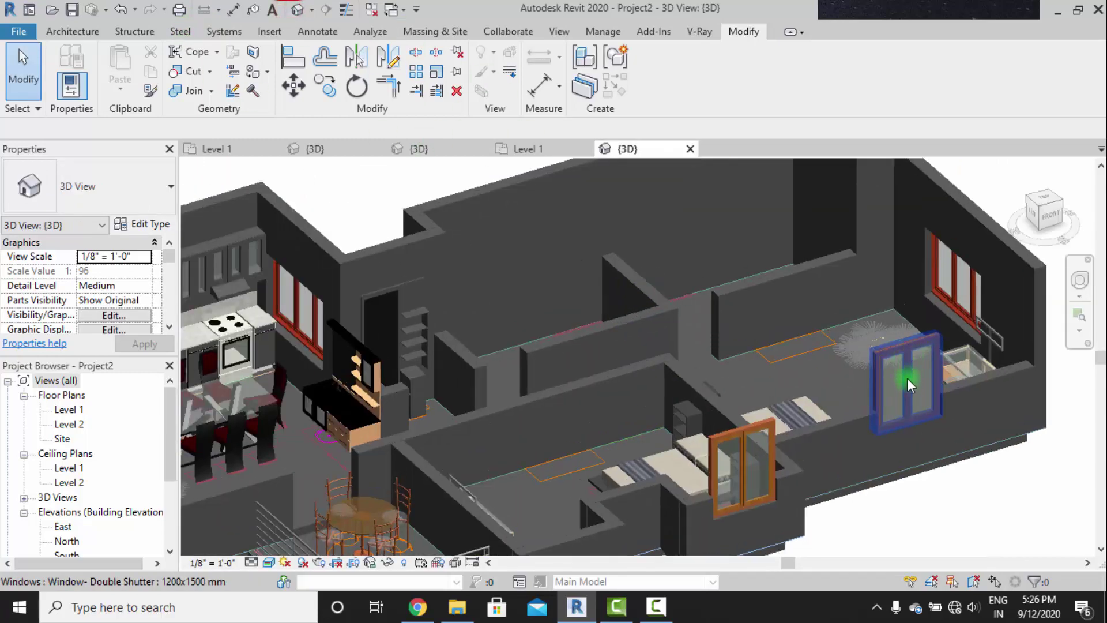
{"action": "middle_click_drag", "start_coordinate": [907, 378], "coordinate": [882, 383], "text": "shift"}
{"action": "scroll", "coordinate": [988, 362], "scroll_direction": "up", "scroll_amount": 3}
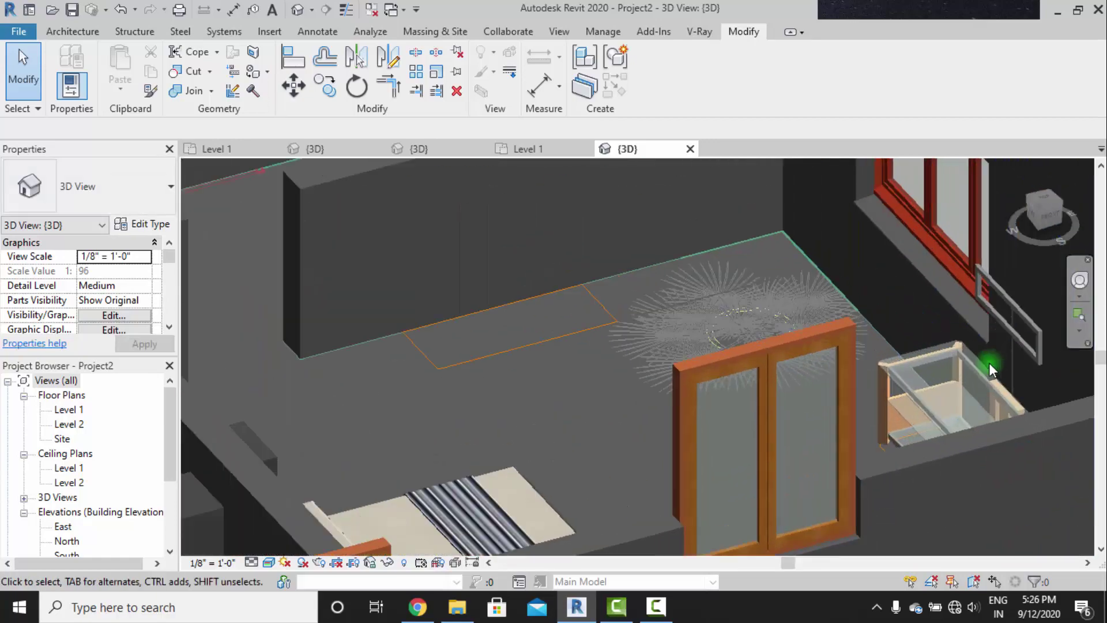
{"action": "scroll", "coordinate": [969, 369], "scroll_direction": "down", "scroll_amount": 3}
{"action": "middle_click_drag", "start_coordinate": [949, 376], "coordinate": [709, 413], "text": "shift"}
{"action": "scroll", "coordinate": [782, 412], "scroll_direction": "down", "scroll_amount": 1}
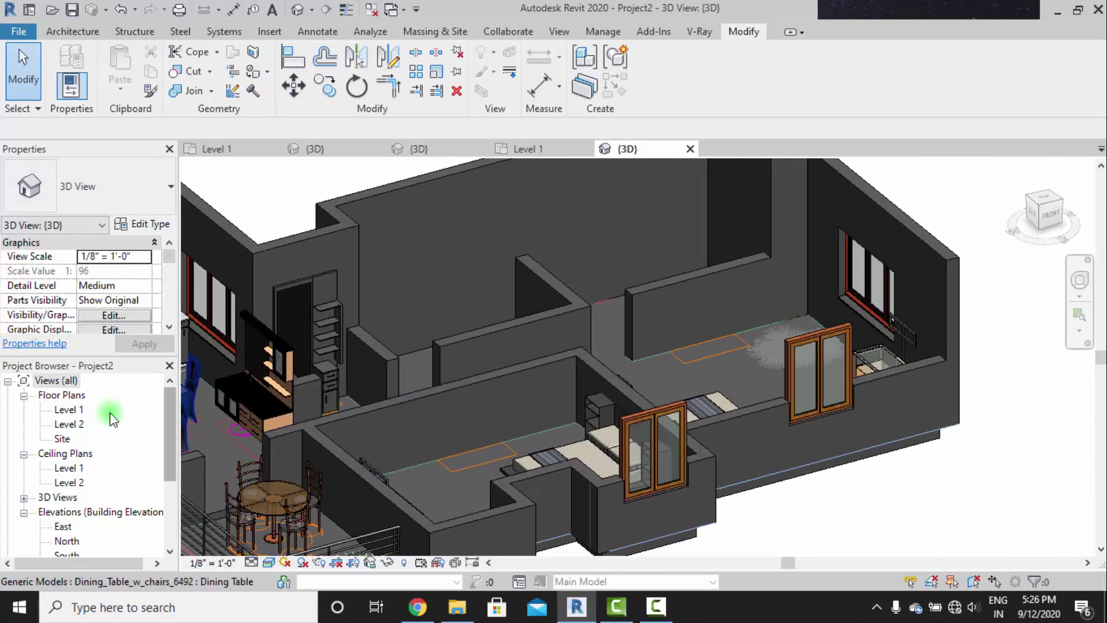
Return to the Level 1 floor plan and load the M_TV - Flat Screen component family from the NEW Project library folder.
{"action": "double_click", "coordinate": [68, 410]}
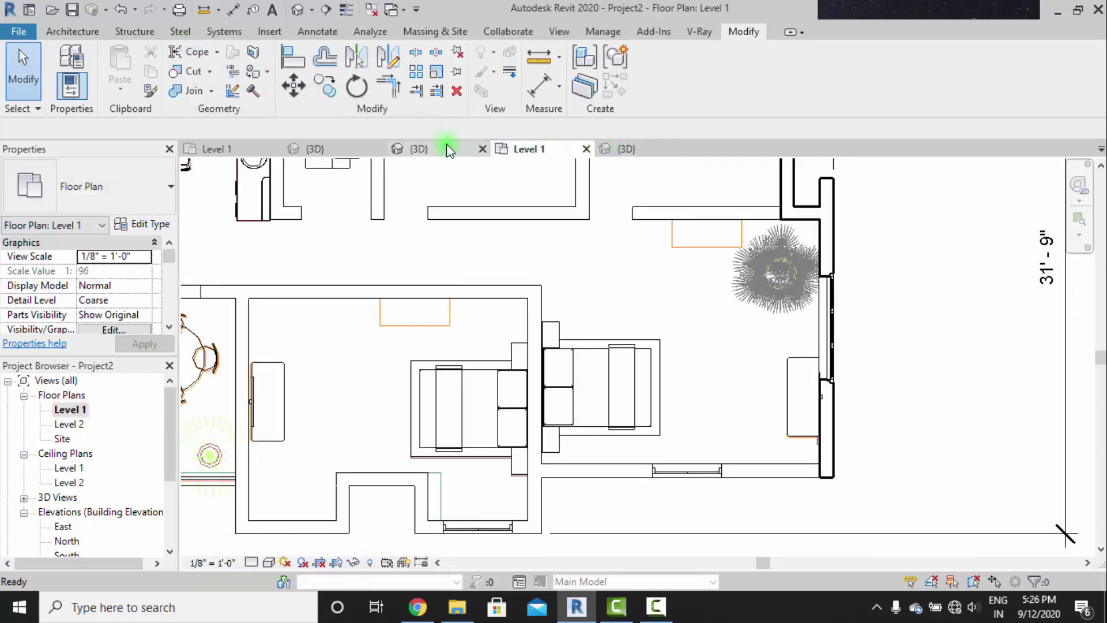
{"action": "left_click", "coordinate": [88, 33]}
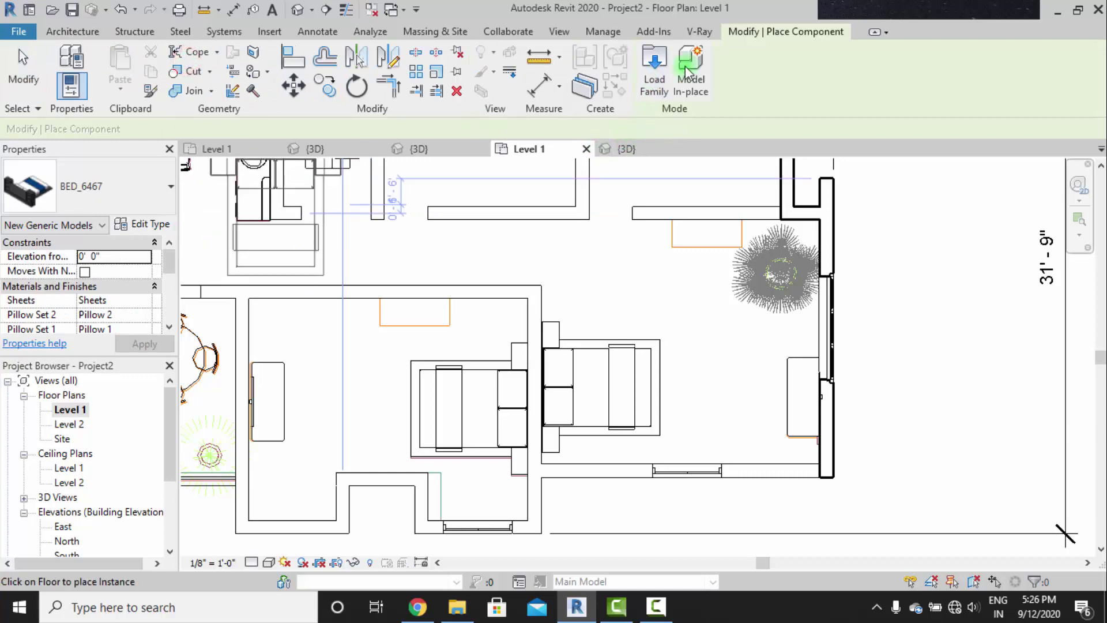
{"action": "left_click", "coordinate": [655, 61]}
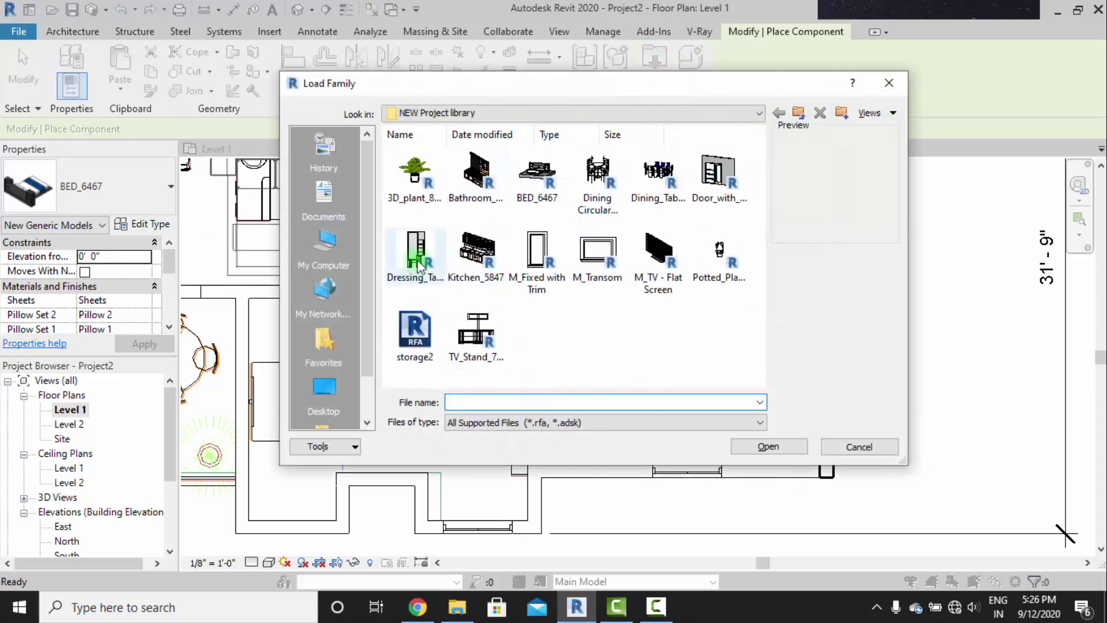
{"action": "left_click", "coordinate": [669, 254]}
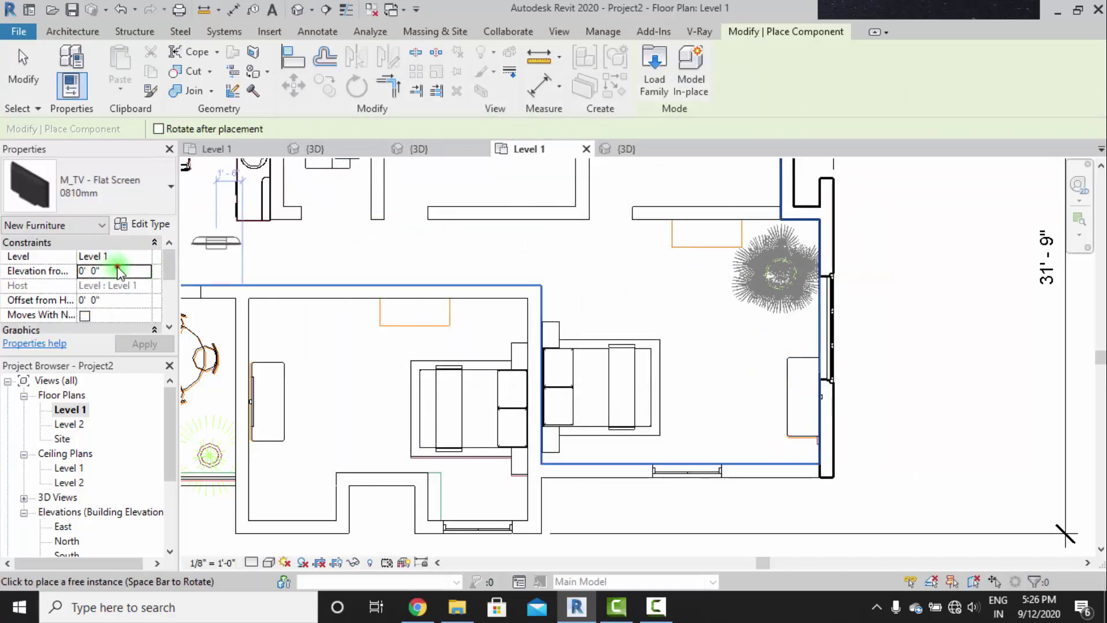
Place 0810mm flat-screen TVs at elevation 1' 10 205/256" on the east and middle bedrooms' TV stands, each facing the bed.
{"action": "left_click", "coordinate": [119, 269]}
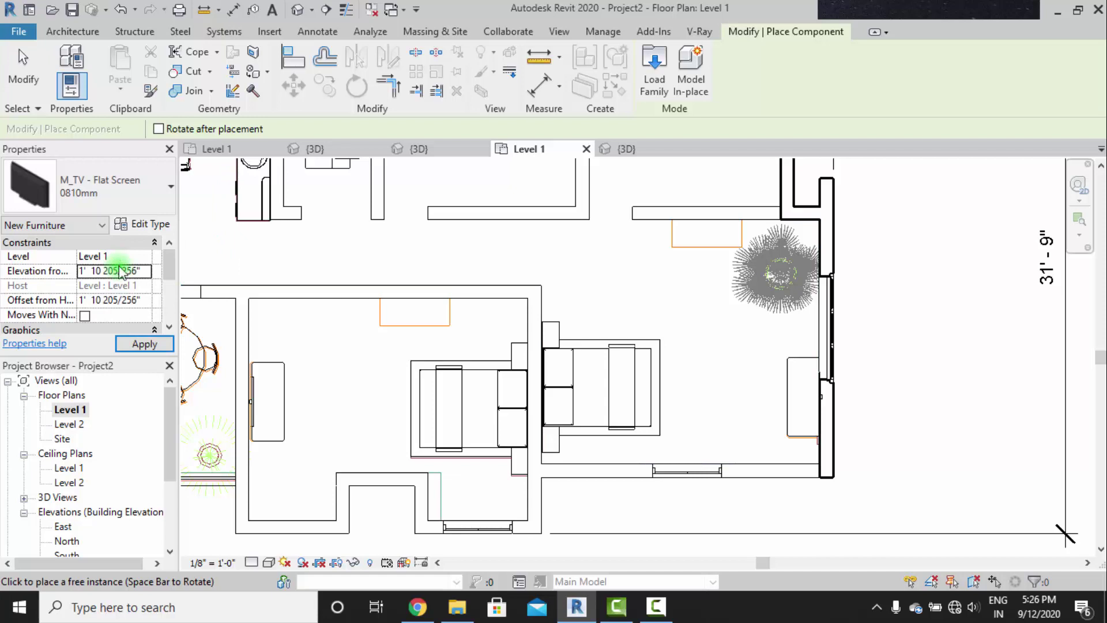
{"action": "left_click", "coordinate": [804, 394]}
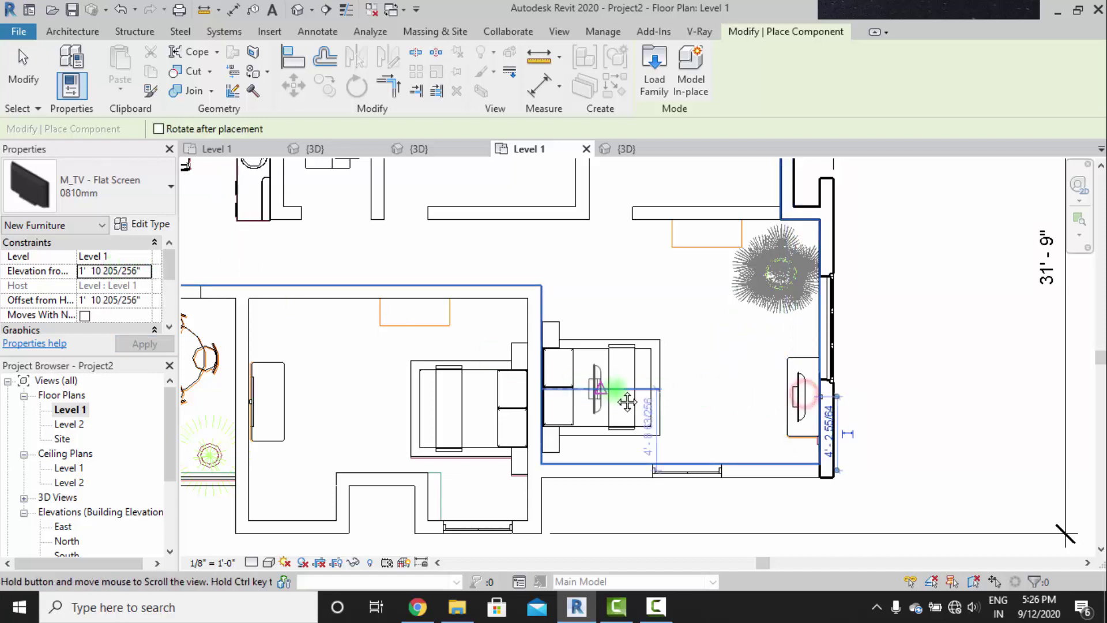
{"action": "middle_click_drag", "start_coordinate": [614, 392], "coordinate": [814, 407]}
{"action": "scroll", "coordinate": [503, 408], "scroll_direction": "up", "scroll_amount": 2}
{"action": "key", "text": "space"}
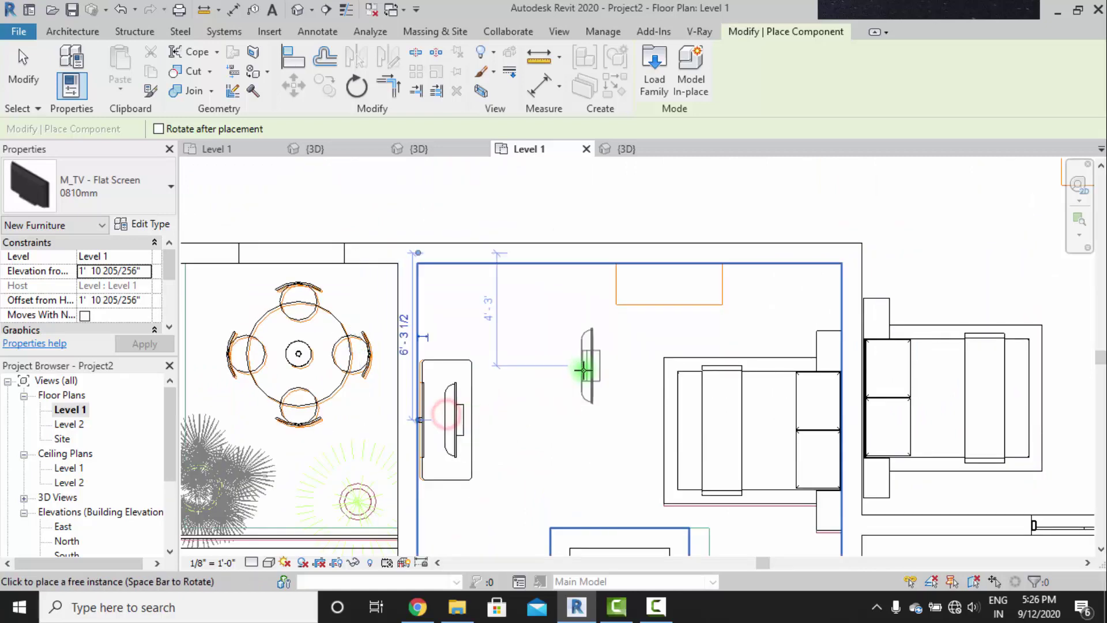
{"action": "scroll", "coordinate": [583, 369], "scroll_direction": "down", "scroll_amount": 3}
{"action": "key", "text": "Escape"}
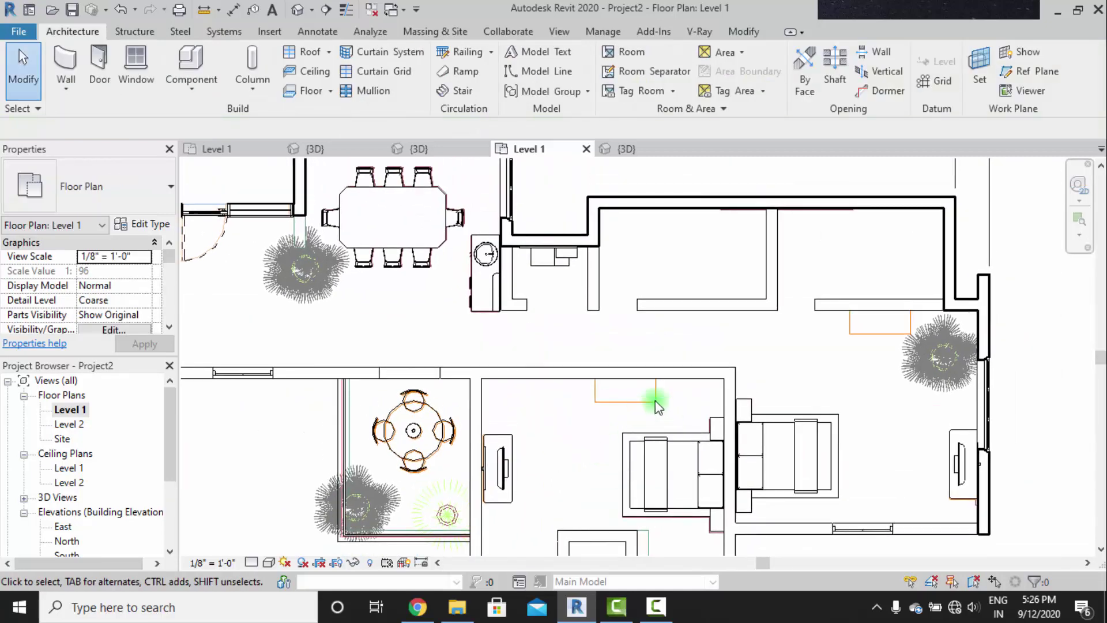
Load the storage2 component family from the NEW Project library folder.
{"action": "left_click", "coordinate": [215, 61]}
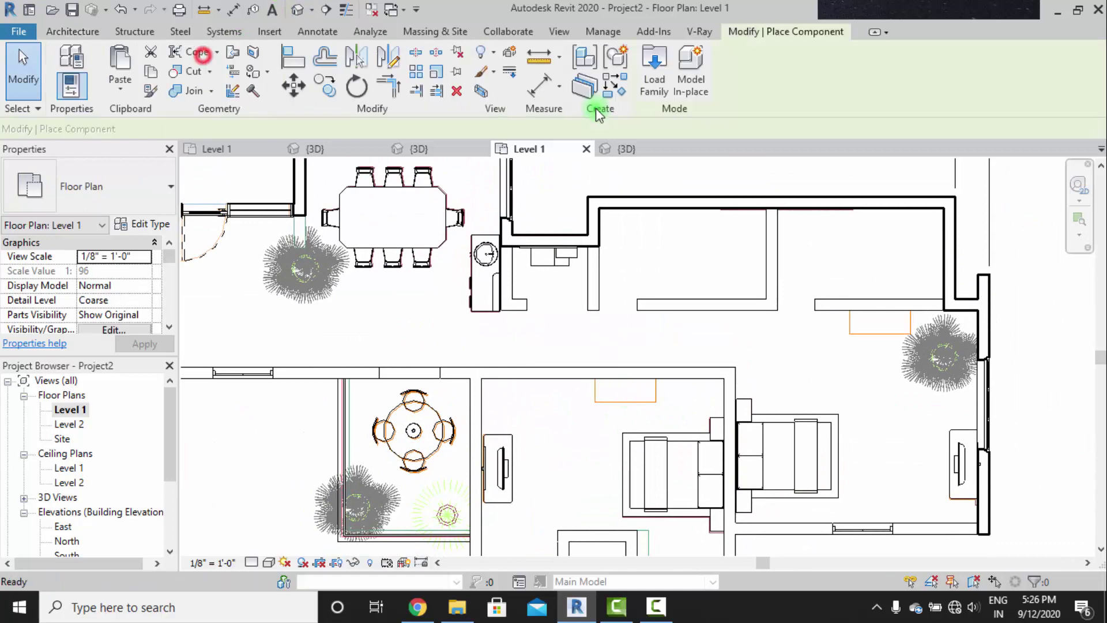
{"action": "left_click", "coordinate": [654, 58]}
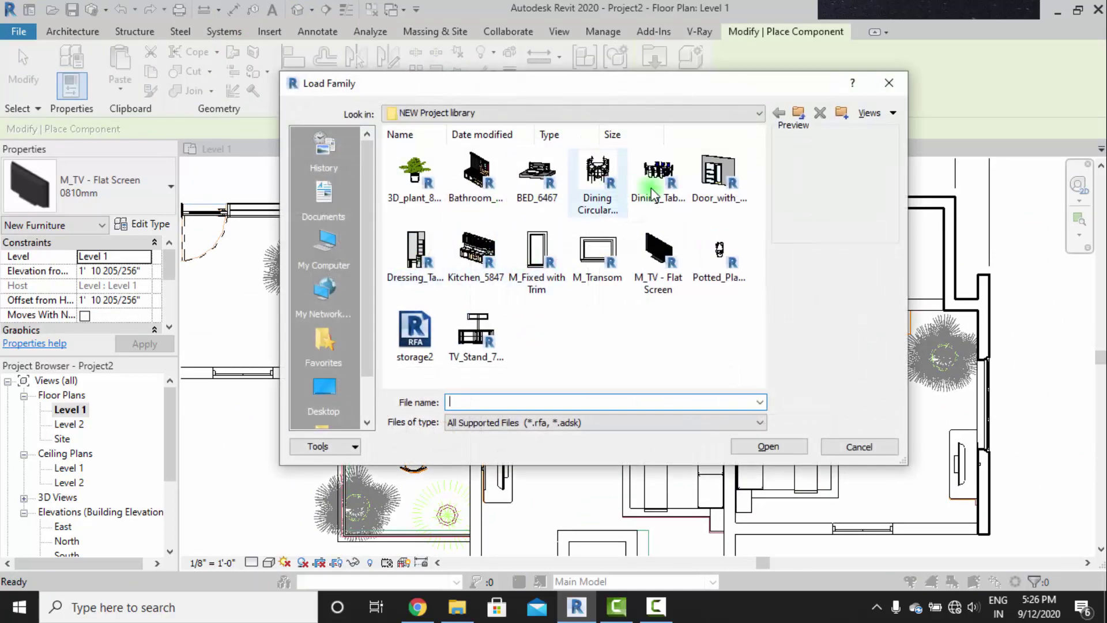
{"action": "left_click", "coordinate": [771, 445]}
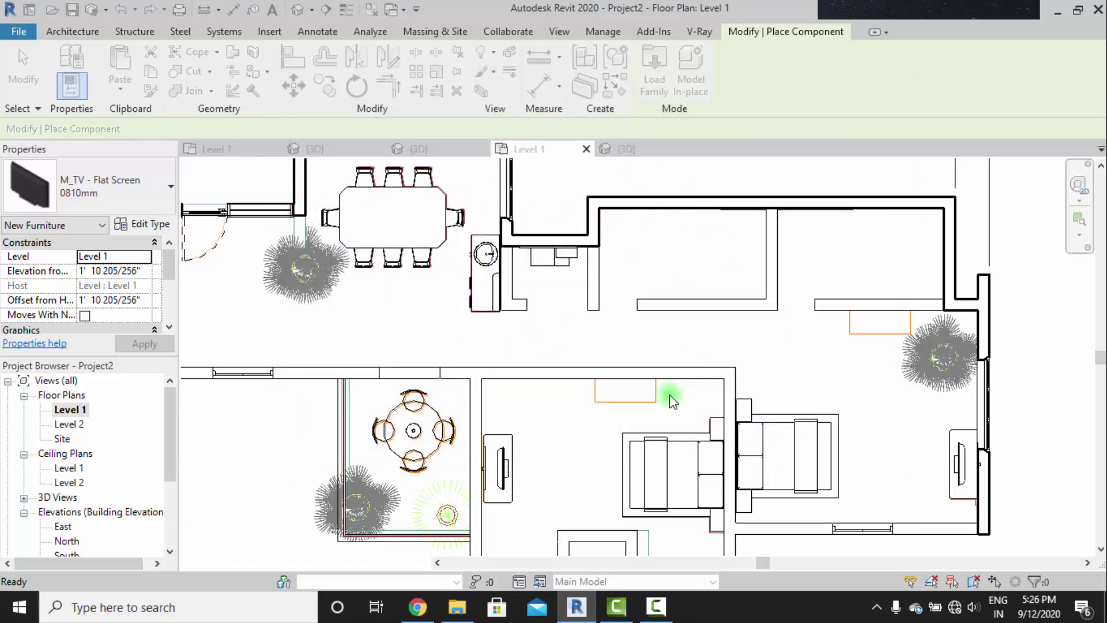
Place storage2 18d 36w 51h units over the linked cabinet outlines along the north walls of the middle and east bedrooms.
{"action": "scroll", "coordinate": [673, 401], "scroll_direction": "up", "scroll_amount": 2}
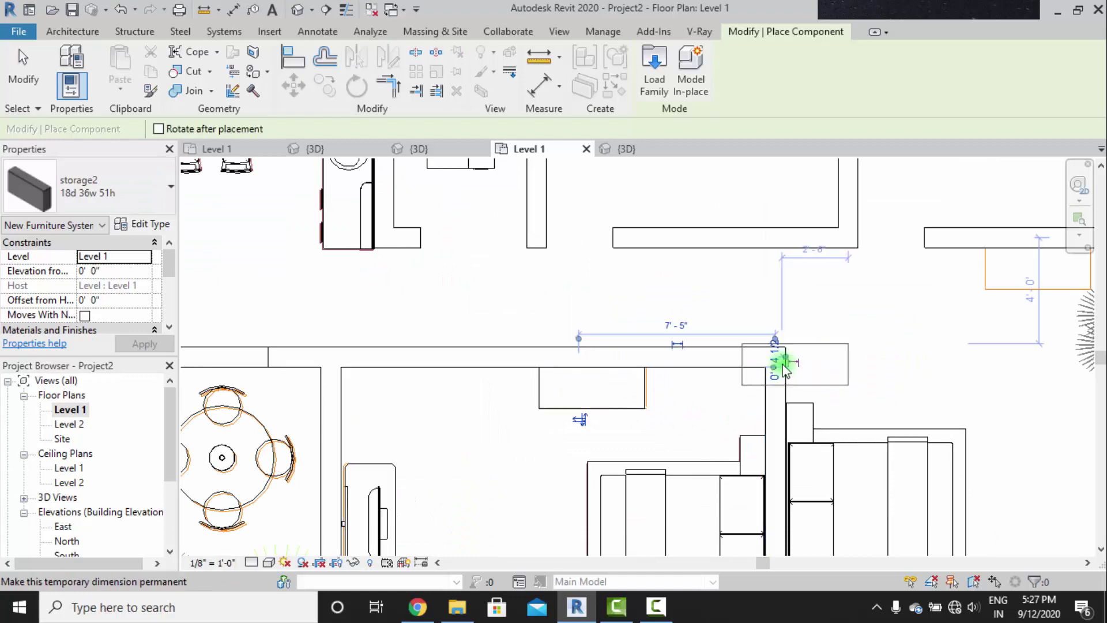
{"action": "scroll", "coordinate": [784, 364], "scroll_direction": "down", "scroll_amount": 1}
{"action": "middle_click_drag", "start_coordinate": [833, 378], "coordinate": [646, 421]}
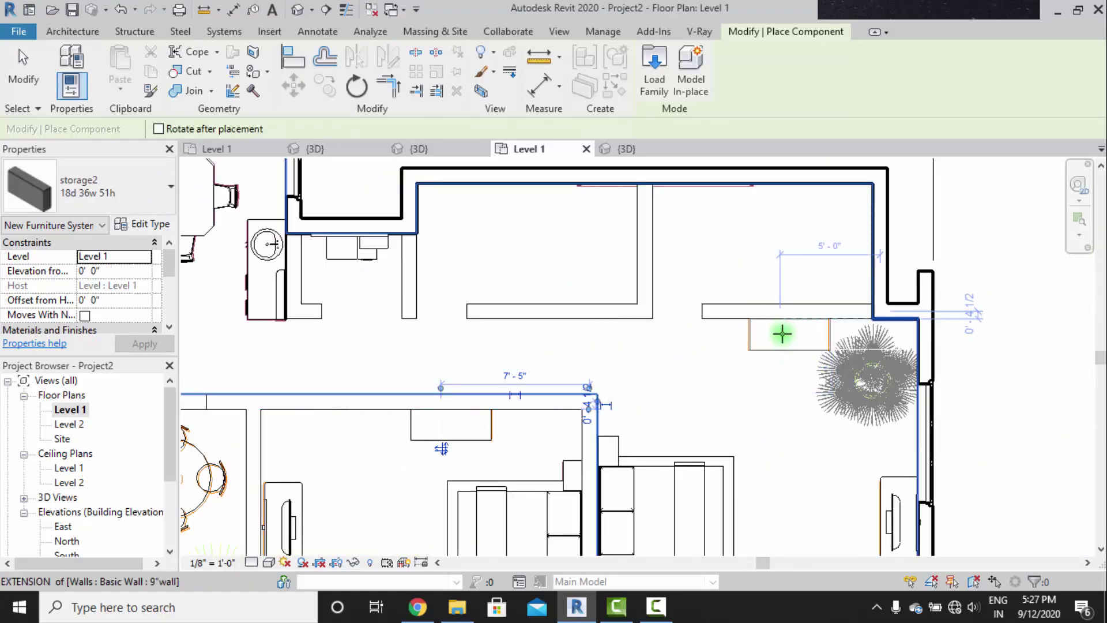
{"action": "left_click", "coordinate": [779, 334]}
{"action": "scroll", "coordinate": [796, 349], "scroll_direction": "down", "scroll_amount": 3}
{"action": "key", "text": "Escape"}
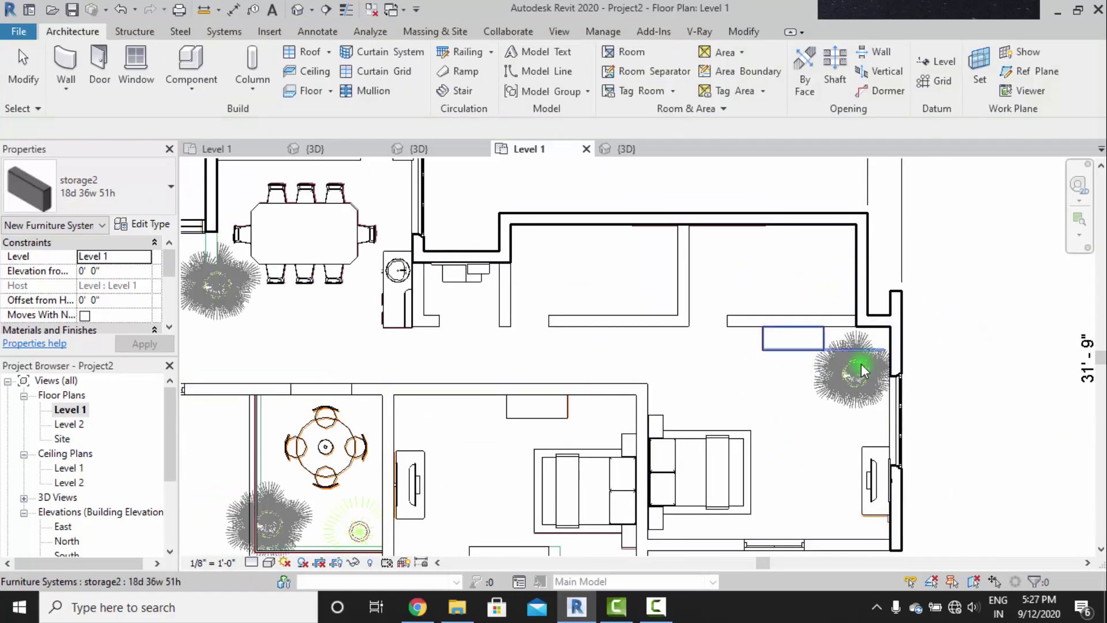
Check the storage units in 3D and shift both slightly west along their walls in the Level 1 plan.
{"action": "middle_click_drag", "start_coordinate": [910, 379], "coordinate": [944, 378]}
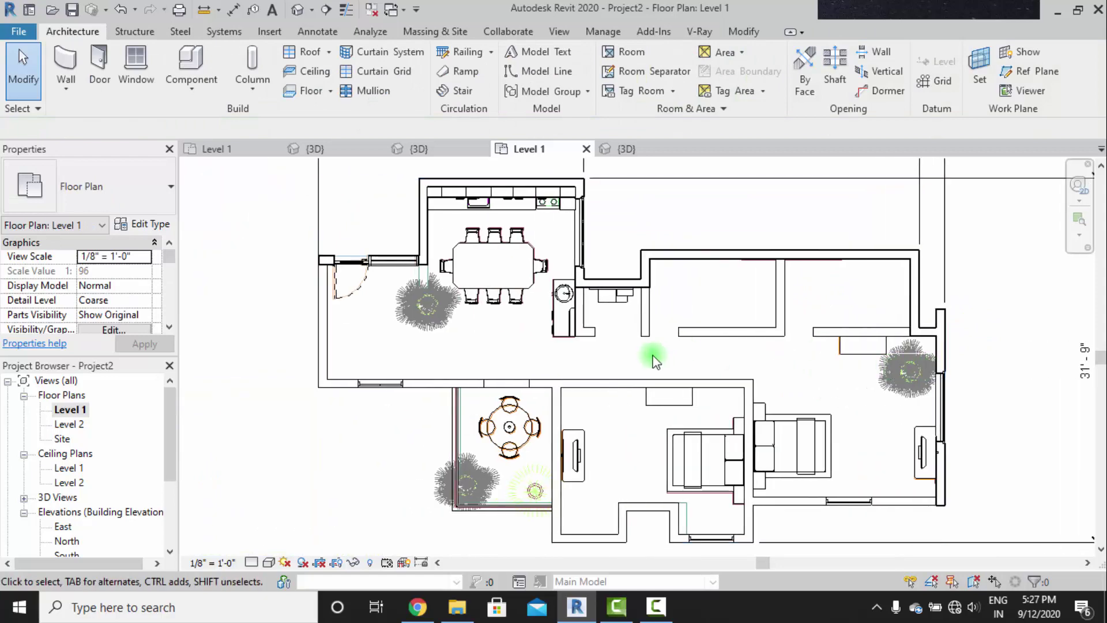
{"action": "left_click", "coordinate": [302, 10]}
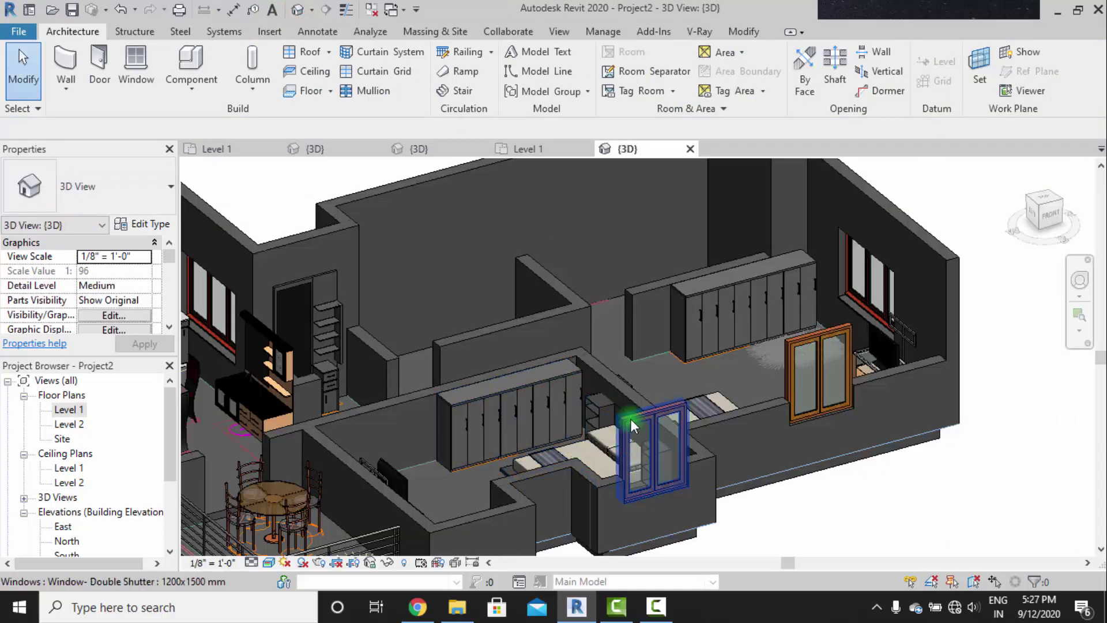
{"action": "scroll", "coordinate": [663, 368], "scroll_direction": "up", "scroll_amount": 2}
{"action": "scroll", "coordinate": [807, 261], "scroll_direction": "up", "scroll_amount": 2}
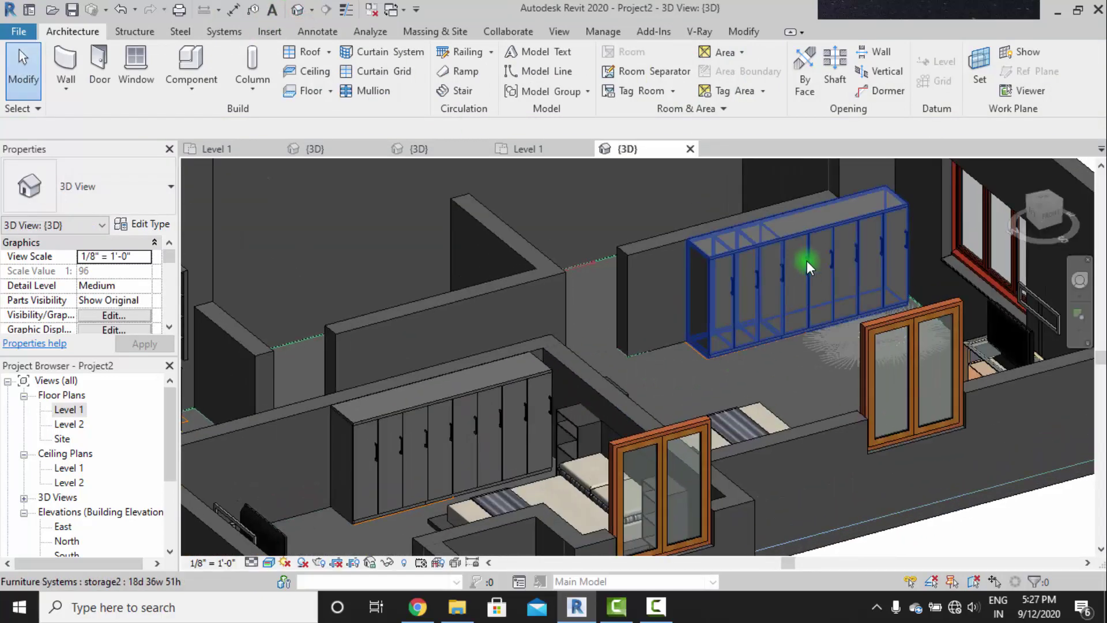
{"action": "double_click", "coordinate": [77, 410]}
{"action": "left_click", "coordinate": [678, 405]}
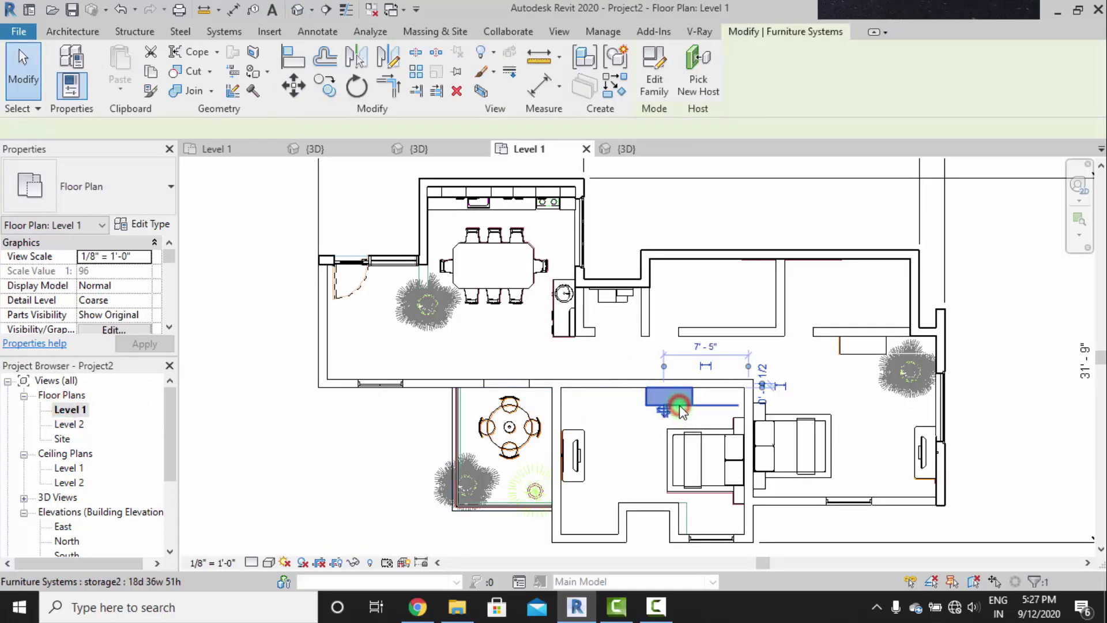
{"action": "left_click_drag", "start_coordinate": [672, 405], "coordinate": [854, 359]}
{"action": "left_click", "coordinate": [1026, 384]}
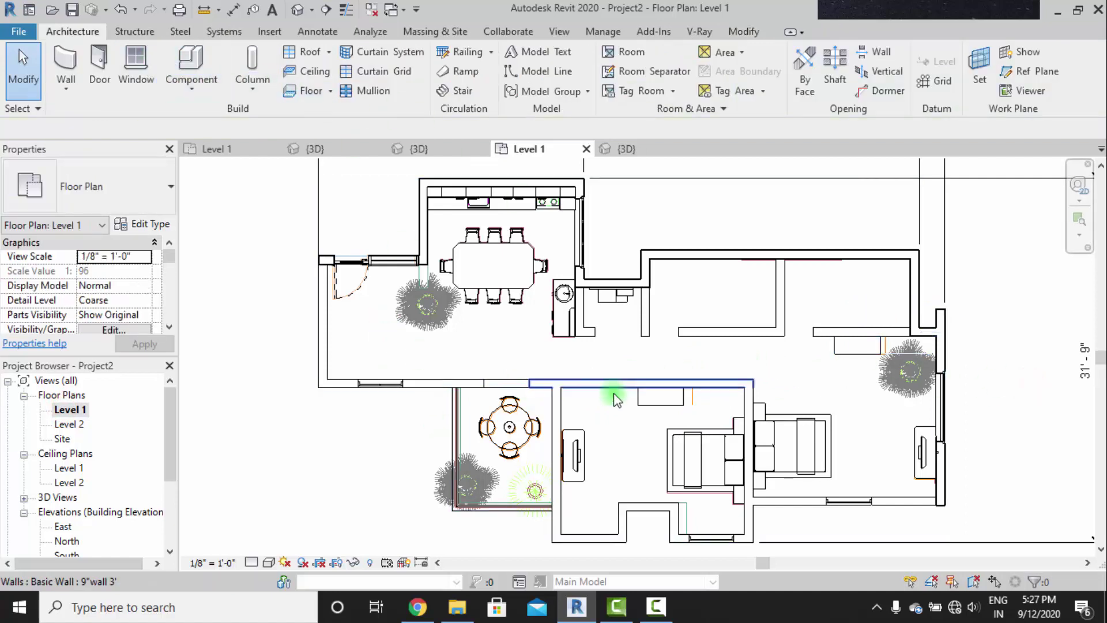
Load the 3D_plant_8166 component family from the NEW Project library folder.
{"action": "middle_click_drag", "start_coordinate": [609, 406], "coordinate": [597, 416]}
{"action": "left_click", "coordinate": [191, 63]}
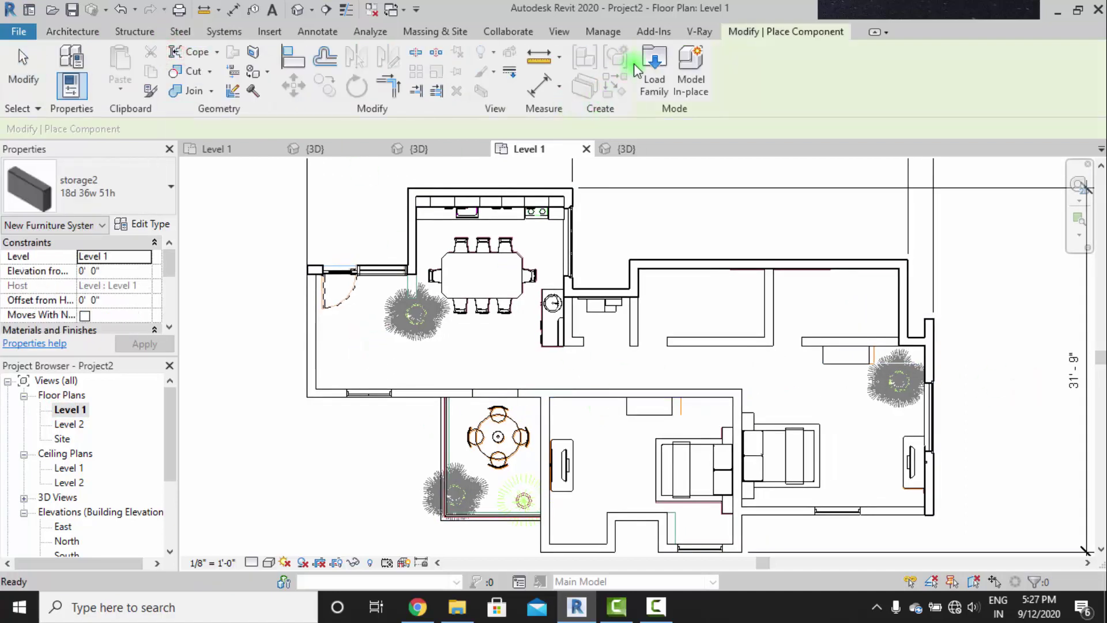
{"action": "left_click", "coordinate": [654, 61]}
{"action": "left_click", "coordinate": [416, 173]}
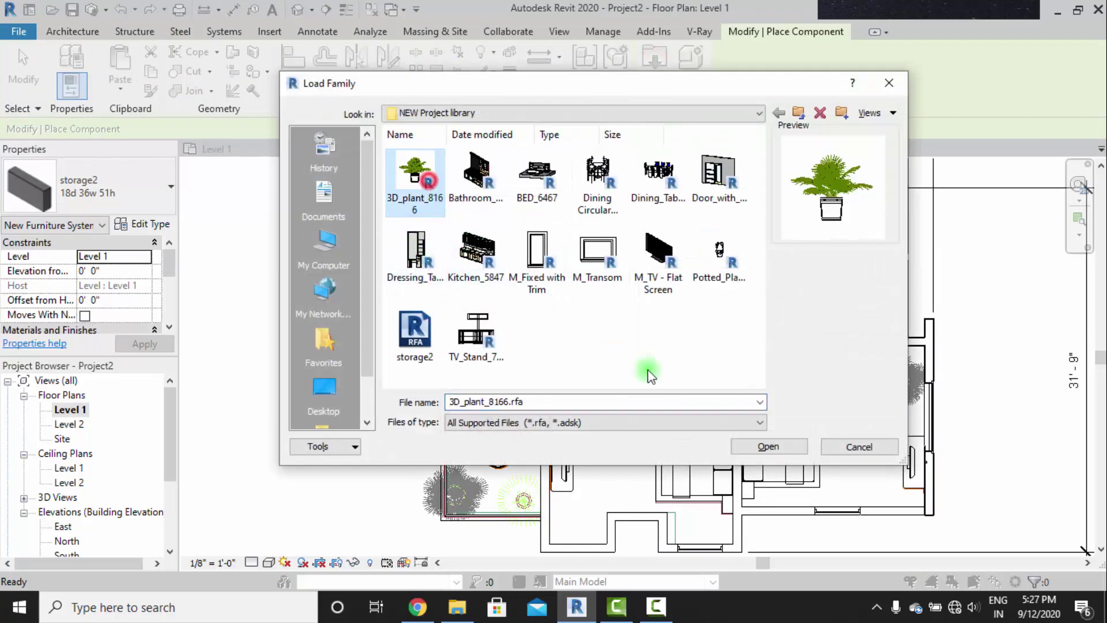
{"action": "left_click", "coordinate": [764, 444]}
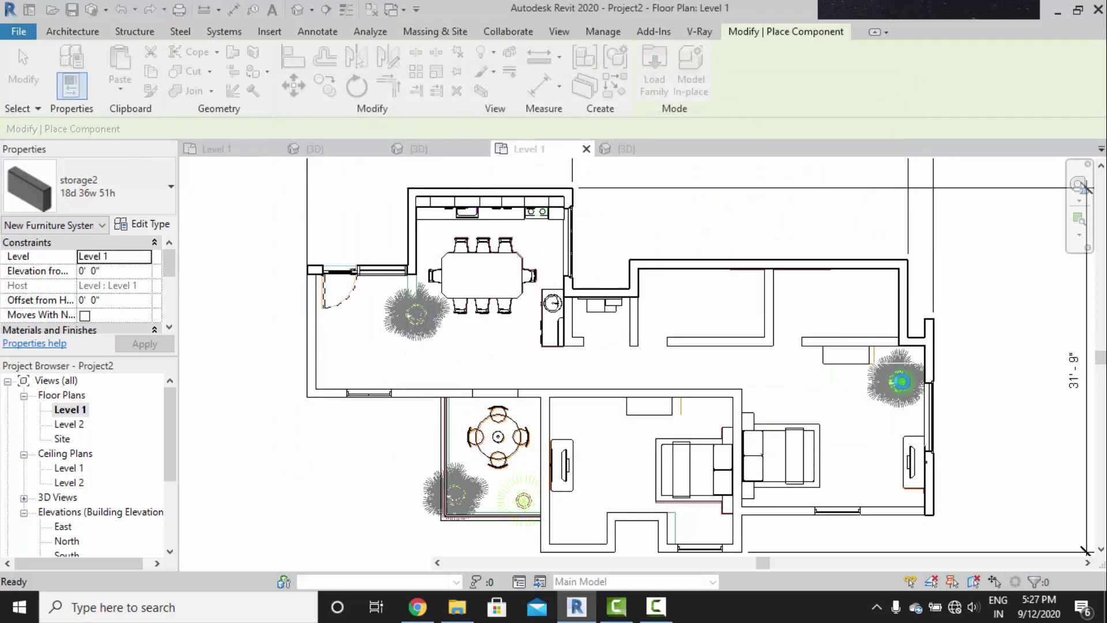
Place 3D_plant_8166 on the linked plant symbols in the east bedroom, beside the large dining table and near the round dining set.
{"action": "scroll", "coordinate": [902, 380], "scroll_direction": "up", "scroll_amount": 2}
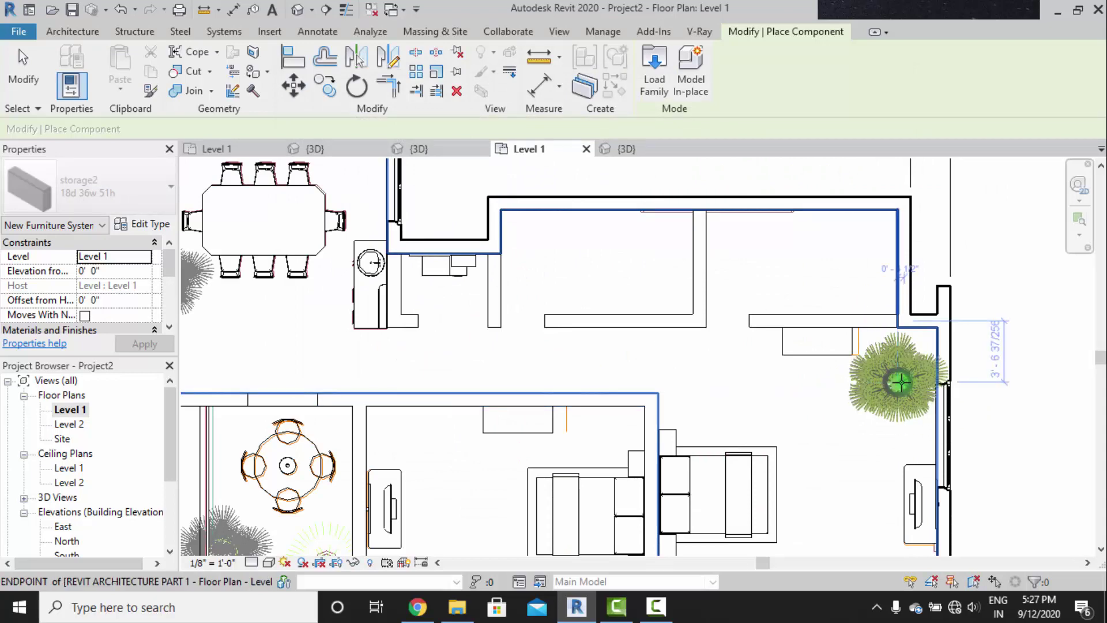
{"action": "middle_click_drag", "start_coordinate": [399, 353], "coordinate": [611, 358]}
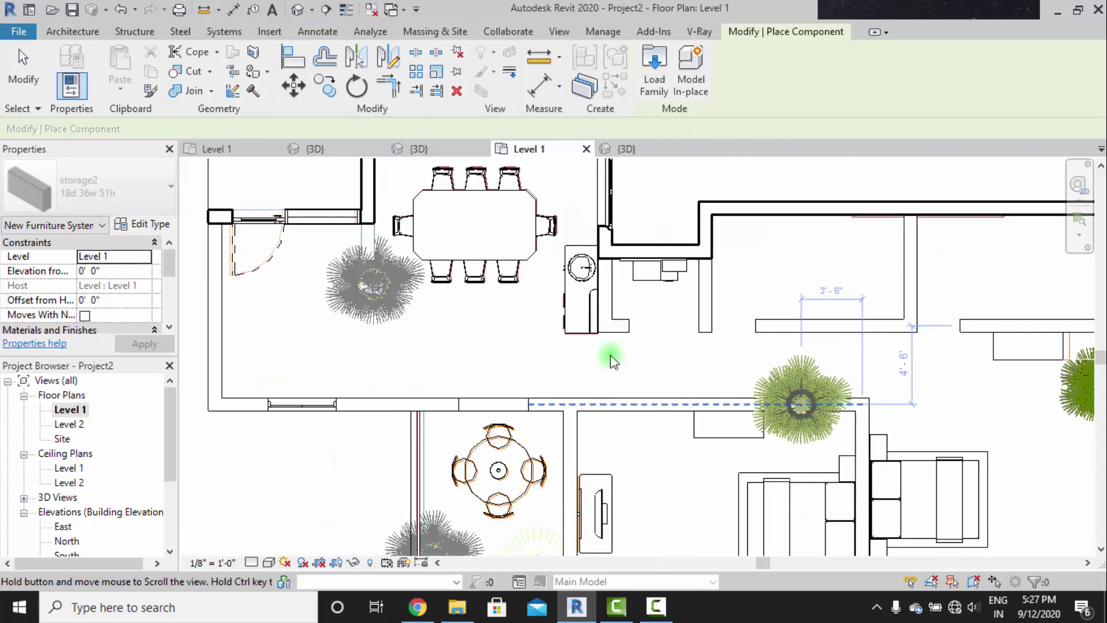
{"action": "left_click", "coordinate": [372, 286]}
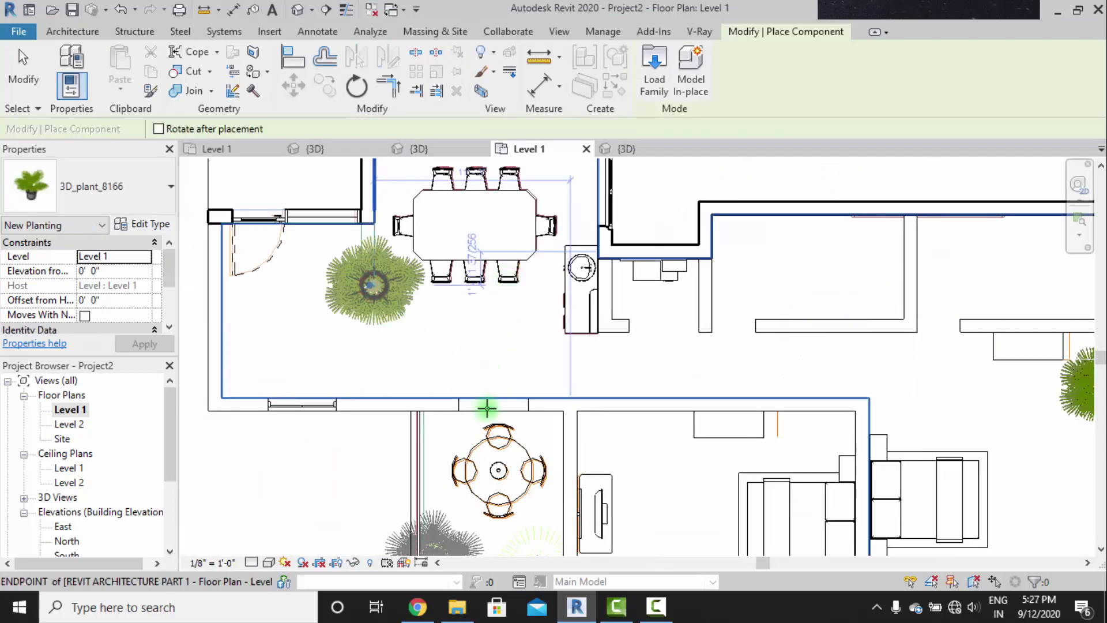
{"action": "middle_click_drag", "start_coordinate": [484, 419], "coordinate": [538, 261]}
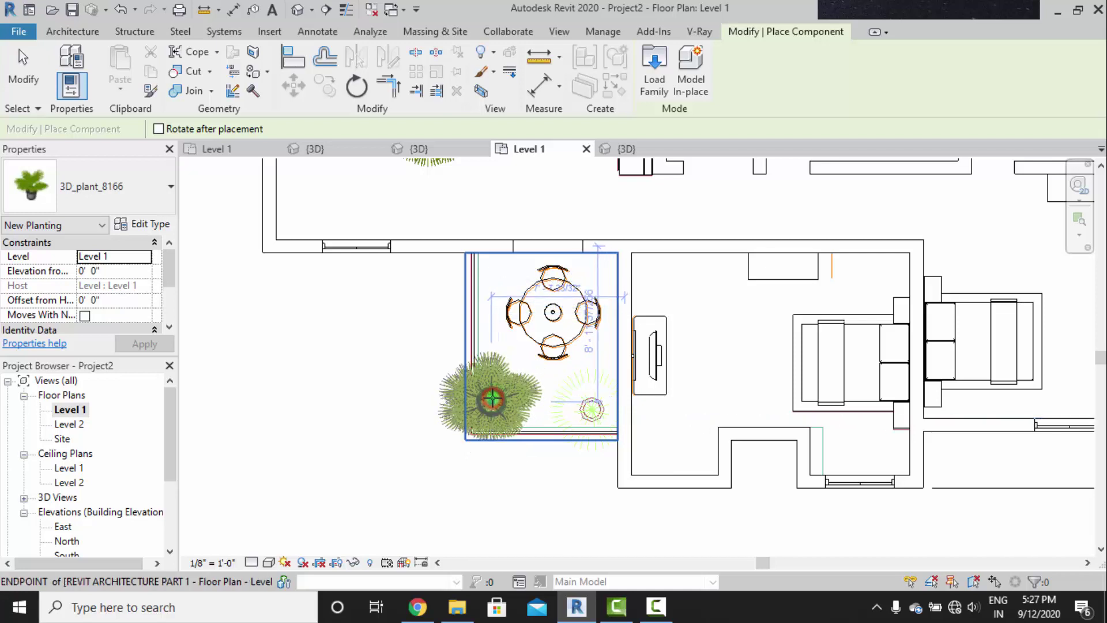
{"action": "left_click", "coordinate": [492, 398]}
{"action": "scroll", "coordinate": [492, 397], "scroll_direction": "down", "scroll_amount": 1}
{"action": "key", "text": "Escape"}
{"action": "key", "text": "Escape"}
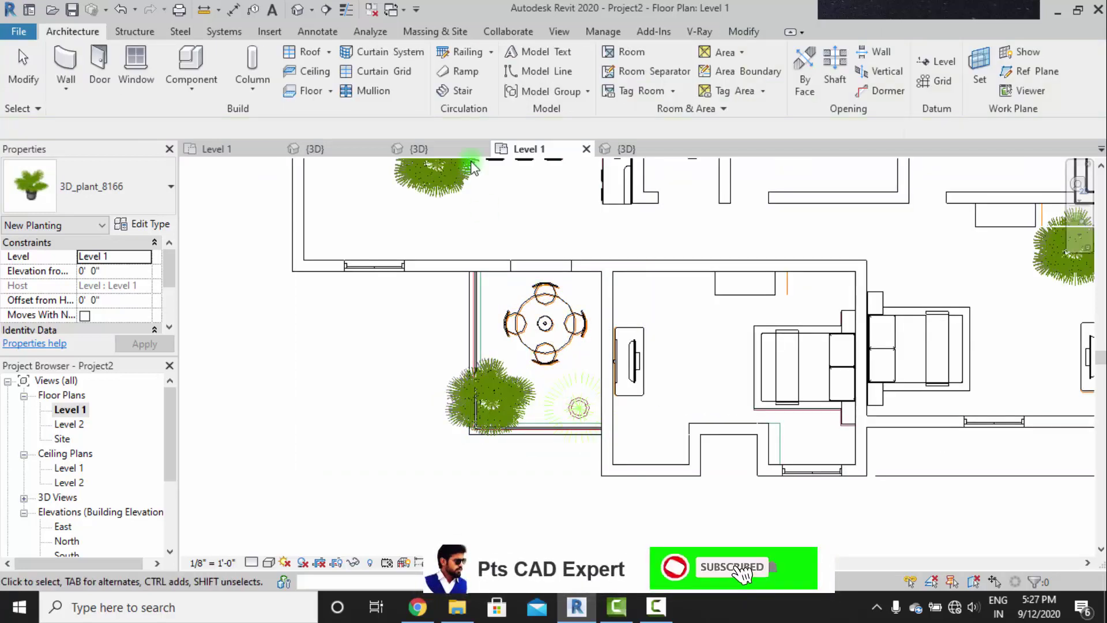
Start loading another component family from the NEW Project library folder.
{"action": "left_click", "coordinate": [191, 57]}
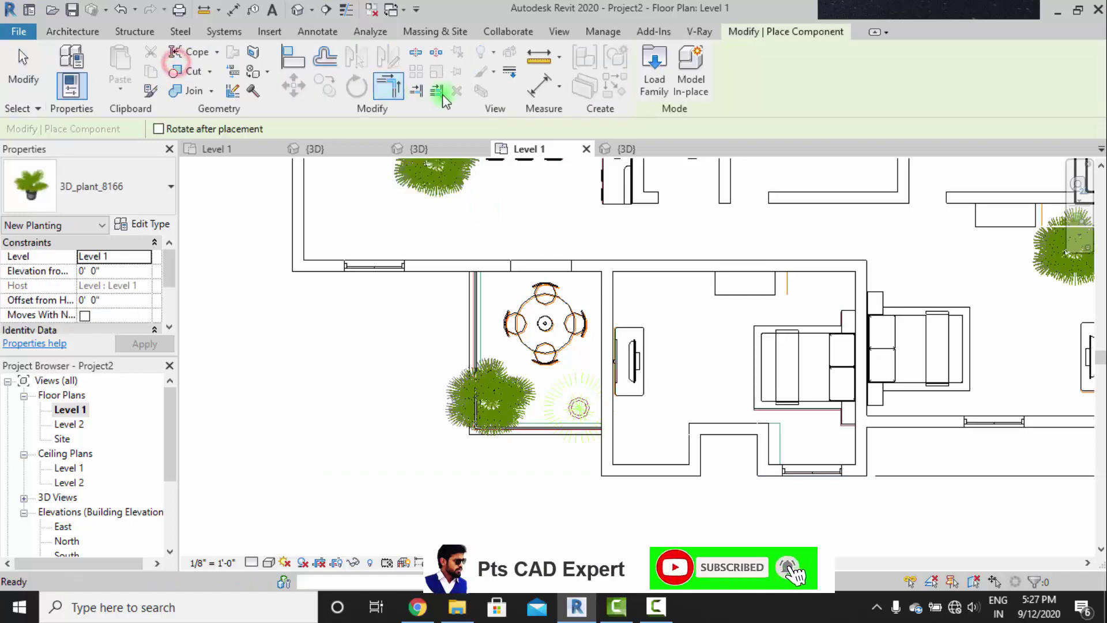
{"action": "left_click", "coordinate": [648, 87]}
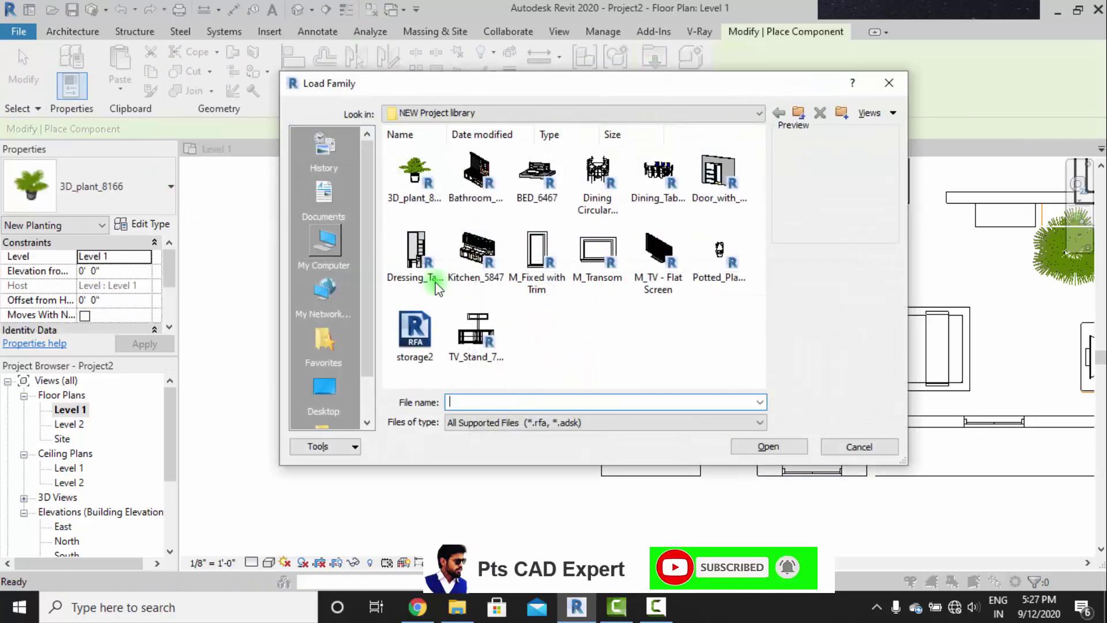
Load the Potted_Plant_3D_8286 family and place one plant in the free balcony corner beside the round dining table.
{"action": "left_click", "coordinate": [715, 271]}
{"action": "left_click", "coordinate": [770, 446]}
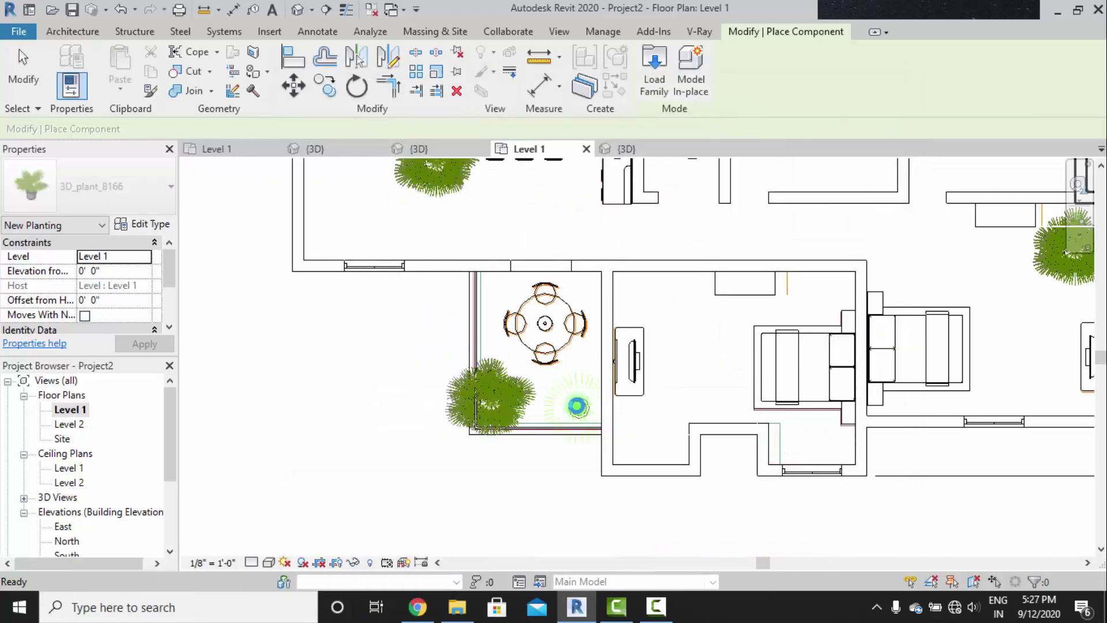
{"action": "scroll", "coordinate": [599, 406], "scroll_direction": "down", "scroll_amount": 2}
{"action": "middle_click_drag", "start_coordinate": [600, 406], "coordinate": [582, 417]}
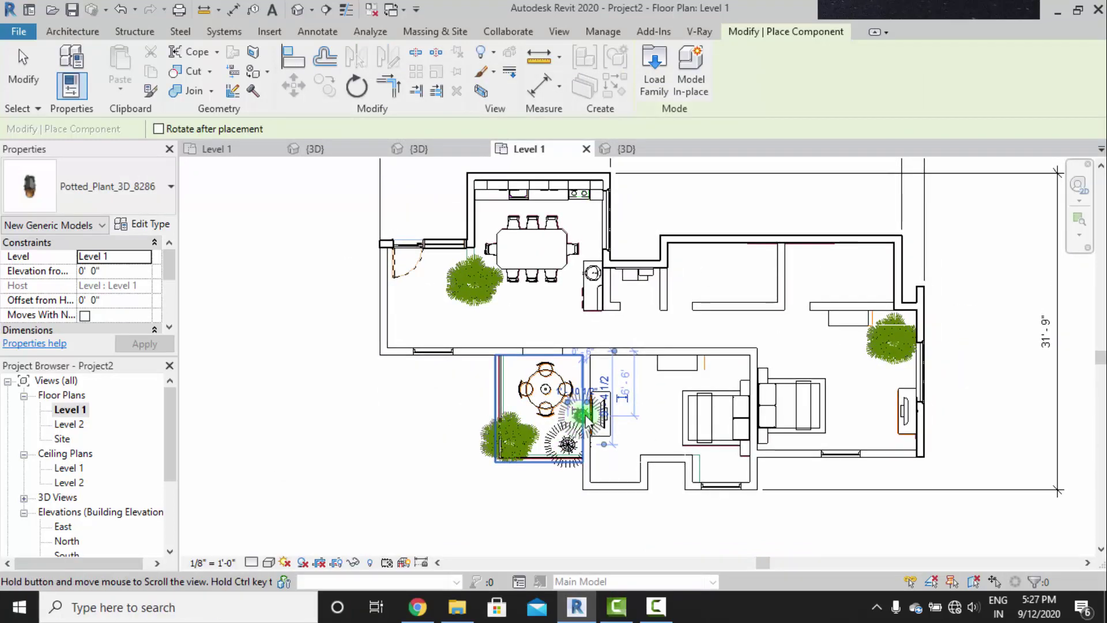
{"action": "key", "text": "Escape"}
{"action": "middle_click_drag", "start_coordinate": [652, 446], "coordinate": [627, 453]}
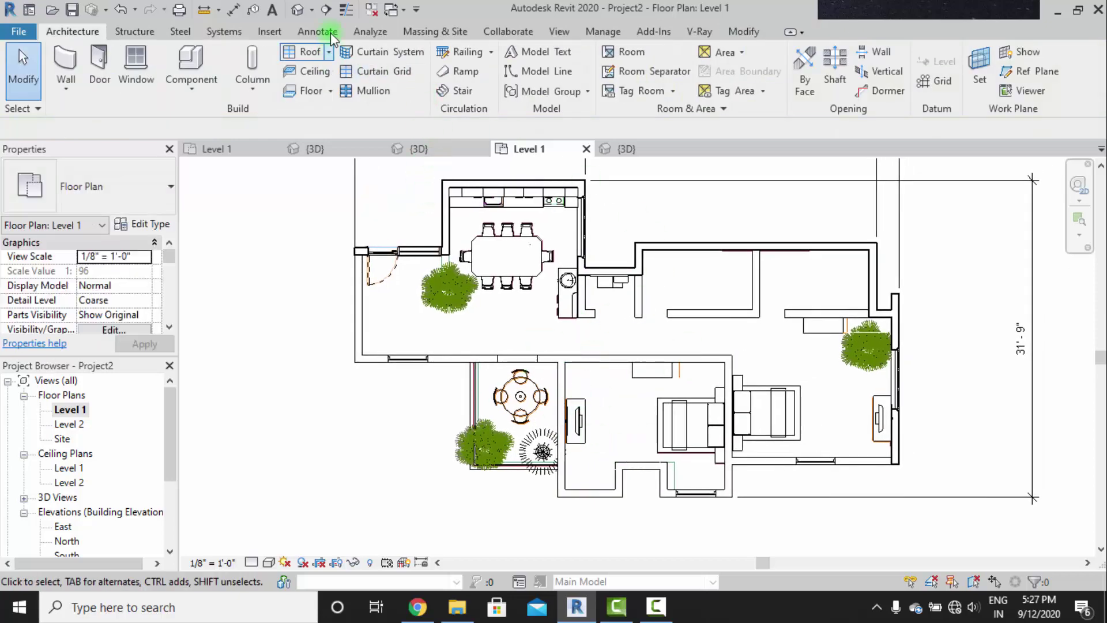
Inspect the balcony plants and the furnished rooms in the 3D view.
{"action": "left_click", "coordinate": [288, 11]}
{"action": "scroll", "coordinate": [742, 326], "scroll_direction": "down", "scroll_amount": 4}
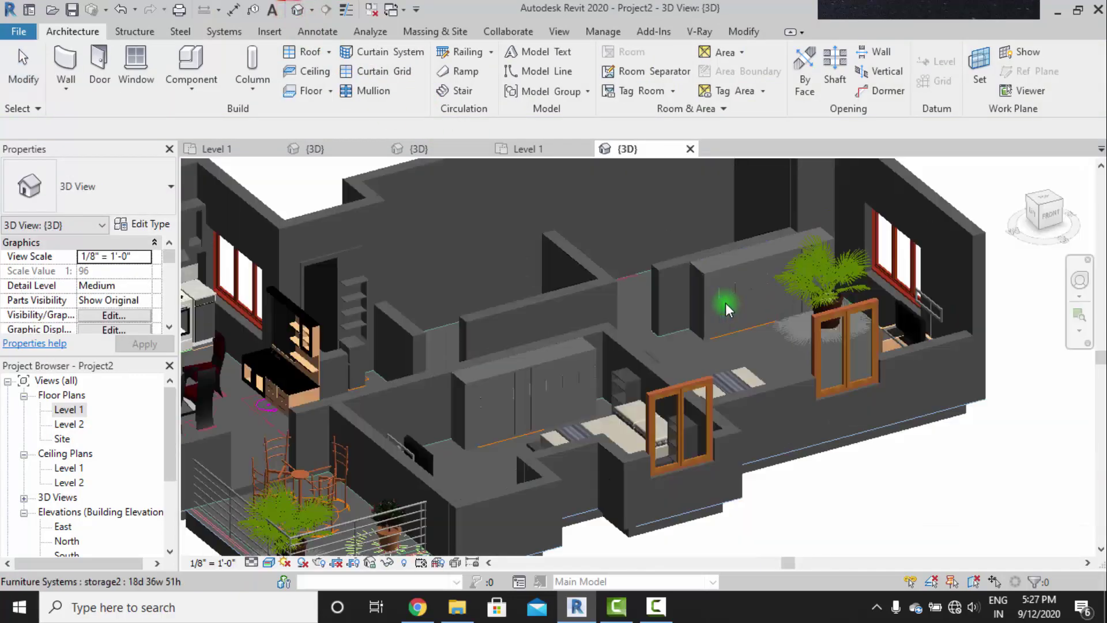
{"action": "middle_click_drag", "start_coordinate": [734, 439], "coordinate": [709, 444], "text": "shift"}
{"action": "mouse_move", "coordinate": [820, 479]}
{"action": "middle_mouse_down", "text": "shift"}
{"action": "mouse_move", "coordinate": [833, 484]}
{"action": "mouse_move", "coordinate": [813, 484]}
{"action": "middle_mouse_up", "text": "shift"}
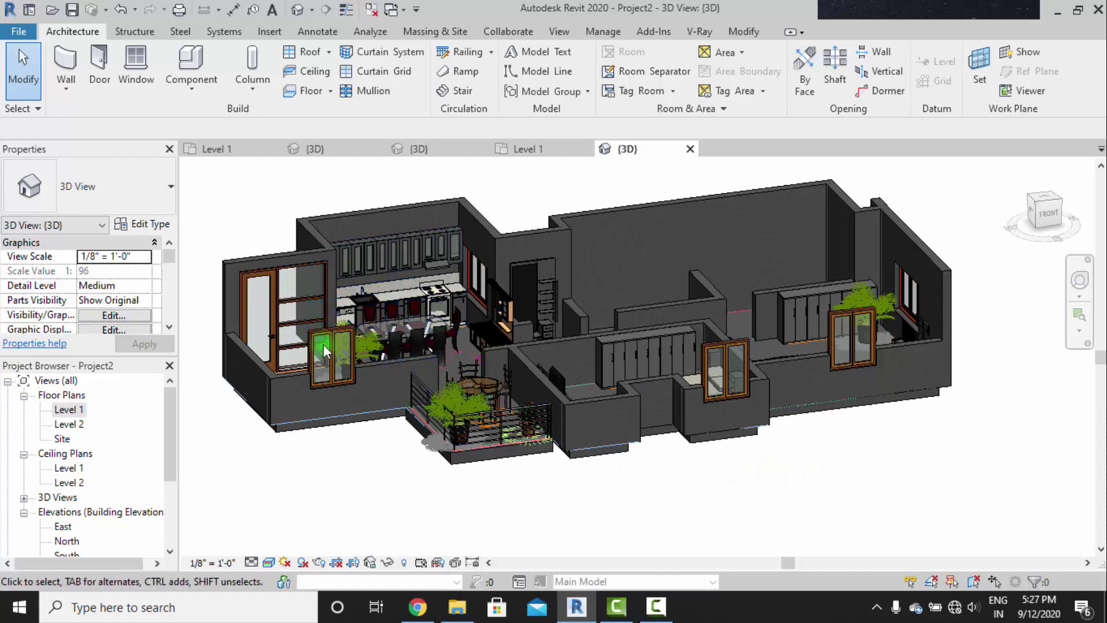
{"action": "middle_click_drag", "start_coordinate": [655, 470], "coordinate": [210, 381], "text": "shift"}
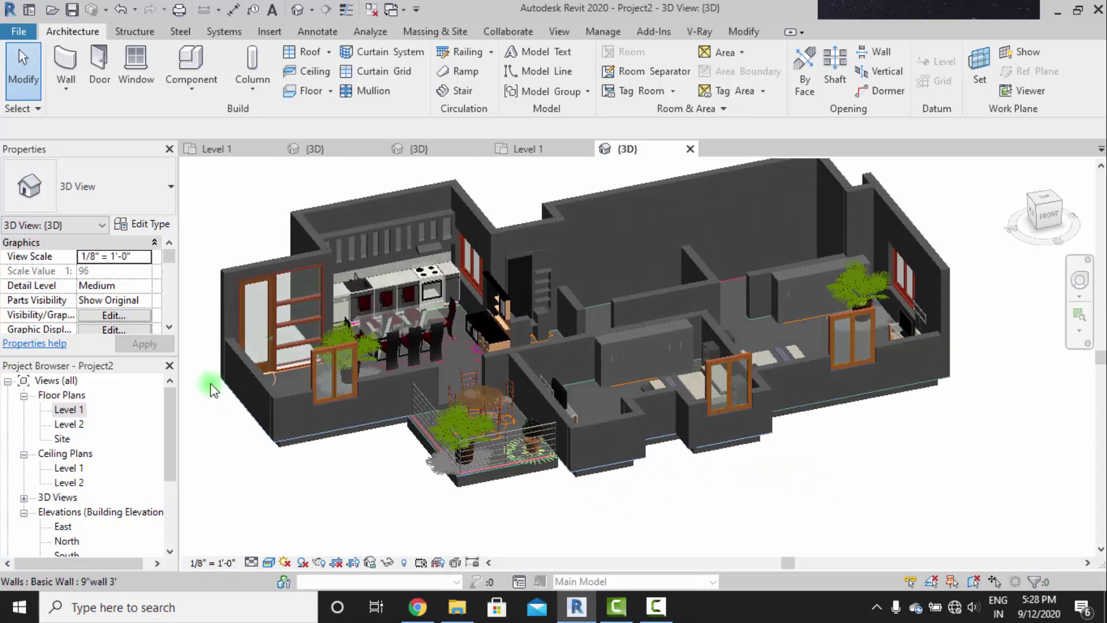
Start placing a component in the Level 1 floor plan and browse to the Furniture folder for a family to load.
{"action": "left_click", "coordinate": [541, 160]}
{"action": "scroll", "coordinate": [379, 283], "scroll_direction": "up", "scroll_amount": 3}
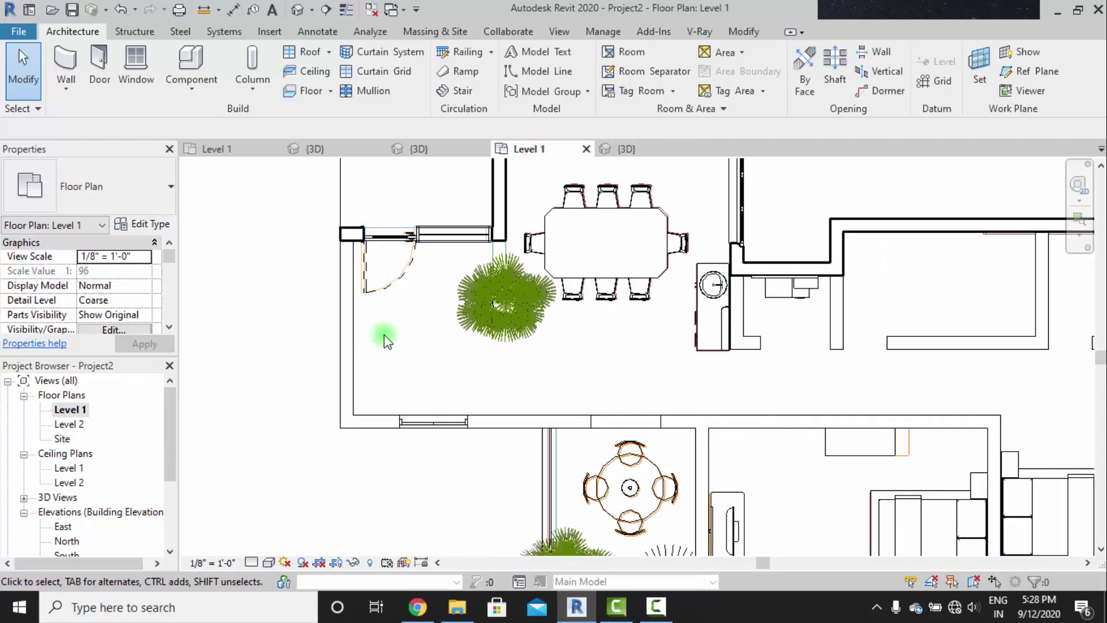
{"action": "middle_click_drag", "start_coordinate": [433, 349], "coordinate": [363, 395]}
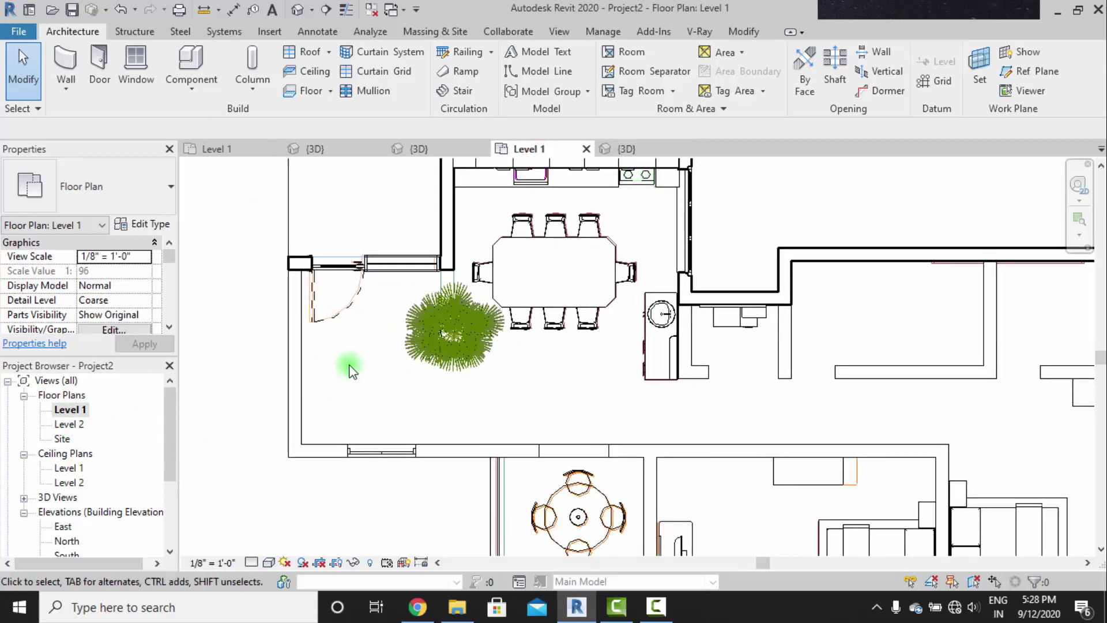
{"action": "left_click", "coordinate": [190, 58]}
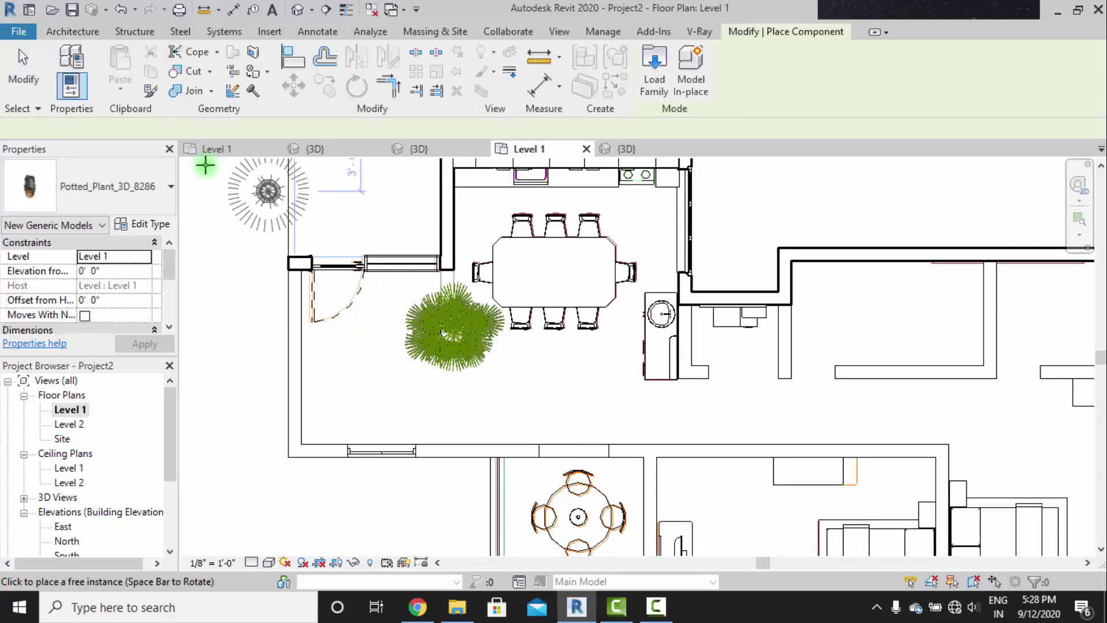
{"action": "left_click", "coordinate": [654, 69]}
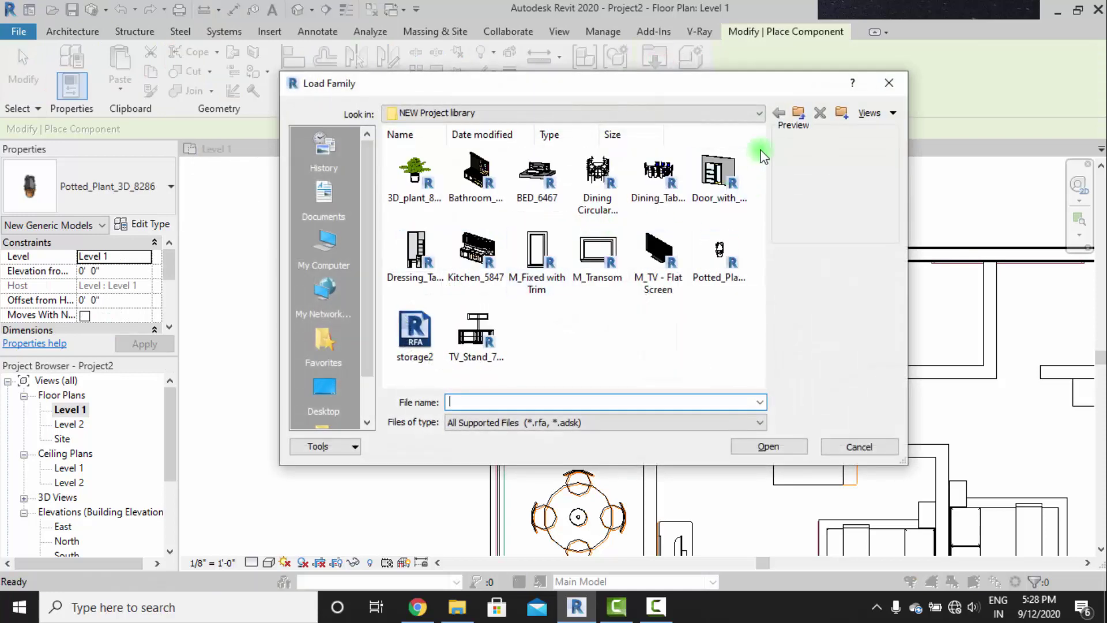
{"action": "left_click", "coordinate": [798, 113]}
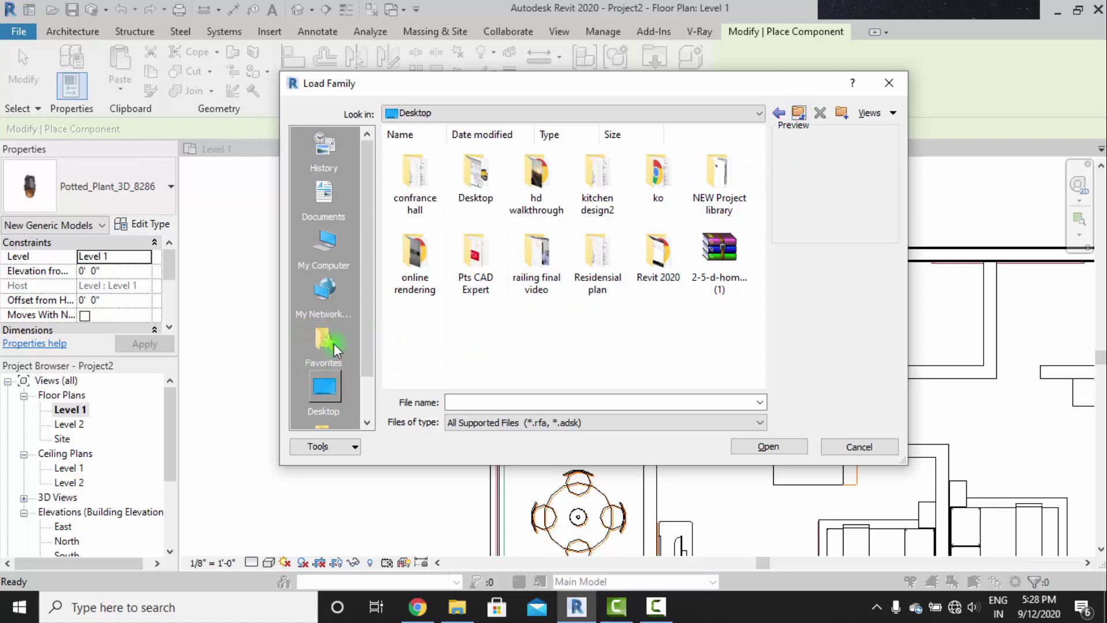
{"action": "left_click", "coordinate": [348, 247]}
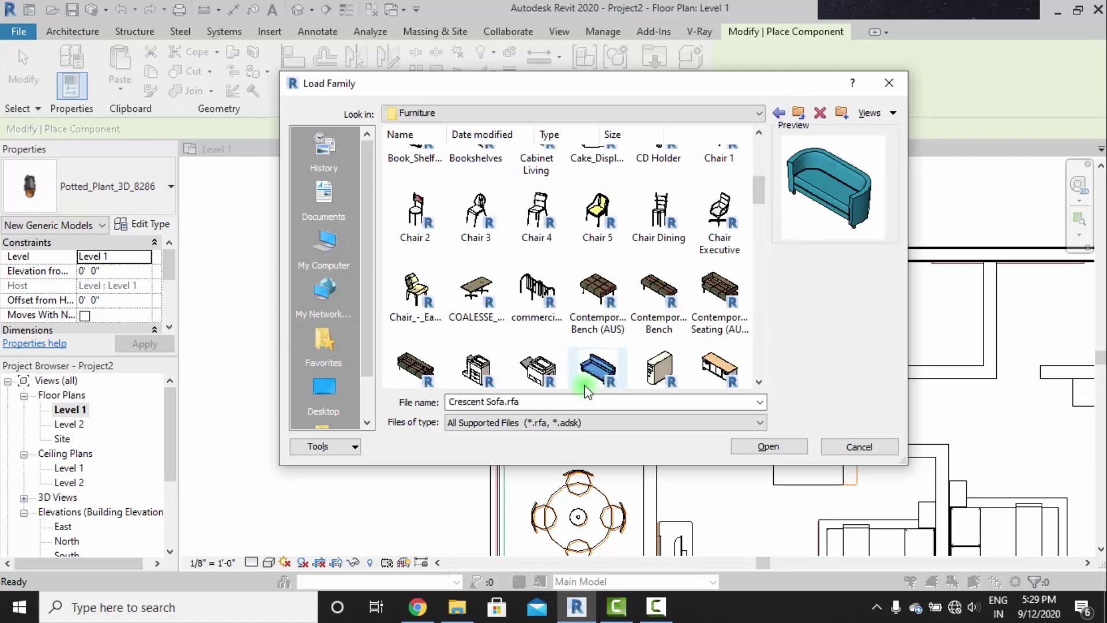
Preview several bench and seating families, and load the Couch - Viper family.
{"action": "left_click", "coordinate": [602, 372]}
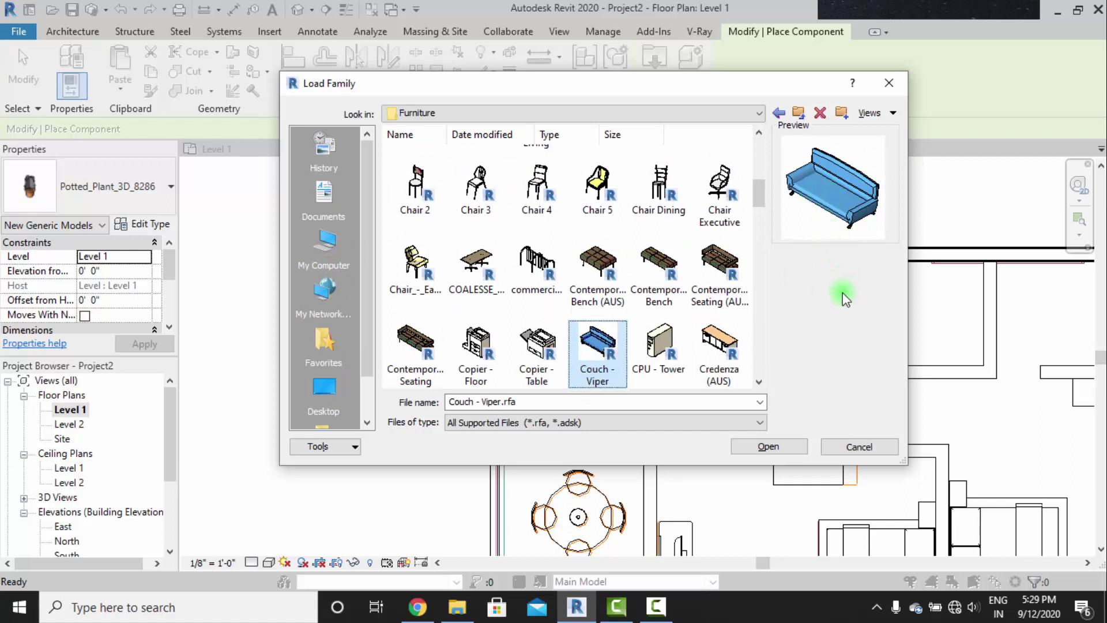
{"action": "left_click", "coordinate": [662, 258]}
{"action": "left_click", "coordinate": [544, 262]}
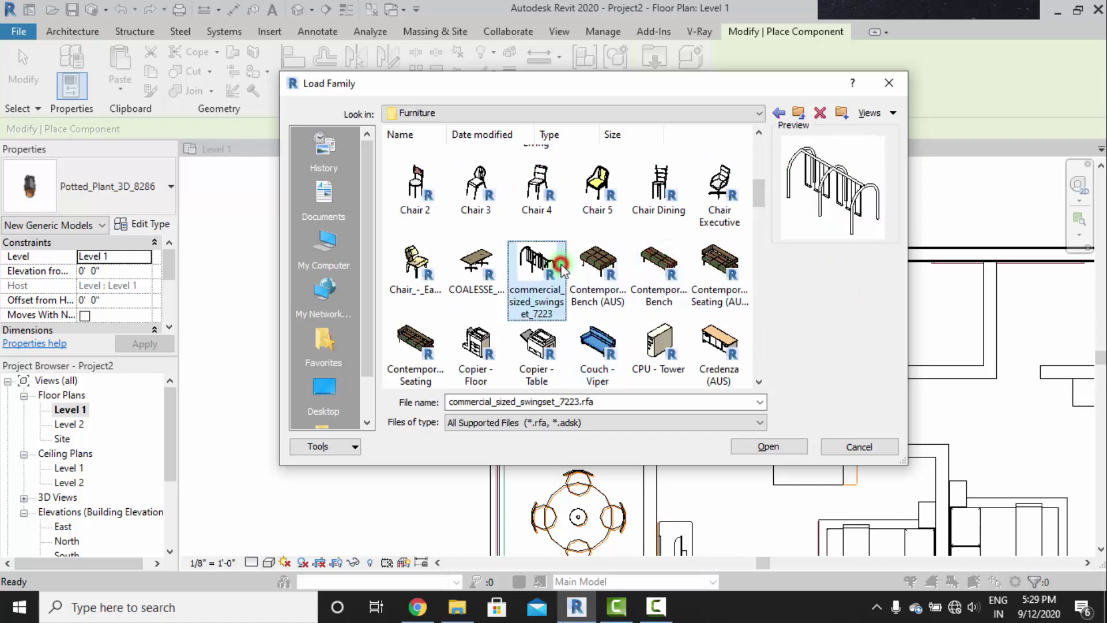
{"action": "left_click", "coordinate": [428, 342]}
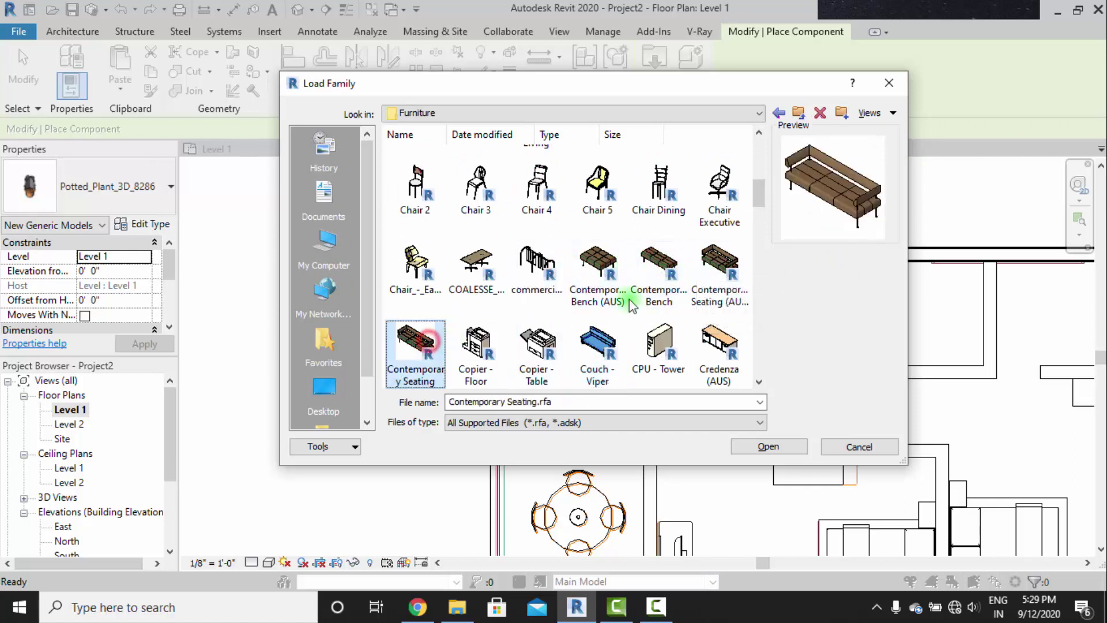
{"action": "left_click", "coordinate": [607, 345]}
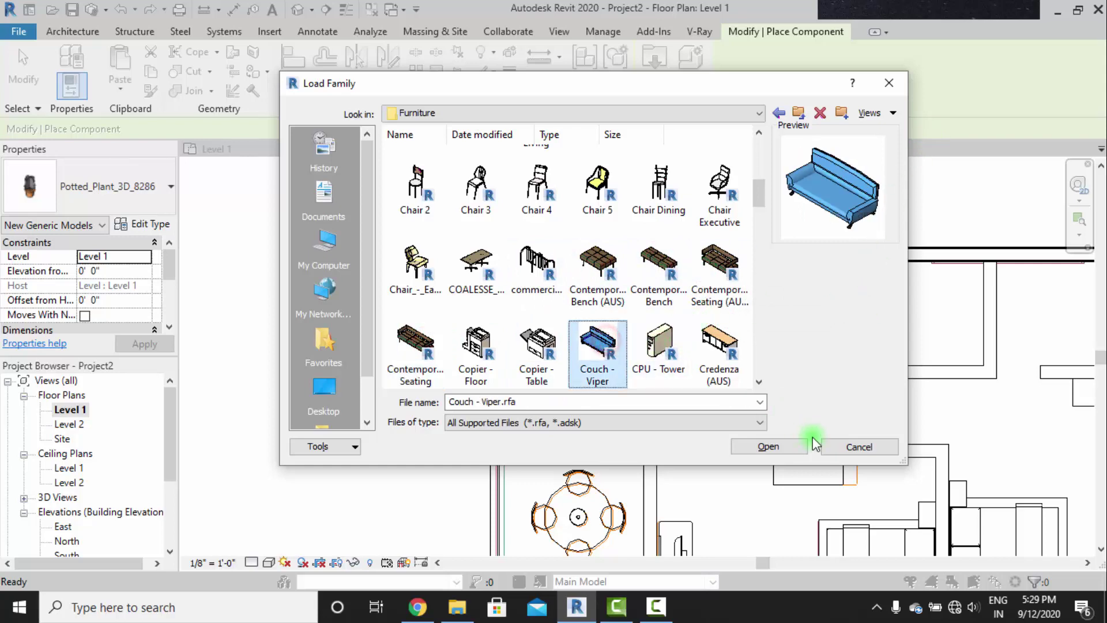
{"action": "left_click", "coordinate": [784, 445]}
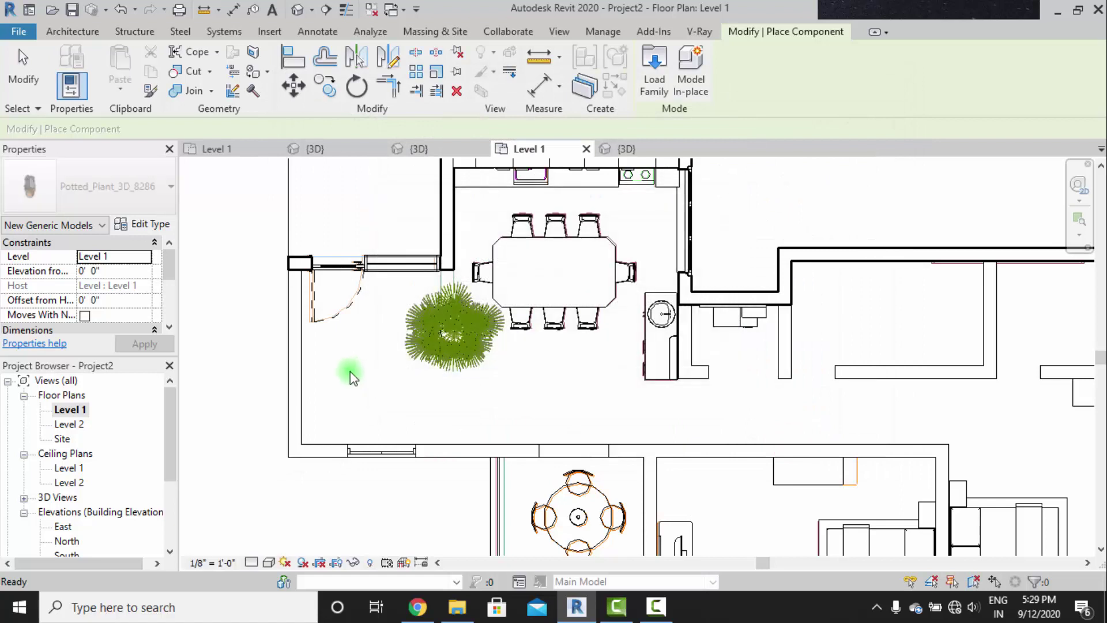
Rotate the couch and place it with its back against the living area's side wall, near the entrance door.
{"action": "key", "text": "space"}
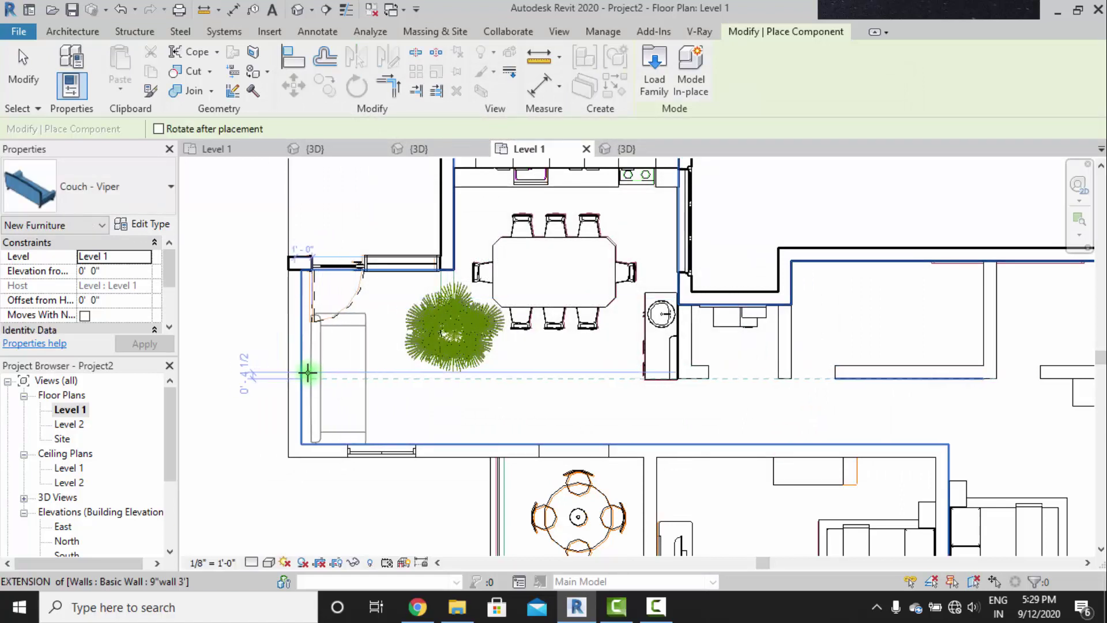
{"action": "left_click", "coordinate": [306, 375]}
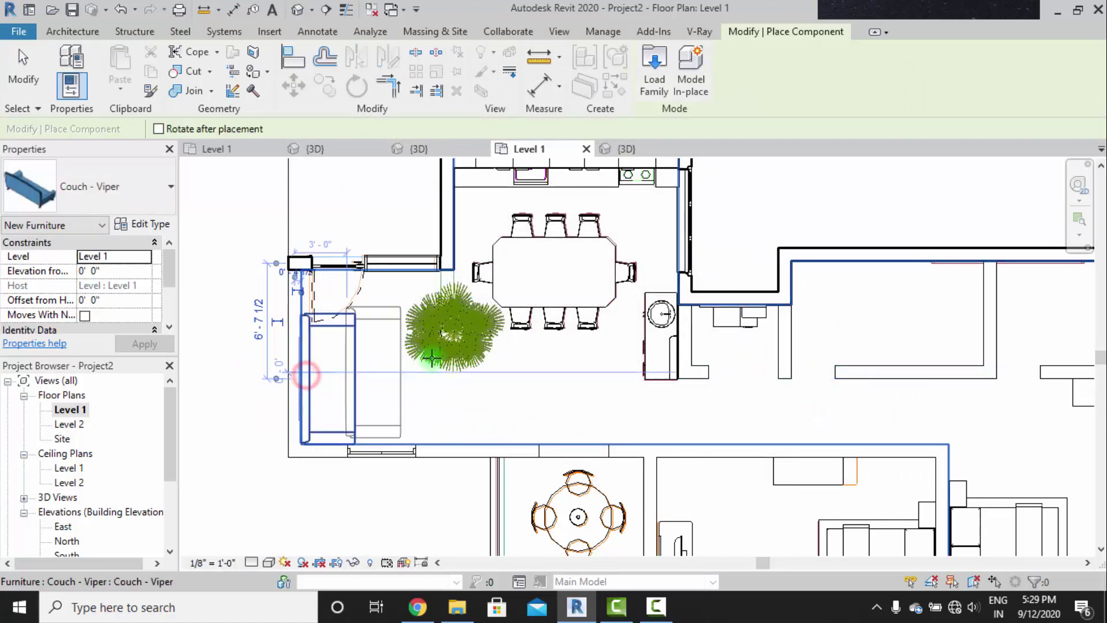
{"action": "scroll", "coordinate": [430, 358], "scroll_direction": "down", "scroll_amount": 2}
Examine the living area and the rest of the furnished house from several angles in the 3D view.
{"action": "left_click", "coordinate": [297, 11]}
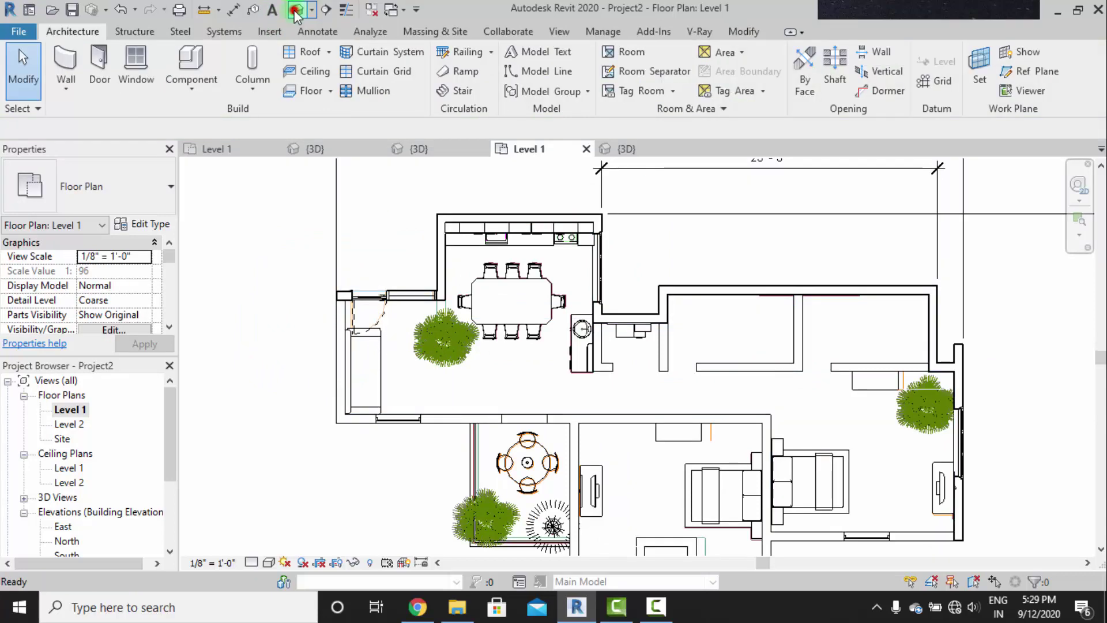
{"action": "middle_click_drag", "start_coordinate": [477, 337], "coordinate": [519, 369], "text": "shift"}
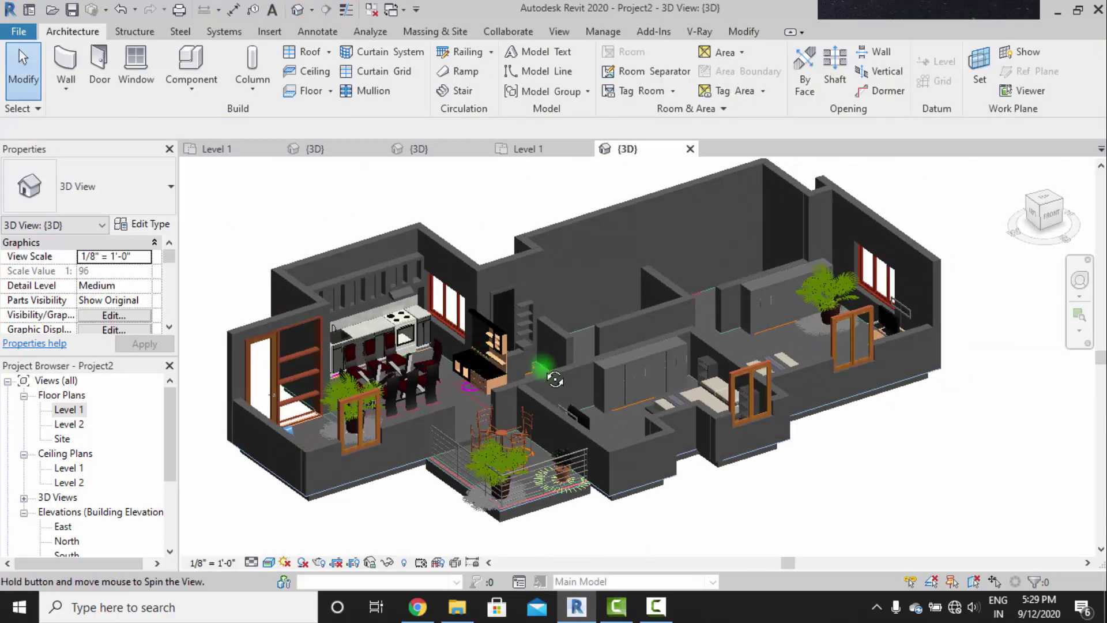
{"action": "middle_click_drag", "start_coordinate": [729, 375], "coordinate": [774, 378]}
{"action": "scroll", "coordinate": [774, 379], "scroll_direction": "up", "scroll_amount": 1}
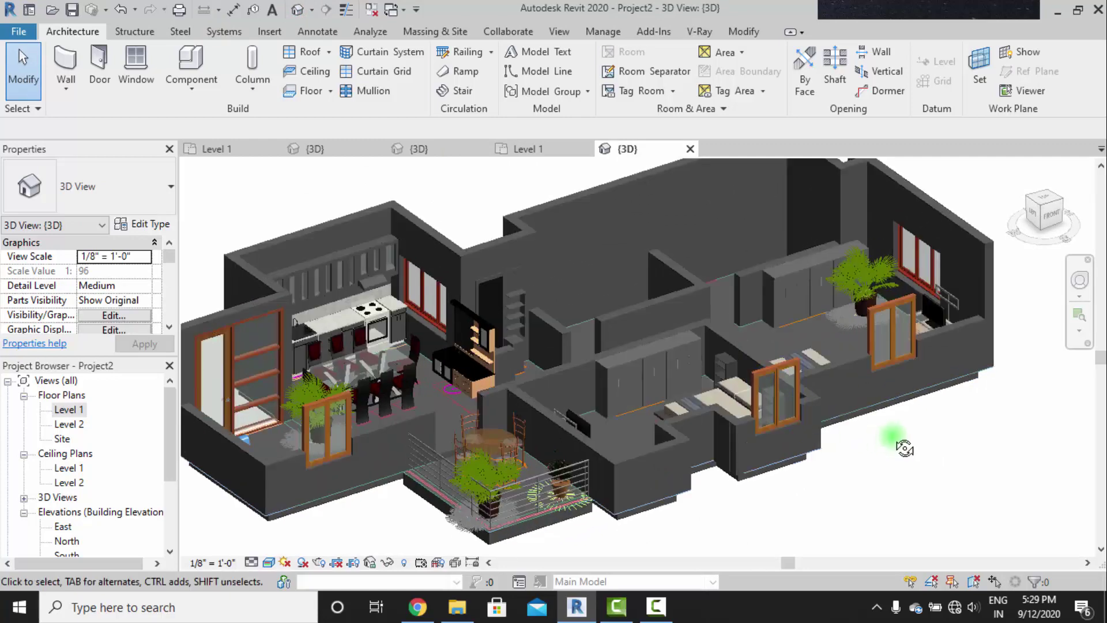
{"action": "middle_click_drag", "start_coordinate": [897, 437], "coordinate": [914, 460], "text": "shift"}
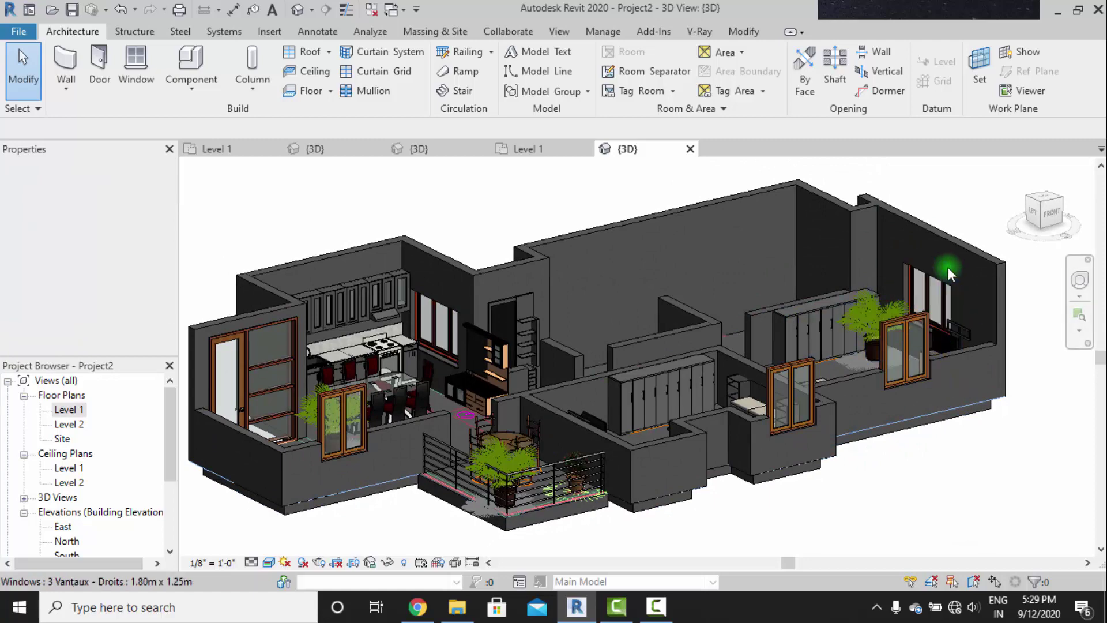
{"action": "middle_click_drag", "start_coordinate": [573, 321], "coordinate": [584, 331], "text": "shift"}
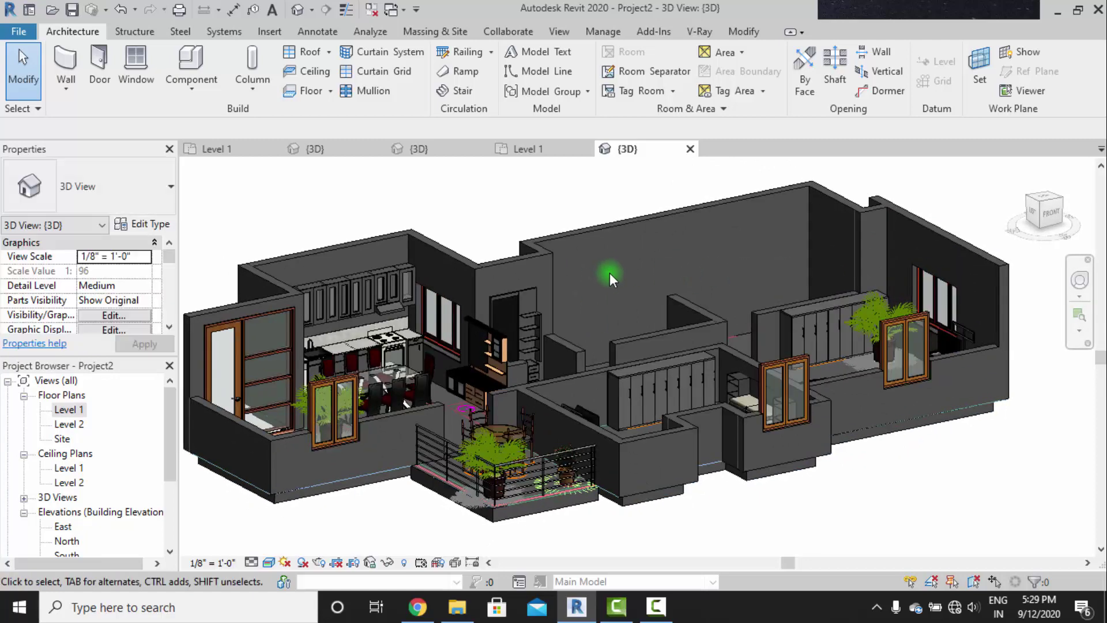
{"action": "middle_click_drag", "start_coordinate": [663, 294], "coordinate": [681, 304]}
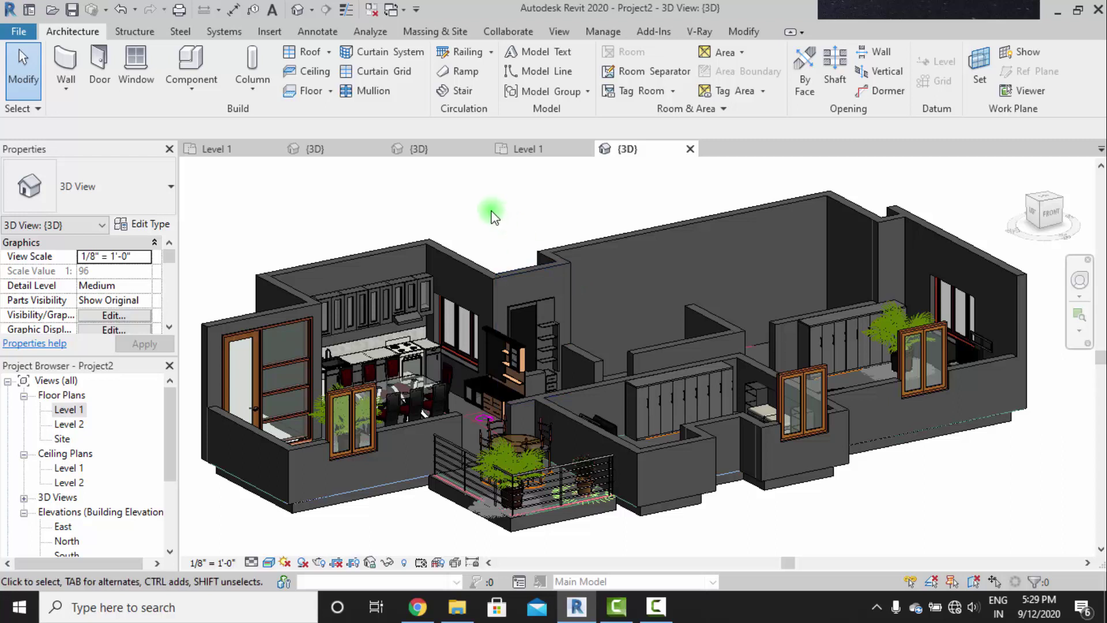
{"action": "left_click", "coordinate": [744, 31]}
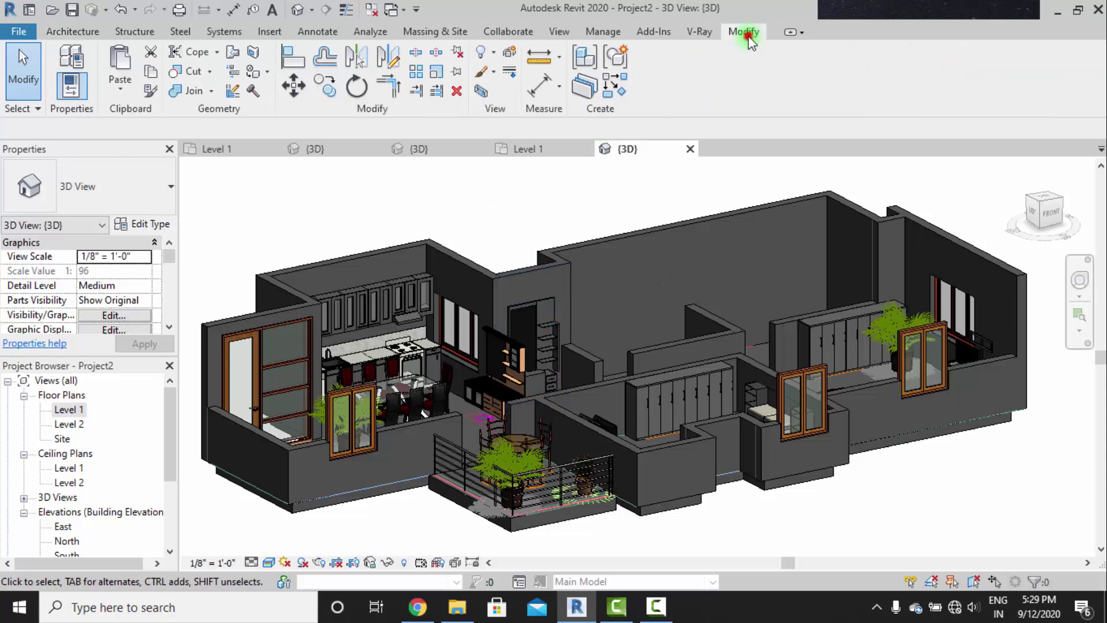
{"action": "left_click", "coordinate": [396, 248]}
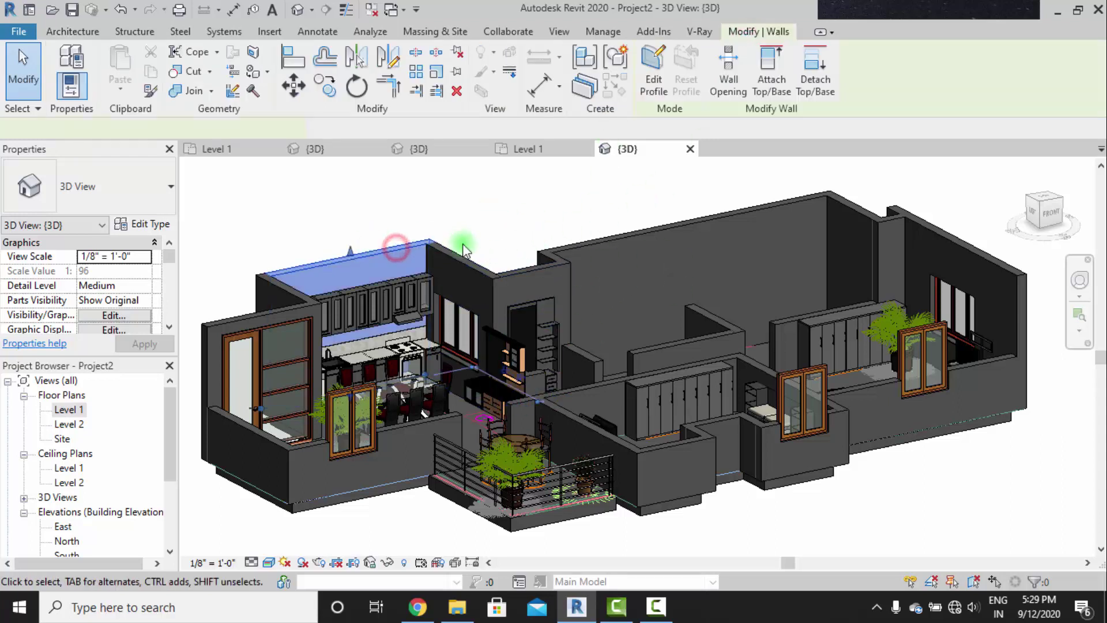
{"action": "left_click", "coordinate": [144, 224]}
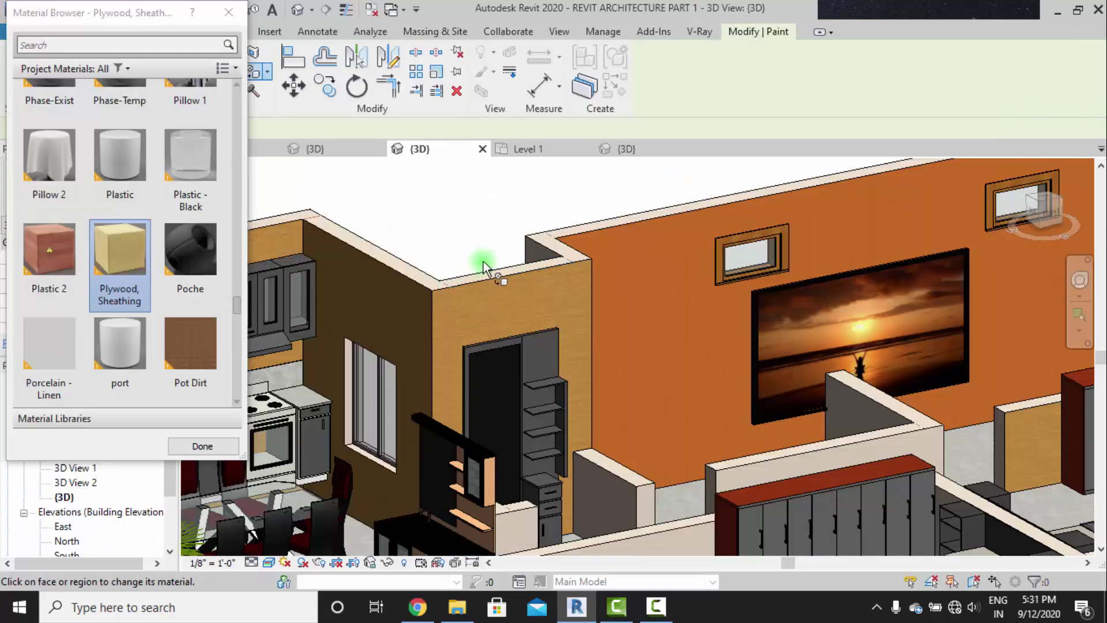
Check the paint material on the walls of the finished reference model, and close the Material Browser.
{"action": "scroll", "coordinate": [483, 262], "scroll_direction": "up", "scroll_amount": 3}
{"action": "scroll", "coordinate": [500, 305], "scroll_direction": "down", "scroll_amount": 3}
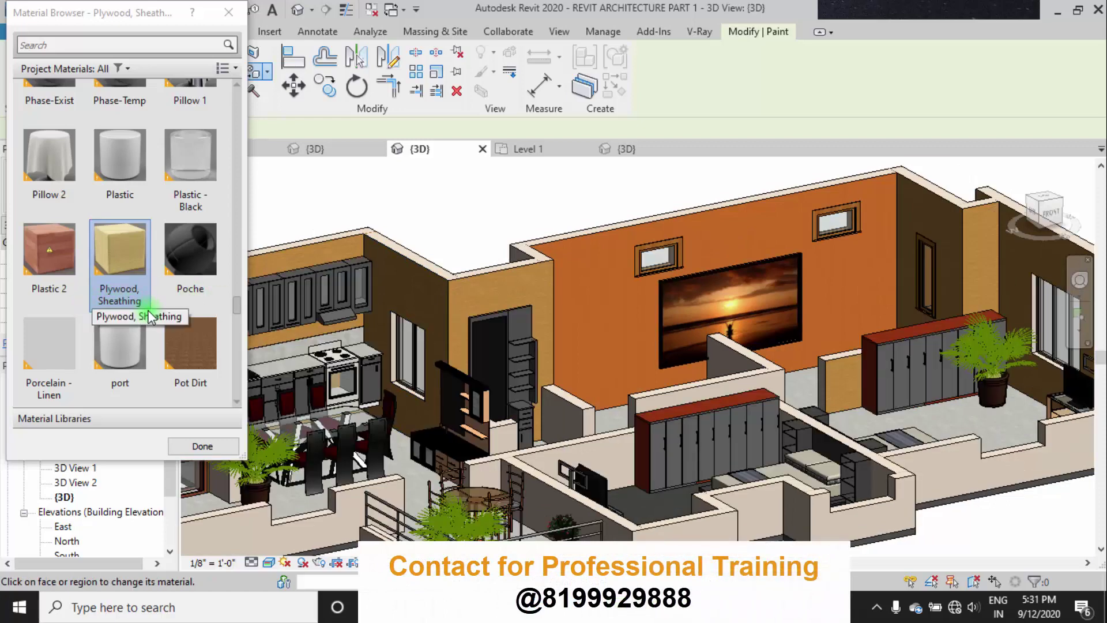
{"action": "left_click", "coordinate": [237, 17]}
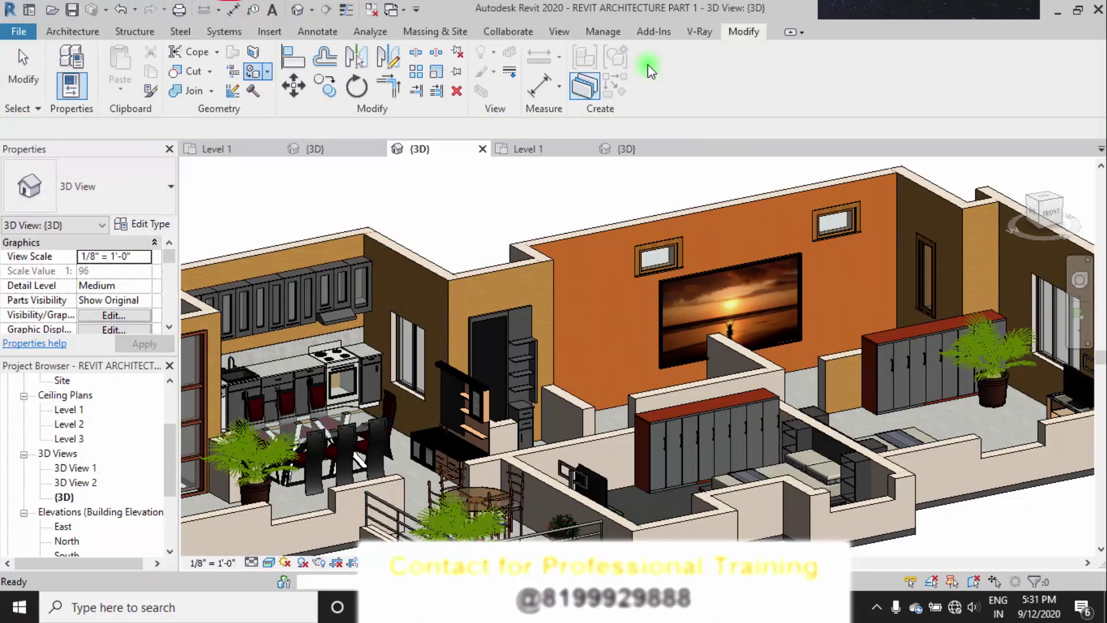
{"action": "key", "text": "Escape"}
In Project2's 3D view, assign Plywood, Sheathing to the exterior structure layer of the kitchen back wall's 9"wall type.
{"action": "left_click", "coordinate": [629, 149]}
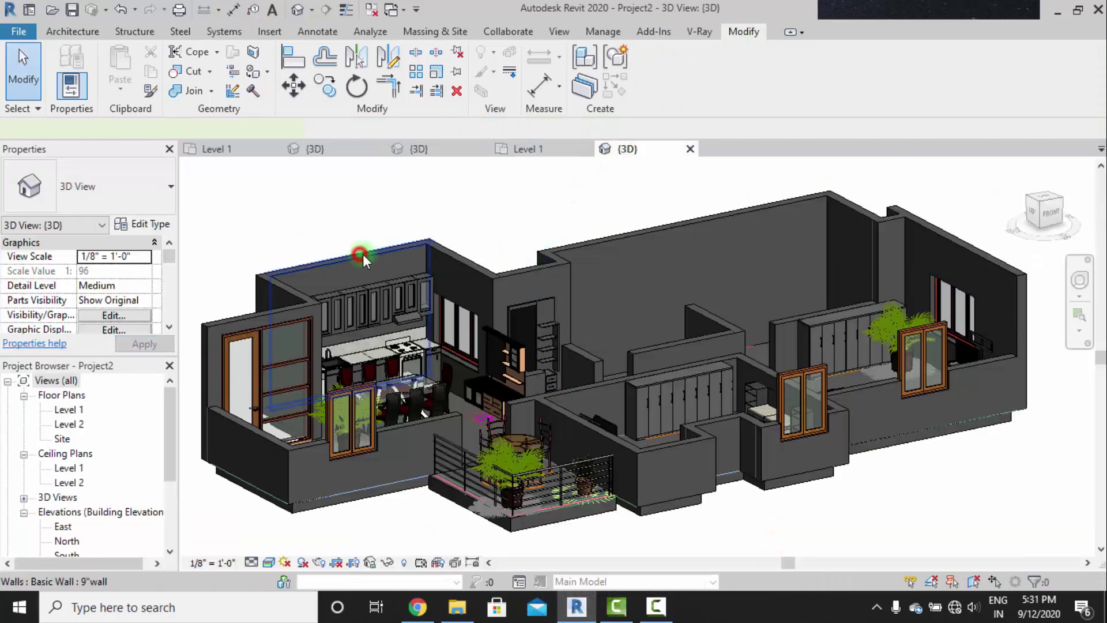
{"action": "left_click", "coordinate": [362, 254]}
{"action": "left_click", "coordinate": [153, 225]}
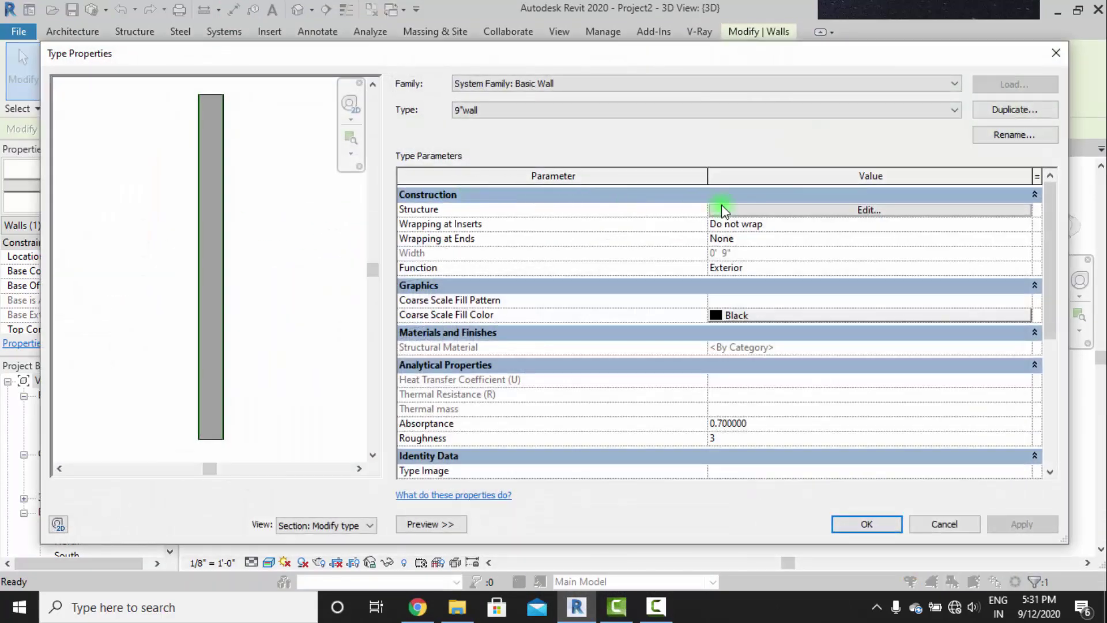
{"action": "left_click", "coordinate": [812, 207]}
{"action": "left_click", "coordinate": [662, 197]}
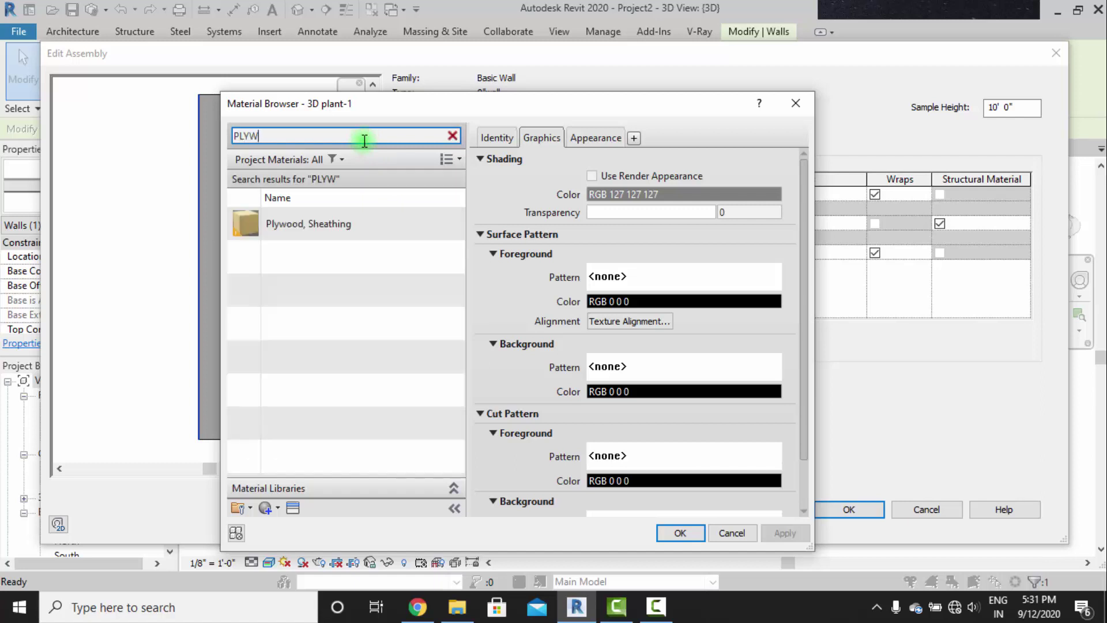
{"action": "left_click", "coordinate": [323, 228]}
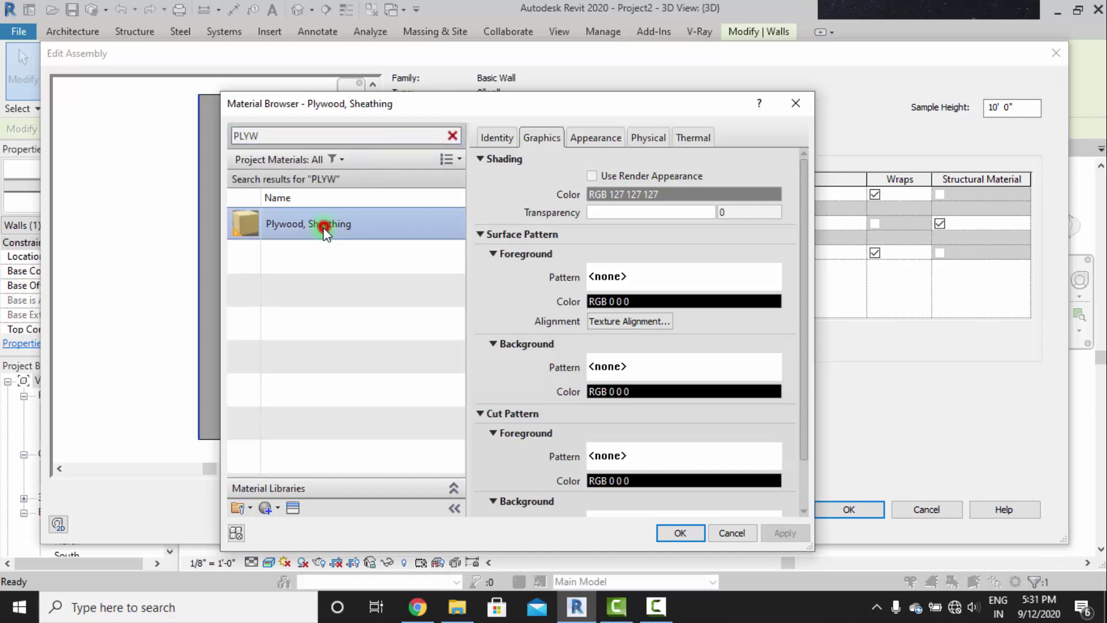
{"action": "left_click", "coordinate": [681, 533]}
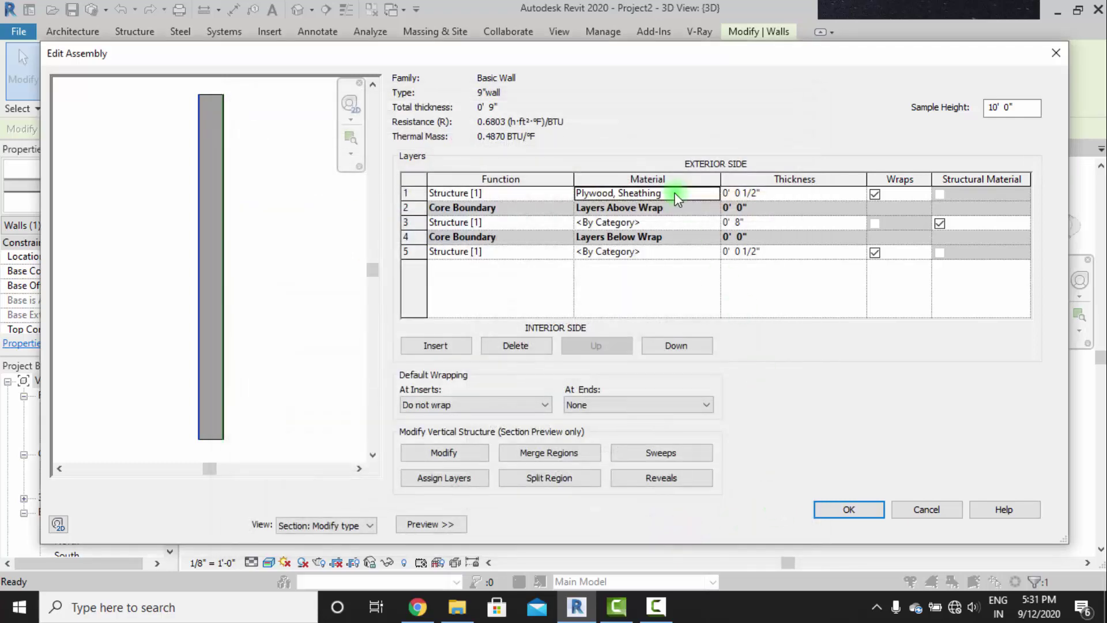
Assign Plywood, Sheathing to the interior and core structure layers of the 9"wall type, and apply the type changes.
{"action": "left_click", "coordinate": [661, 253]}
{"action": "type", "text": "Plywood, Sheathing"}
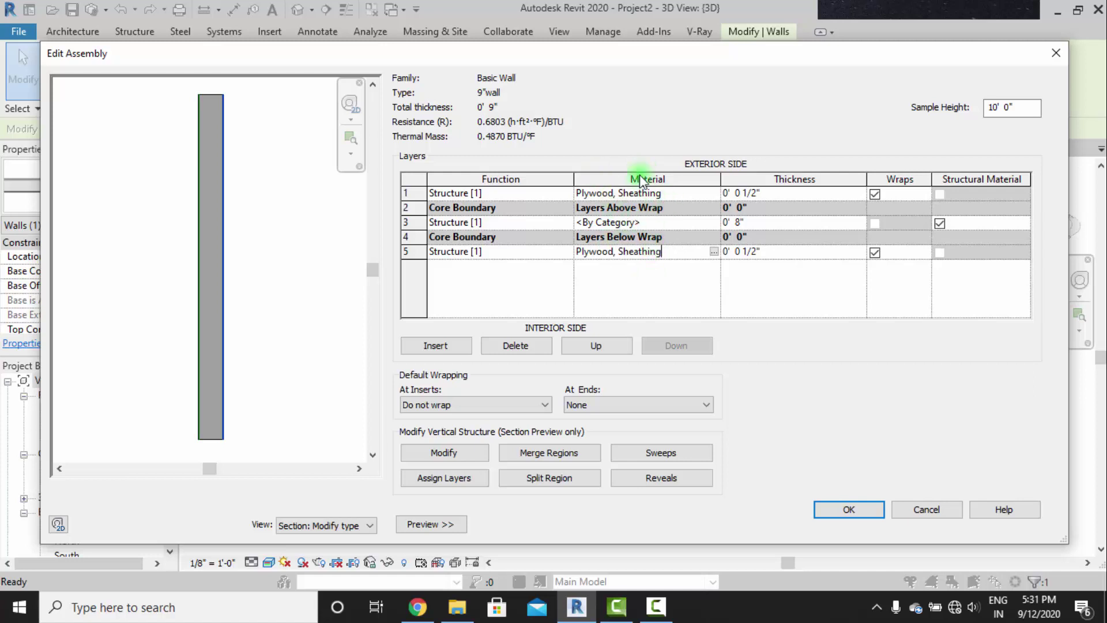
{"action": "left_click", "coordinate": [656, 222]}
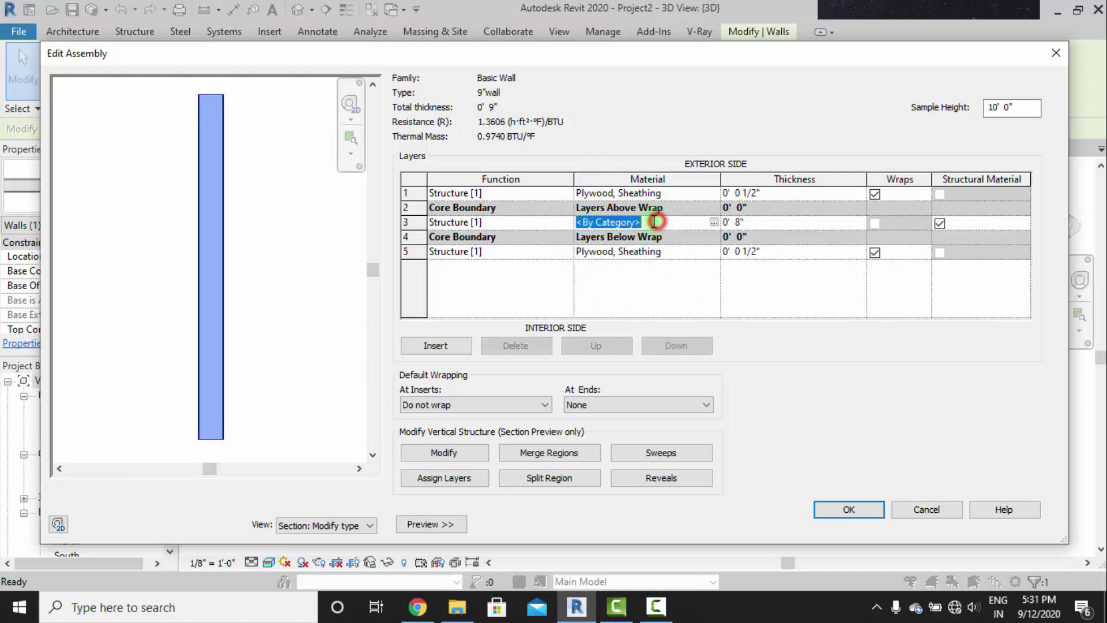
{"action": "type", "text": "Plywood, Sheathing"}
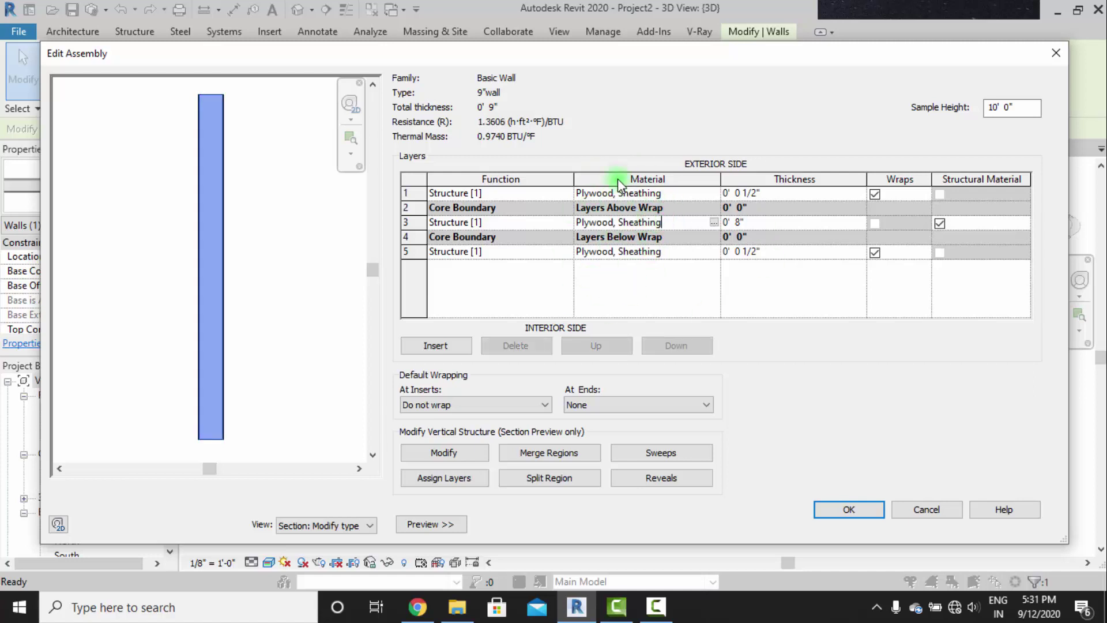
{"action": "left_click", "coordinate": [849, 509]}
{"action": "left_click", "coordinate": [725, 312]}
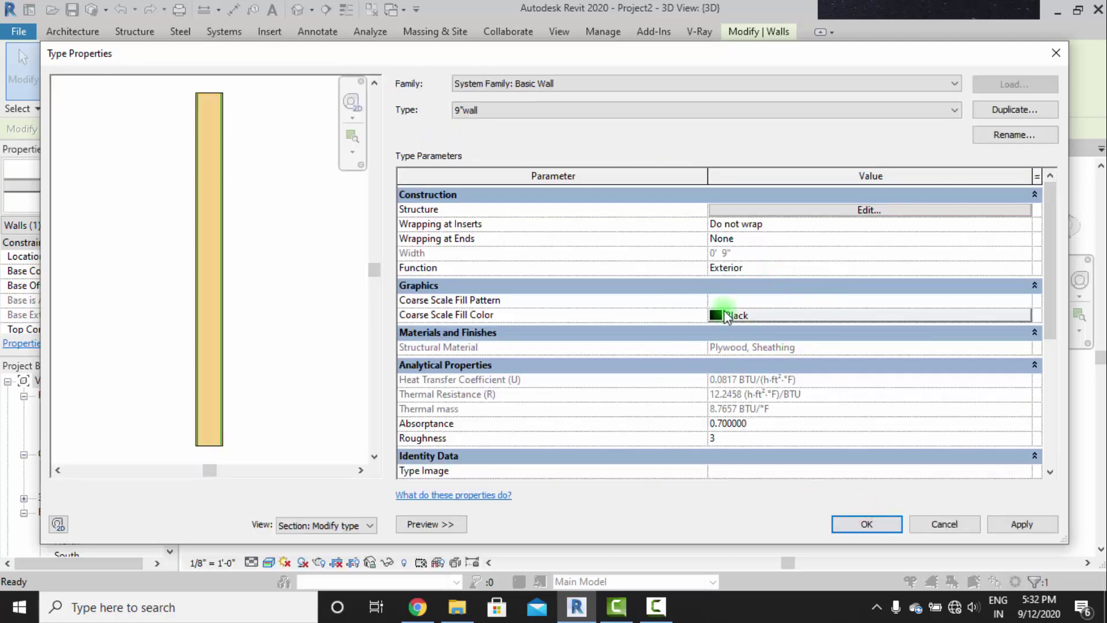
{"action": "left_click", "coordinate": [867, 523]}
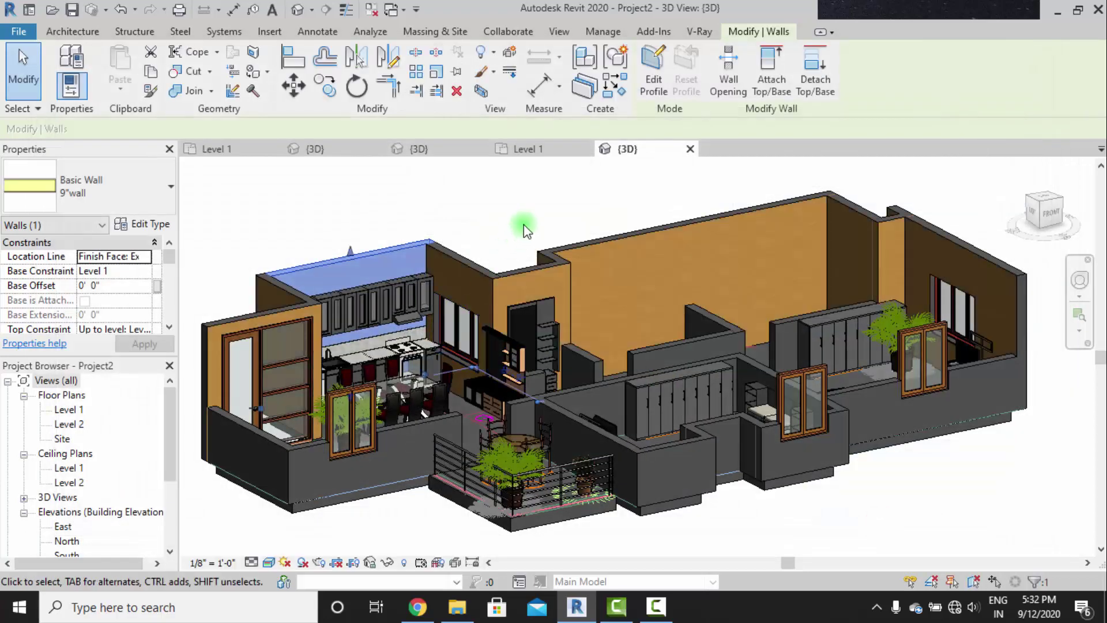
Deselect the wall and examine the finish on the house's interior walls from several angles in the 3D view.
{"action": "left_click", "coordinate": [524, 229]}
{"action": "middle_click_drag", "start_coordinate": [531, 375], "coordinate": [627, 335], "text": "shift"}
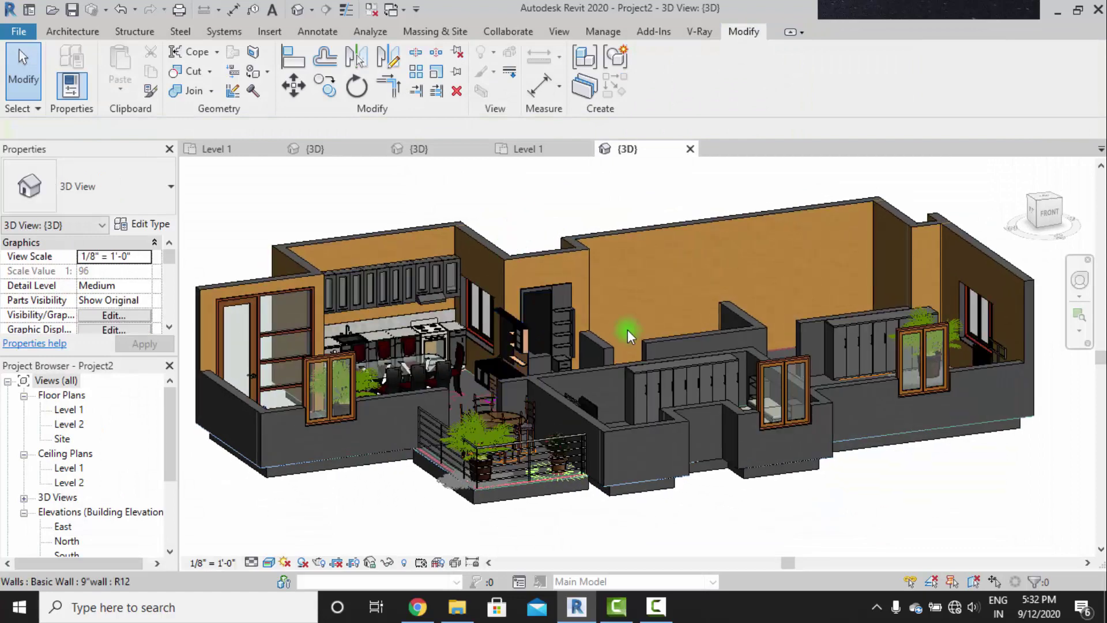
{"action": "middle_click_drag", "start_coordinate": [516, 336], "coordinate": [554, 339]}
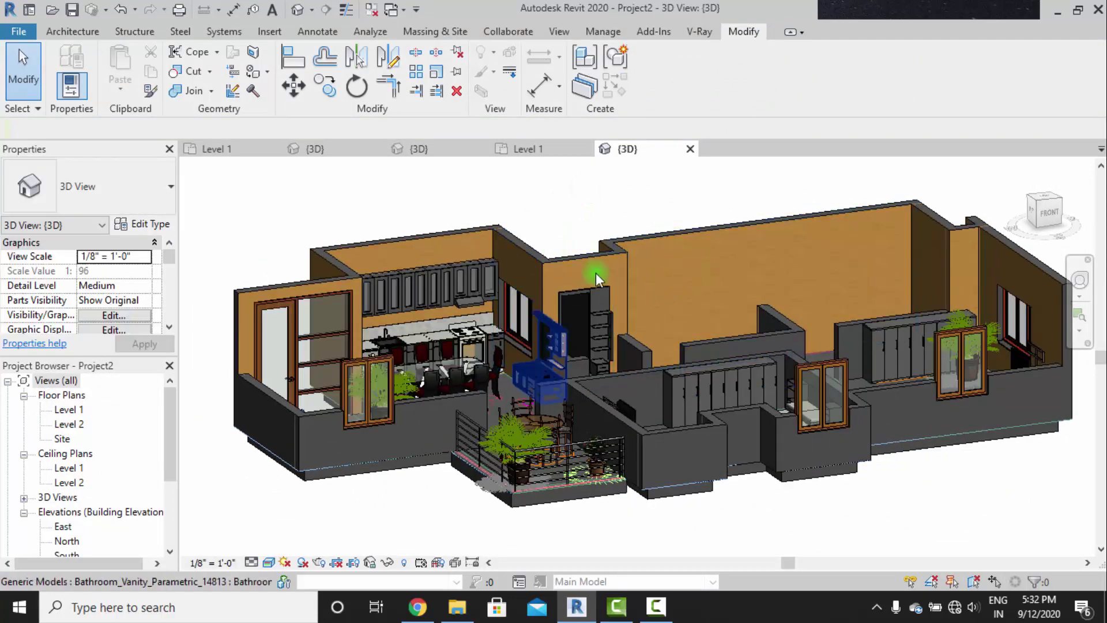
{"action": "scroll", "coordinate": [701, 268], "scroll_direction": "up", "scroll_amount": 2}
{"action": "scroll", "coordinate": [740, 288], "scroll_direction": "down", "scroll_amount": 3}
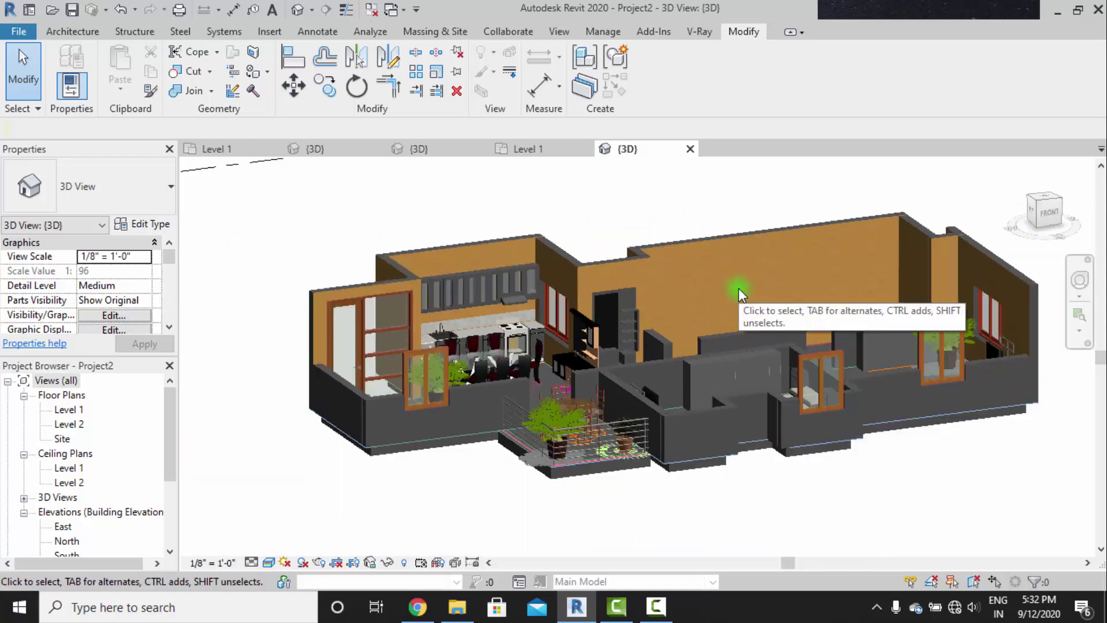
{"action": "middle_click_drag", "start_coordinate": [739, 288], "coordinate": [687, 275], "text": "shift"}
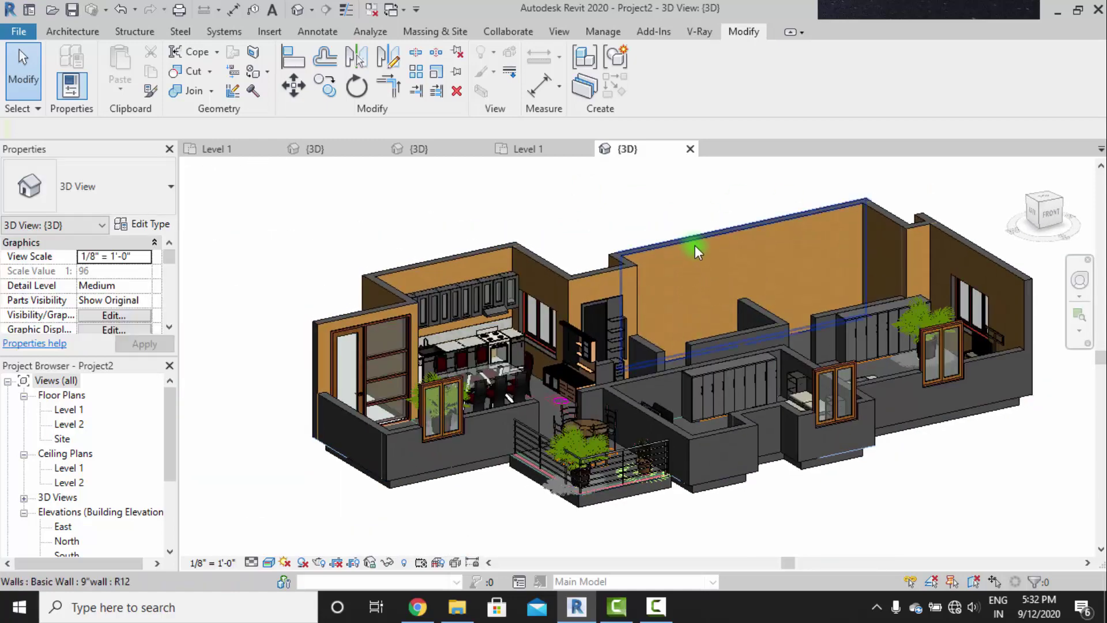
{"action": "scroll", "coordinate": [691, 260], "scroll_direction": "up", "scroll_amount": 2}
{"action": "middle_click_drag", "start_coordinate": [728, 344], "coordinate": [752, 245], "text": "shift"}
{"action": "middle_click_drag", "start_coordinate": [677, 301], "coordinate": [780, 226], "text": "shift"}
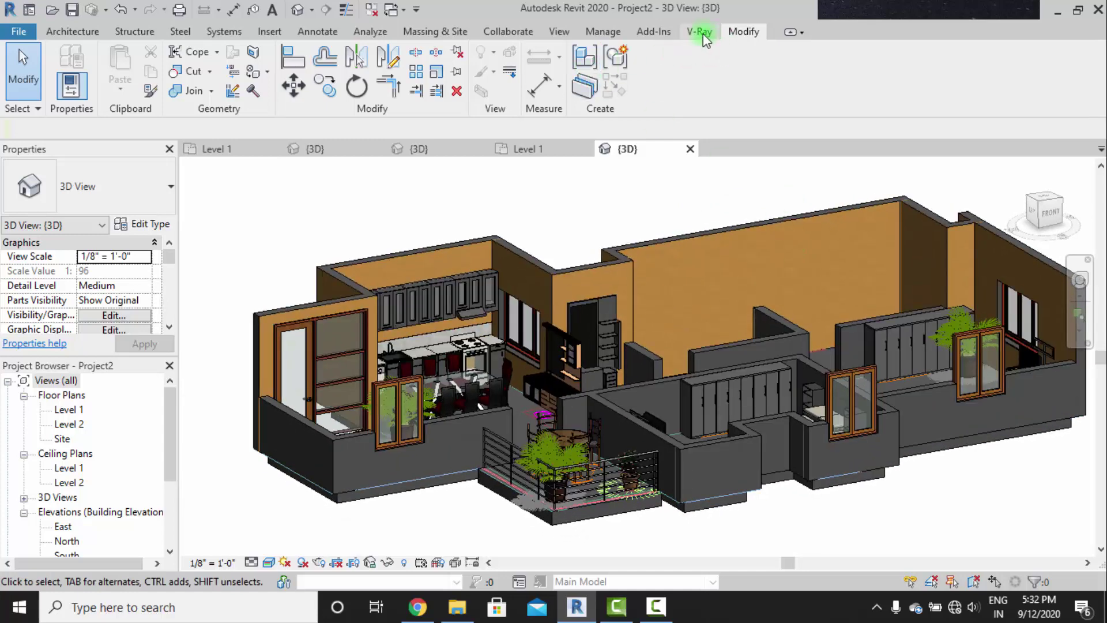
Paint the long back wall of the house with a reddish-brown material, and dismiss the save reminder without saving.
{"action": "left_click", "coordinate": [252, 74]}
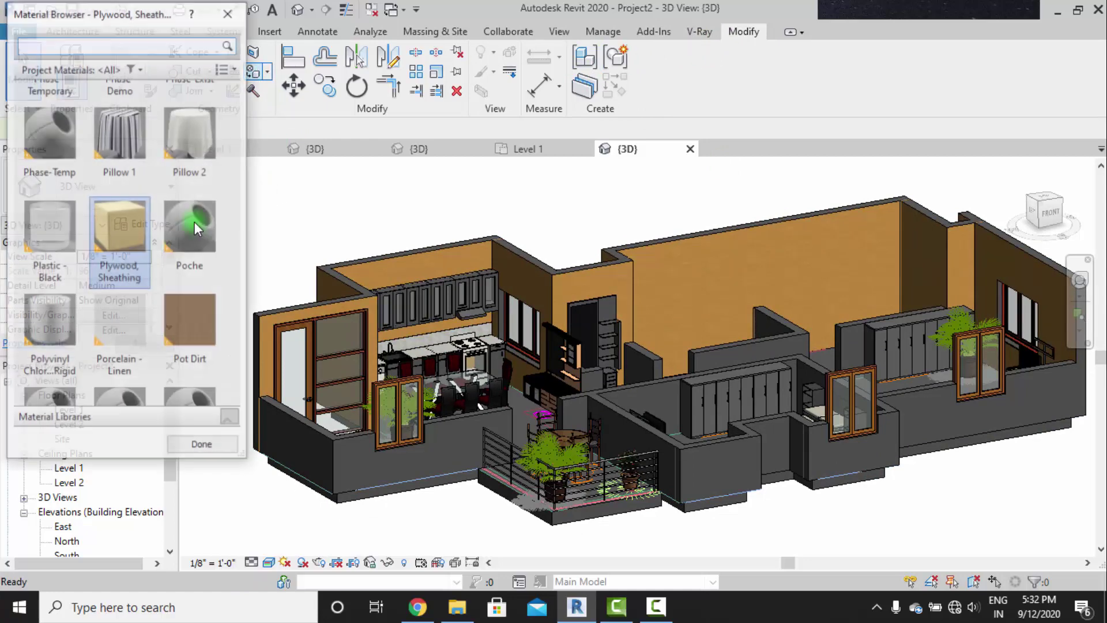
{"action": "scroll", "coordinate": [162, 262], "scroll_direction": "up", "scroll_amount": 5}
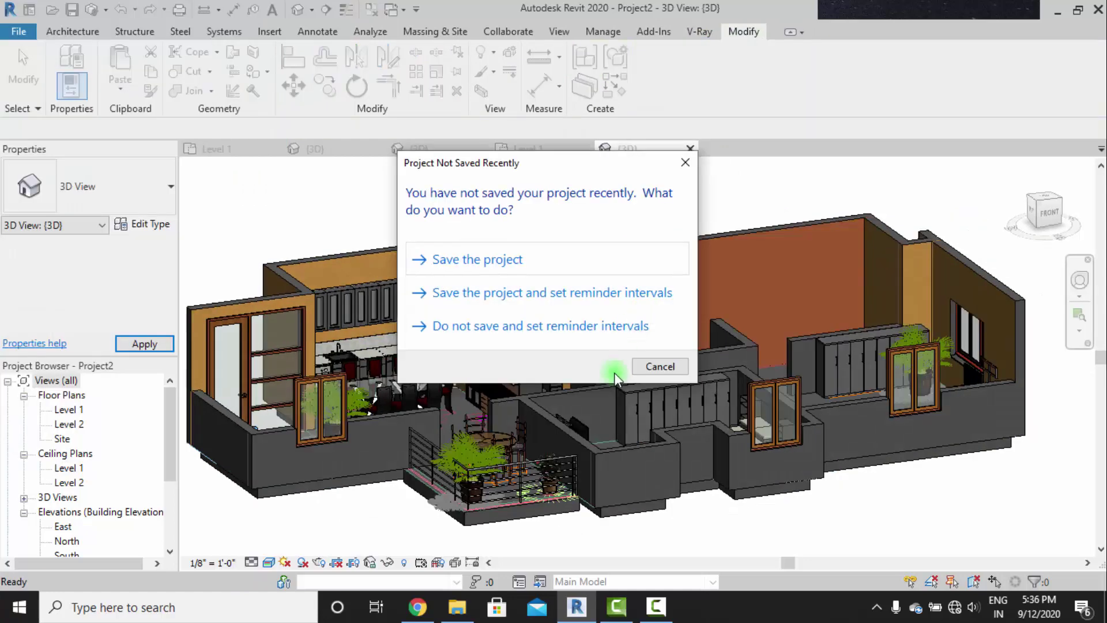
{"action": "left_click", "coordinate": [656, 366]}
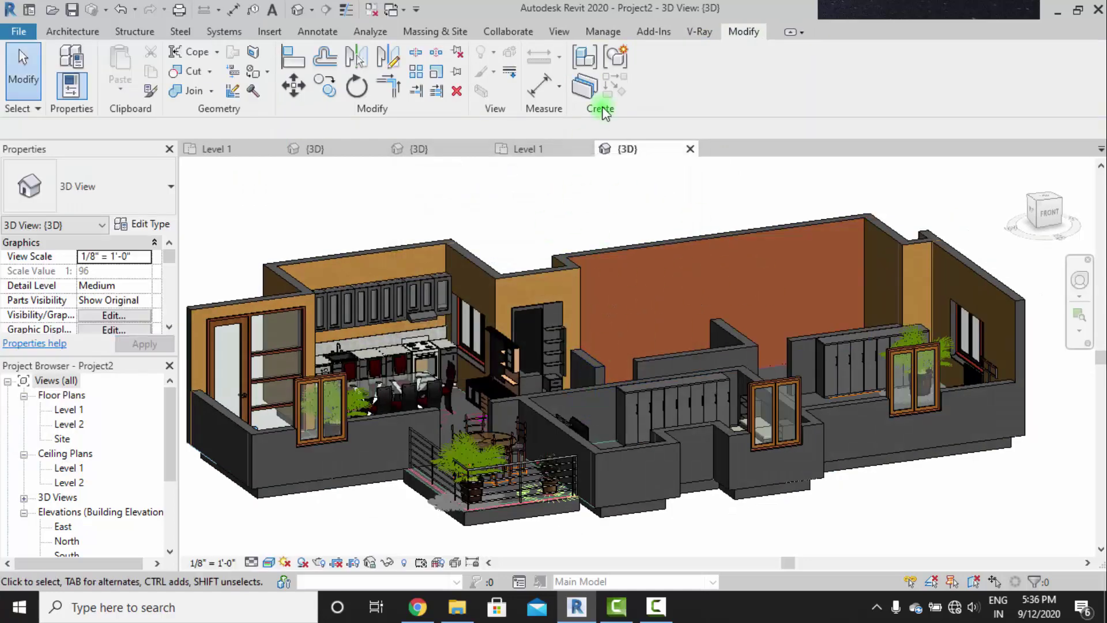
{"action": "middle_click_drag", "start_coordinate": [630, 376], "coordinate": [619, 323], "text": "shift"}
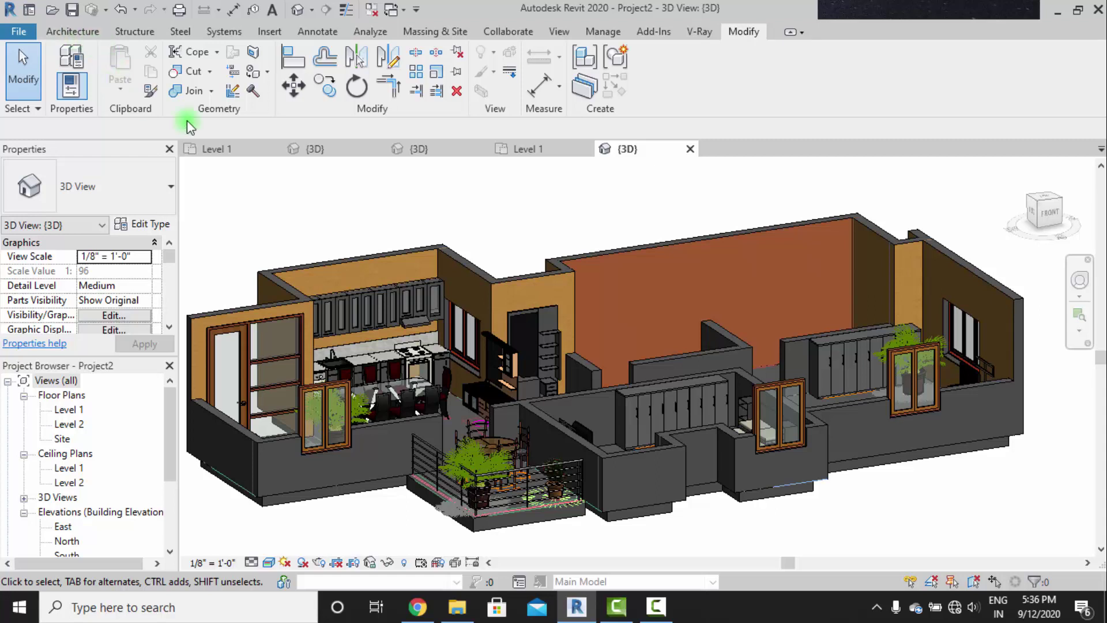
Create a new material in the project's Material Browser and rename it NEW MAT.
{"action": "left_click", "coordinate": [603, 32]}
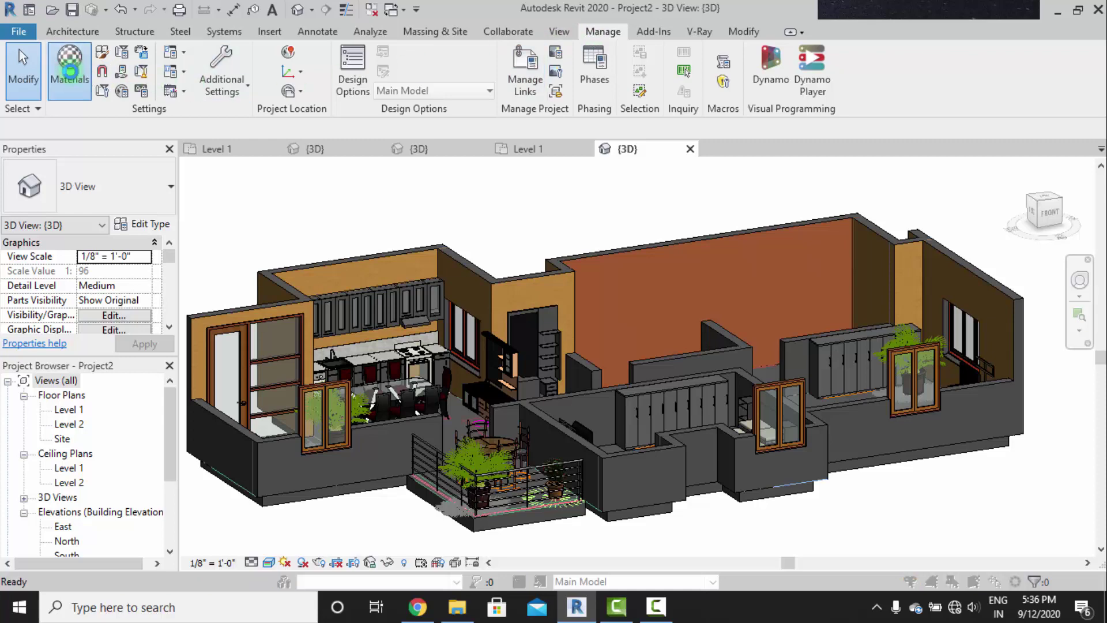
{"action": "left_click", "coordinate": [69, 71]}
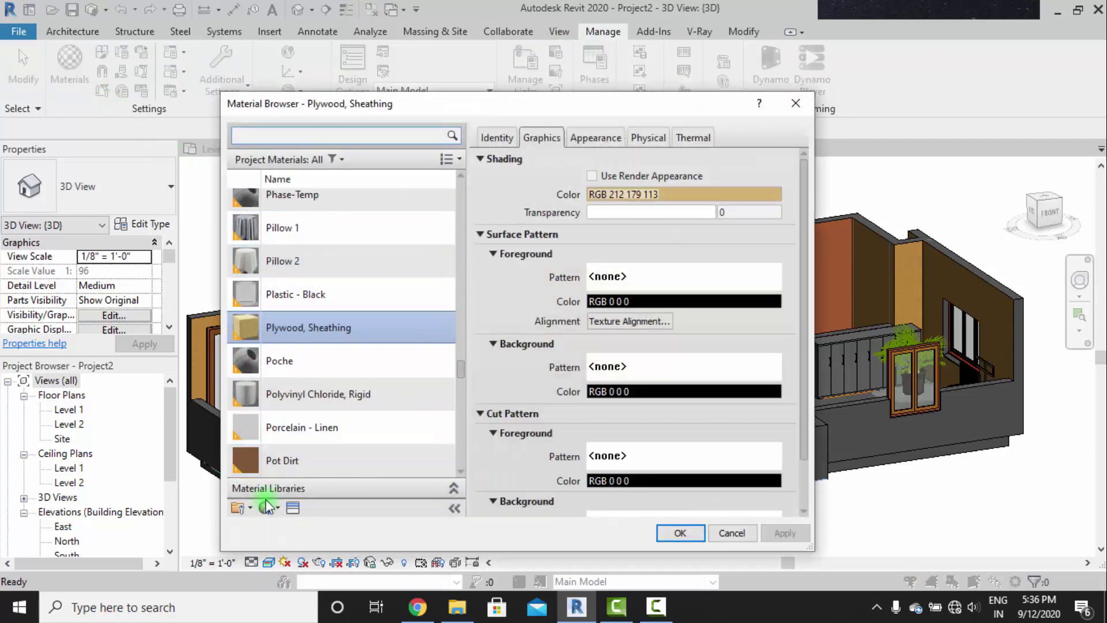
{"action": "left_click", "coordinate": [267, 509]}
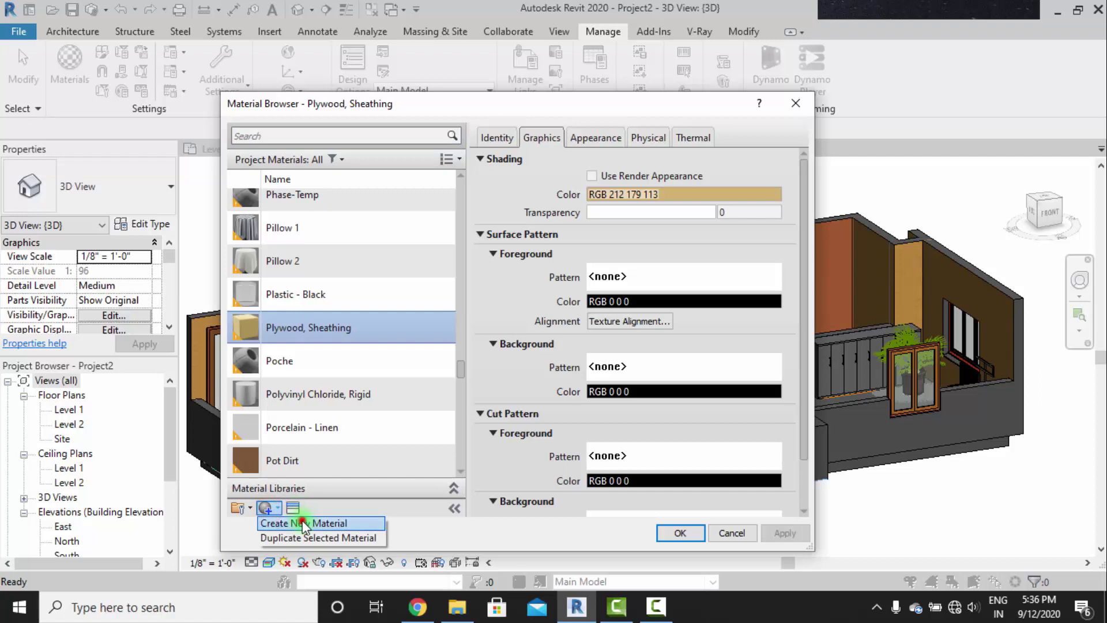
{"action": "left_click", "coordinate": [303, 523]}
{"action": "right_click", "coordinate": [327, 342]}
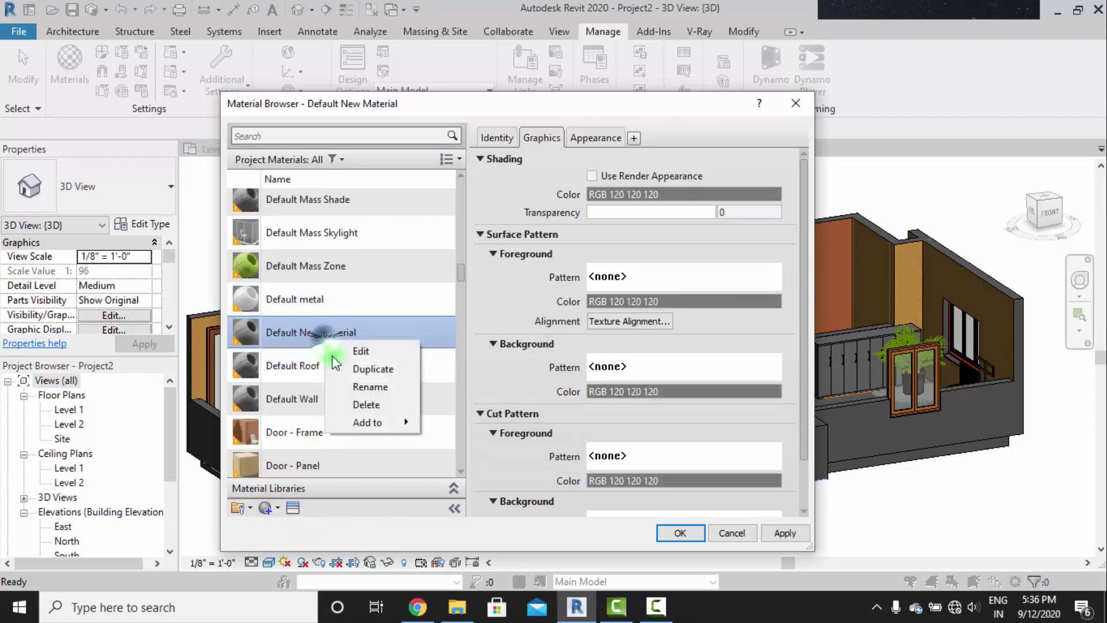
{"action": "left_click", "coordinate": [357, 387]}
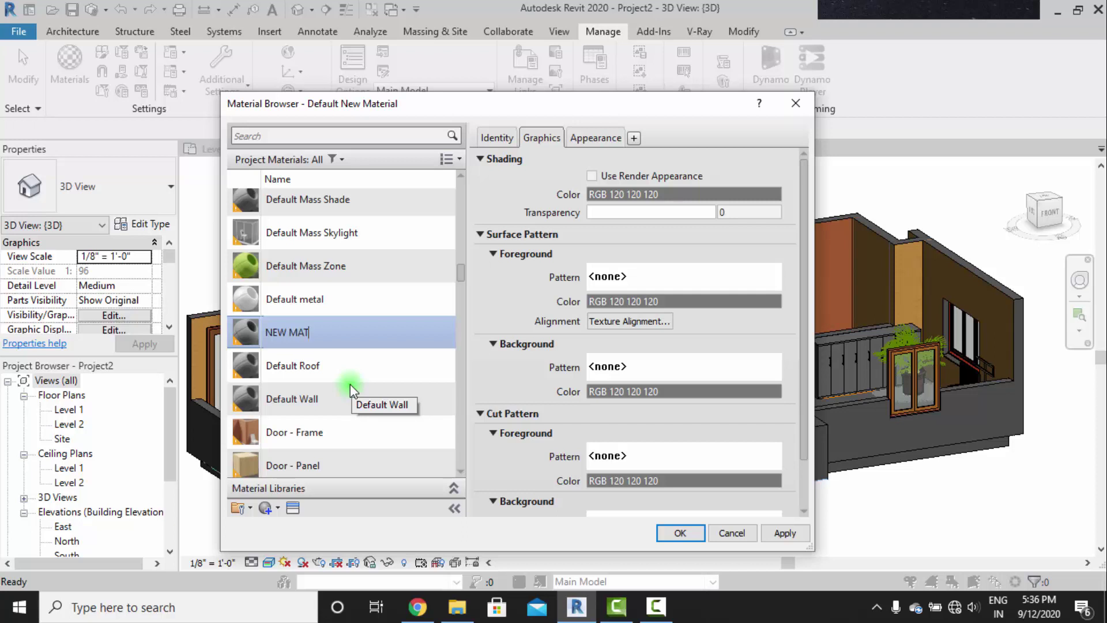
{"action": "left_click", "coordinate": [361, 387]}
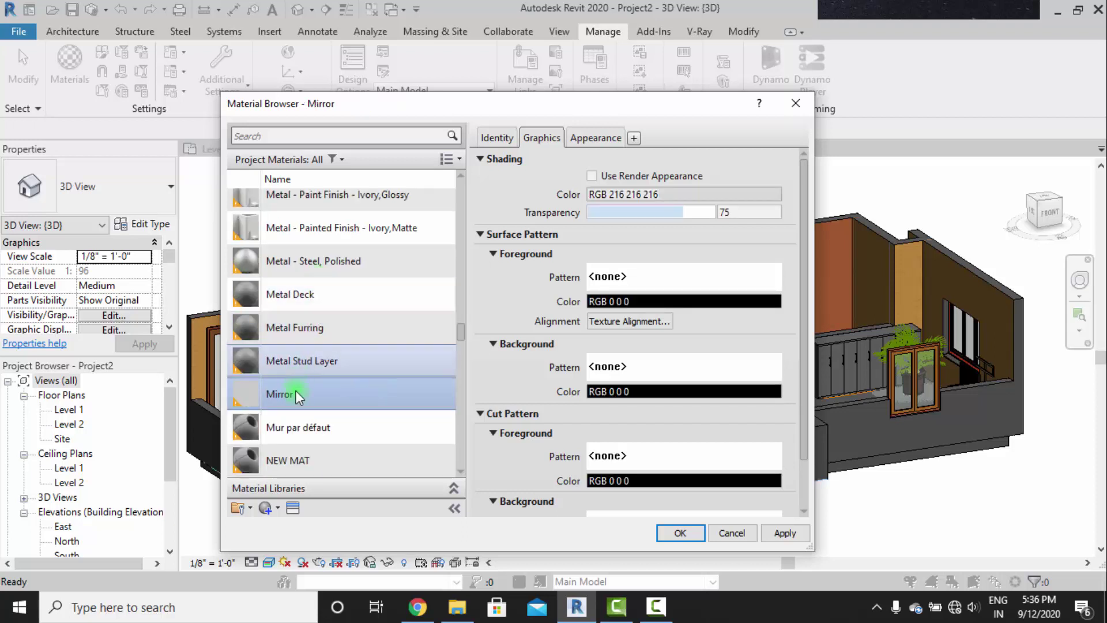
Open the image file selection for the appearance of the NEW MAT material.
{"action": "left_click", "coordinate": [290, 460]}
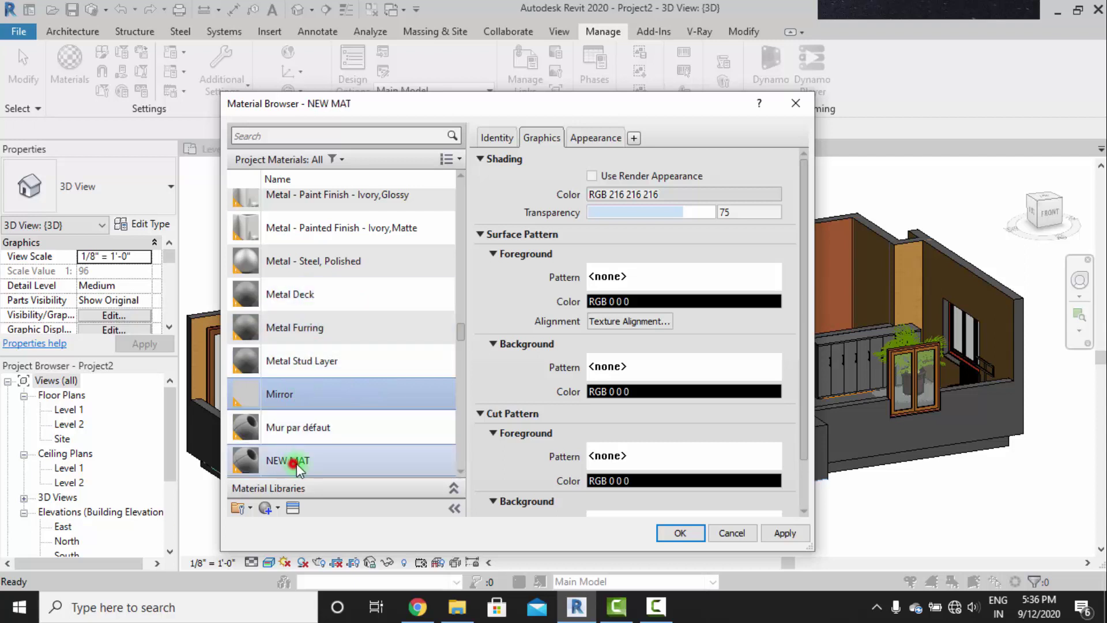
{"action": "left_click", "coordinate": [595, 139]}
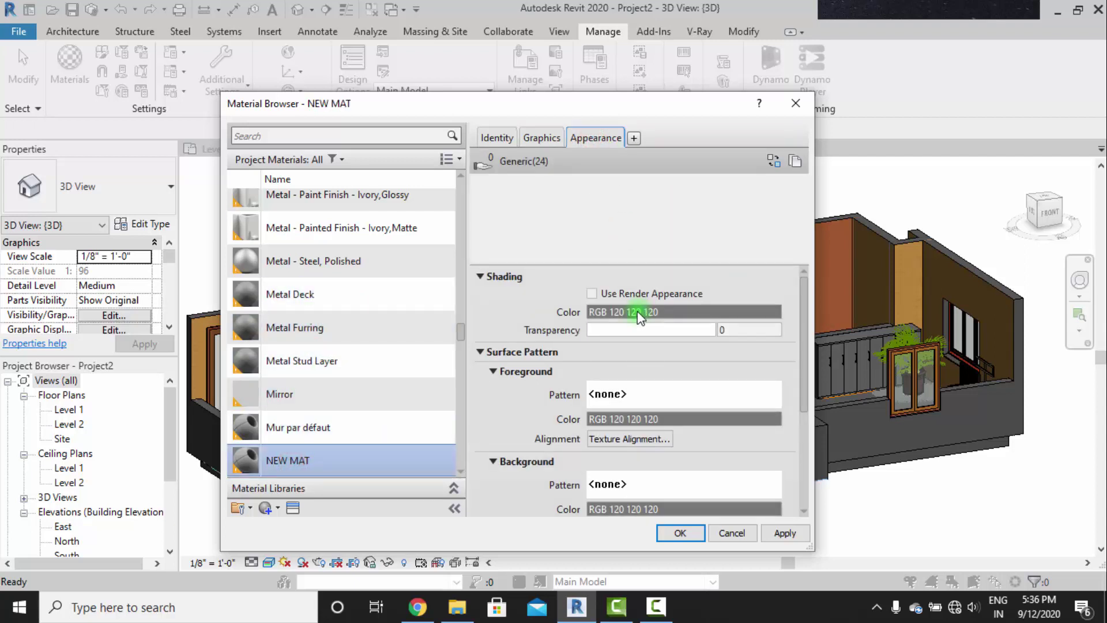
{"action": "left_click", "coordinate": [653, 341]}
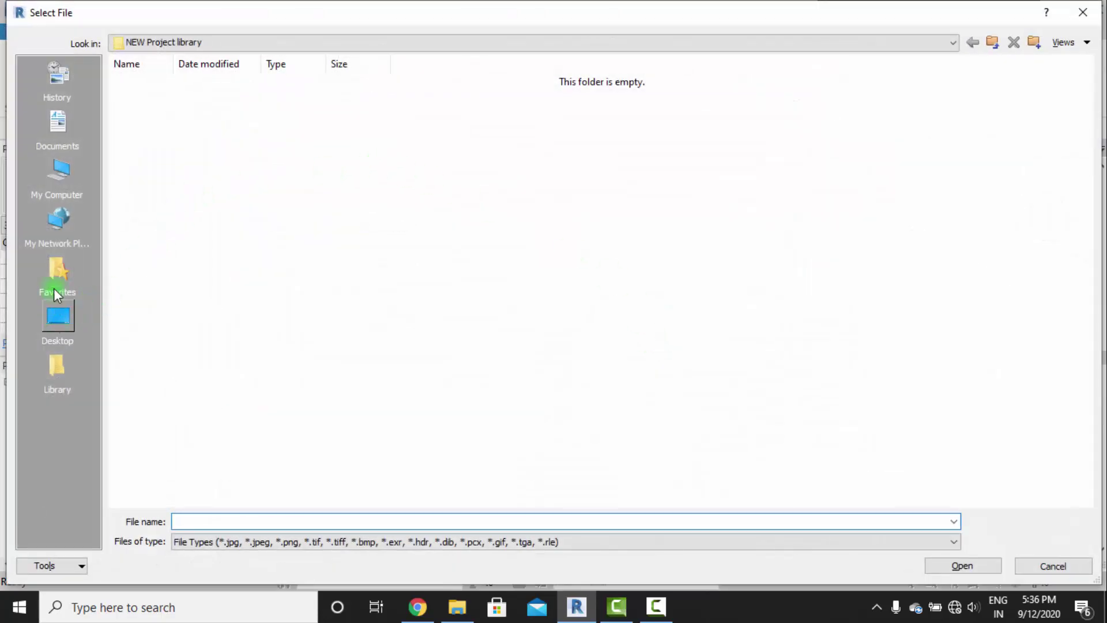
Browse drive E: through Revit Architecture, Revit Installation Content, Revit Material and images1 to the Images folder.
{"action": "left_click", "coordinate": [57, 173]}
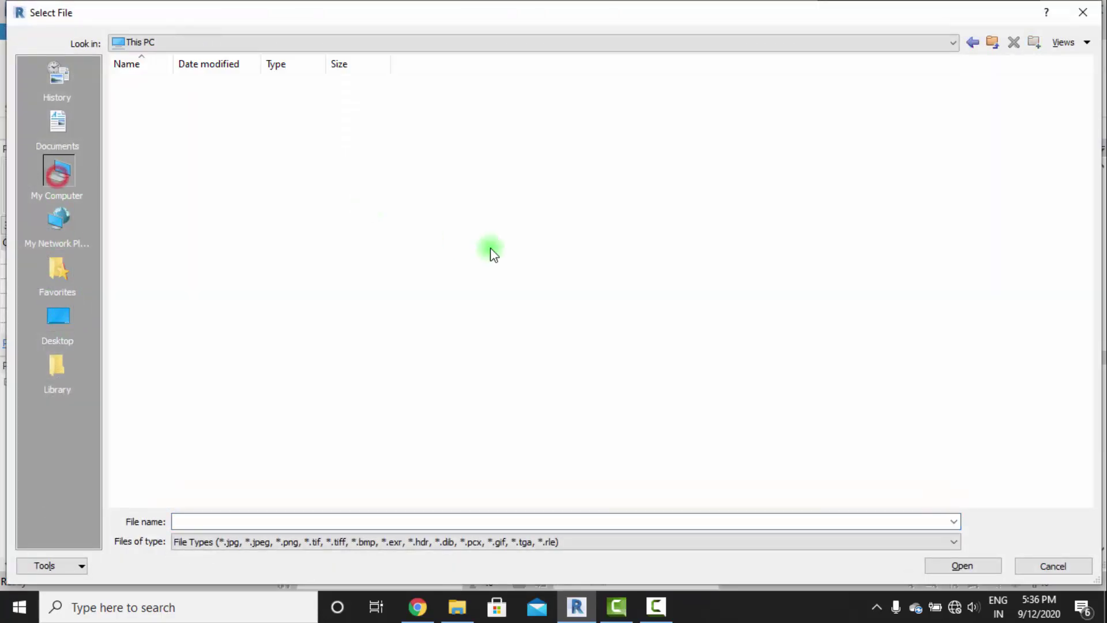
{"action": "double_click", "coordinate": [324, 219]}
{"action": "left_click", "coordinate": [426, 251]}
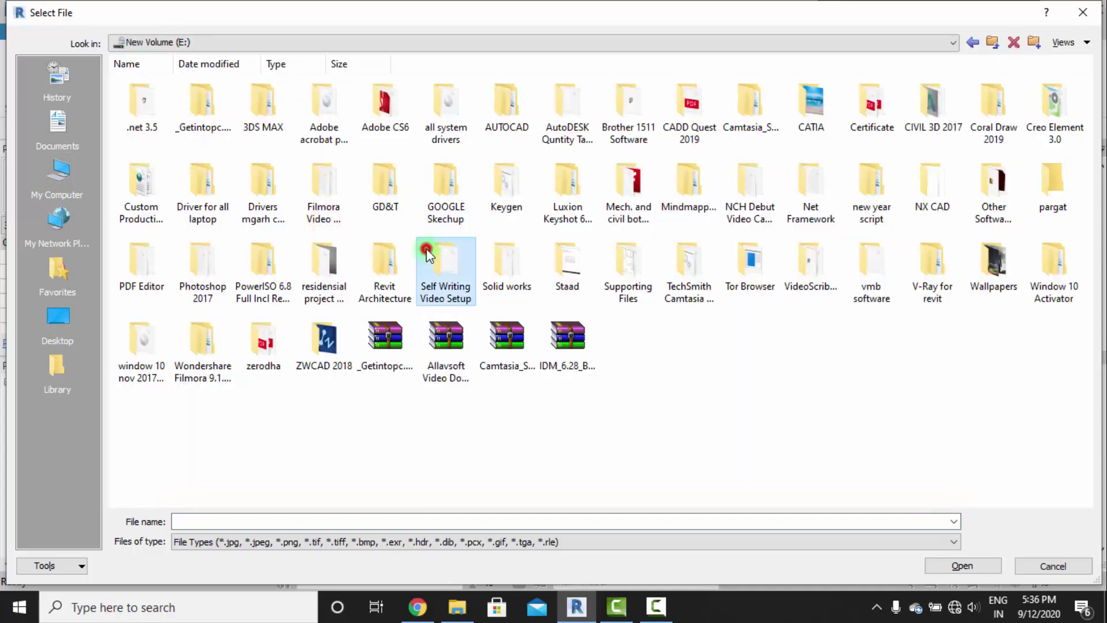
{"action": "key", "text": "Left"}
{"action": "key", "text": "Left"}
{"action": "key", "text": "Right"}
{"action": "key", "text": "Return"}
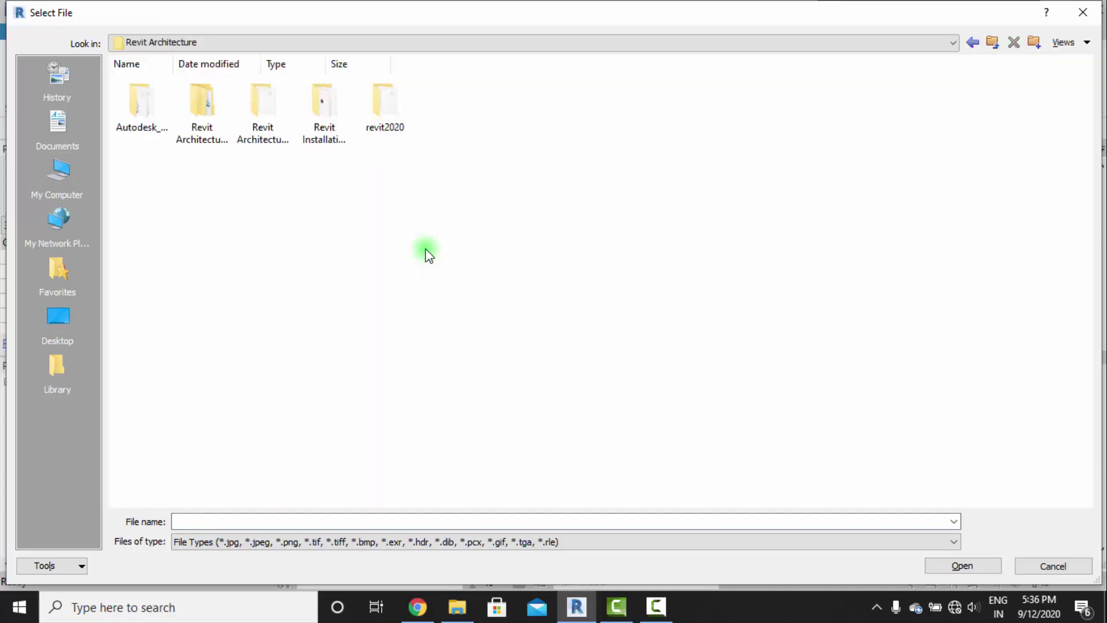
{"action": "double_click", "coordinate": [339, 108]}
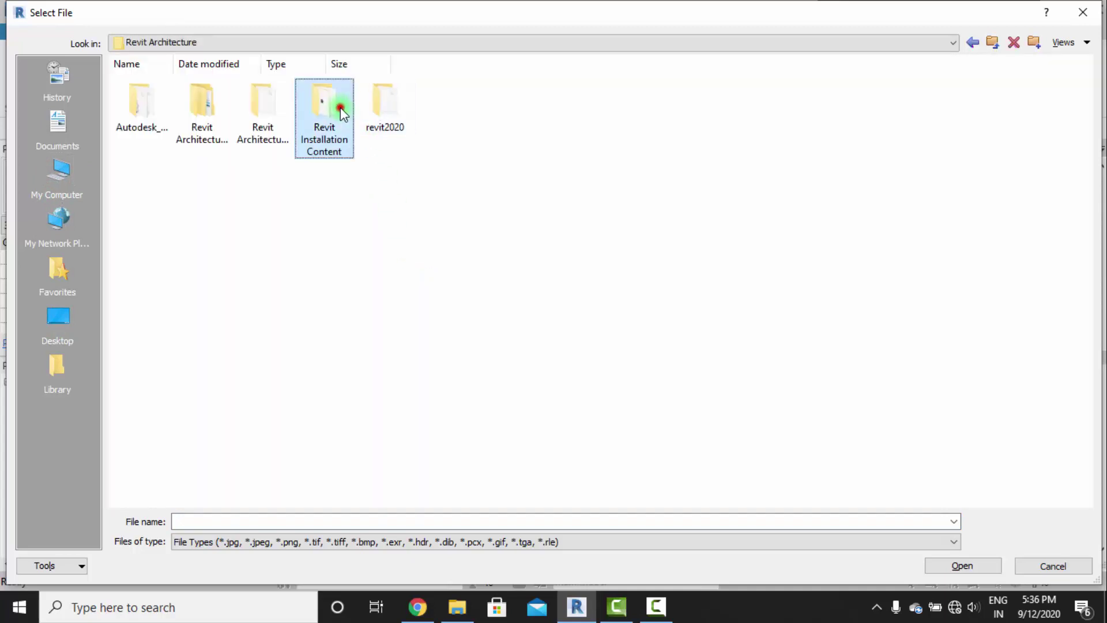
{"action": "double_click", "coordinate": [381, 114]}
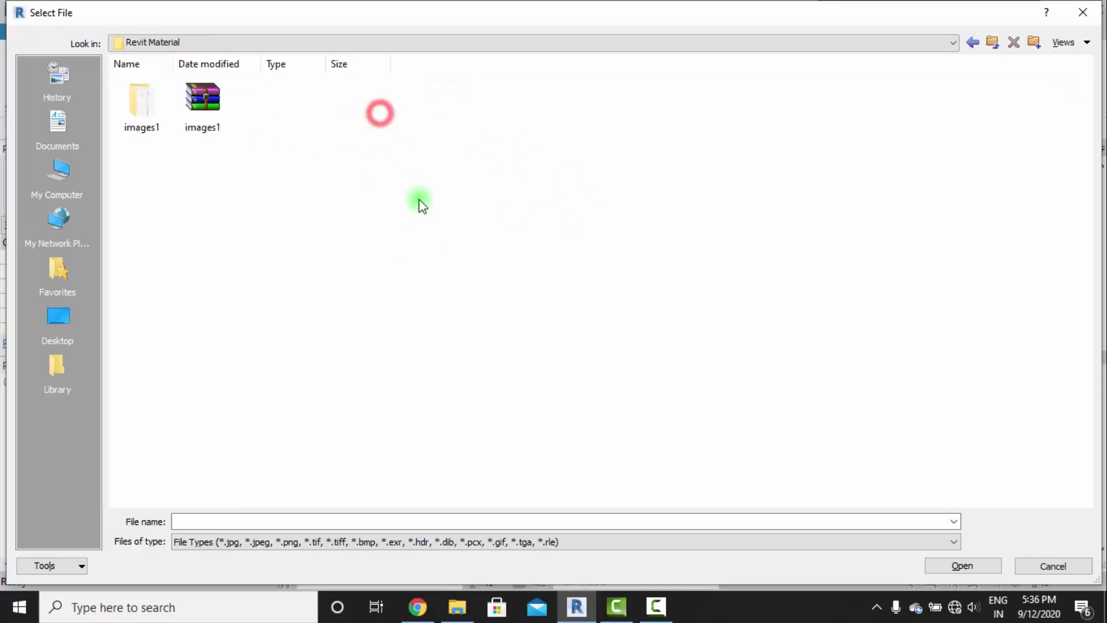
{"action": "double_click", "coordinate": [145, 108]}
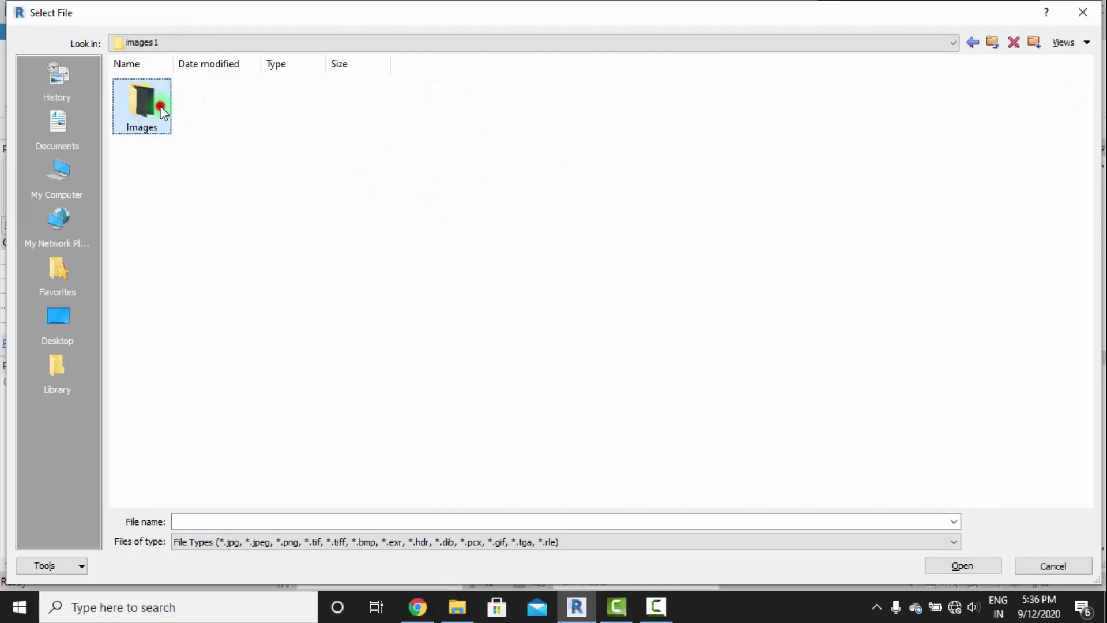
{"action": "double_click", "coordinate": [151, 106]}
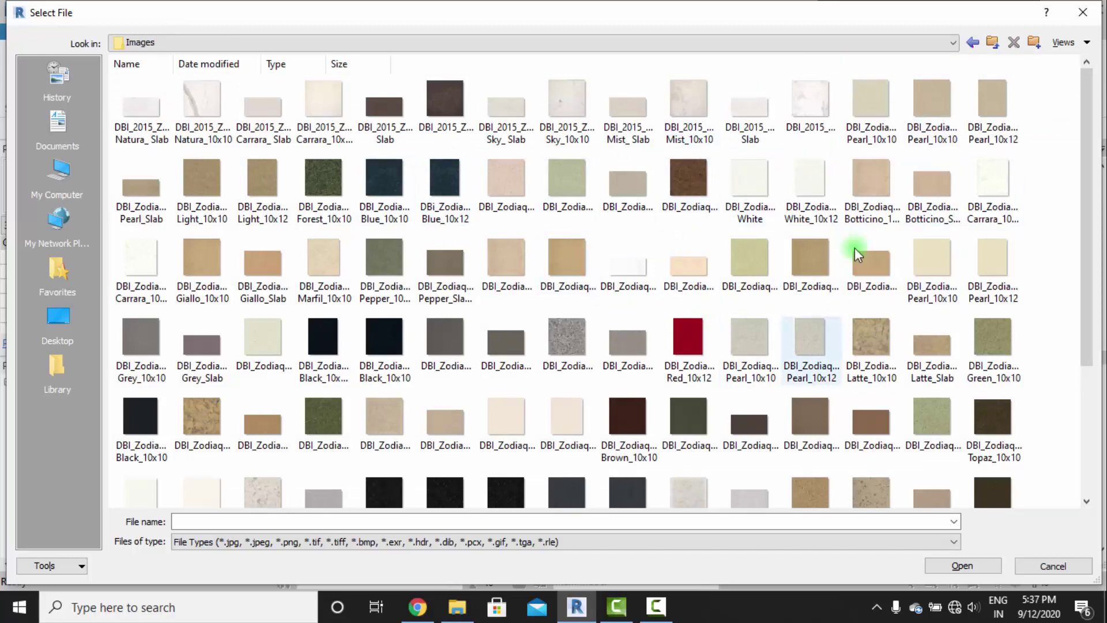
Load the DBI_Zodiaq_Coarse_Giallo.png slab texture as the appearance image of the NEW MAT material.
{"action": "scroll", "coordinate": [875, 441], "scroll_direction": "down", "scroll_amount": 1}
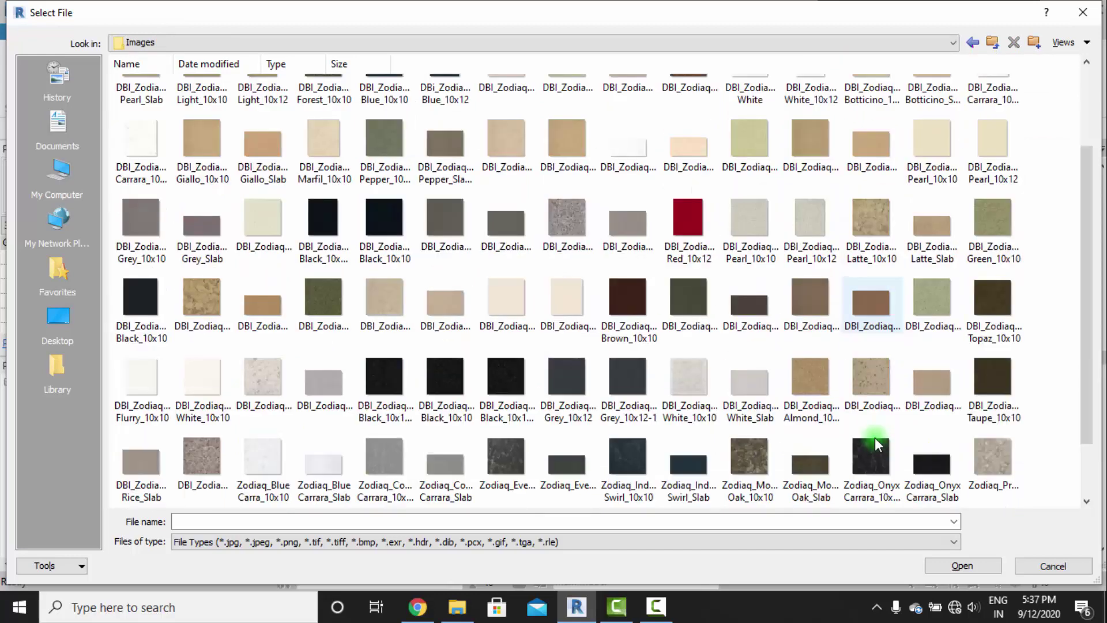
{"action": "scroll", "coordinate": [790, 373], "scroll_direction": "down", "scroll_amount": 1}
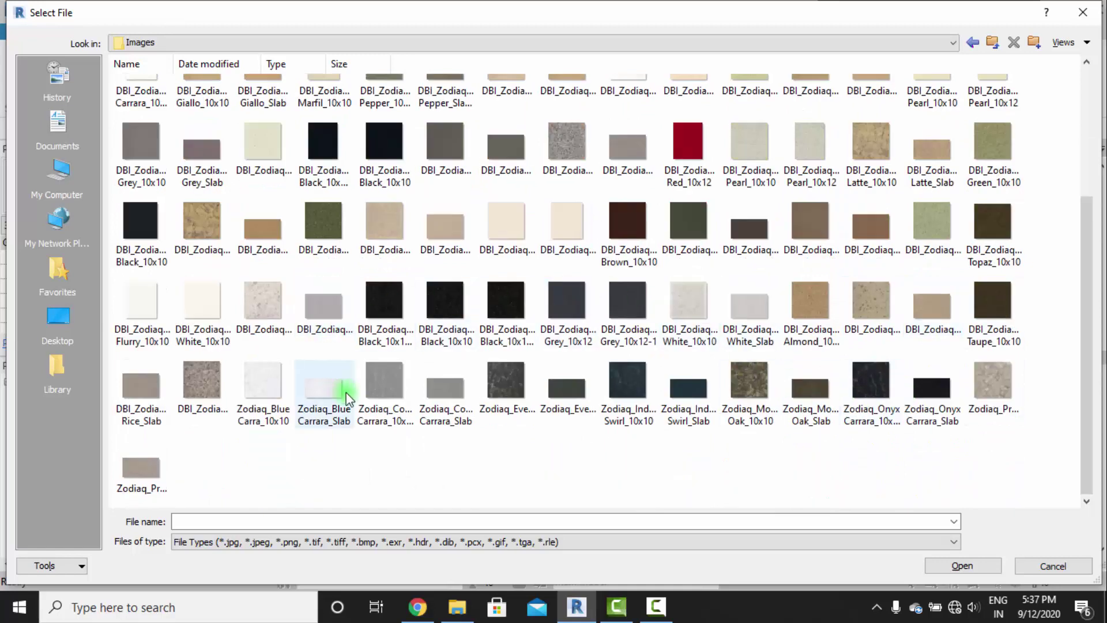
{"action": "scroll", "coordinate": [692, 311], "scroll_direction": "up", "scroll_amount": 3}
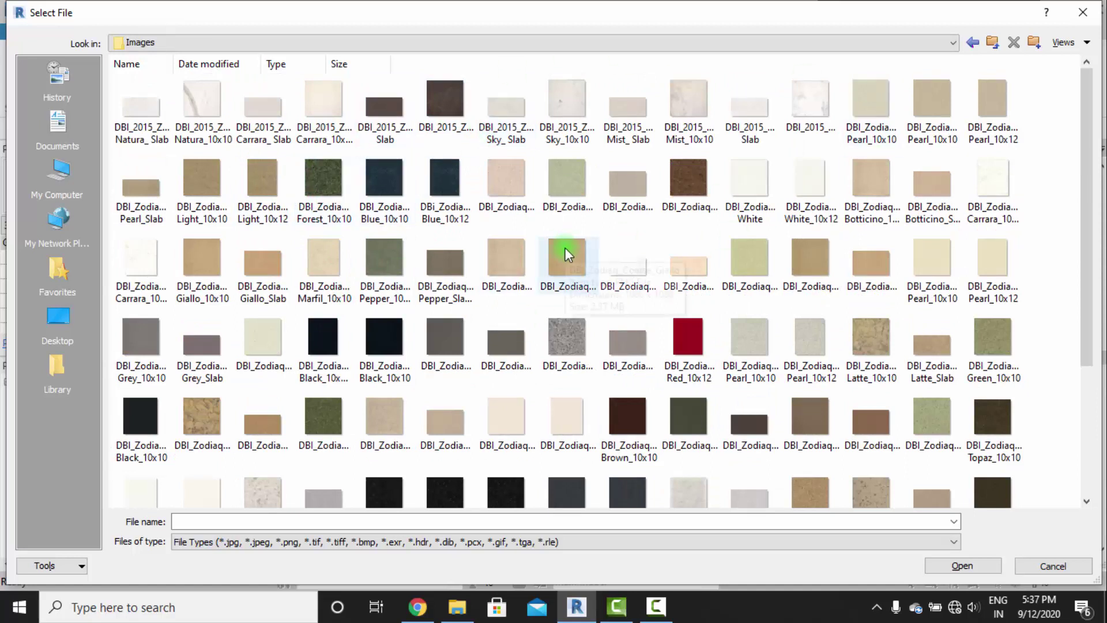
{"action": "left_click", "coordinate": [811, 108]}
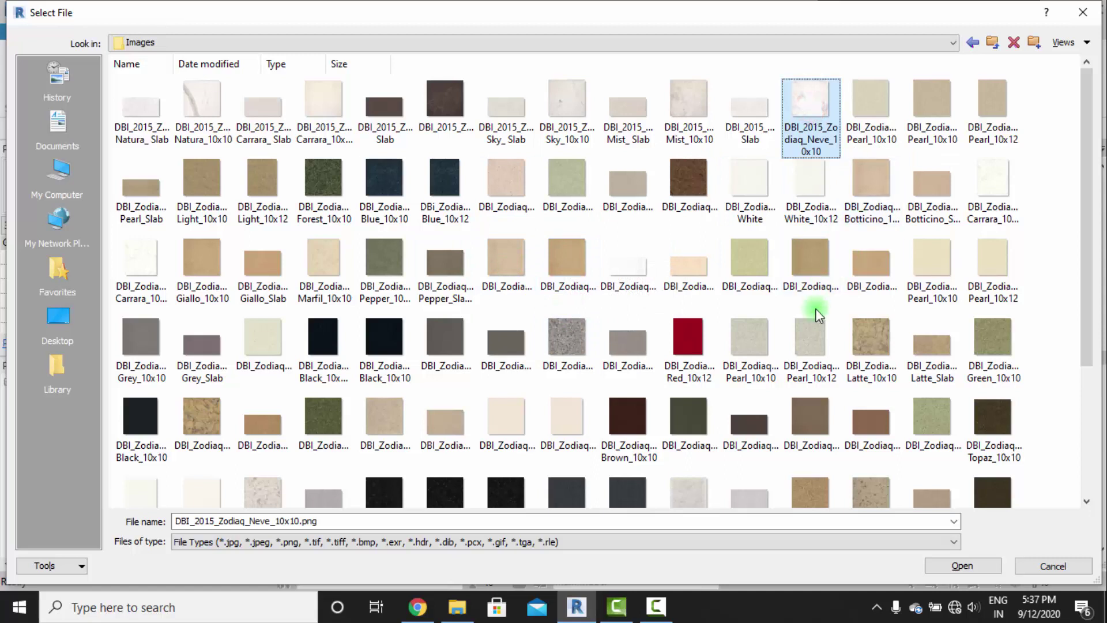
{"action": "left_click", "coordinate": [923, 99]}
{"action": "left_click", "coordinate": [575, 255]}
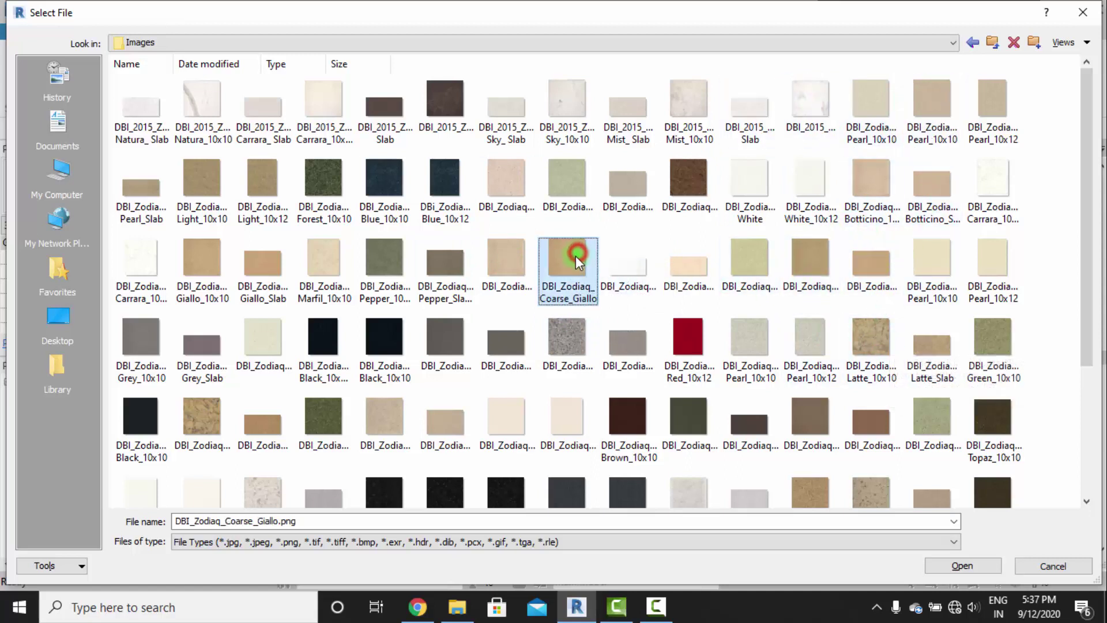
{"action": "scroll", "coordinate": [606, 282], "scroll_direction": "down", "scroll_amount": 5}
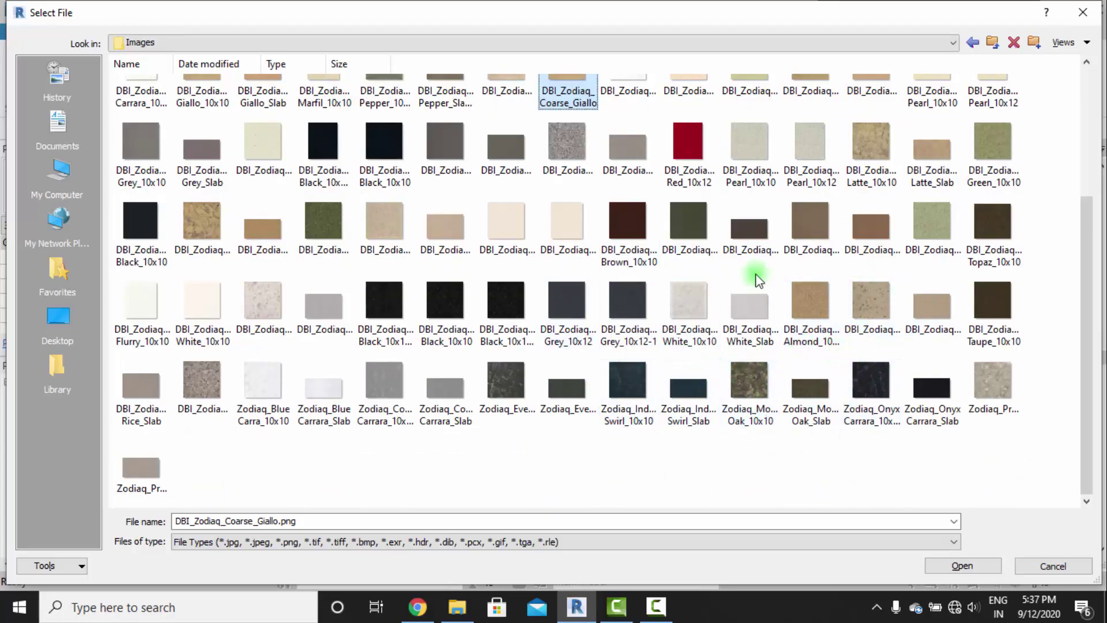
{"action": "left_click", "coordinate": [974, 564]}
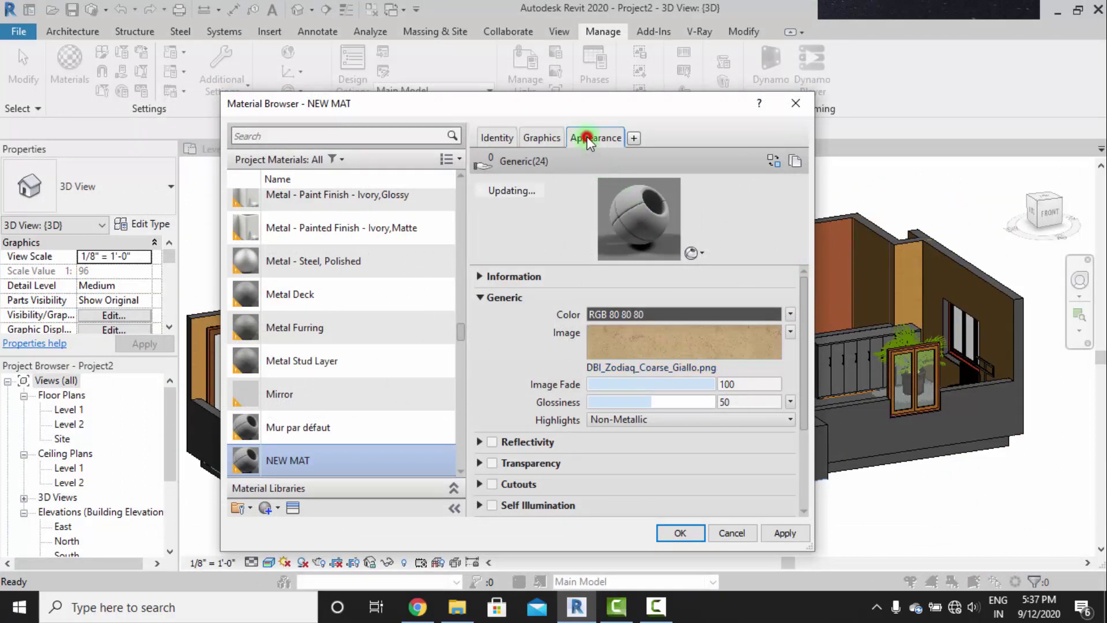
Make NEW MAT's shading use its render appearance and accept the material changes.
{"action": "left_click", "coordinate": [528, 139]}
{"action": "left_click", "coordinate": [594, 176]}
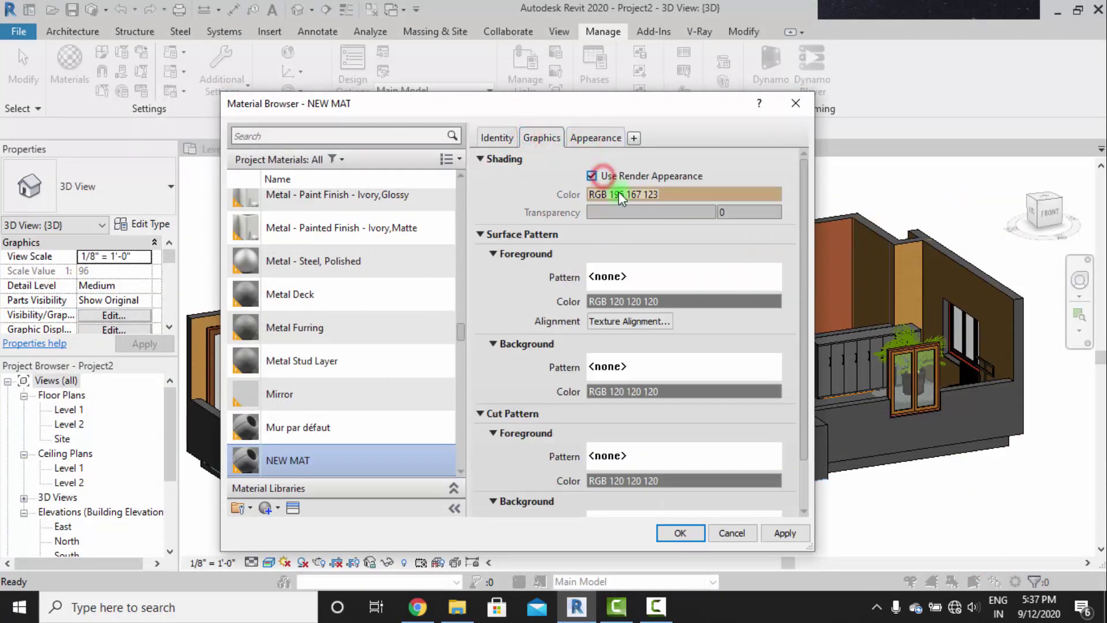
{"action": "left_click", "coordinate": [681, 533]}
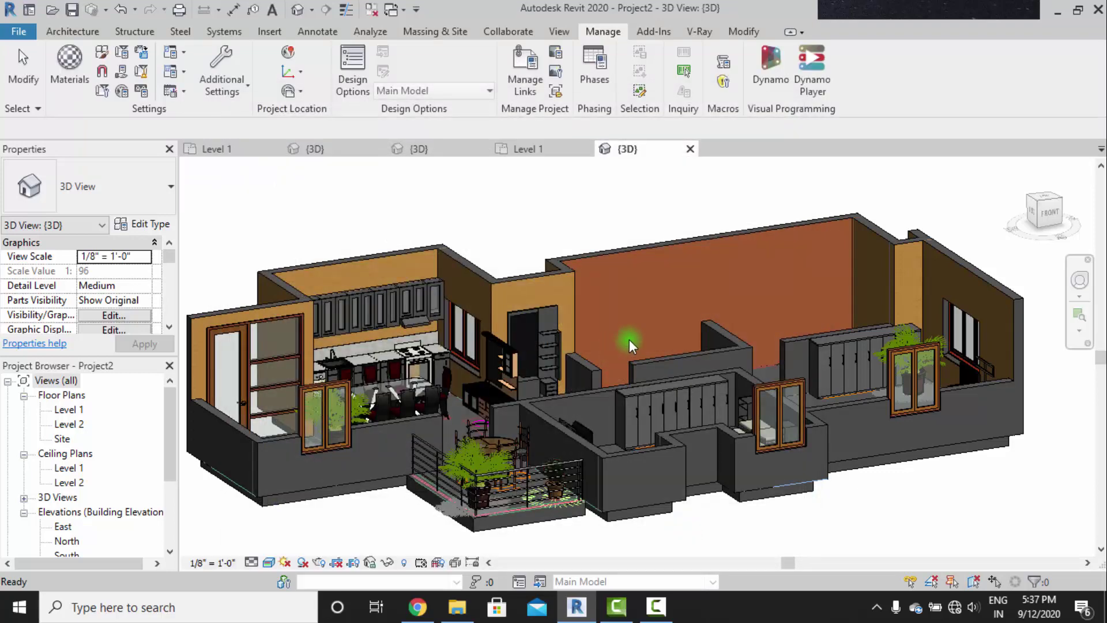
Paint the long back wall of the house with the NEW MAT material.
{"action": "left_click", "coordinate": [743, 31]}
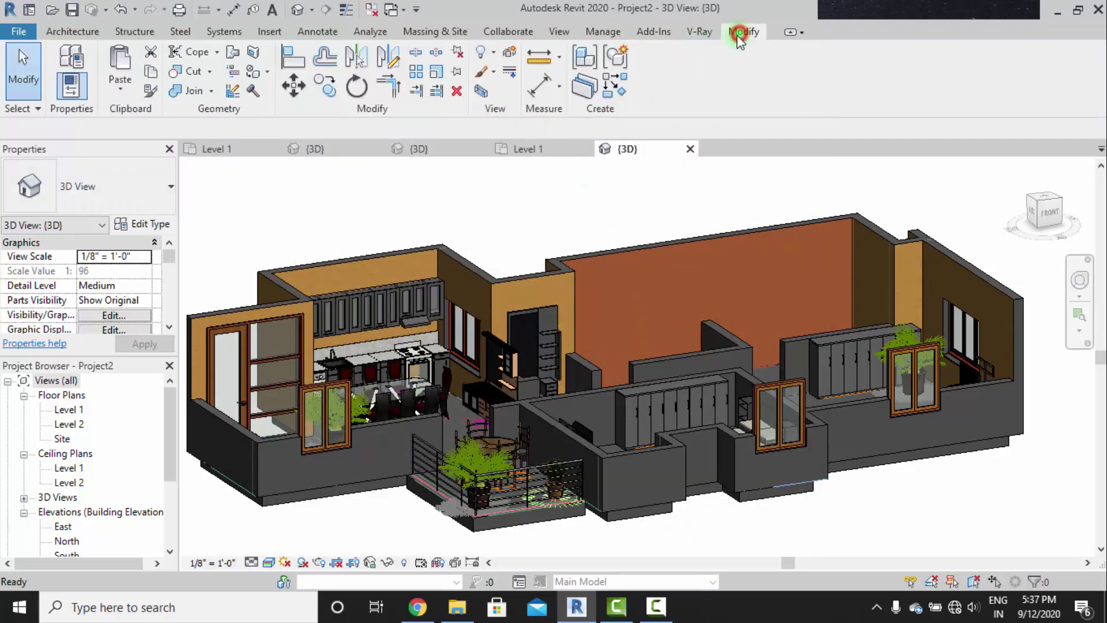
{"action": "left_click", "coordinate": [252, 71]}
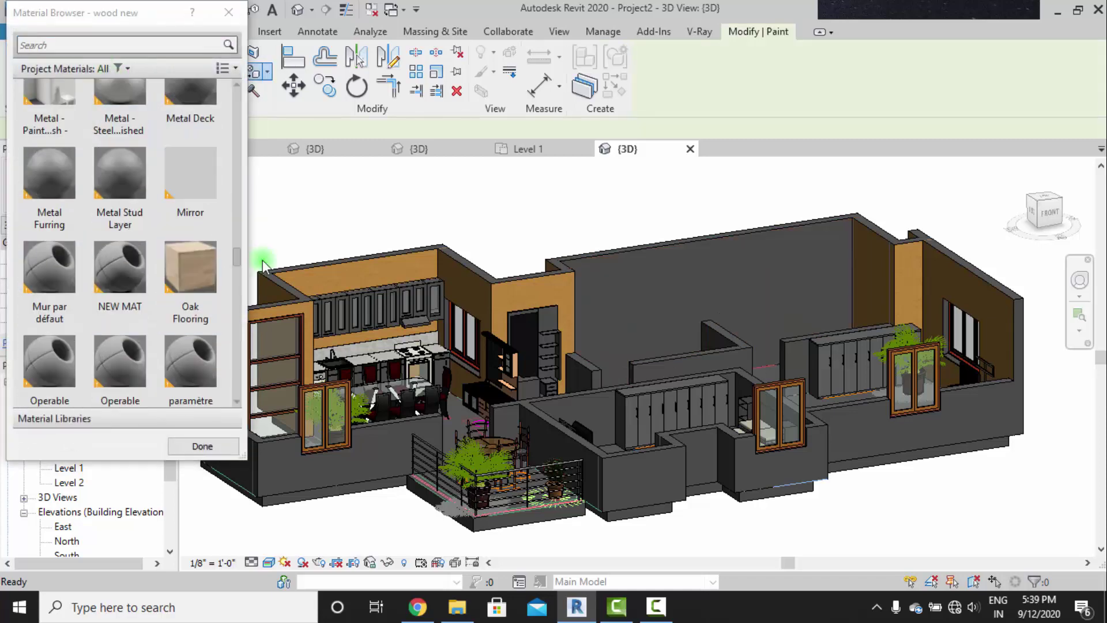
{"action": "scroll", "coordinate": [224, 266], "scroll_direction": "down", "scroll_amount": 1}
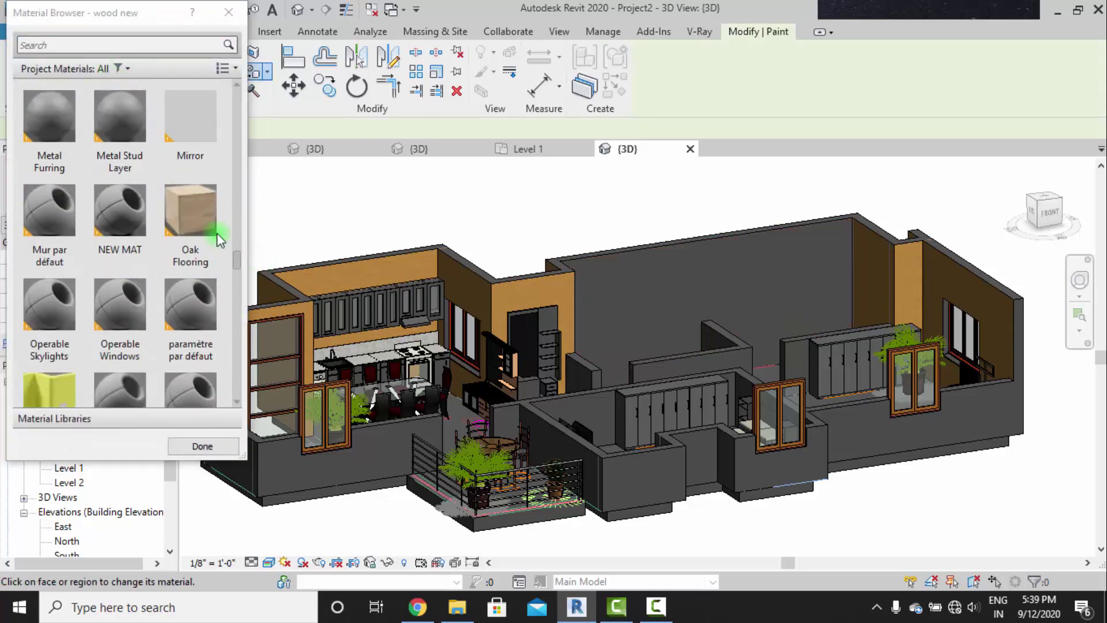
{"action": "left_click", "coordinate": [127, 215]}
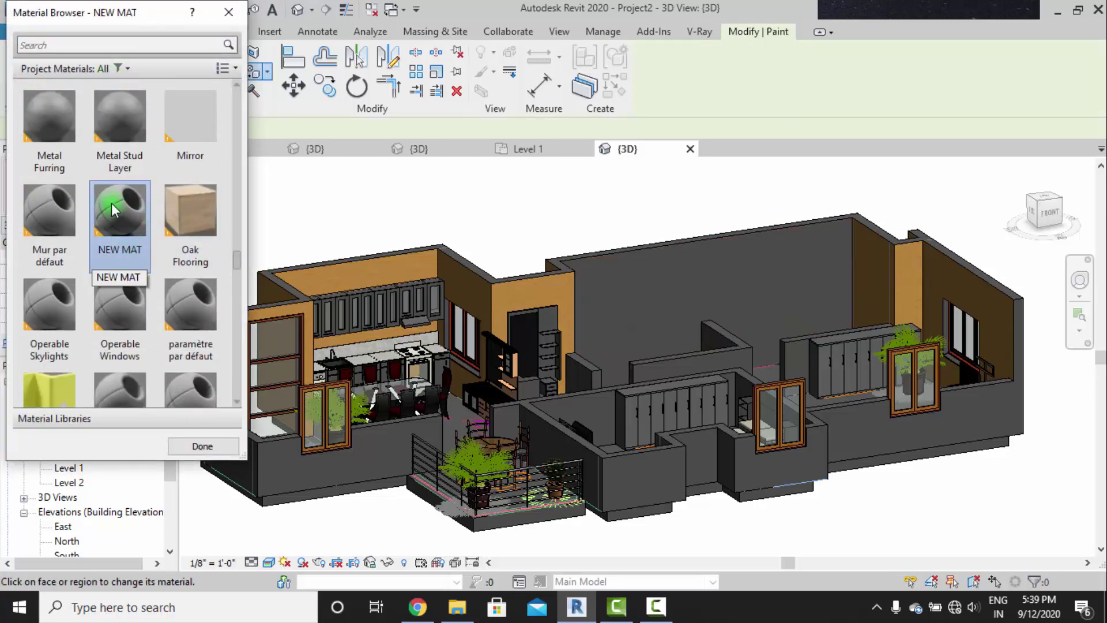
{"action": "left_click", "coordinate": [604, 294]}
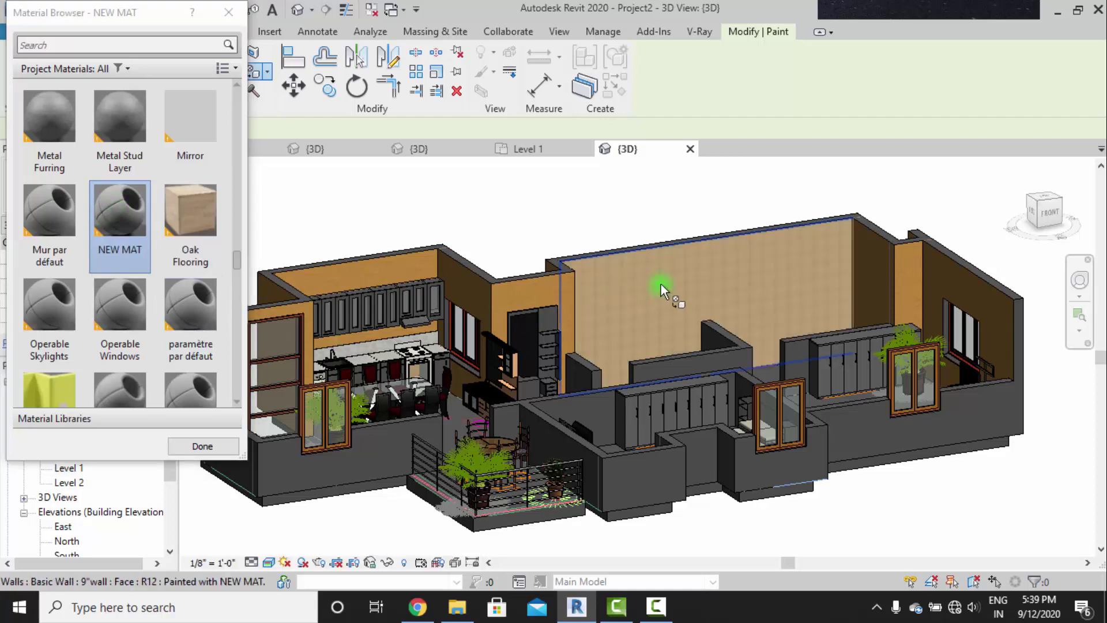
{"action": "scroll", "coordinate": [661, 284], "scroll_direction": "up", "scroll_amount": 6}
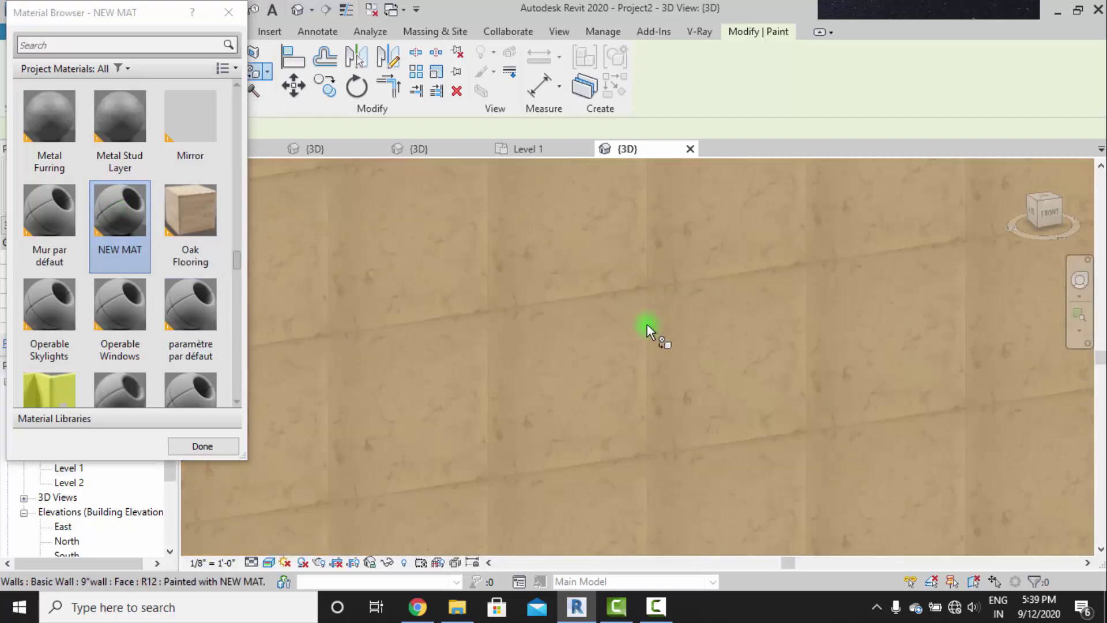
{"action": "scroll", "coordinate": [663, 296], "scroll_direction": "down", "scroll_amount": 3}
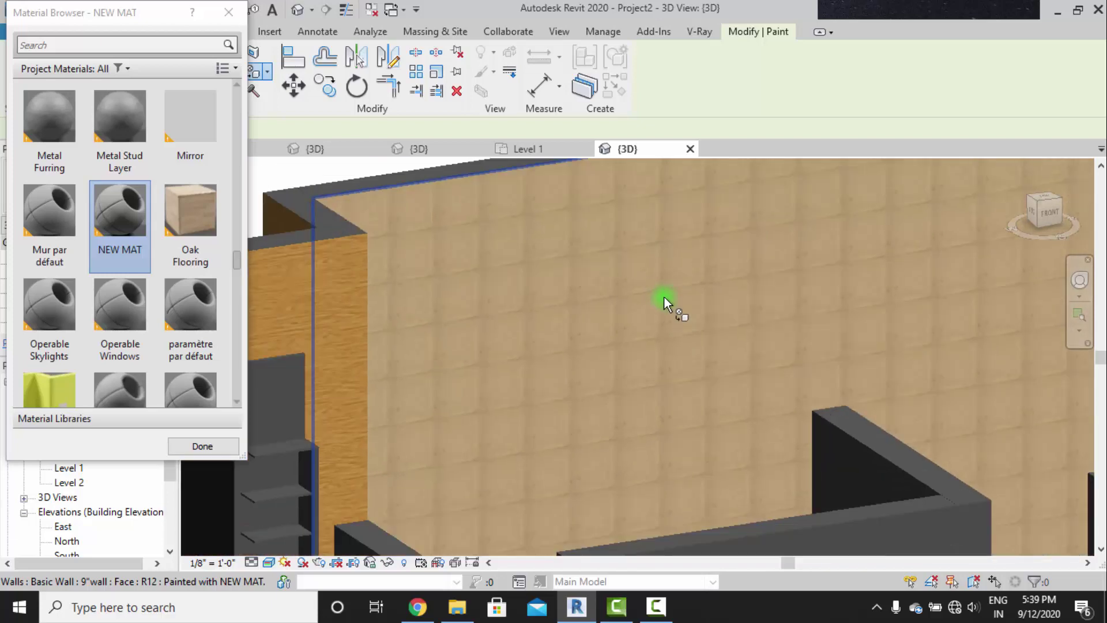
{"action": "scroll", "coordinate": [664, 296], "scroll_direction": "down", "scroll_amount": 3}
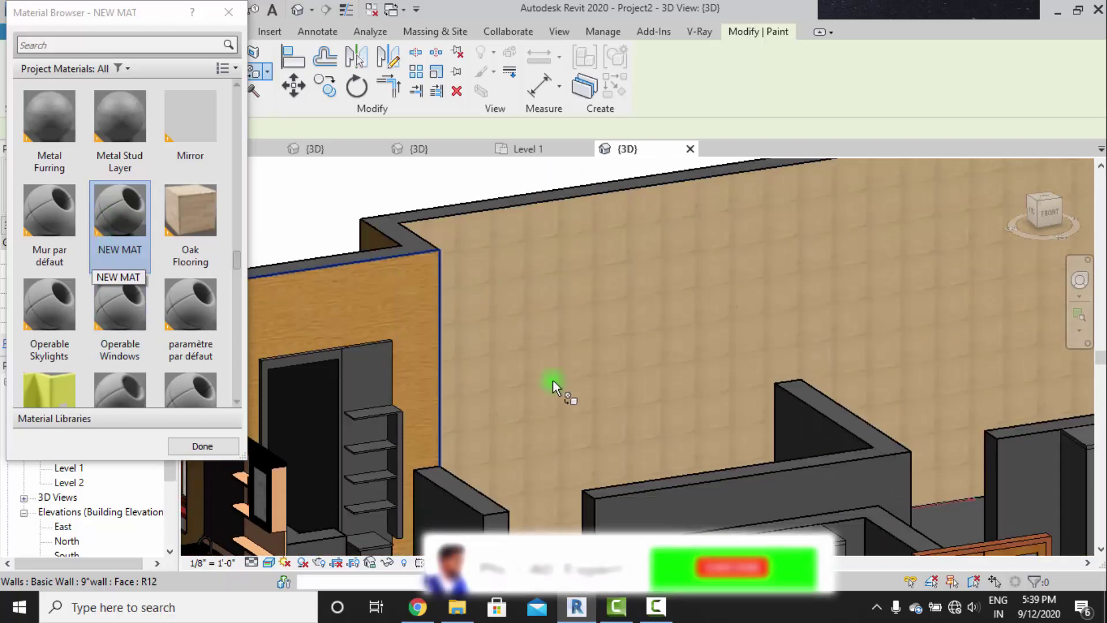
{"action": "scroll", "coordinate": [603, 288], "scroll_direction": "down", "scroll_amount": 3}
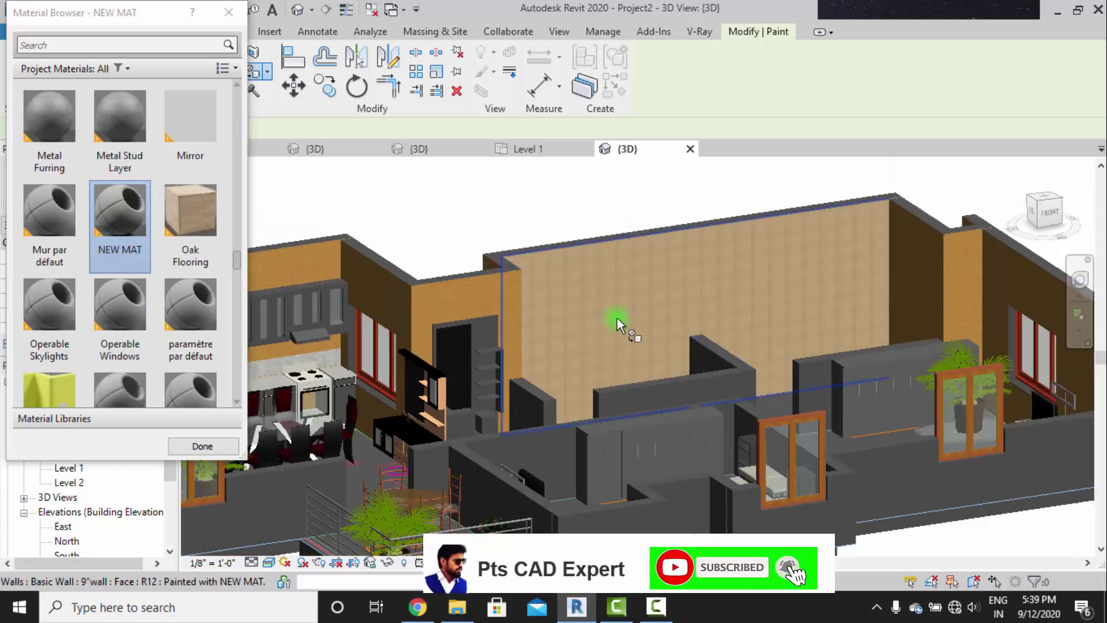
{"action": "scroll", "coordinate": [605, 322], "scroll_direction": "up", "scroll_amount": 2}
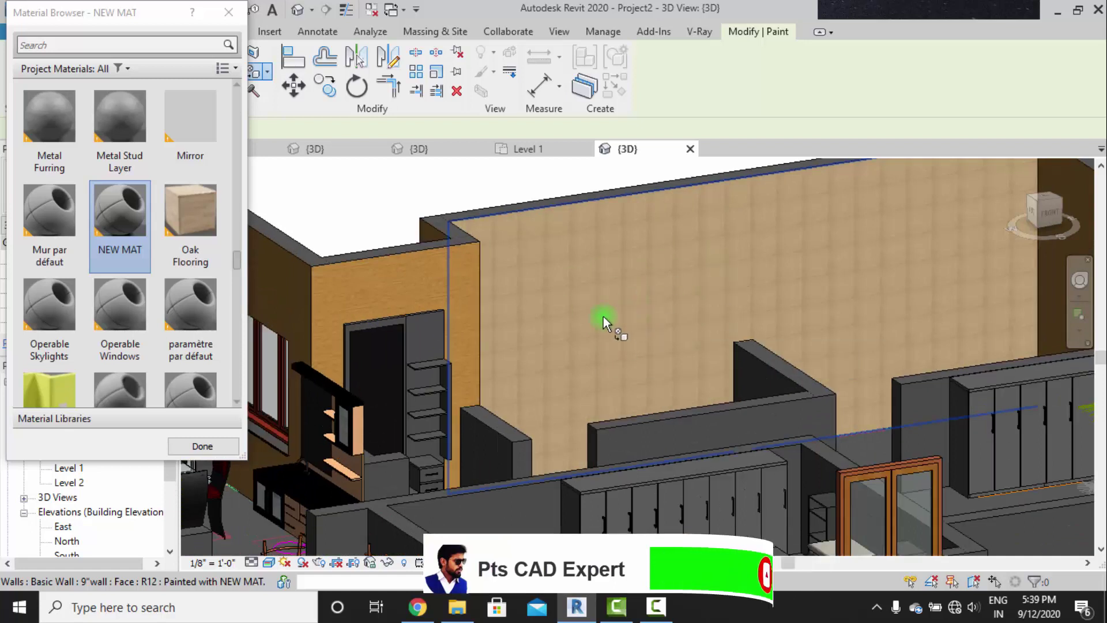
Repaint the long back wall with the yellow Parking Stripe material.
{"action": "scroll", "coordinate": [35, 353], "scroll_direction": "down", "scroll_amount": 1}
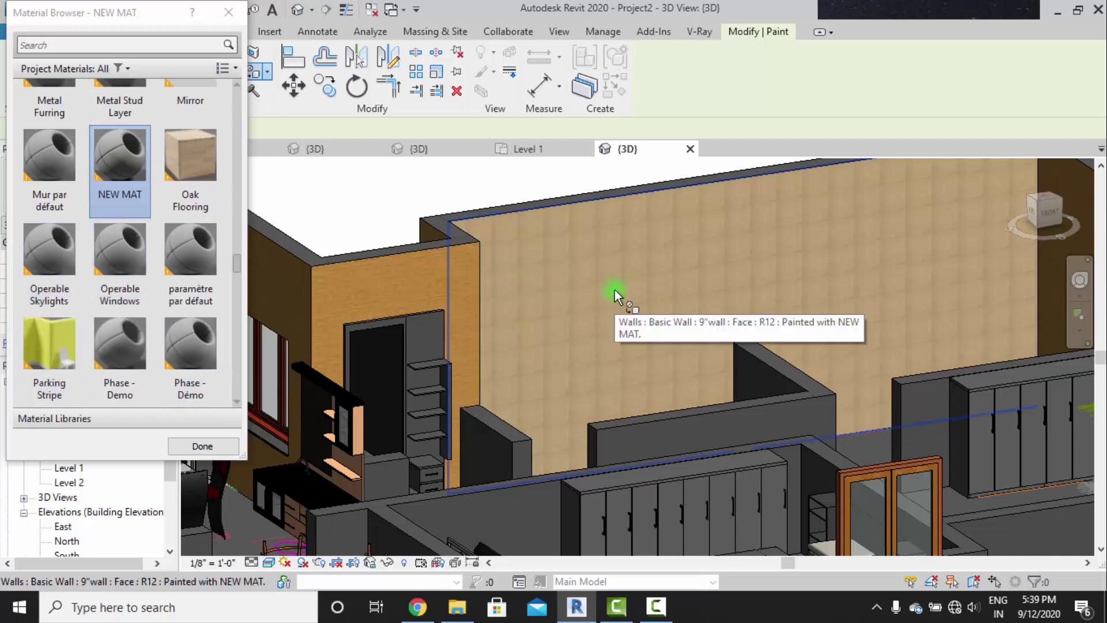
{"action": "left_click", "coordinate": [32, 363]}
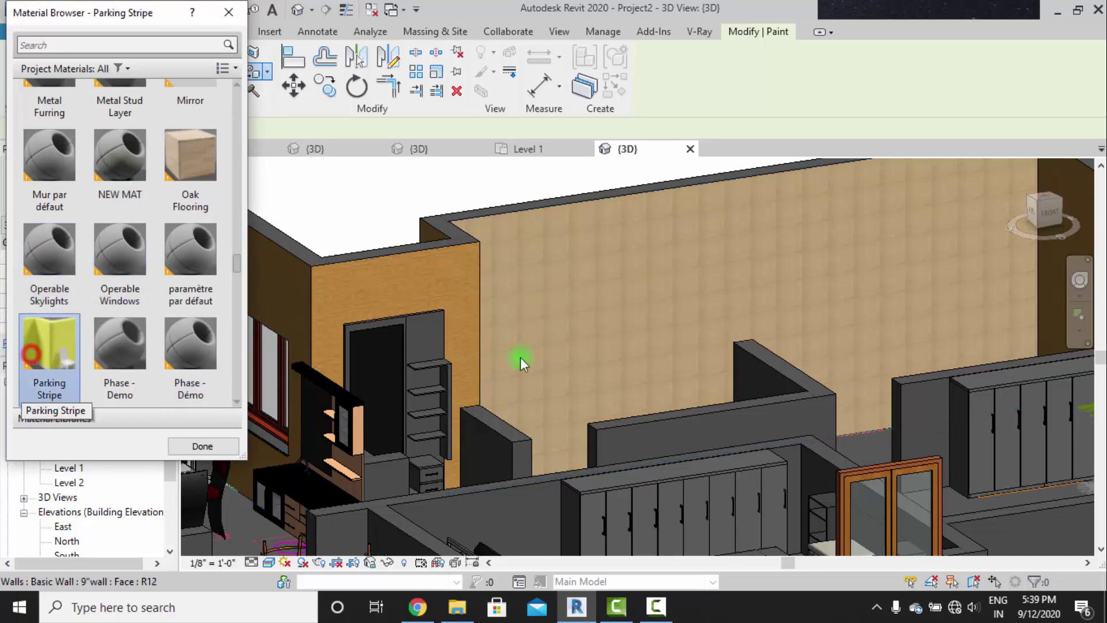
{"action": "left_click", "coordinate": [624, 337]}
{"action": "middle_click_drag", "start_coordinate": [624, 337], "coordinate": [663, 264], "text": "shift"}
{"action": "scroll", "coordinate": [663, 268], "scroll_direction": "down", "scroll_amount": 2}
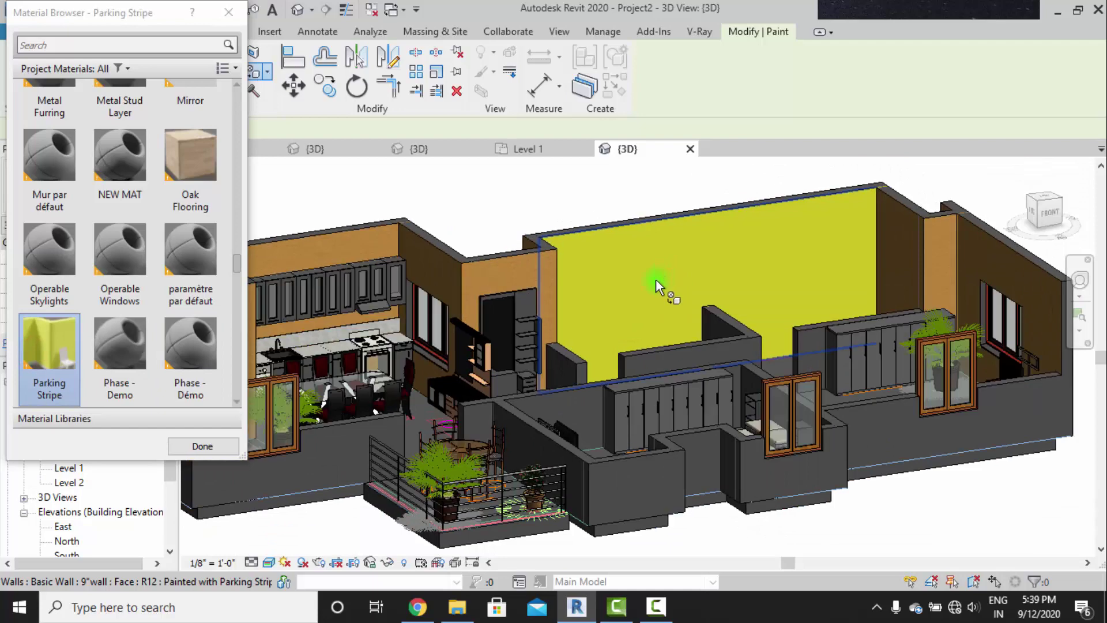
{"action": "scroll", "coordinate": [655, 278], "scroll_direction": "down", "scroll_amount": 1}
{"action": "scroll", "coordinate": [599, 302], "scroll_direction": "up", "scroll_amount": 1}
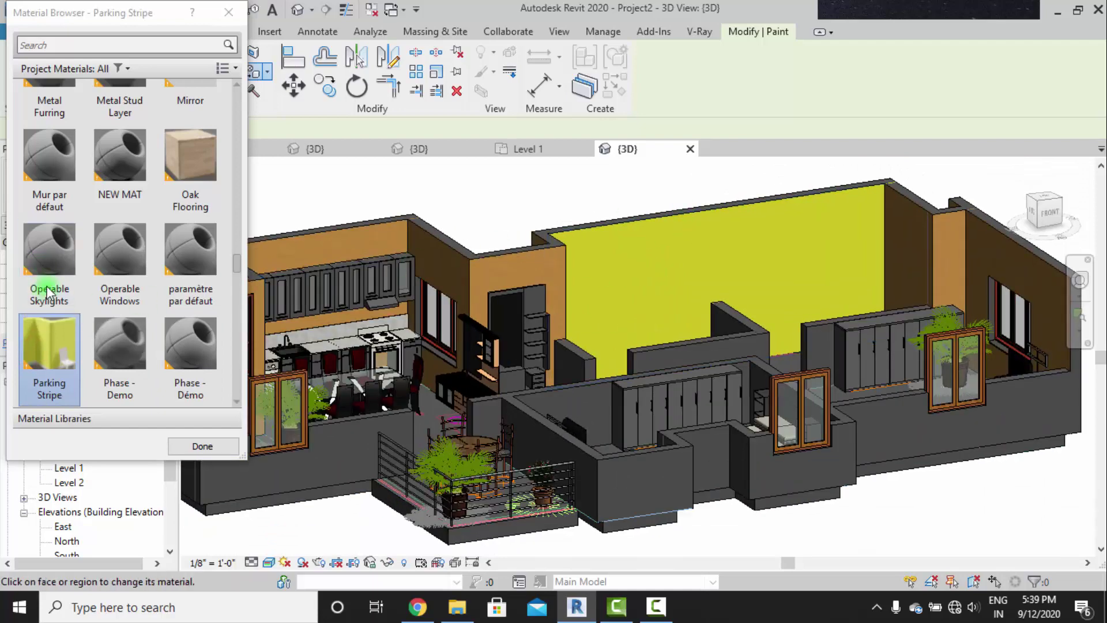
Try the Fenêtre - Cadre and Fabric - Blue, Glossy materials on the long back wall.
{"action": "scroll", "coordinate": [44, 292], "scroll_direction": "up", "scroll_amount": 5}
{"action": "left_click", "coordinate": [128, 350]}
{"action": "left_click", "coordinate": [636, 310]}
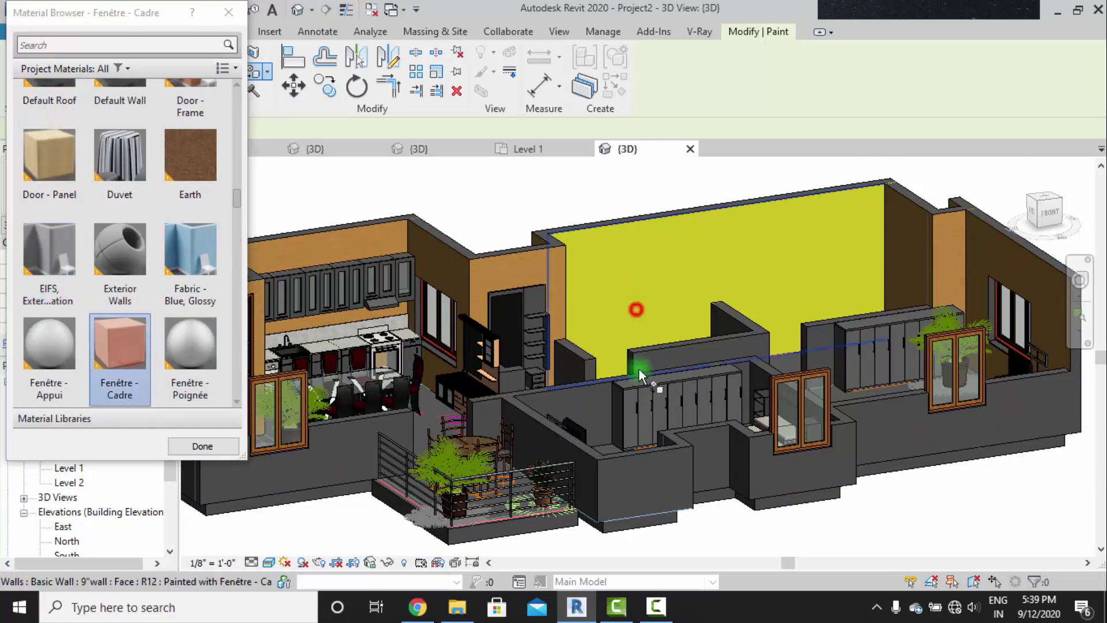
{"action": "scroll", "coordinate": [777, 296], "scroll_direction": "down", "scroll_amount": 1}
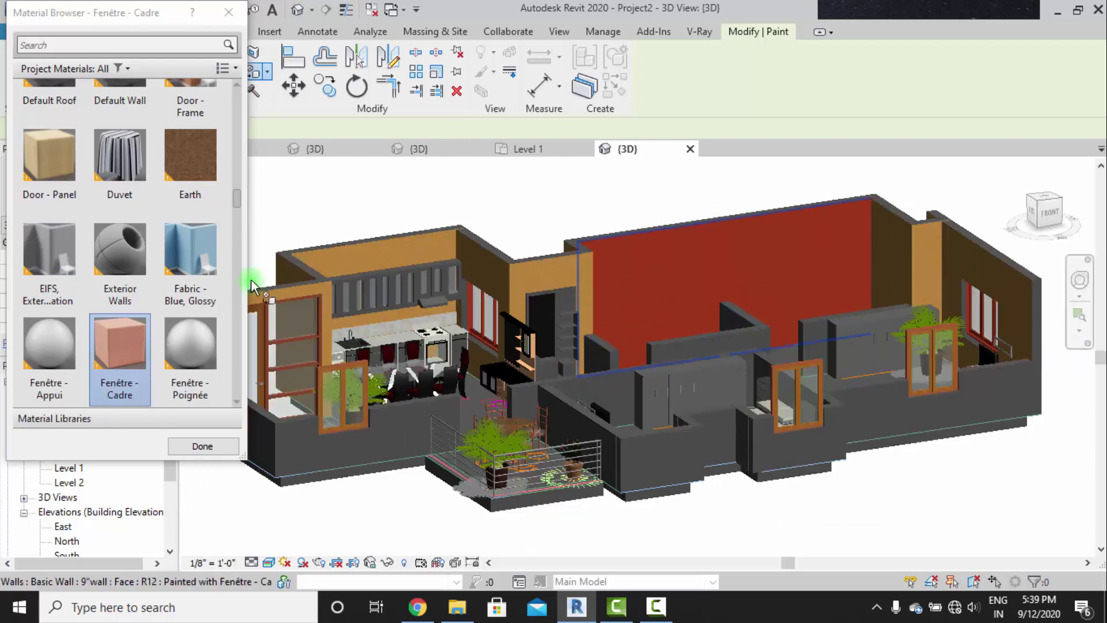
{"action": "left_click", "coordinate": [186, 254]}
{"action": "left_click", "coordinate": [625, 283]}
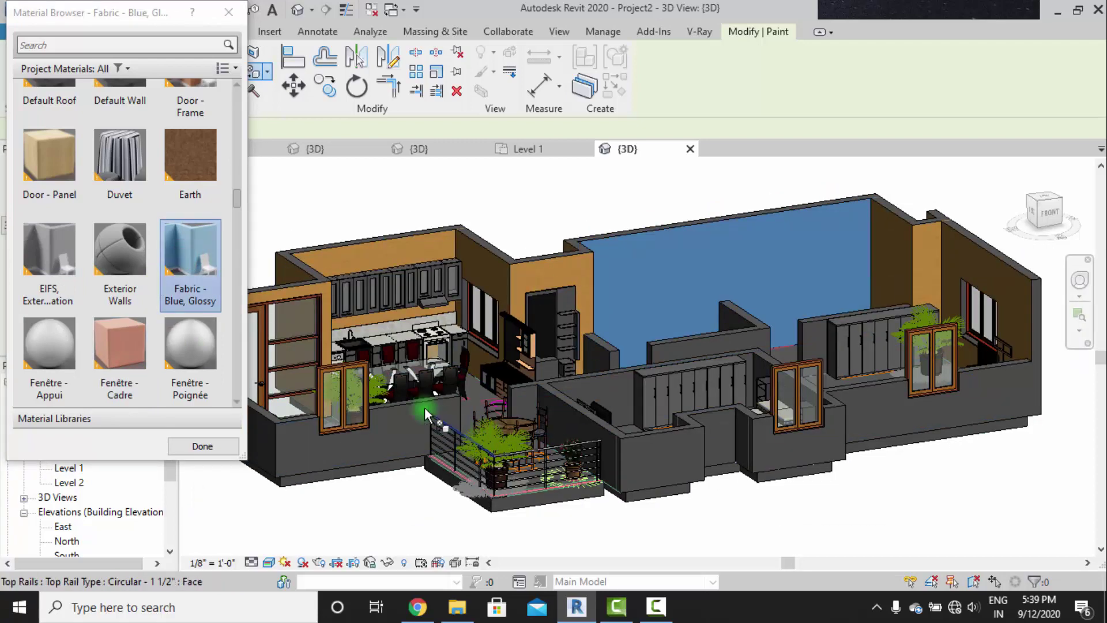
Try the Copper and Door - Panel materials as paint on the long back wall.
{"action": "scroll", "coordinate": [114, 283], "scroll_direction": "up", "scroll_amount": 3}
{"action": "left_click", "coordinate": [118, 271]}
{"action": "left_click", "coordinate": [739, 277]}
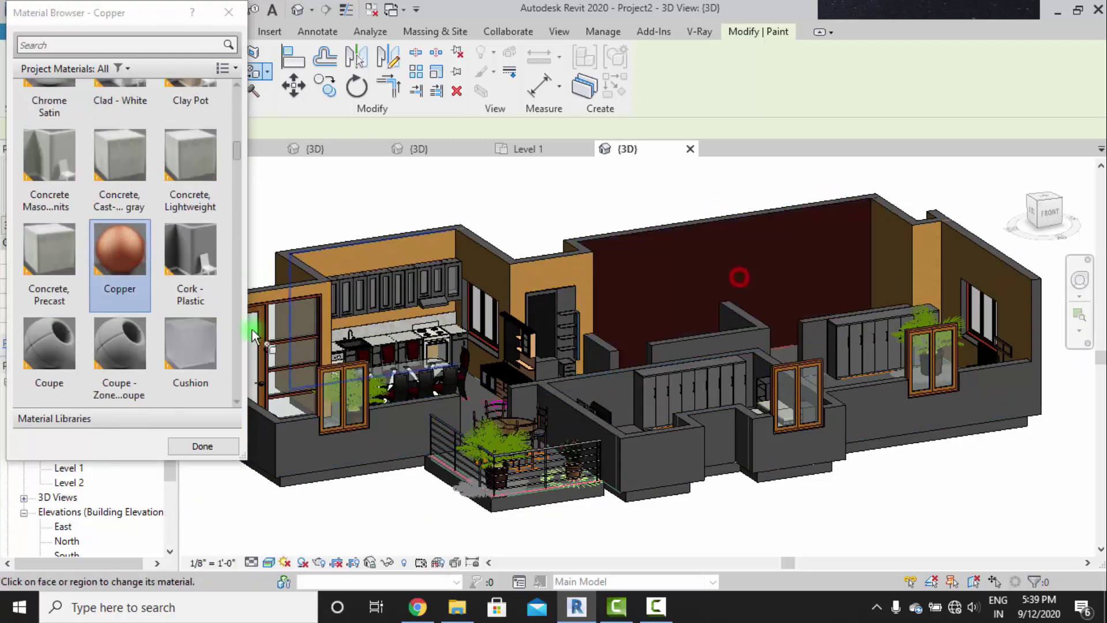
{"action": "scroll", "coordinate": [115, 224], "scroll_direction": "up", "scroll_amount": 10}
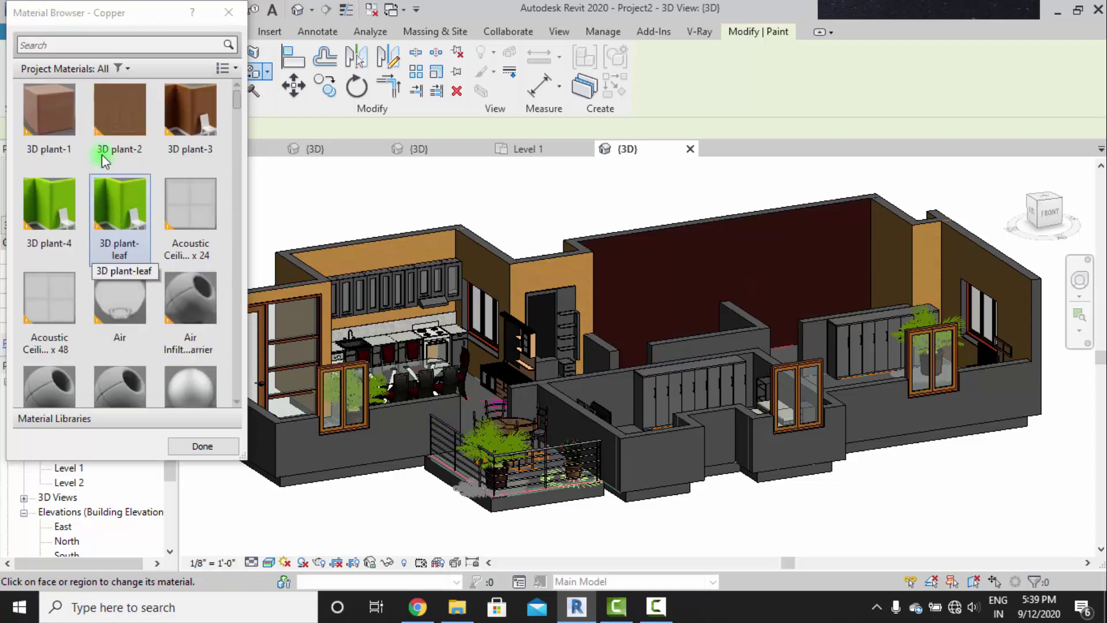
{"action": "scroll", "coordinate": [115, 239], "scroll_direction": "down", "scroll_amount": 3}
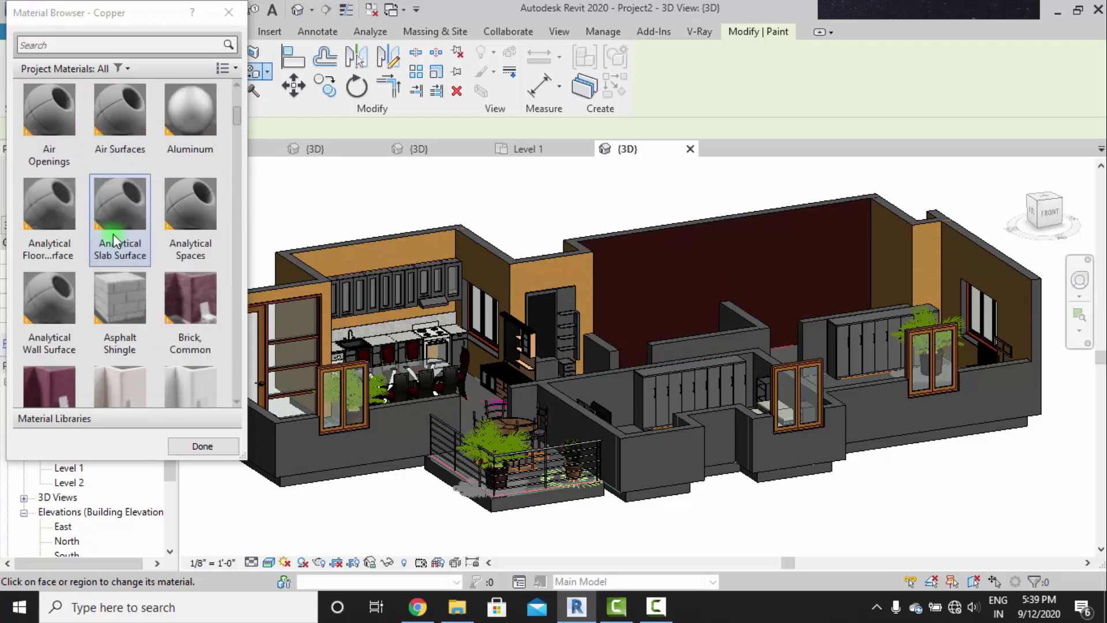
{"action": "scroll", "coordinate": [116, 296], "scroll_direction": "down", "scroll_amount": 10}
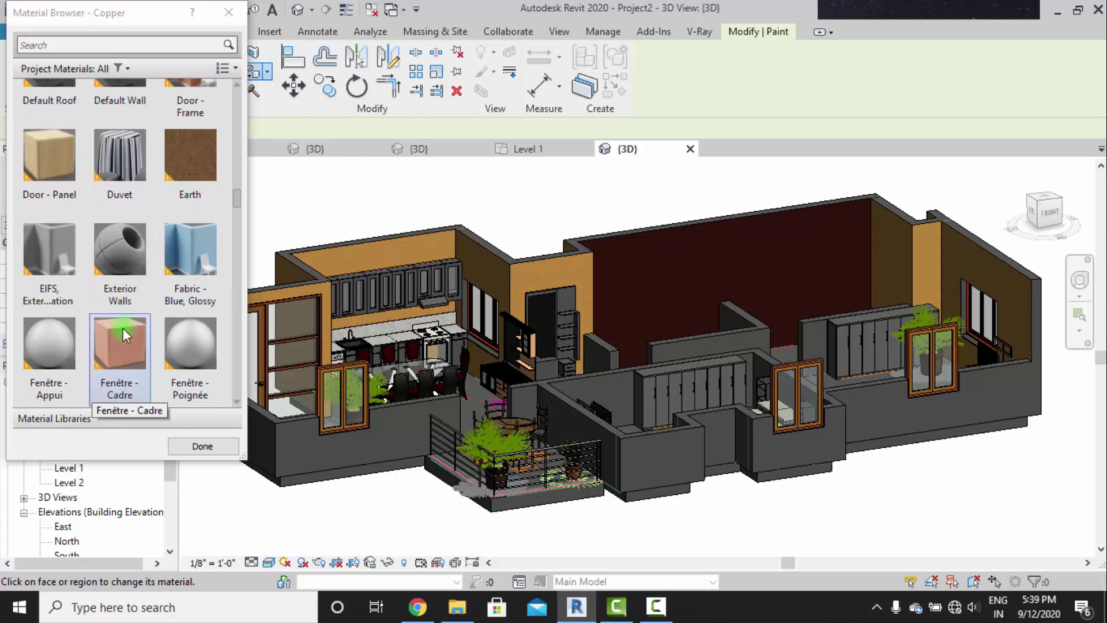
{"action": "left_click", "coordinate": [49, 168]}
{"action": "left_click", "coordinate": [721, 254]}
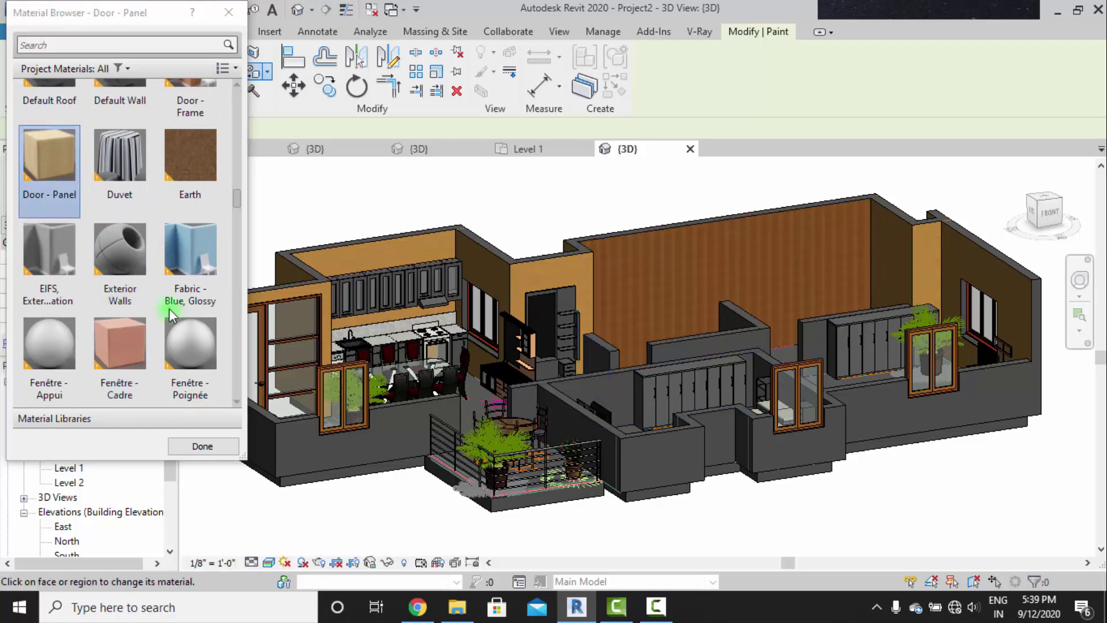
Paint the long back wall with the red Fenêtre - Cadre material and end the Paint command.
{"action": "left_click", "coordinate": [119, 351]}
{"action": "left_click", "coordinate": [677, 281]}
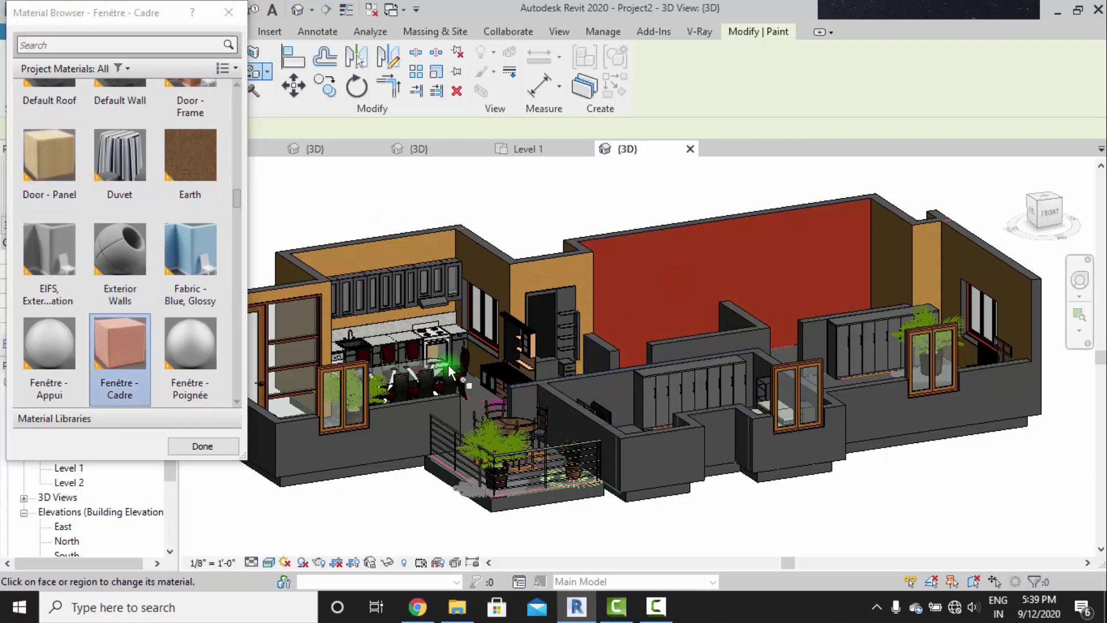
{"action": "scroll", "coordinate": [521, 368], "scroll_direction": "up", "scroll_amount": 1}
{"action": "scroll", "coordinate": [793, 269], "scroll_direction": "up", "scroll_amount": 1}
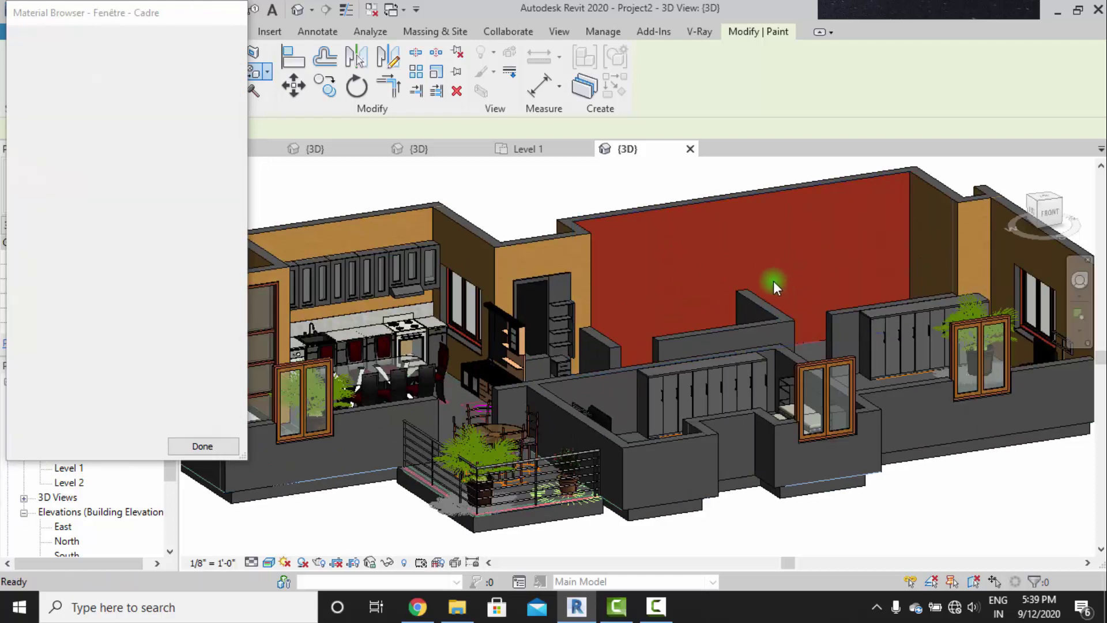
{"action": "key", "text": "Escape"}
{"action": "scroll", "coordinate": [624, 372], "scroll_direction": "up", "scroll_amount": 1}
{"action": "scroll", "coordinate": [729, 445], "scroll_direction": "up", "scroll_amount": 1}
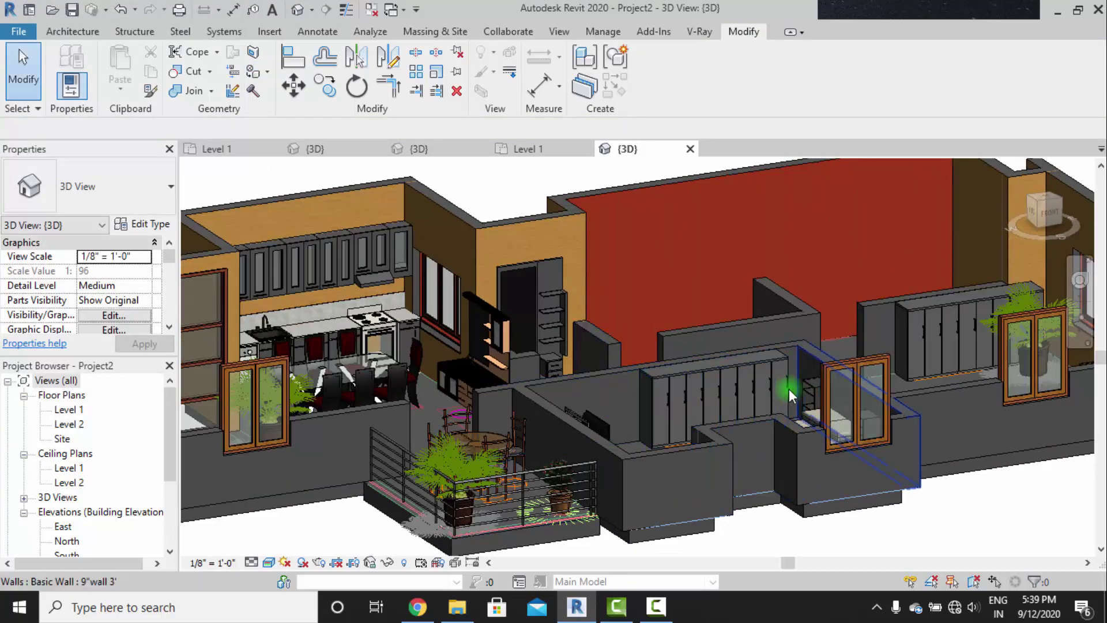
{"action": "scroll", "coordinate": [731, 355], "scroll_direction": "down", "scroll_amount": 1}
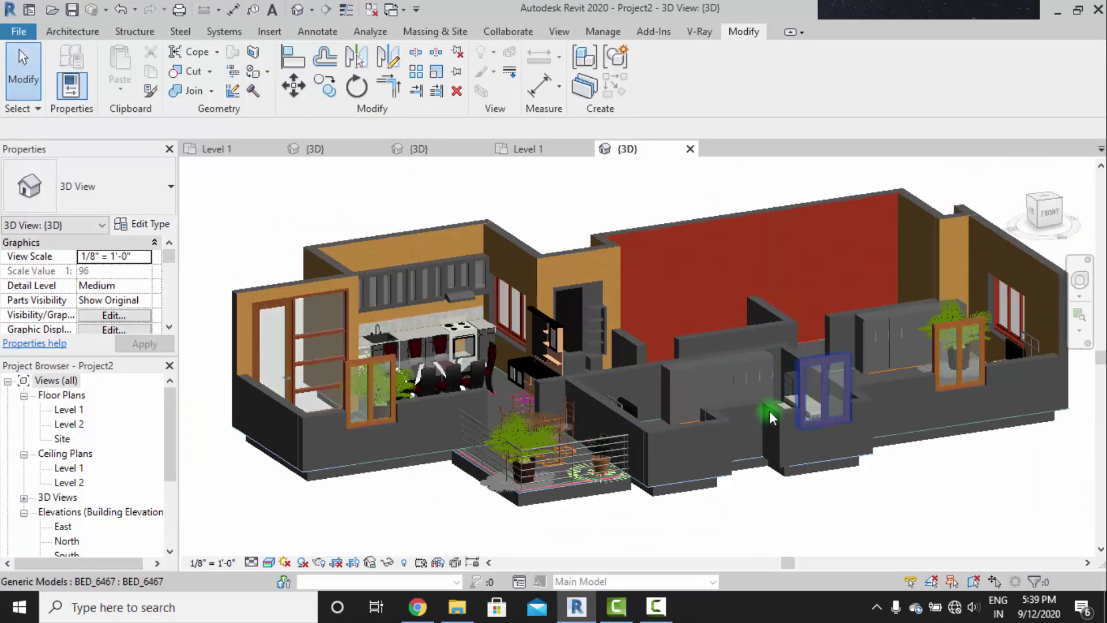
Assign the cabinet material to the exterior layer in the 9"wall 3' type's structure.
{"action": "left_click", "coordinate": [670, 430]}
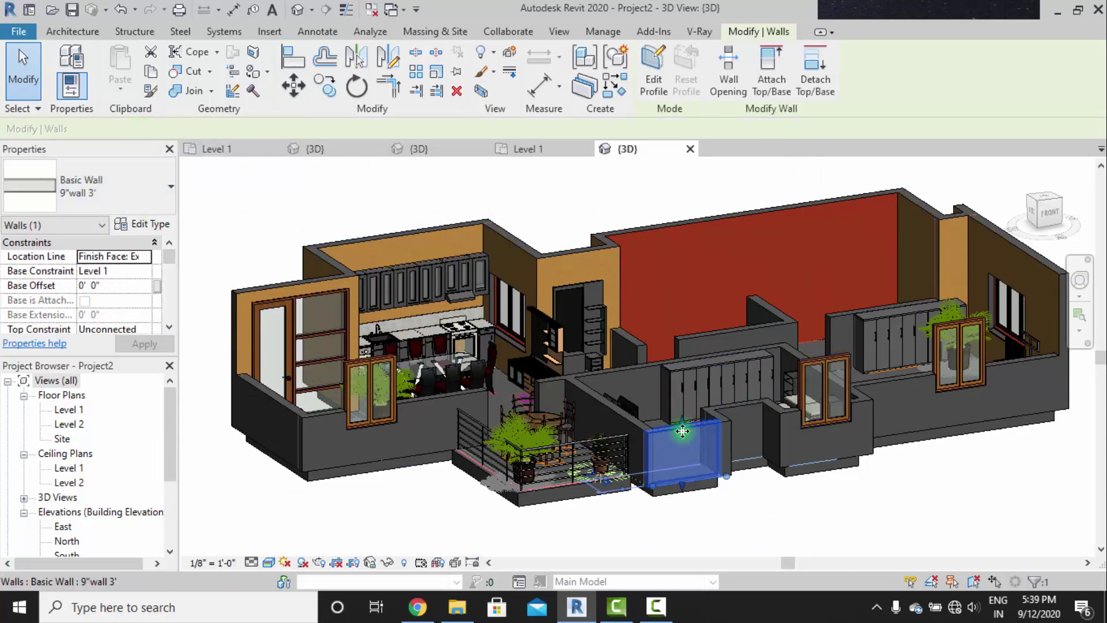
{"action": "left_click", "coordinate": [144, 225]}
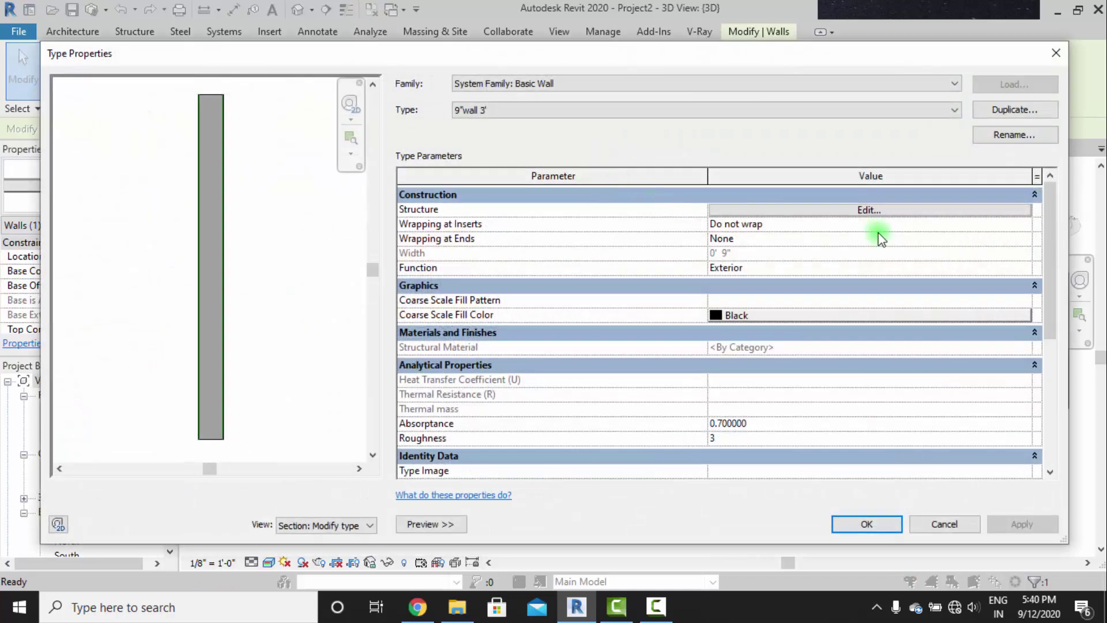
{"action": "left_click", "coordinate": [888, 209]}
{"action": "left_click", "coordinate": [682, 193]}
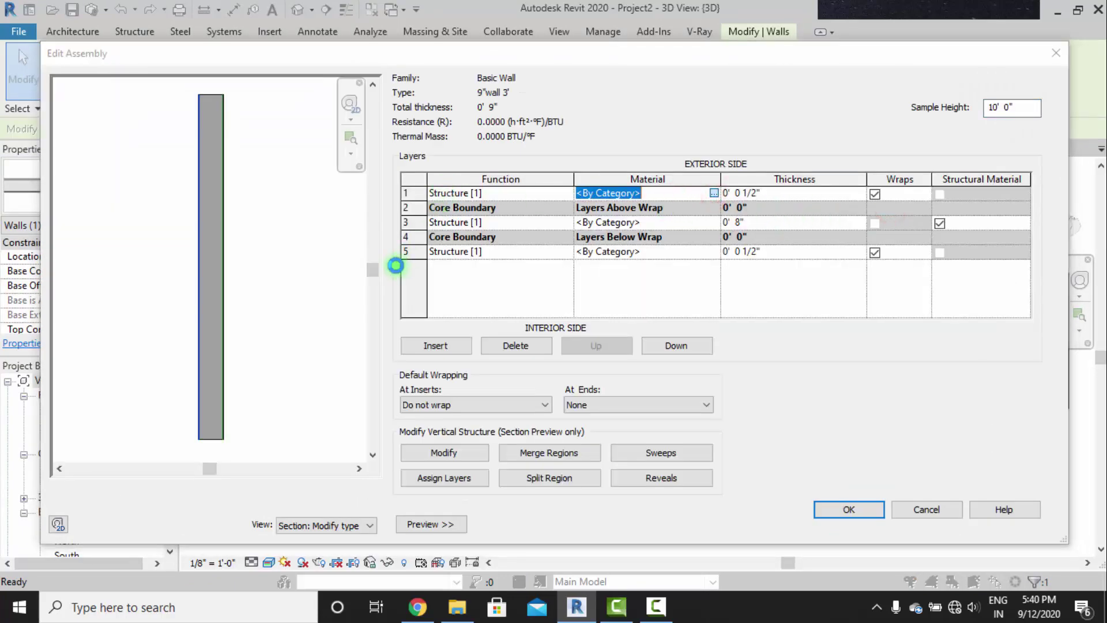
{"action": "left_click", "coordinate": [343, 278]}
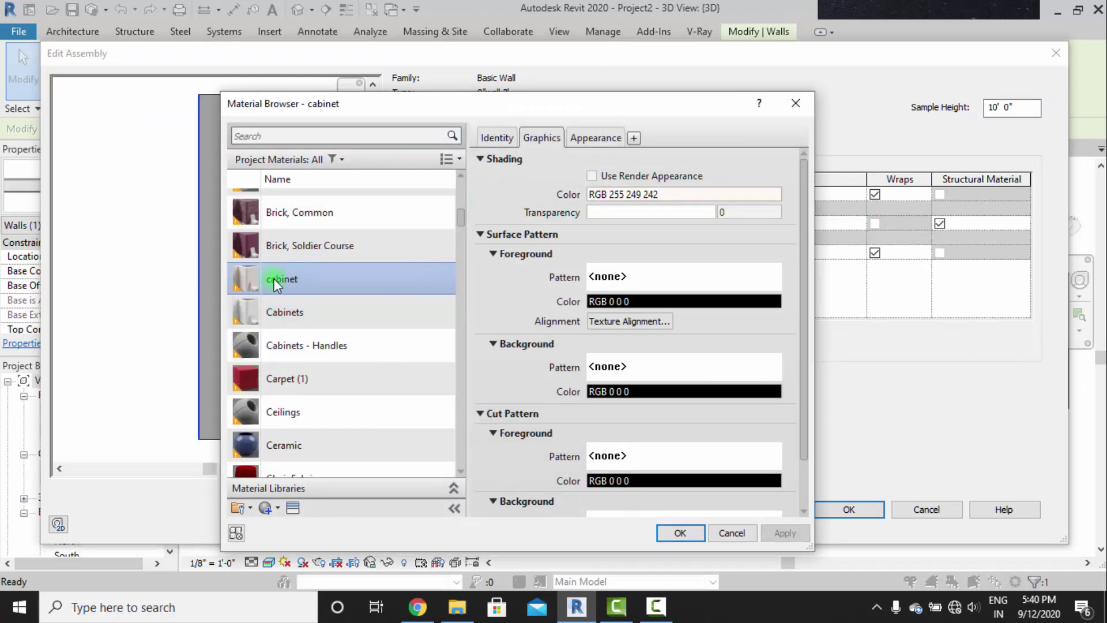
{"action": "left_click", "coordinate": [681, 533]}
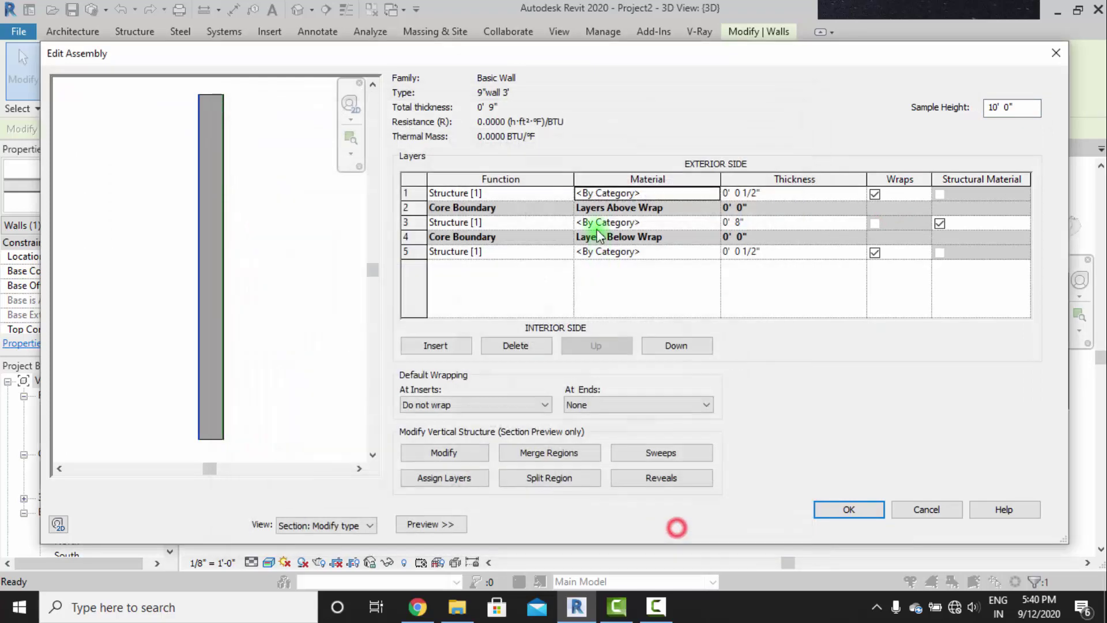
Set the core and interior layers of the 9"wall 3' type to the cabinet material and apply the type changes.
{"action": "left_click", "coordinate": [649, 222]}
{"action": "type", "text": "cabinet"}
{"action": "left_click", "coordinate": [673, 252]}
{"action": "type", "text": "cabinet"}
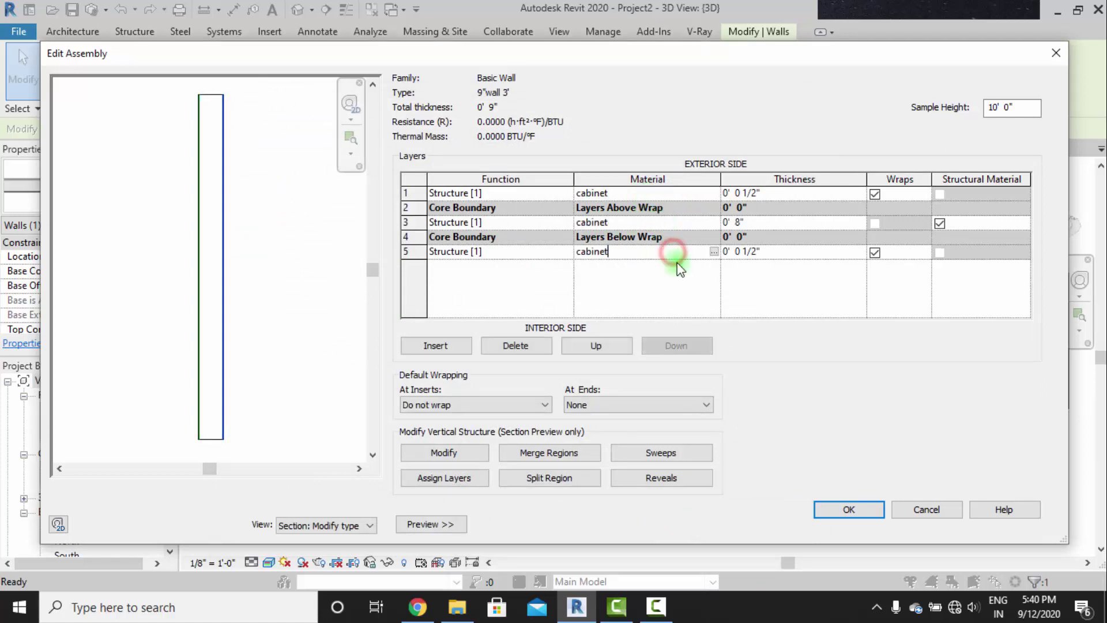
{"action": "left_click", "coordinate": [850, 509]}
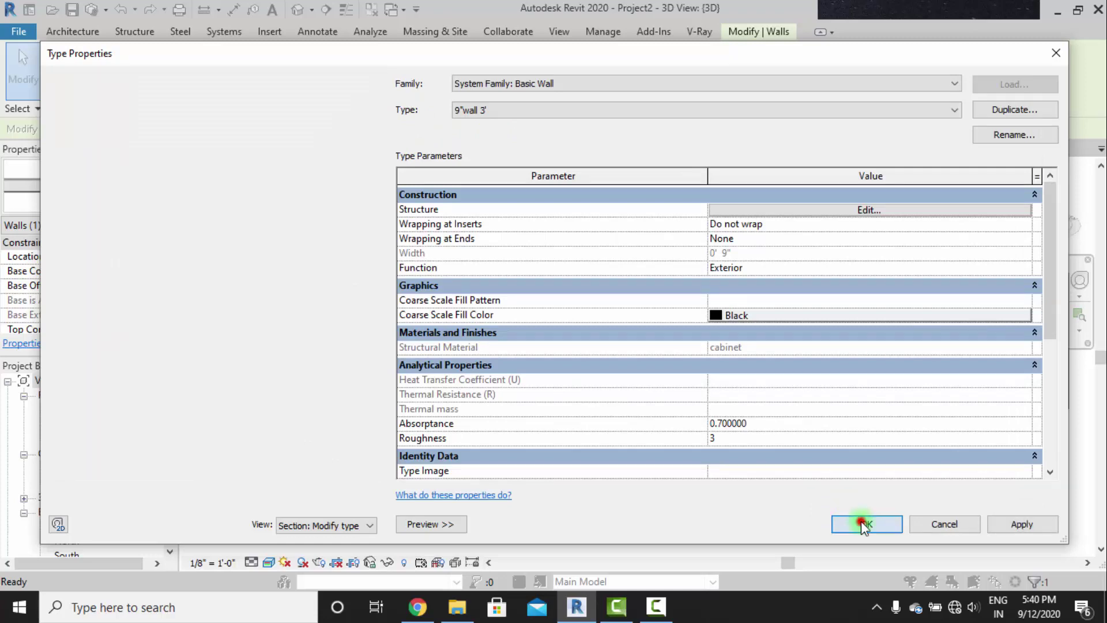
{"action": "left_click", "coordinate": [859, 519]}
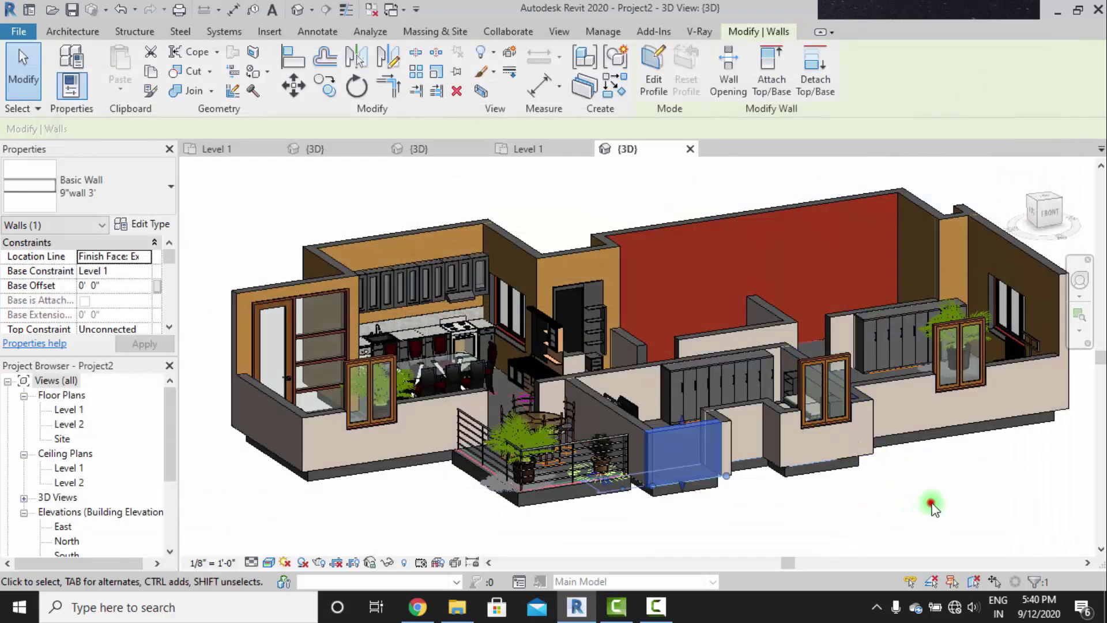
{"action": "left_click", "coordinate": [930, 506]}
Examine the side faces and top surfaces of the low walls around the front bedroom.
{"action": "middle_click_drag", "start_coordinate": [731, 427], "coordinate": [818, 483], "text": "shift"}
{"action": "scroll", "coordinate": [766, 409], "scroll_direction": "up", "scroll_amount": 1}
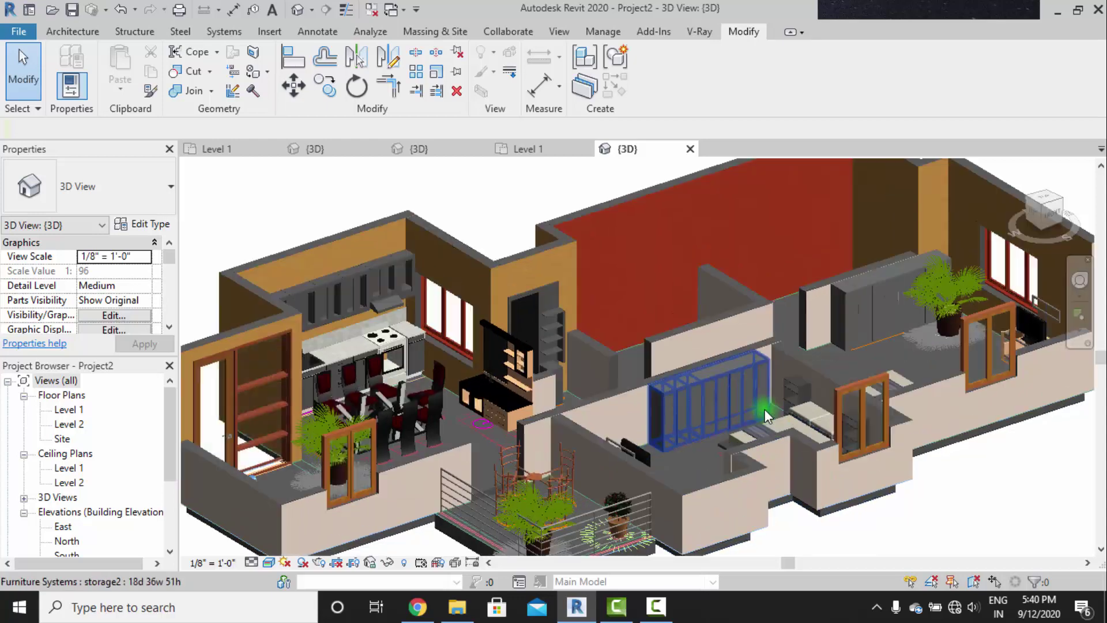
{"action": "middle_click_drag", "start_coordinate": [771, 435], "coordinate": [772, 423], "text": "shift"}
{"action": "scroll", "coordinate": [753, 490], "scroll_direction": "up", "scroll_amount": 1}
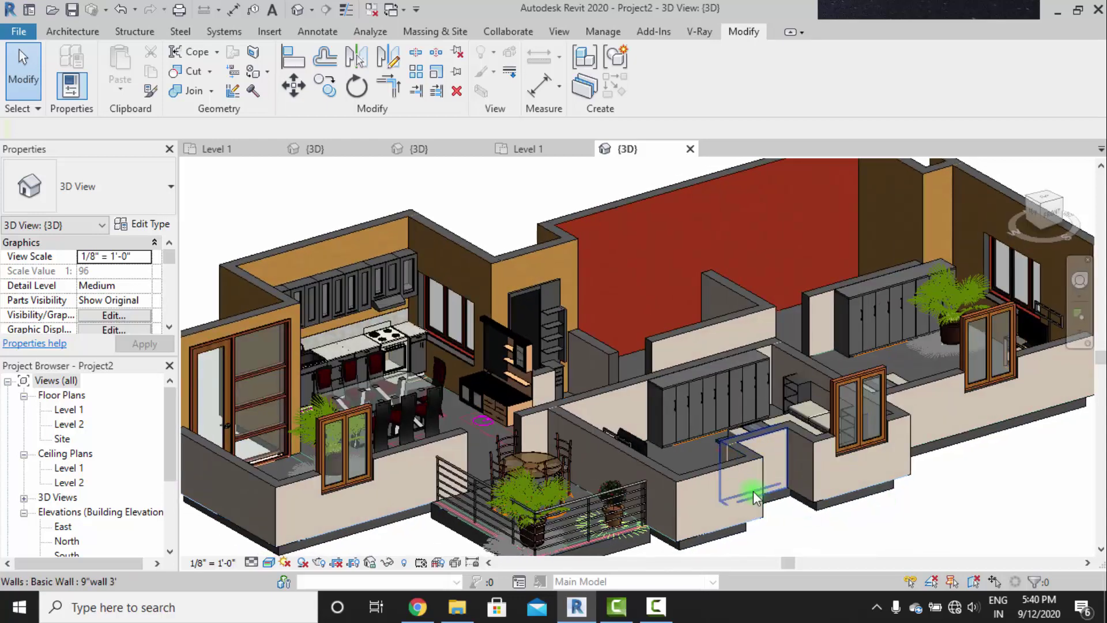
{"action": "scroll", "coordinate": [729, 484], "scroll_direction": "up", "scroll_amount": 2}
{"action": "scroll", "coordinate": [732, 457], "scroll_direction": "up", "scroll_amount": 2}
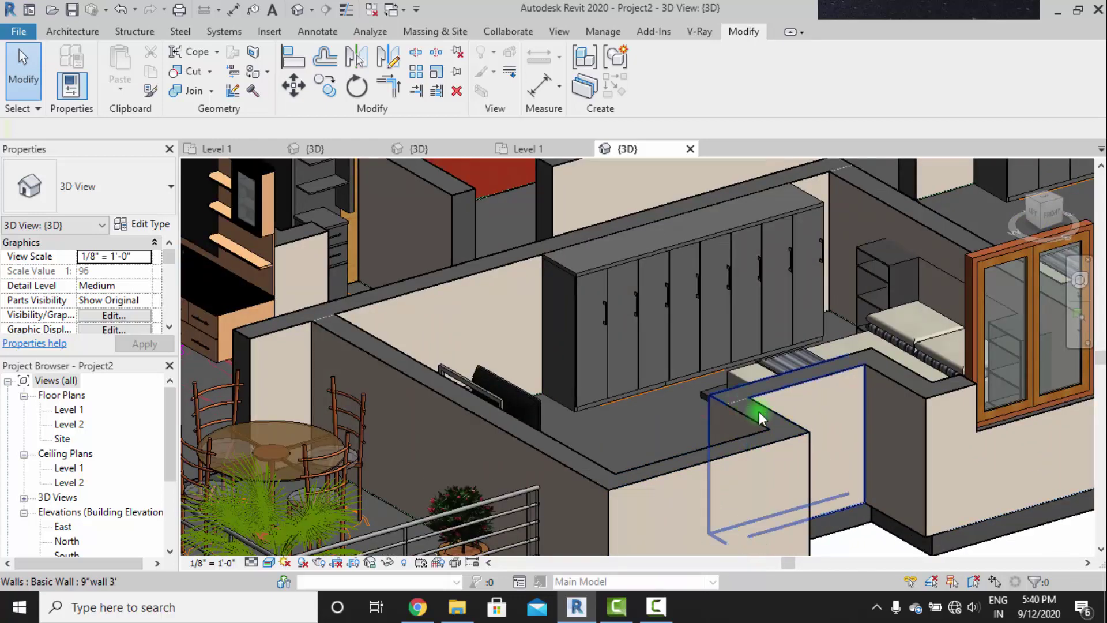
{"action": "scroll", "coordinate": [769, 438], "scroll_direction": "up", "scroll_amount": 2}
{"action": "scroll", "coordinate": [737, 443], "scroll_direction": "down", "scroll_amount": 2}
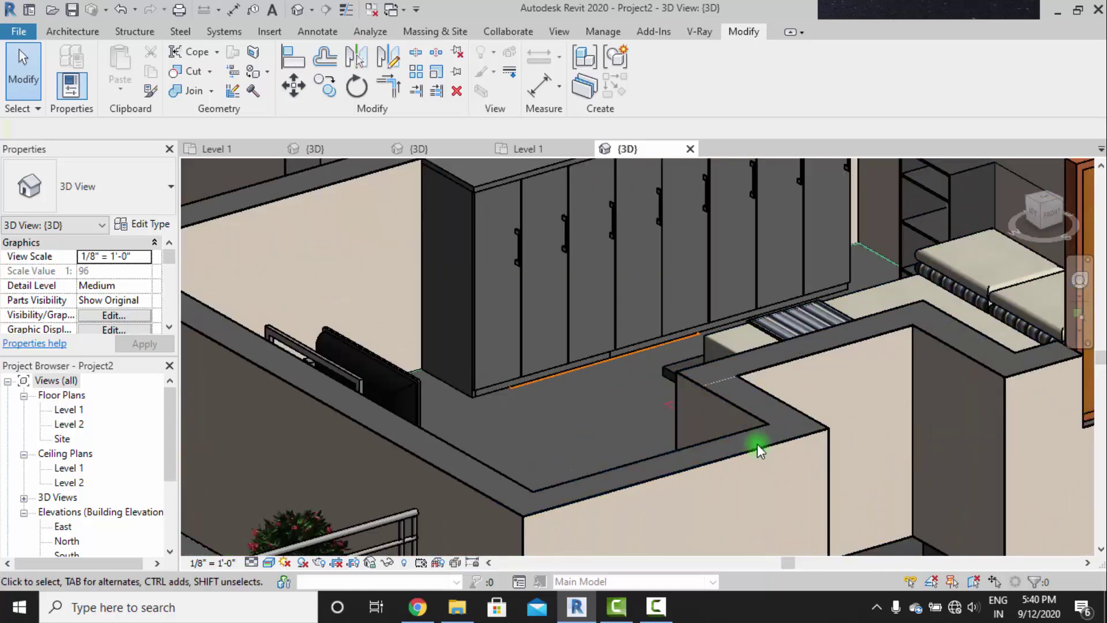
{"action": "scroll", "coordinate": [759, 442], "scroll_direction": "down", "scroll_amount": 1}
{"action": "scroll", "coordinate": [794, 399], "scroll_direction": "down", "scroll_amount": 1}
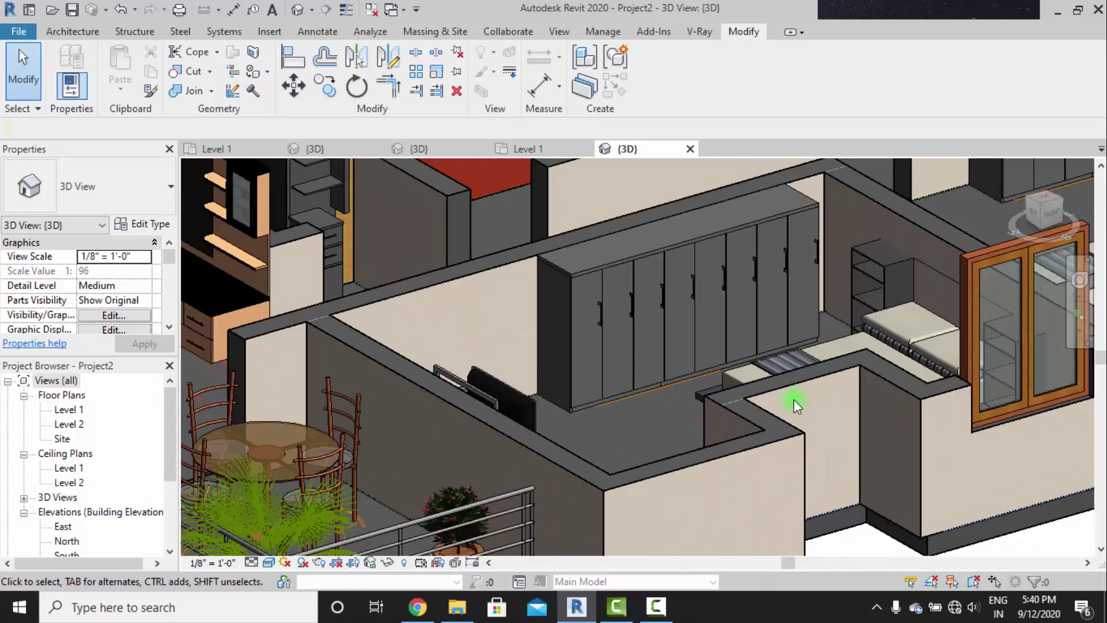
{"action": "scroll", "coordinate": [747, 427], "scroll_direction": "down", "scroll_amount": 2}
{"action": "scroll", "coordinate": [793, 437], "scroll_direction": "up", "scroll_amount": 3}
Set the 9"wall 3' type's Wrapping at Inserts to Interior and Wrapping at Ends to Exterior.
{"action": "left_click", "coordinate": [764, 446]}
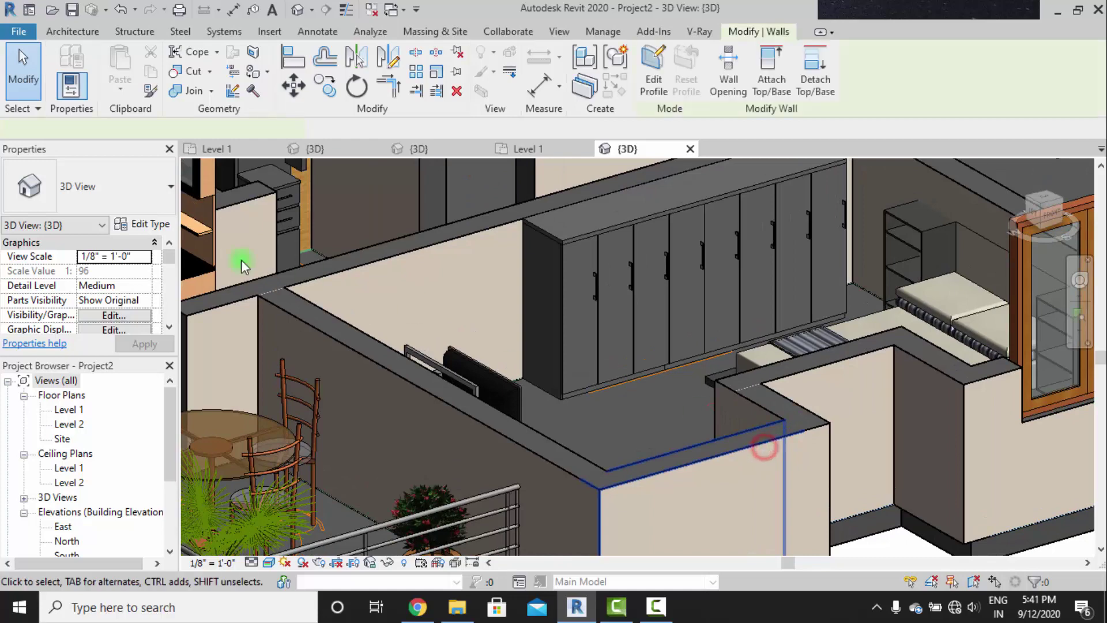
{"action": "left_click", "coordinate": [151, 224]}
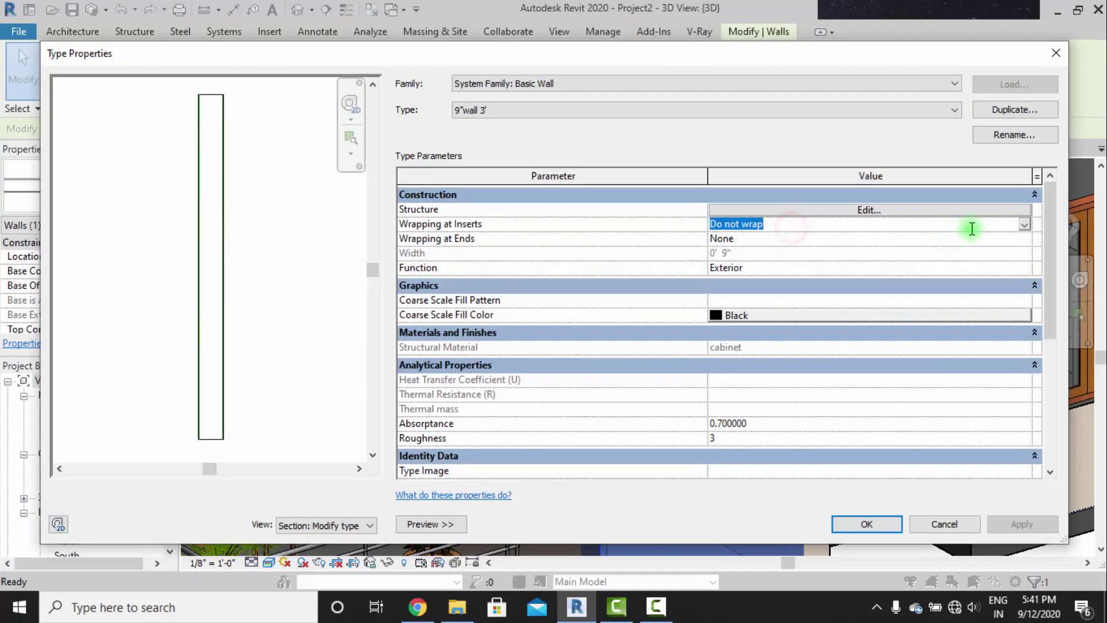
{"action": "left_click", "coordinate": [1023, 226]}
{"action": "left_click", "coordinate": [727, 262]}
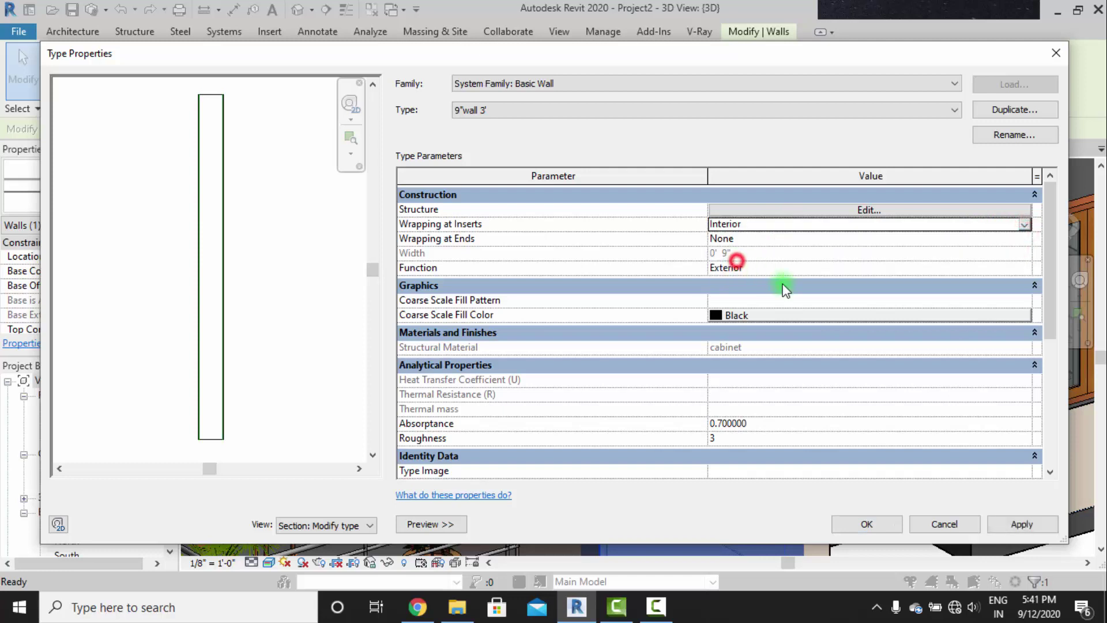
{"action": "left_click", "coordinate": [795, 237]}
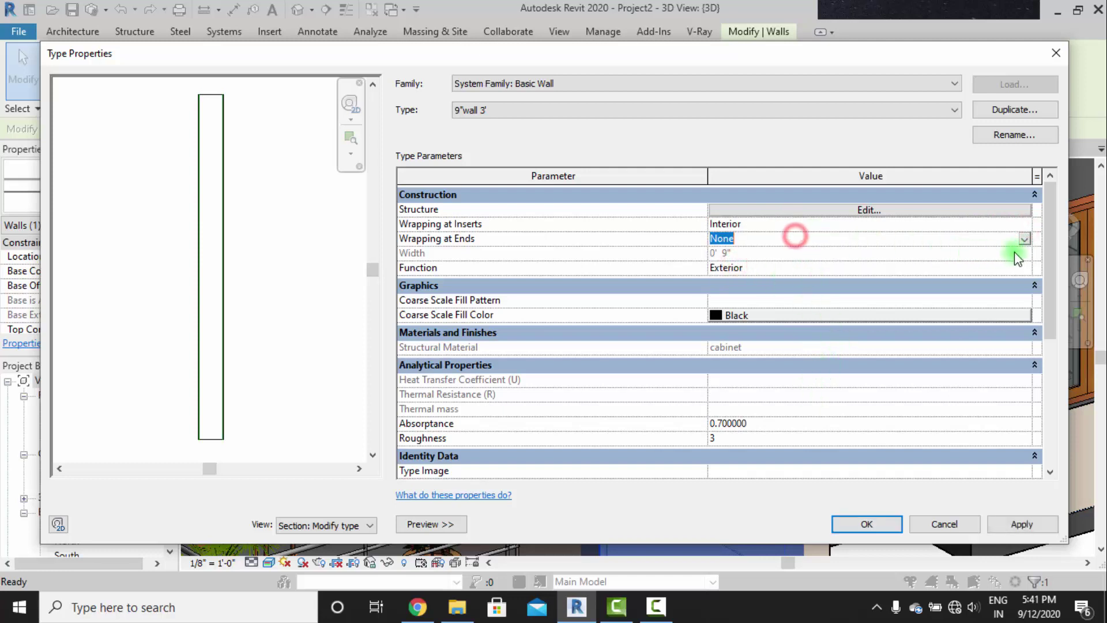
{"action": "left_click", "coordinate": [1023, 239]}
{"action": "left_click", "coordinate": [744, 269]}
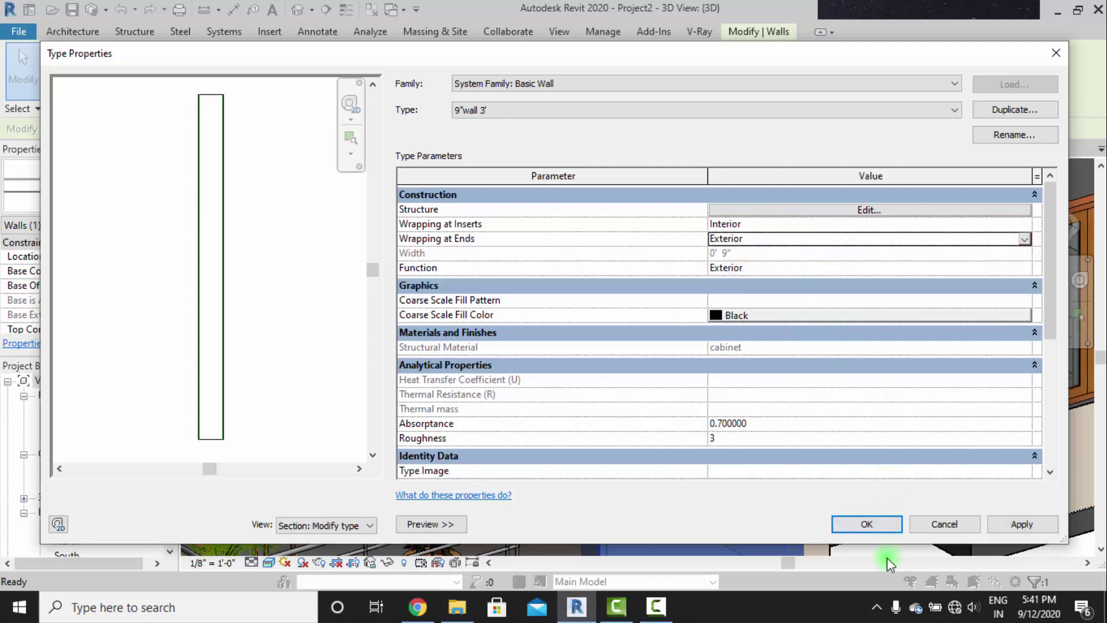
{"action": "left_click", "coordinate": [866, 525]}
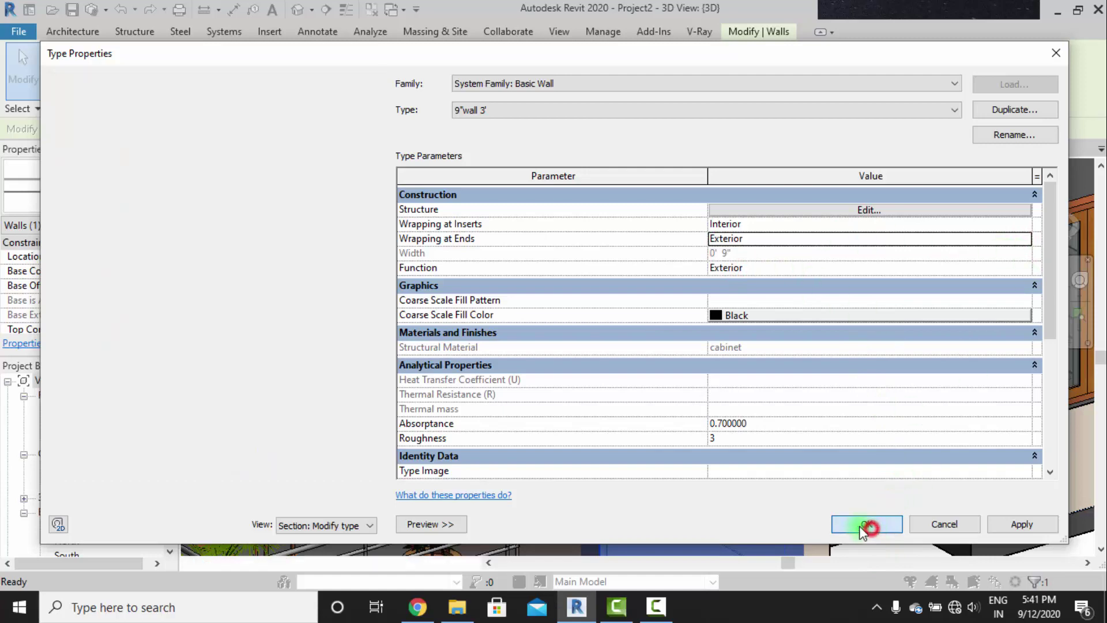
{"action": "key", "text": "Escape"}
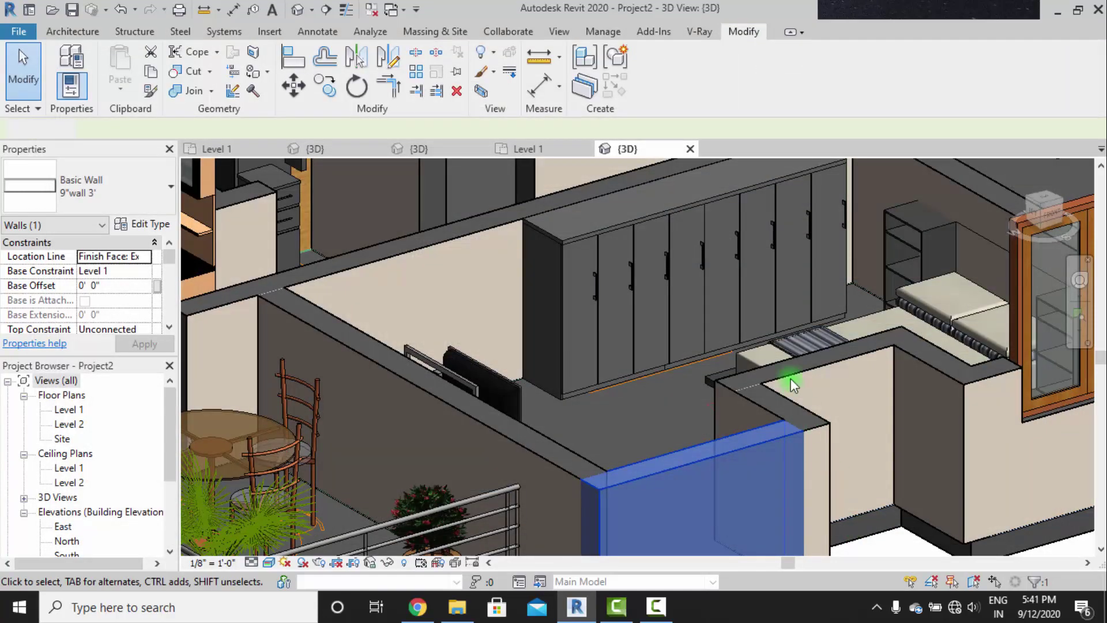
Examine the low walls and the red back wall from several angles across the whole model.
{"action": "scroll", "coordinate": [773, 376], "scroll_direction": "down", "scroll_amount": 2}
{"action": "scroll", "coordinate": [772, 373], "scroll_direction": "down", "scroll_amount": 3}
{"action": "middle_click_drag", "start_coordinate": [857, 477], "coordinate": [868, 450], "text": "shift"}
{"action": "scroll", "coordinate": [887, 462], "scroll_direction": "down", "scroll_amount": 1}
{"action": "middle_click_drag", "start_coordinate": [896, 493], "coordinate": [849, 530]}
{"action": "scroll", "coordinate": [886, 447], "scroll_direction": "up", "scroll_amount": 1}
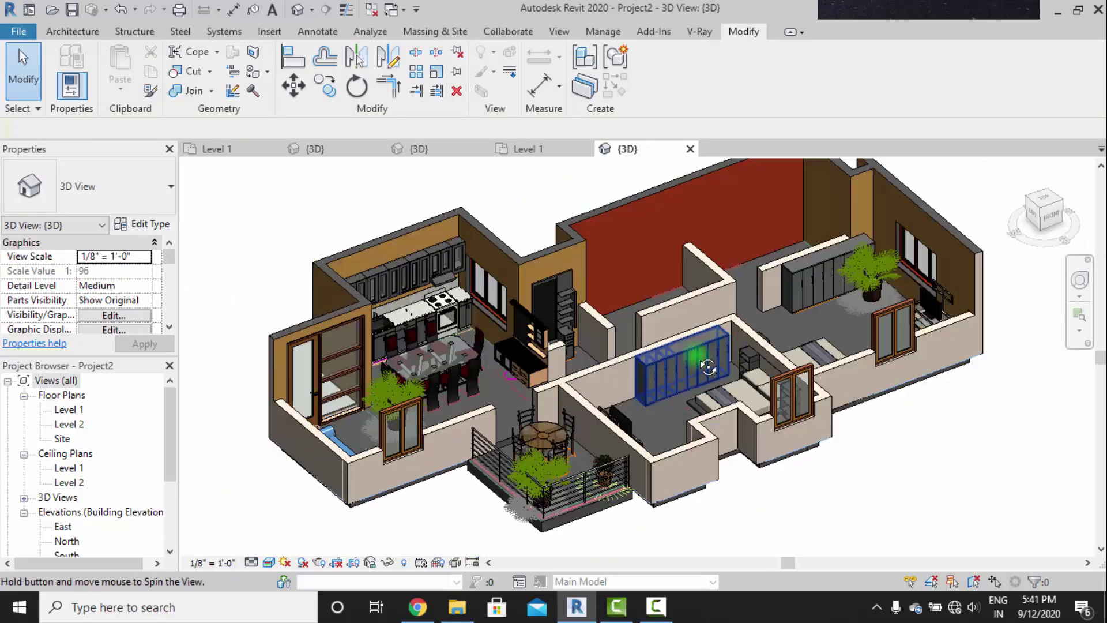
{"action": "middle_click_drag", "start_coordinate": [708, 367], "coordinate": [657, 297], "text": "shift"}
{"action": "scroll", "coordinate": [634, 299], "scroll_direction": "up", "scroll_amount": 2}
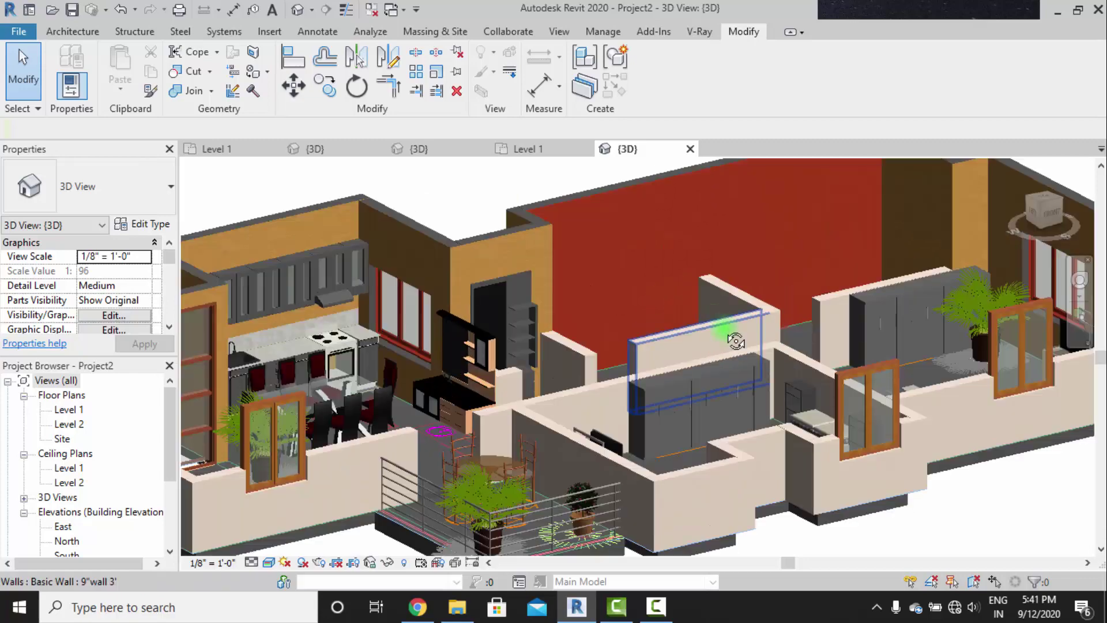
{"action": "middle_click_drag", "start_coordinate": [736, 341], "coordinate": [718, 360], "text": "shift"}
{"action": "scroll", "coordinate": [719, 359], "scroll_direction": "down", "scroll_amount": 2}
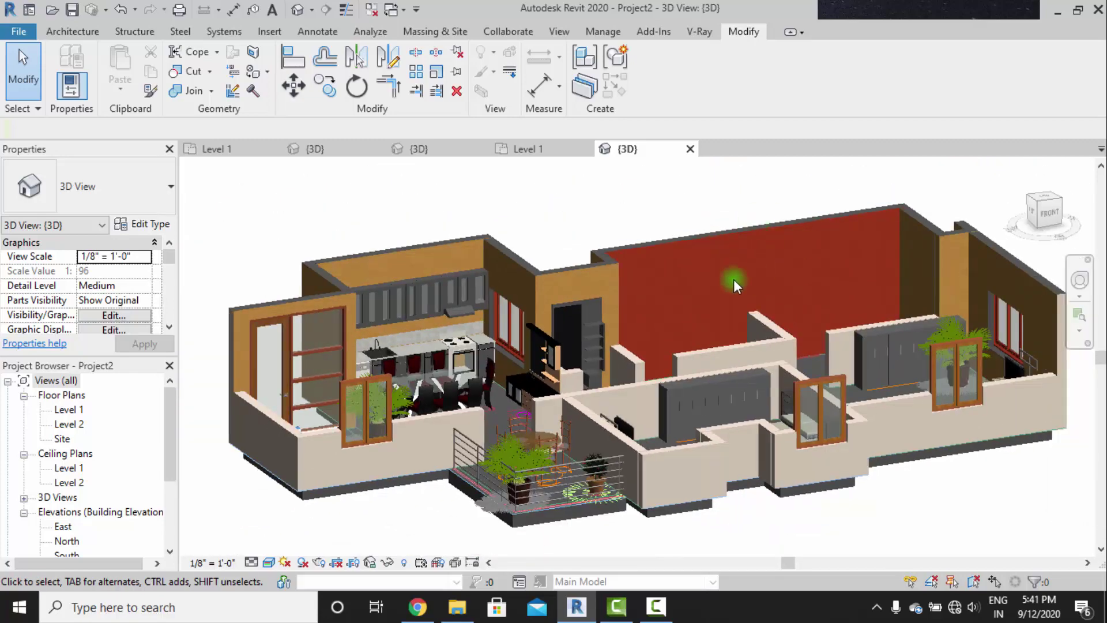
{"action": "scroll", "coordinate": [751, 282], "scroll_direction": "up", "scroll_amount": 2}
Compare the model with the 3D view of the REVIT ARCHITECTURE PART 1 project, then return to Project2.
{"action": "left_click", "coordinate": [422, 152]}
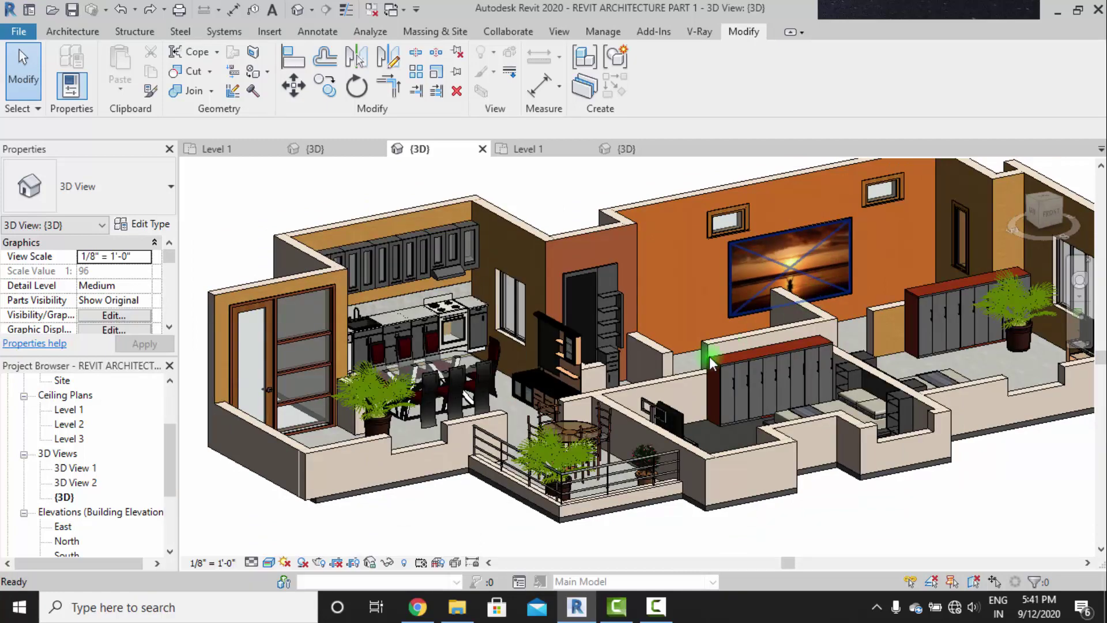
{"action": "middle_click_drag", "start_coordinate": [703, 406], "coordinate": [879, 359]}
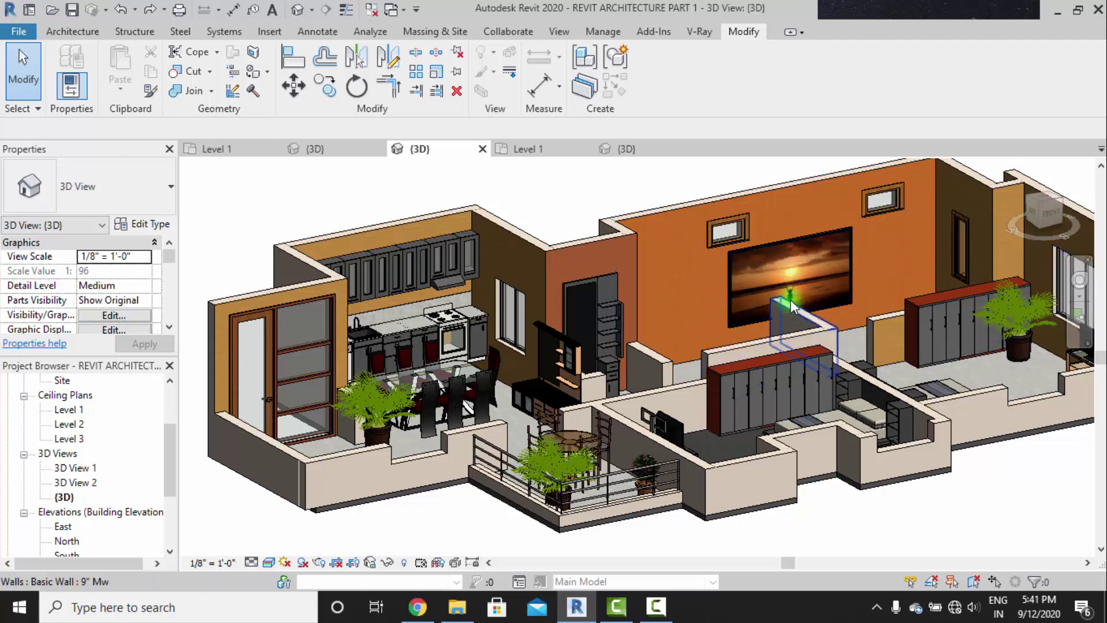
{"action": "left_click", "coordinate": [602, 151]}
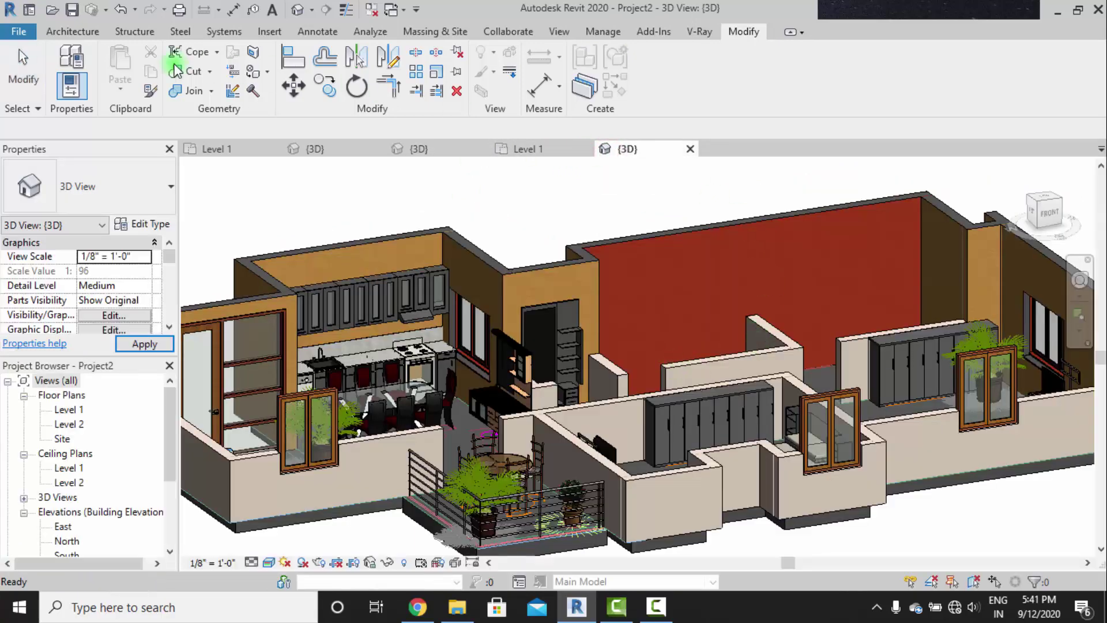
Load the M_Transom window family from the NEW Project library folder and place two 0610 x 0610mm windows high on the red back wall.
{"action": "left_click", "coordinate": [79, 30]}
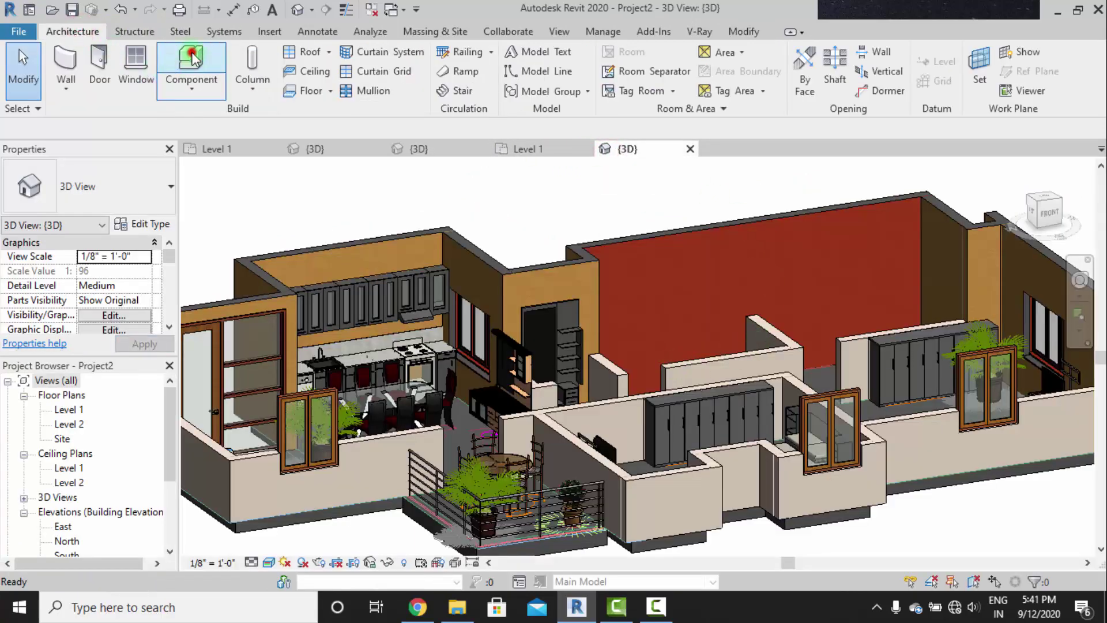
{"action": "left_click", "coordinate": [192, 57]}
{"action": "key", "text": "Escape"}
{"action": "left_click", "coordinate": [137, 68]}
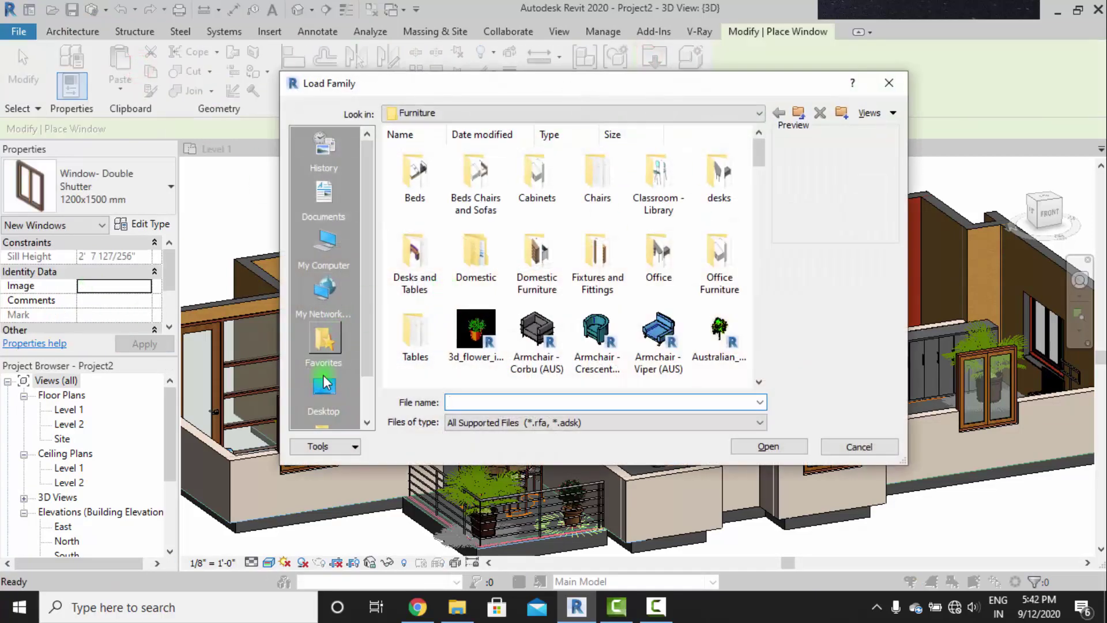
{"action": "left_click", "coordinate": [326, 383]}
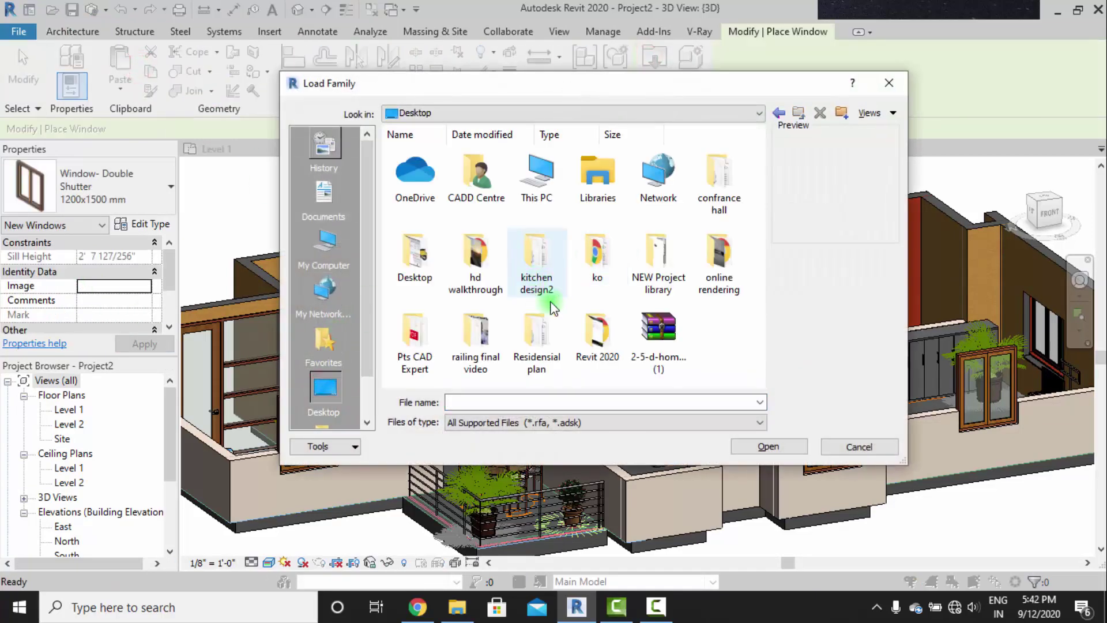
{"action": "double_click", "coordinate": [661, 257]}
{"action": "left_click", "coordinate": [597, 250]}
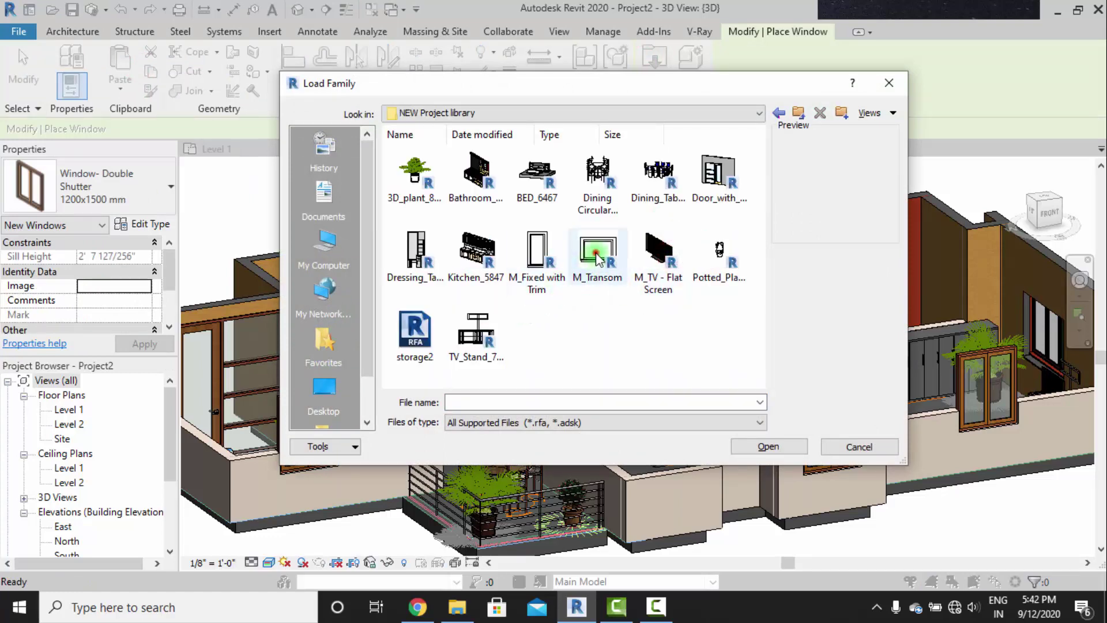
{"action": "left_click", "coordinate": [769, 448]}
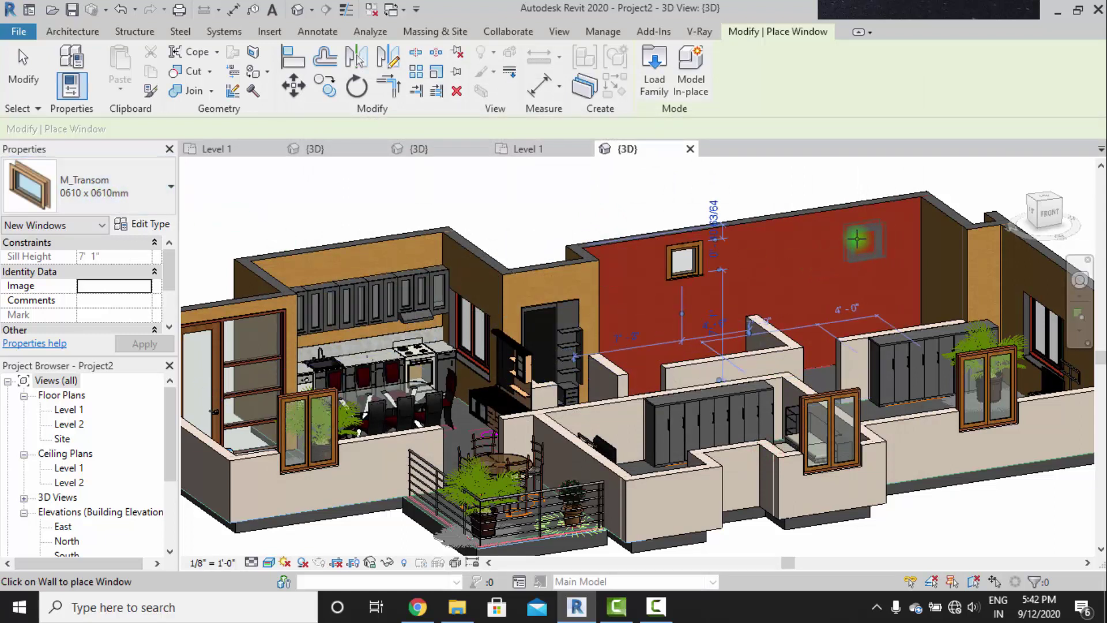
{"action": "key", "text": "Escape"}
{"action": "key", "text": "Escape"}
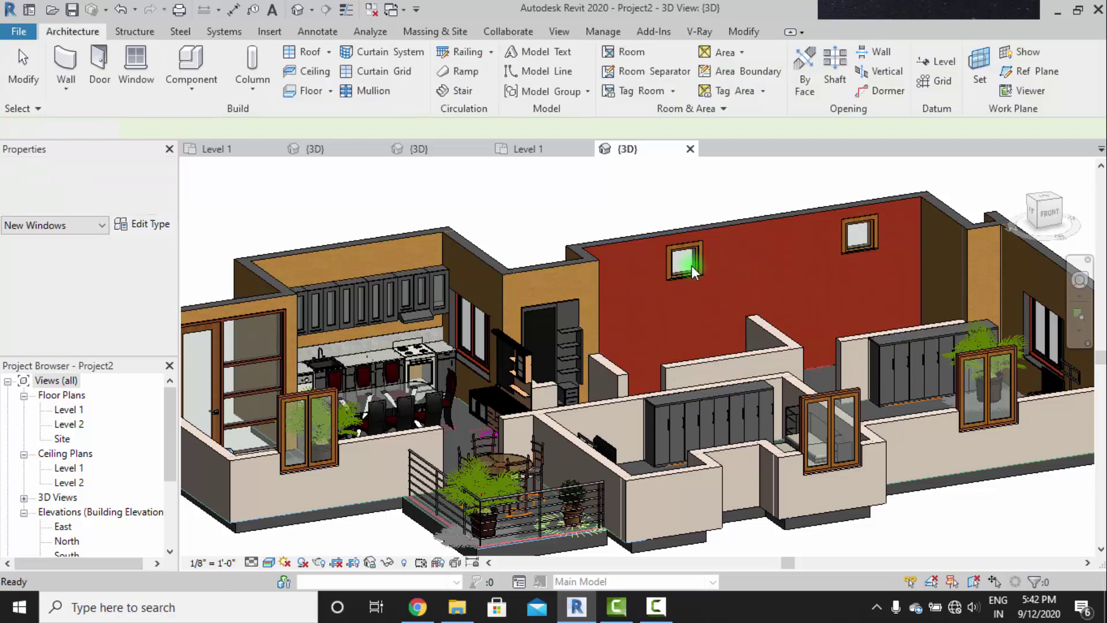
Set the M_Transom 0610 x 0610mm type's Width to 3' 0" for the windows on the red back wall.
{"action": "left_click", "coordinate": [693, 264]}
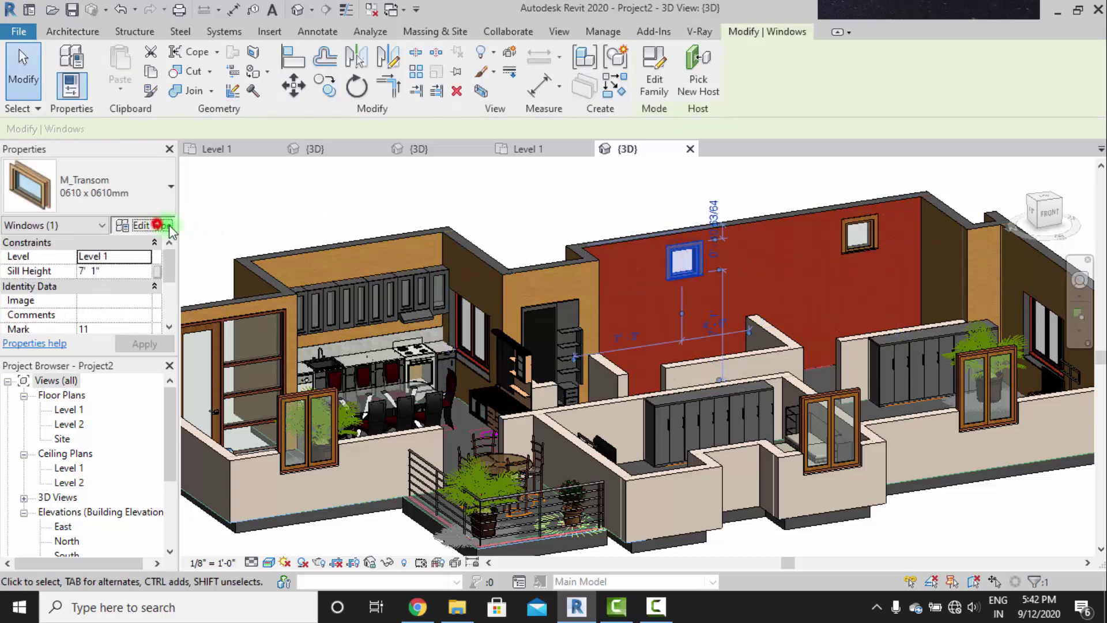
{"action": "left_click", "coordinate": [143, 225]}
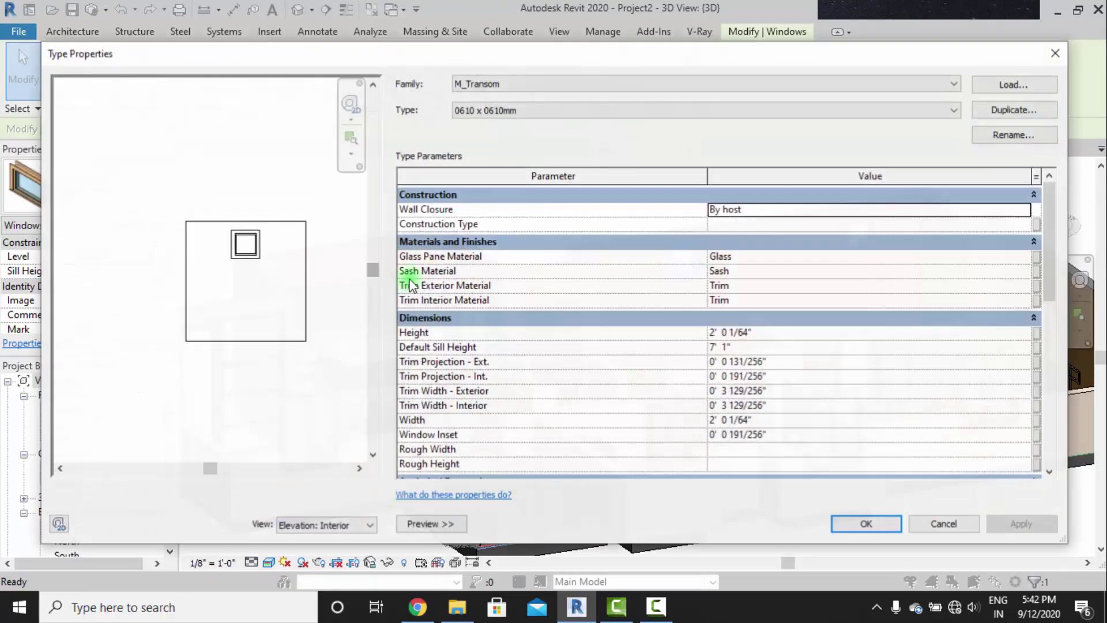
{"action": "left_click", "coordinate": [796, 420]}
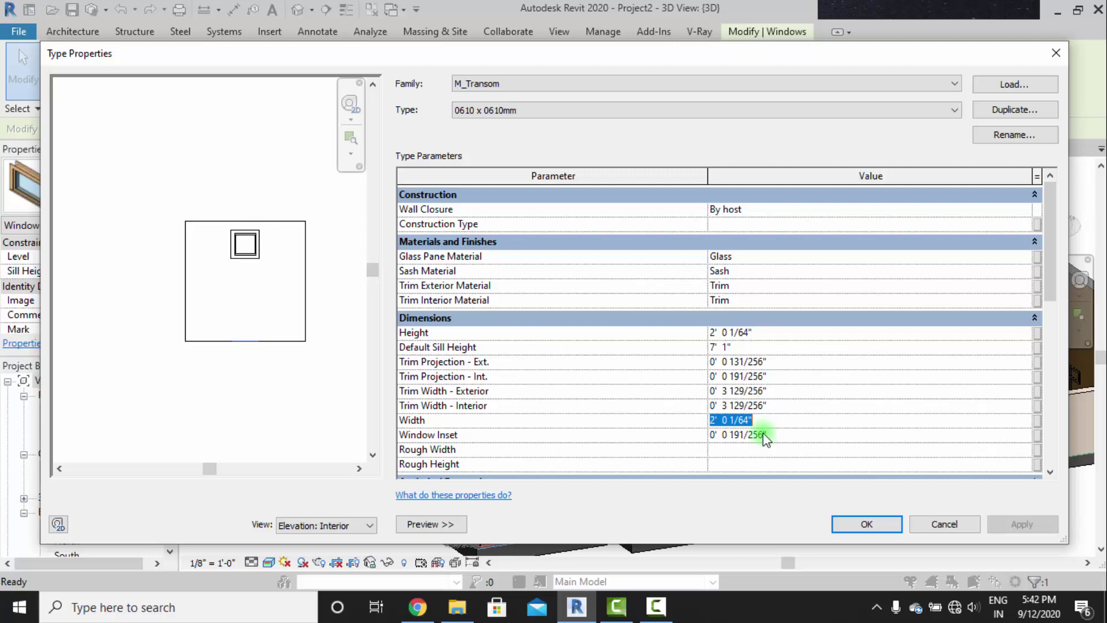
{"action": "type", "text": "3"}
{"action": "key", "text": "Return"}
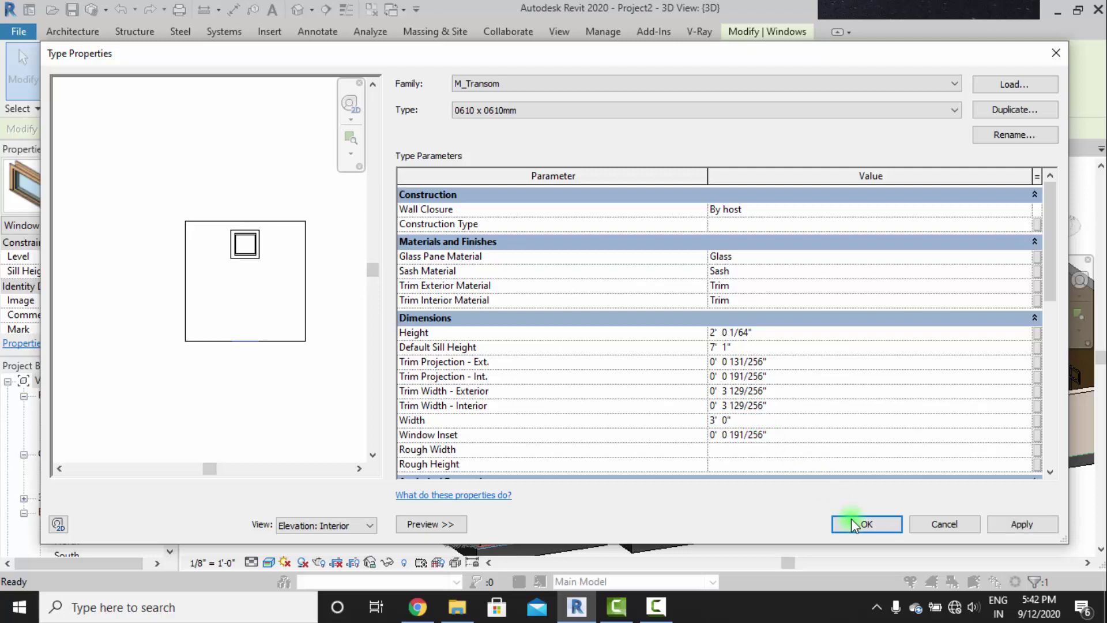
{"action": "left_click", "coordinate": [853, 523]}
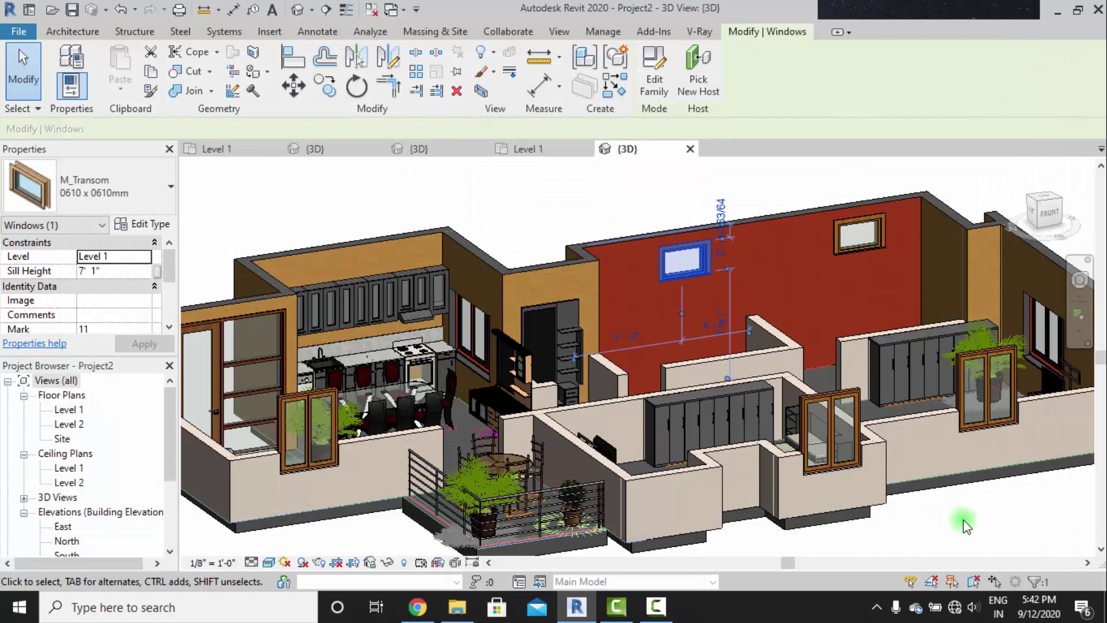
{"action": "left_click", "coordinate": [973, 519]}
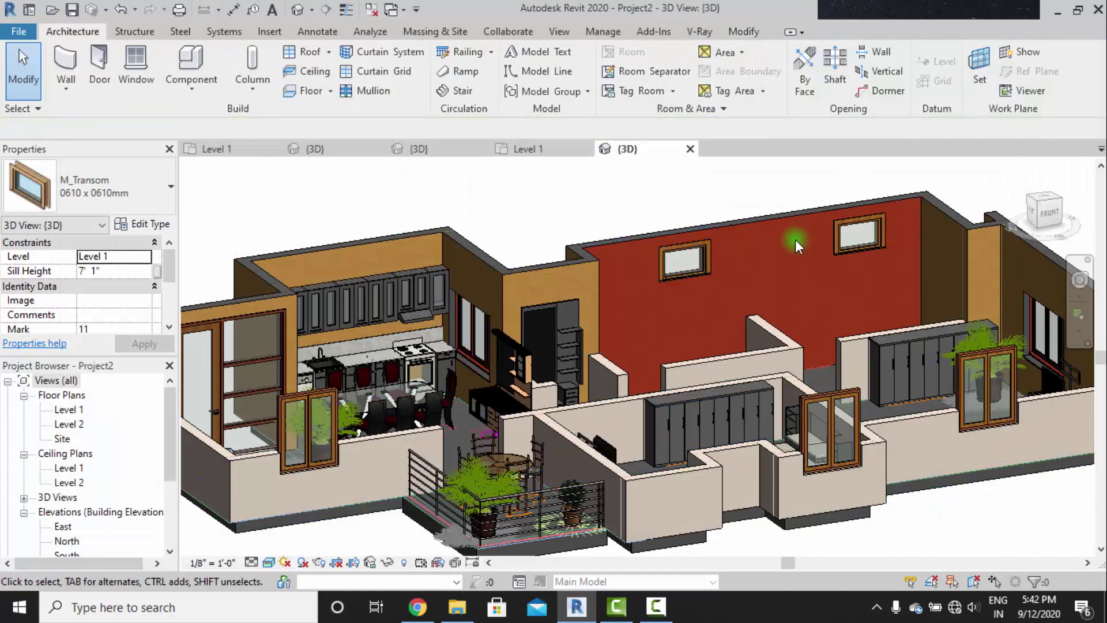
{"action": "scroll", "coordinate": [774, 283], "scroll_direction": "down", "scroll_amount": 2}
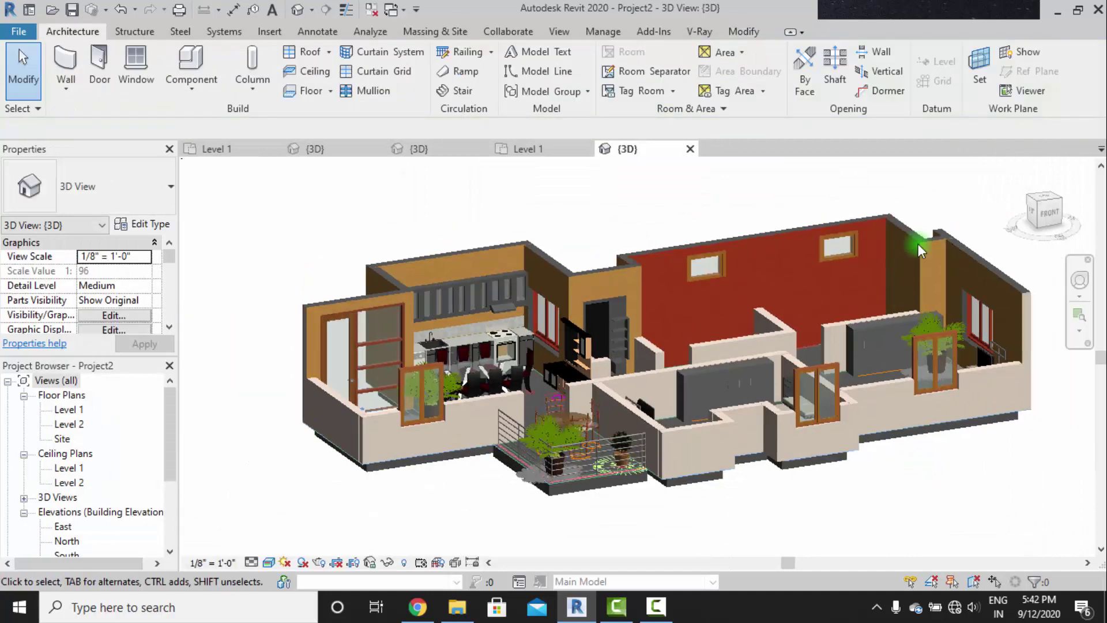
Load the M_Fixed with Trim window family and place a 0915 x 1220mm window on the brown wall adjoining the red wall.
{"action": "left_click", "coordinate": [136, 64]}
{"action": "left_click", "coordinate": [654, 74]}
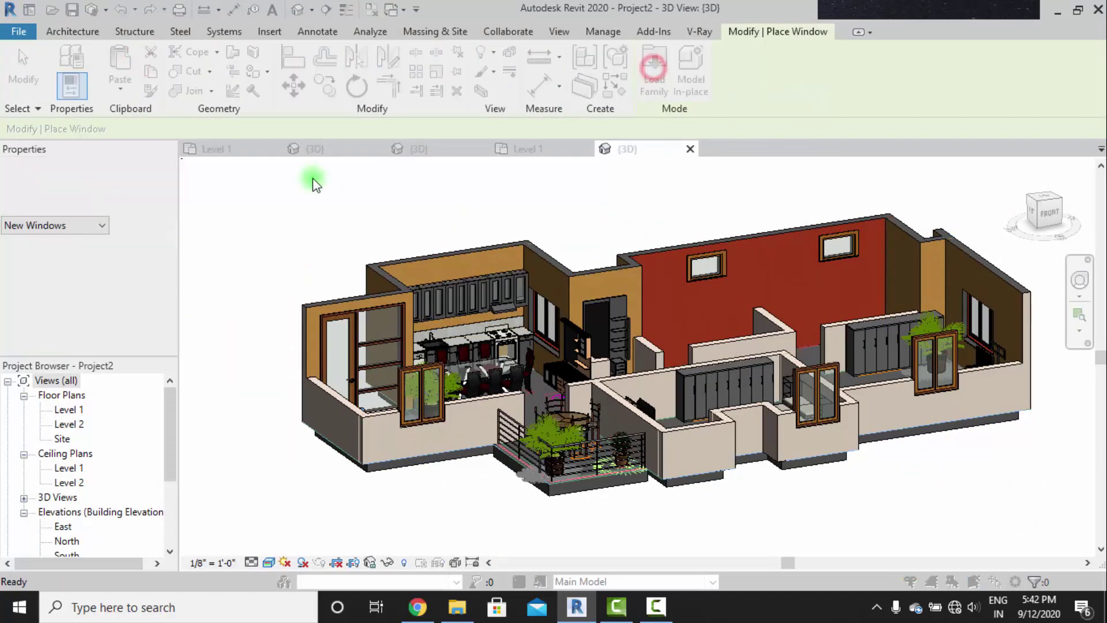
{"action": "left_click", "coordinate": [557, 265]}
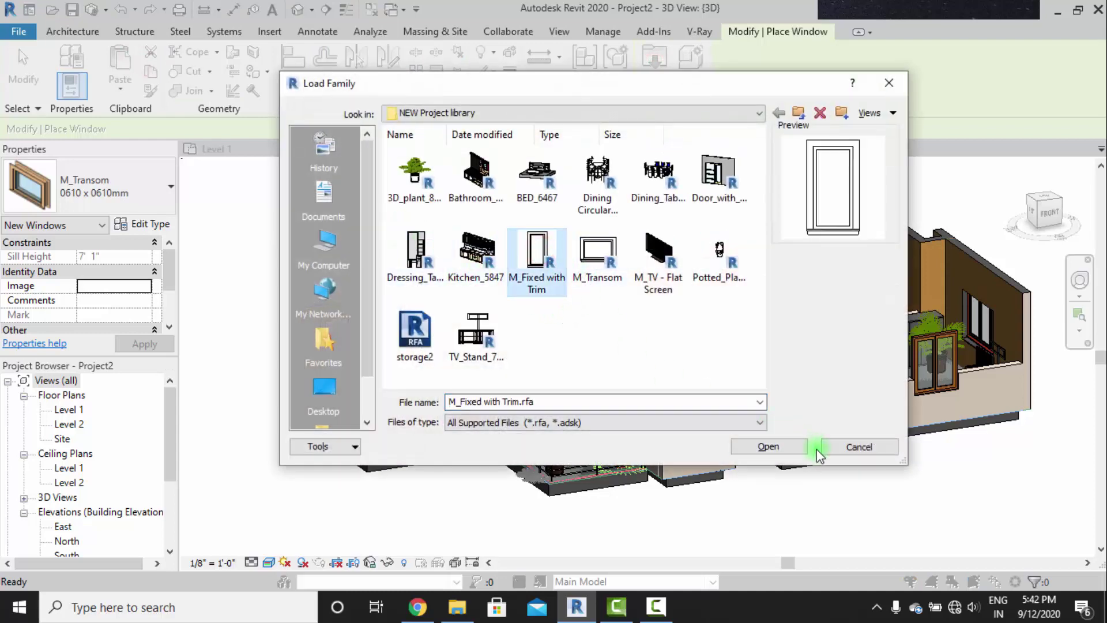
{"action": "left_click", "coordinate": [787, 446]}
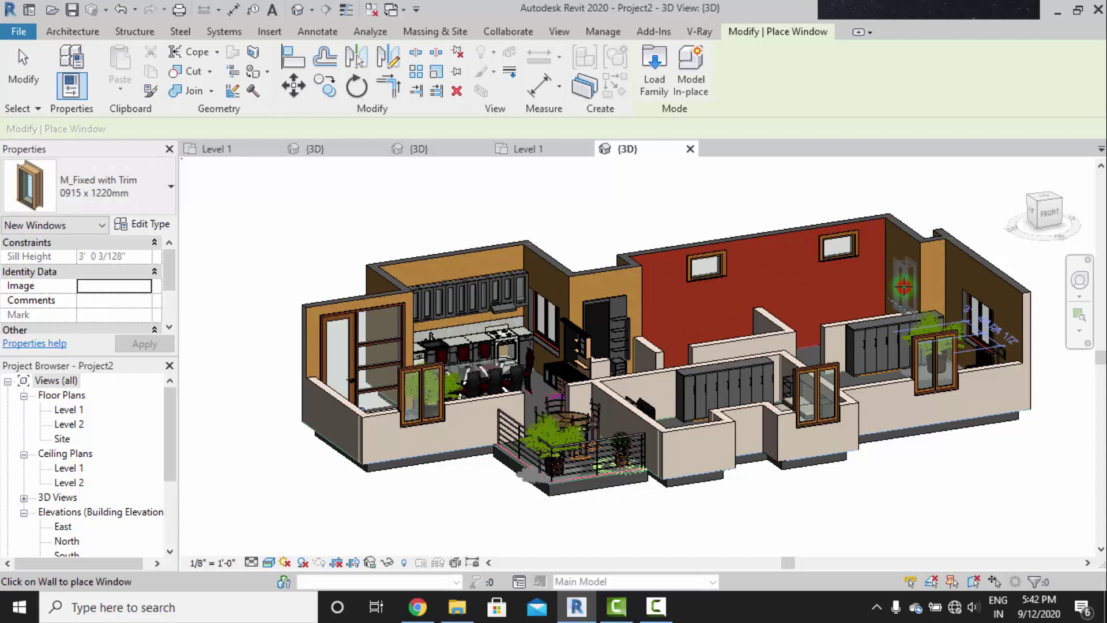
{"action": "left_click", "coordinate": [951, 312]}
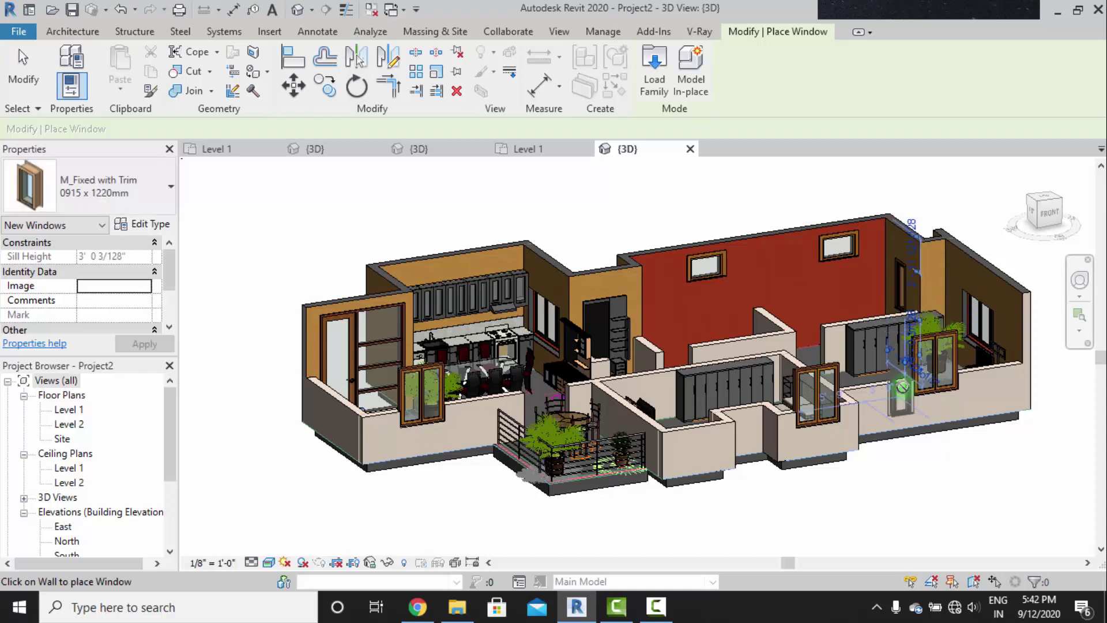
{"action": "middle_click_drag", "start_coordinate": [749, 369], "coordinate": [838, 386], "text": "shift"}
{"action": "key", "text": "Escape"}
{"action": "key", "text": "Escape"}
{"action": "scroll", "coordinate": [821, 349], "scroll_direction": "up", "scroll_amount": 2}
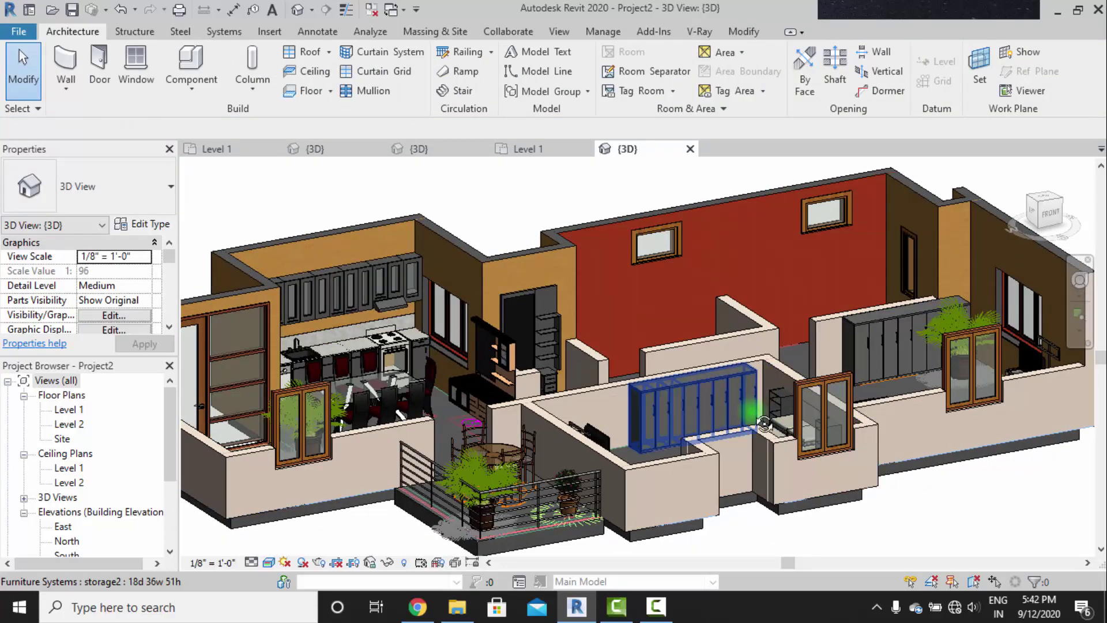
{"action": "middle_click_drag", "start_coordinate": [692, 403], "coordinate": [762, 472], "text": "shift"}
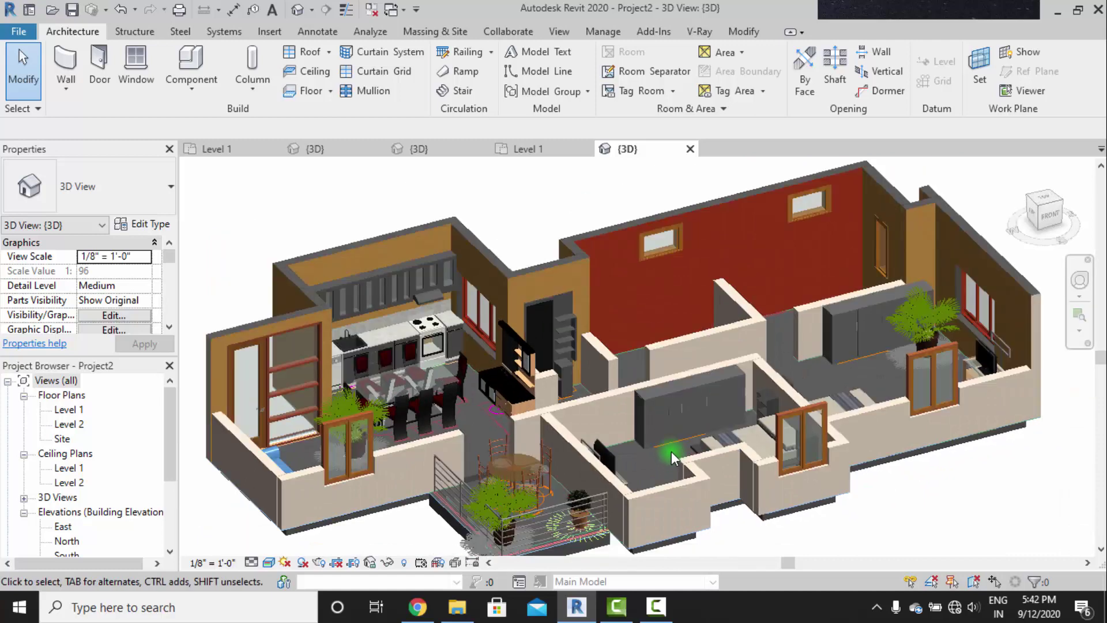
{"action": "middle_click_drag", "start_coordinate": [671, 451], "coordinate": [727, 424], "text": "shift"}
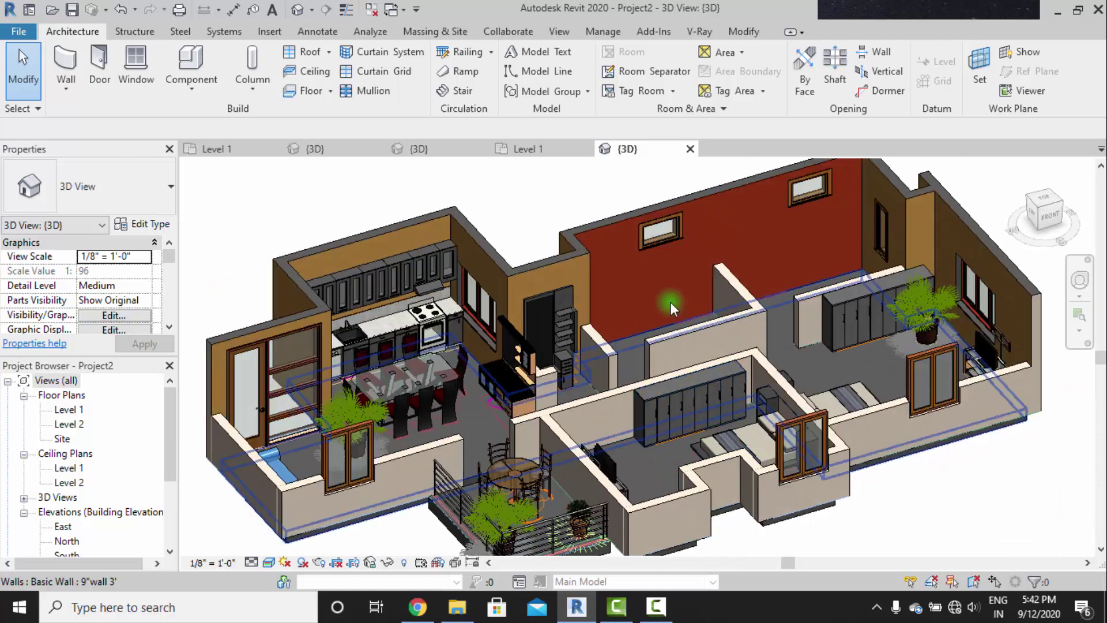
Paint the main interior floor around the dining area with Frame Material.
{"action": "left_click", "coordinate": [731, 41]}
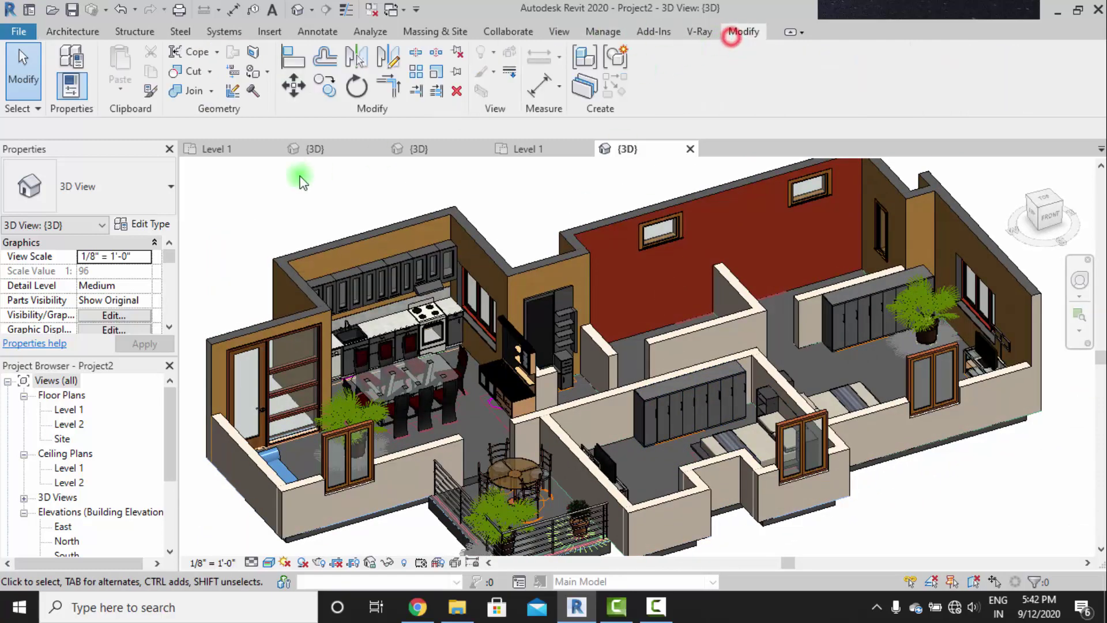
{"action": "left_click", "coordinate": [252, 71]}
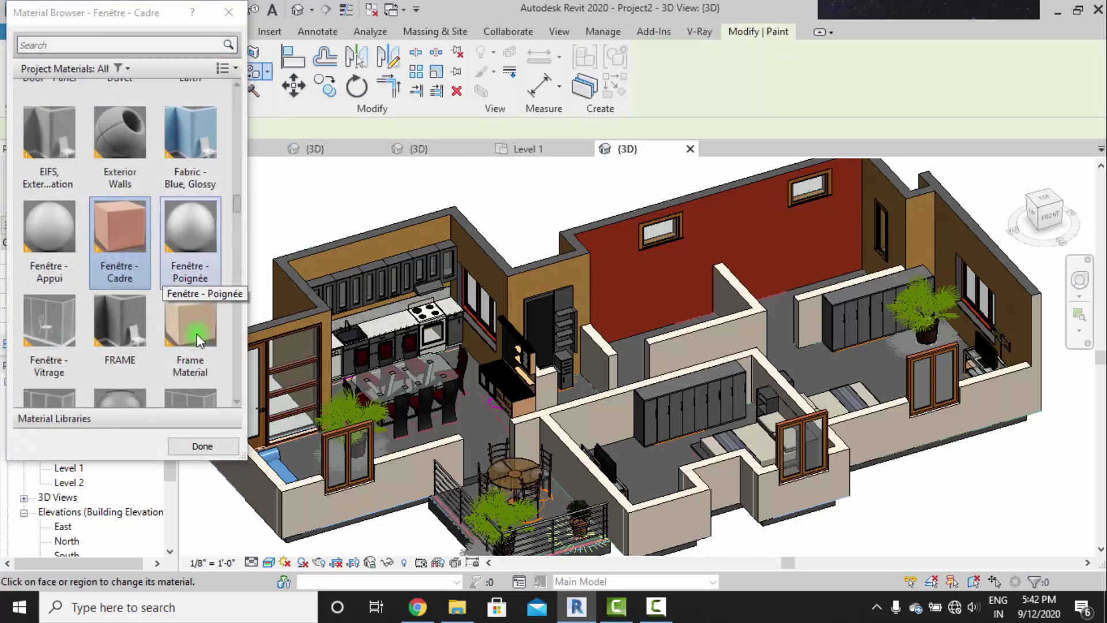
{"action": "left_click", "coordinate": [193, 340]}
{"action": "left_click", "coordinate": [471, 422]}
{"action": "middle_click_drag", "start_coordinate": [632, 453], "coordinate": [635, 443], "text": "shift"}
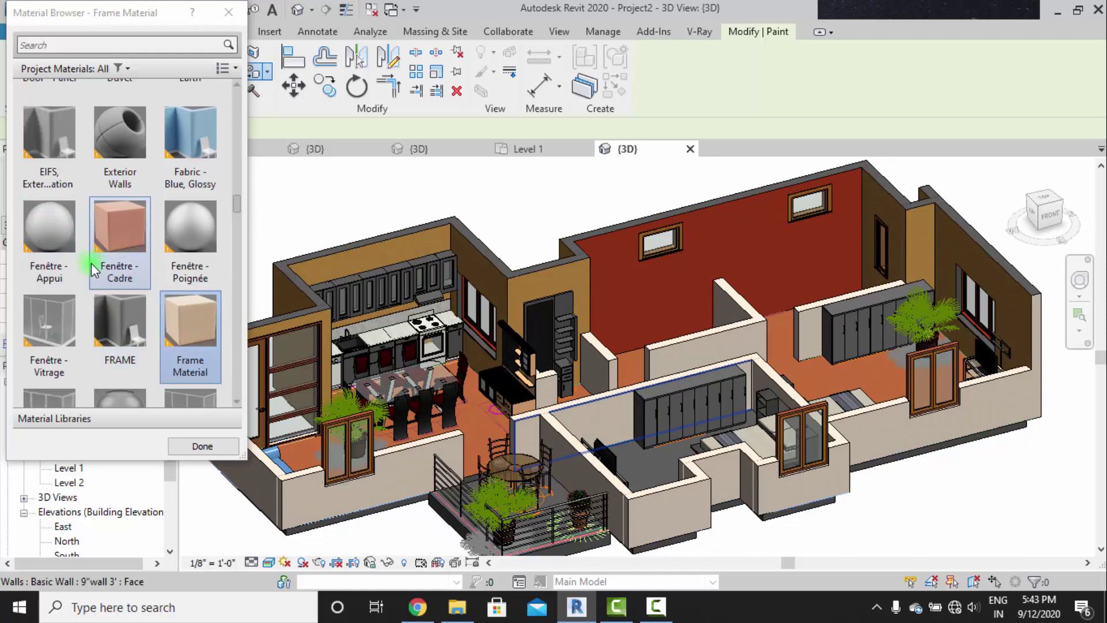
Repaint the main interior floor with Metal - Paint Finish - Ivory, Glossy.
{"action": "scroll", "coordinate": [118, 300], "scroll_direction": "down", "scroll_amount": 5}
{"action": "left_click", "coordinate": [193, 343]}
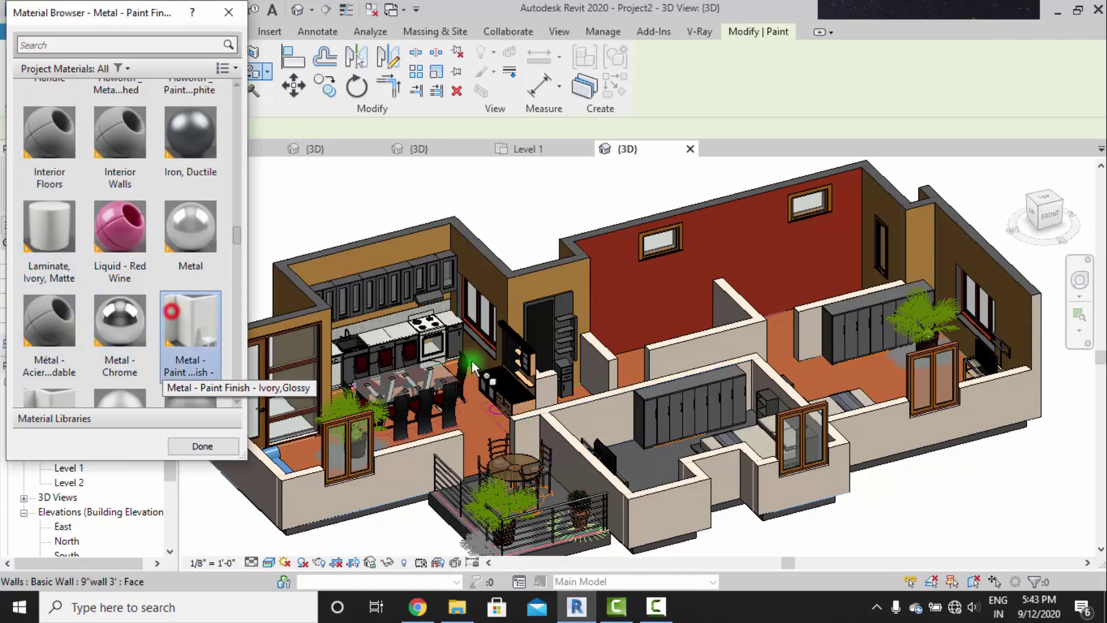
{"action": "left_click", "coordinate": [487, 430]}
{"action": "middle_click_drag", "start_coordinate": [584, 484], "coordinate": [593, 479], "text": "shift"}
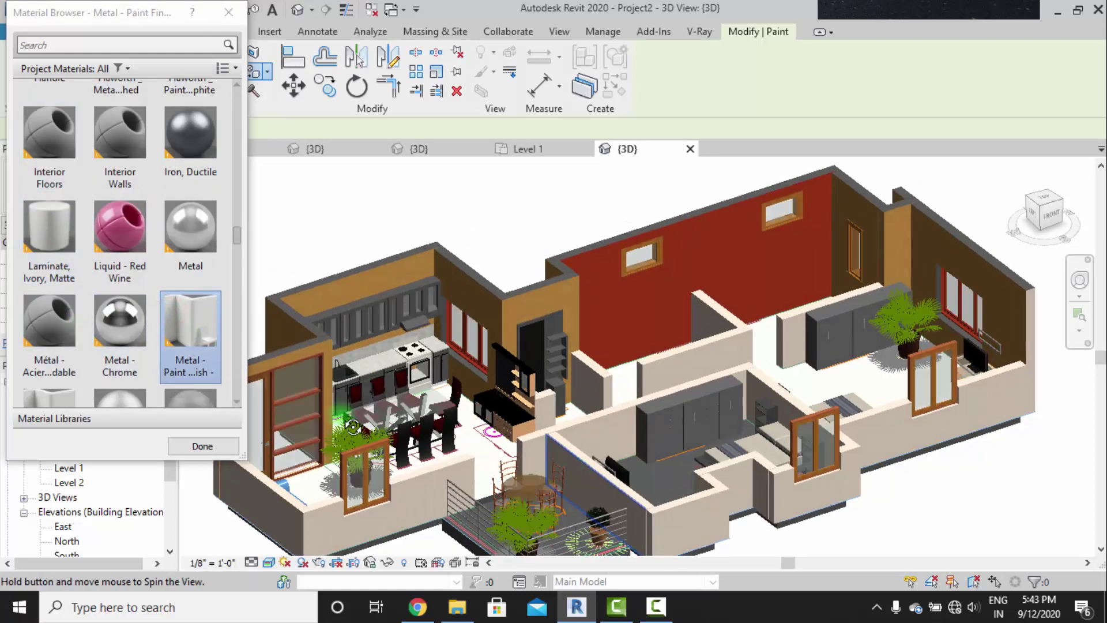
Apply the Tile, Porcelain, 4in material to the main floor and the outer face of the low wall by the dining area.
{"action": "scroll", "coordinate": [155, 296], "scroll_direction": "down", "scroll_amount": 4}
{"action": "scroll", "coordinate": [144, 282], "scroll_direction": "down", "scroll_amount": 8}
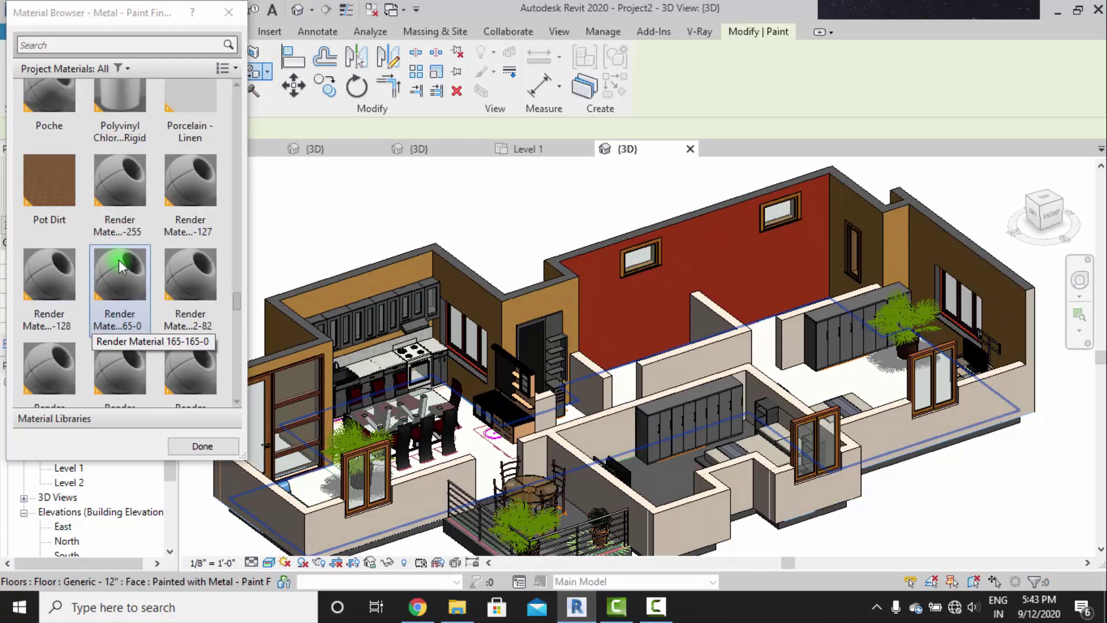
{"action": "scroll", "coordinate": [215, 327], "scroll_direction": "down", "scroll_amount": 3}
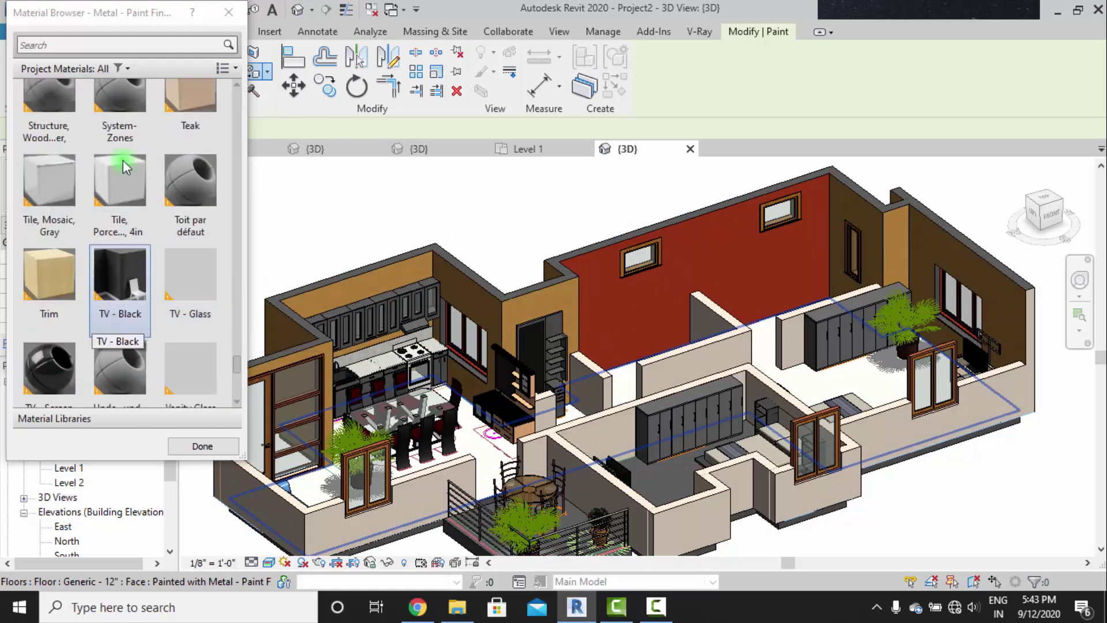
{"action": "left_click", "coordinate": [121, 214]}
{"action": "left_click", "coordinate": [477, 462]}
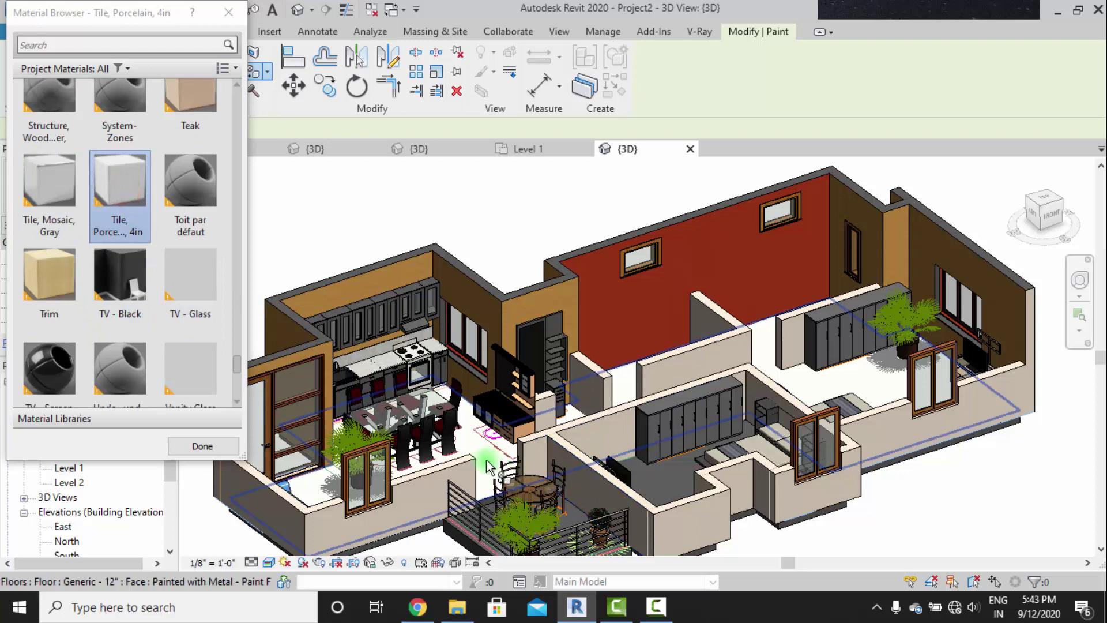
{"action": "left_click", "coordinate": [495, 463]}
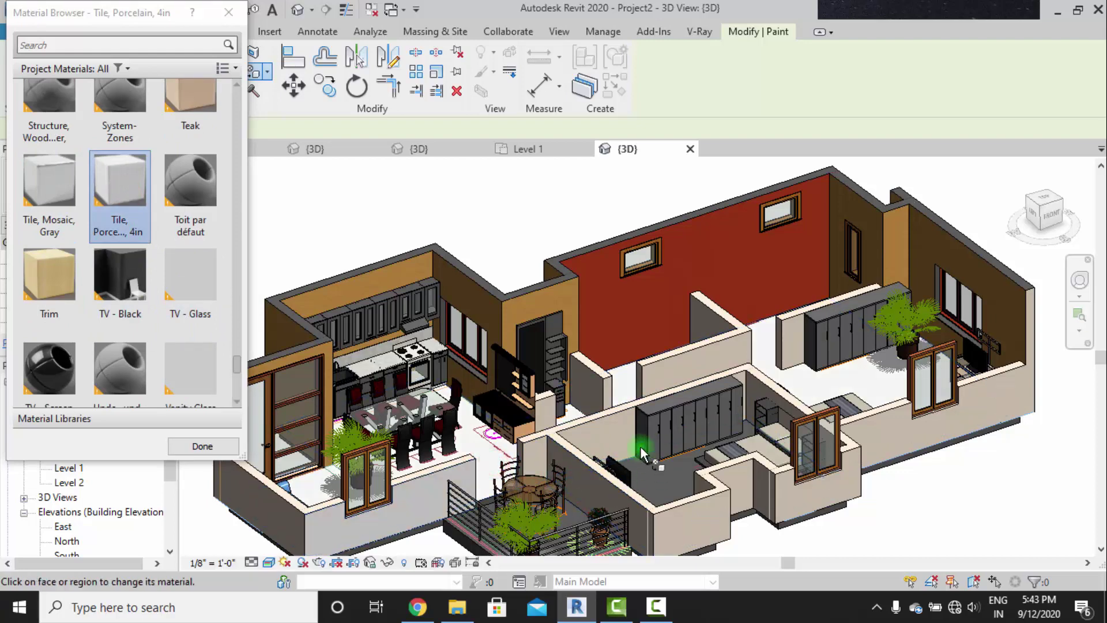
{"action": "middle_click_drag", "start_coordinate": [643, 452], "coordinate": [632, 480], "text": "shift"}
Paint the main interior floor with the שיש עליון material.
{"action": "left_click", "coordinate": [75, 287]}
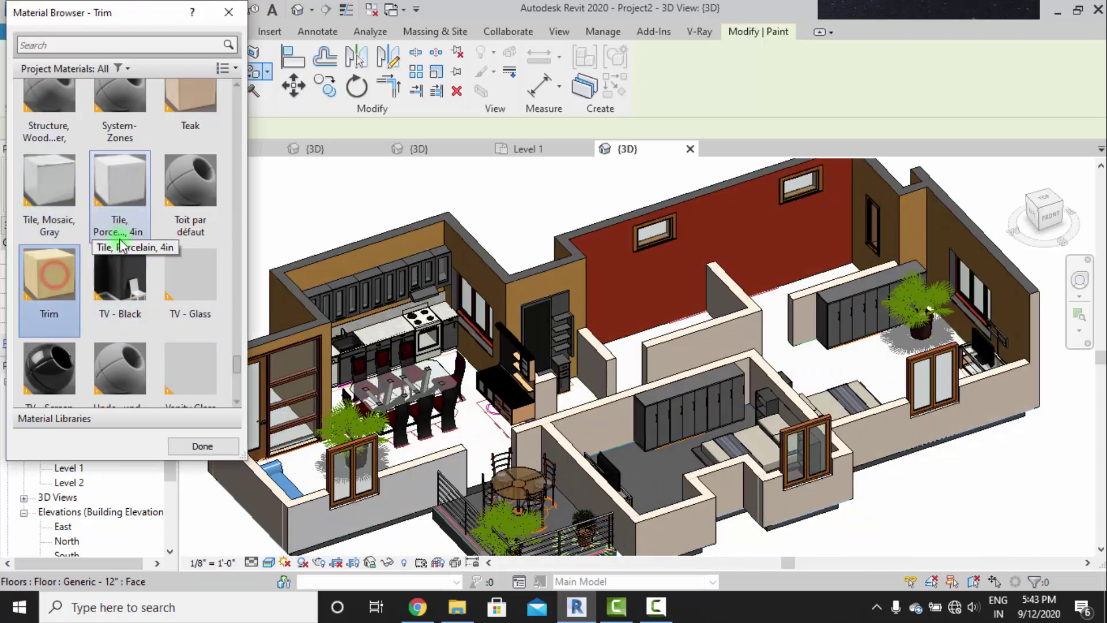
{"action": "scroll", "coordinate": [141, 362], "scroll_direction": "down", "scroll_amount": 5}
{"action": "left_click", "coordinate": [64, 345]}
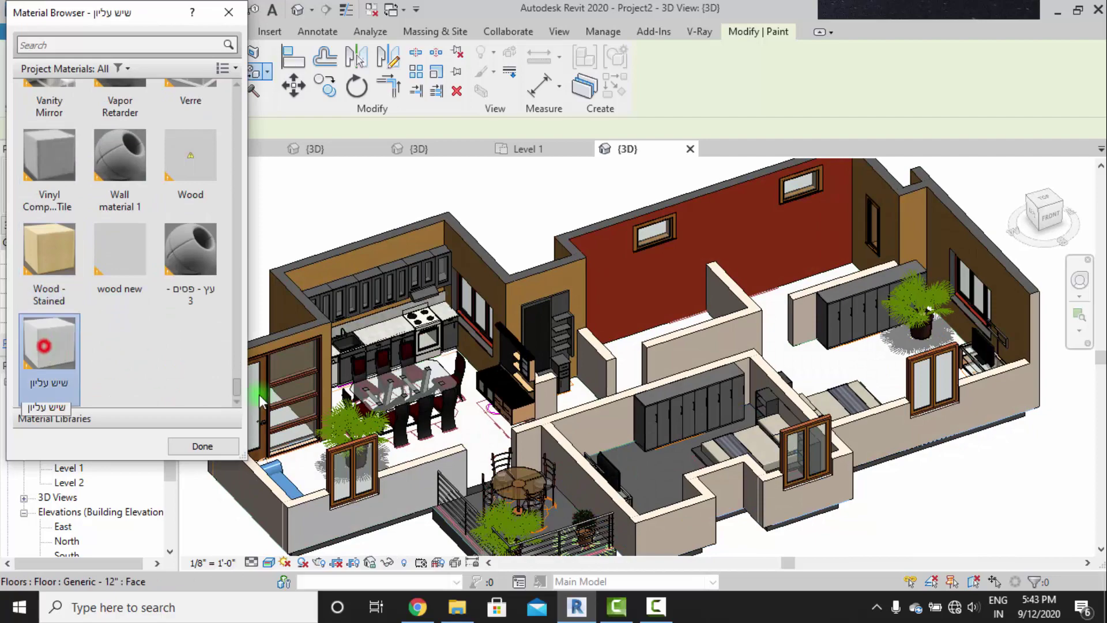
{"action": "left_click", "coordinate": [483, 446]}
{"action": "scroll", "coordinate": [484, 452], "scroll_direction": "up", "scroll_amount": 5}
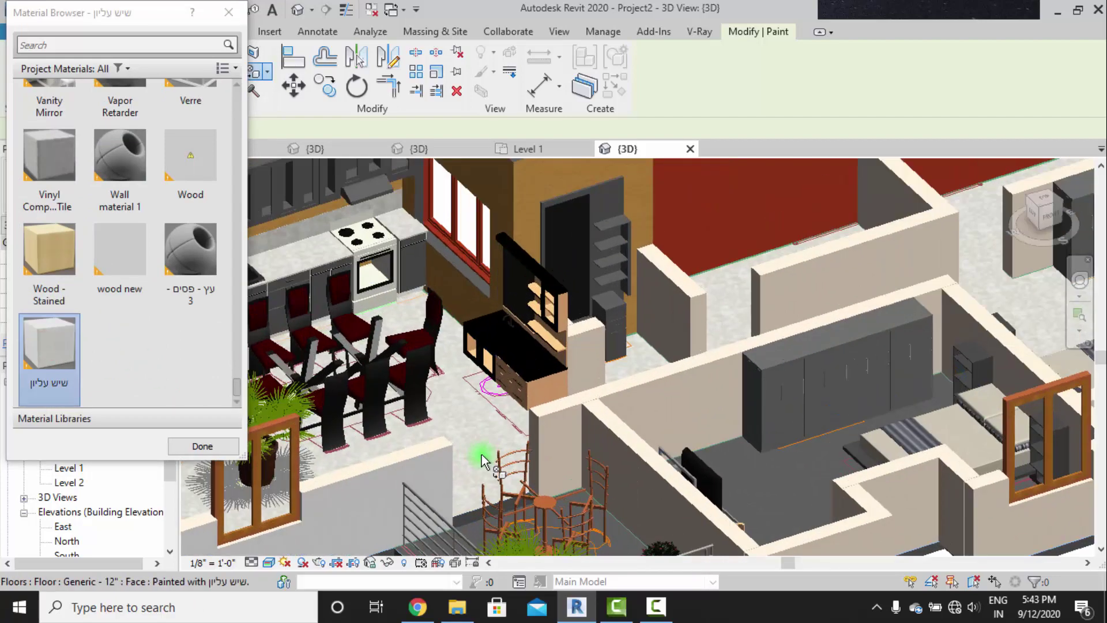
{"action": "scroll", "coordinate": [475, 416], "scroll_direction": "down", "scroll_amount": 5}
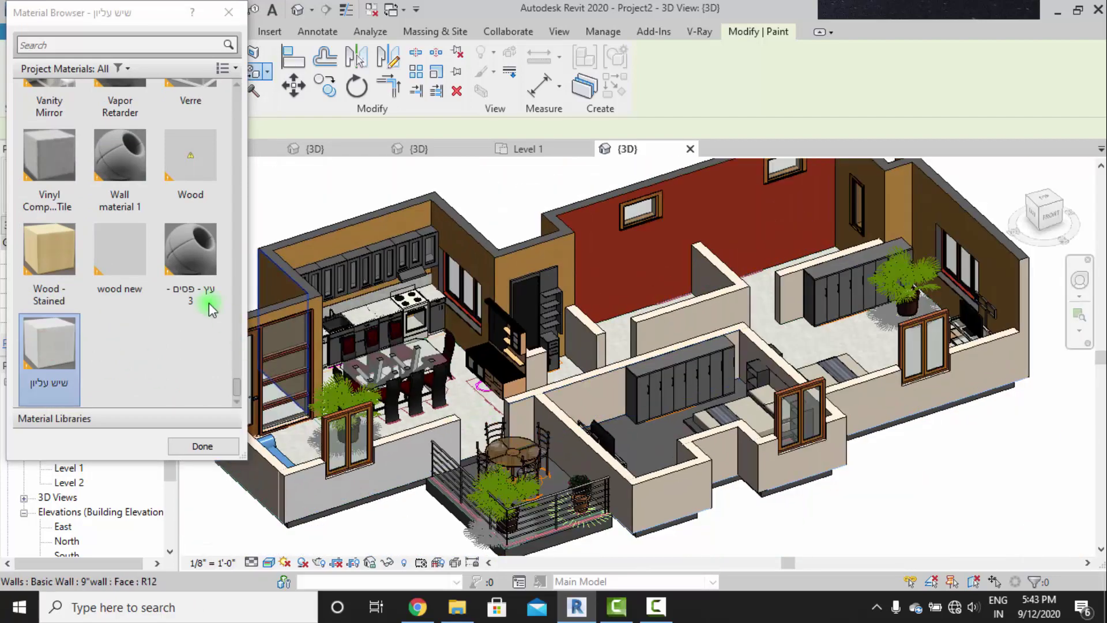
Paint the floor of the front bedroom beside the balcony with the Pillow 1 material.
{"action": "scroll", "coordinate": [173, 259], "scroll_direction": "up", "scroll_amount": 4}
{"action": "scroll", "coordinate": [169, 340], "scroll_direction": "up", "scroll_amount": 8}
{"action": "scroll", "coordinate": [172, 329], "scroll_direction": "down", "scroll_amount": 2}
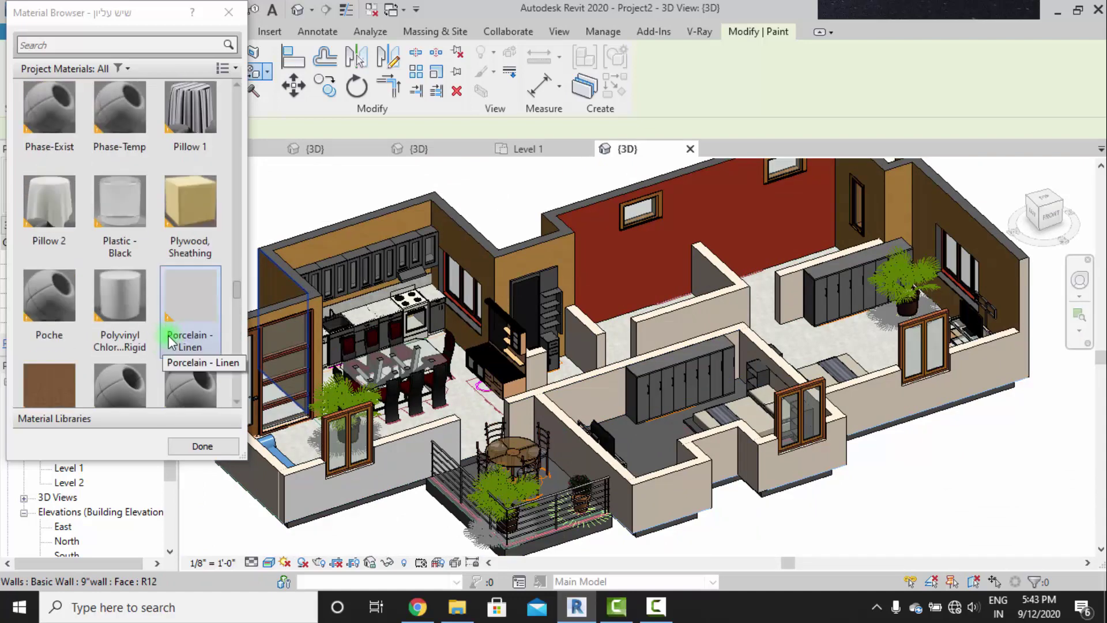
{"action": "left_click", "coordinate": [194, 115]}
{"action": "left_click", "coordinate": [649, 437]}
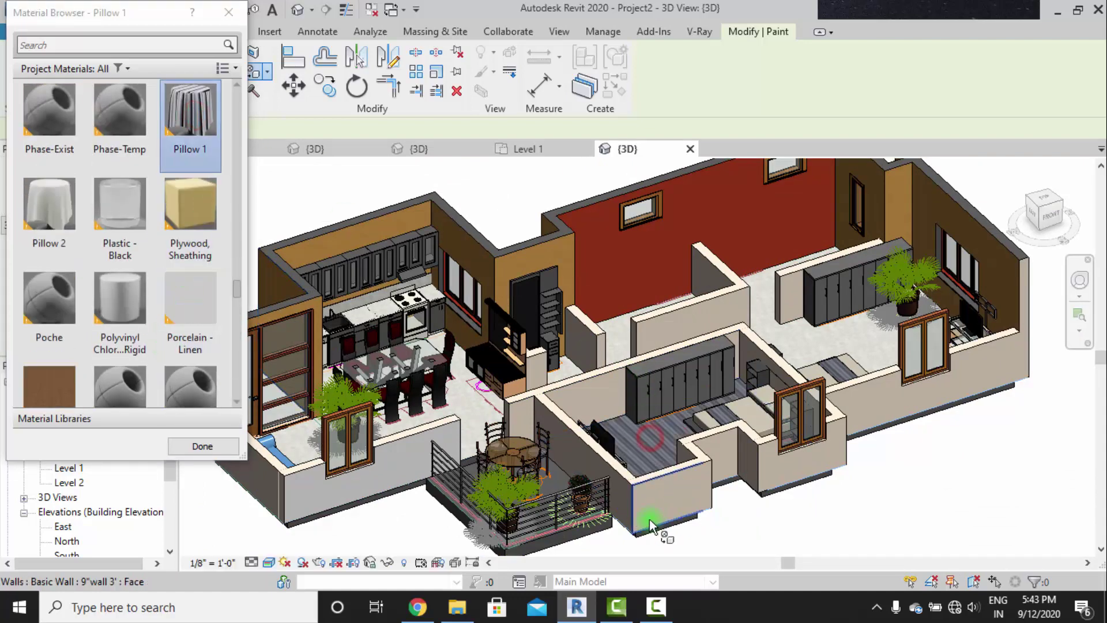
{"action": "middle_click_drag", "start_coordinate": [659, 519], "coordinate": [651, 502], "text": "shift"}
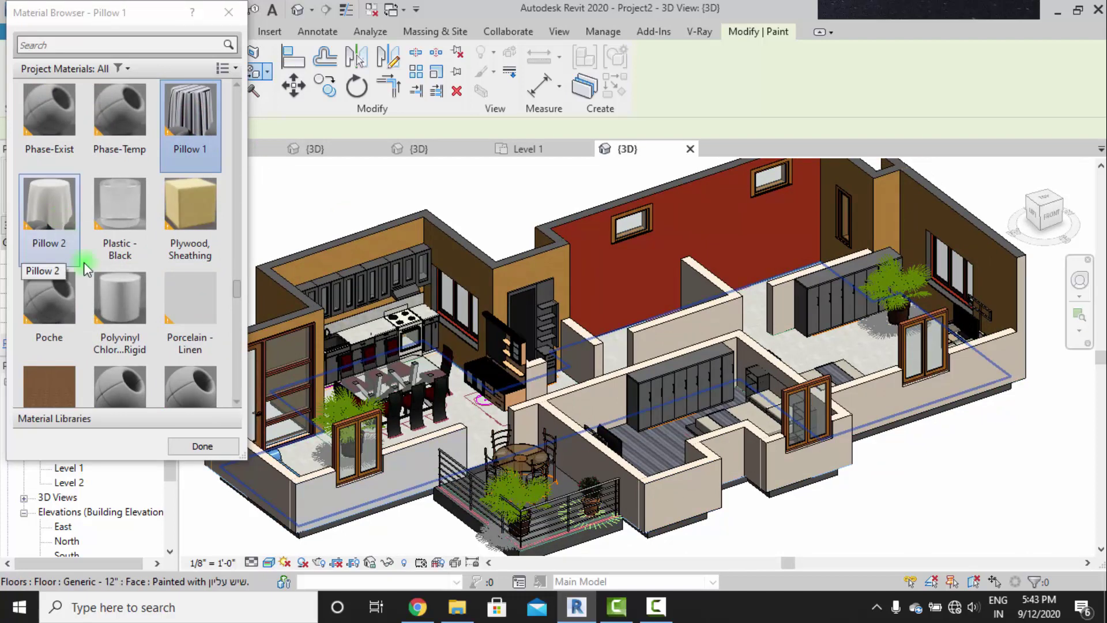
Paint the balcony floor with the Metal - Painted finish material and end the Paint command.
{"action": "scroll", "coordinate": [107, 279], "scroll_direction": "up", "scroll_amount": 4}
{"action": "left_click", "coordinate": [46, 300]}
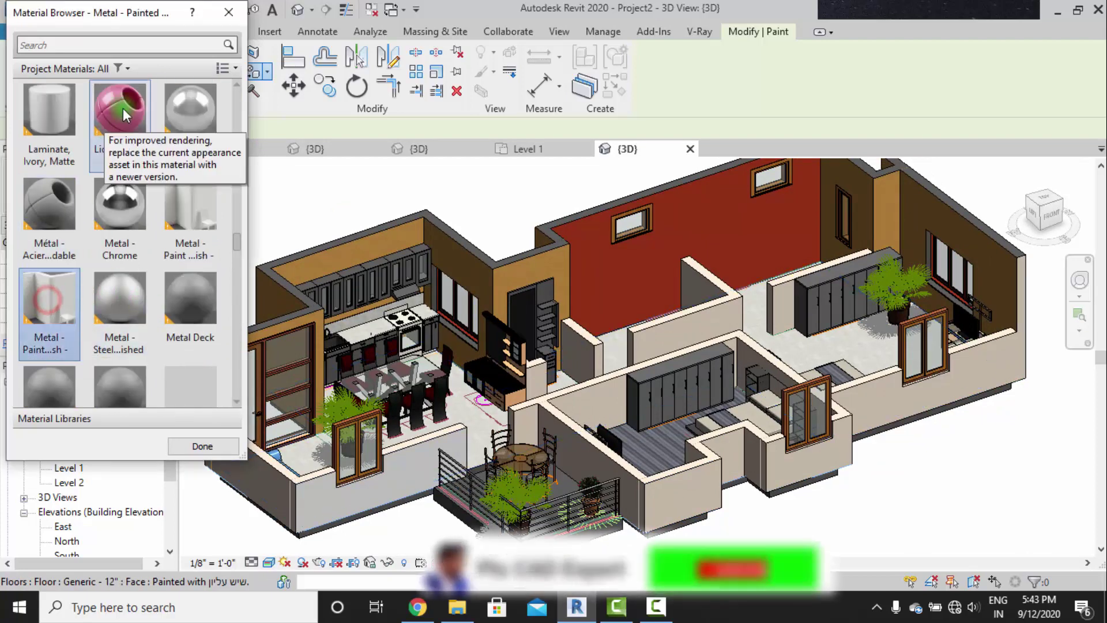
{"action": "scroll", "coordinate": [123, 109], "scroll_direction": "down", "scroll_amount": 1}
{"action": "left_click", "coordinate": [564, 485]}
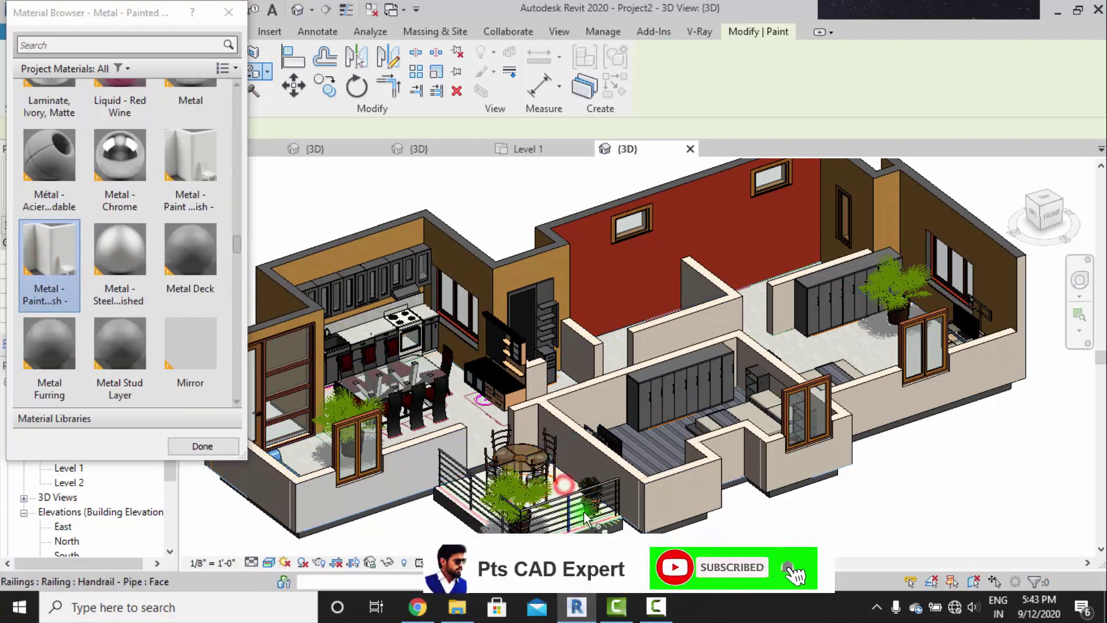
{"action": "middle_click_drag", "start_coordinate": [649, 486], "coordinate": [713, 451], "text": "shift"}
{"action": "scroll", "coordinate": [695, 238], "scroll_direction": "up", "scroll_amount": 2}
{"action": "key", "text": "Escape"}
{"action": "scroll", "coordinate": [699, 241], "scroll_direction": "up", "scroll_amount": 3}
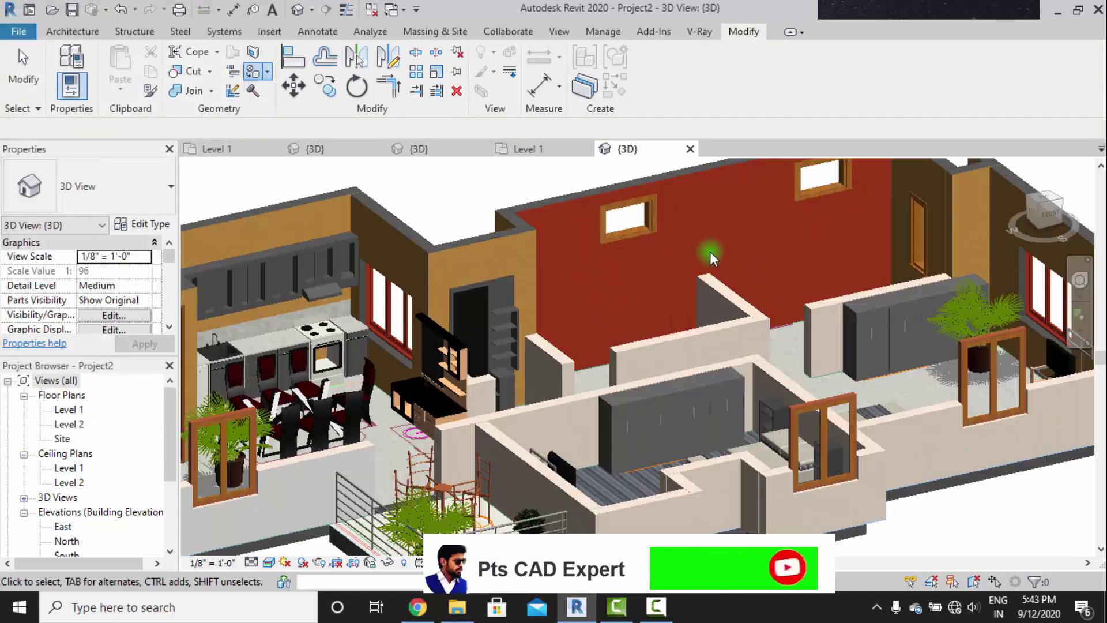
{"action": "key", "text": "Escape"}
Create a new decal type in the project, keeping the default name.
{"action": "left_click", "coordinate": [267, 33]}
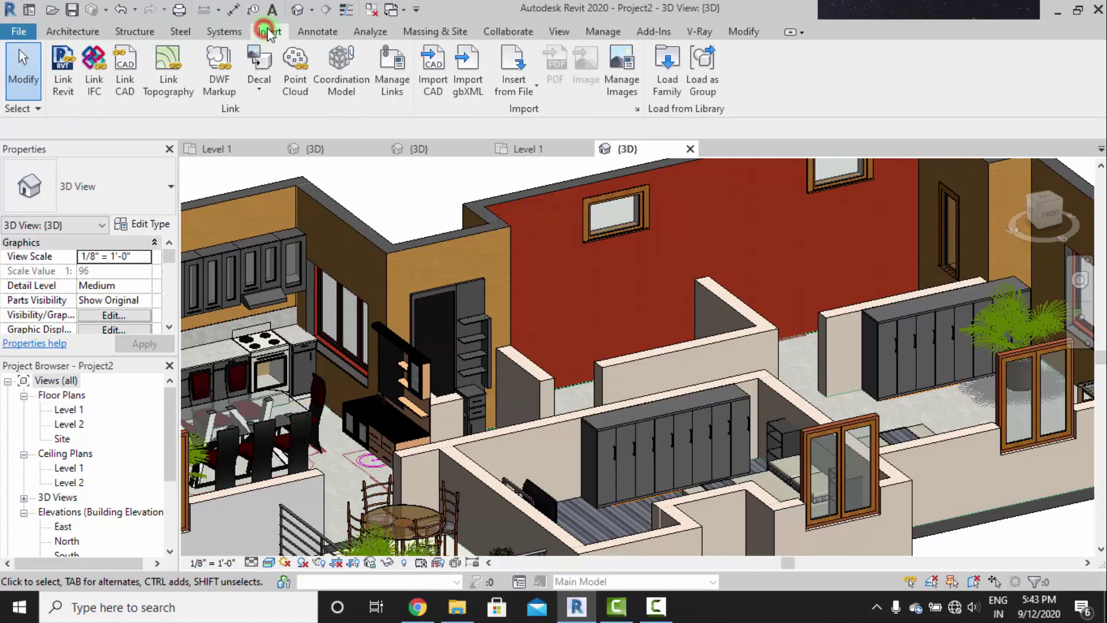
{"action": "left_click", "coordinate": [267, 91]}
{"action": "left_click", "coordinate": [283, 136]}
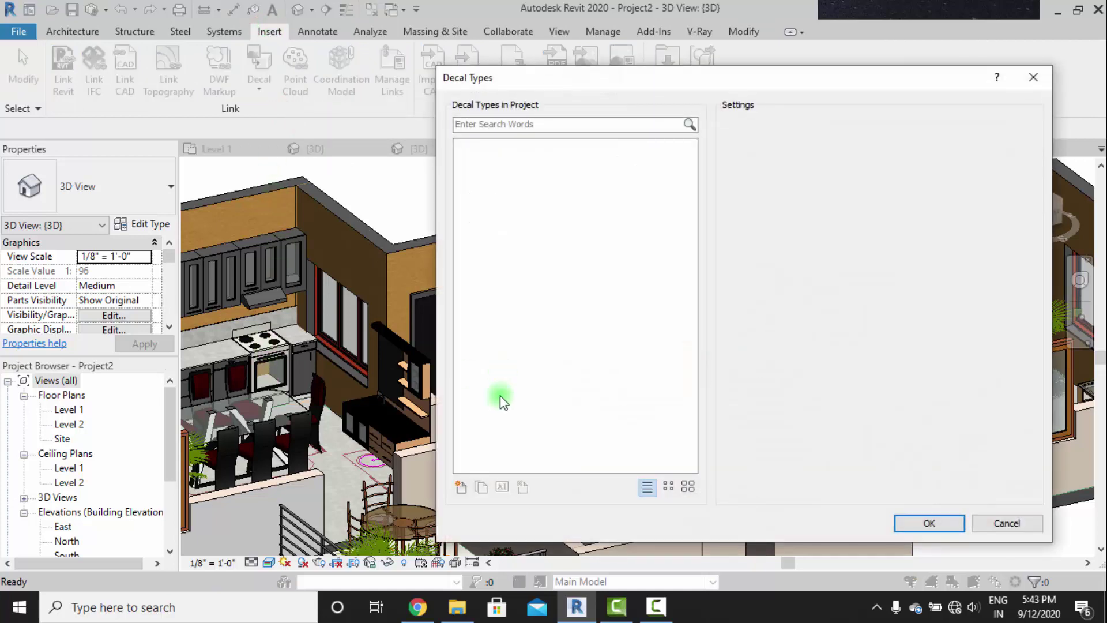
{"action": "left_click", "coordinate": [460, 487]}
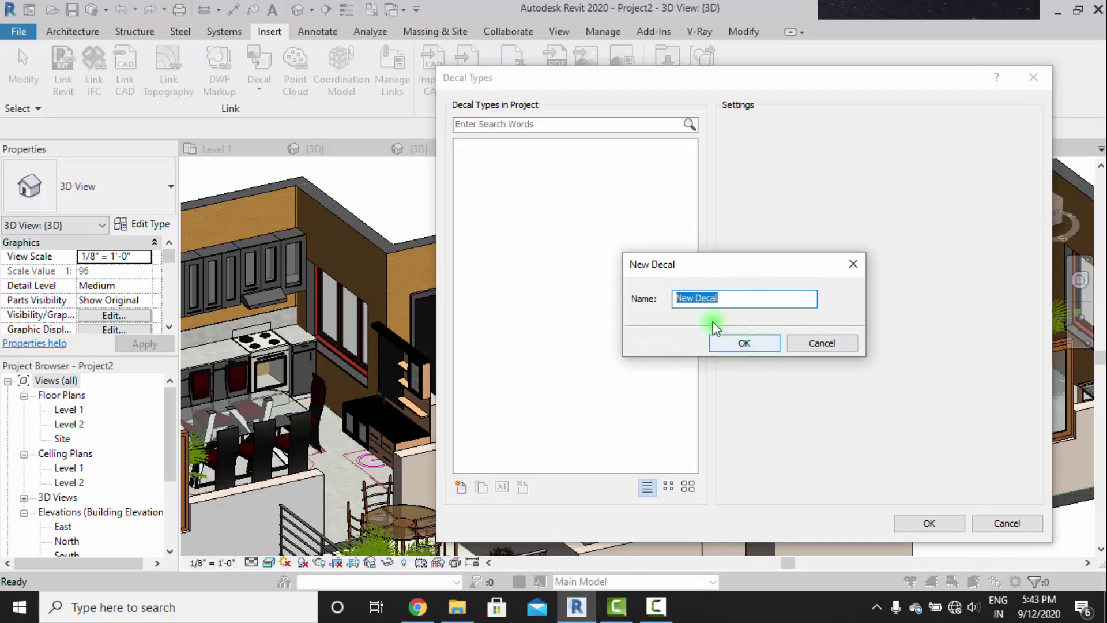
{"action": "left_click", "coordinate": [743, 341]}
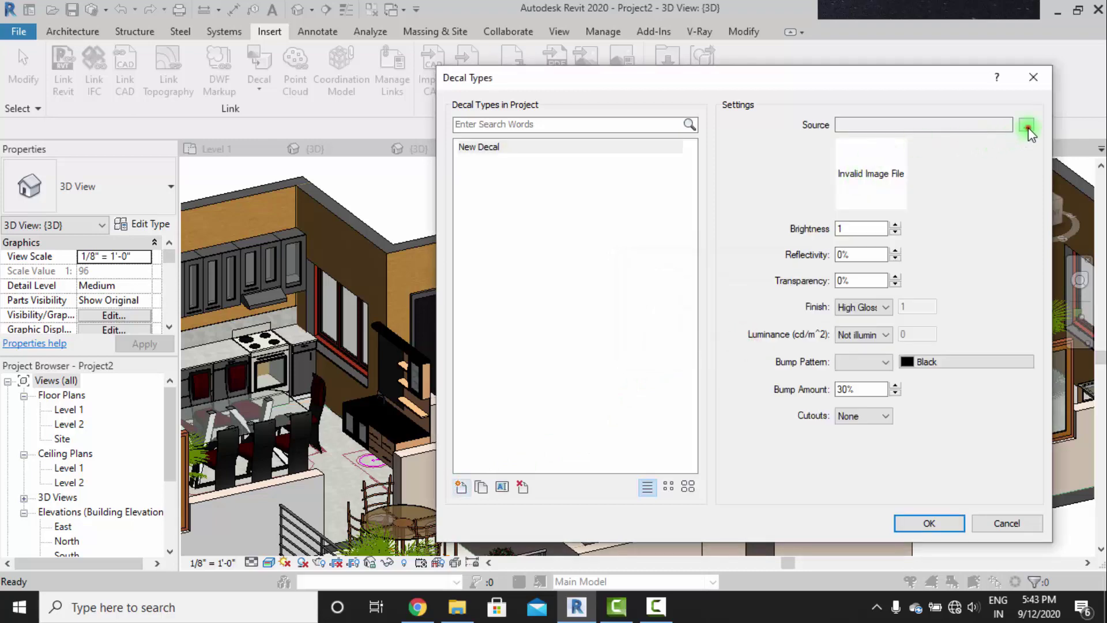
Assign the image pexels-pixabay-268134.jpg from the Downloads folder as the decal's source and accept the decal type.
{"action": "left_click", "coordinate": [1027, 126]}
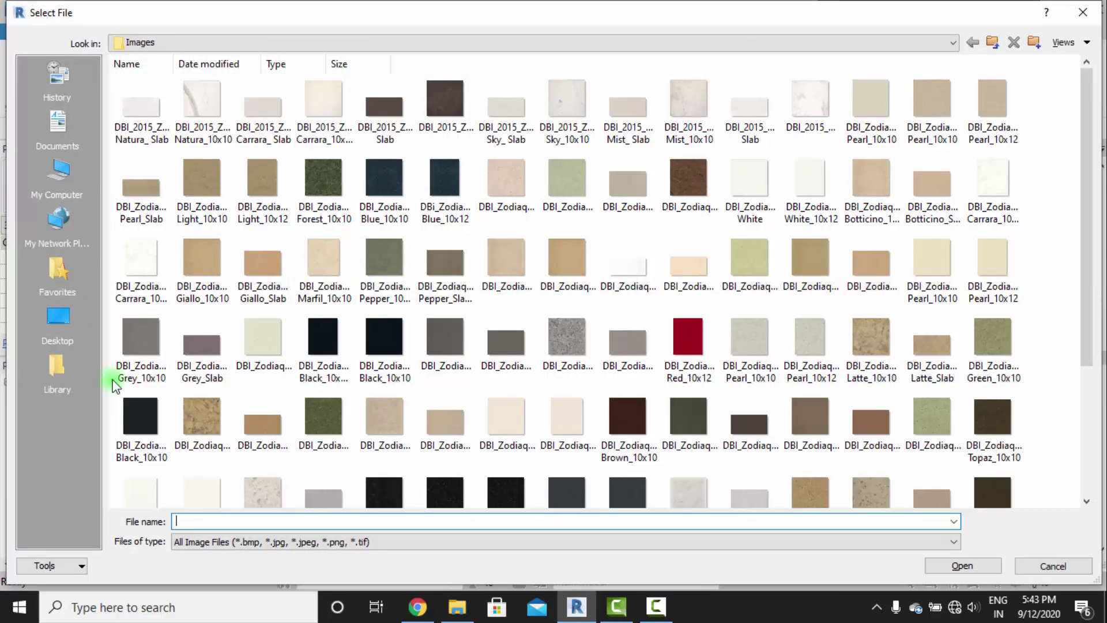
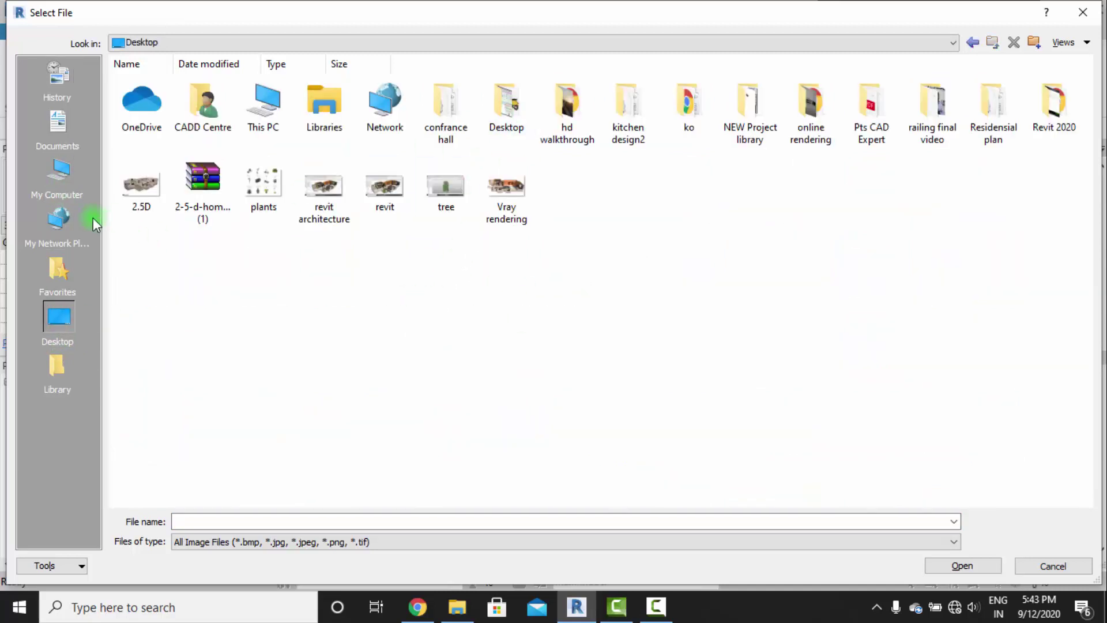
{"action": "left_click", "coordinate": [64, 175]}
{"action": "double_click", "coordinate": [326, 131]}
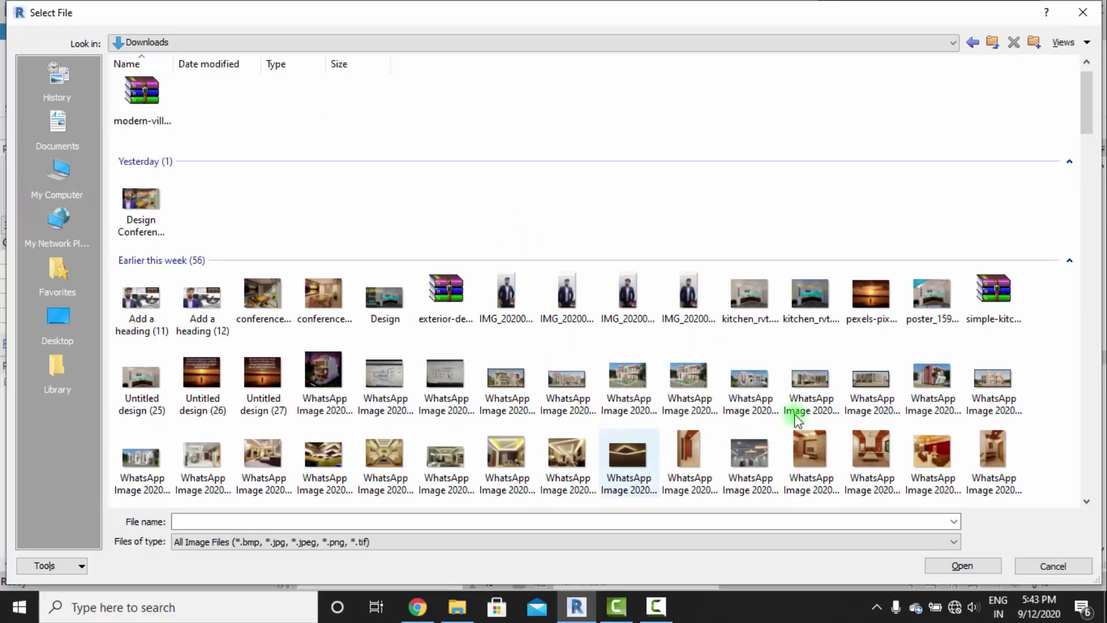
{"action": "left_click", "coordinate": [870, 294]}
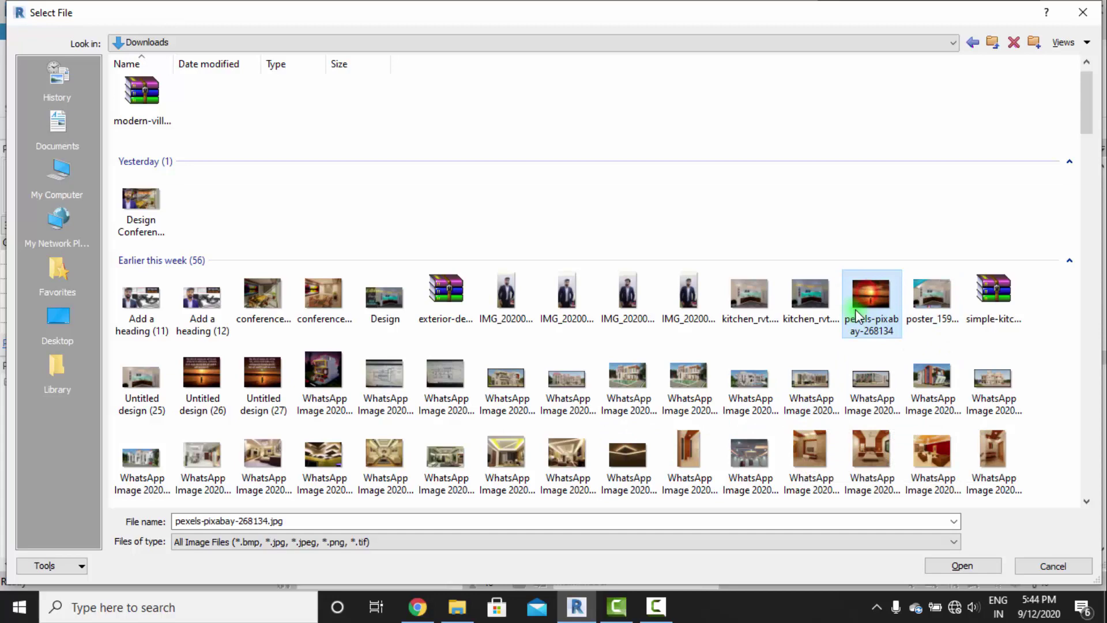
{"action": "left_click", "coordinate": [962, 565]}
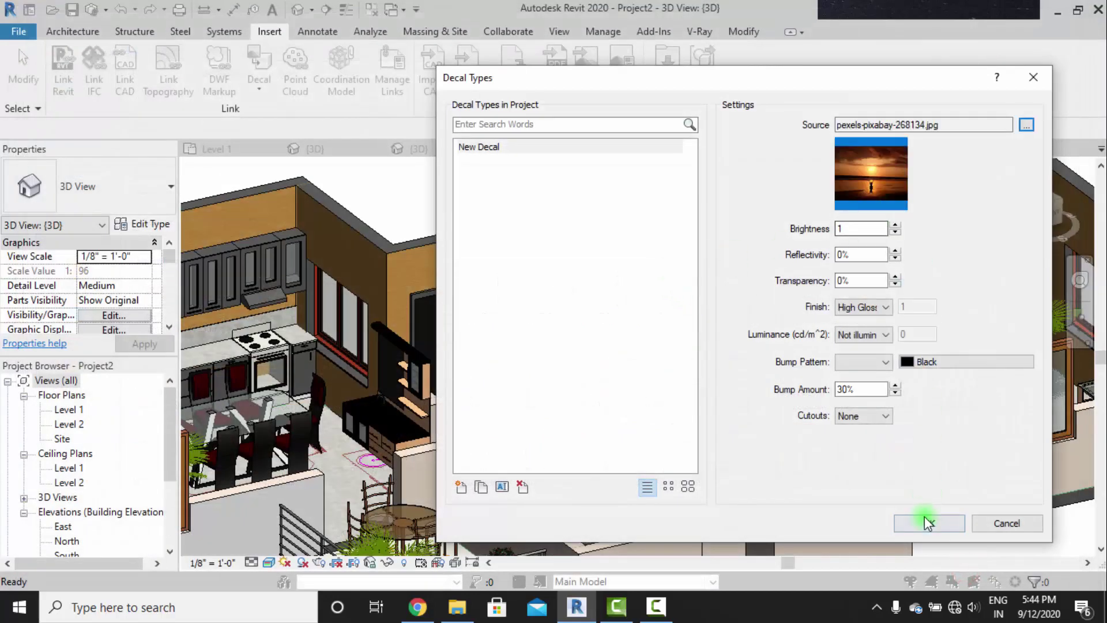
{"action": "left_click", "coordinate": [927, 522]}
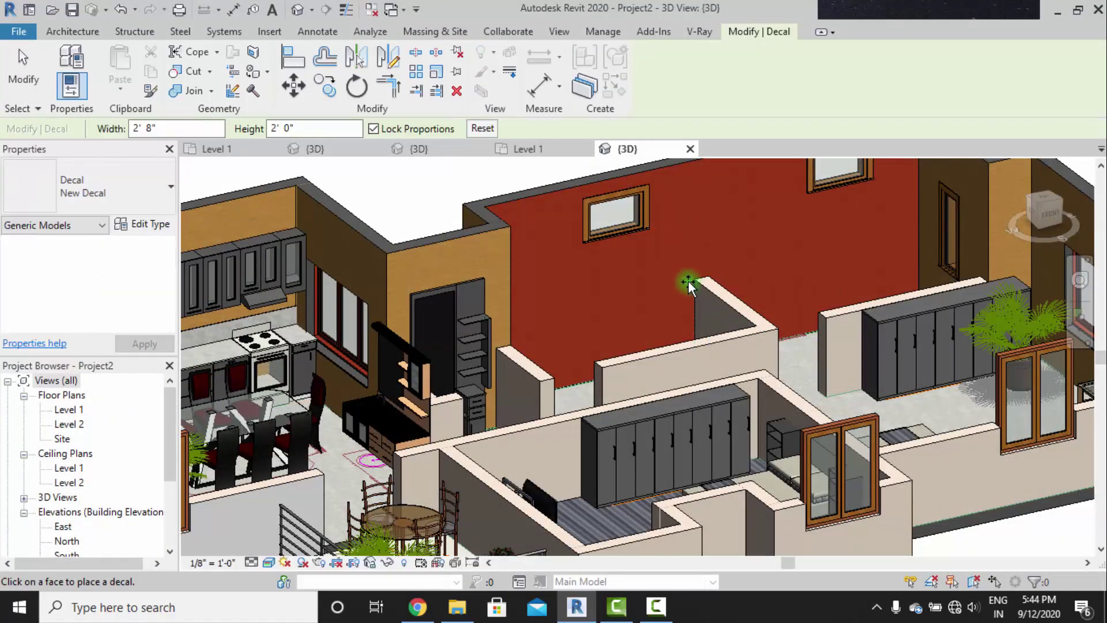
Place the sunset decal on the red wall between the two windows and enlarge it to about 7' 0" by 5' 3".
{"action": "left_click", "coordinate": [700, 317]}
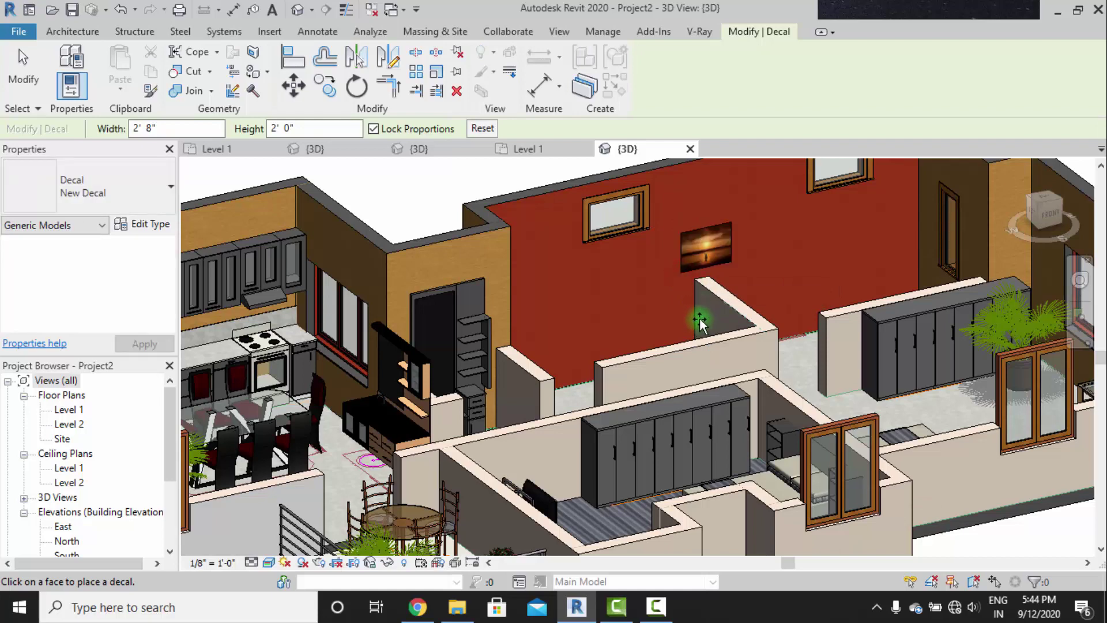
{"action": "scroll", "coordinate": [715, 254], "scroll_direction": "up", "scroll_amount": 3}
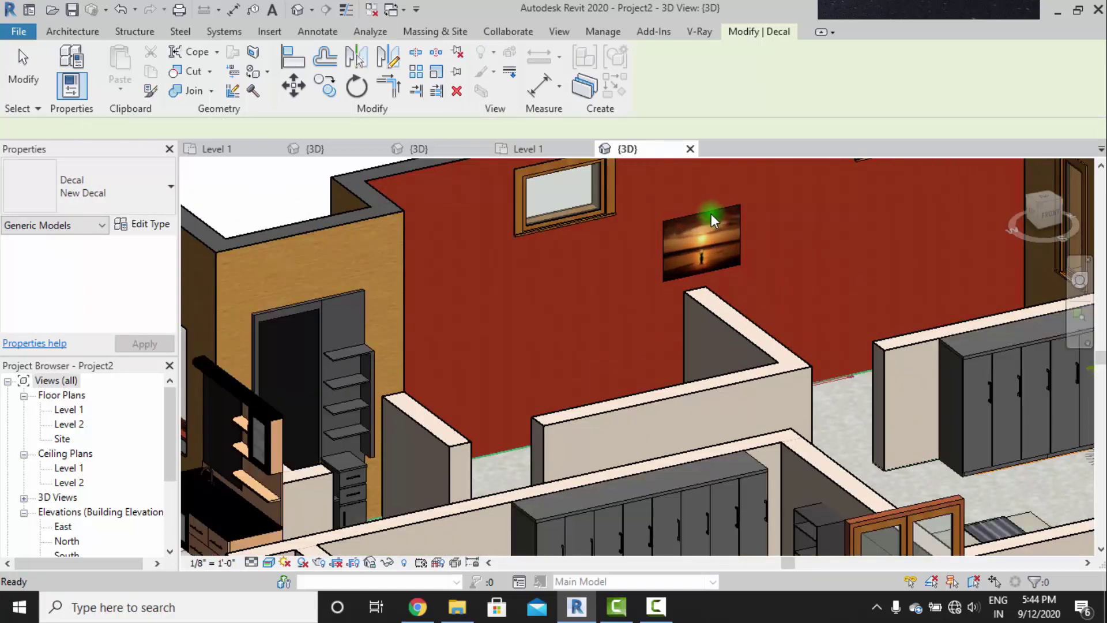
{"action": "key", "text": "Escape"}
{"action": "scroll", "coordinate": [715, 224], "scroll_direction": "down", "scroll_amount": 2}
{"action": "left_click_drag", "start_coordinate": [680, 258], "coordinate": [643, 298]}
{"action": "left_click_drag", "start_coordinate": [733, 224], "coordinate": [788, 178]}
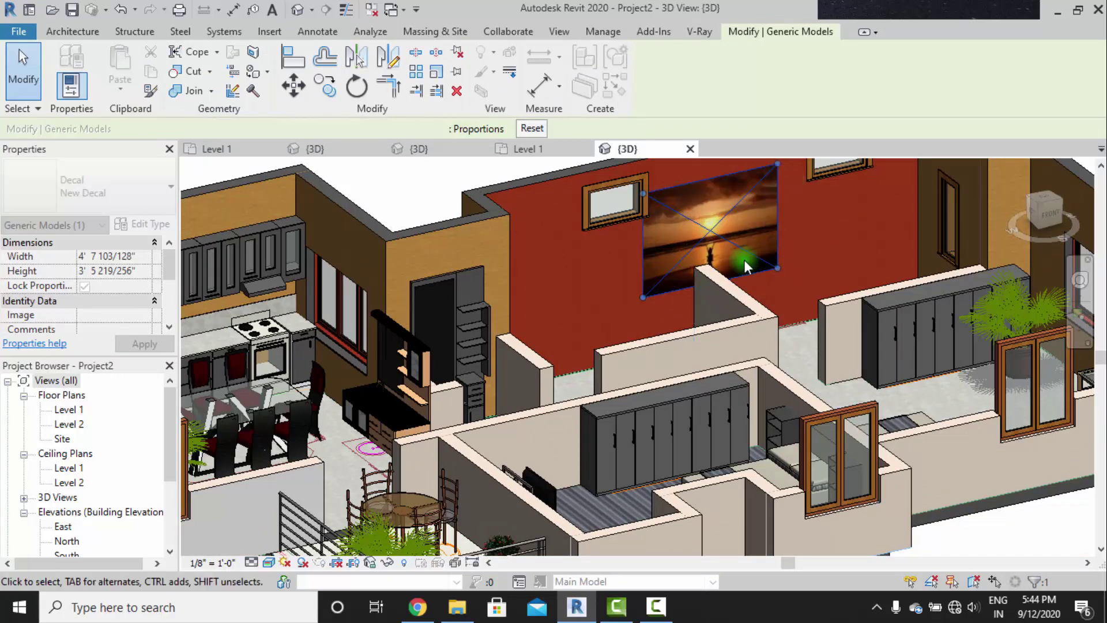
Nudge the sunset decal down and sideways to centre it between the two windows on the red wall, and deselect it.
{"action": "scroll", "coordinate": [738, 261], "scroll_direction": "down", "scroll_amount": 4}
{"action": "key", "text": "Down"}
{"action": "key", "text": "Down"}
{"action": "key", "text": "Down"}
{"action": "key", "text": "Down"}
{"action": "key", "text": "Down"}
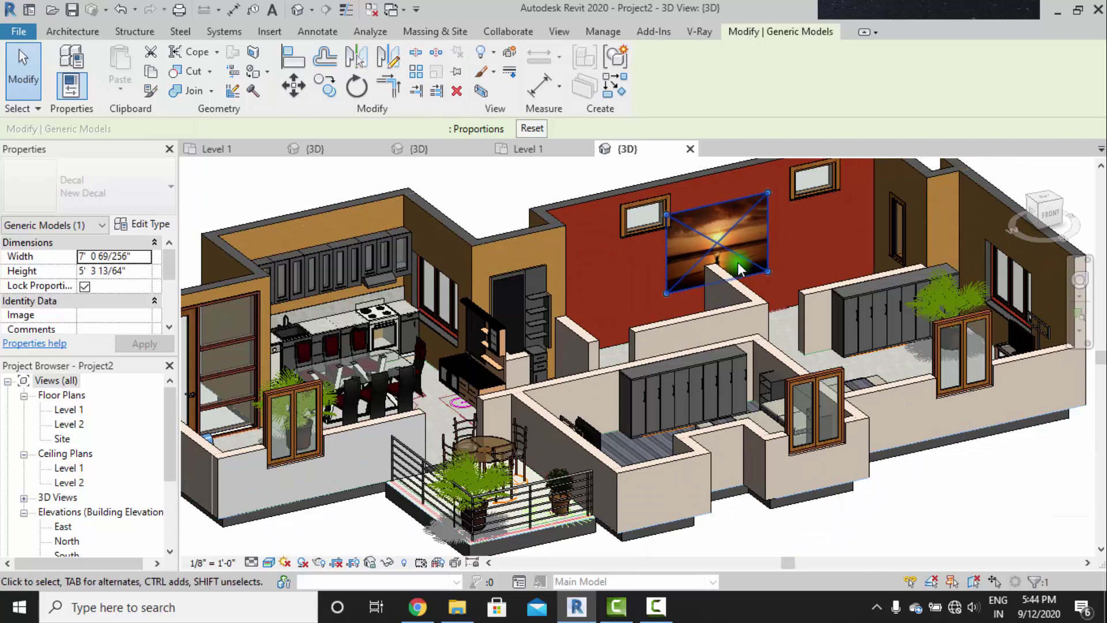
{"action": "key", "text": "Down"}
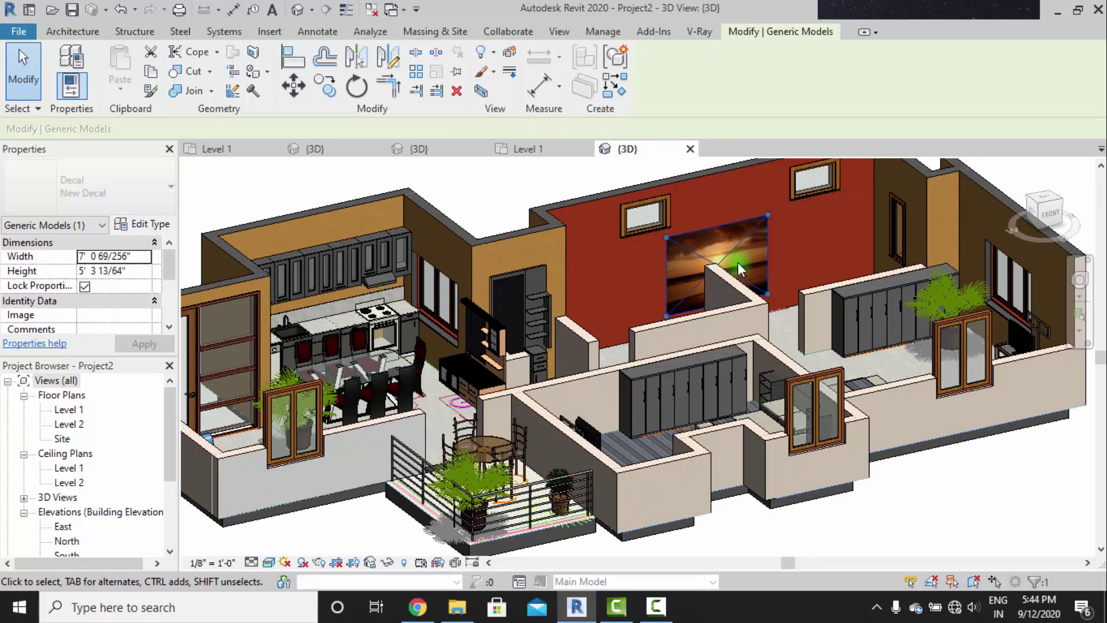
{"action": "key", "text": "Right"}
{"action": "key", "text": "Up"}
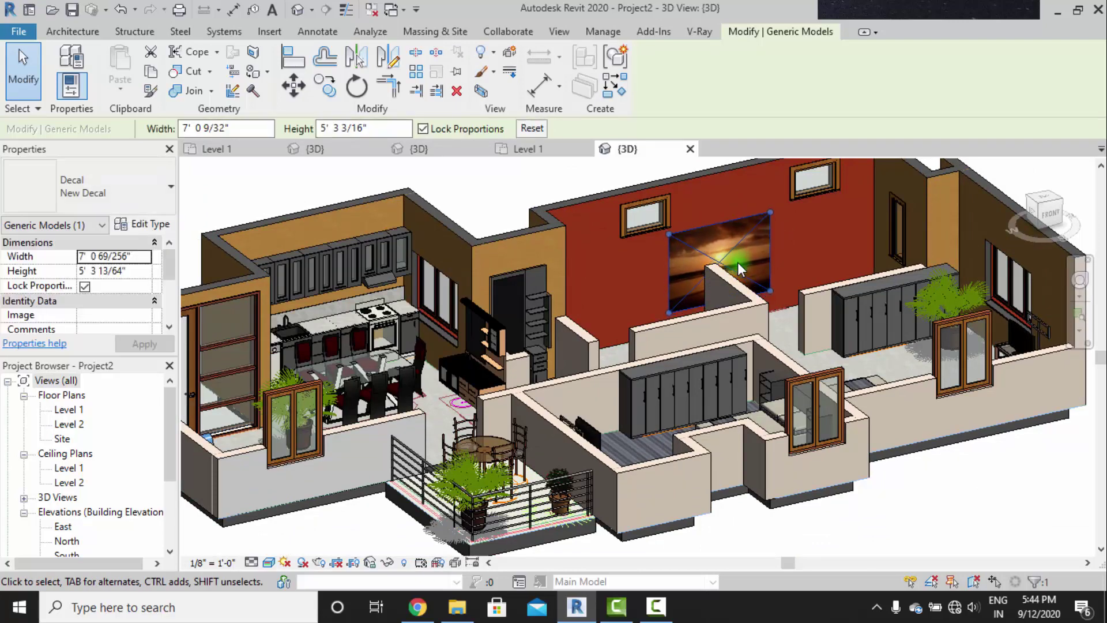
{"action": "key", "text": "Right"}
{"action": "key", "text": "Right"}
{"action": "key", "text": "Right"}
{"action": "key", "text": "Right"}
{"action": "key", "text": "Right"}
{"action": "key", "text": "Right"}
{"action": "key", "text": "Left"}
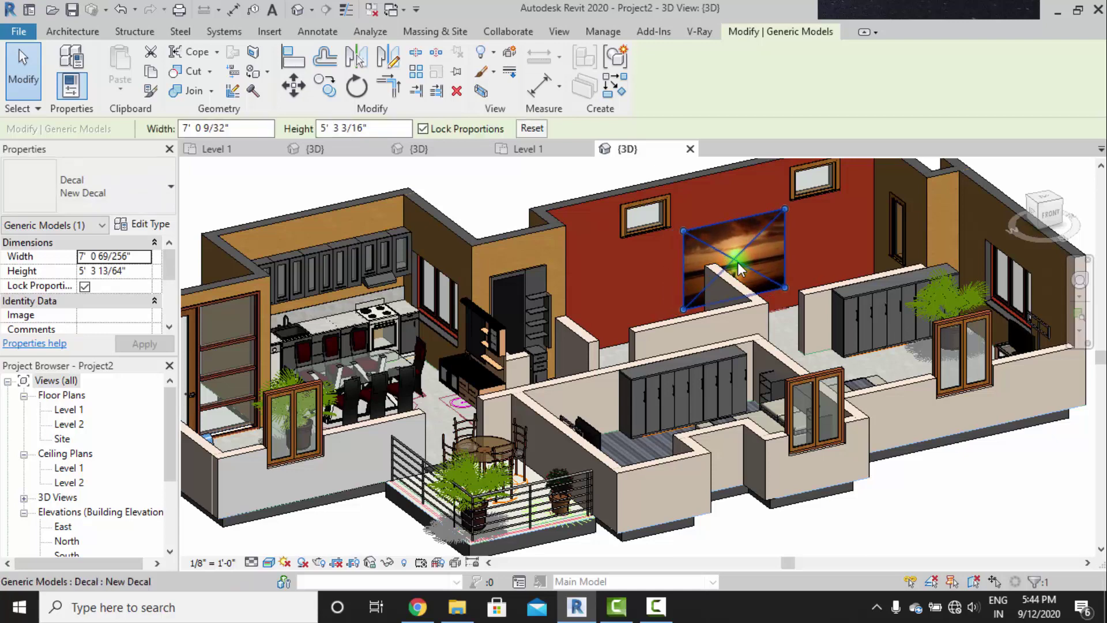
{"action": "left_click", "coordinate": [920, 514]}
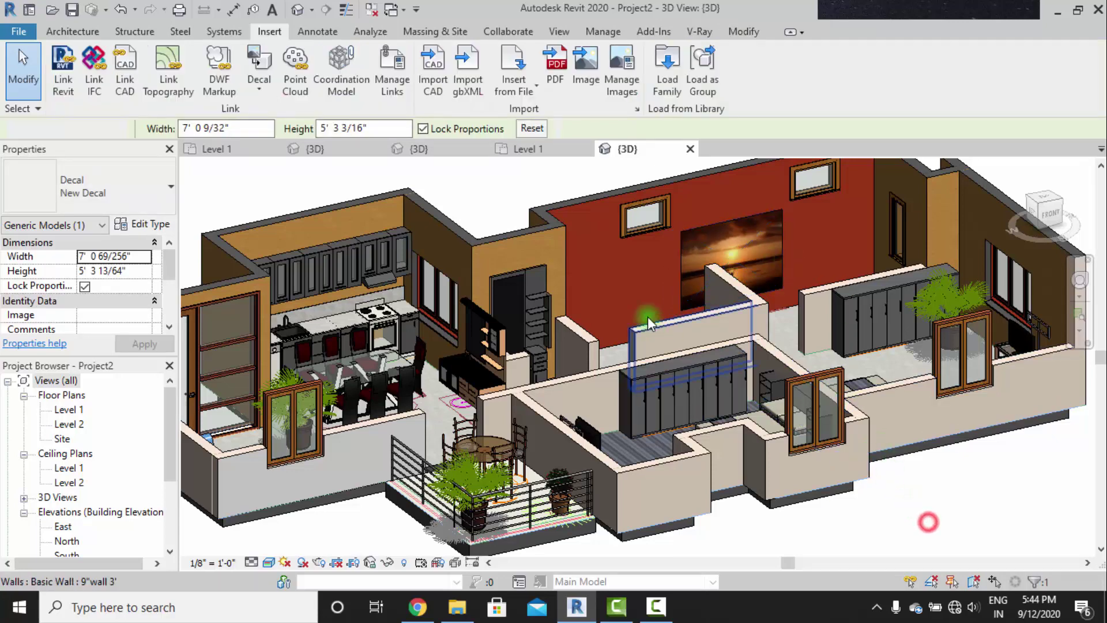
{"action": "middle_click_drag", "start_coordinate": [665, 255], "coordinate": [965, 292], "text": "shift"}
{"action": "scroll", "coordinate": [1016, 299], "scroll_direction": "up", "scroll_amount": 4}
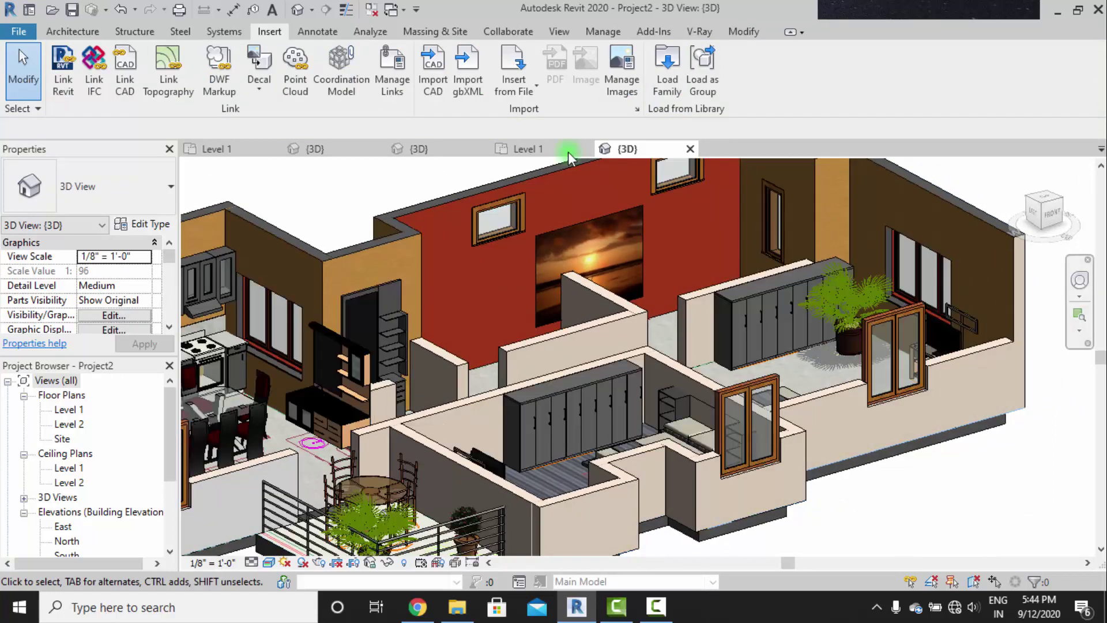
{"action": "left_click", "coordinate": [259, 58]}
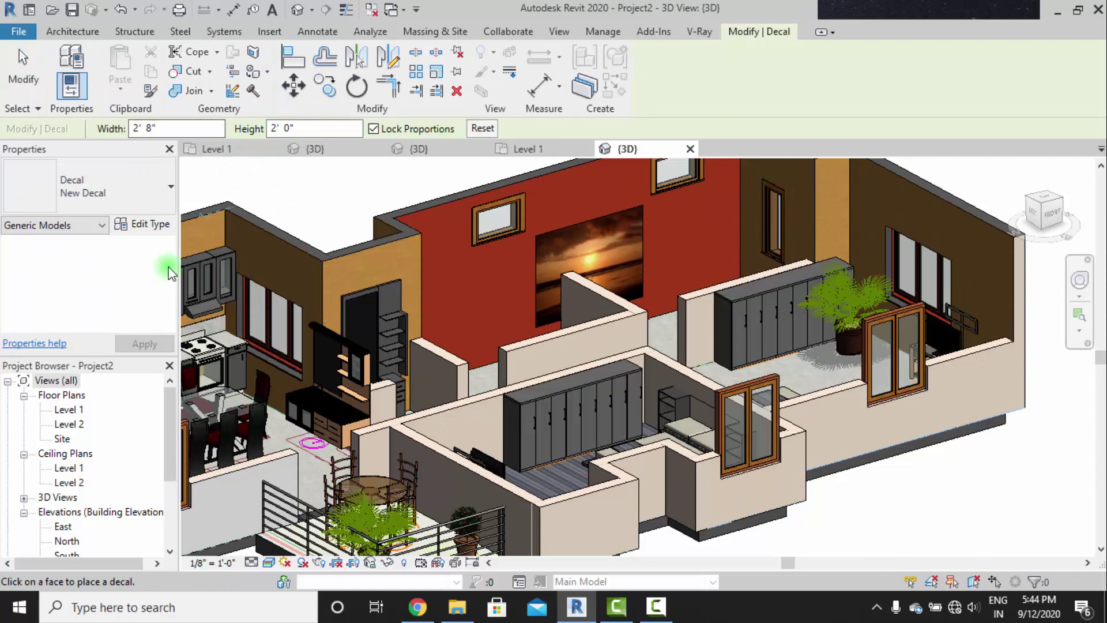
{"action": "key", "text": "Escape"}
{"action": "key", "text": "Escape"}
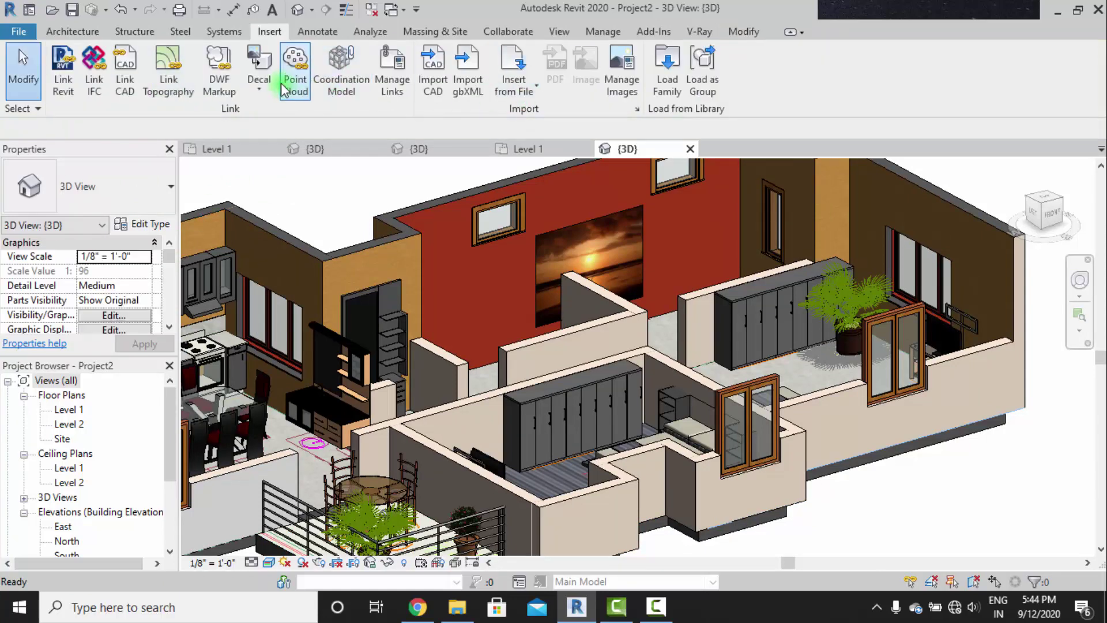
{"action": "left_click", "coordinate": [259, 81]}
{"action": "left_click", "coordinate": [285, 126]}
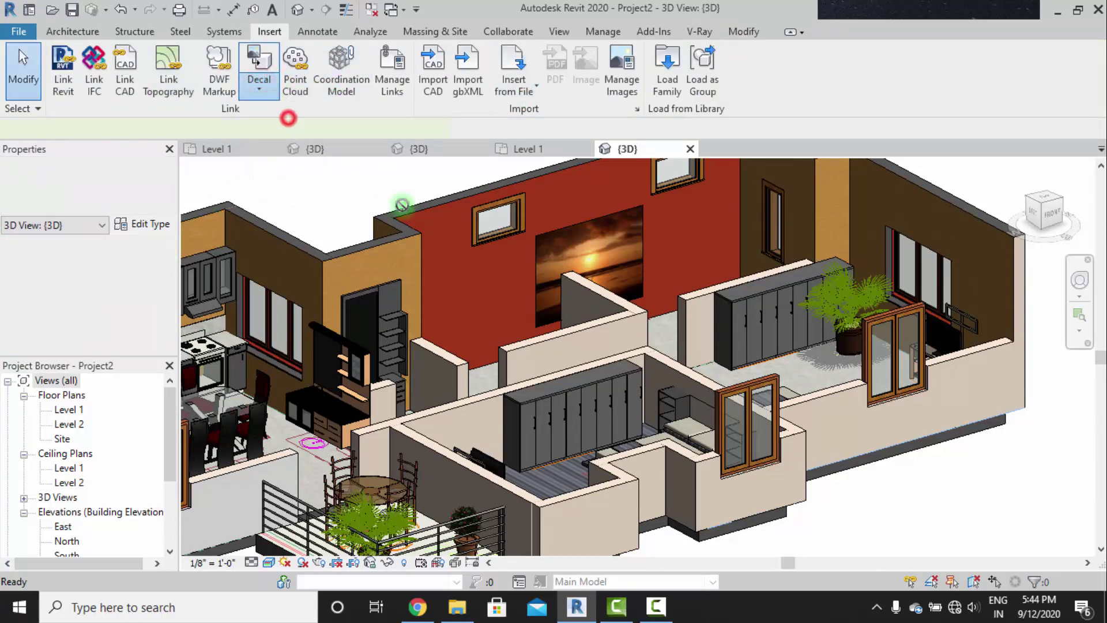
{"action": "key", "text": "Escape"}
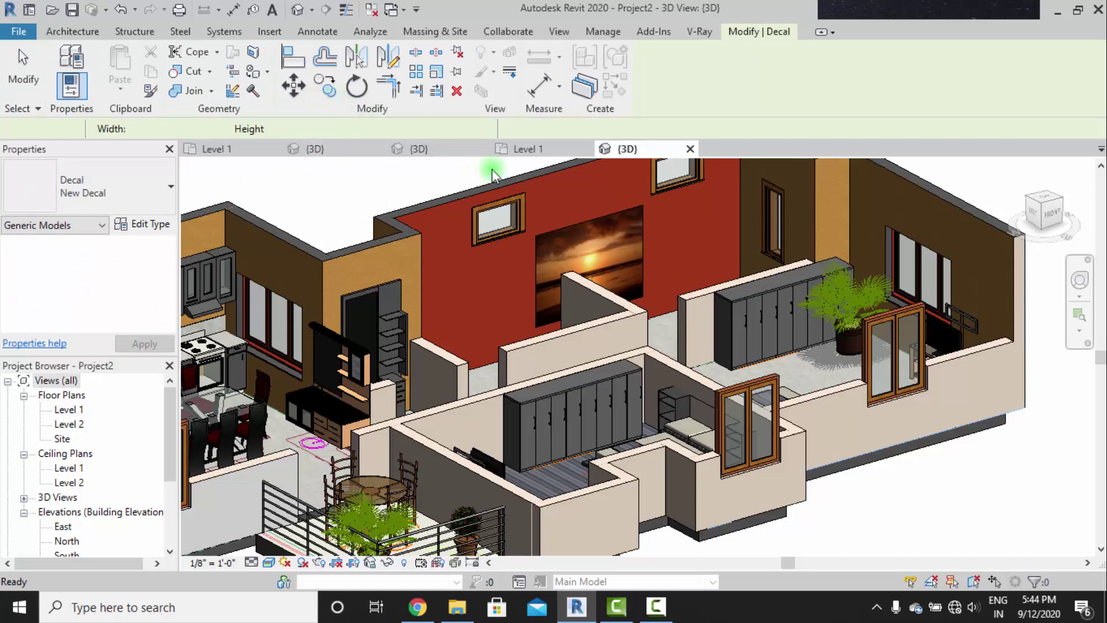
{"action": "key", "text": "Escape"}
Create a second decal type with the default name, using IMG_20200910_115325.jpg as its source image.
{"action": "left_click", "coordinate": [268, 86]}
{"action": "left_click", "coordinate": [292, 157]}
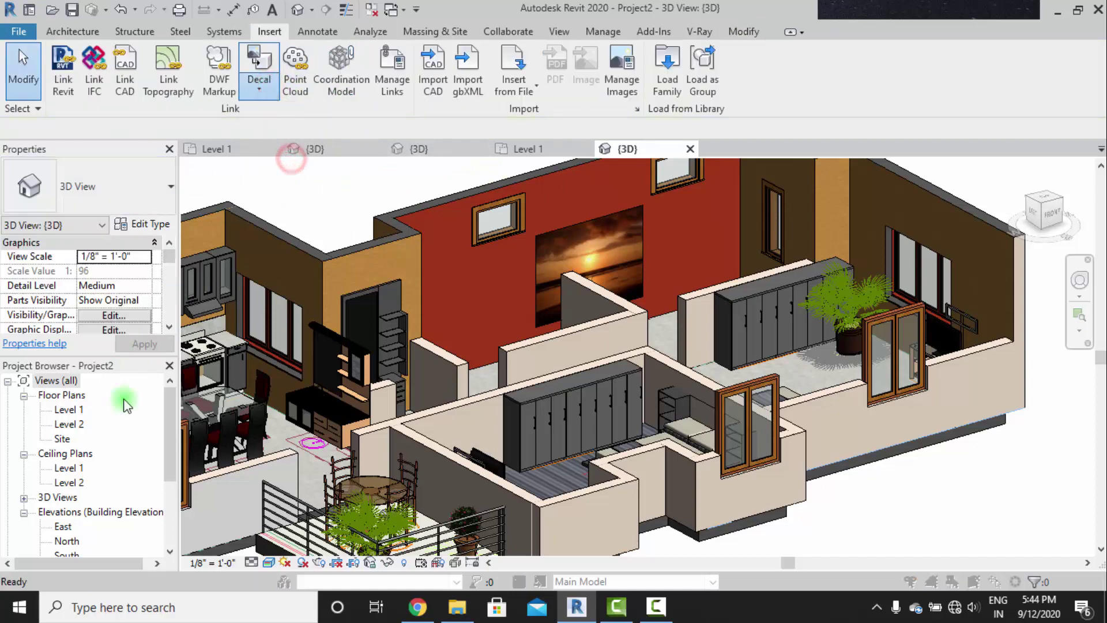
{"action": "left_click", "coordinate": [462, 486]}
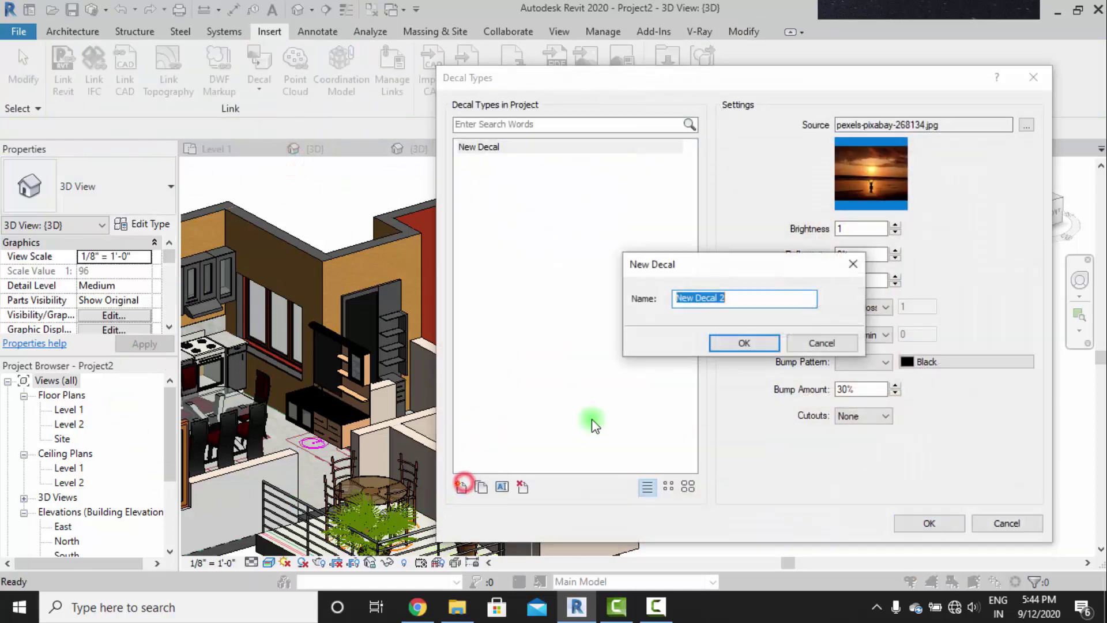
{"action": "left_click", "coordinate": [744, 343]}
{"action": "left_click", "coordinate": [1024, 126]}
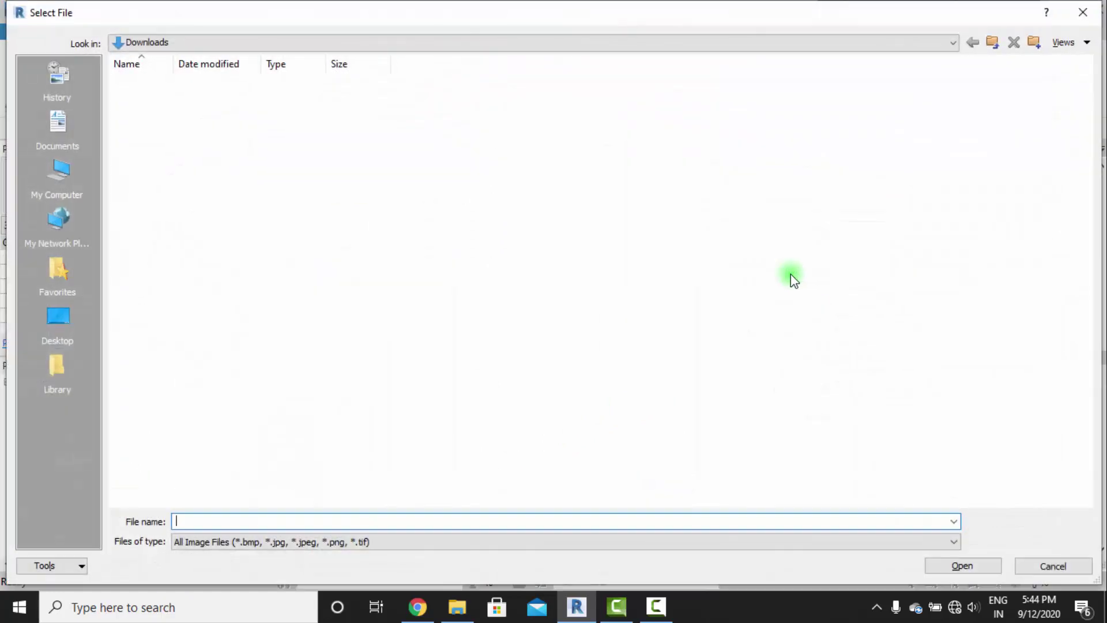
{"action": "left_click", "coordinate": [645, 311]}
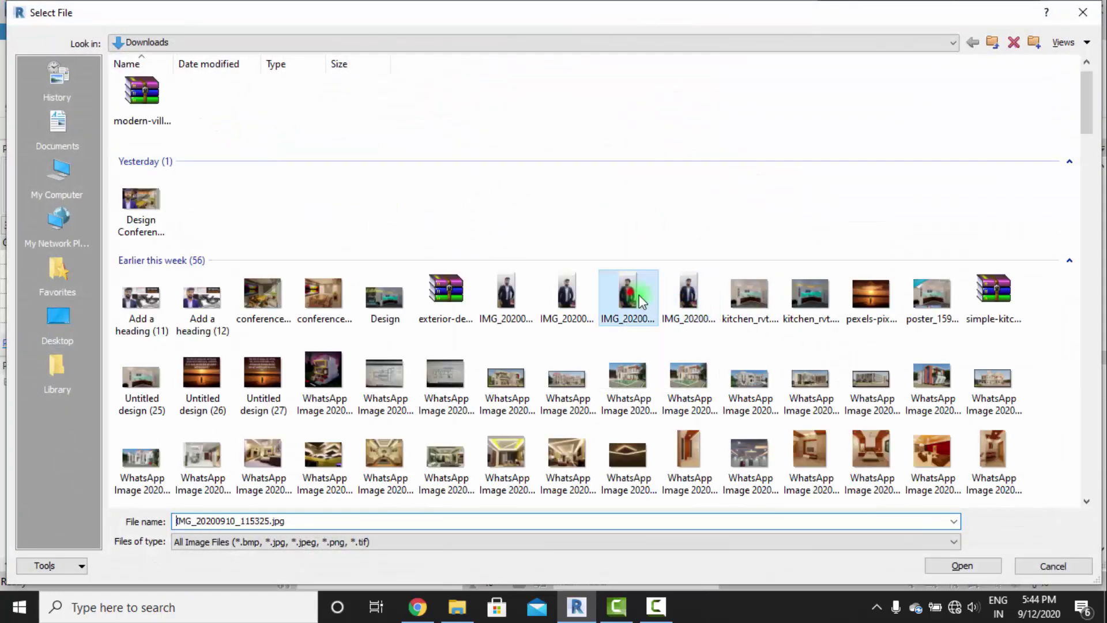
{"action": "left_click", "coordinate": [994, 563]}
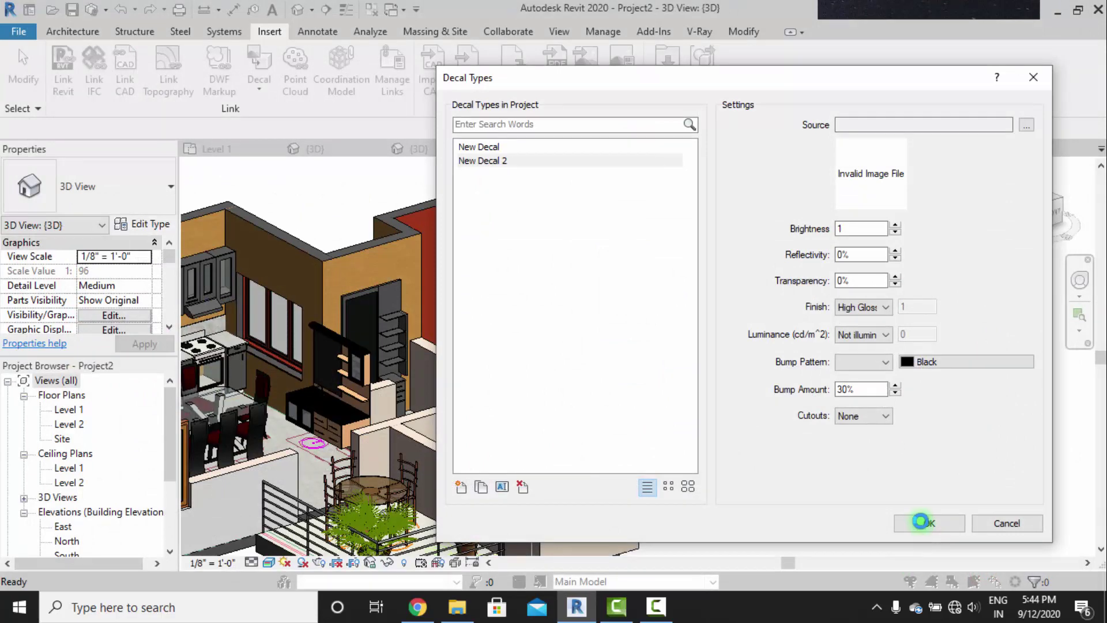
{"action": "left_click", "coordinate": [928, 521]}
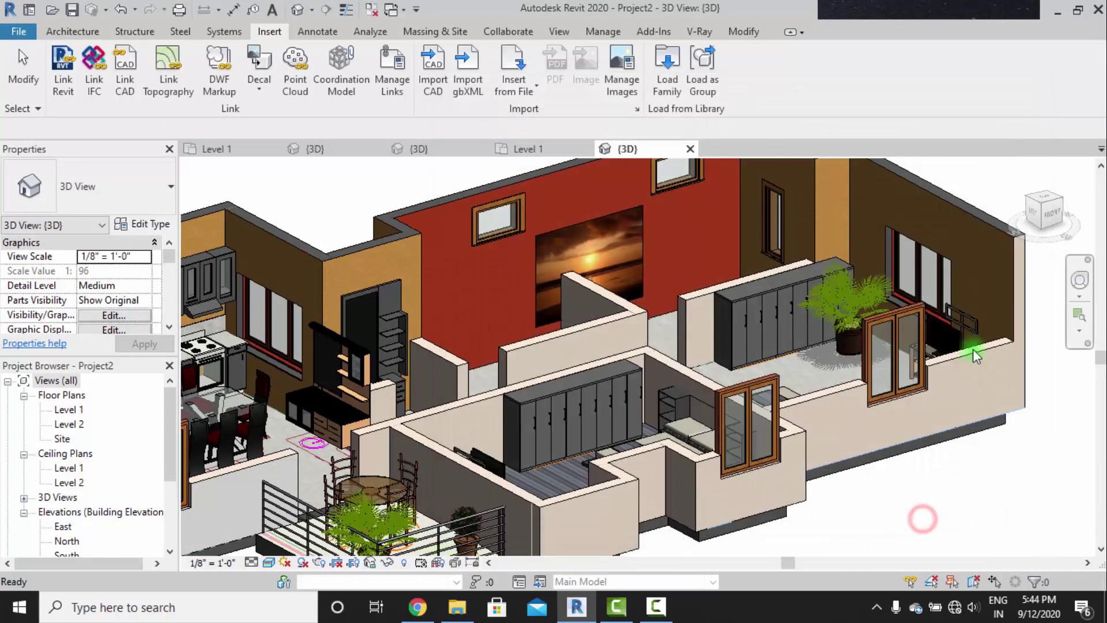
Place the portrait decal on the brown bedroom wall beside the triple window, above the TV, and end the placement.
{"action": "scroll", "coordinate": [987, 302], "scroll_direction": "up", "scroll_amount": 4}
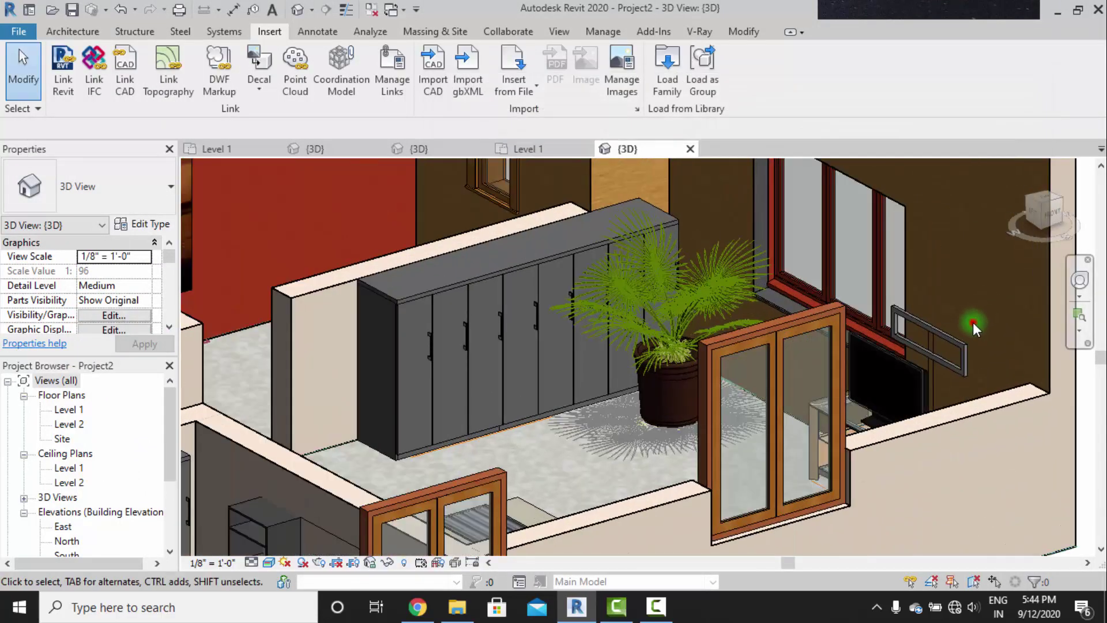
{"action": "scroll", "coordinate": [974, 322], "scroll_direction": "down", "scroll_amount": 2}
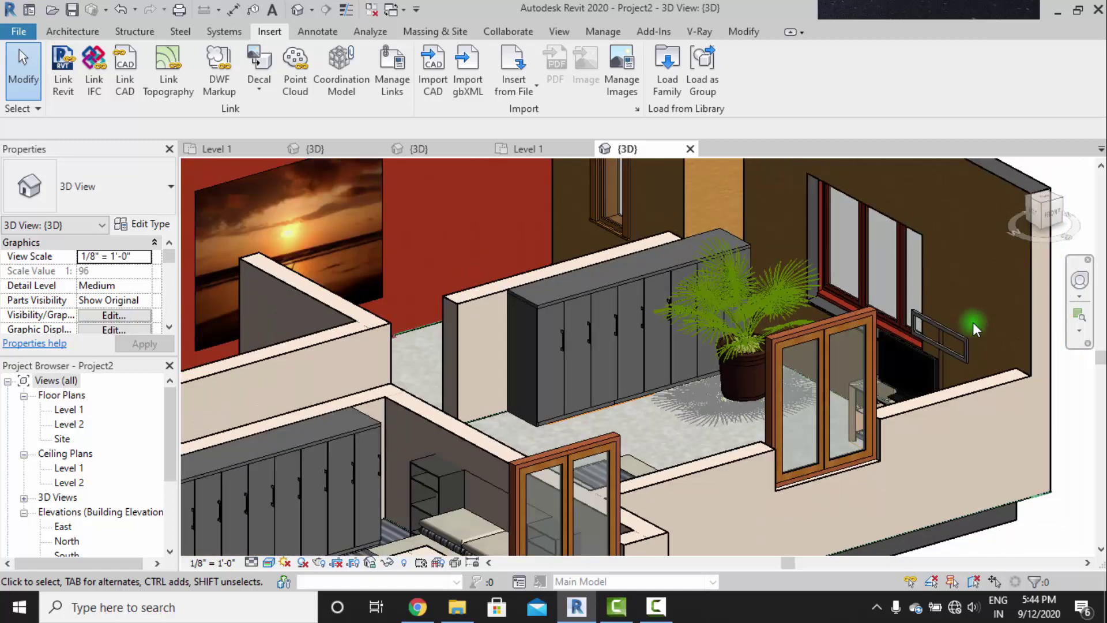
{"action": "scroll", "coordinate": [973, 323], "scroll_direction": "down", "scroll_amount": 2}
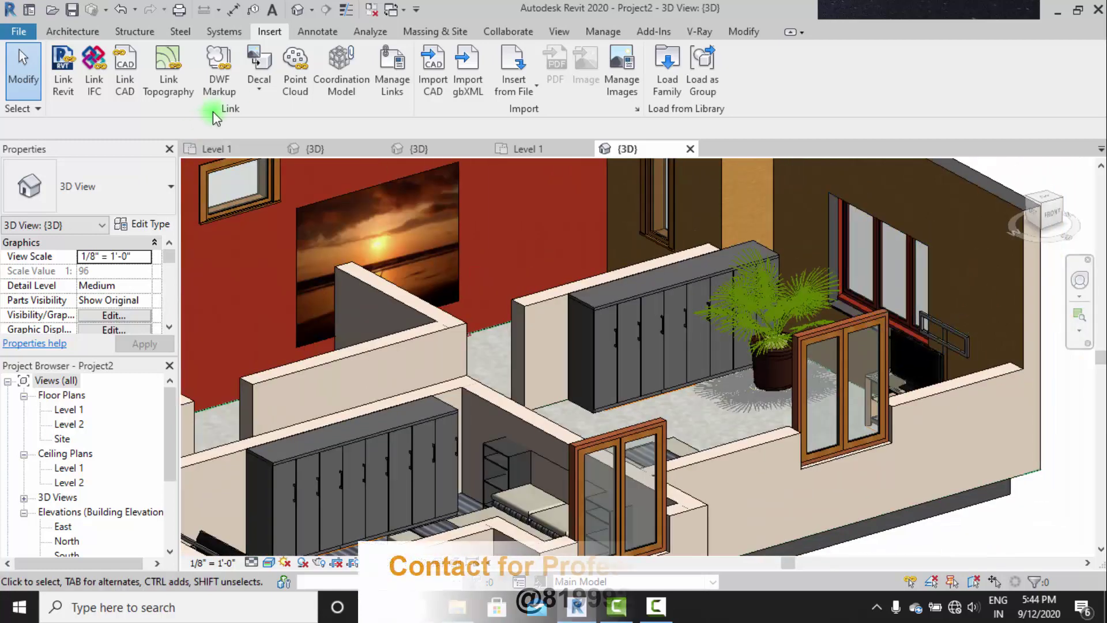
{"action": "left_click", "coordinate": [259, 92]}
{"action": "left_click", "coordinate": [279, 115]}
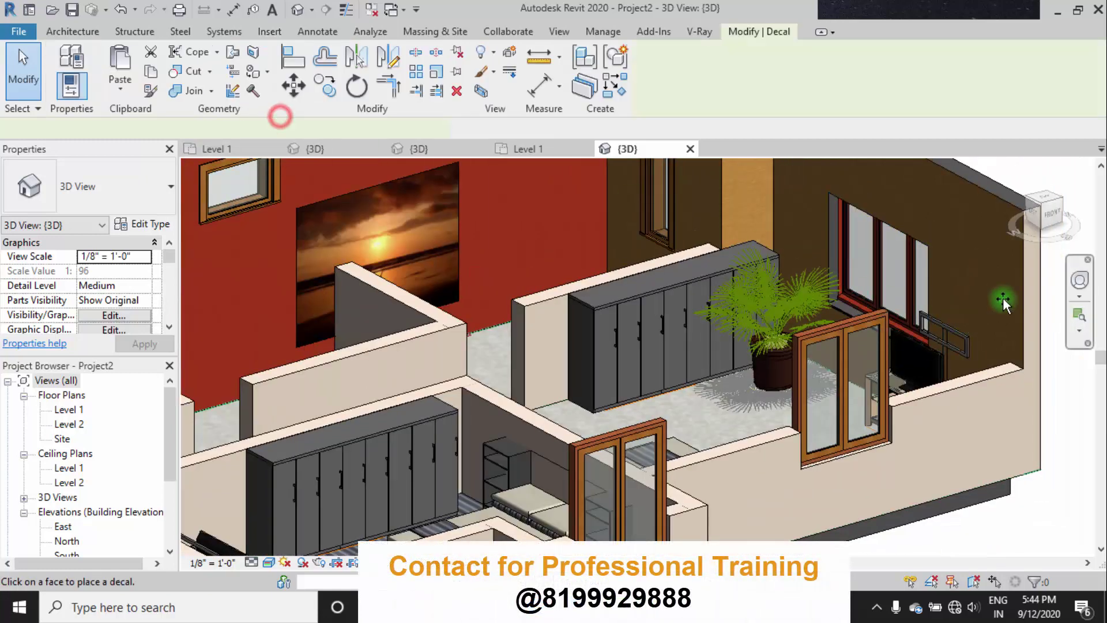
{"action": "left_click", "coordinate": [967, 319]}
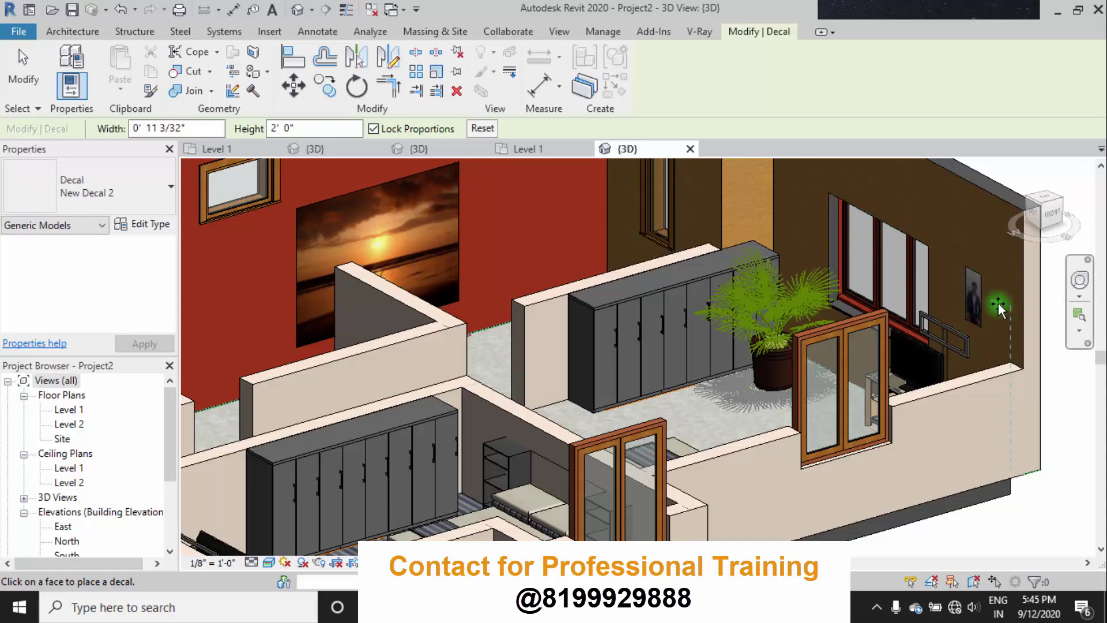
{"action": "scroll", "coordinate": [995, 302], "scroll_direction": "up", "scroll_amount": 2}
{"action": "key", "text": "Escape"}
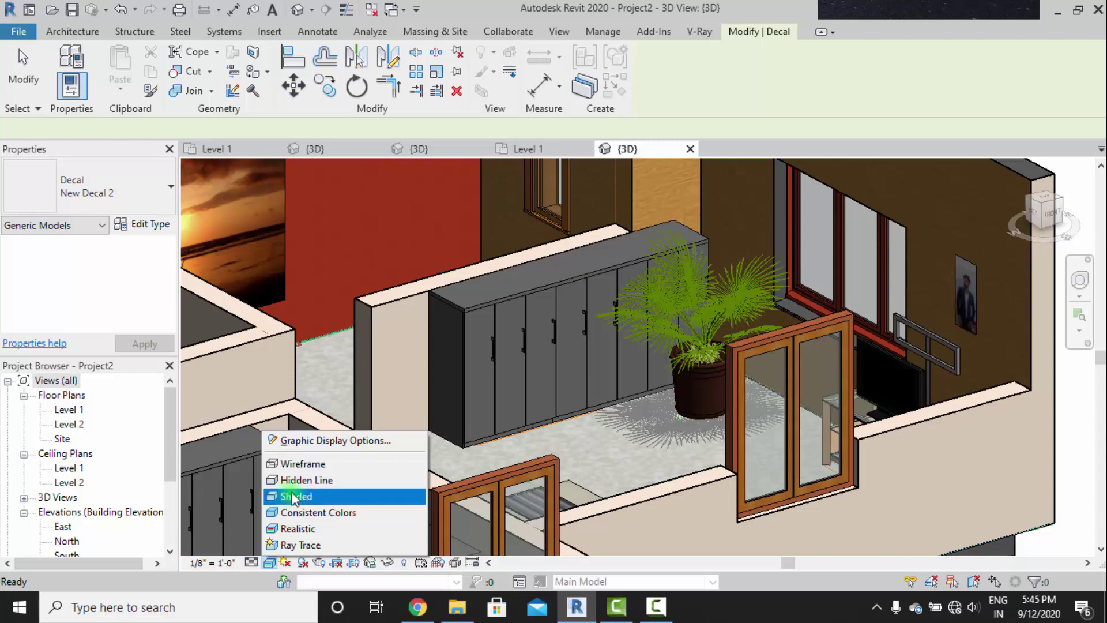
Switch the 3D view to Shaded and enlarge the portrait decal on the brown wall to about 1' 11" by 4' 2".
{"action": "left_click", "coordinate": [289, 495]}
{"action": "key", "text": "Escape"}
{"action": "mouse_move", "coordinate": [606, 444]}
{"action": "middle_mouse_down"}
{"action": "mouse_move", "coordinate": [635, 423]}
{"action": "mouse_move", "coordinate": [574, 488]}
{"action": "mouse_move", "coordinate": [724, 420]}
{"action": "middle_mouse_up"}
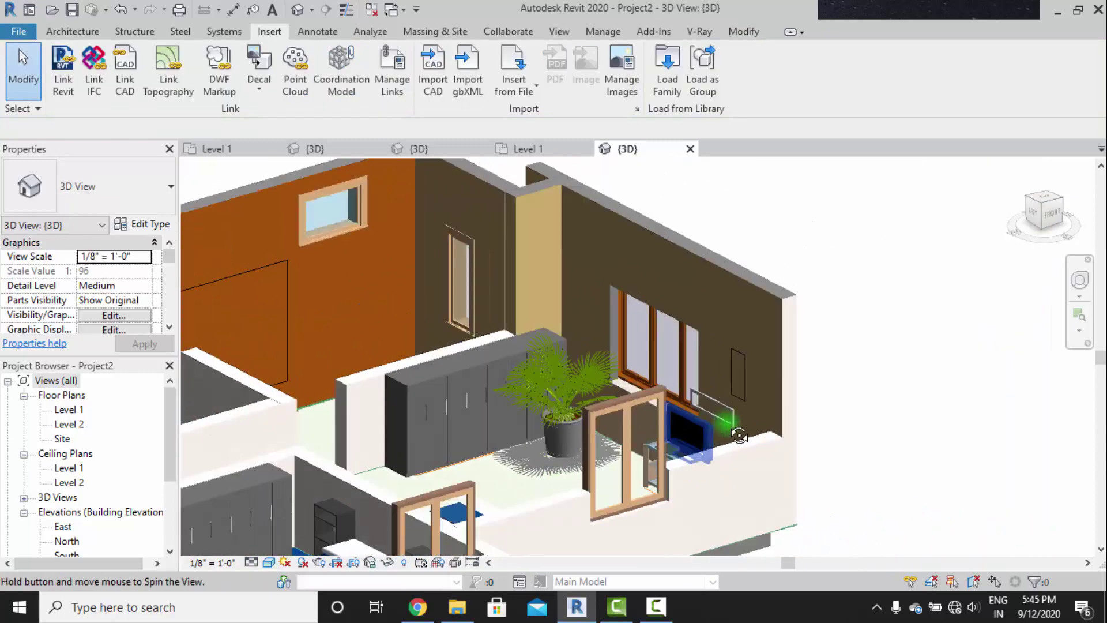
{"action": "scroll", "coordinate": [667, 354], "scroll_direction": "up", "scroll_amount": 5}
{"action": "left_click", "coordinate": [730, 356]}
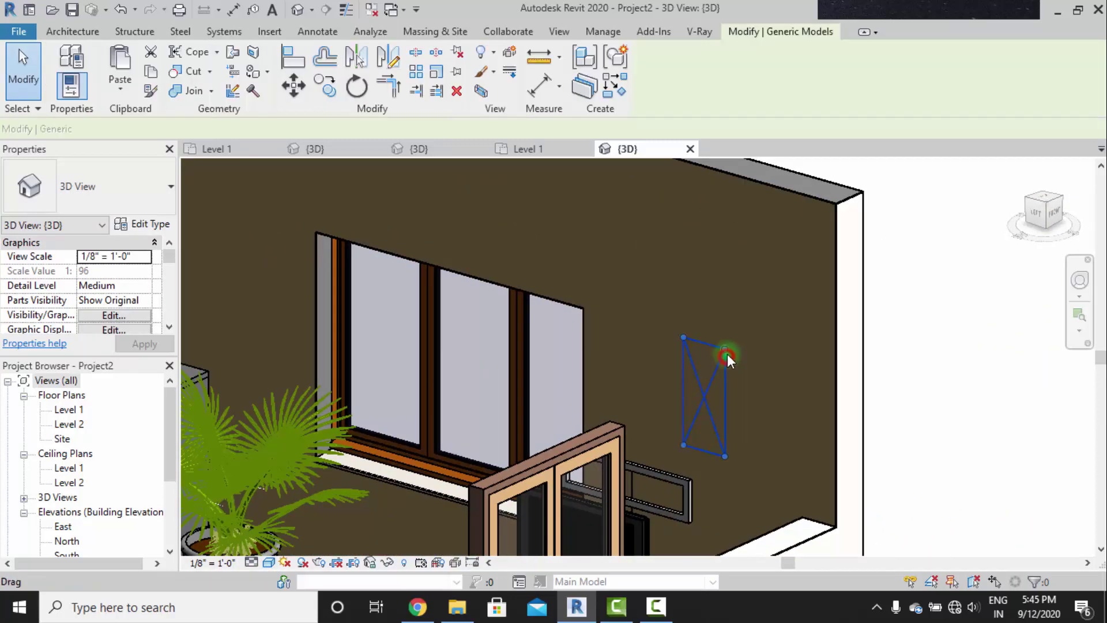
{"action": "left_click_drag", "start_coordinate": [725, 348], "coordinate": [790, 265]}
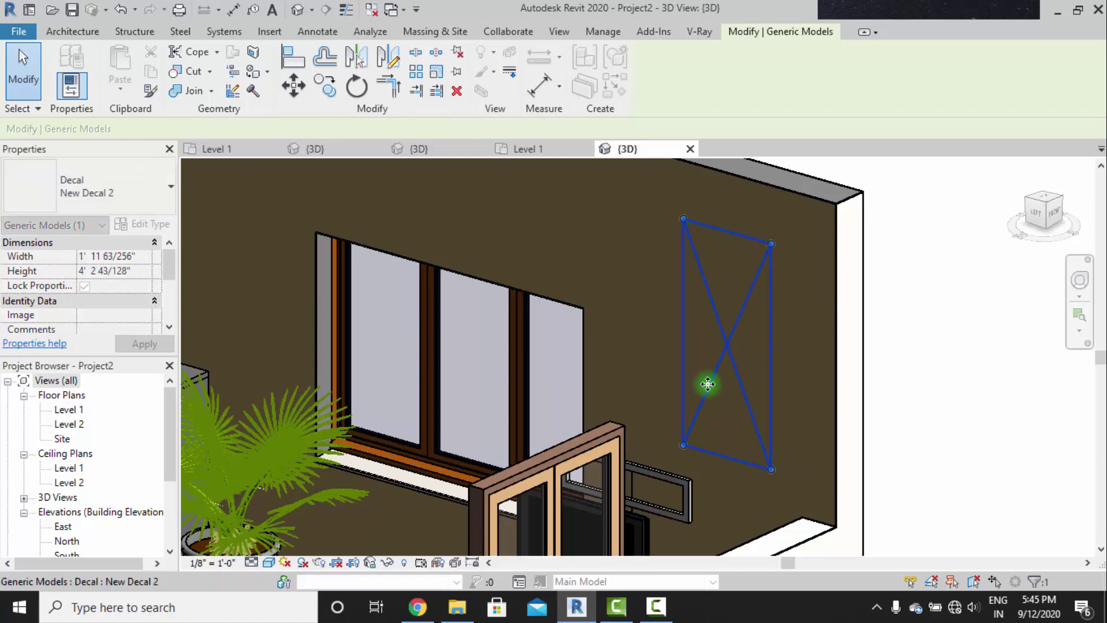
Shift the portrait decal slightly towards the triple window, deselect it, and return the view to the Realistic visual style.
{"action": "left_click_drag", "start_coordinate": [664, 369], "coordinate": [669, 375]}
{"action": "left_click", "coordinate": [1013, 365]}
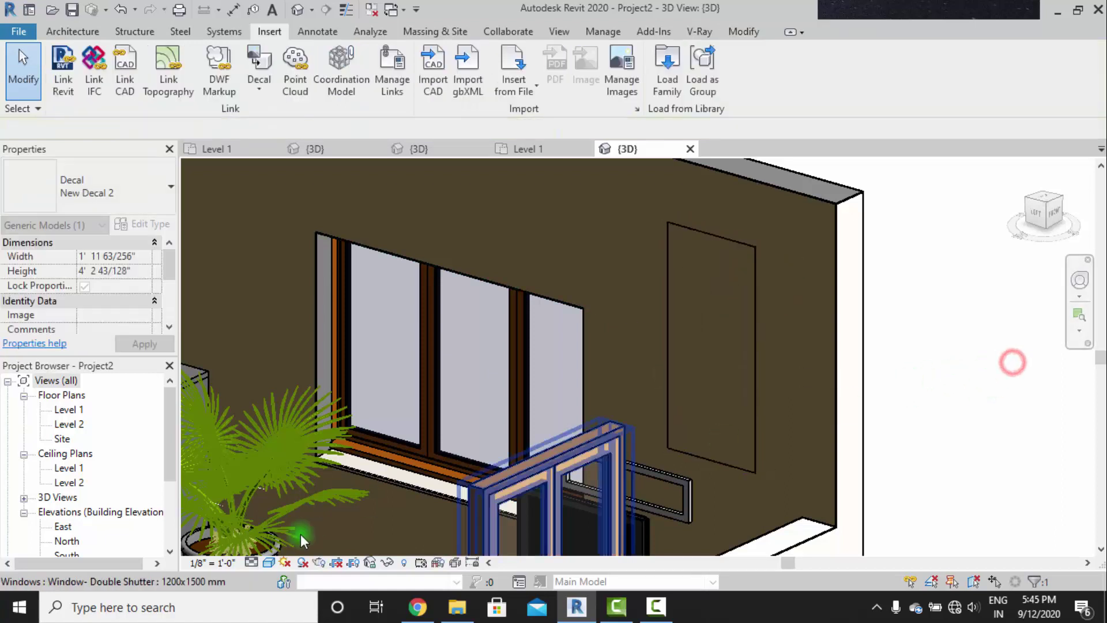
{"action": "left_click", "coordinate": [268, 562]}
{"action": "left_click", "coordinate": [330, 523]}
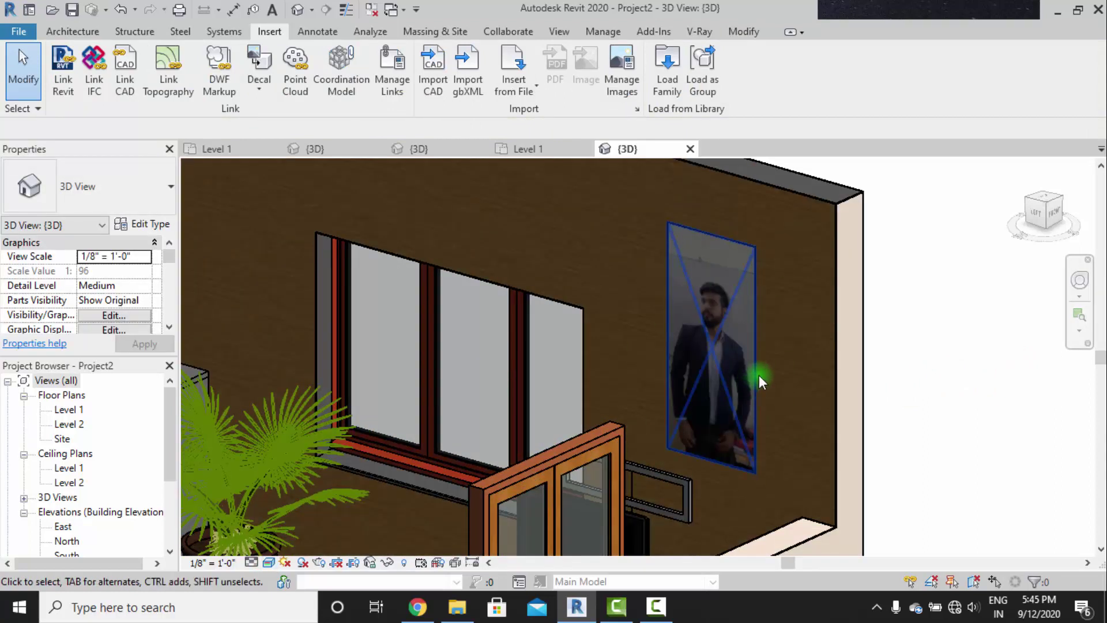
Start an in-place model in the Generic Models category and accept the default name.
{"action": "left_click", "coordinate": [73, 32]}
{"action": "left_click", "coordinate": [191, 89]}
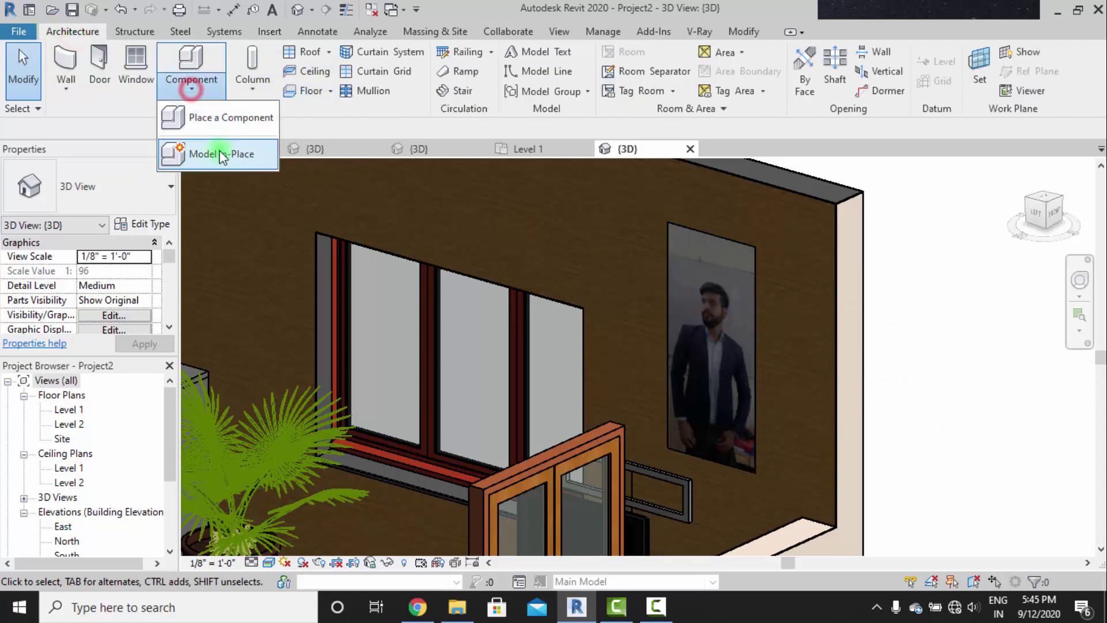
{"action": "left_click", "coordinate": [222, 156]}
{"action": "left_click", "coordinate": [478, 244]}
{"action": "key", "text": "g"}
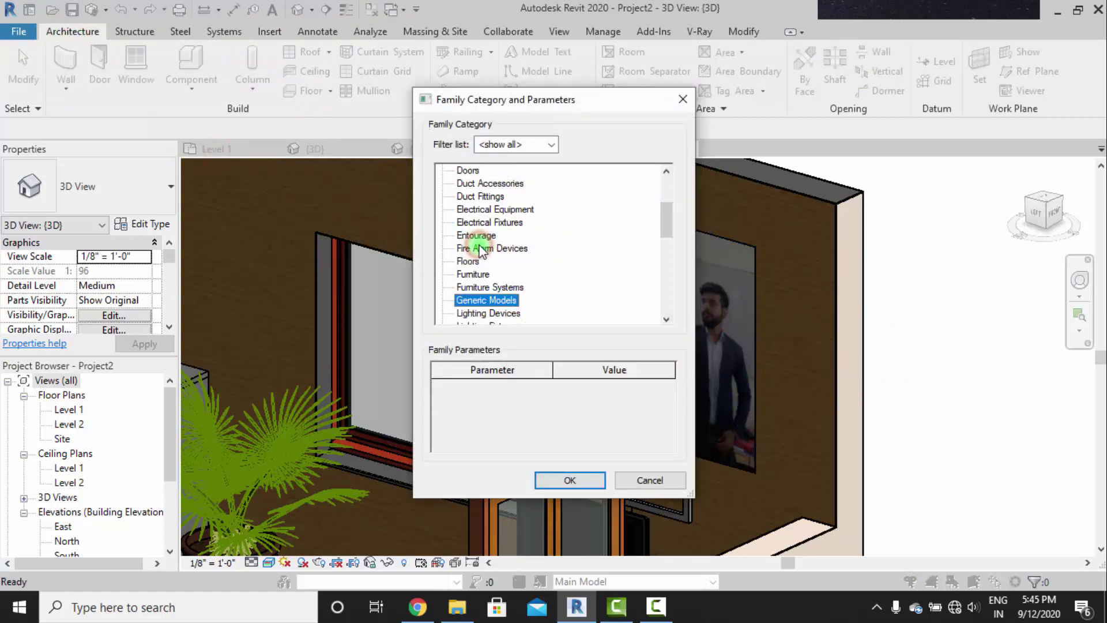
{"action": "left_click", "coordinate": [574, 479]}
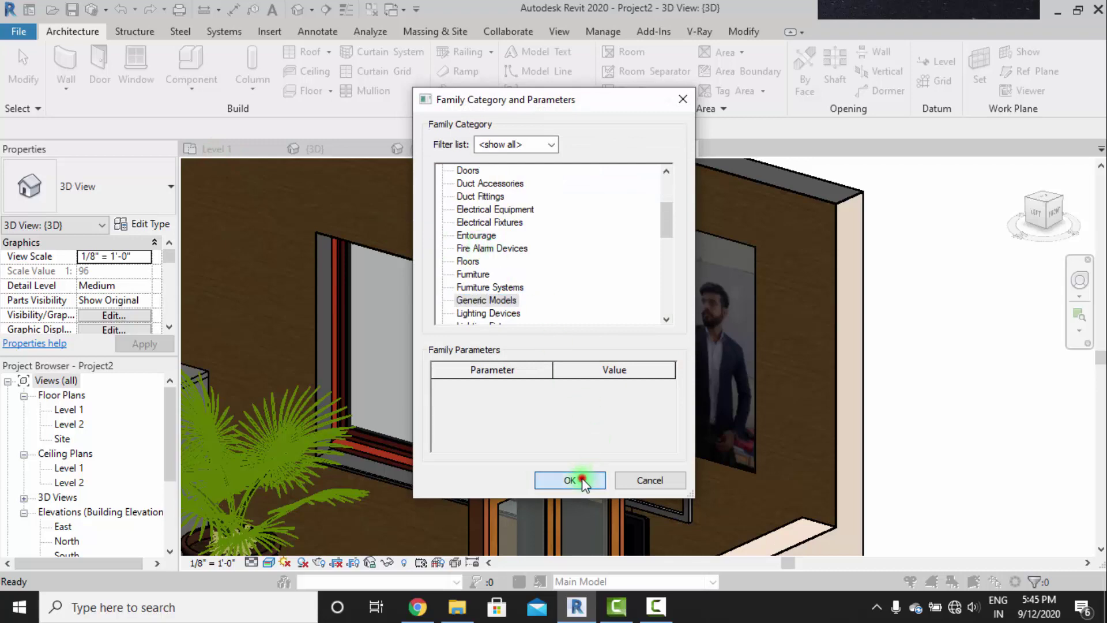
{"action": "left_click", "coordinate": [552, 331]}
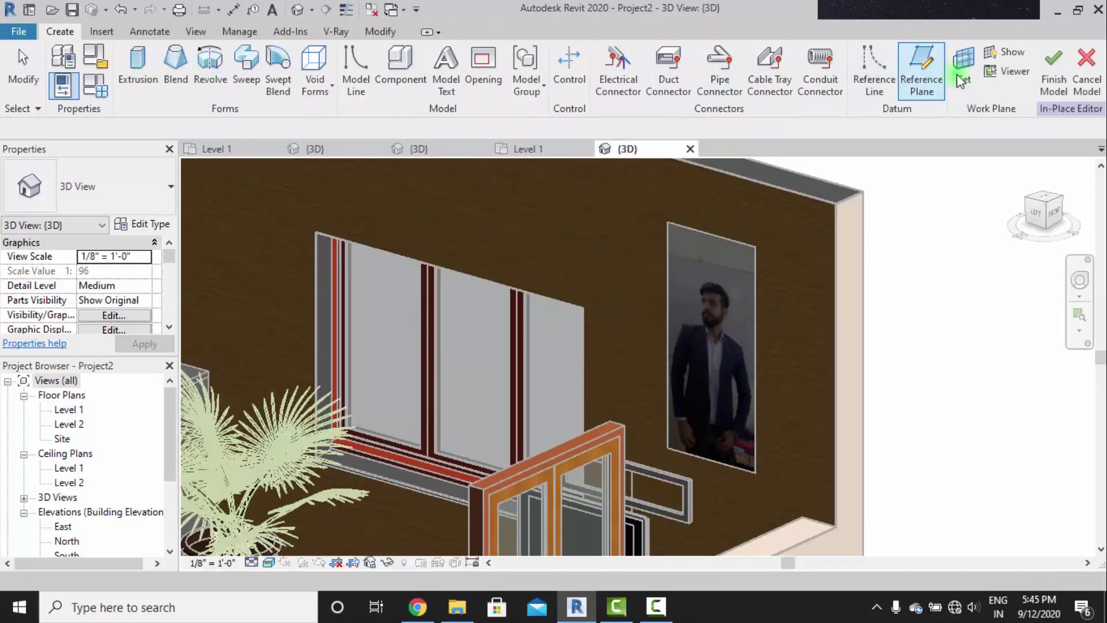
Set the work plane by picking the face of the brown bedroom wall that carries the portrait decal.
{"action": "left_click", "coordinate": [963, 61]}
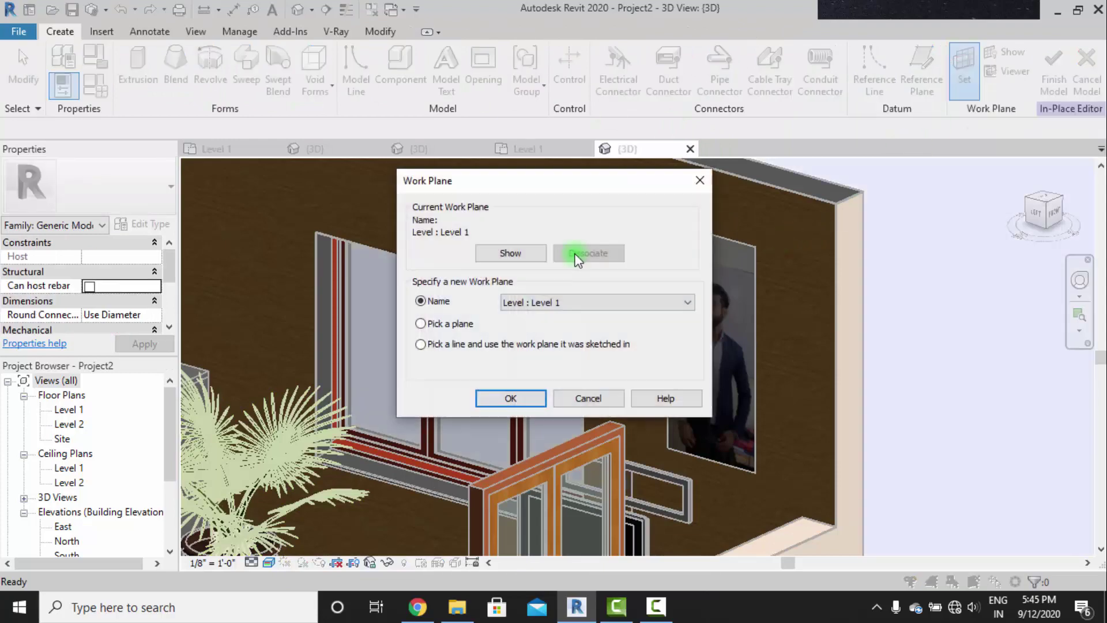
{"action": "left_click", "coordinate": [522, 401]}
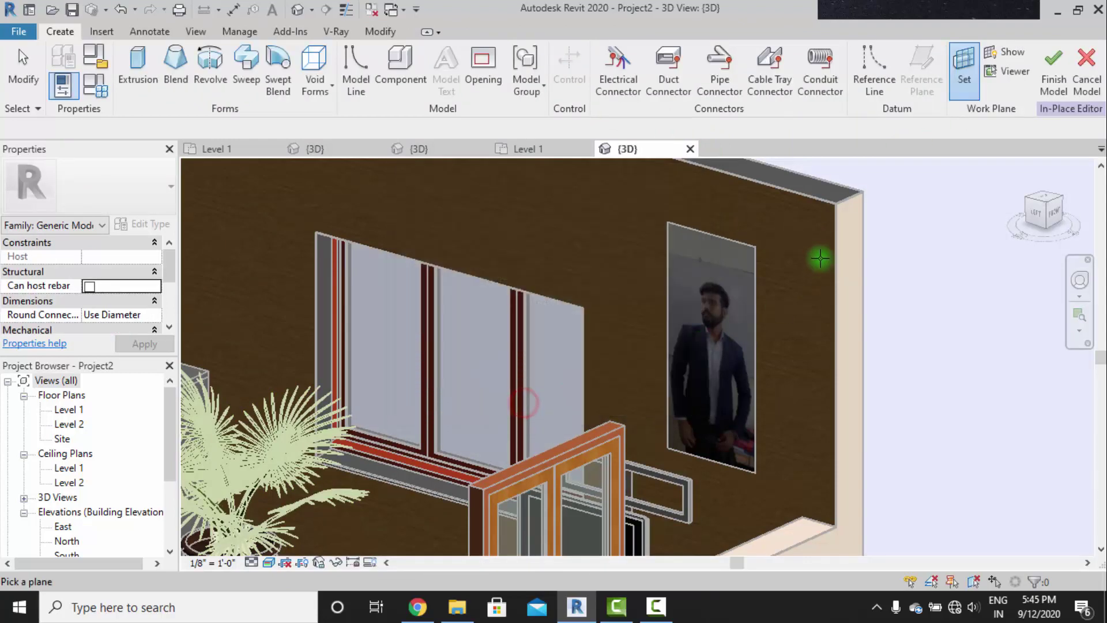
{"action": "left_click", "coordinate": [833, 245]}
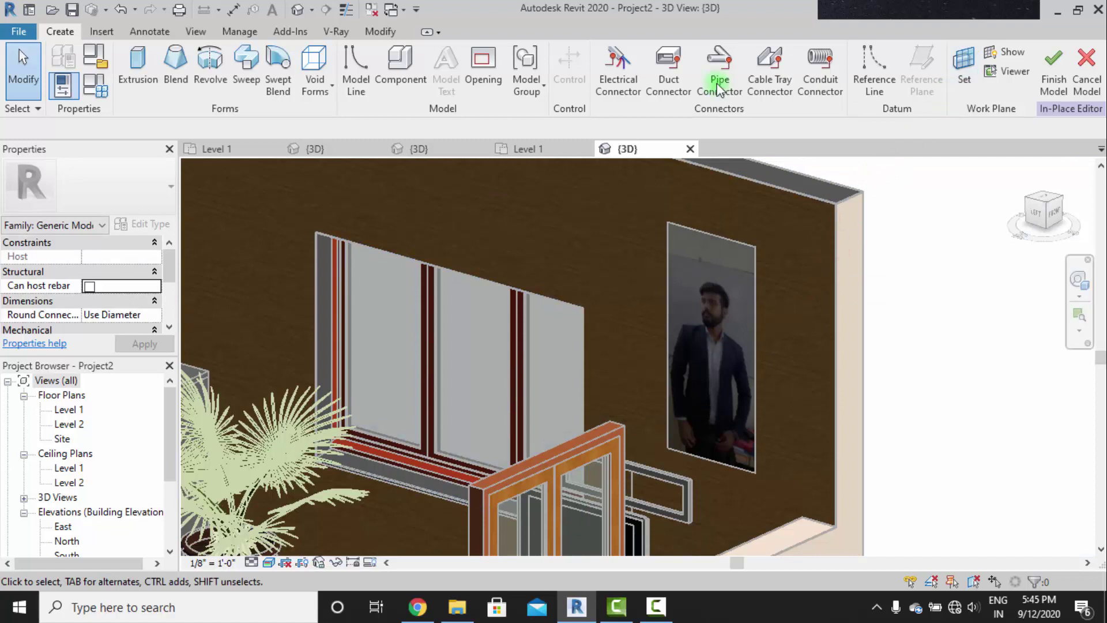
Start an extrusion and sketch a rectangle along the portrait decal's outline as the frame's inner edge.
{"action": "left_click", "coordinate": [119, 66]}
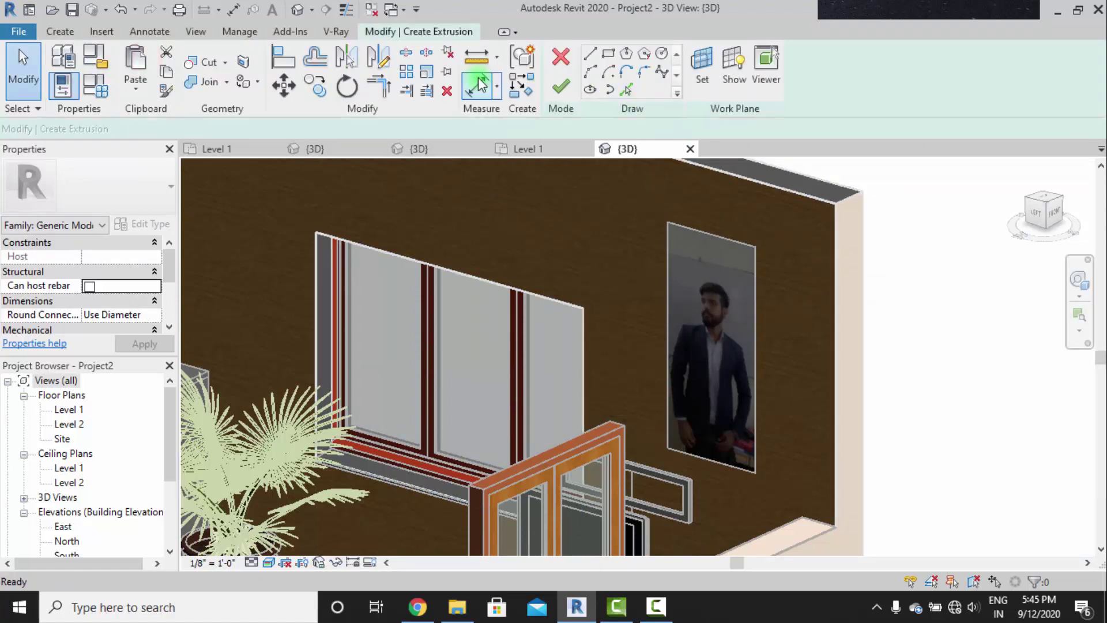
{"action": "left_click", "coordinate": [610, 55]}
{"action": "left_click", "coordinate": [668, 223]}
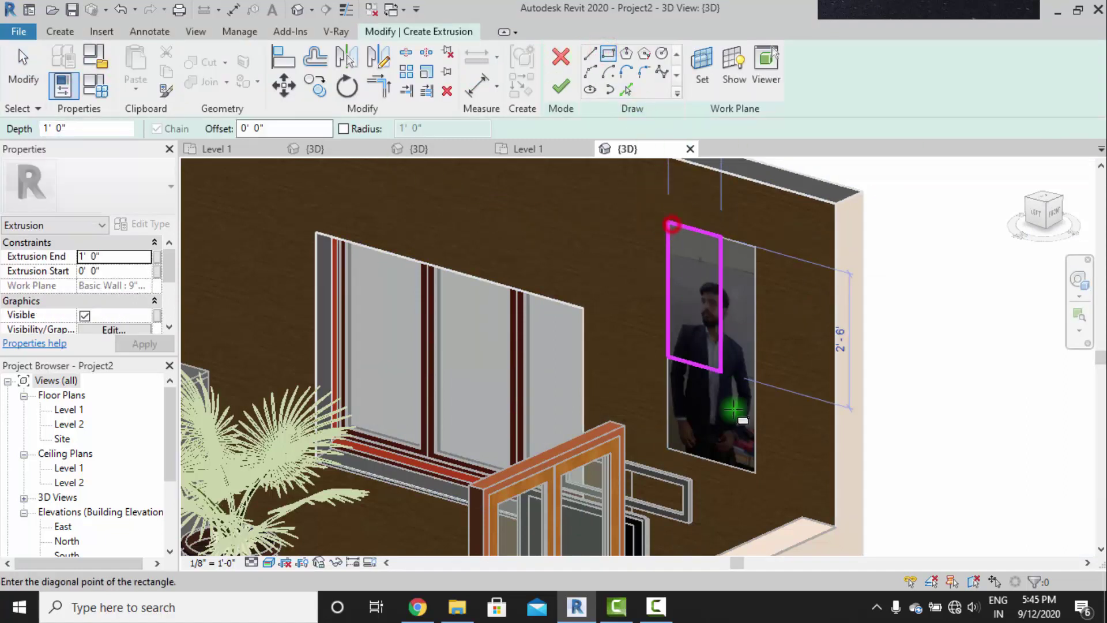
{"action": "left_click", "coordinate": [757, 472]}
Add the frame's outer edge by picking the four rectangle sides with a 0' 2" outward offset, and finish the extrusion sketch.
{"action": "left_click", "coordinate": [626, 88]}
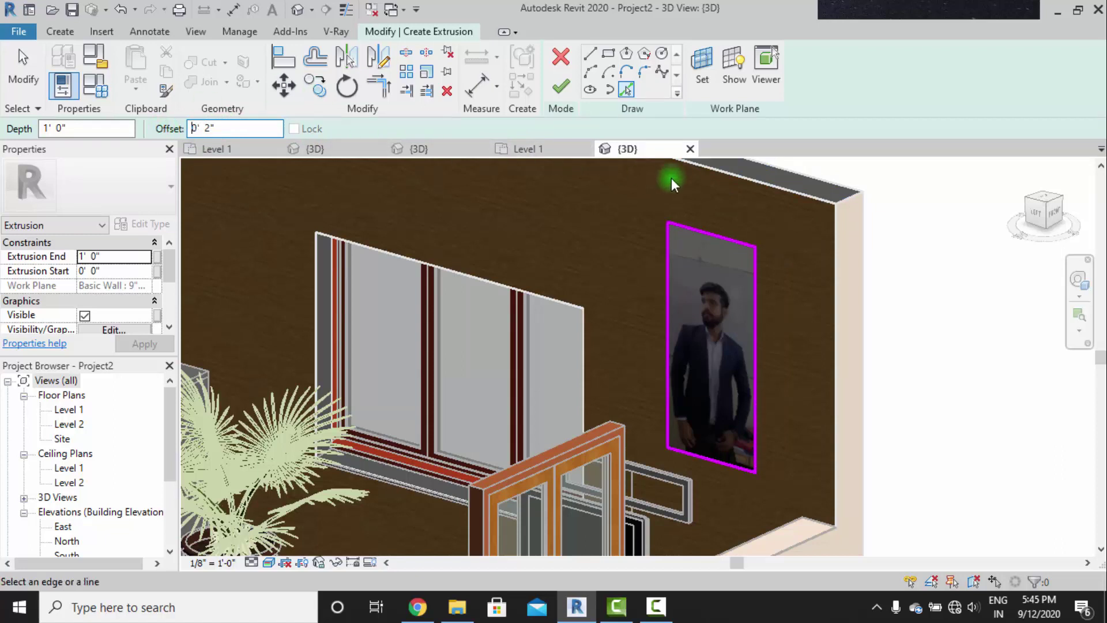
{"action": "left_click", "coordinate": [718, 235]}
{"action": "left_click", "coordinate": [763, 279]}
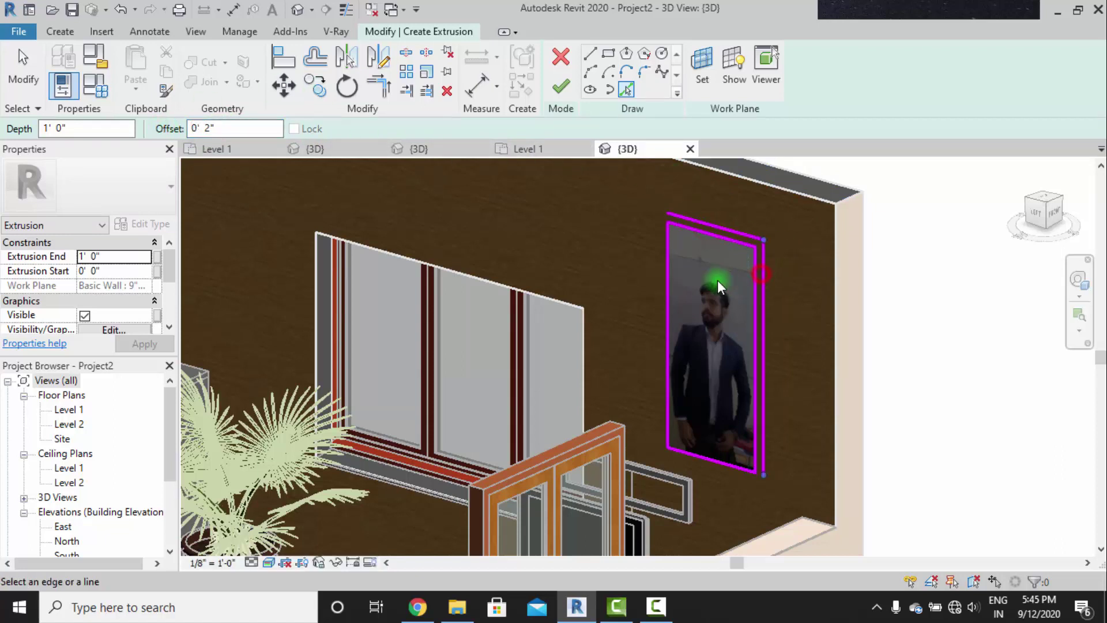
{"action": "left_click", "coordinate": [667, 260]}
{"action": "left_click", "coordinate": [725, 468]}
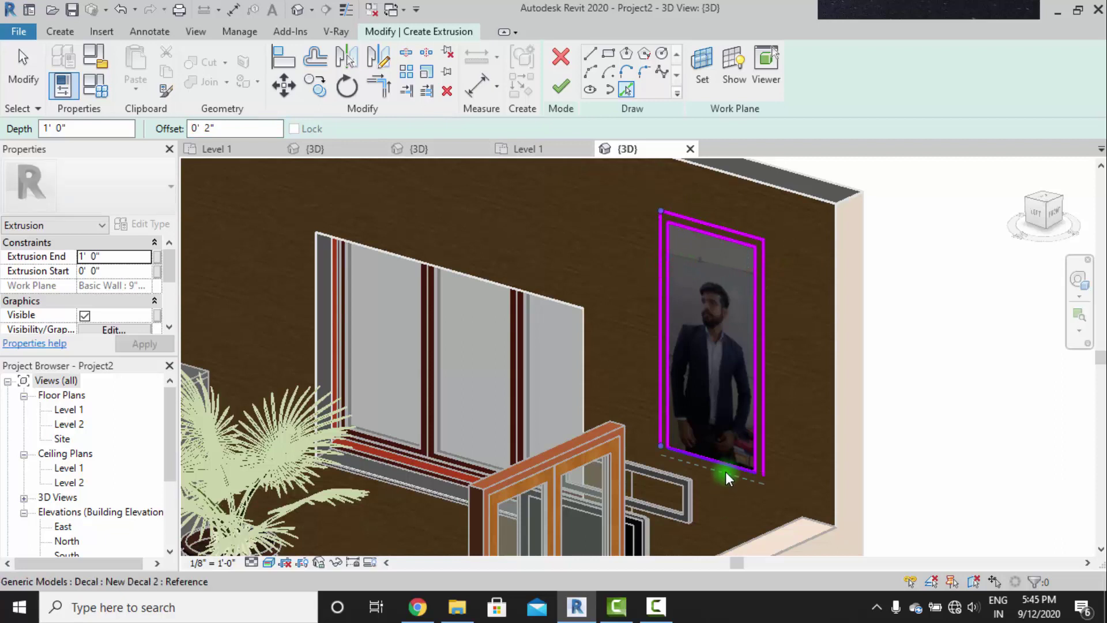
{"action": "left_click", "coordinate": [561, 87]}
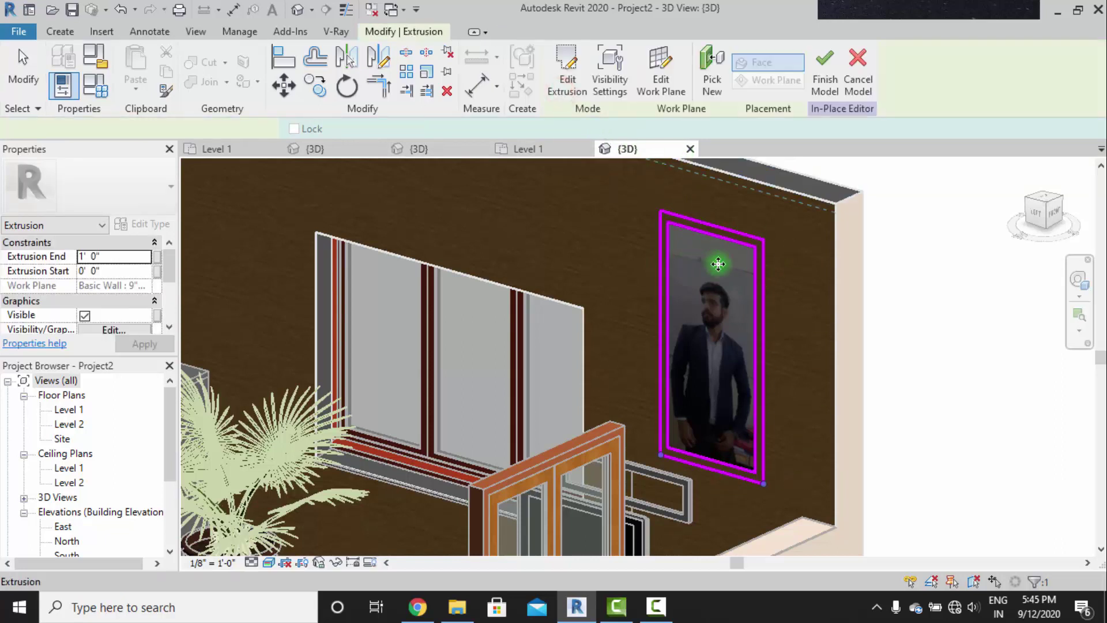
Set the frame's extrusion end to 0' 1" and finish the in-place model.
{"action": "left_click", "coordinate": [116, 258]}
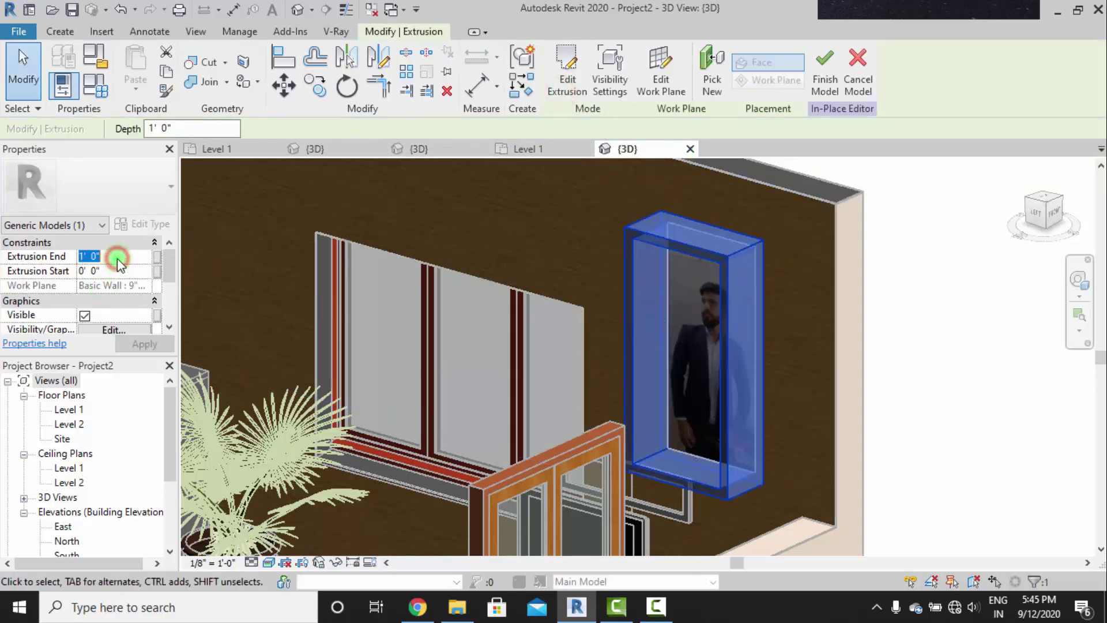
{"action": "type", "text": "0' 1\""}
{"action": "left_click", "coordinate": [144, 346]}
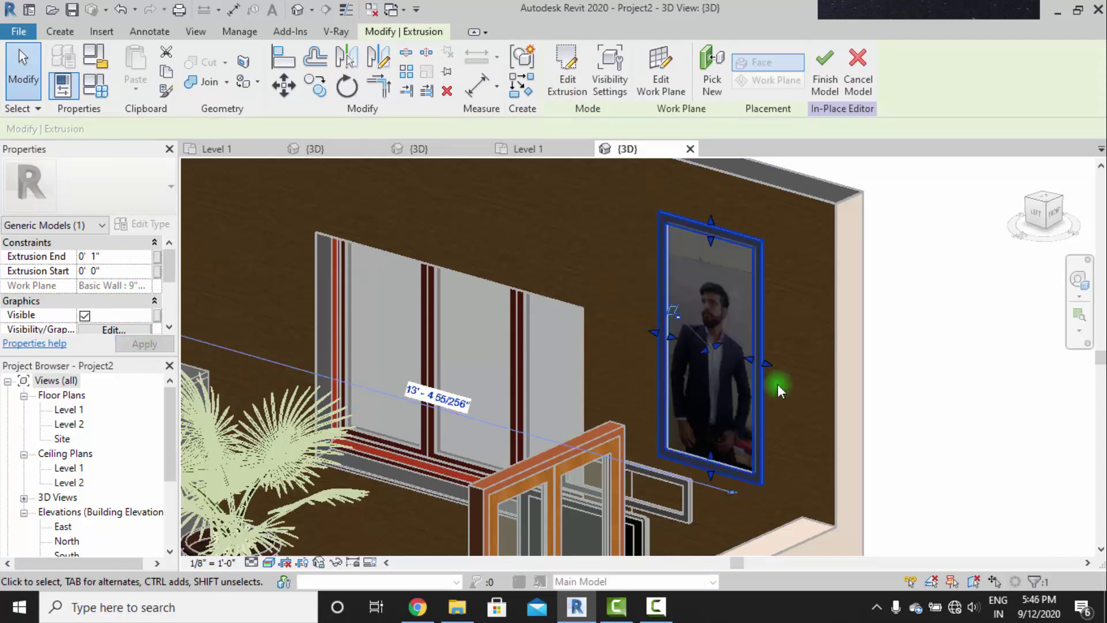
{"action": "left_click", "coordinate": [972, 387]}
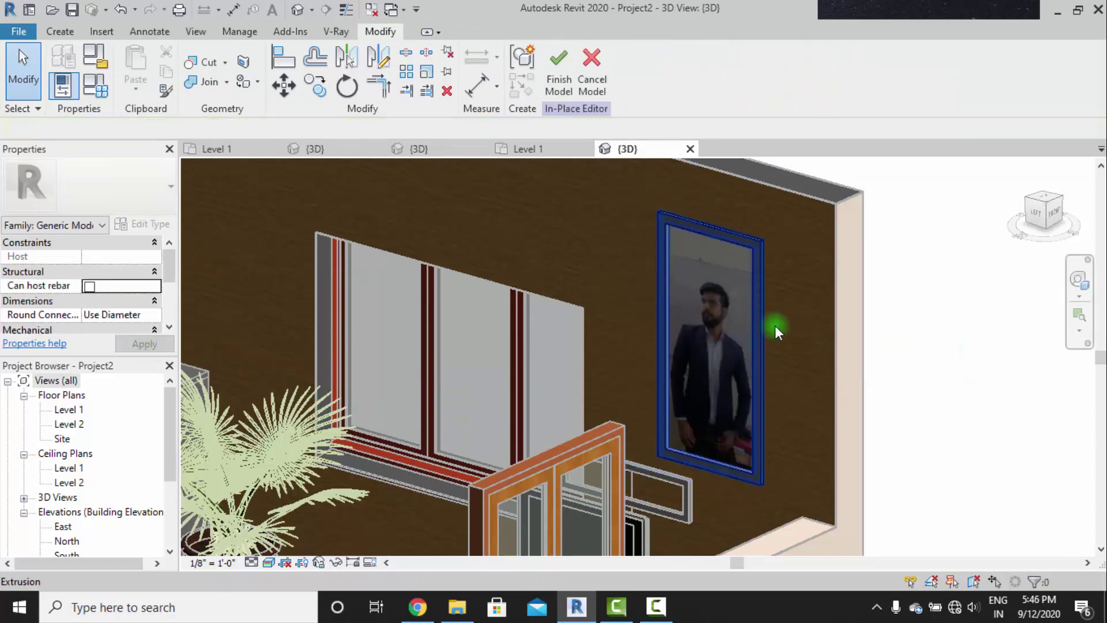
{"action": "scroll", "coordinate": [955, 411], "scroll_direction": "down", "scroll_amount": 2}
{"action": "scroll", "coordinate": [712, 243], "scroll_direction": "down", "scroll_amount": 2}
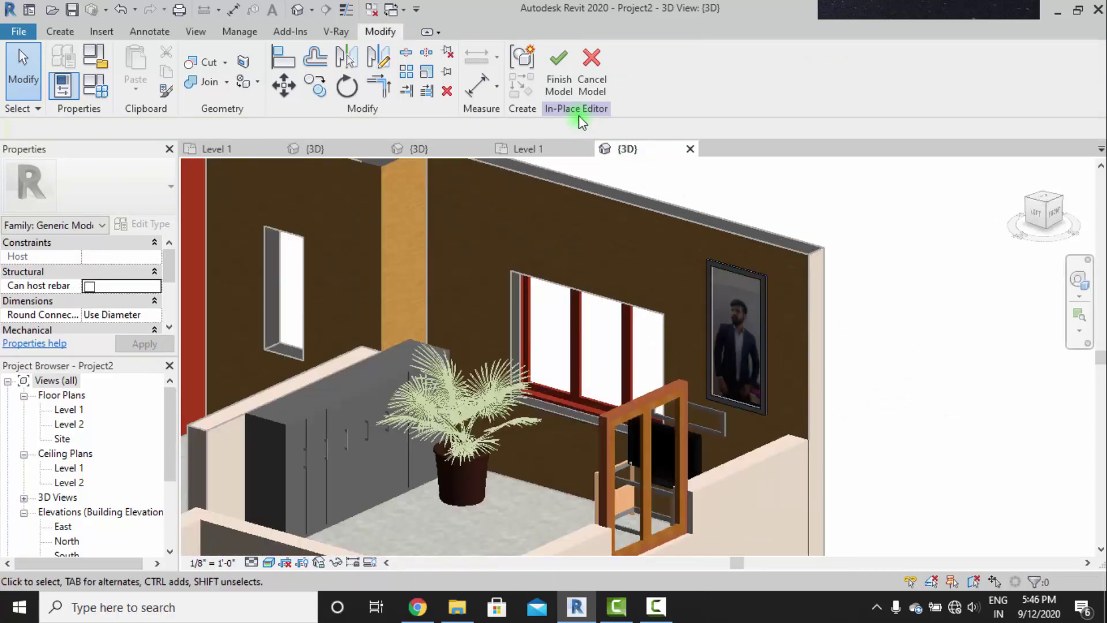
{"action": "left_click", "coordinate": [558, 81]}
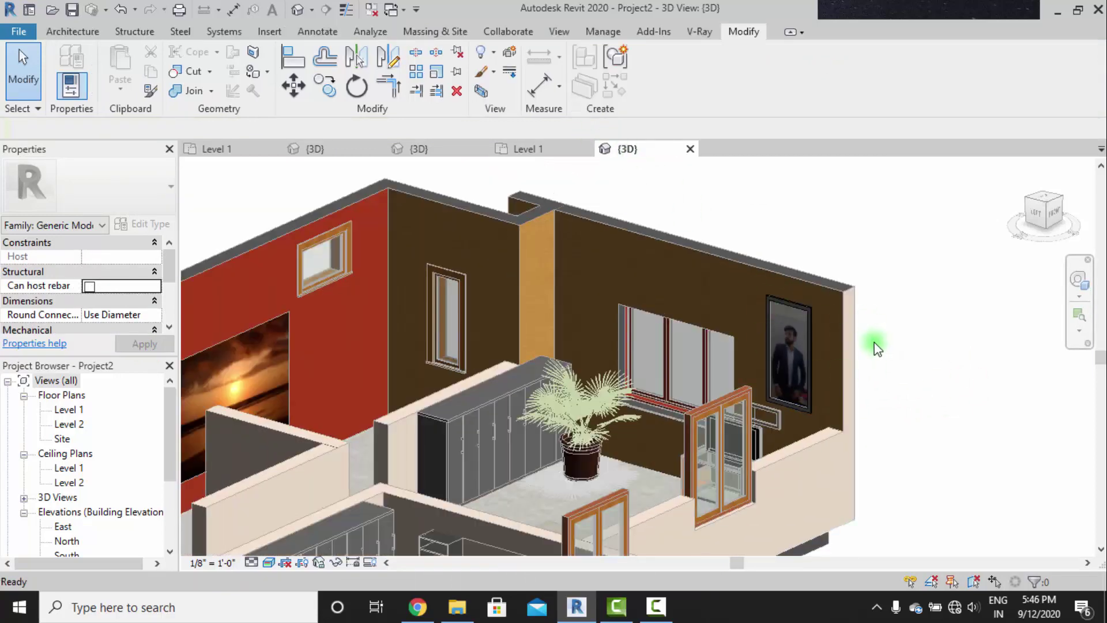
Switch the 3D view to the Shaded visual style.
{"action": "scroll", "coordinate": [865, 369], "scroll_direction": "down", "scroll_amount": 2}
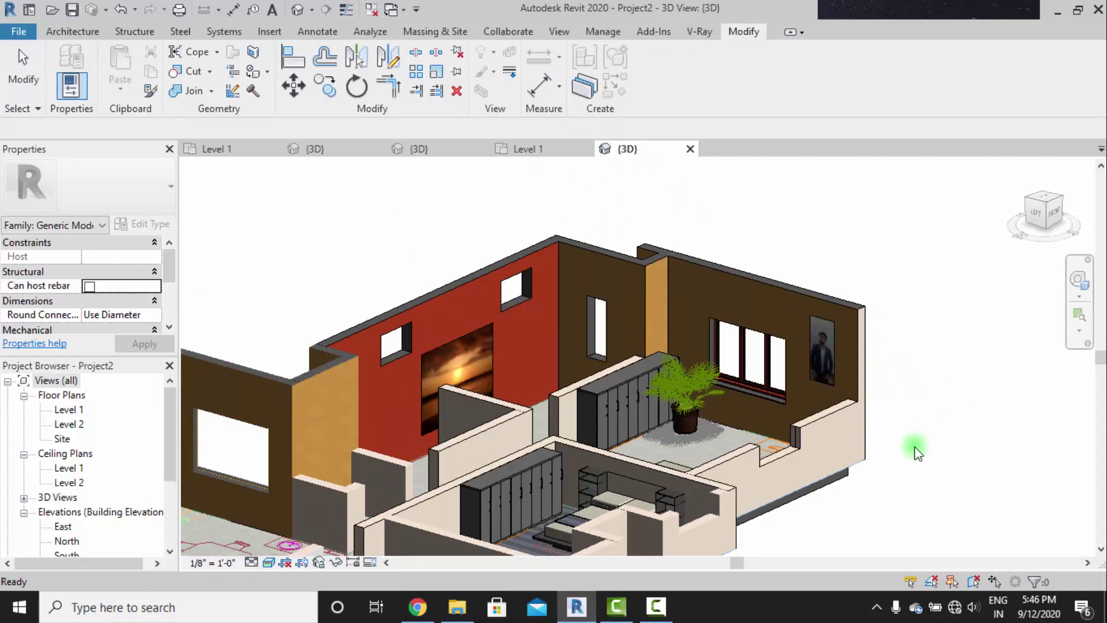
{"action": "scroll", "coordinate": [859, 374], "scroll_direction": "down", "scroll_amount": 1}
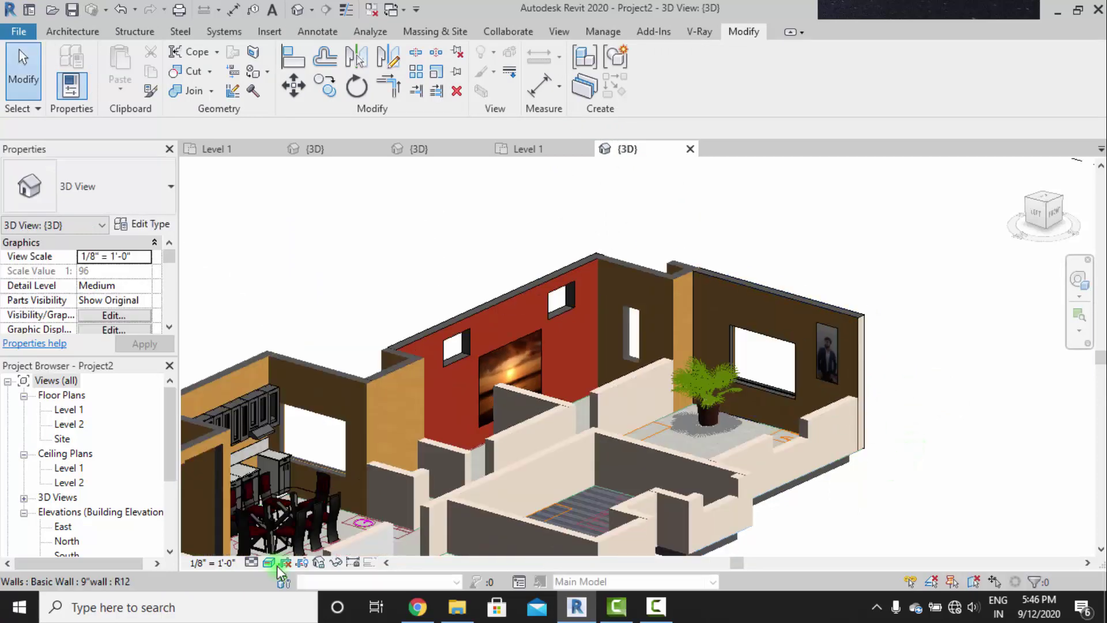
{"action": "left_click", "coordinate": [269, 563]}
{"action": "left_click", "coordinate": [291, 496]}
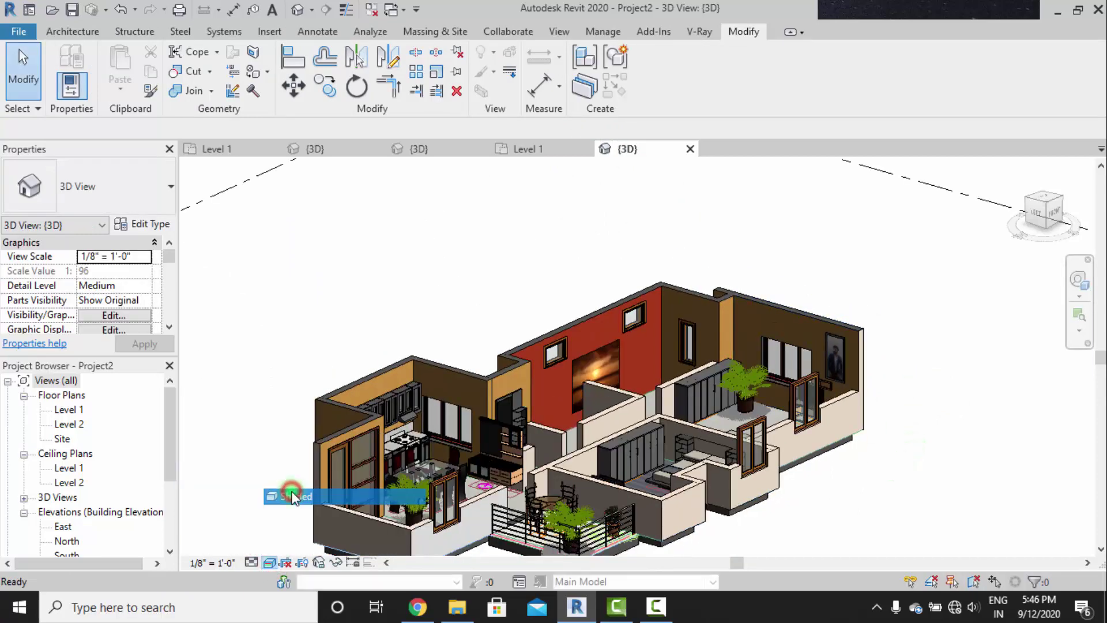
Start a second in-place model in the Generic Models category for the sunset decal's frame and accept the default name.
{"action": "middle_click_drag", "start_coordinate": [626, 453], "coordinate": [556, 433], "text": "shift"}
{"action": "scroll", "coordinate": [691, 355], "scroll_direction": "up", "scroll_amount": 4}
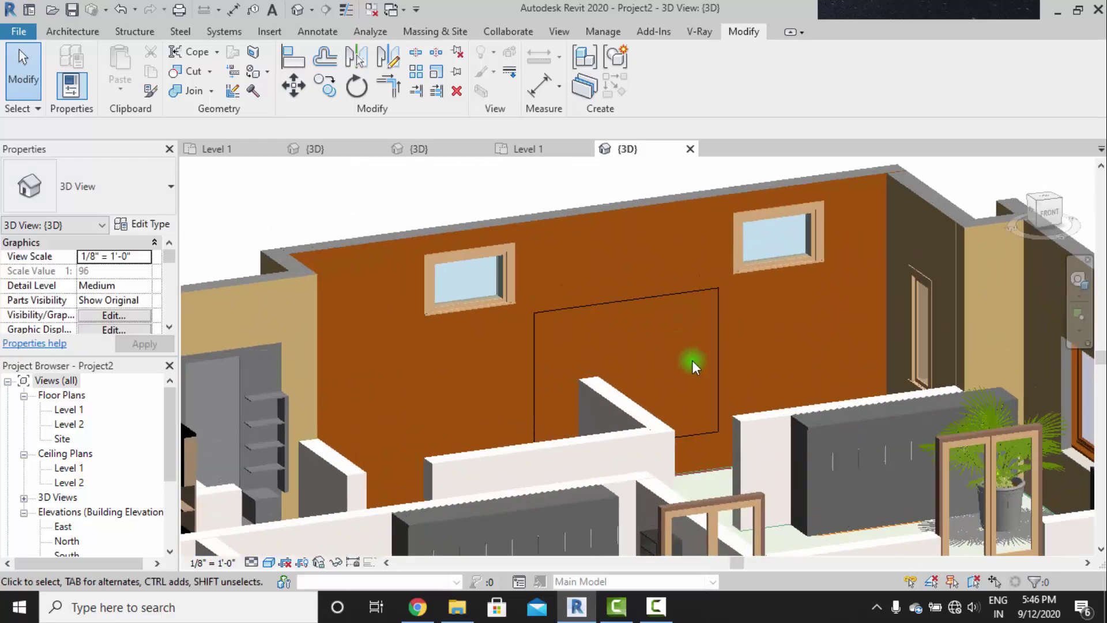
{"action": "middle_click_drag", "start_coordinate": [694, 369], "coordinate": [713, 410], "text": "shift"}
{"action": "middle_click_drag", "start_coordinate": [495, 296], "coordinate": [570, 317]}
{"action": "scroll", "coordinate": [571, 318], "scroll_direction": "up", "scroll_amount": 2}
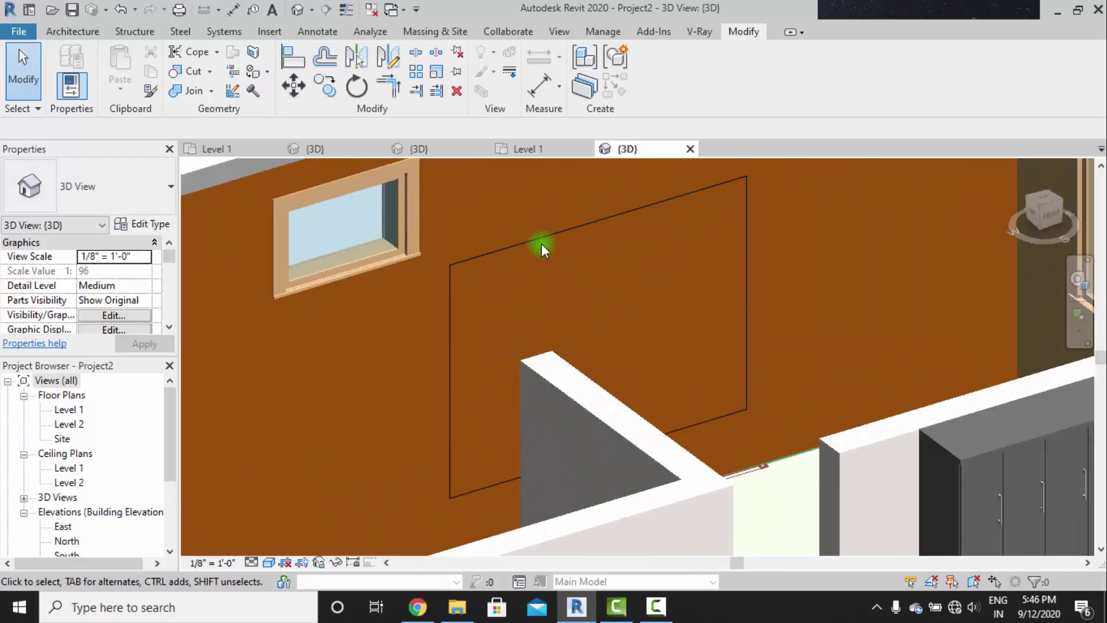
{"action": "scroll", "coordinate": [504, 249], "scroll_direction": "down", "scroll_amount": 1}
{"action": "scroll", "coordinate": [504, 249], "scroll_direction": "down", "scroll_amount": 1}
{"action": "left_click", "coordinate": [83, 33]}
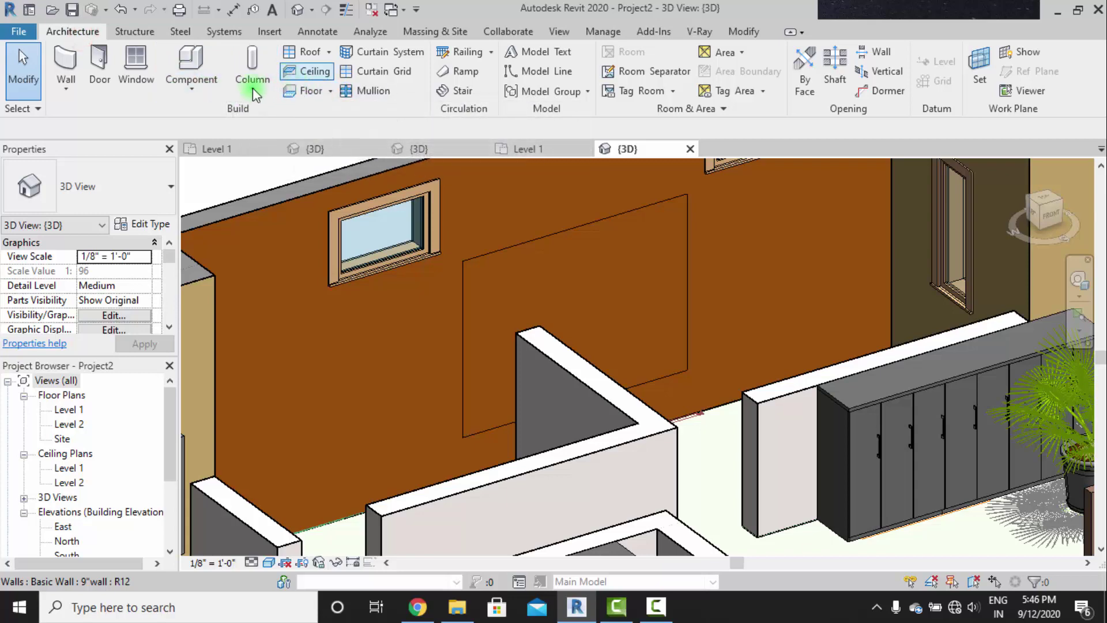
{"action": "left_click", "coordinate": [252, 88]}
{"action": "left_click", "coordinate": [198, 86]}
{"action": "left_click", "coordinate": [210, 155]}
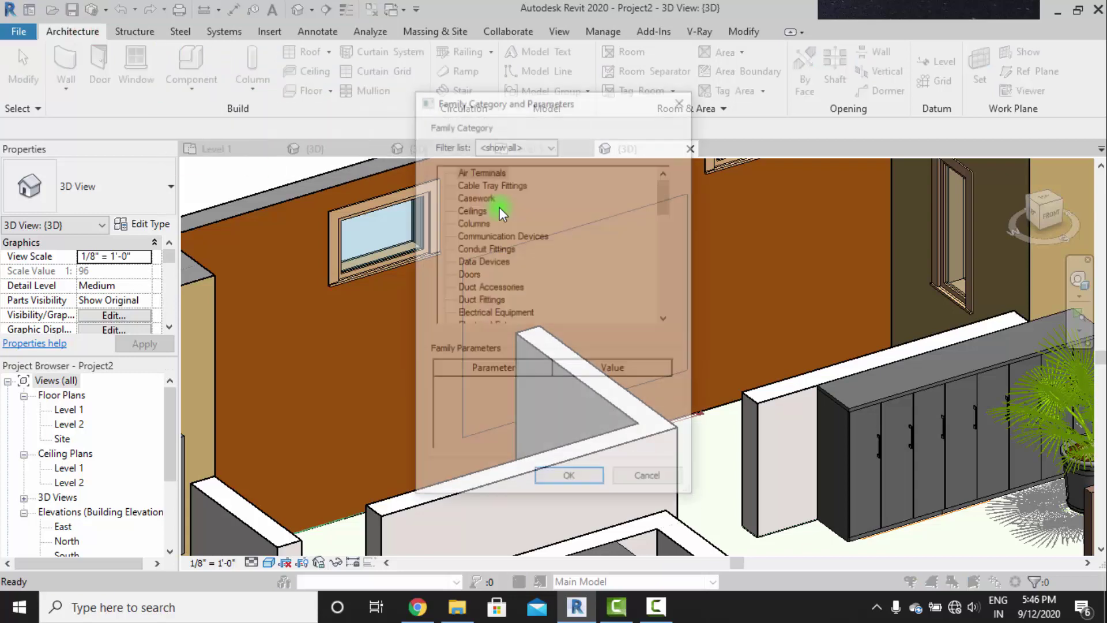
{"action": "left_click", "coordinate": [504, 264]}
{"action": "key", "text": "g"}
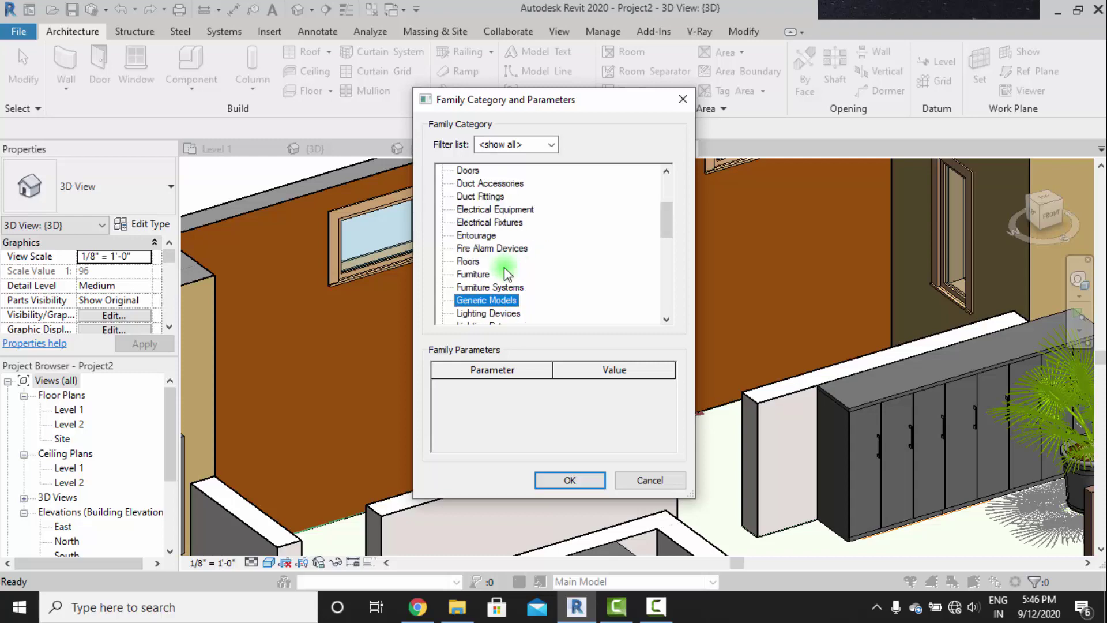
{"action": "left_click", "coordinate": [563, 478]}
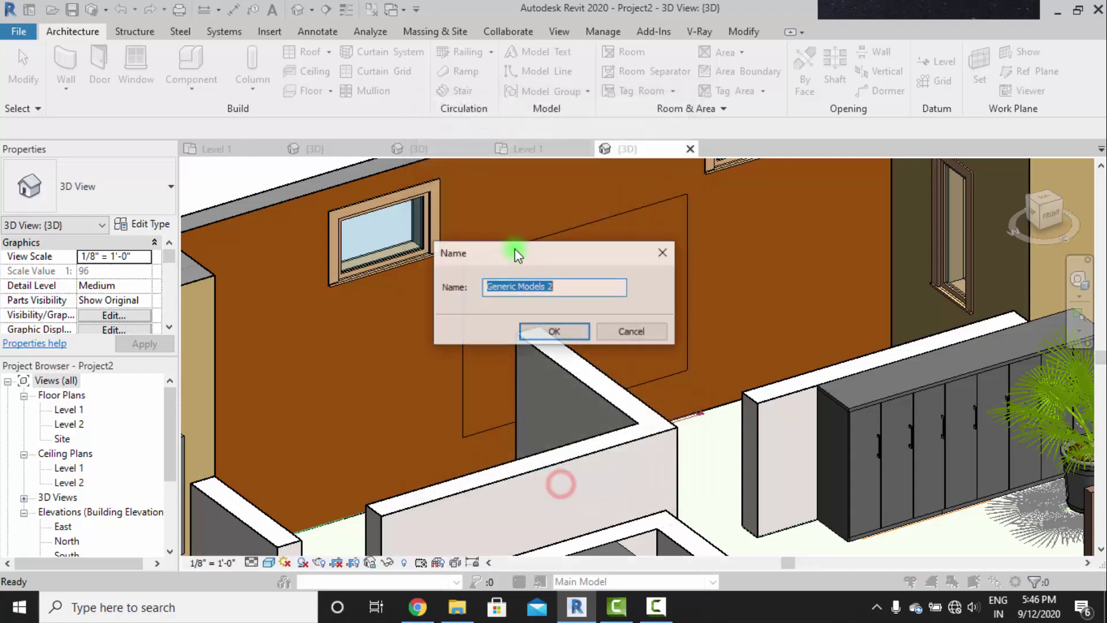
{"action": "left_click", "coordinate": [546, 331]}
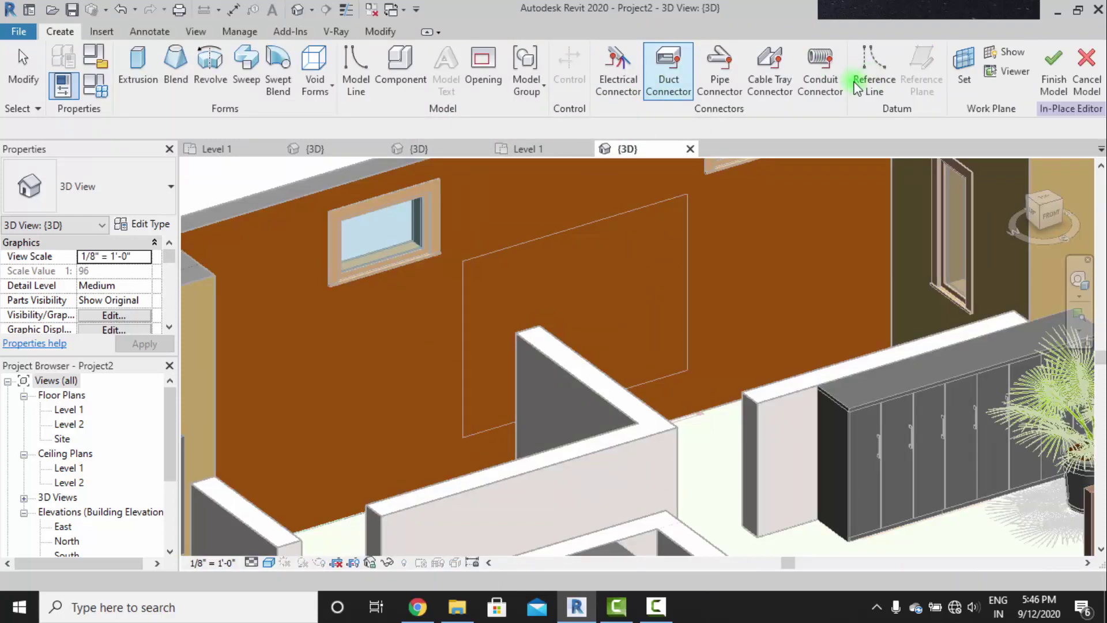
Set the work plane to the face of the orange wall that carries the sunset decal.
{"action": "left_click", "coordinate": [964, 66]}
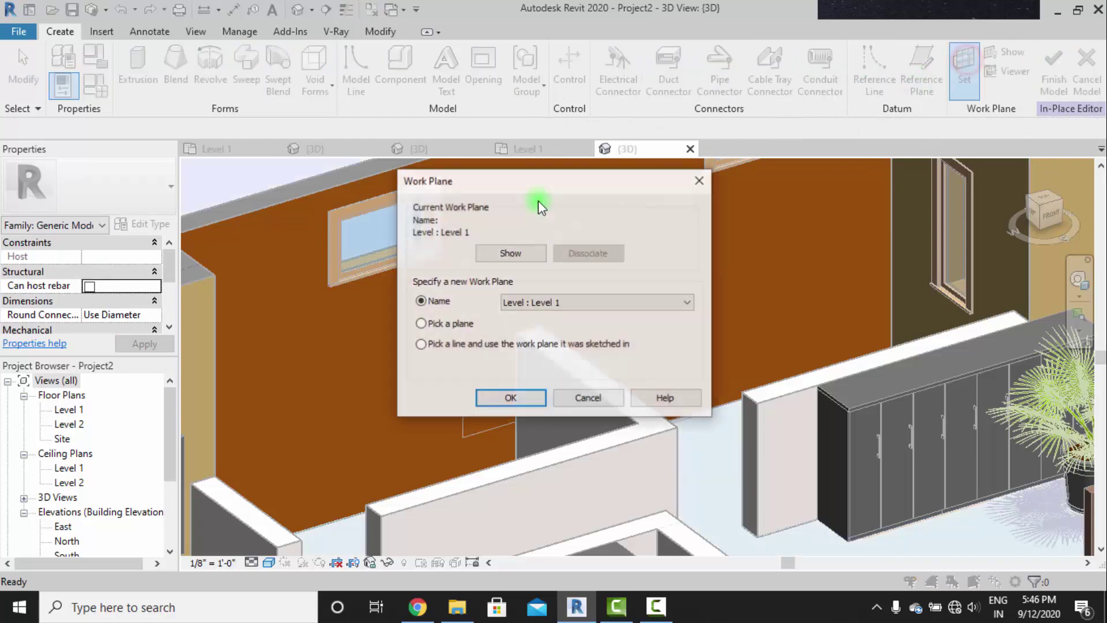
{"action": "left_click", "coordinate": [511, 398]}
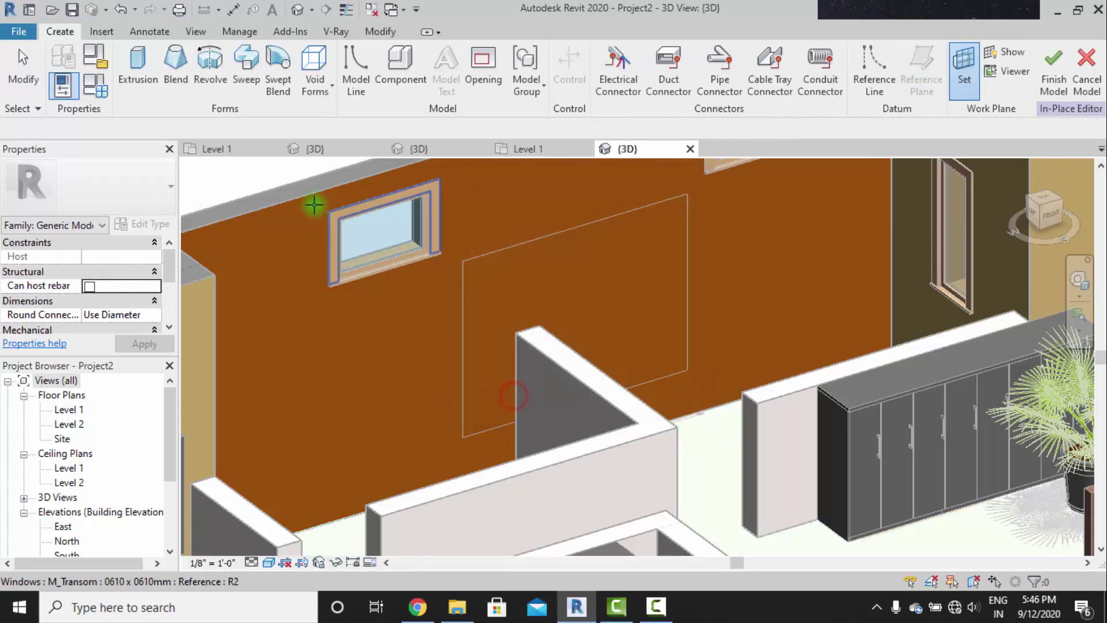
{"action": "left_click", "coordinate": [312, 199]}
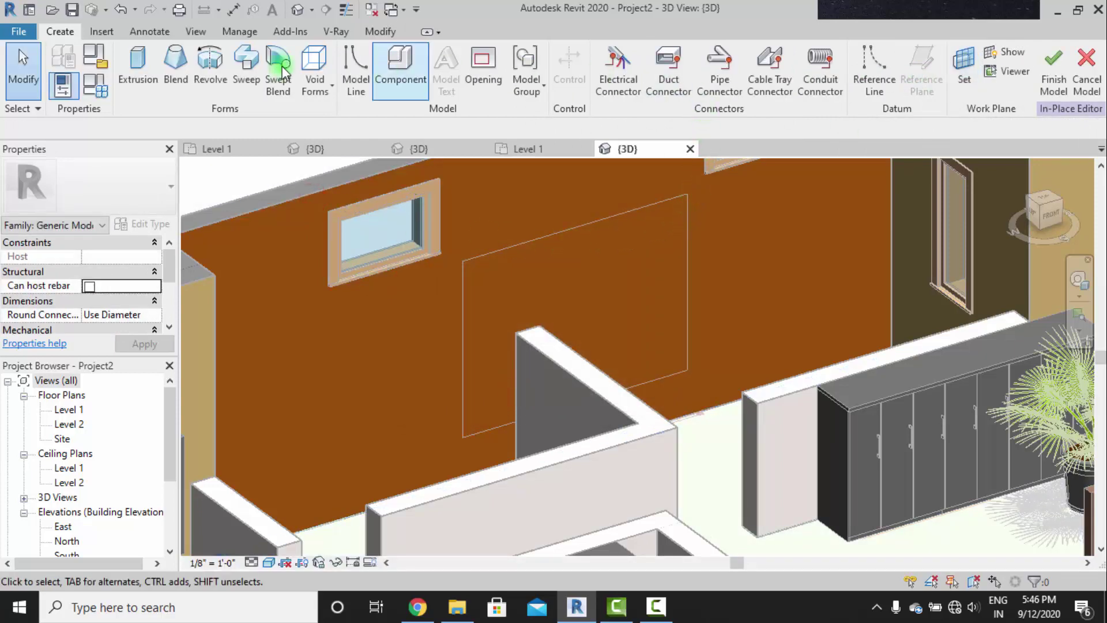
Start an extrusion and sketch a rectangle over the sunset decal's outline, about 7' 0" by 5' 3".
{"action": "left_click", "coordinate": [138, 63]}
{"action": "left_click", "coordinate": [608, 53]}
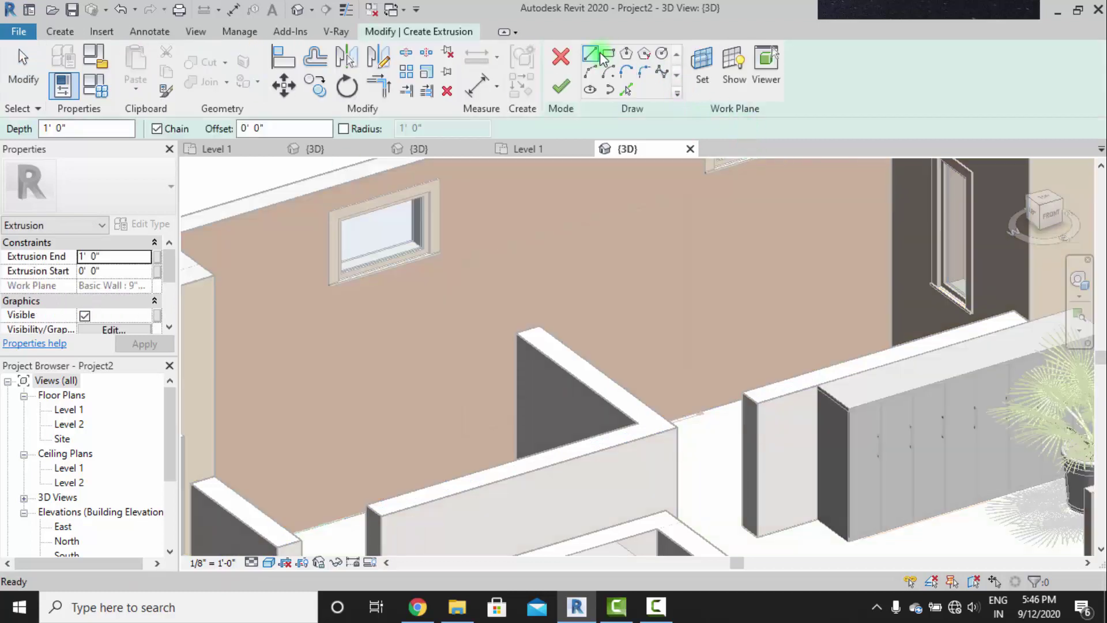
{"action": "left_click", "coordinate": [464, 261]}
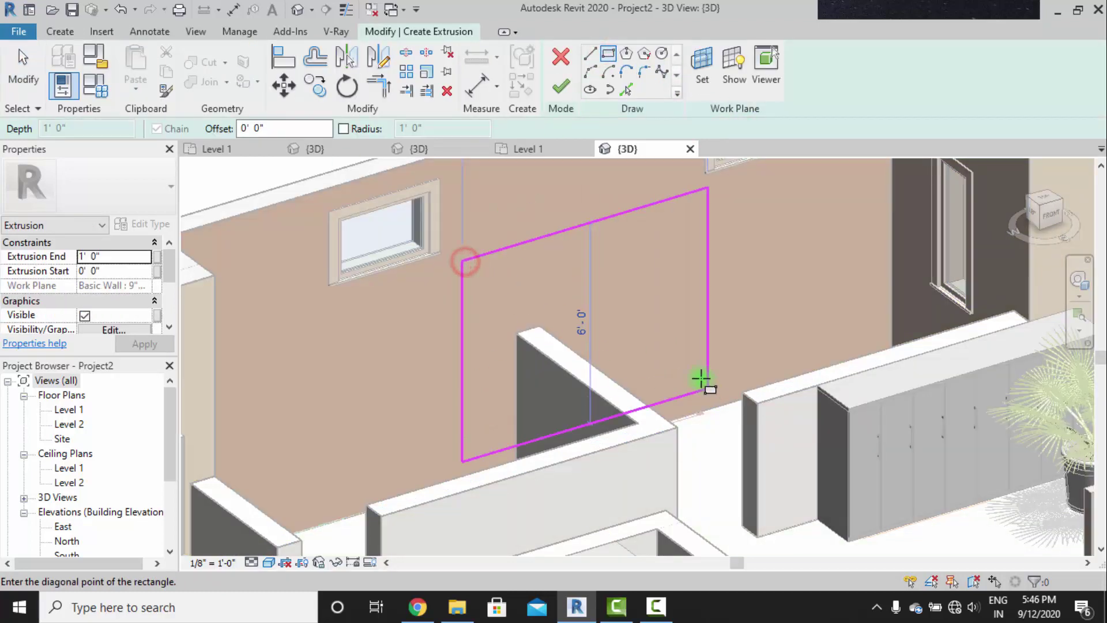
{"action": "left_click", "coordinate": [686, 370]}
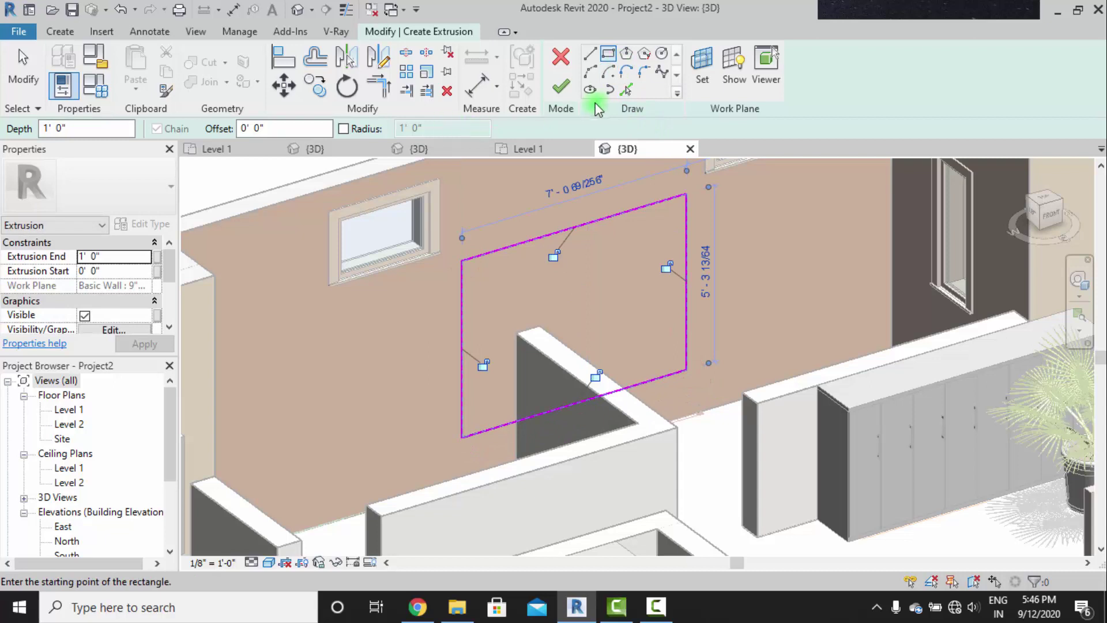
Add the frame's outer edge by picking the rectangle's four sides with a 0' 3" outward offset.
{"action": "left_click", "coordinate": [625, 89]}
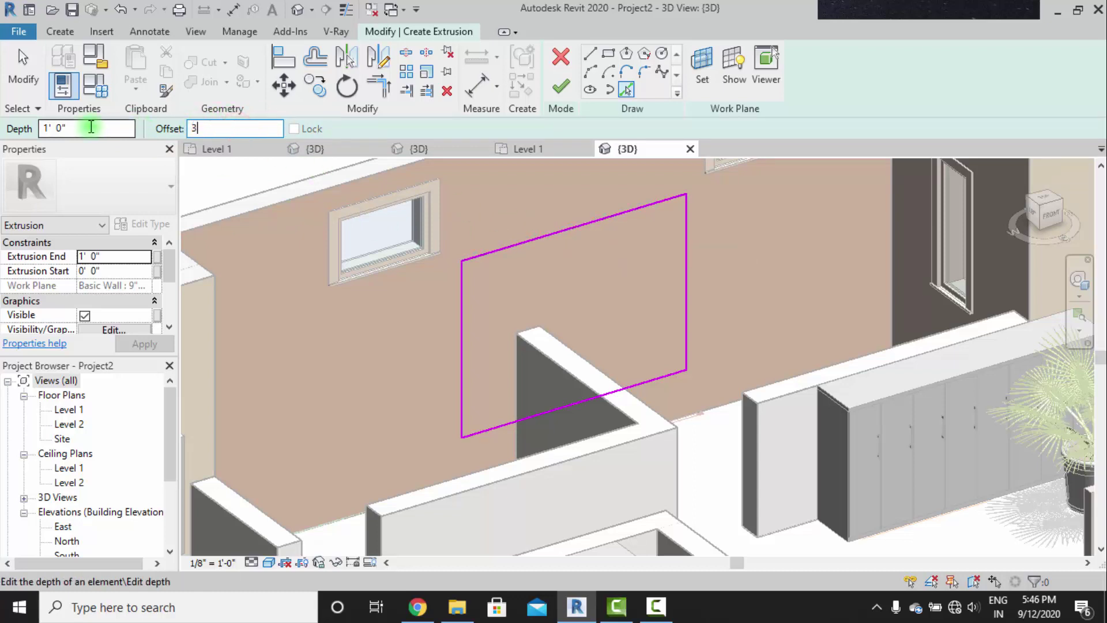
{"action": "left_click", "coordinate": [515, 243]}
{"action": "left_click", "coordinate": [458, 295]}
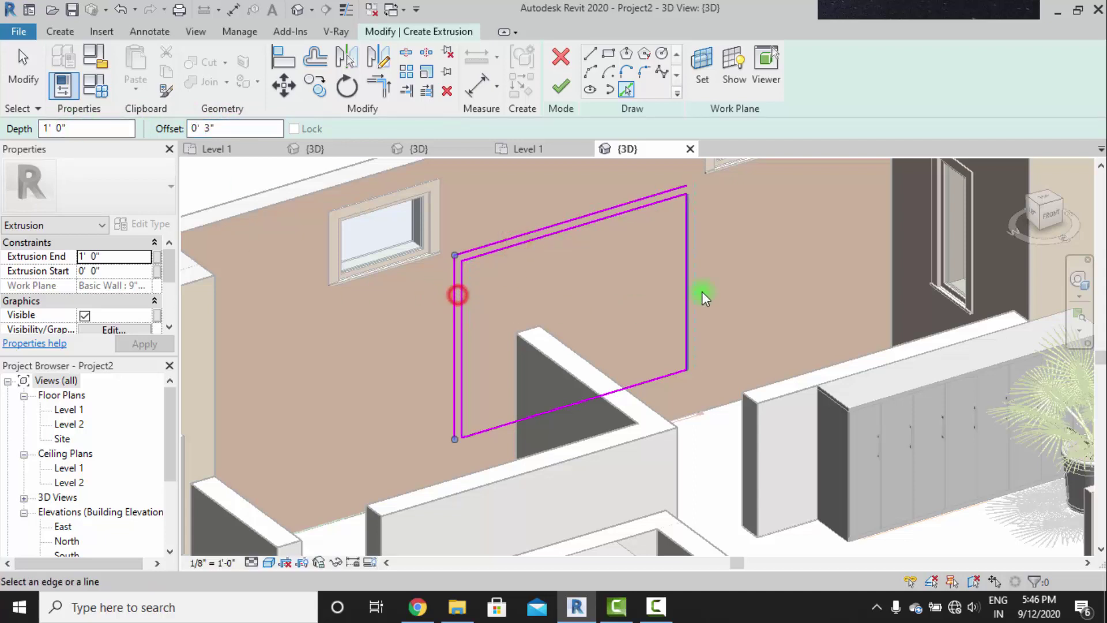
{"action": "left_click", "coordinate": [691, 274]}
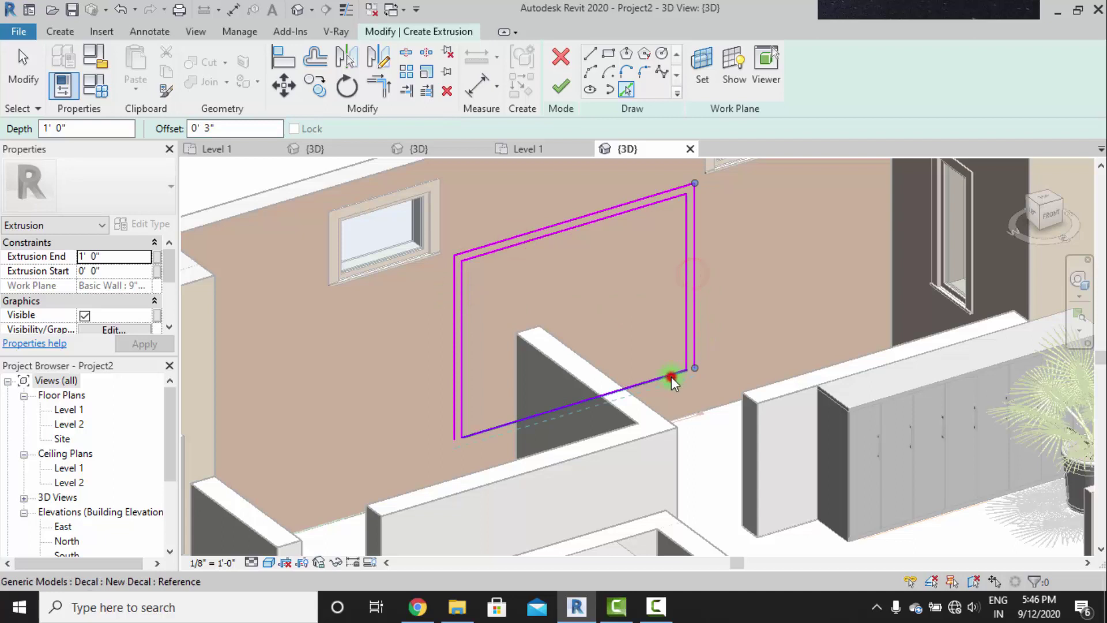
{"action": "left_click", "coordinate": [670, 375]}
Set the frame's extrusion depth to 1" and finish the extrusion sketch.
{"action": "left_click", "coordinate": [90, 129]}
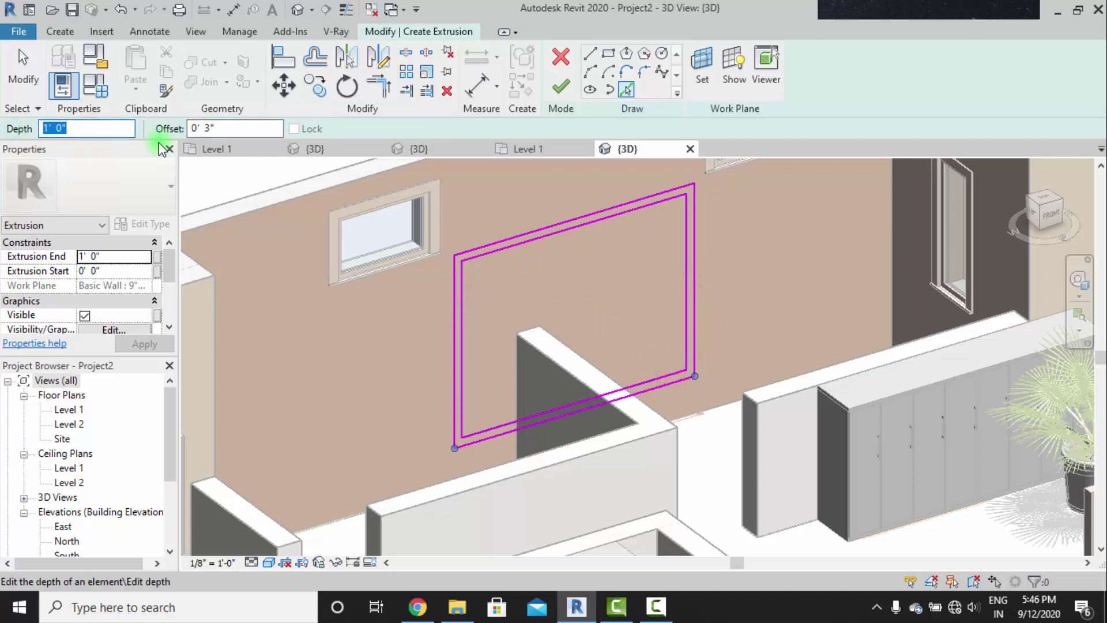
{"action": "type", "text": "1\""}
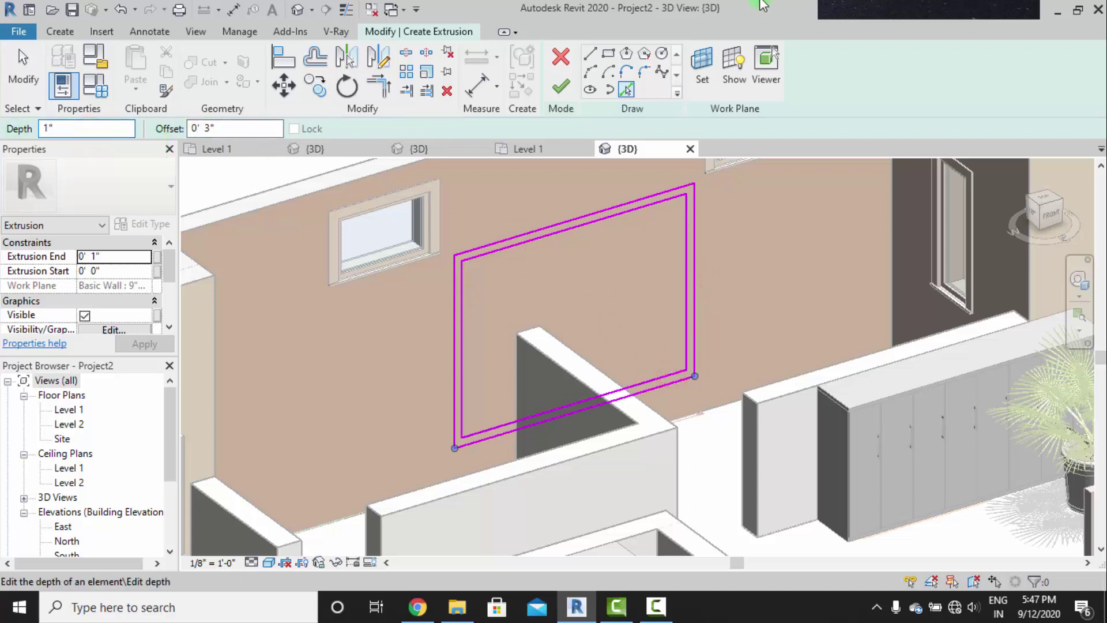
{"action": "left_click", "coordinate": [560, 86]}
Finish the in-place frame model and switch the 3D view to the Realistic visual style.
{"action": "left_click", "coordinate": [622, 258]}
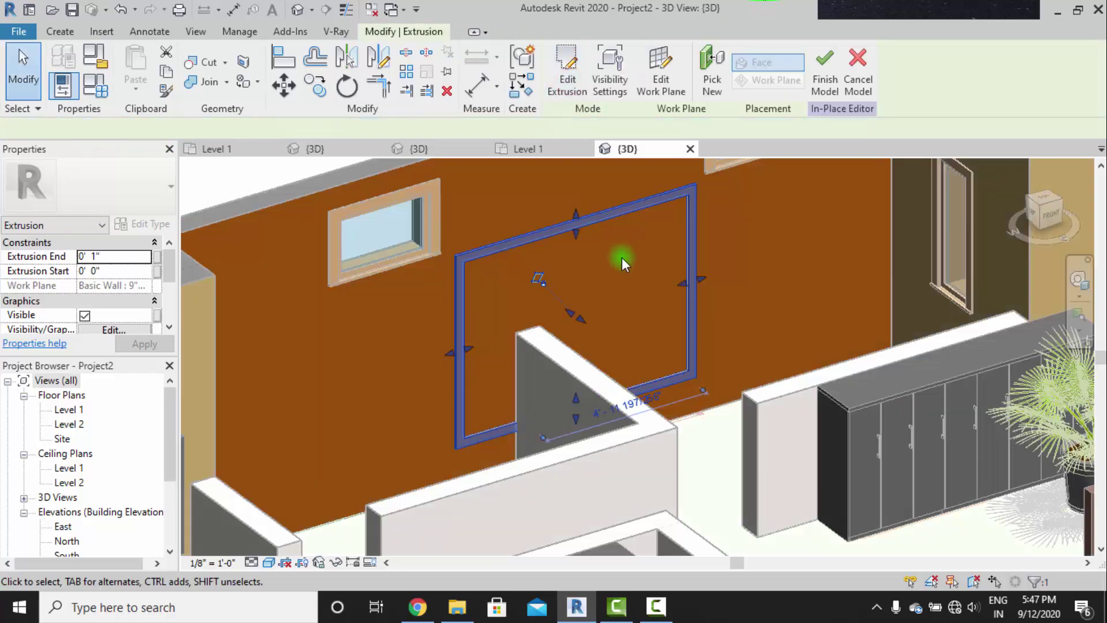
{"action": "scroll", "coordinate": [622, 257], "scroll_direction": "down", "scroll_amount": 5}
{"action": "middle_click_drag", "start_coordinate": [486, 237], "coordinate": [645, 225]}
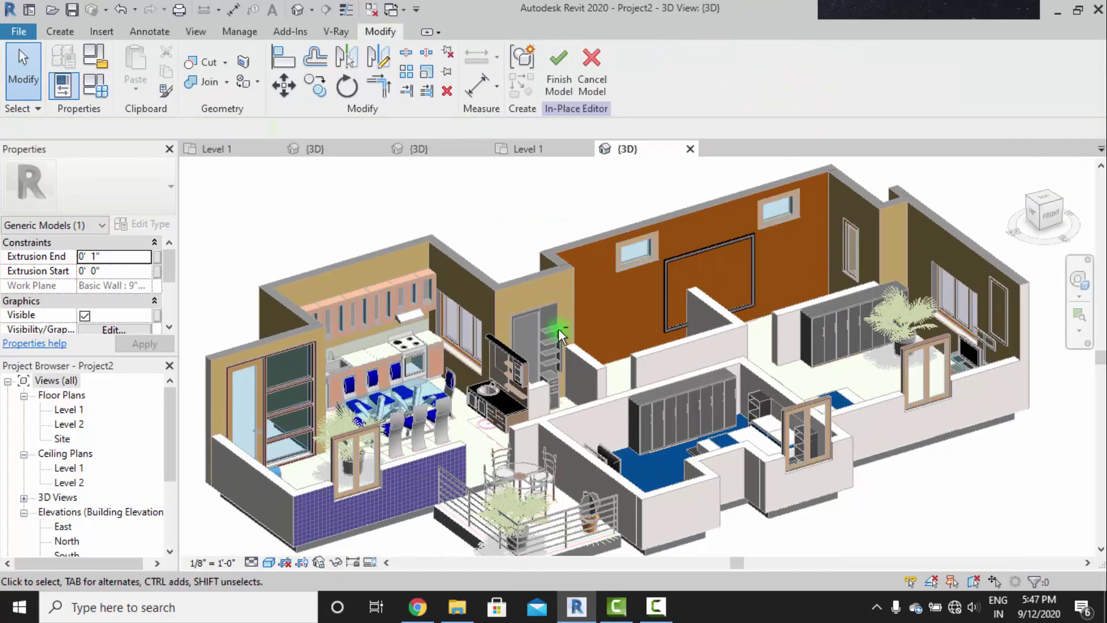
{"action": "middle_click_drag", "start_coordinate": [561, 329], "coordinate": [562, 304], "text": "shift"}
{"action": "left_click", "coordinate": [557, 89]}
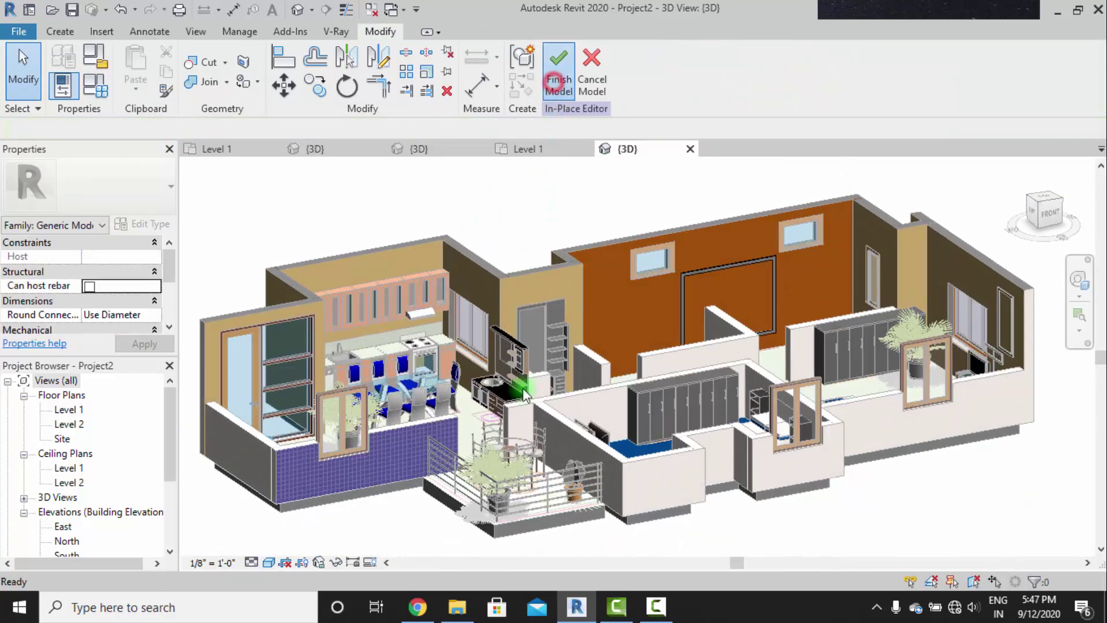
{"action": "left_click", "coordinate": [277, 562]}
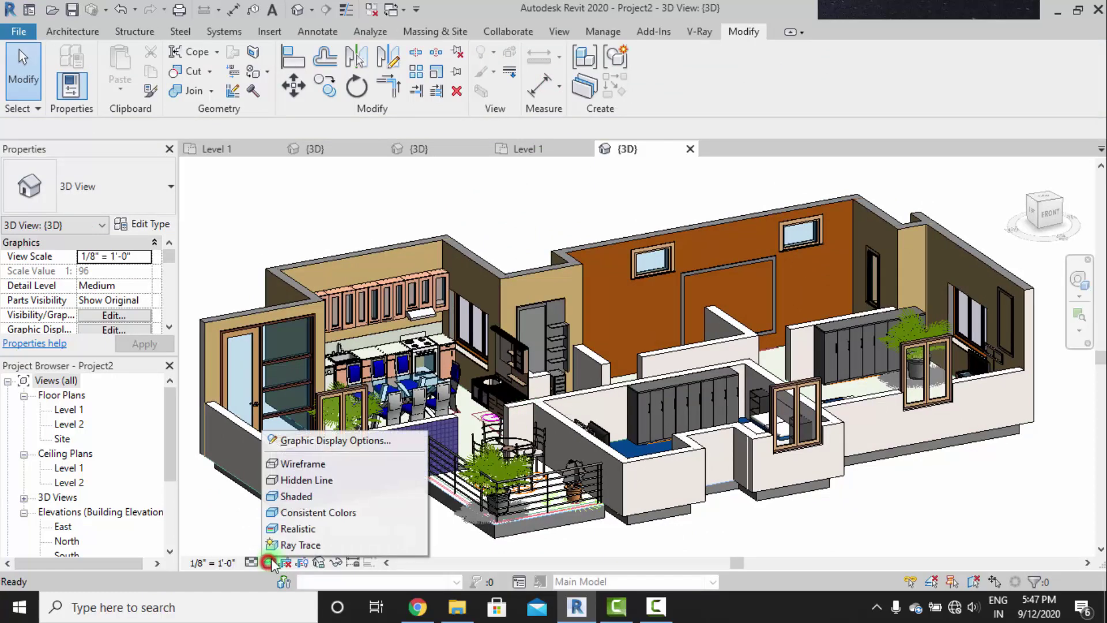
{"action": "left_click", "coordinate": [291, 526]}
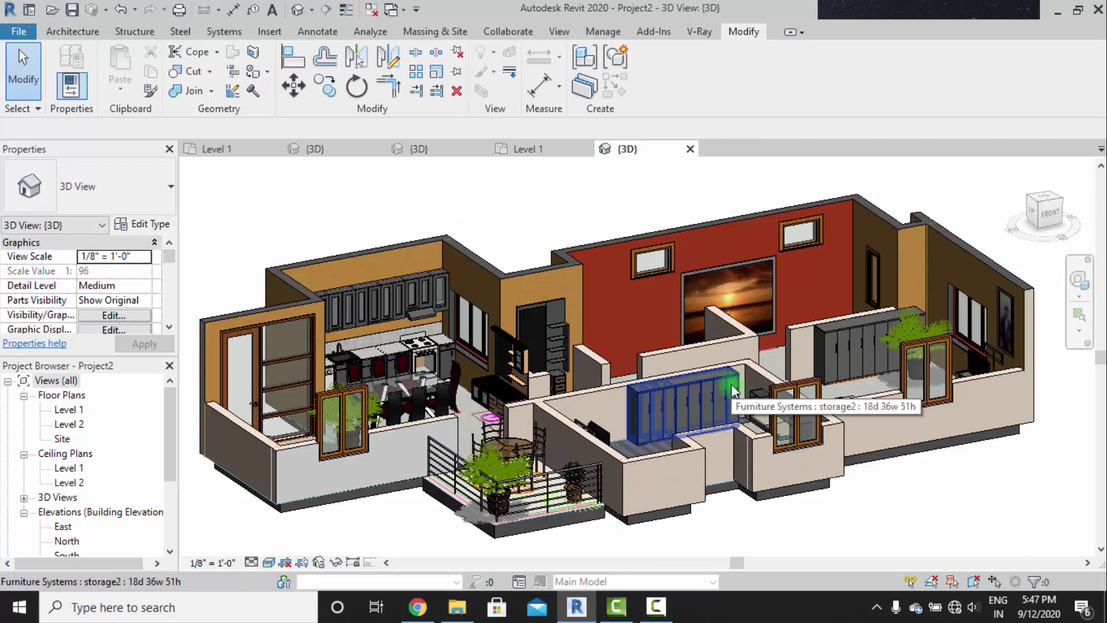
In the Level 1 floor plan, place a perspective camera in front of the house with its target beyond the rear wall.
{"action": "double_click", "coordinate": [69, 409]}
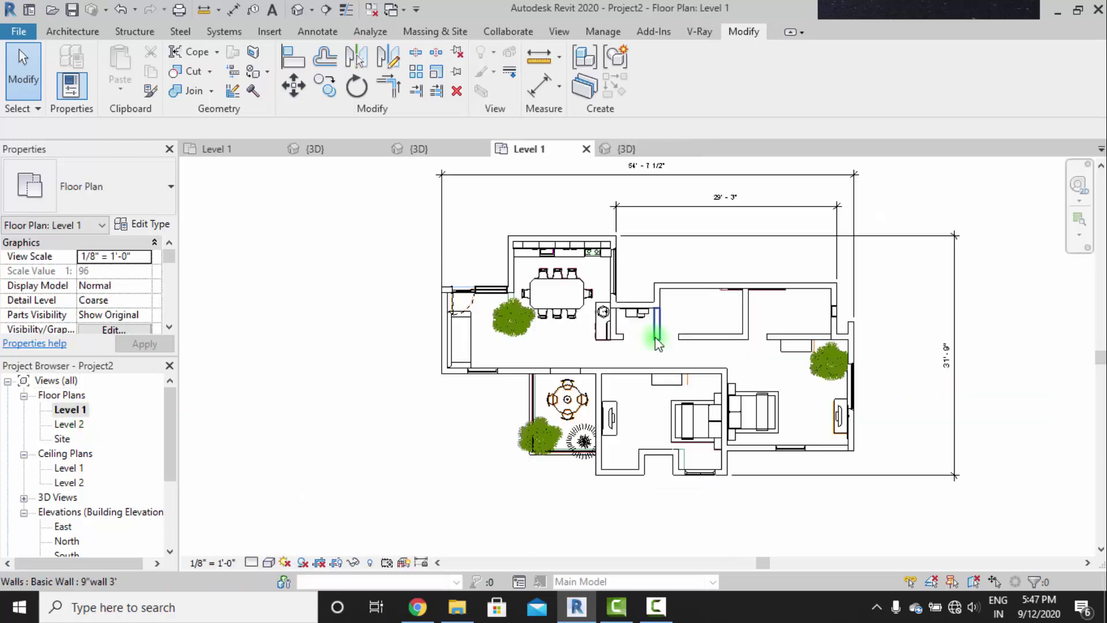
{"action": "scroll", "coordinate": [659, 337], "scroll_direction": "down", "scroll_amount": 3}
{"action": "scroll", "coordinate": [667, 349], "scroll_direction": "up", "scroll_amount": 2}
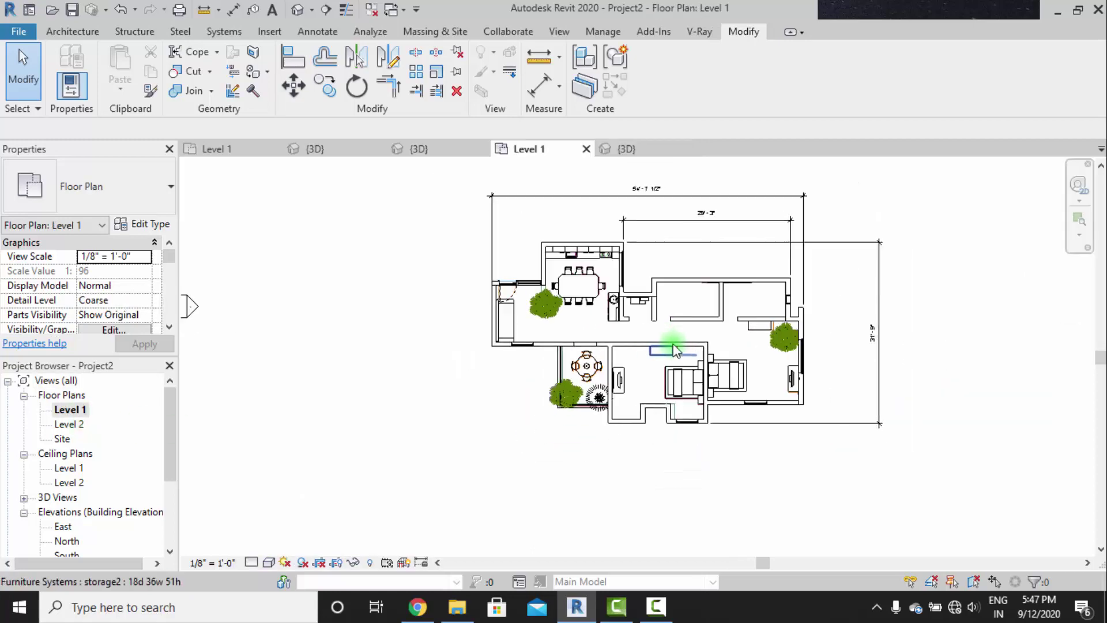
{"action": "left_click", "coordinate": [312, 10]}
{"action": "left_click", "coordinate": [322, 48]}
{"action": "scroll", "coordinate": [518, 357], "scroll_direction": "down", "scroll_amount": 2}
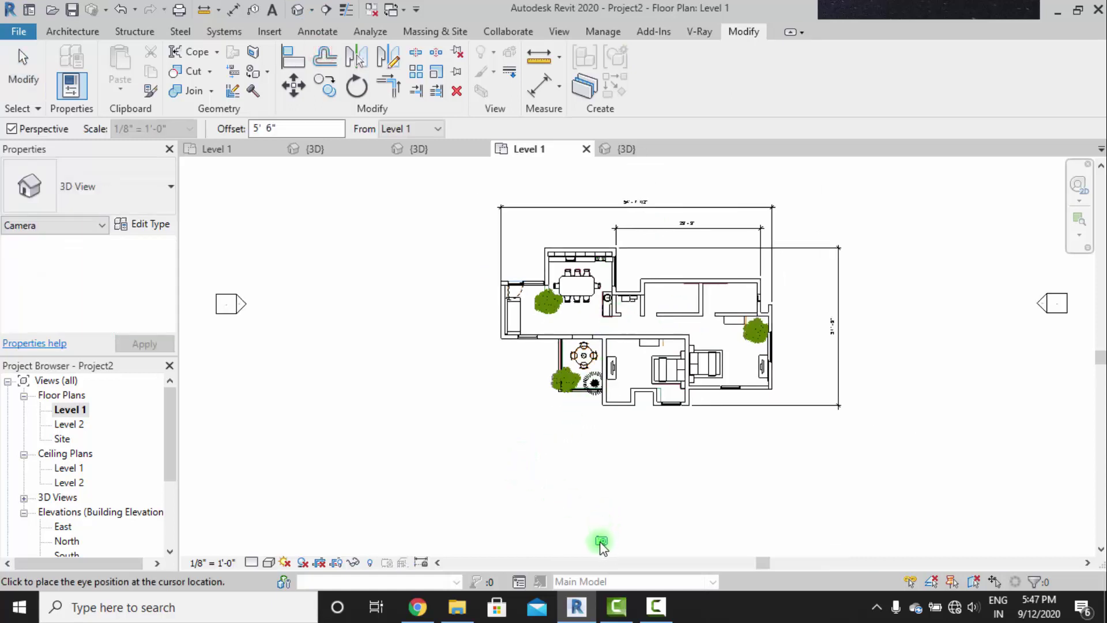
{"action": "scroll", "coordinate": [599, 507], "scroll_direction": "down", "scroll_amount": 1}
{"action": "left_click", "coordinate": [592, 533]}
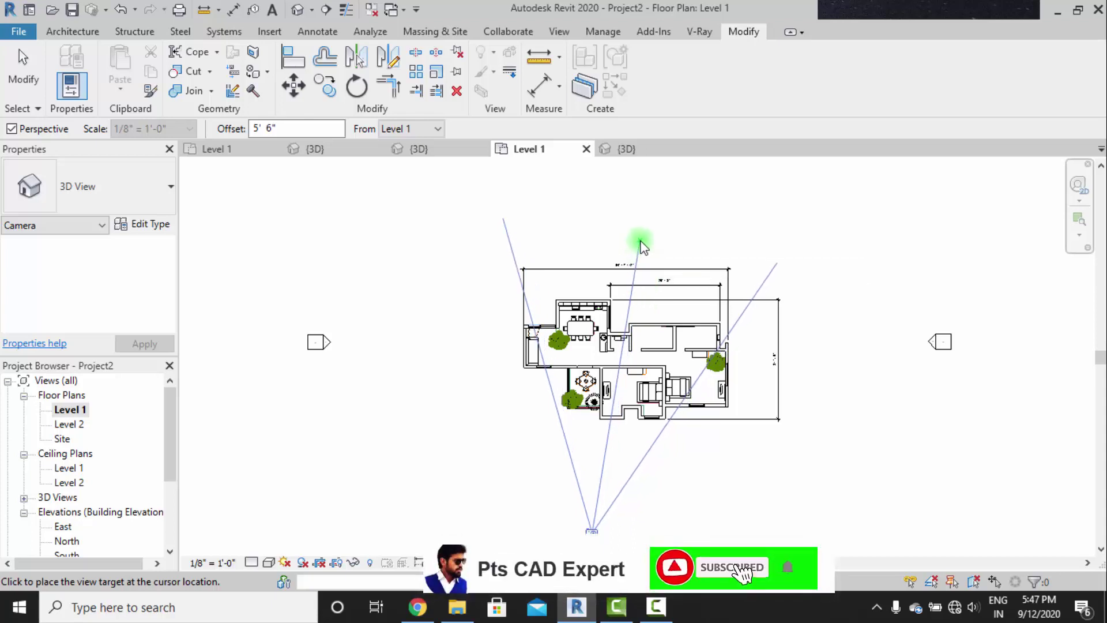
{"action": "left_click", "coordinate": [637, 247]}
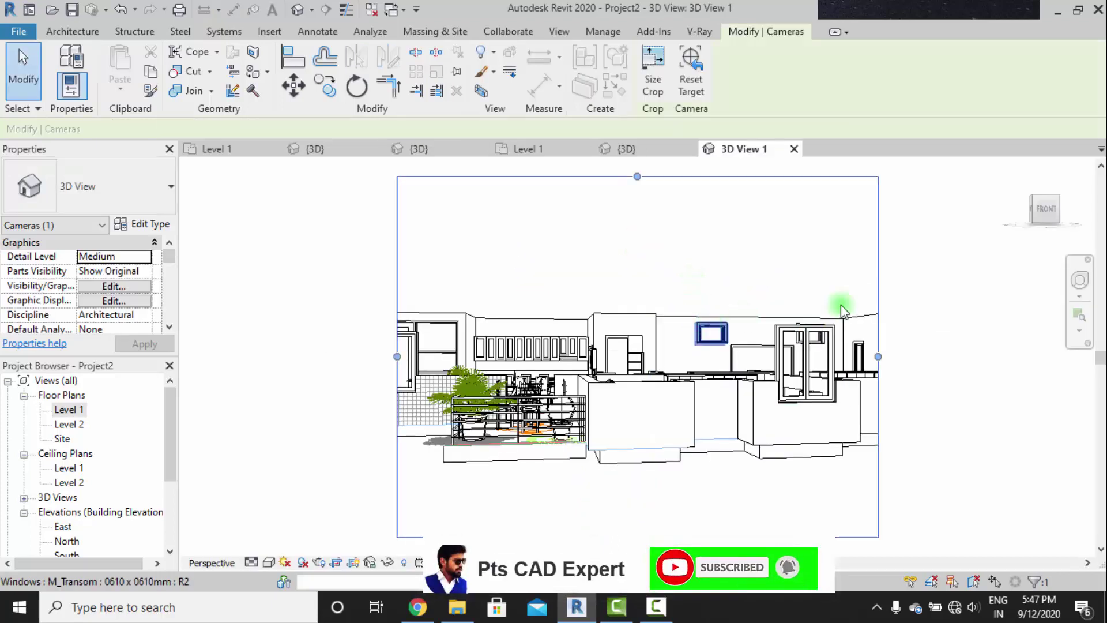
Orbit the camera view with the steering wheel so it looks down into the house from the front.
{"action": "left_click", "coordinate": [1079, 280]}
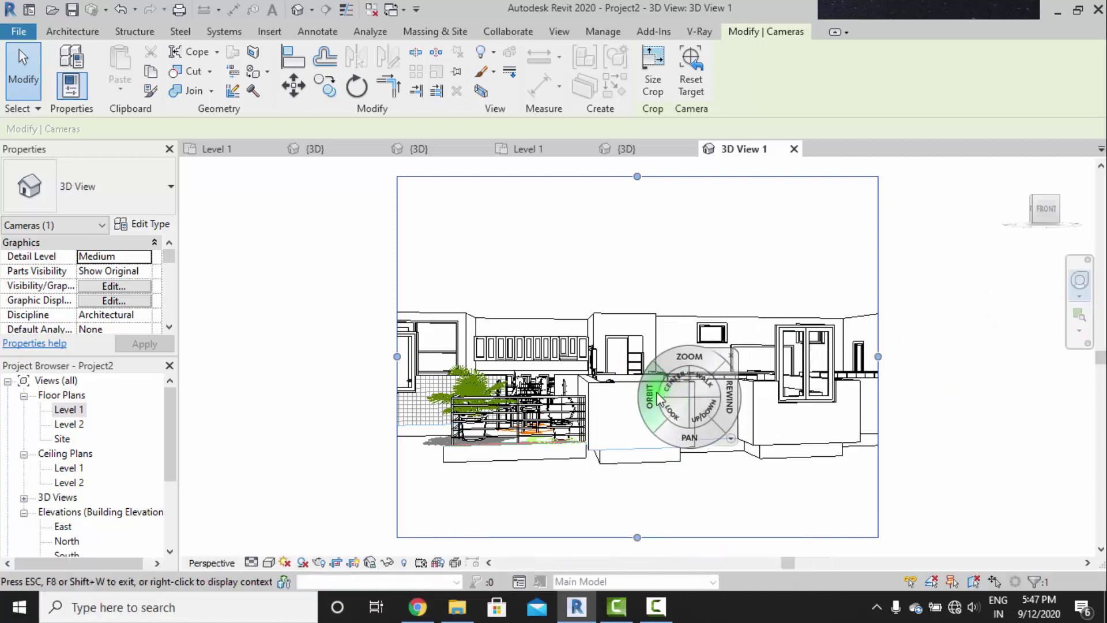
{"action": "left_click_drag", "start_coordinate": [659, 397], "coordinate": [633, 416]}
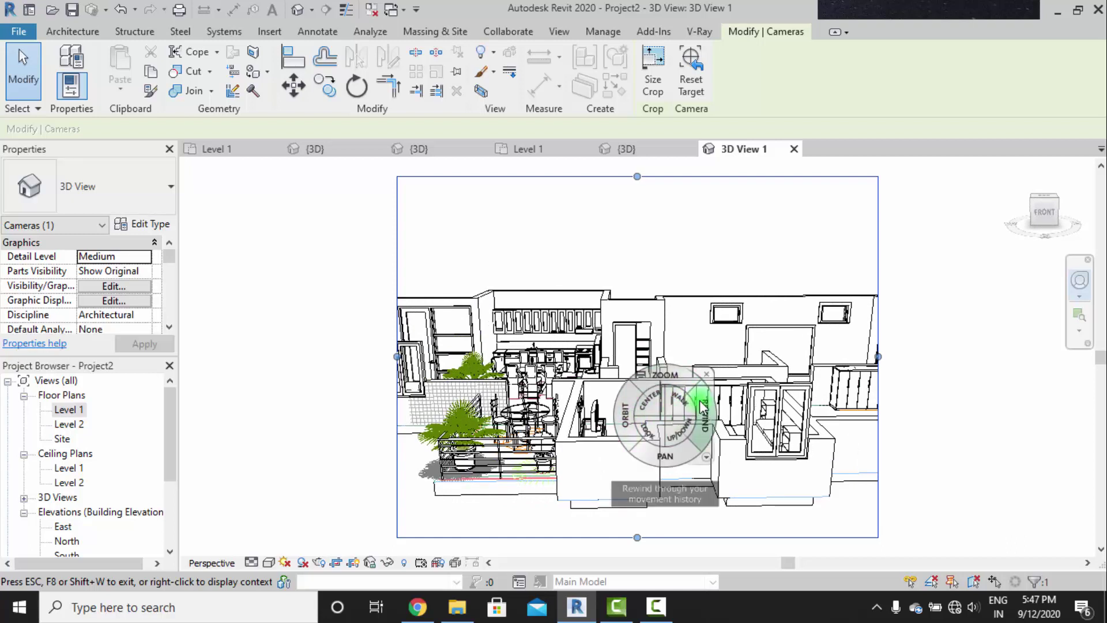
{"action": "left_click", "coordinate": [708, 375]}
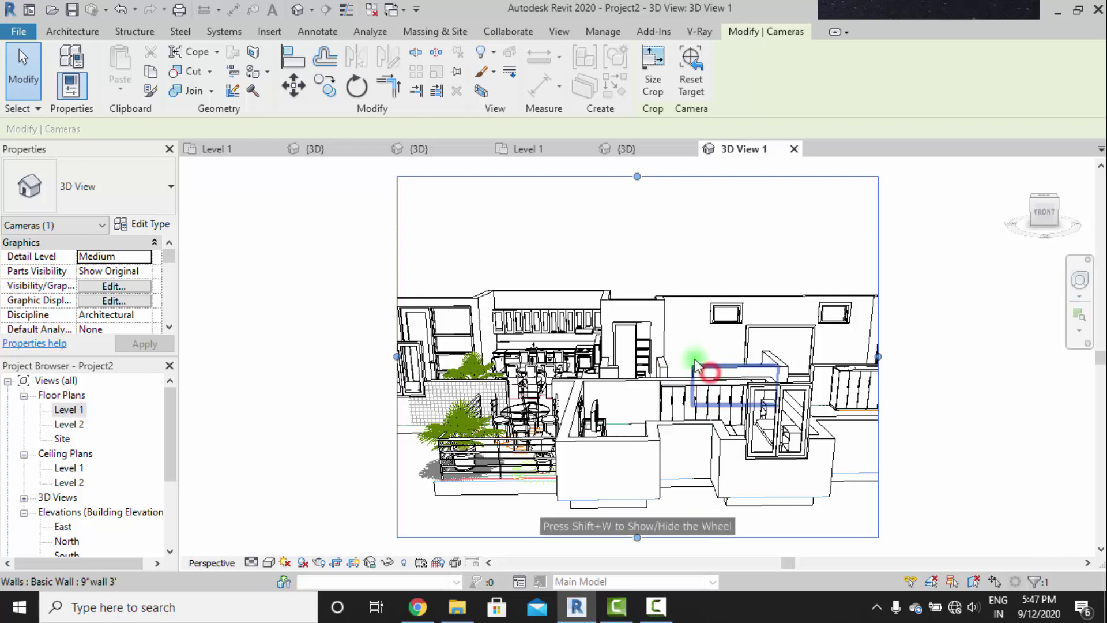
In the East elevation, lower the camera's eye point to just below the Level 2 line.
{"action": "double_click", "coordinate": [63, 526]}
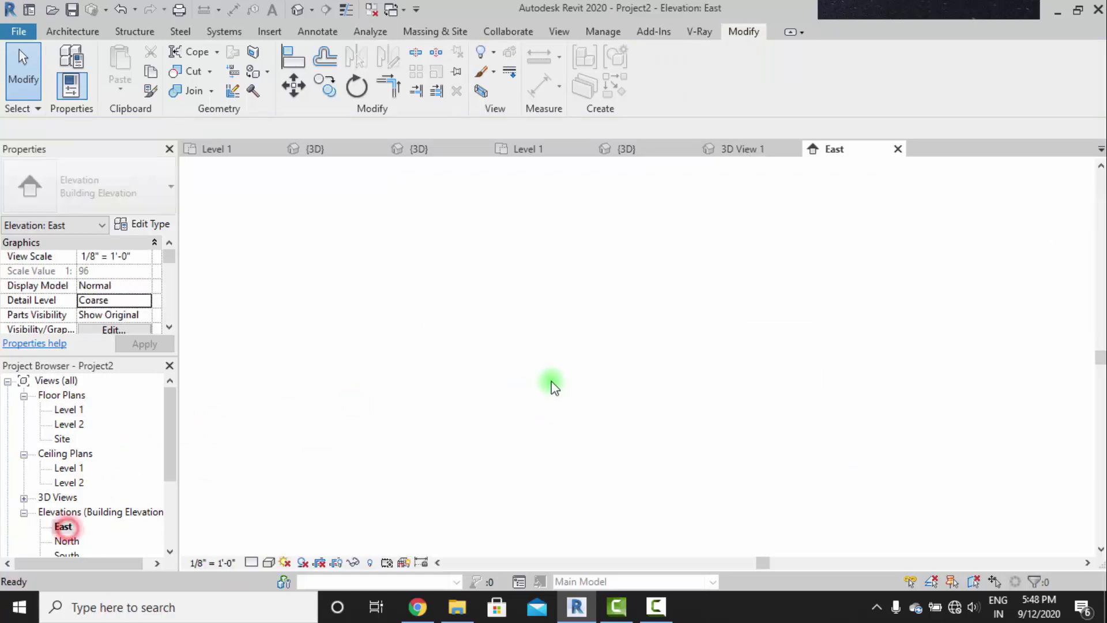
{"action": "middle_click_drag", "start_coordinate": [621, 399], "coordinate": [654, 441]}
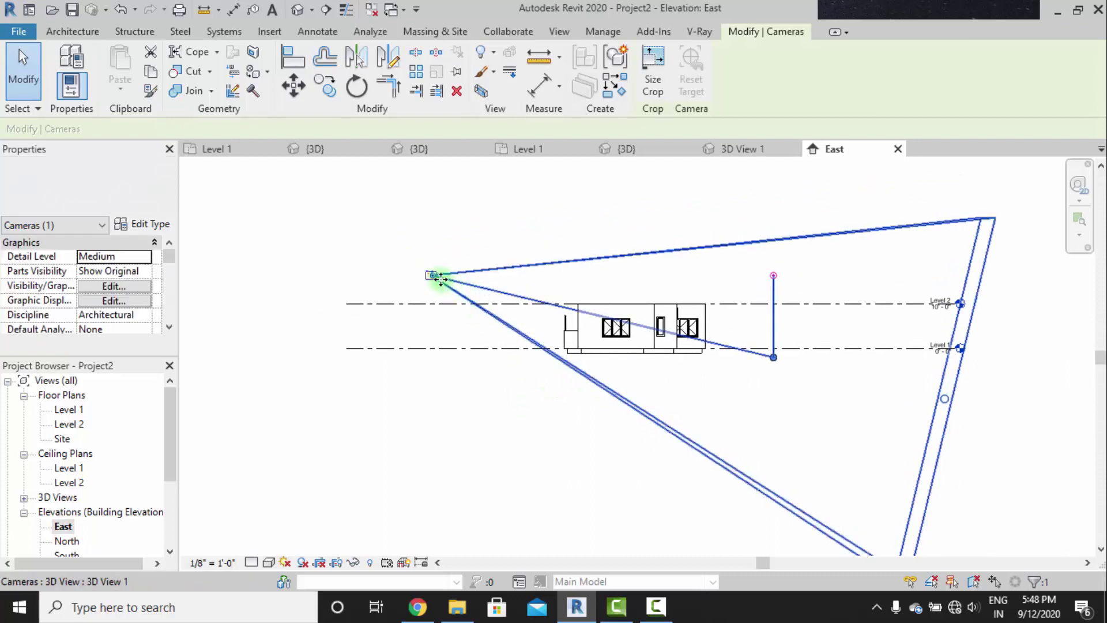
{"action": "left_click_drag", "start_coordinate": [430, 275], "coordinate": [443, 316]}
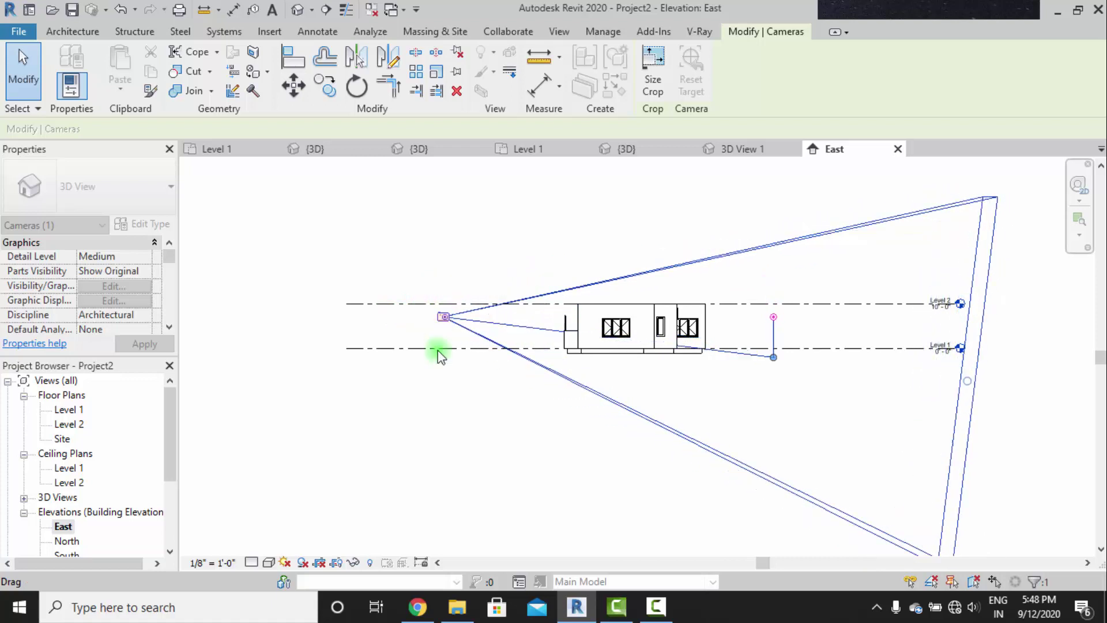
{"action": "left_click", "coordinate": [443, 315]}
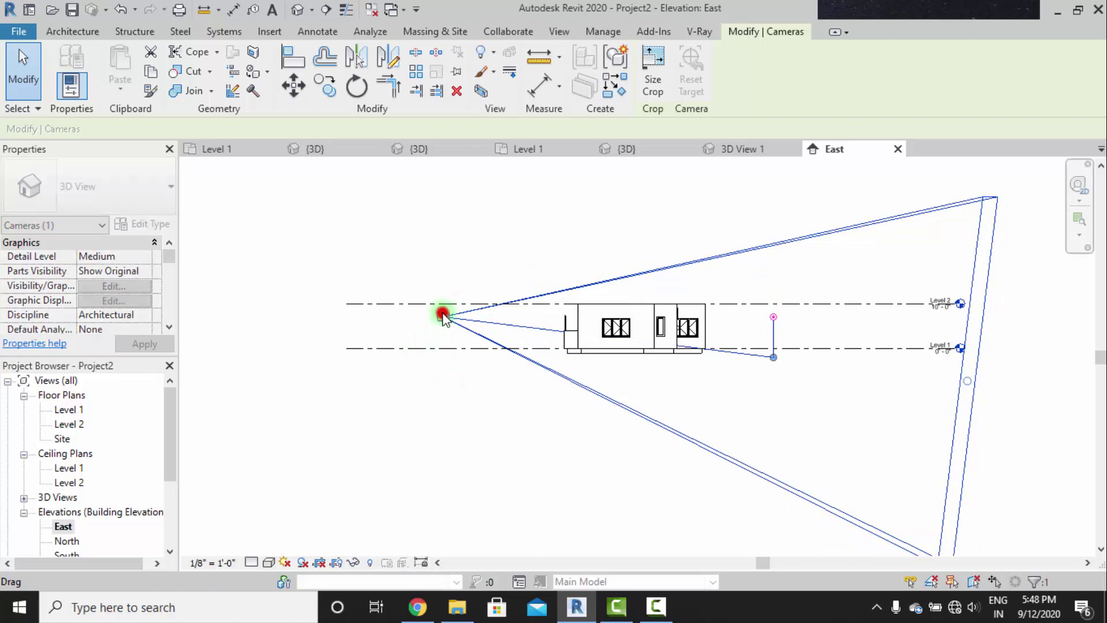
Reopen 3D View 1 and widen its crop region on both sides to take in the full width of the house.
{"action": "left_click", "coordinate": [74, 483]}
{"action": "double_click", "coordinate": [52, 497]}
{"action": "left_click", "coordinate": [77, 511]}
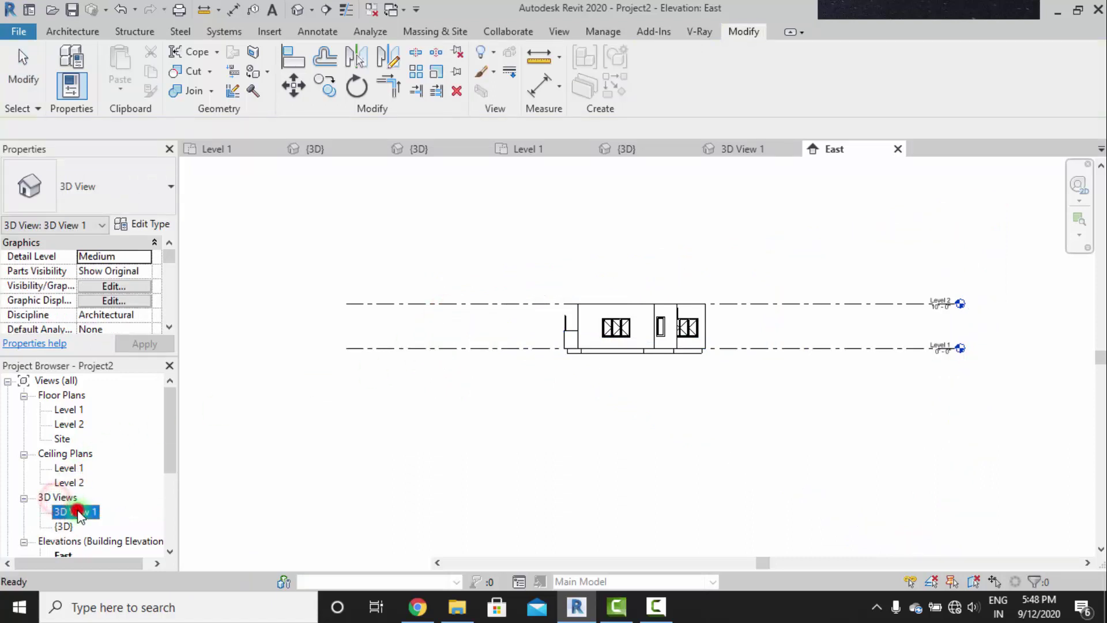
{"action": "double_click", "coordinate": [77, 511]}
{"action": "scroll", "coordinate": [830, 347], "scroll_direction": "down", "scroll_amount": 2}
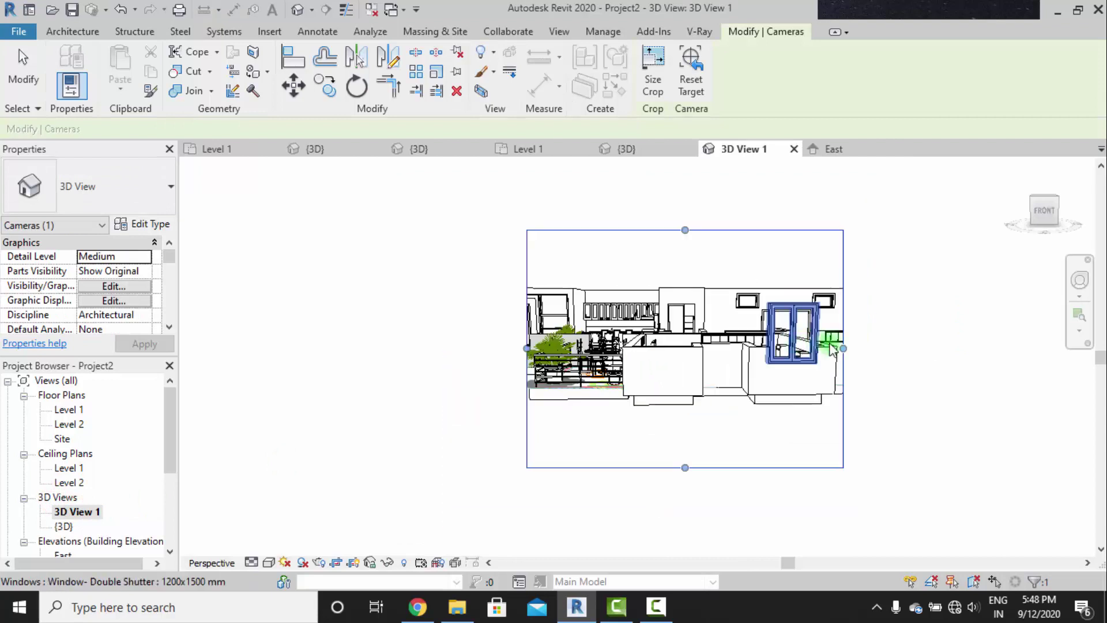
{"action": "left_click_drag", "start_coordinate": [843, 349], "coordinate": [954, 349]}
{"action": "left_click_drag", "start_coordinate": [526, 349], "coordinate": [377, 348]}
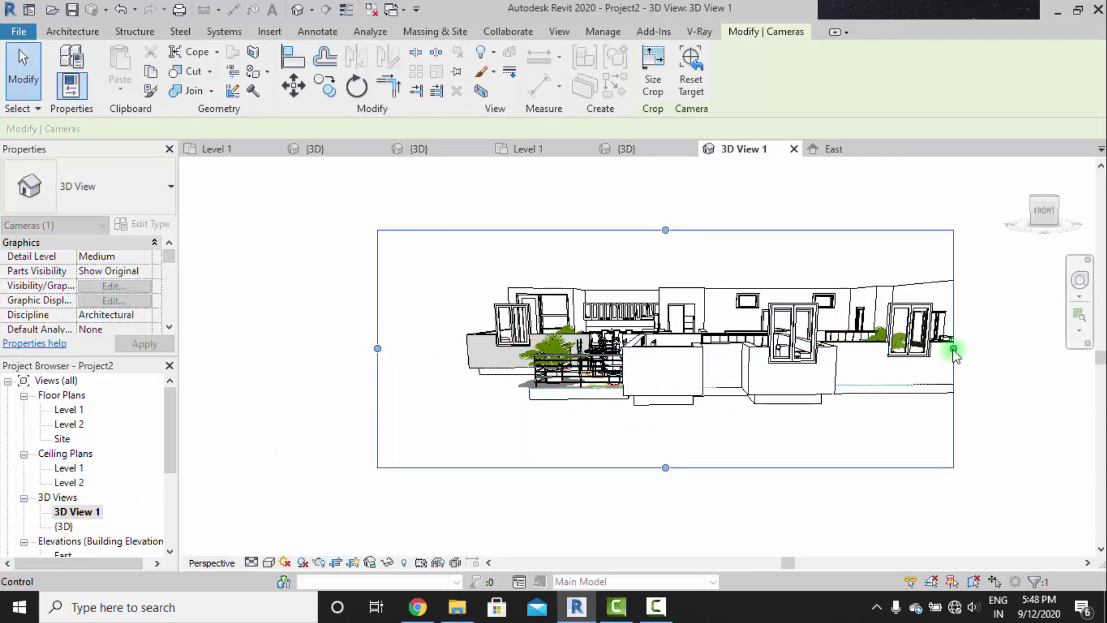
{"action": "left_click_drag", "start_coordinate": [955, 350], "coordinate": [1023, 348]}
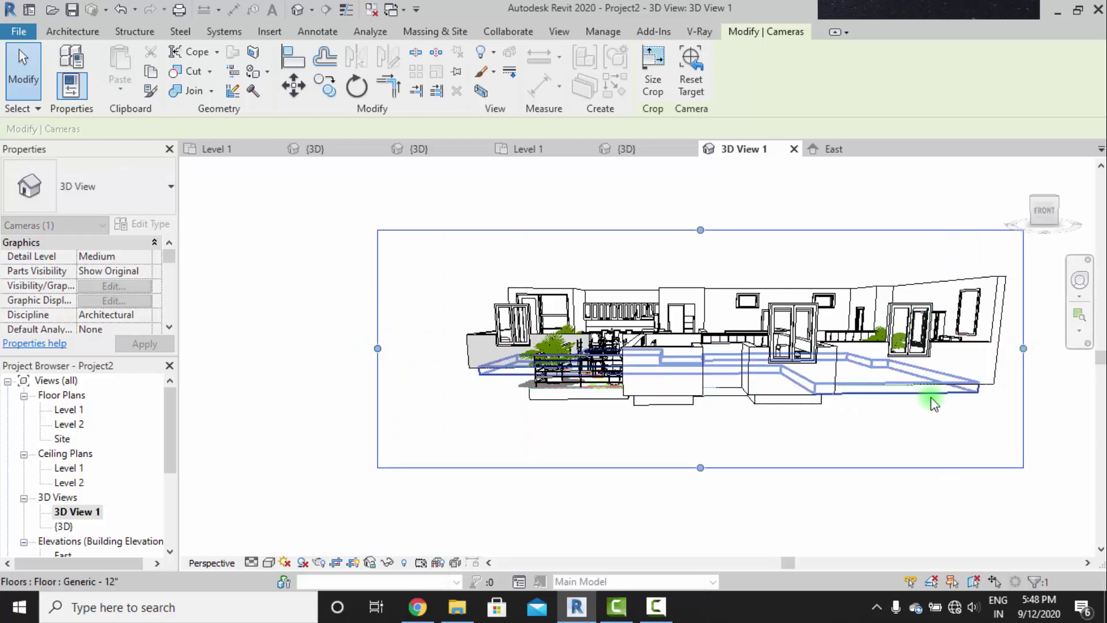
Orbit and zoom the camera view with the steering wheel so it looks down more steeply into the rooms and fills the crop region.
{"action": "left_click", "coordinate": [1079, 280]}
{"action": "mouse_move", "coordinate": [666, 399]}
{"action": "middle_mouse_down", "text": "shift"}
{"action": "mouse_move", "coordinate": [640, 388]}
{"action": "mouse_move", "coordinate": [666, 436]}
{"action": "middle_mouse_up", "text": "shift"}
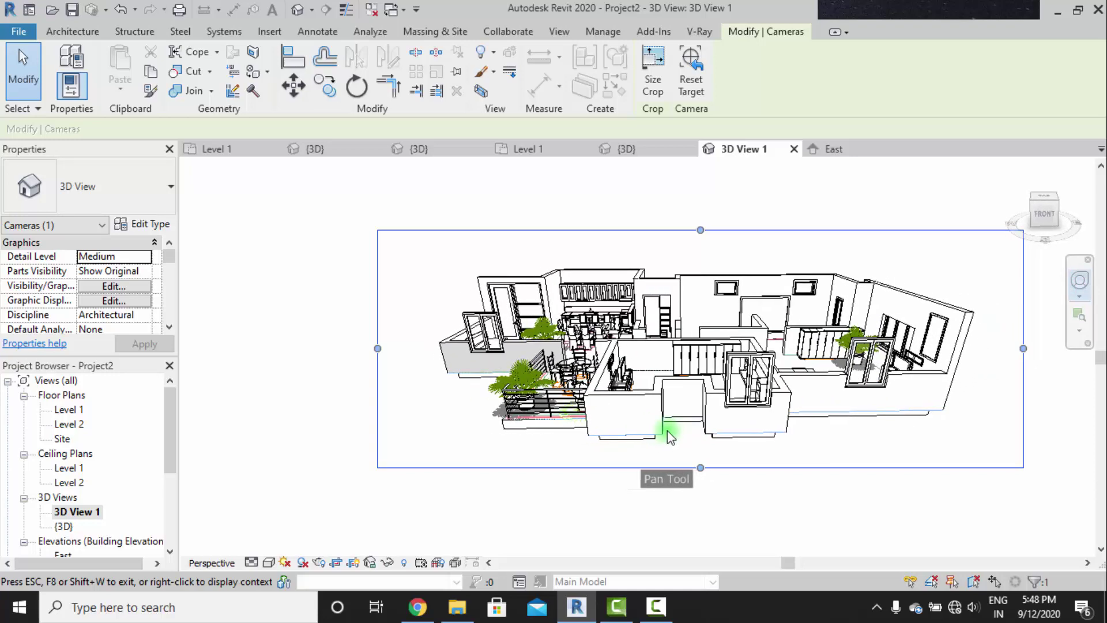
{"action": "scroll", "coordinate": [667, 352], "scroll_direction": "up", "scroll_amount": 2}
{"action": "scroll", "coordinate": [666, 352], "scroll_direction": "up", "scroll_amount": 1}
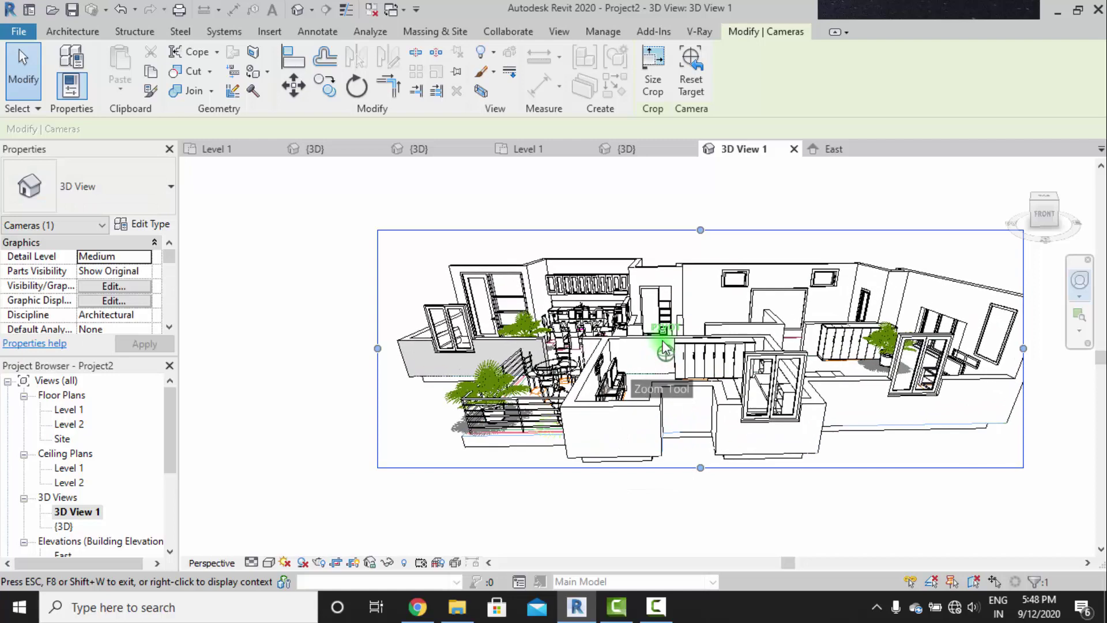
{"action": "scroll", "coordinate": [663, 343], "scroll_direction": "up", "scroll_amount": 1}
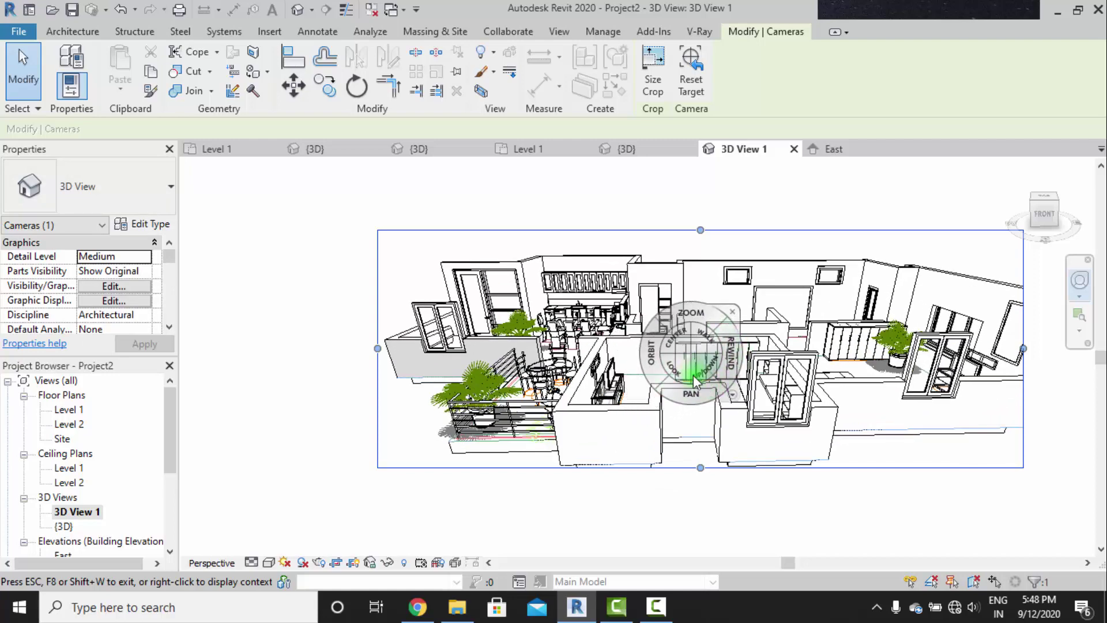
{"action": "left_click_drag", "start_coordinate": [708, 372], "coordinate": [721, 459]}
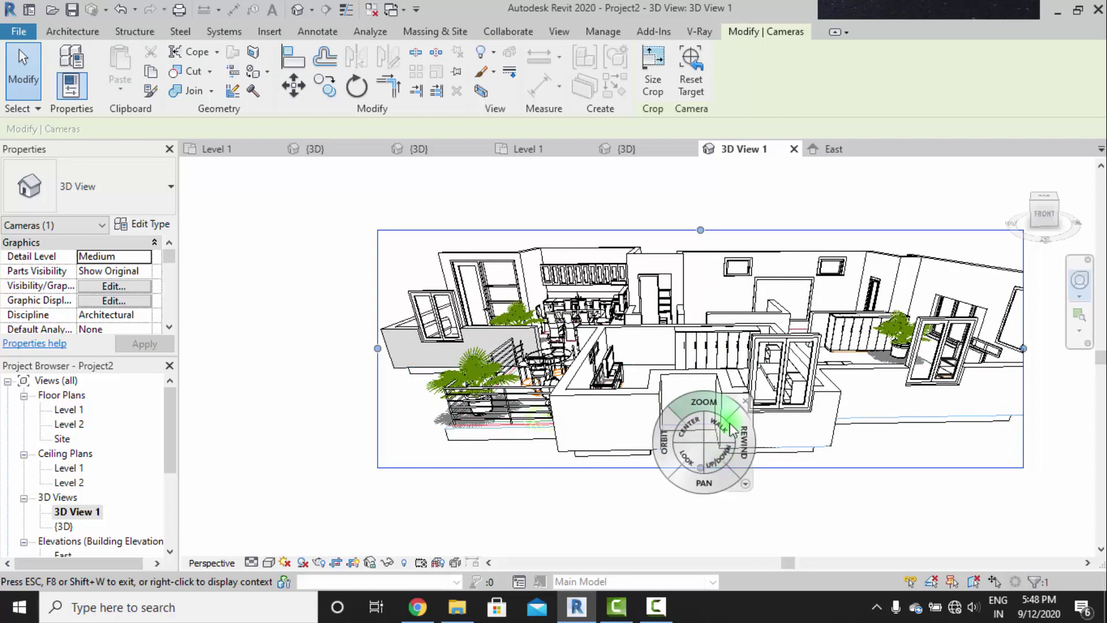
Rename the camera view 3D View 1 as vRAY.
{"action": "right_click", "coordinate": [77, 511]}
{"action": "left_click", "coordinate": [130, 375]}
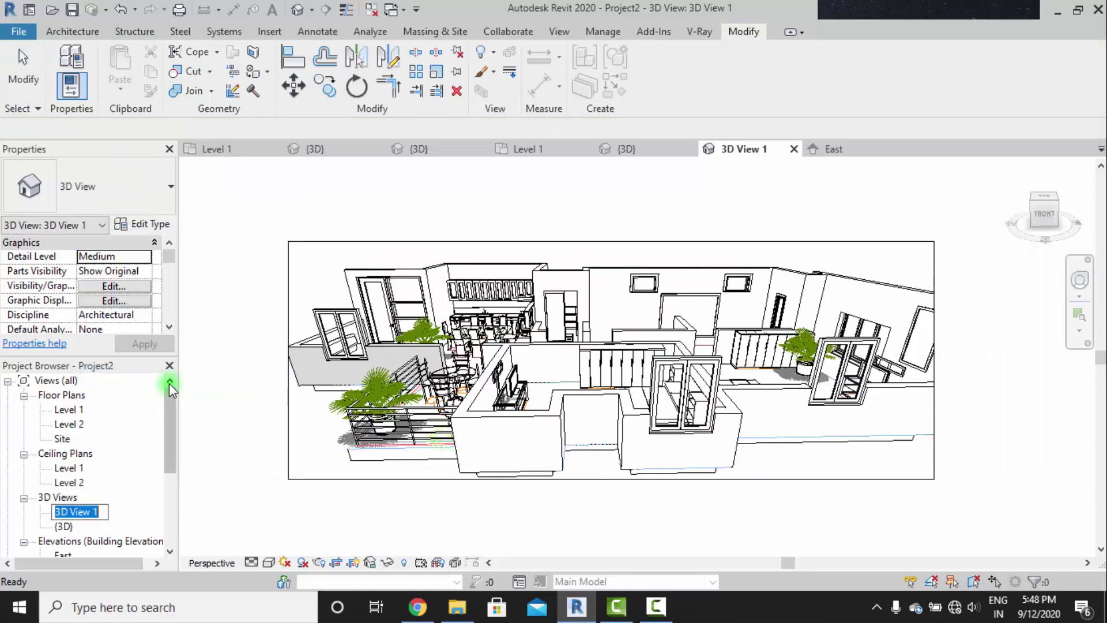
{"action": "type", "text": "vRAY"}
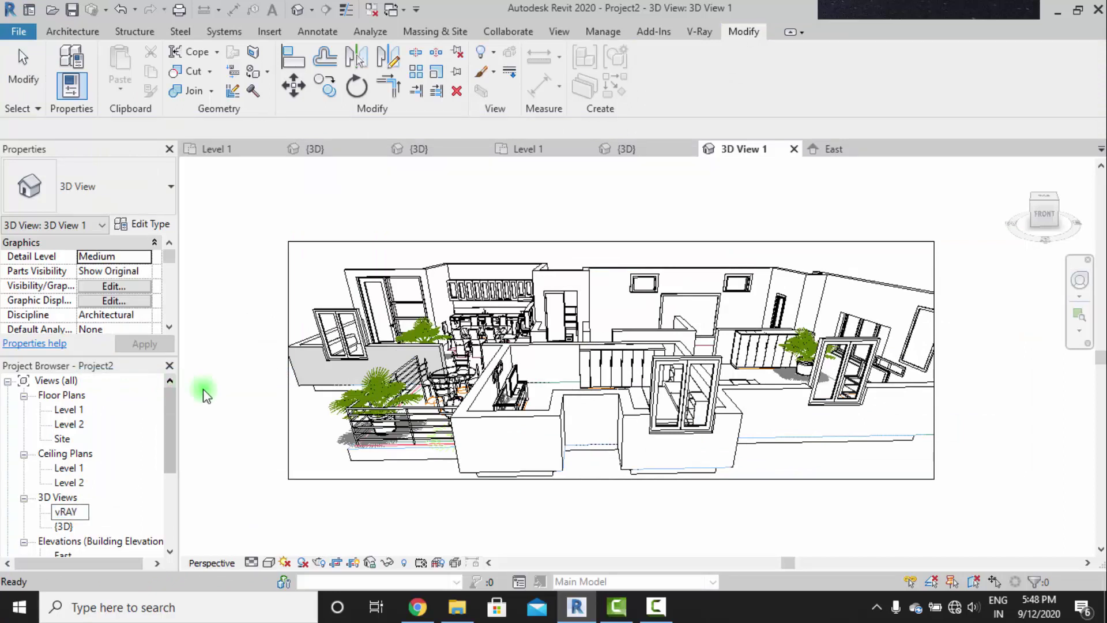
{"action": "left_click", "coordinate": [276, 427]}
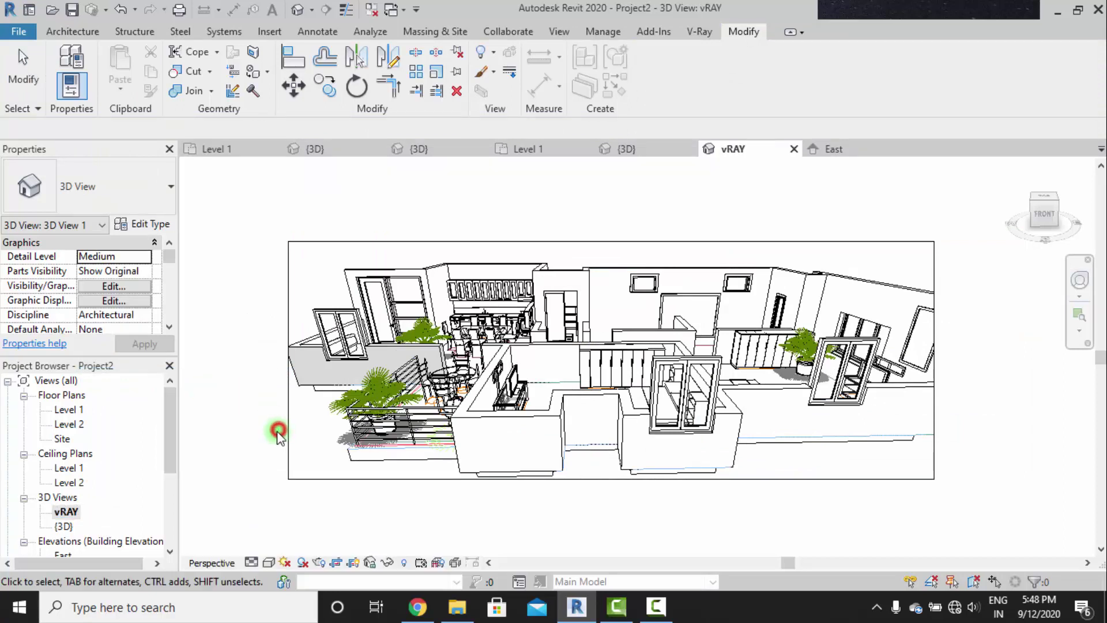
Set the vRAY view to the Realistic visual style with shadows on, and widen its crop region to fit the whole house.
{"action": "left_click", "coordinate": [268, 562]}
{"action": "left_click", "coordinate": [291, 528]}
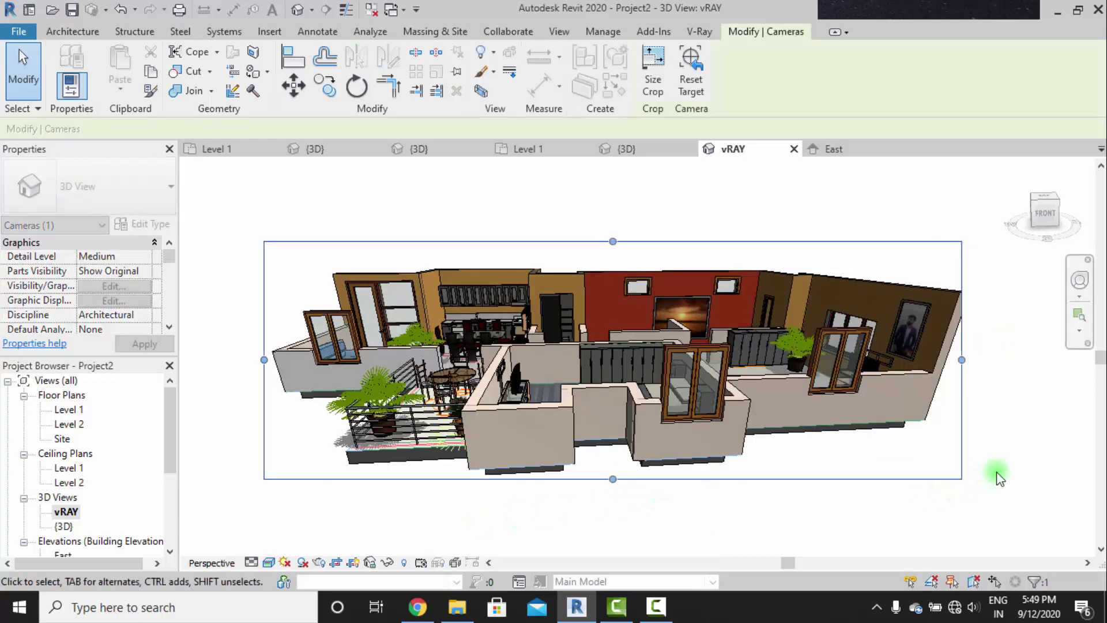
{"action": "left_click", "coordinate": [999, 477]}
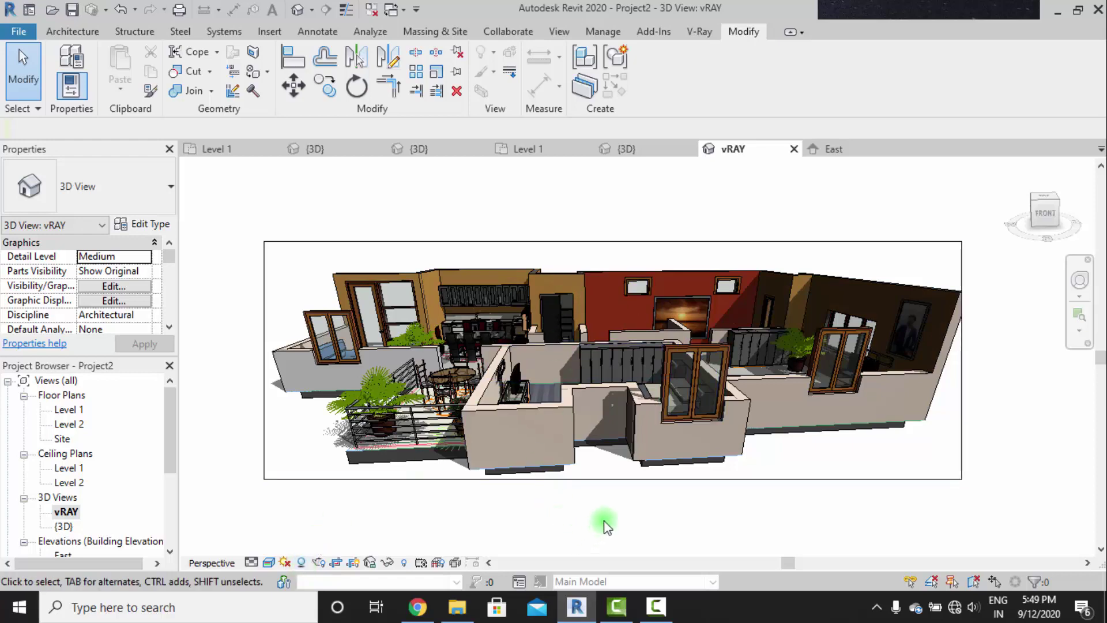
{"action": "scroll", "coordinate": [266, 531], "scroll_direction": "up", "scroll_amount": 1}
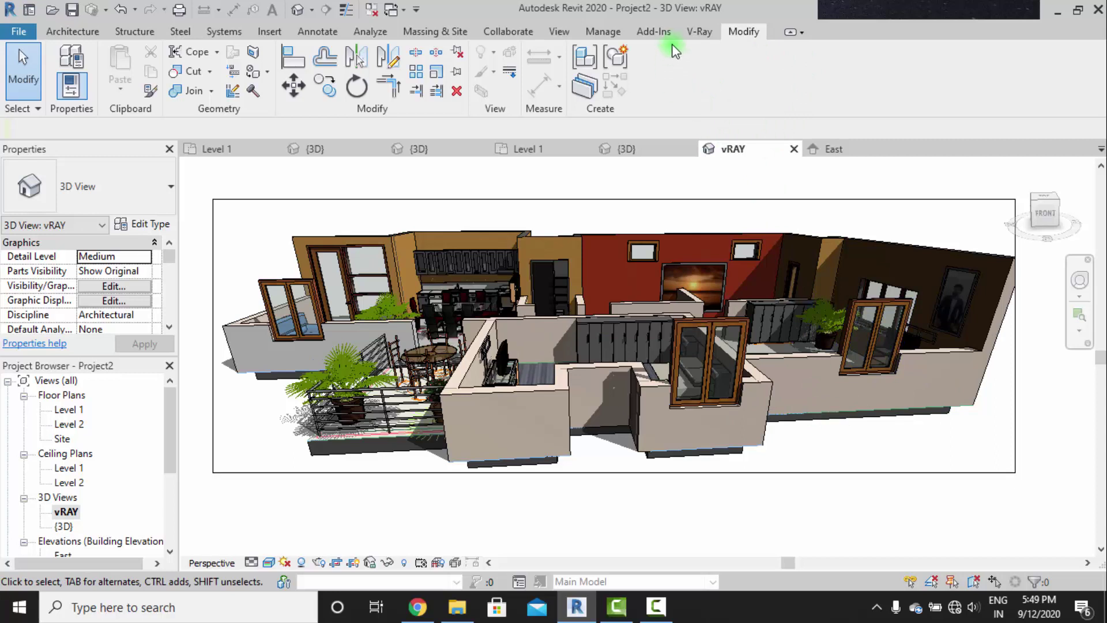
Set V-Ray's current view to vRAY and its render quality to Medium.
{"action": "left_click", "coordinate": [700, 34]}
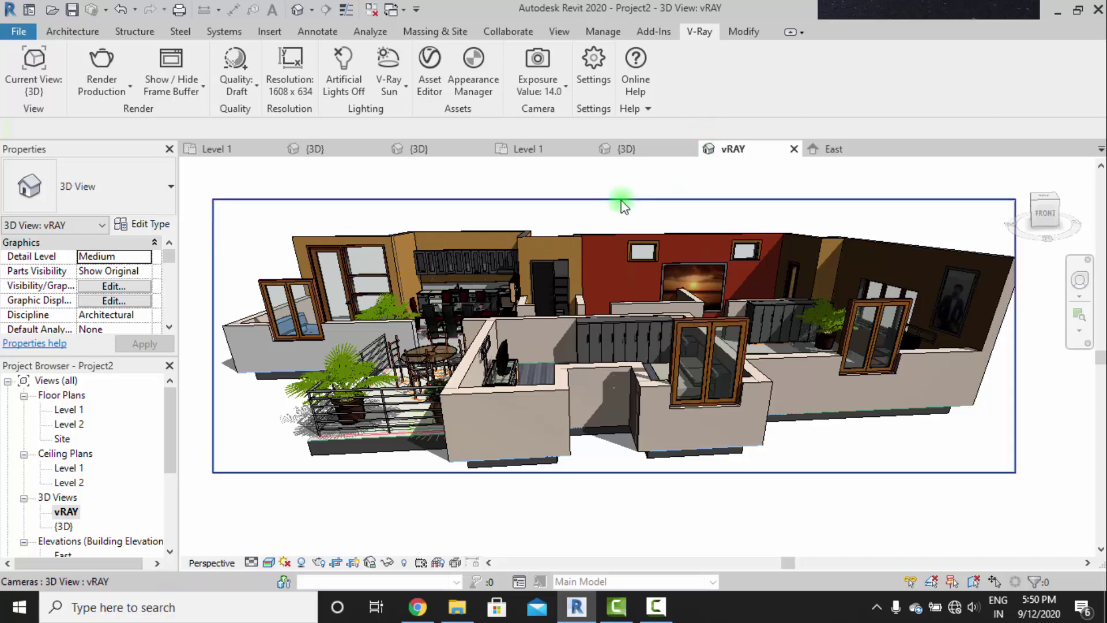
{"action": "left_click", "coordinate": [33, 75]}
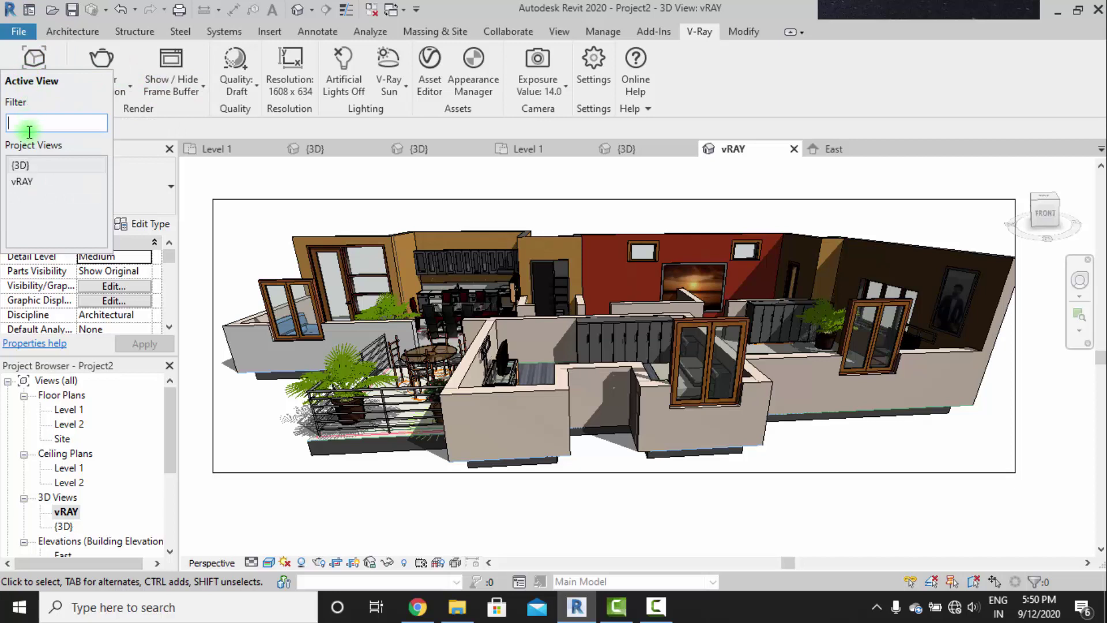
{"action": "left_click", "coordinate": [21, 181]}
{"action": "left_click", "coordinate": [23, 186]}
{"action": "left_click", "coordinate": [382, 188]}
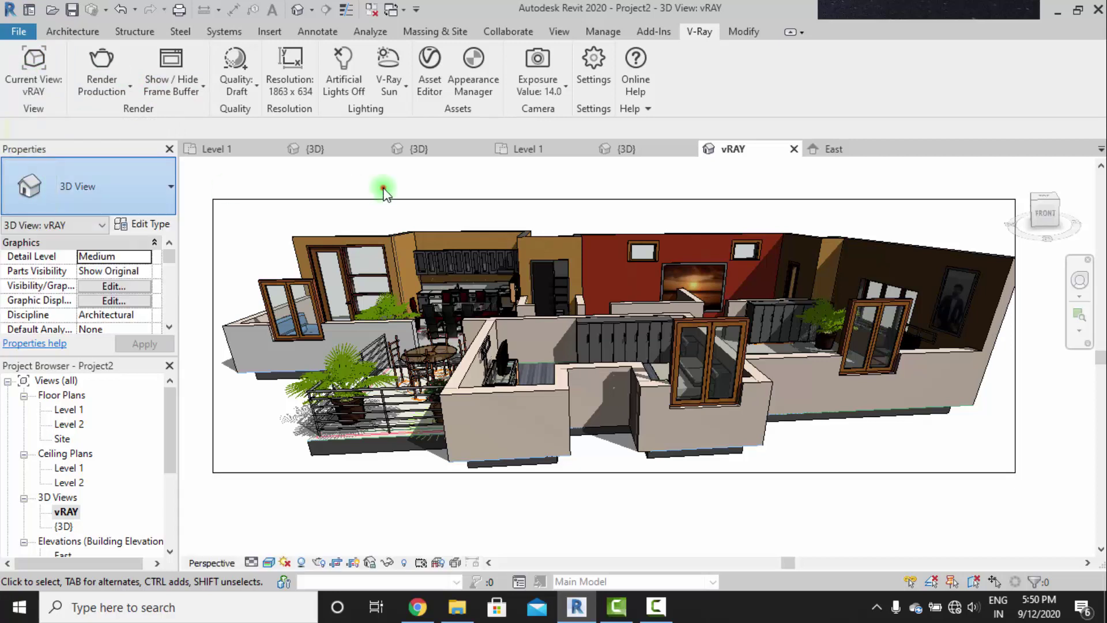
{"action": "left_click", "coordinate": [173, 95]}
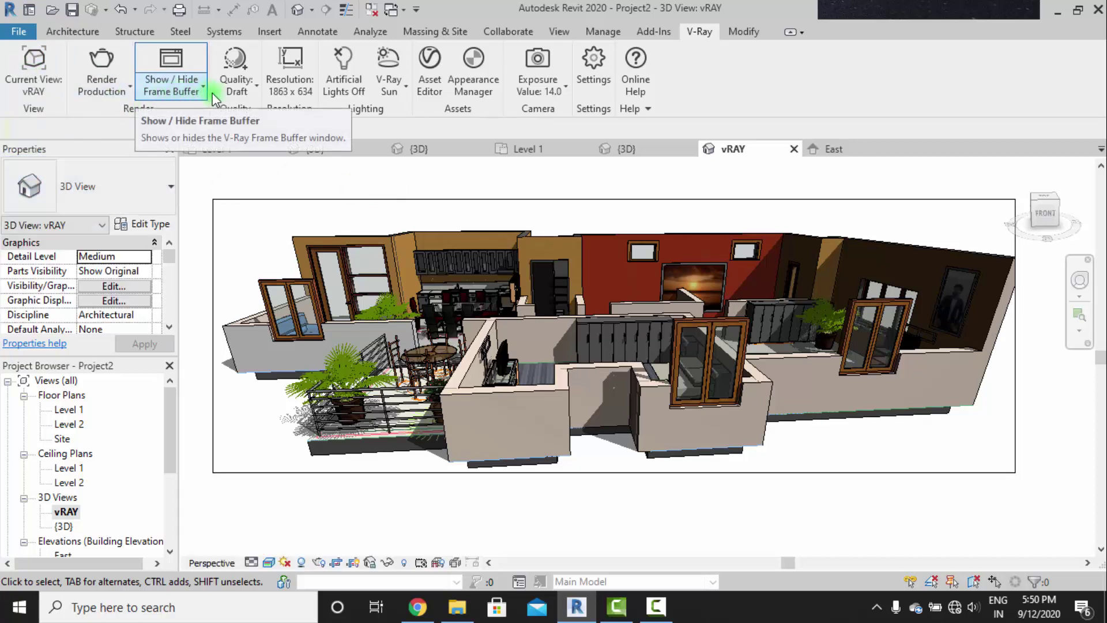
{"action": "left_click", "coordinate": [237, 83]}
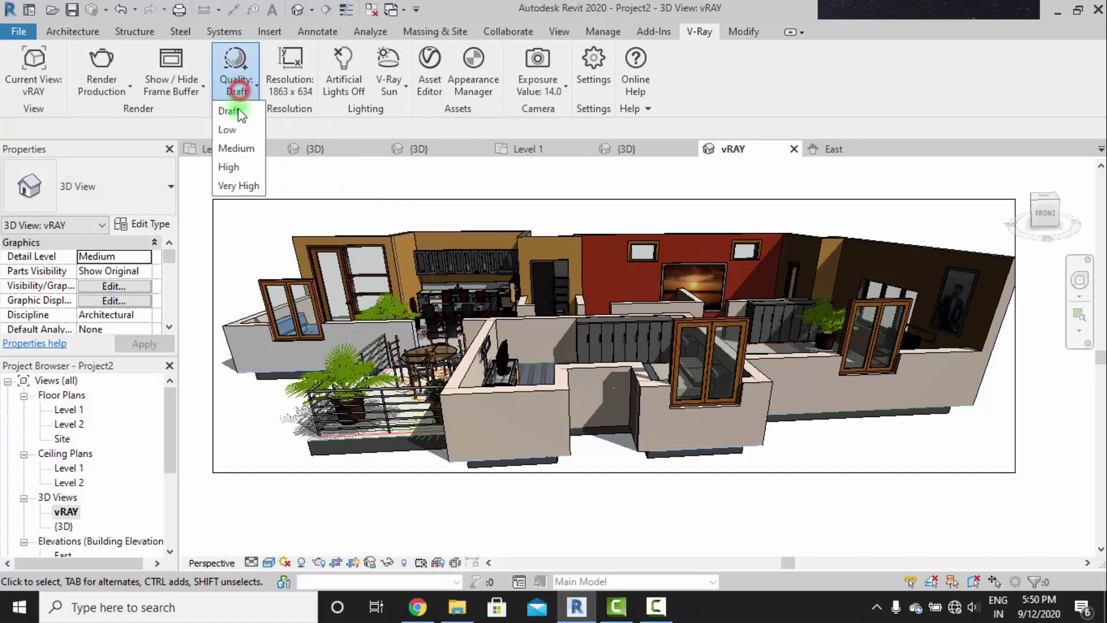
{"action": "left_click", "coordinate": [238, 151]}
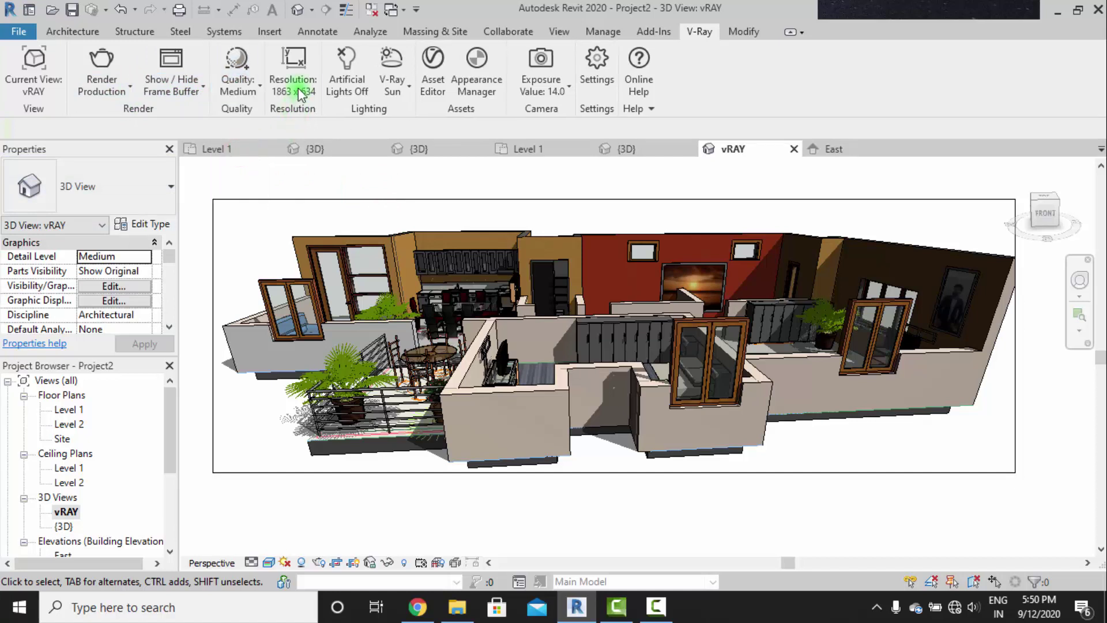
Review the V-Ray output resolution, keeping the Crop Region aspect ratio, and try to set the print density to 300 DPI.
{"action": "left_click", "coordinate": [292, 57]}
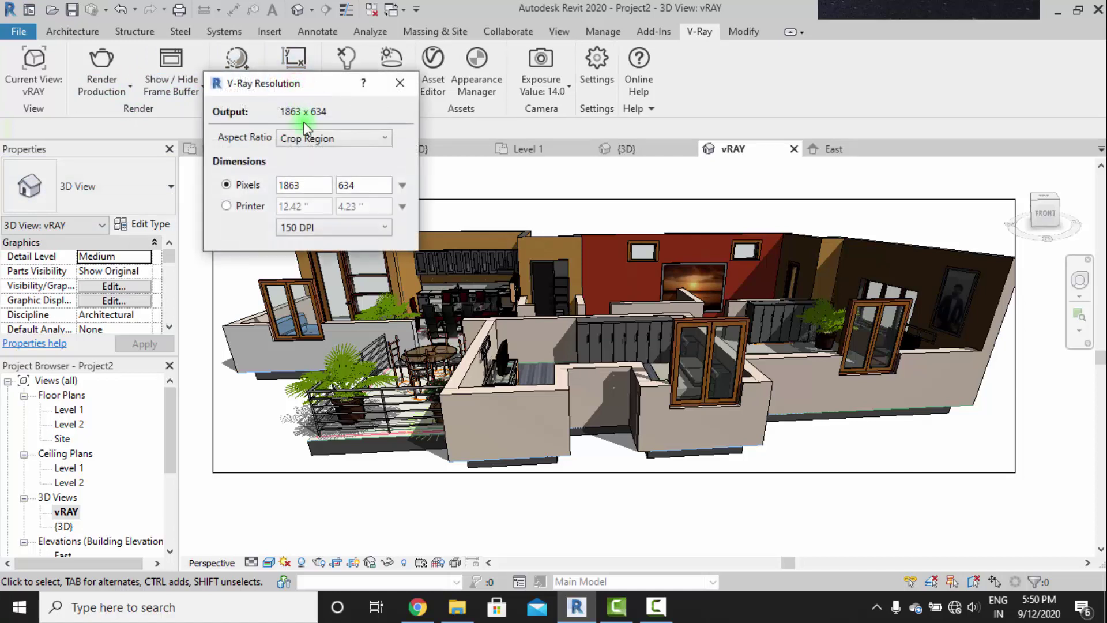
{"action": "left_click", "coordinate": [330, 138]}
{"action": "left_click", "coordinate": [366, 138]}
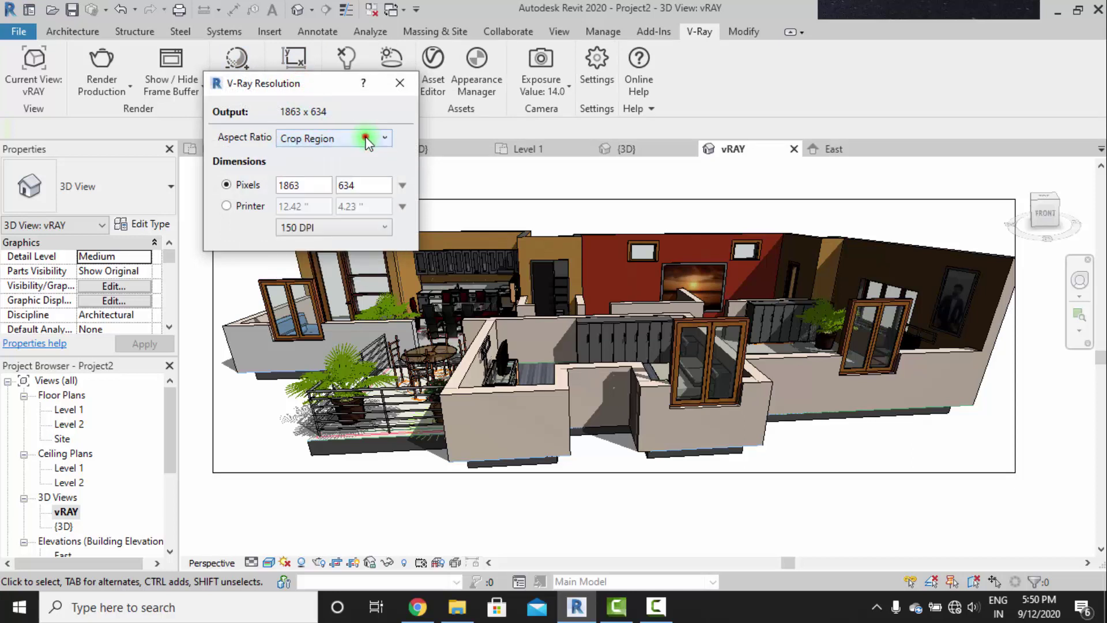
{"action": "left_click", "coordinate": [342, 226]}
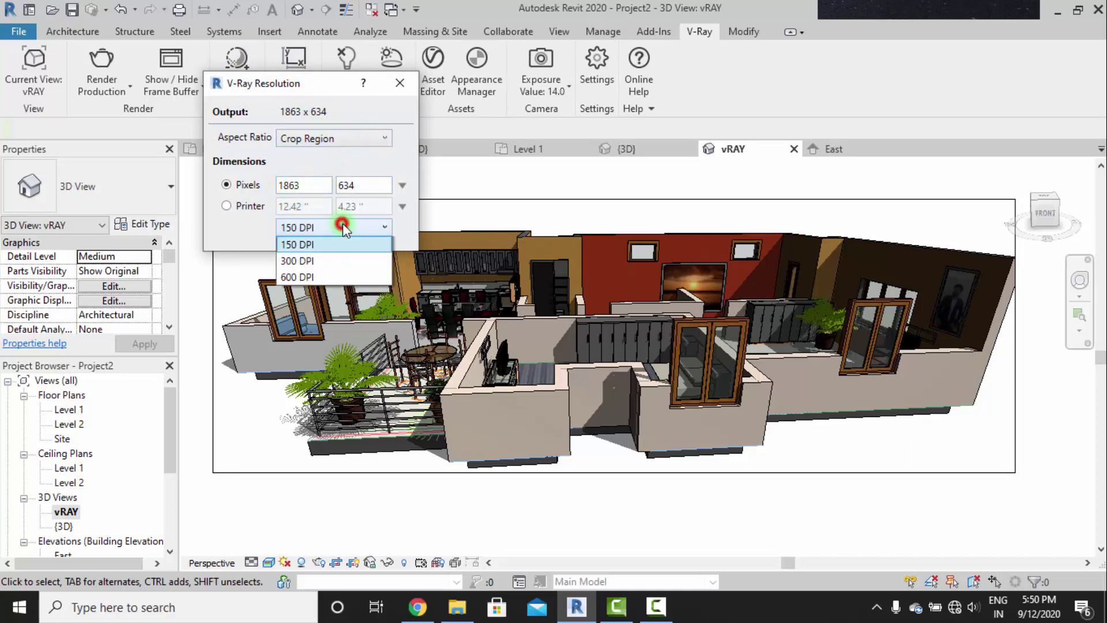
{"action": "left_click", "coordinate": [310, 258]}
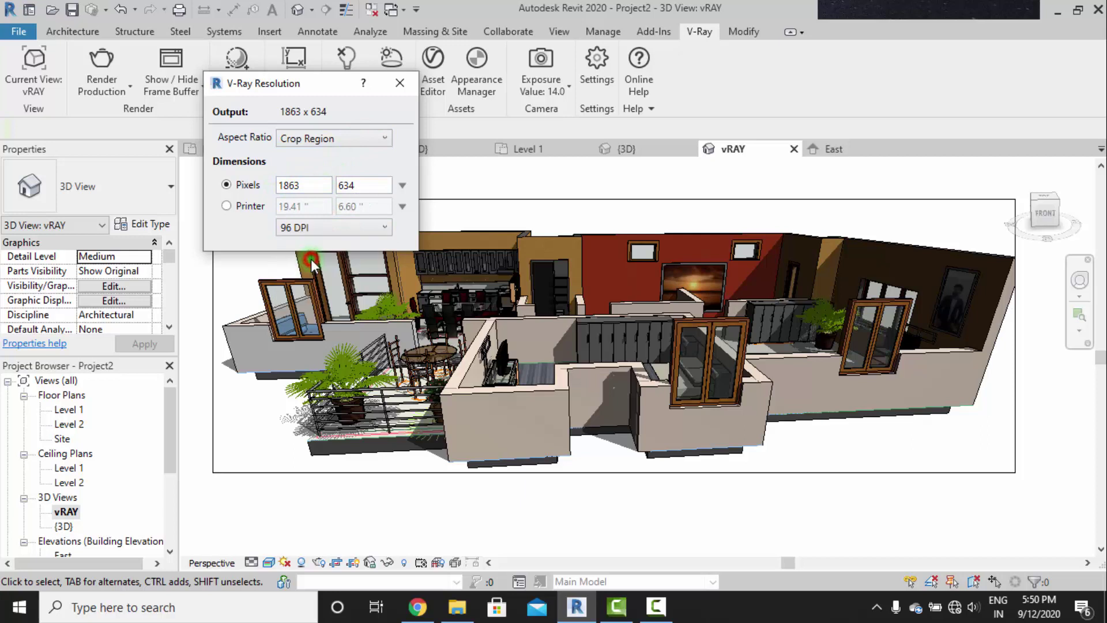
{"action": "left_click", "coordinate": [398, 85]}
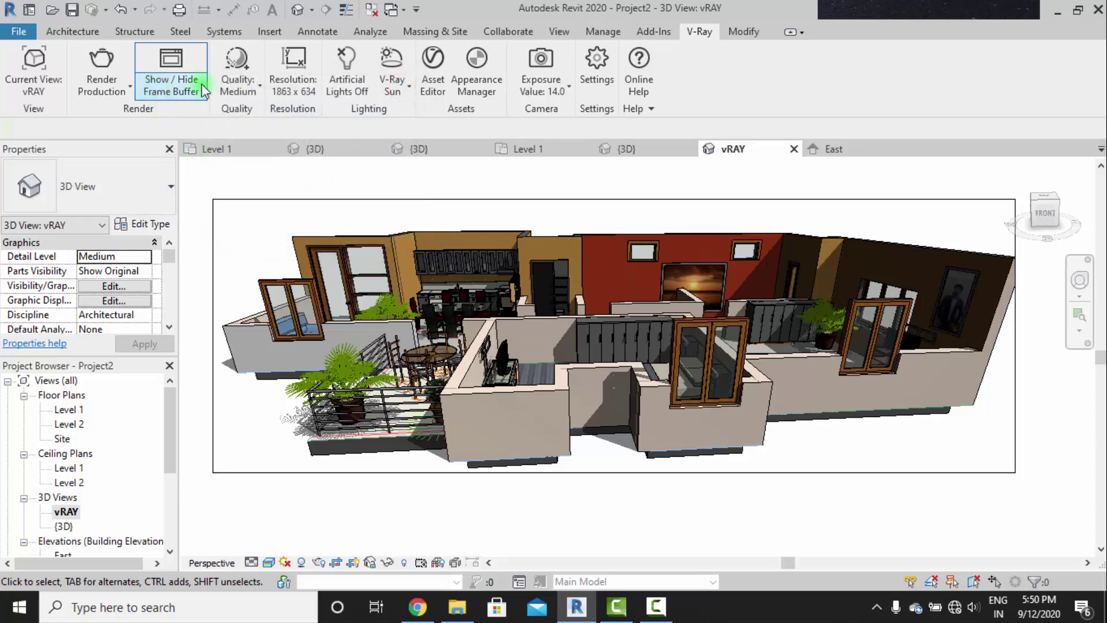
Run a V-Ray production render of the vRAY camera view.
{"action": "left_click", "coordinate": [108, 63]}
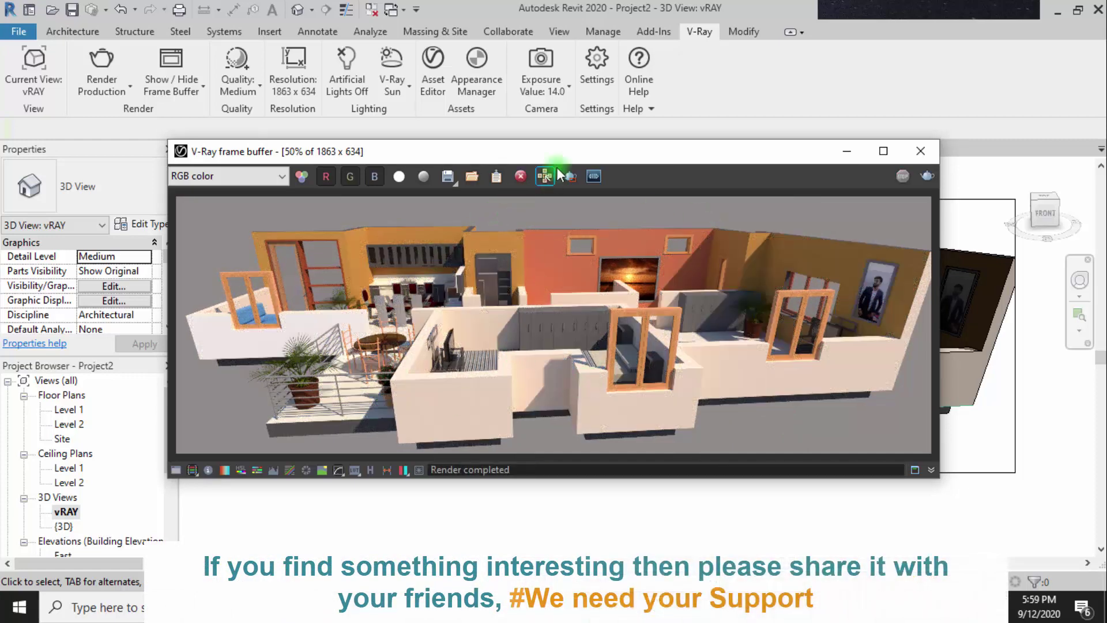
{"action": "left_click_drag", "start_coordinate": [567, 157], "coordinate": [558, 152]}
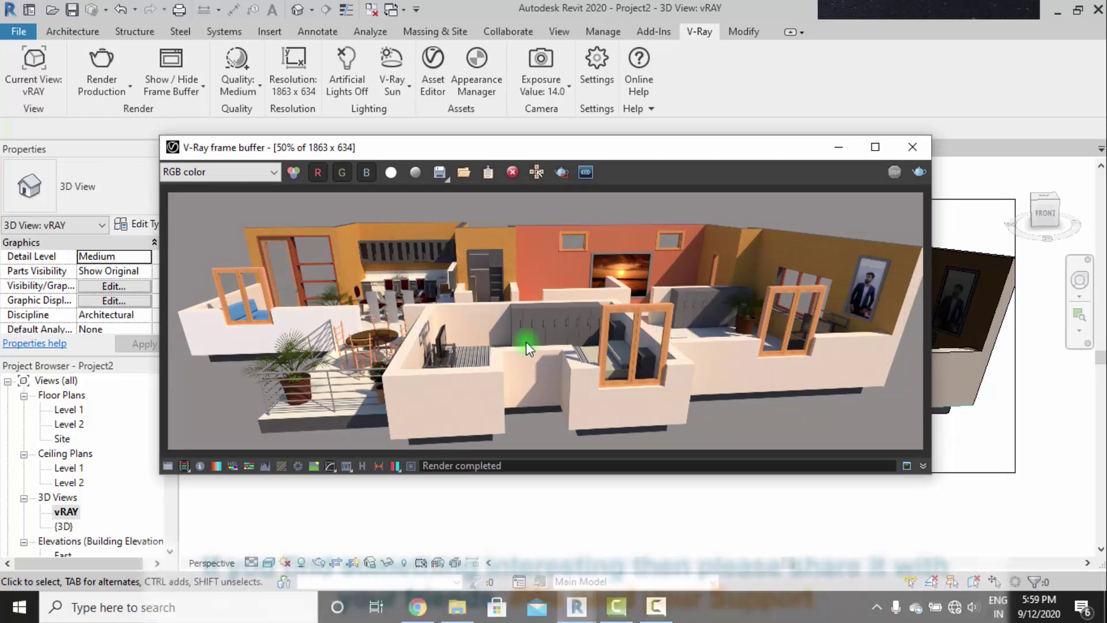
Examine the rendered dining area, bedrooms and wall decals close up in the V-Ray frame buffer, and close it.
{"action": "scroll", "coordinate": [567, 327], "scroll_direction": "up", "scroll_amount": 1}
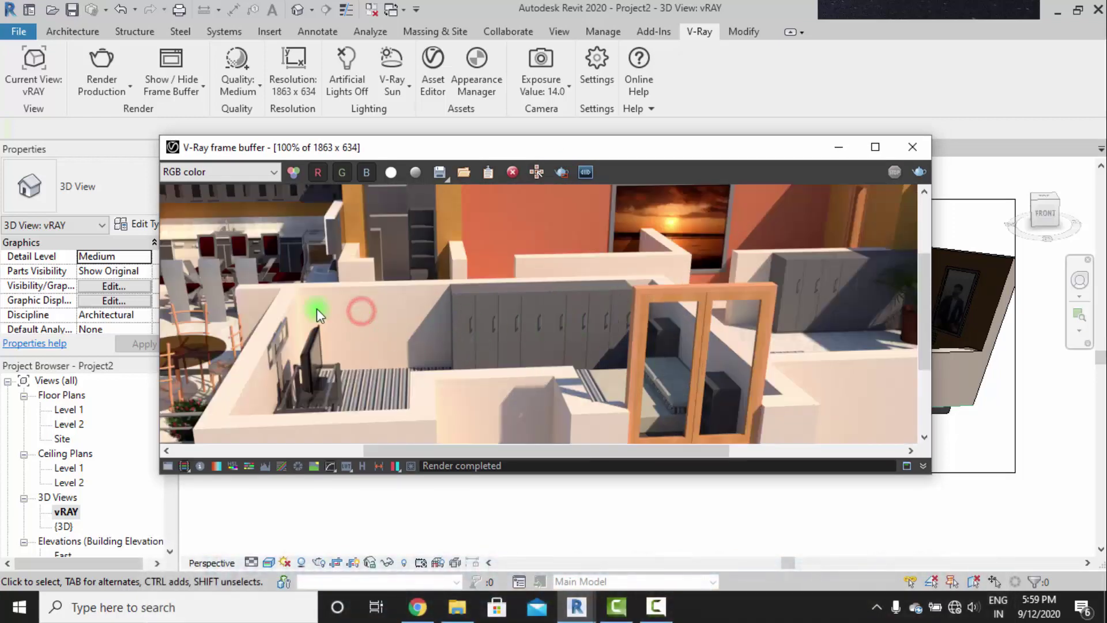
{"action": "middle_click_drag", "start_coordinate": [299, 310], "coordinate": [428, 396]}
{"action": "middle_click_drag", "start_coordinate": [331, 359], "coordinate": [478, 296]}
{"action": "scroll", "coordinate": [414, 329], "scroll_direction": "up", "scroll_amount": 1}
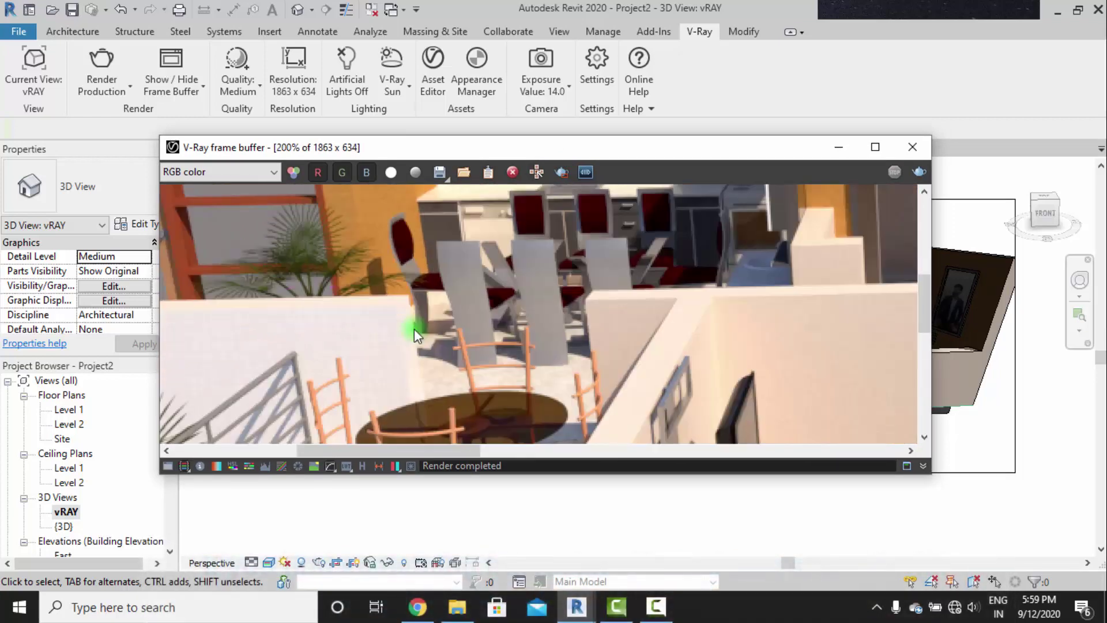
{"action": "scroll", "coordinate": [412, 329], "scroll_direction": "down", "scroll_amount": 1}
{"action": "middle_click_drag", "start_coordinate": [411, 328], "coordinate": [553, 361]}
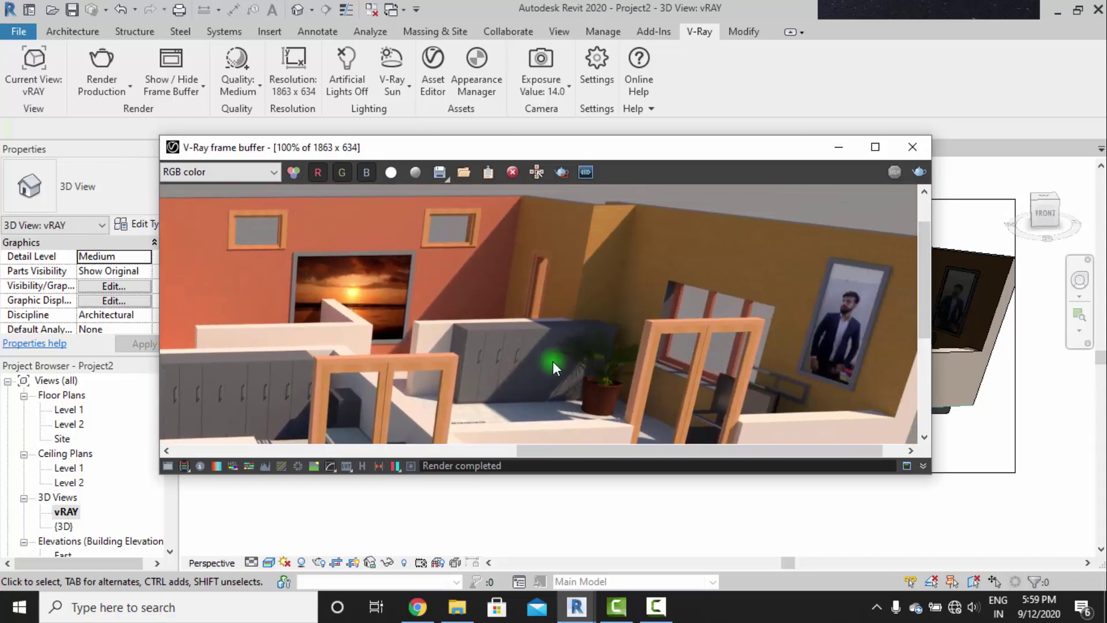
{"action": "middle_click_drag", "start_coordinate": [667, 321], "coordinate": [719, 254]}
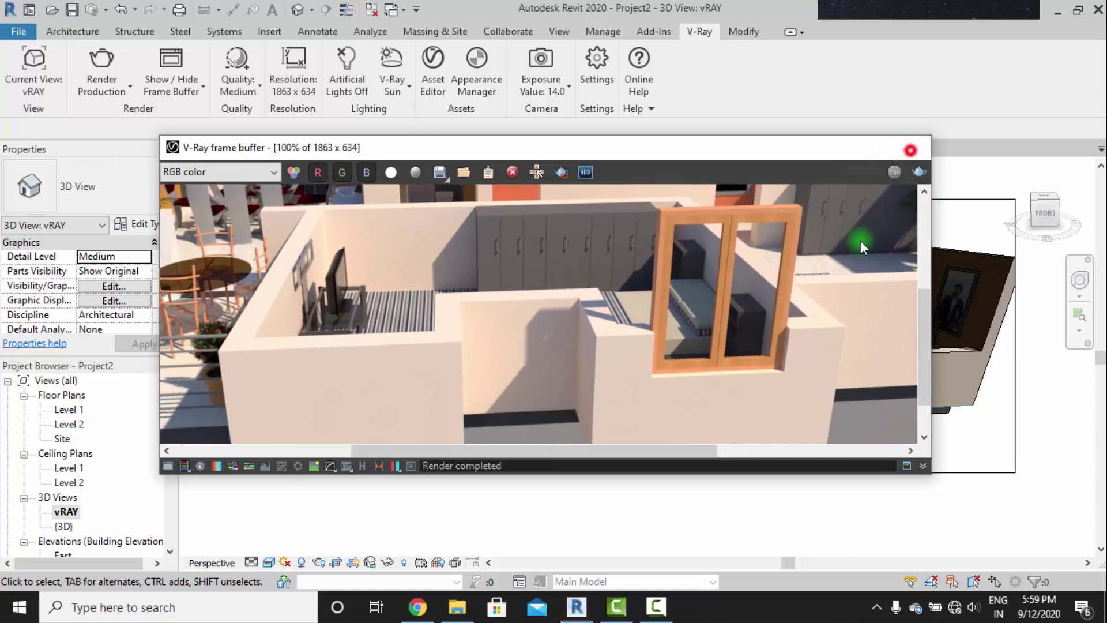
{"action": "left_click", "coordinate": [910, 150]}
{"action": "left_click", "coordinate": [778, 253]}
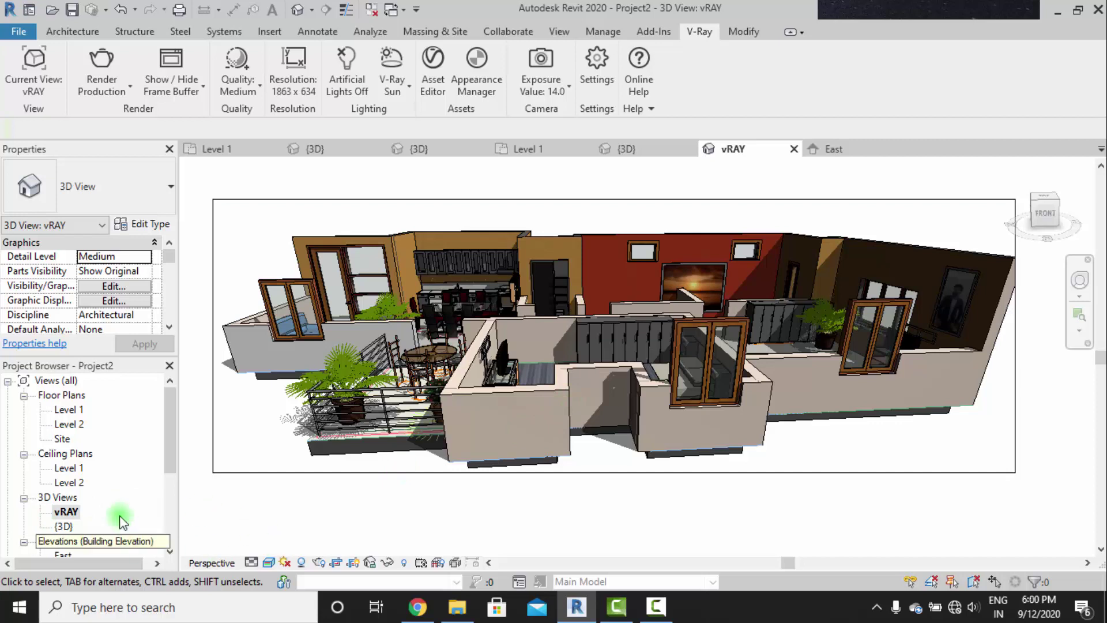
Open the East building elevation to view the house from the side.
{"action": "scroll", "coordinate": [72, 507], "scroll_direction": "down", "scroll_amount": 1}
{"action": "double_click", "coordinate": [63, 512]}
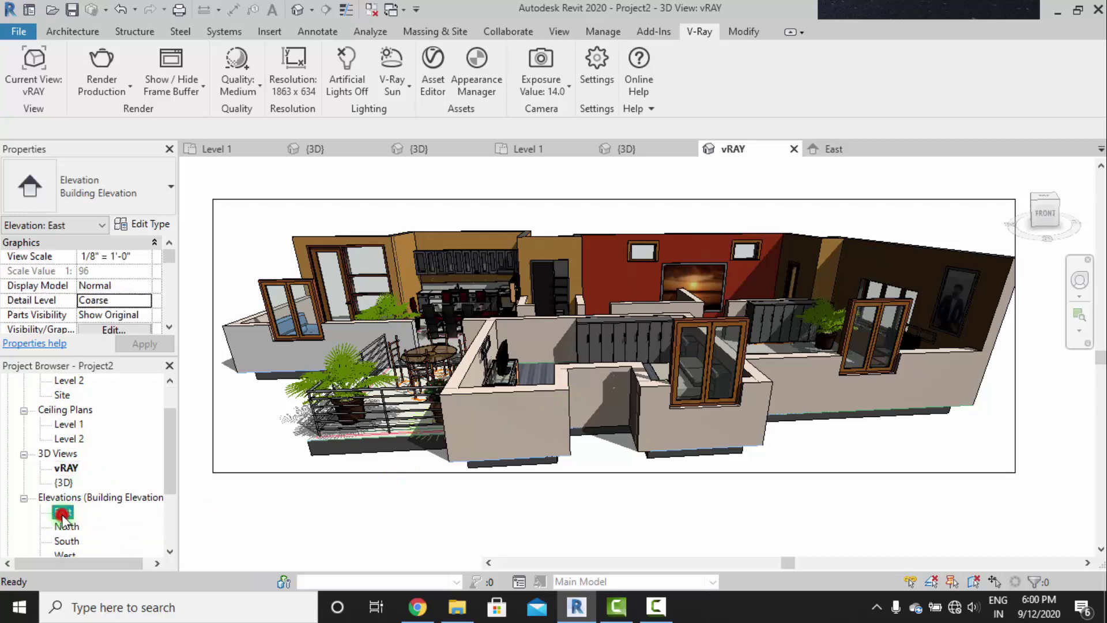
{"action": "middle_click_drag", "start_coordinate": [639, 434], "coordinate": [576, 486]}
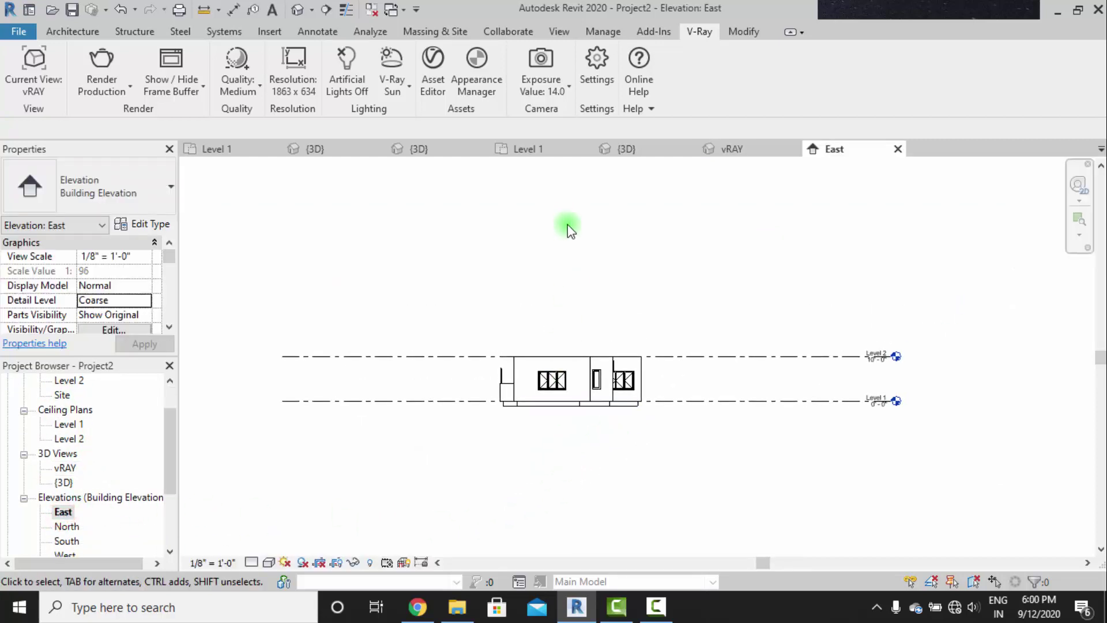
Open the Level 1 floor plan and set its visual style to Realistic.
{"action": "scroll", "coordinate": [81, 438], "scroll_direction": "up", "scroll_amount": 2}
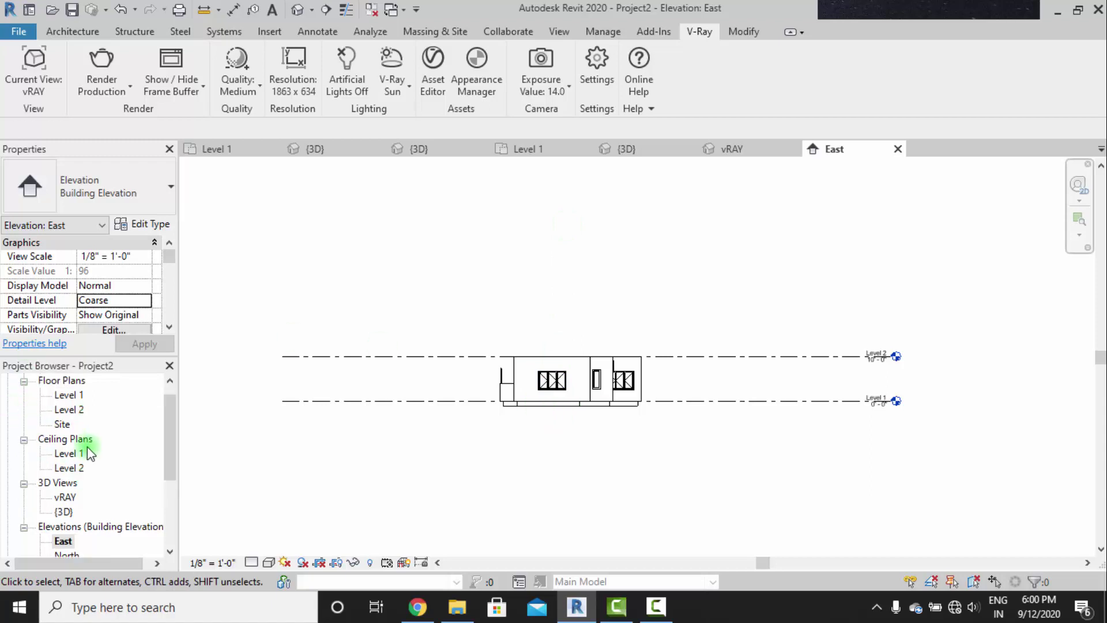
{"action": "double_click", "coordinate": [70, 409]}
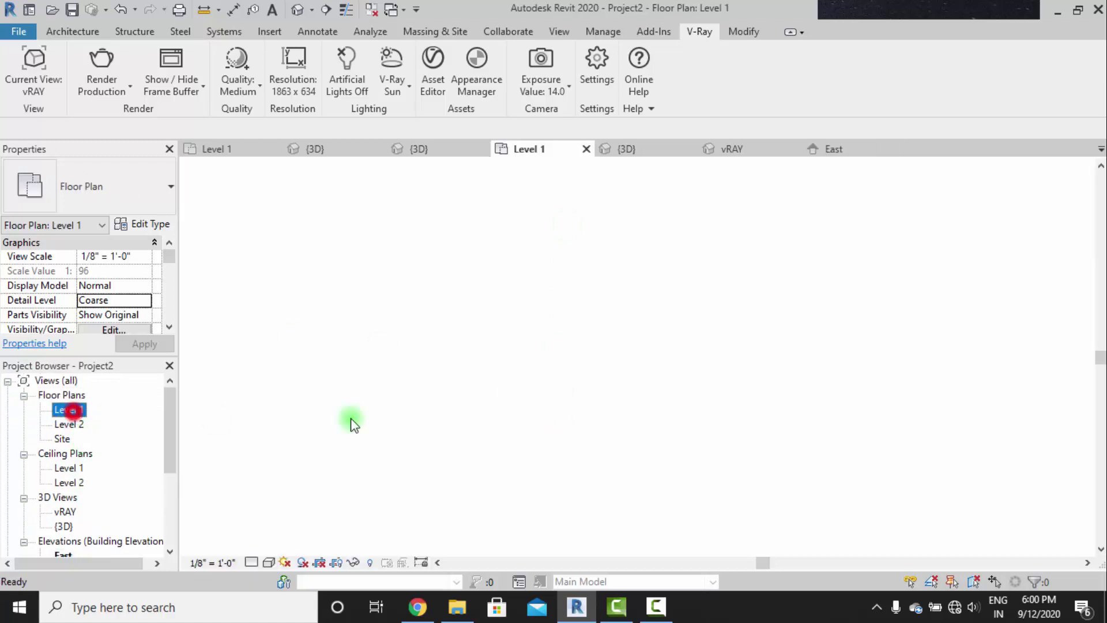
{"action": "left_click", "coordinate": [269, 562]}
{"action": "left_click", "coordinate": [314, 527]}
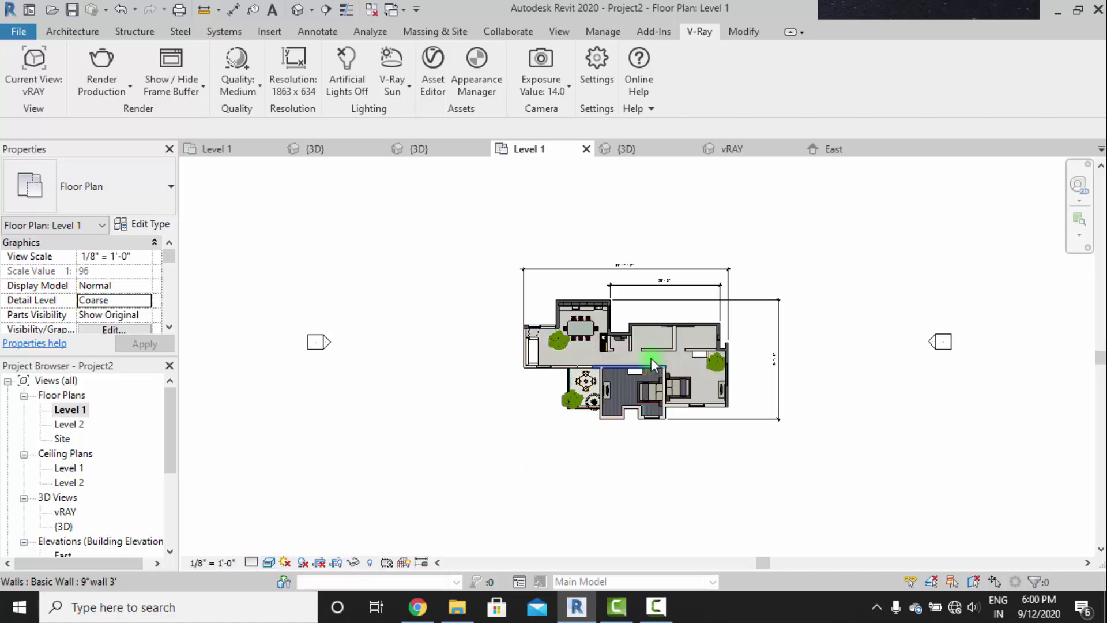
{"action": "scroll", "coordinate": [652, 358], "scroll_direction": "up", "scroll_amount": 1}
{"action": "scroll", "coordinate": [652, 358], "scroll_direction": "up", "scroll_amount": 4}
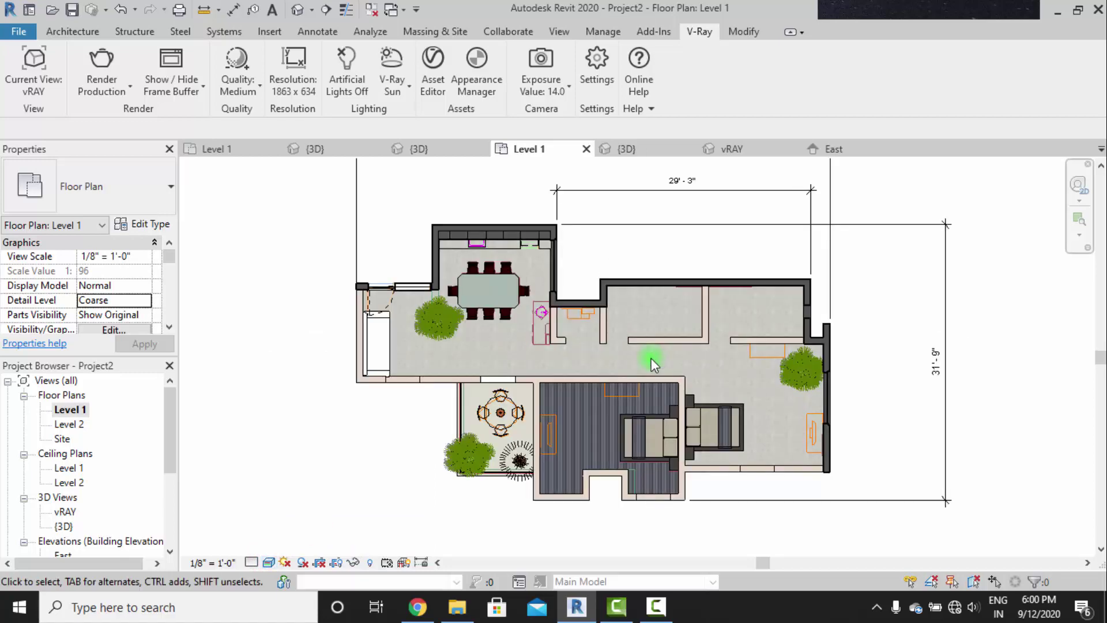
{"action": "scroll", "coordinate": [651, 358], "scroll_direction": "up", "scroll_amount": 2}
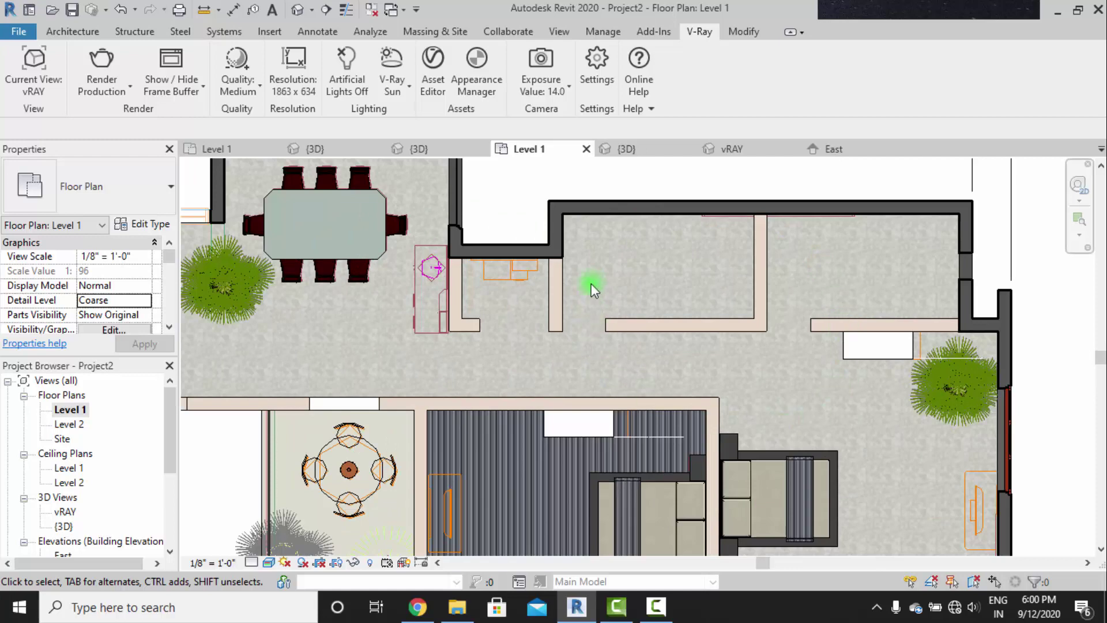
Open the East elevation and place a camera above the house, aimed straight down at it, to create a perspective view.
{"action": "scroll", "coordinate": [592, 279], "scroll_direction": "down", "scroll_amount": 2}
{"action": "scroll", "coordinate": [582, 335], "scroll_direction": "down", "scroll_amount": 1}
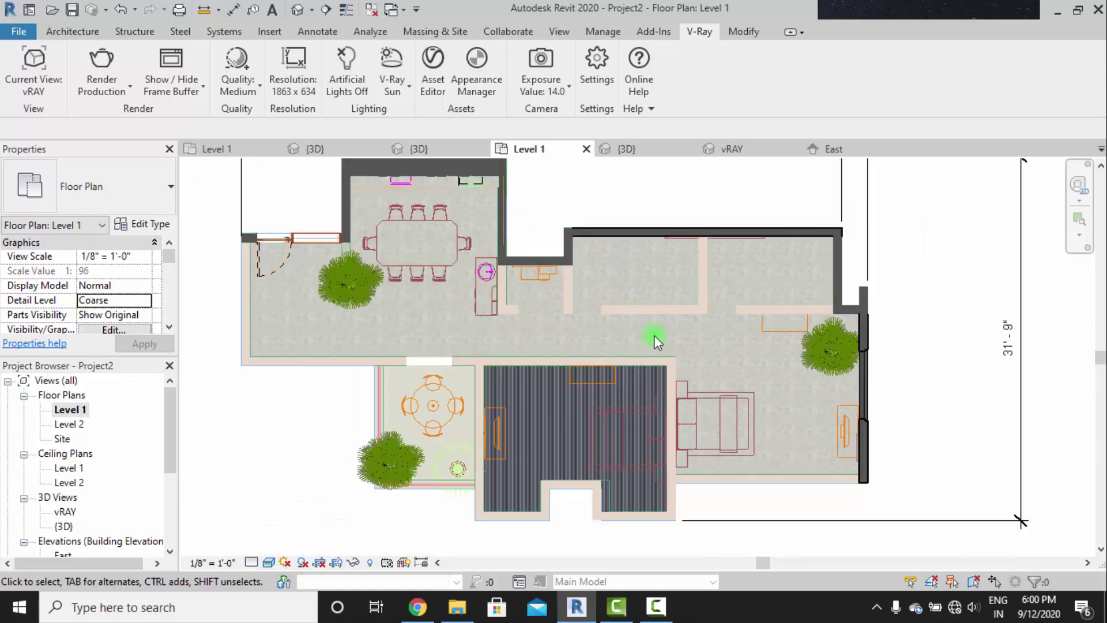
{"action": "scroll", "coordinate": [634, 336], "scroll_direction": "down", "scroll_amount": 1}
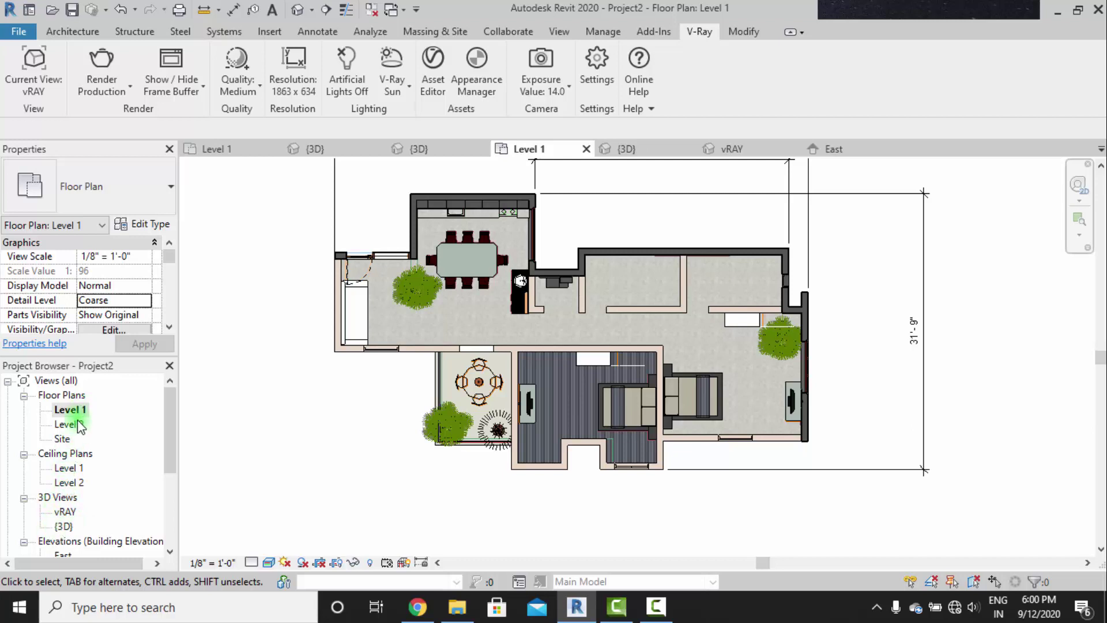
{"action": "scroll", "coordinate": [29, 508], "scroll_direction": "down", "scroll_amount": 2}
{"action": "double_click", "coordinate": [63, 497]}
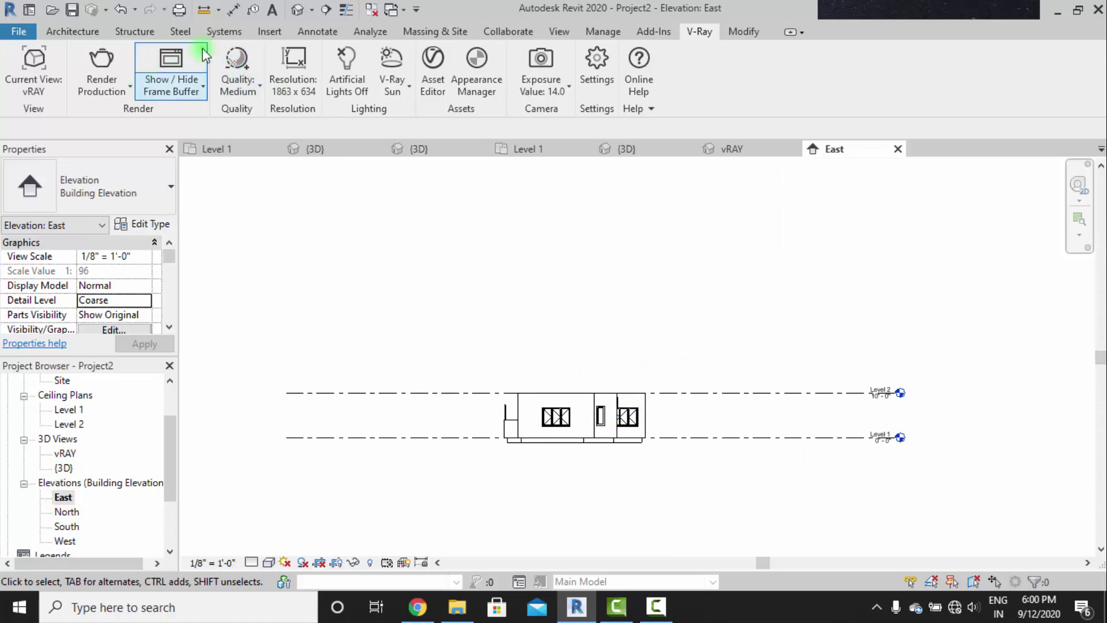
{"action": "left_click", "coordinate": [312, 10]}
{"action": "left_click", "coordinate": [323, 48]}
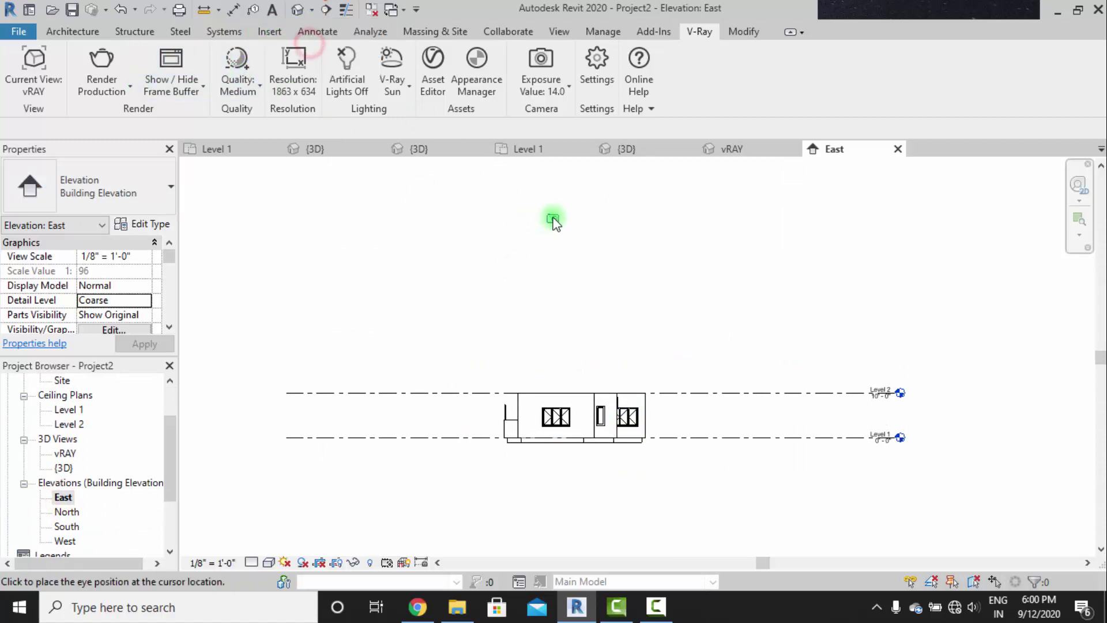
{"action": "left_click", "coordinate": [568, 210]}
{"action": "left_click", "coordinate": [573, 447]}
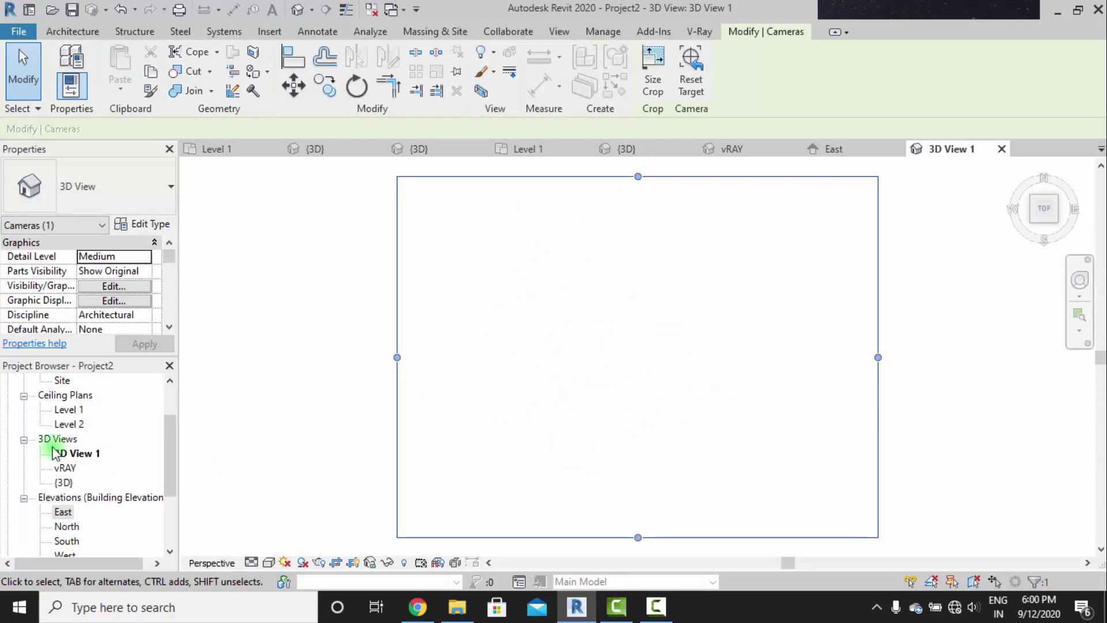
Open the Level 1 floor plan from the new camera view.
{"action": "scroll", "coordinate": [82, 446], "scroll_direction": "up", "scroll_amount": 2}
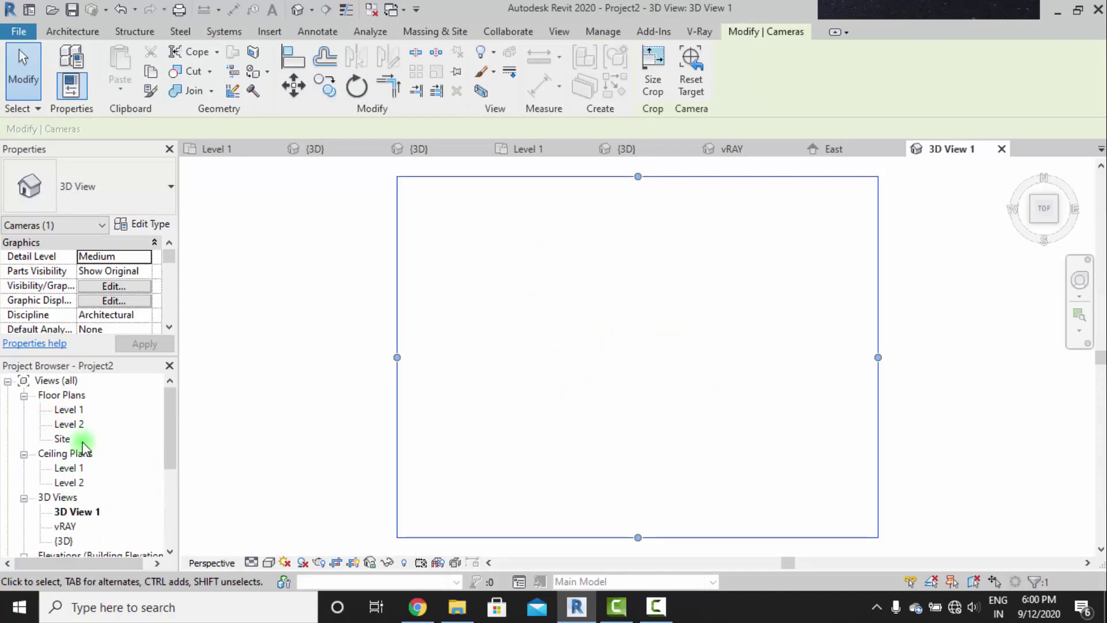
{"action": "double_click", "coordinate": [65, 411]}
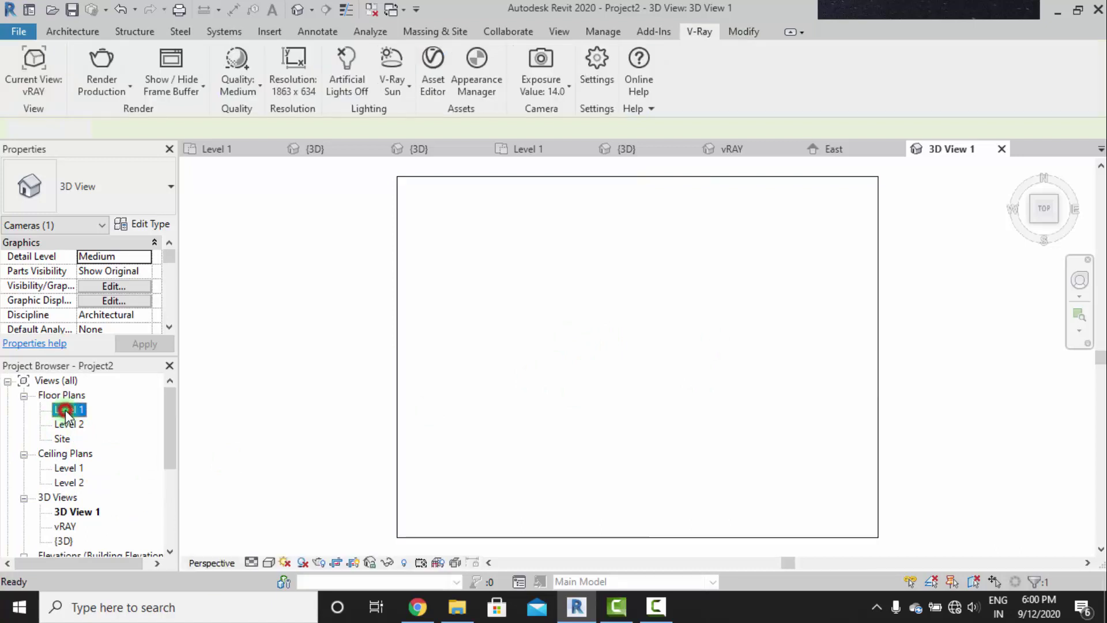
{"action": "left_click", "coordinate": [552, 343]}
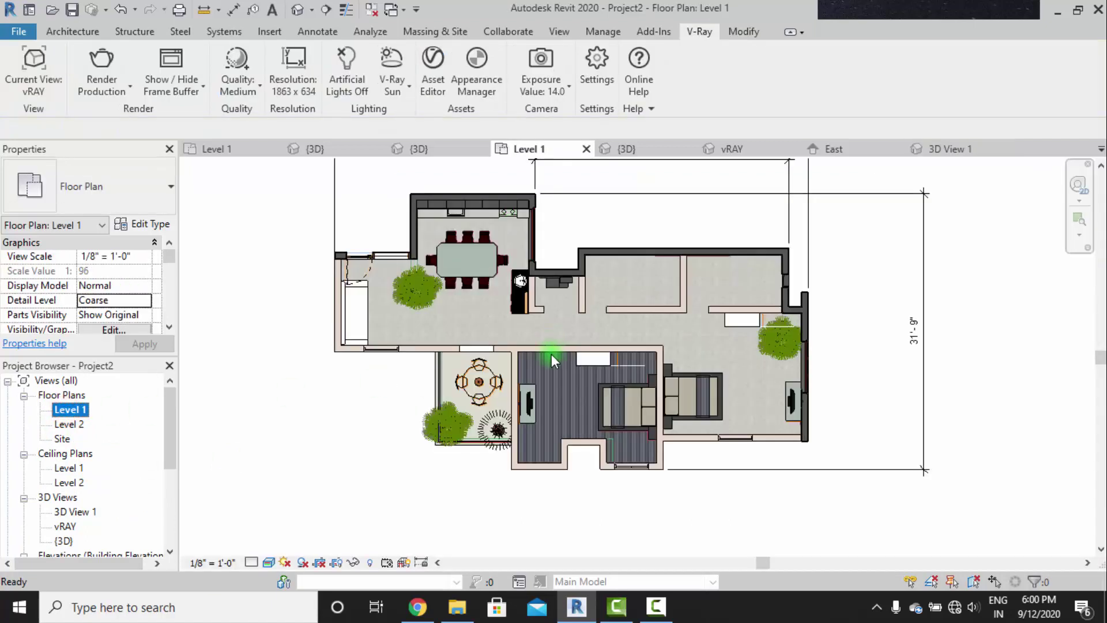
{"action": "scroll", "coordinate": [551, 354], "scroll_direction": "down", "scroll_amount": 5}
{"action": "scroll", "coordinate": [68, 509], "scroll_direction": "down", "scroll_amount": 1}
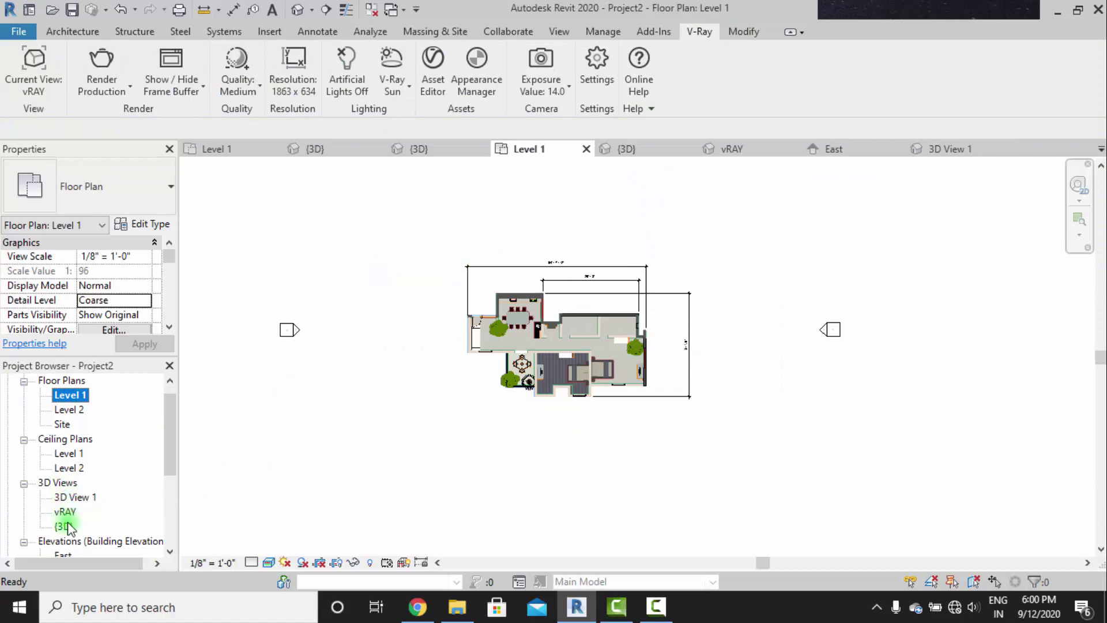
Show the 3D View 1 camera in the plan and try to move its eye point toward the house.
{"action": "right_click", "coordinate": [77, 497]}
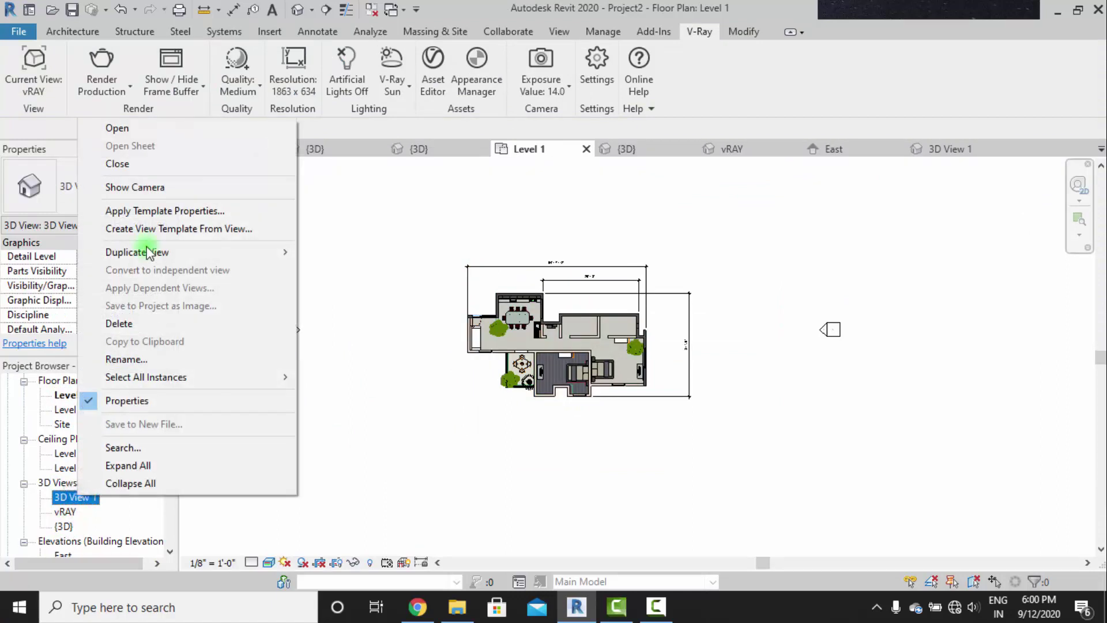
{"action": "left_click", "coordinate": [148, 190]}
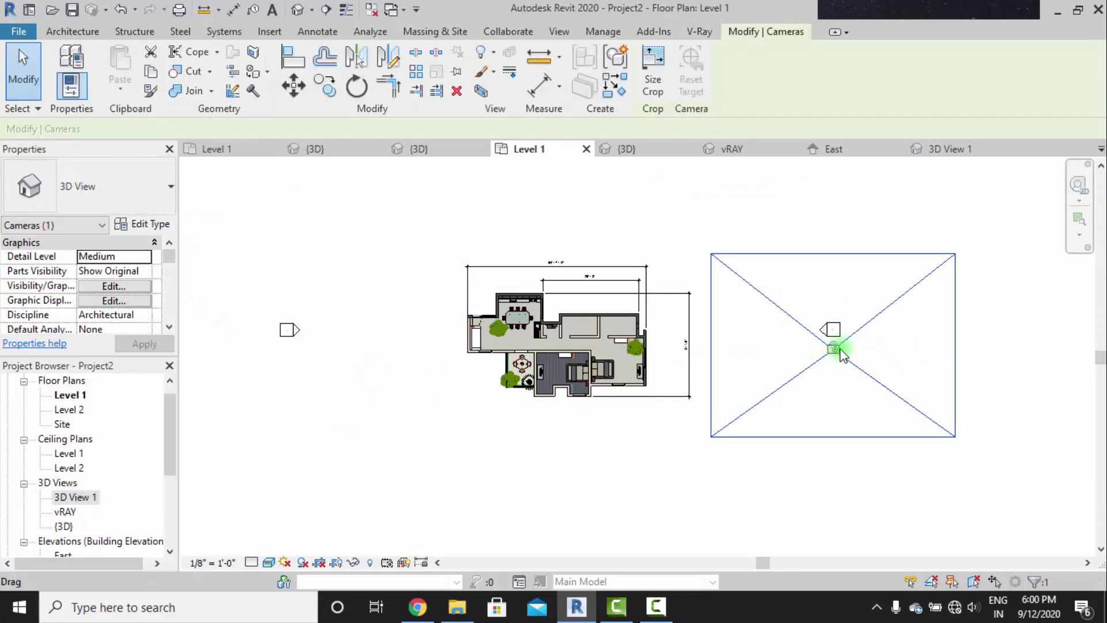
{"action": "left_click_drag", "start_coordinate": [837, 353], "coordinate": [738, 350]}
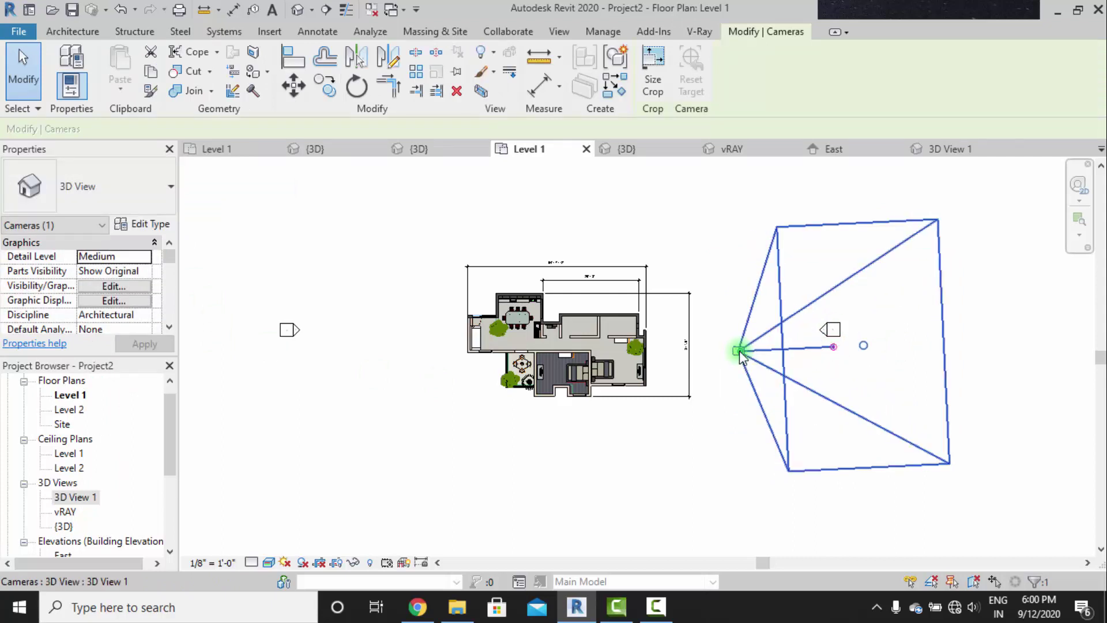
{"action": "left_click", "coordinate": [891, 374]}
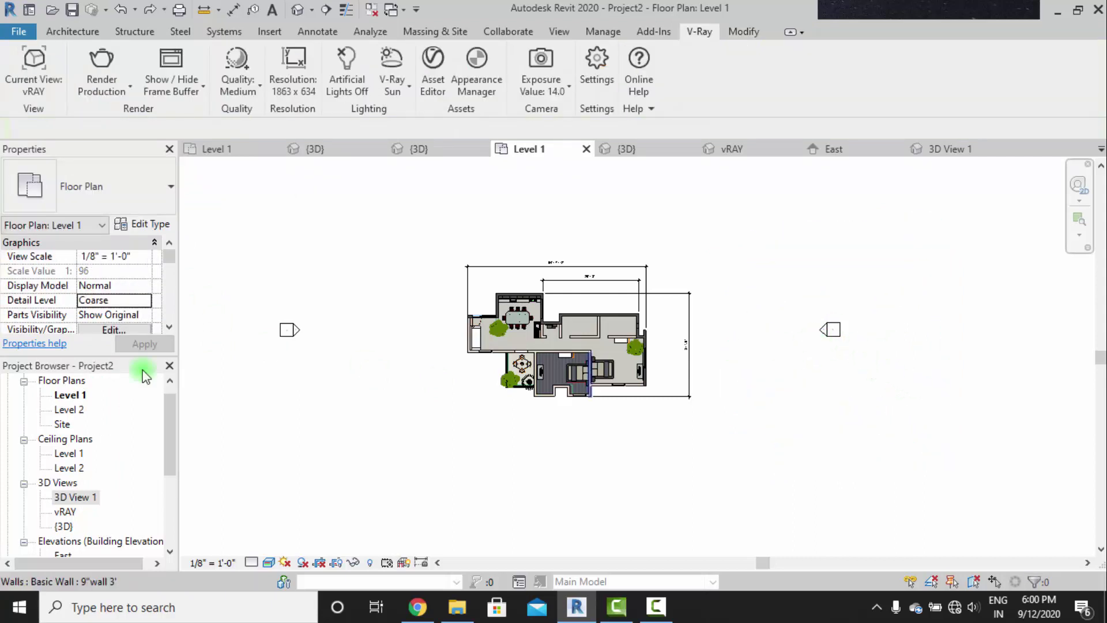
Show the 3D View 1 camera in the Level 1 plan, move the whole camera over the middle of the house, and open its view.
{"action": "right_click", "coordinate": [84, 496]}
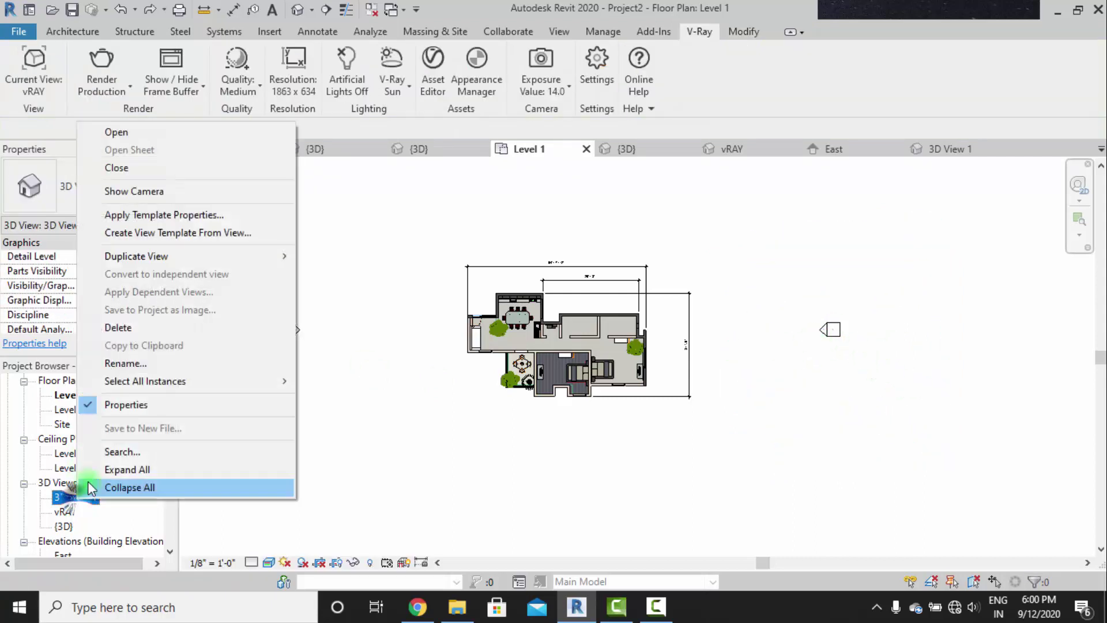
{"action": "left_click", "coordinate": [151, 191]}
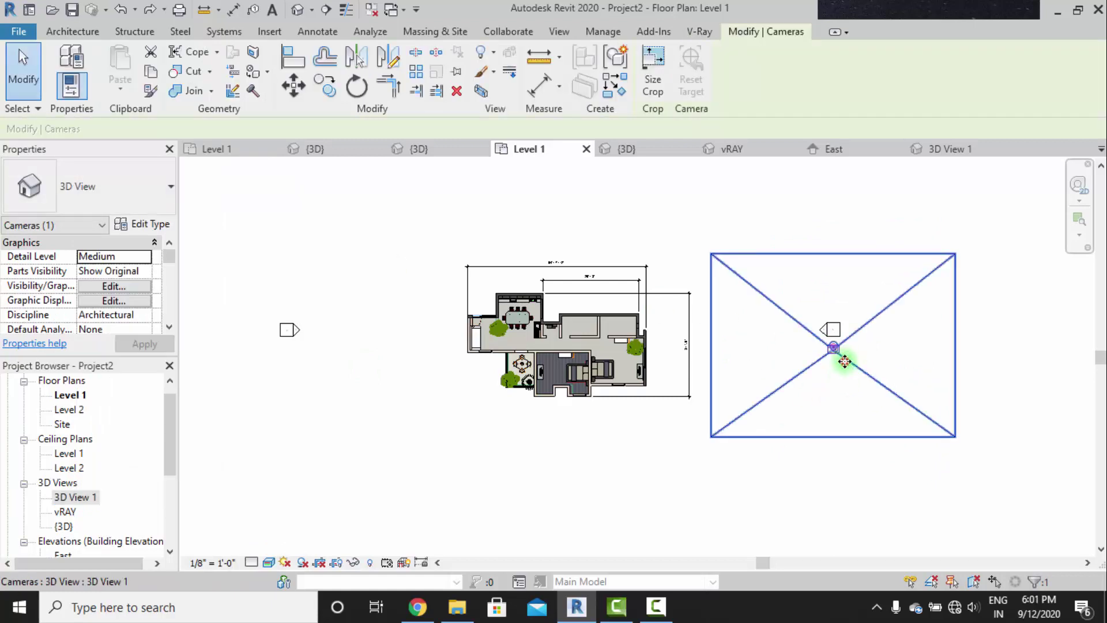
{"action": "left_click_drag", "start_coordinate": [845, 365], "coordinate": [574, 365]}
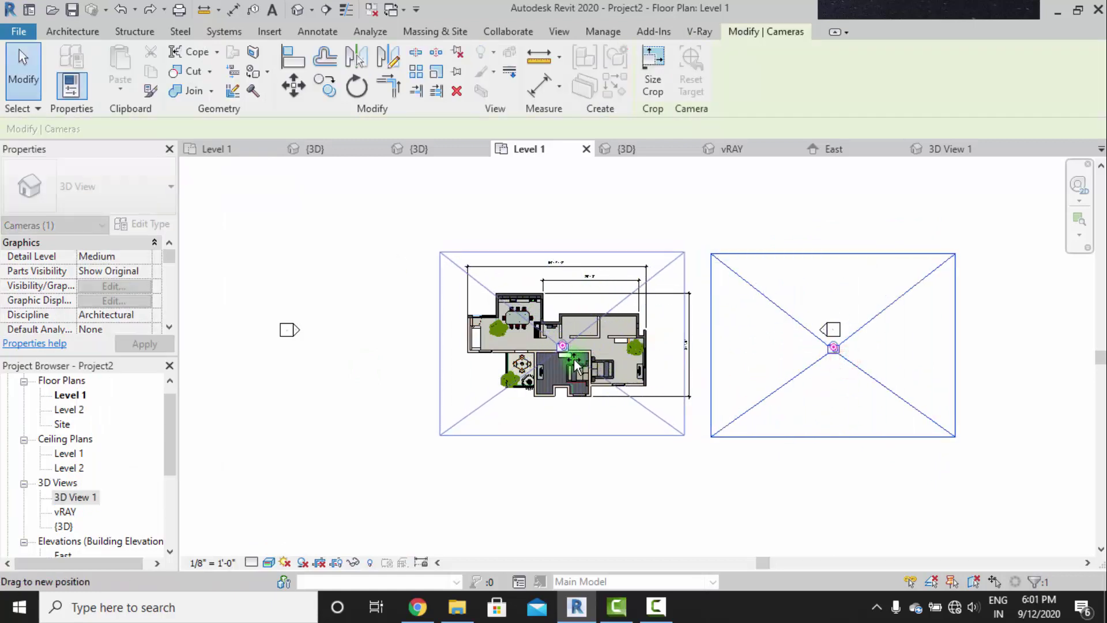
{"action": "left_click", "coordinate": [659, 510]}
{"action": "double_click", "coordinate": [75, 496]}
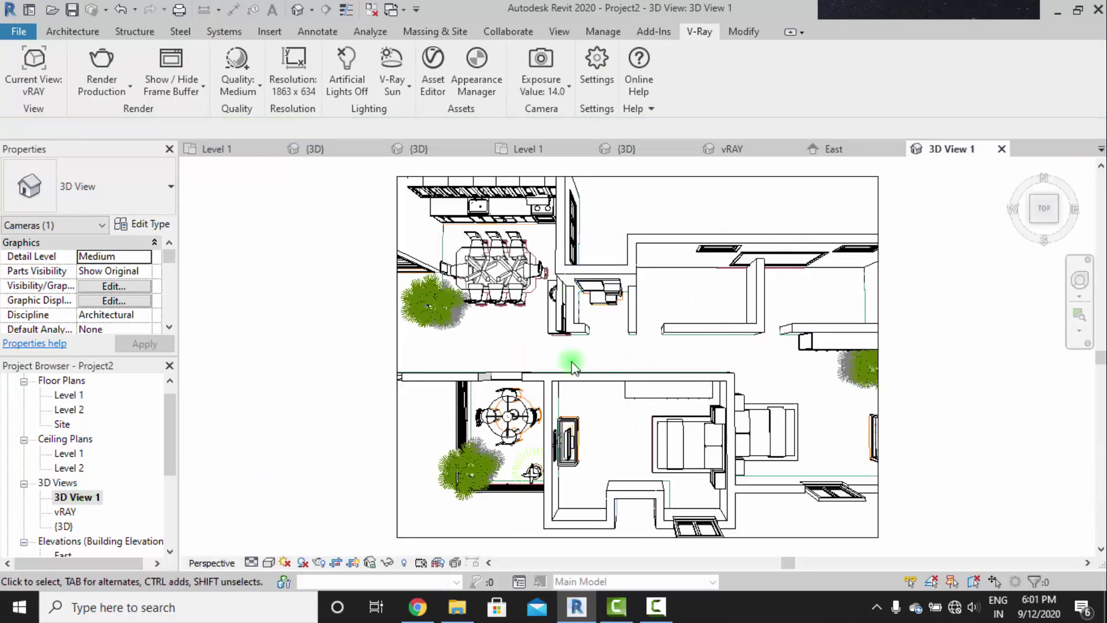
Enlarge the crop region of 3D View 1 on all four sides so that it encloses the entire house.
{"action": "scroll", "coordinate": [570, 361], "scroll_direction": "down", "scroll_amount": 2}
{"action": "left_click", "coordinate": [767, 249]}
{"action": "left_click_drag", "start_coordinate": [771, 358], "coordinate": [904, 358]}
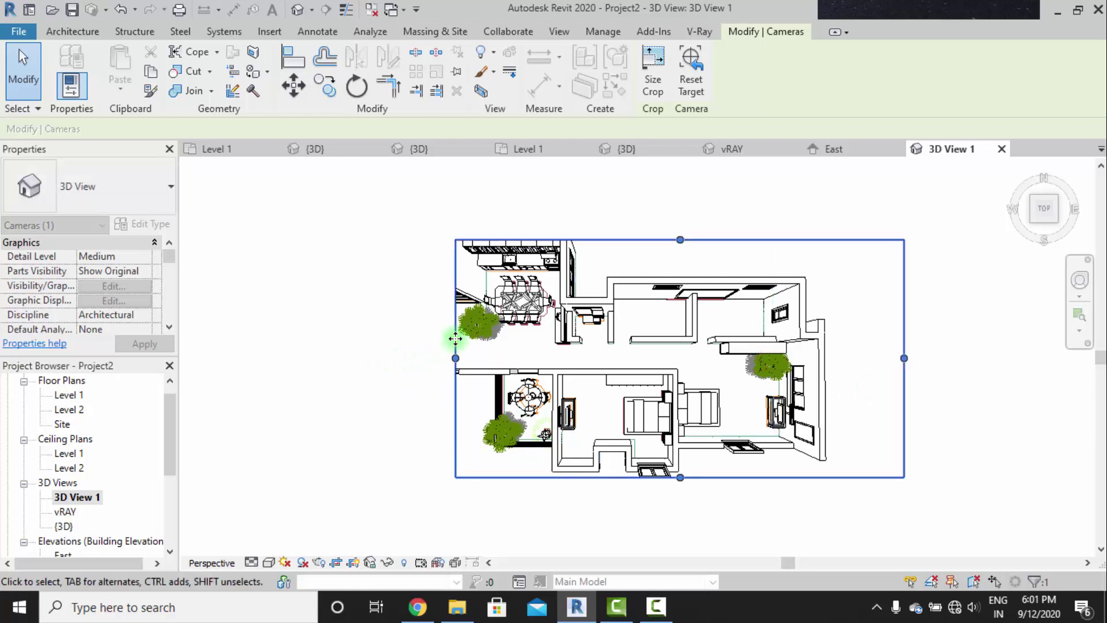
{"action": "left_click_drag", "start_coordinate": [456, 358], "coordinate": [285, 357]}
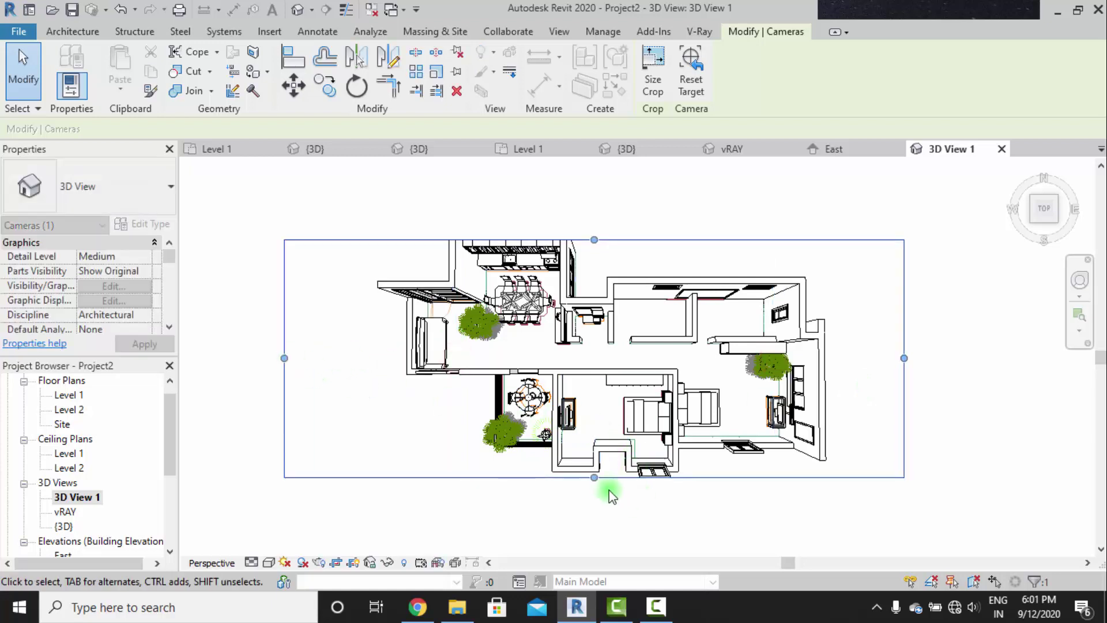
{"action": "left_click_drag", "start_coordinate": [596, 238], "coordinate": [594, 216]}
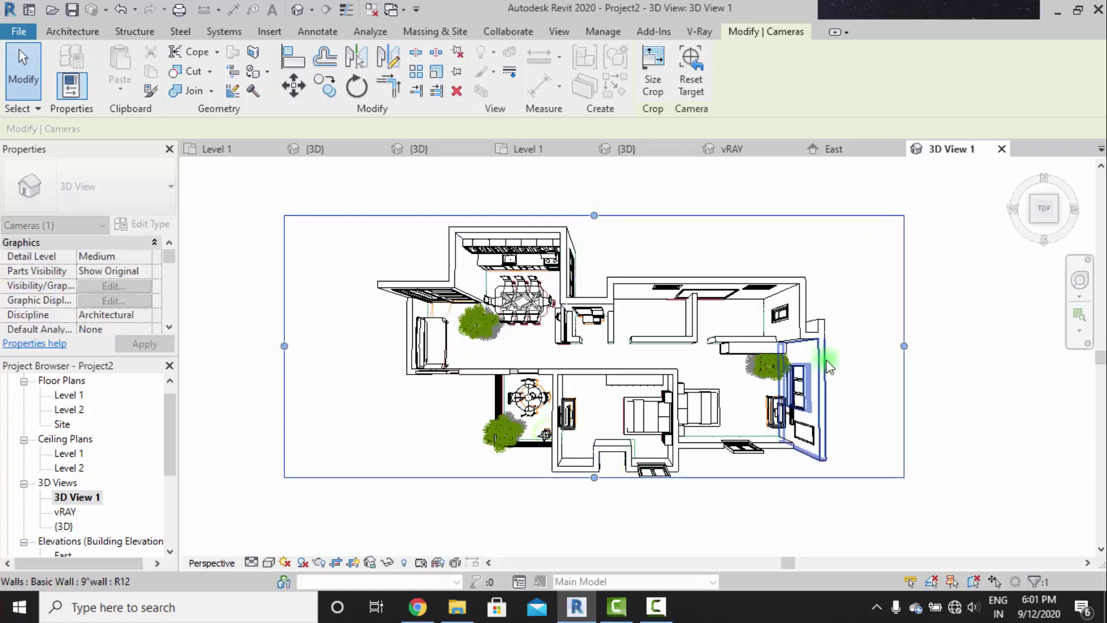
{"action": "left_click", "coordinate": [934, 396]}
{"action": "left_click", "coordinate": [732, 477]}
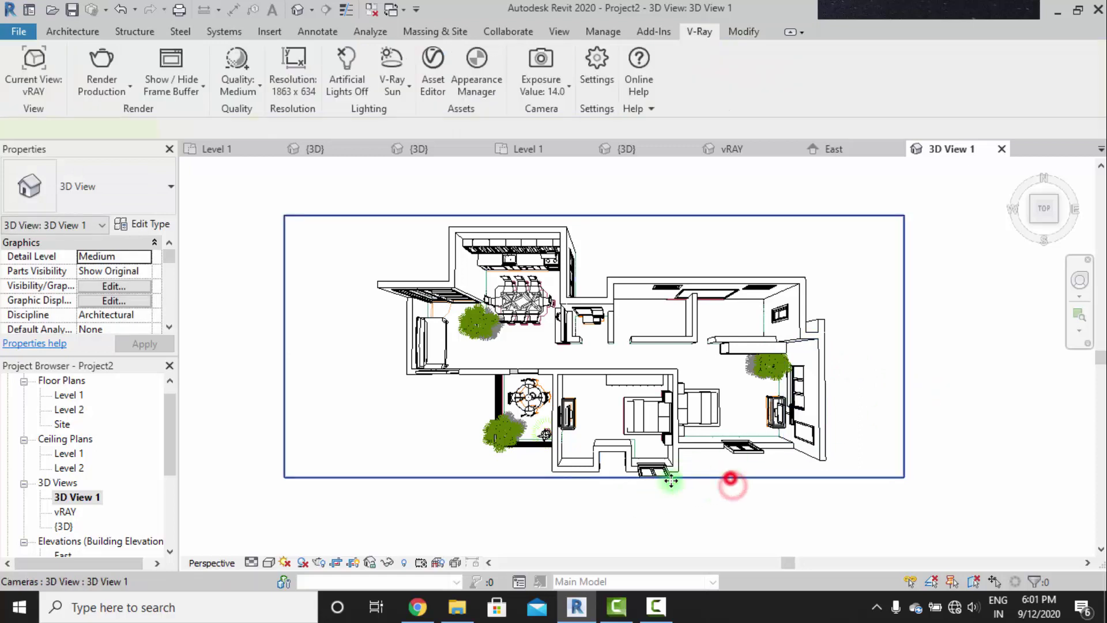
{"action": "left_click_drag", "start_coordinate": [593, 486], "coordinate": [594, 510]}
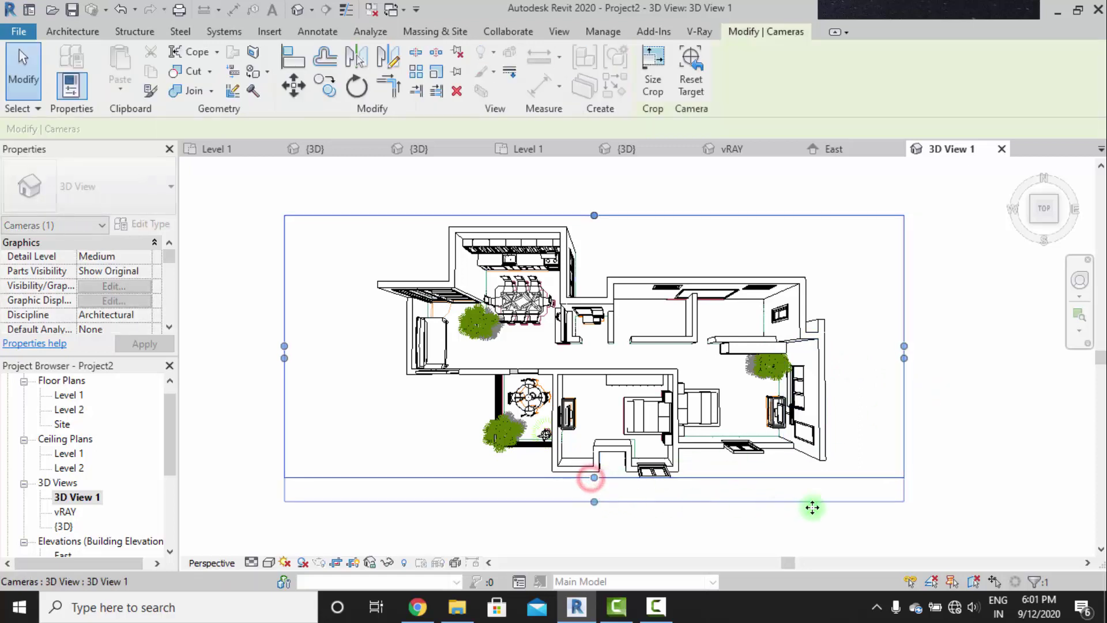
{"action": "left_click", "coordinate": [971, 462]}
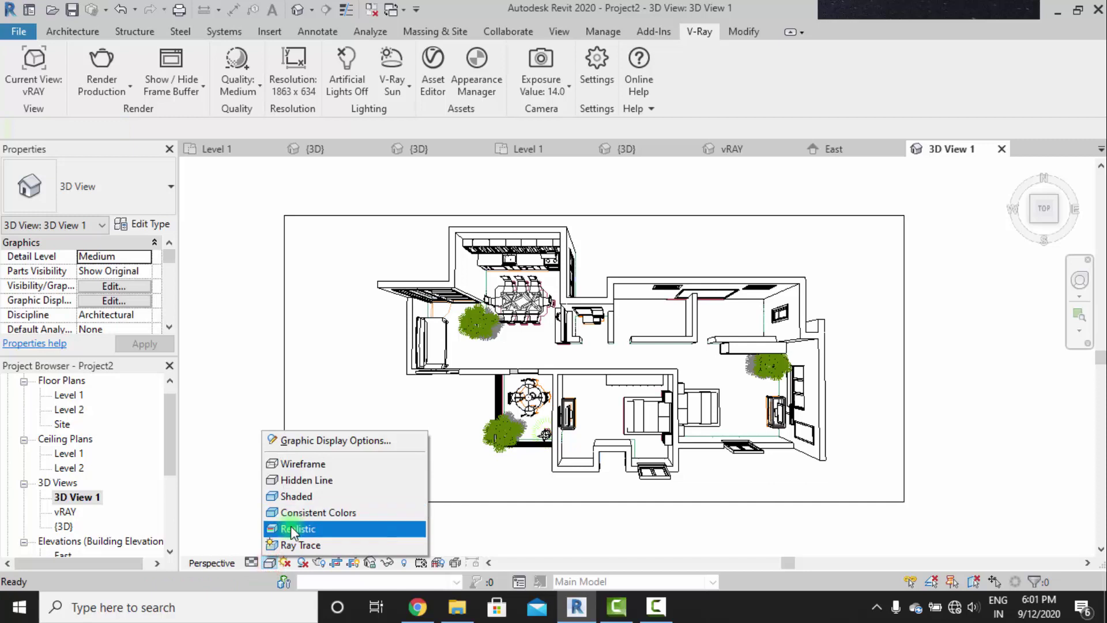
Set the visual style of 3D View 1 to Consistent Colors and turn on shadows.
{"action": "left_click", "coordinate": [292, 512]}
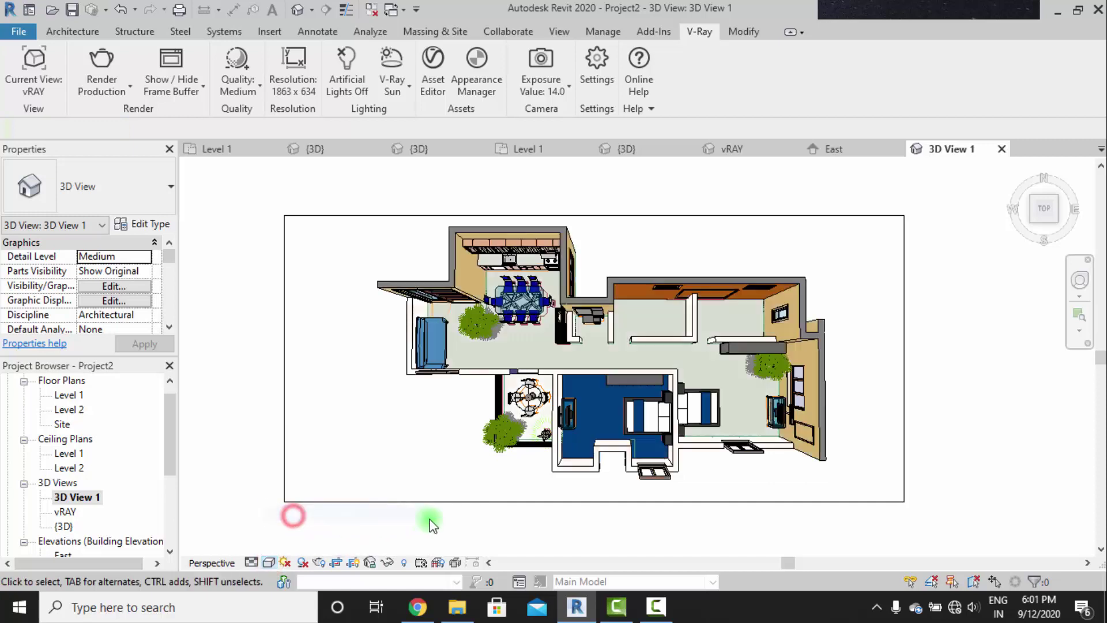
{"action": "left_click", "coordinate": [303, 562]}
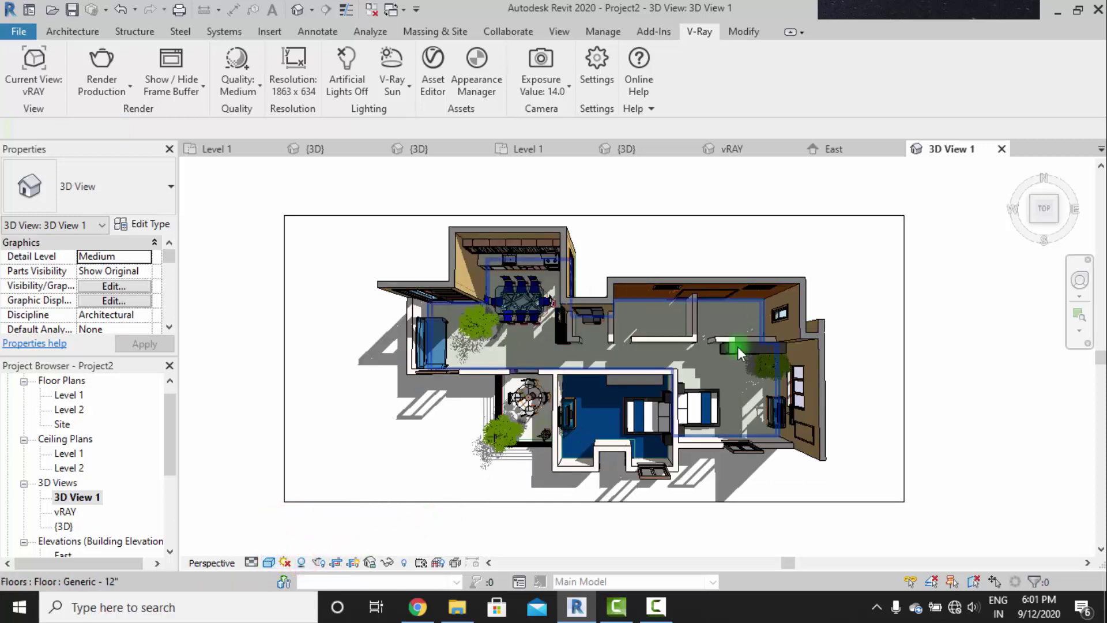
Examine the furnished rooms and cast shadows close up and as a whole in the top-down perspective view.
{"action": "scroll", "coordinate": [665, 397], "scroll_direction": "up", "scroll_amount": 3}
{"action": "scroll", "coordinate": [664, 397], "scroll_direction": "up", "scroll_amount": 2}
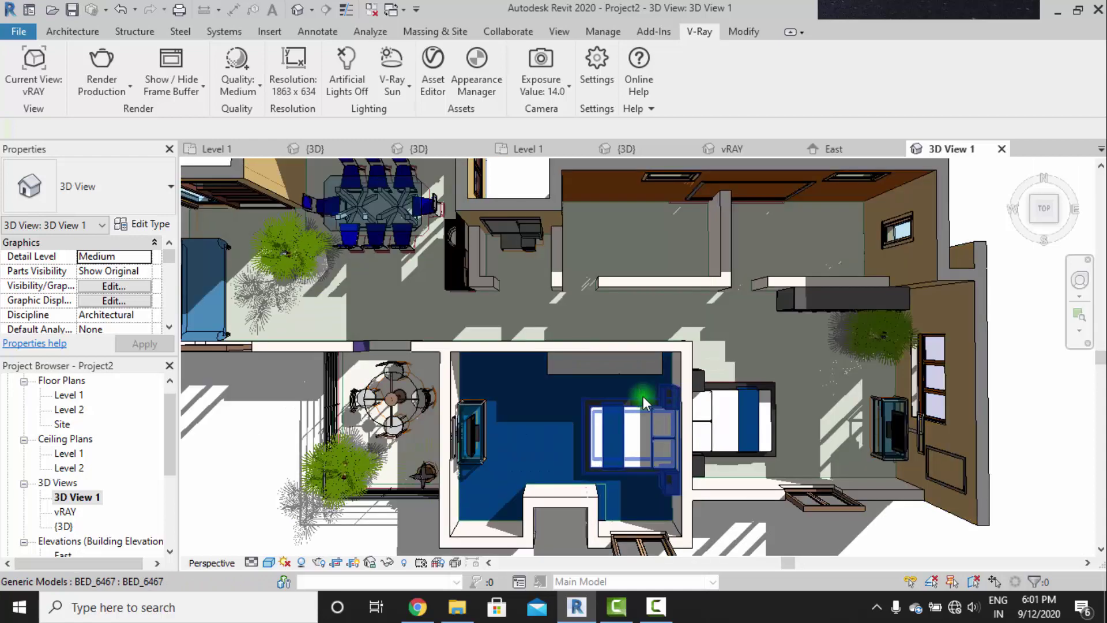
{"action": "scroll", "coordinate": [593, 354], "scroll_direction": "down", "scroll_amount": 1}
{"action": "middle_click_drag", "start_coordinate": [593, 354], "coordinate": [571, 387]}
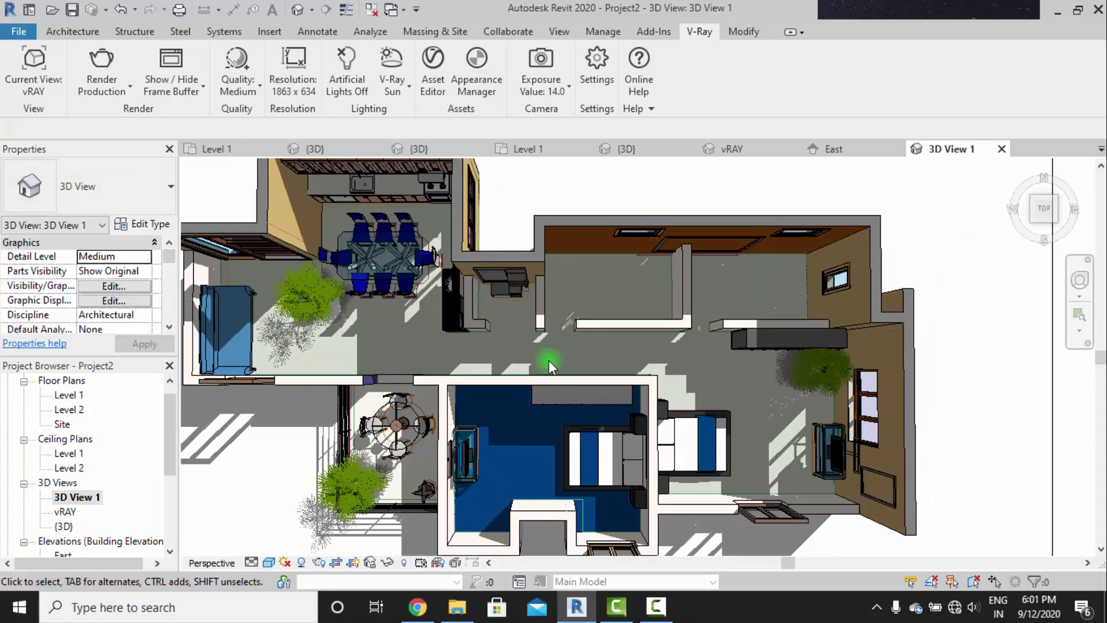
{"action": "scroll", "coordinate": [556, 381], "scroll_direction": "down", "scroll_amount": 1}
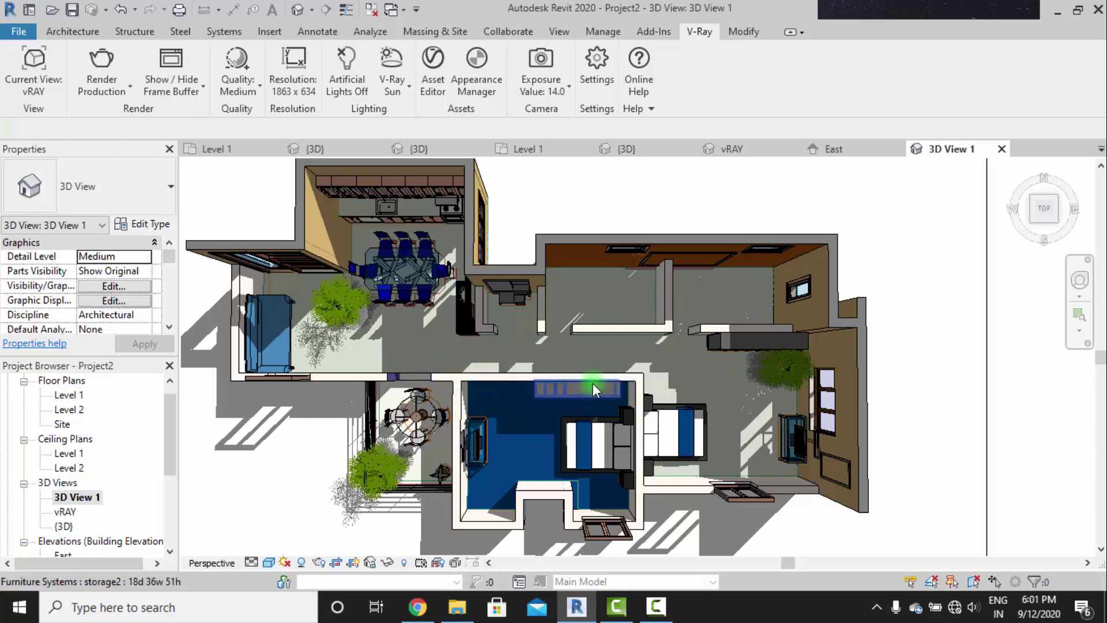
{"action": "scroll", "coordinate": [599, 389], "scroll_direction": "down", "scroll_amount": 1}
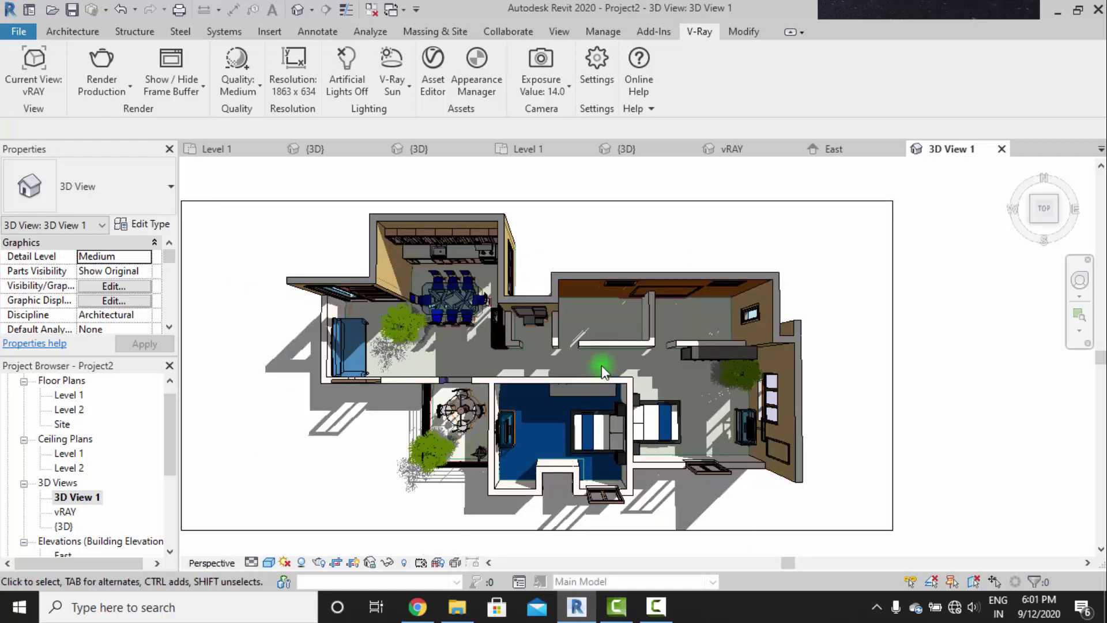
{"action": "scroll", "coordinate": [638, 290], "scroll_direction": "down", "scroll_amount": 1}
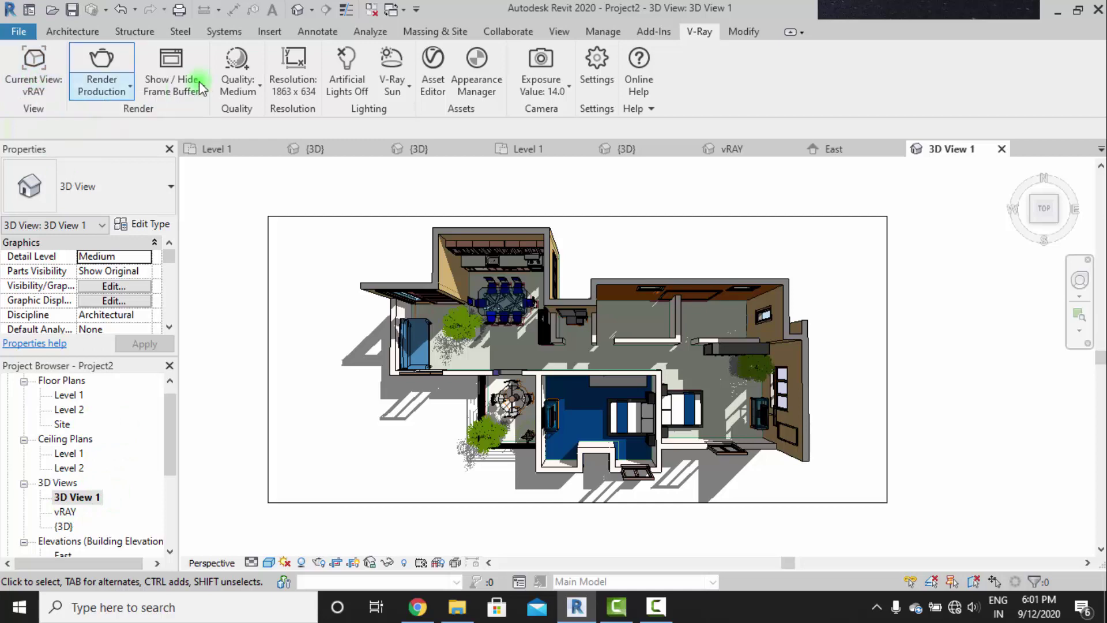
{"action": "middle_click_drag", "start_coordinate": [589, 391], "coordinate": [580, 395]}
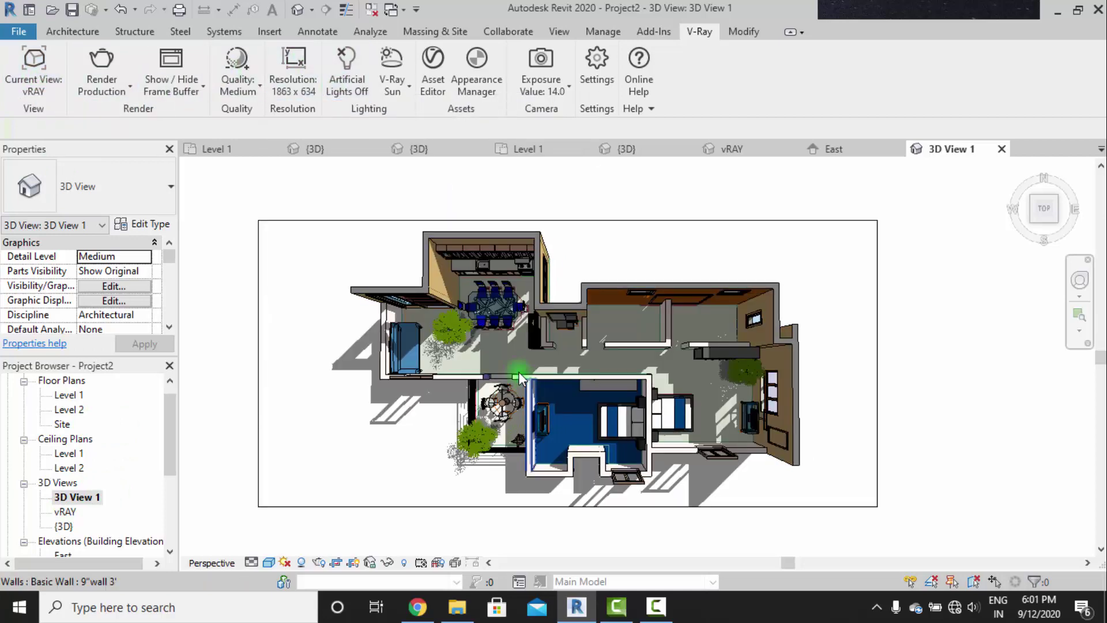
Open the default 3D view and inspect the furnished house from different angles.
{"action": "left_click", "coordinate": [297, 9]}
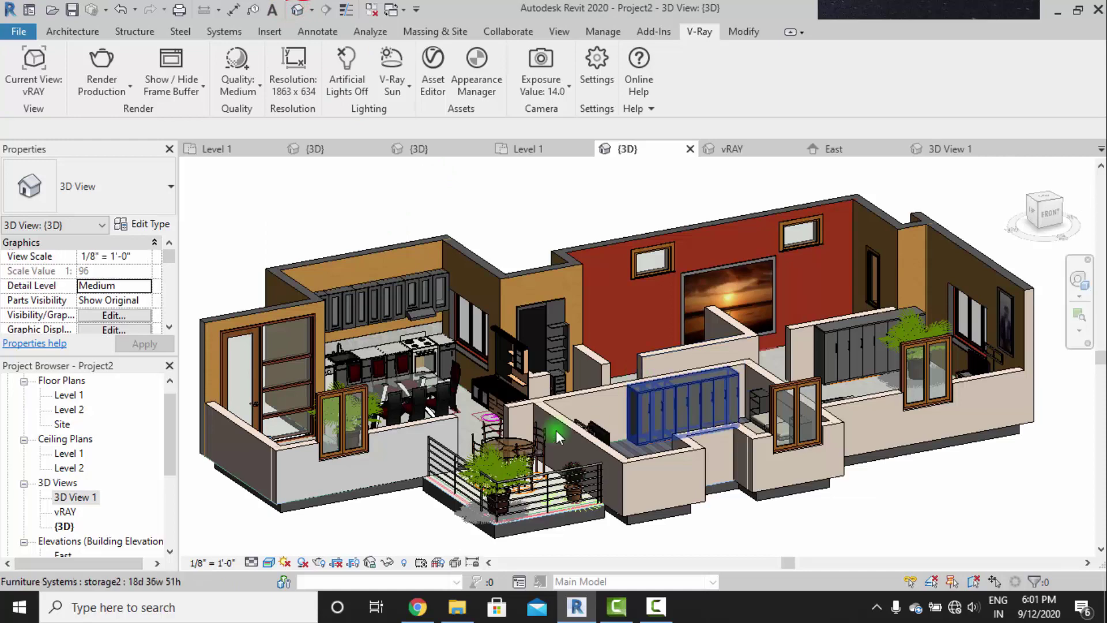
{"action": "middle_click_drag", "start_coordinate": [432, 440], "coordinate": [500, 406], "text": "shift"}
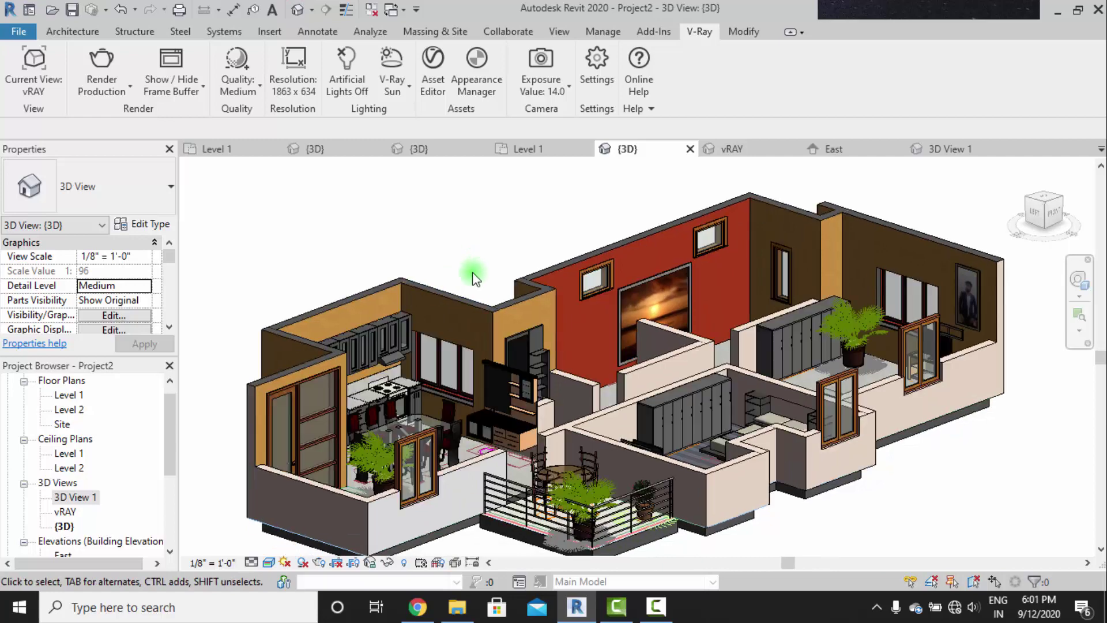
{"action": "scroll", "coordinate": [822, 447], "scroll_direction": "up", "scroll_amount": 1}
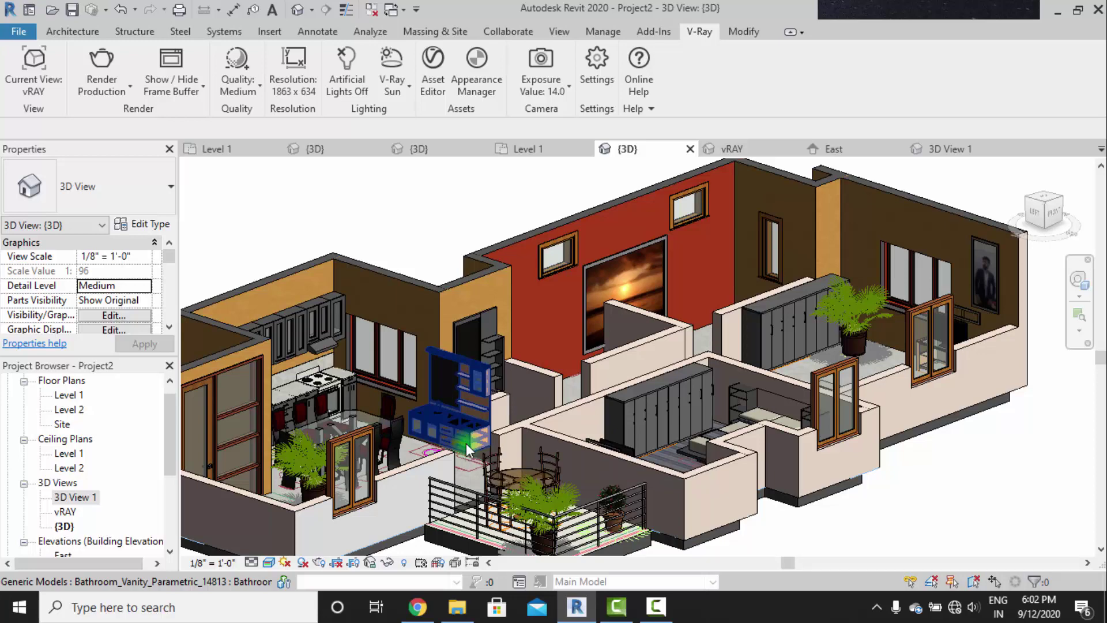
{"action": "middle_click_drag", "start_coordinate": [465, 443], "coordinate": [558, 365], "text": "shift"}
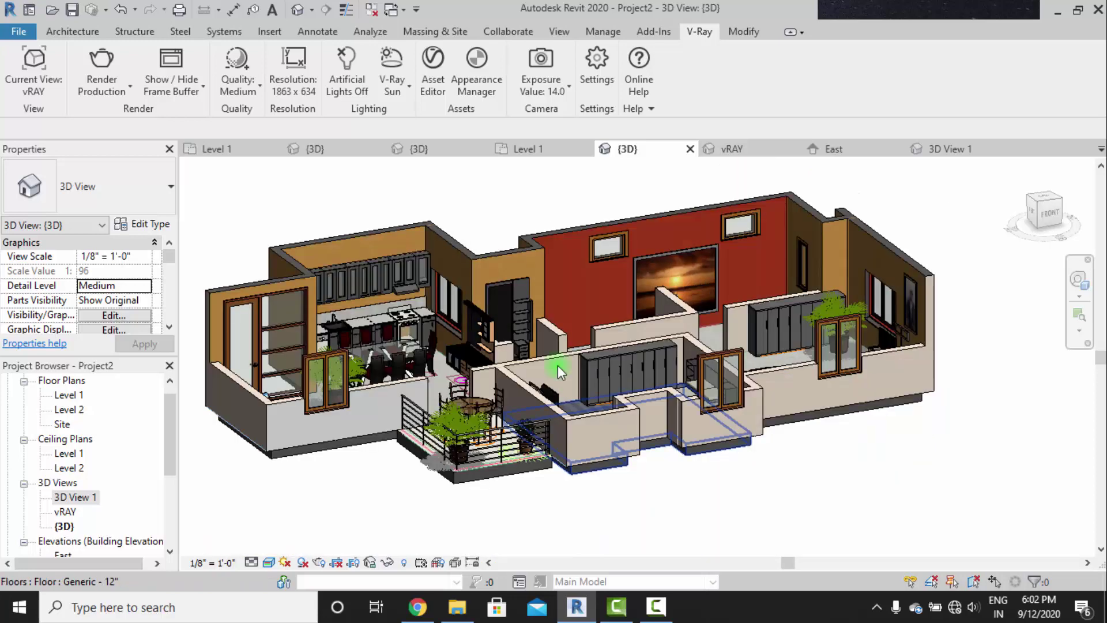